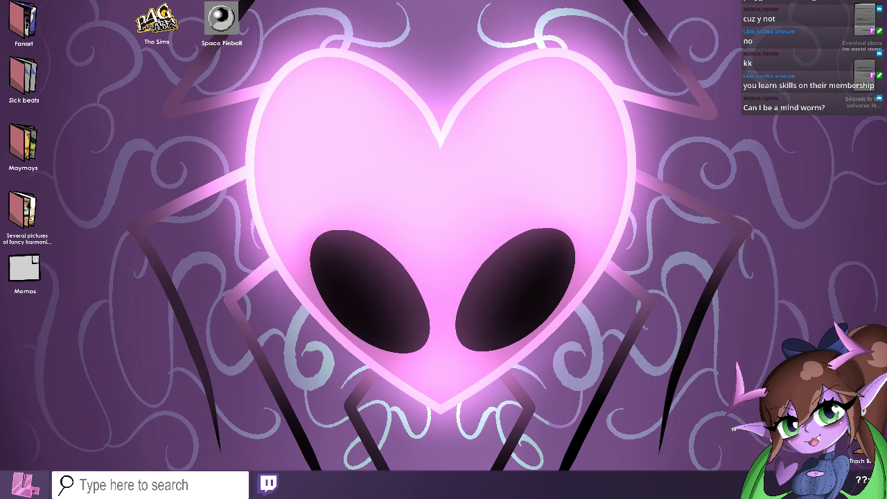
Switch to the open illustration in Clip Studio Paint.
key(alt+Tab)
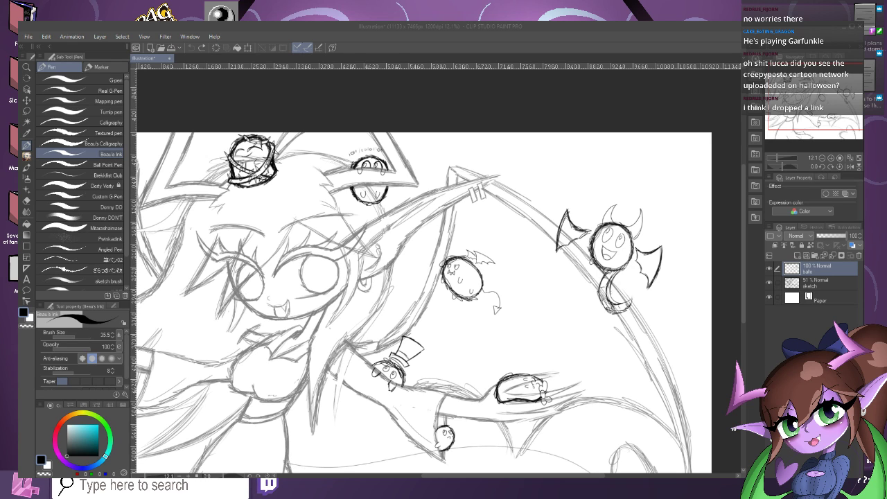
scroll(513, 202, up, 3)
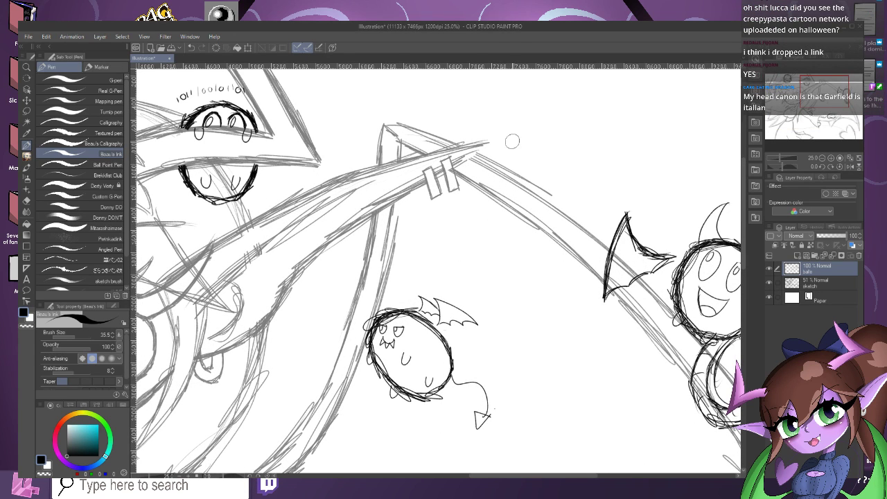
mouse_move(485, 224)
mouse_down()
mouse_move(507, 239)
mouse_move(568, 339)
mouse_up()
mouse_move(473, 242)
mouse_down()
mouse_move(654, 325)
mouse_move(472, 145)
mouse_move(647, 226)
mouse_up()
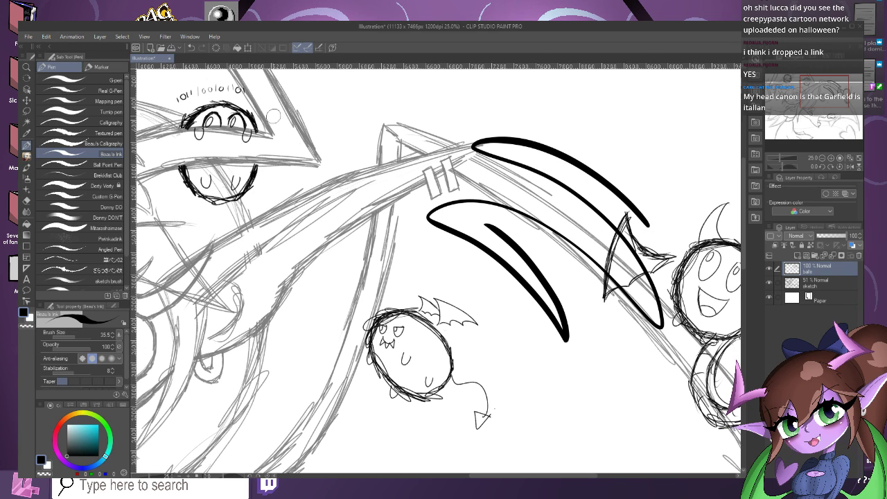
mouse_move(492, 259)
mouse_down()
mouse_move(366, 161)
mouse_move(230, 120)
mouse_move(454, 301)
mouse_up()
mouse_move(346, 197)
mouse_down()
mouse_move(377, 192)
mouse_move(406, 182)
mouse_up()
click(191, 48)
click(192, 47)
click(192, 47)
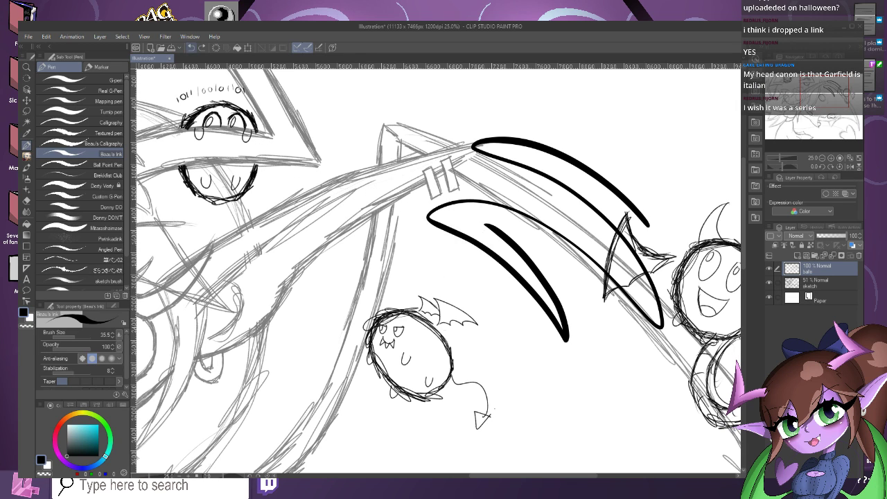
click(191, 47)
click(191, 47)
click(191, 47)
drag(461, 141, 448, 172)
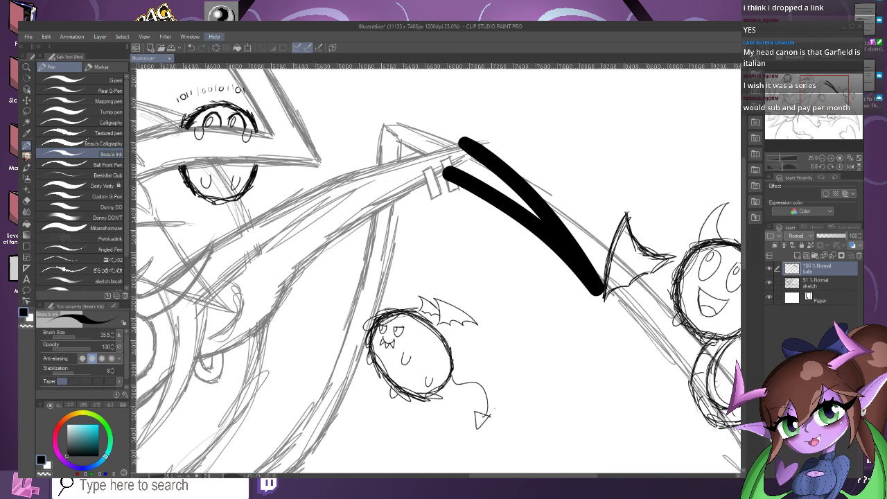
click(191, 47)
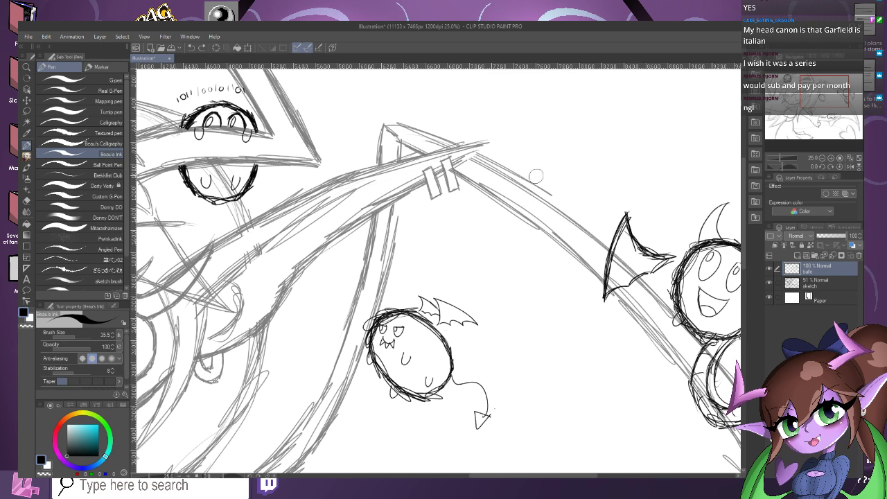
Set the Beau's Ink brush size to 8.9, try it with a handwritten "hi" and a heart, and undo the test strokes.
click(69, 336)
mouse_move(388, 126)
mouse_down()
mouse_move(382, 315)
mouse_move(420, 304)
mouse_up()
drag(466, 237, 446, 314)
click(484, 208)
mouse_move(488, 208)
mouse_down()
mouse_move(470, 161)
mouse_move(478, 216)
mouse_up()
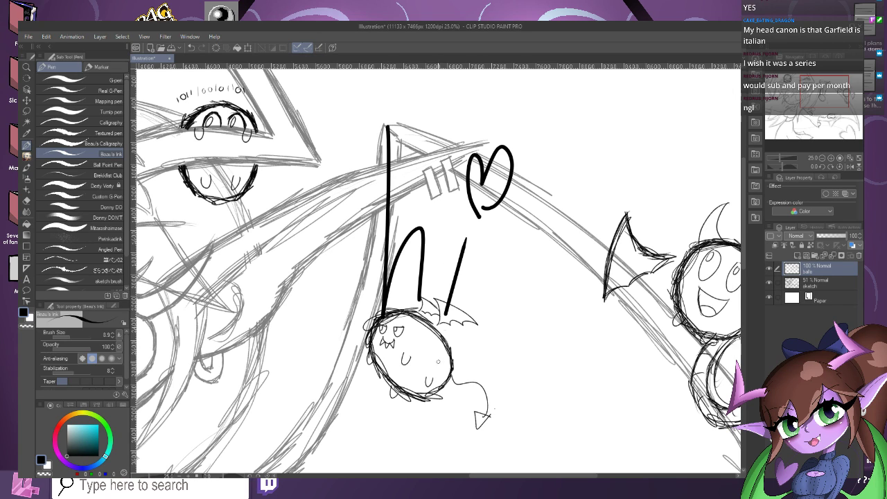
key(ctrl+z)
key(ctrl+z)
key(ctrl+z)
key(ctrl+z)
key(ctrl+z)
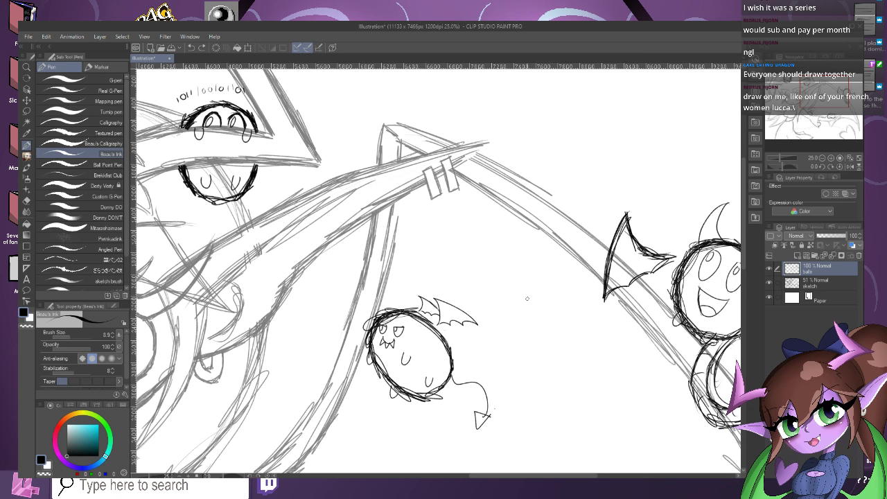
scroll(498, 247, down, 4)
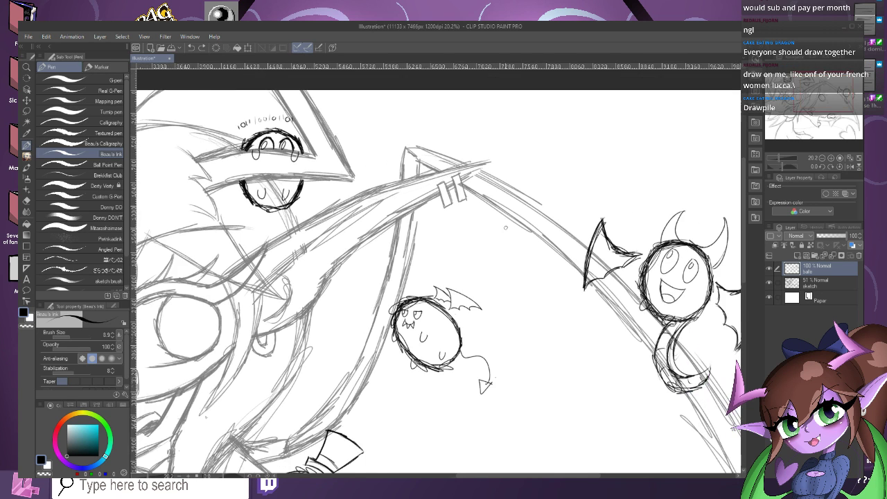
scroll(477, 296, up, 2)
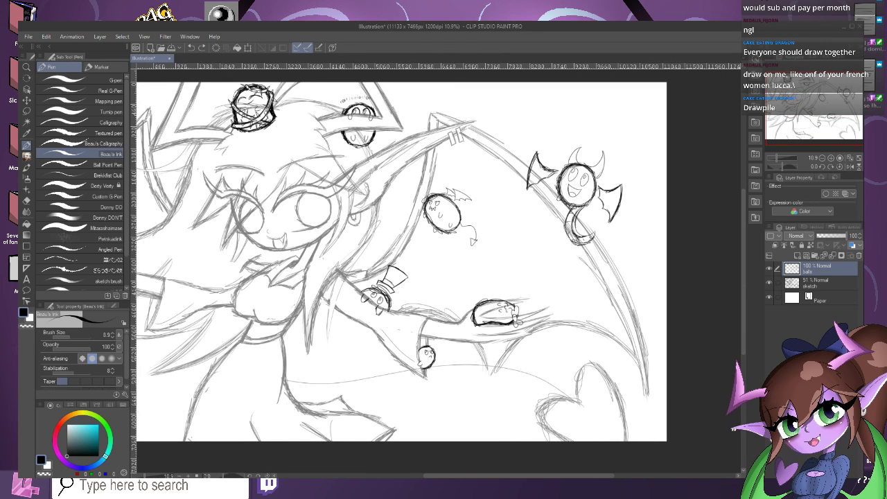
drag(454, 184, 456, 187)
drag(498, 308, 502, 314)
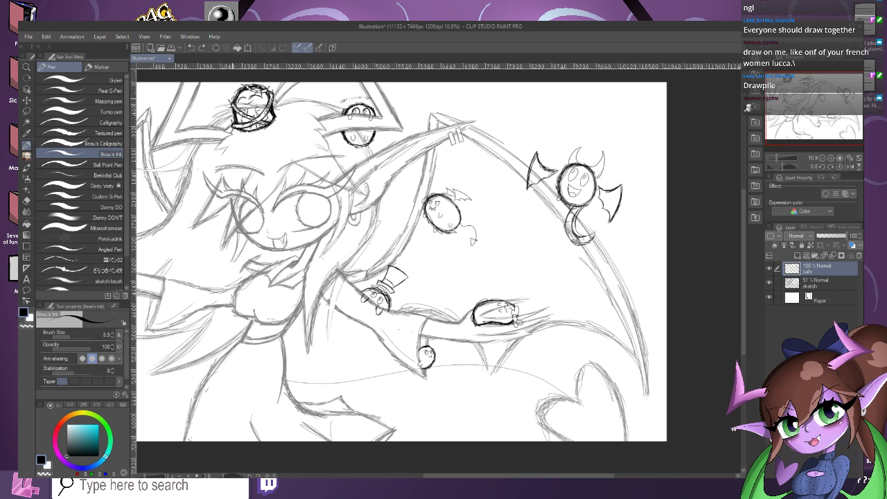
Add a new raster layer named Layer 1 with Color expression and Normal blending above the existing layers.
click(100, 36)
mouse_move(157, 59)
click(270, 59)
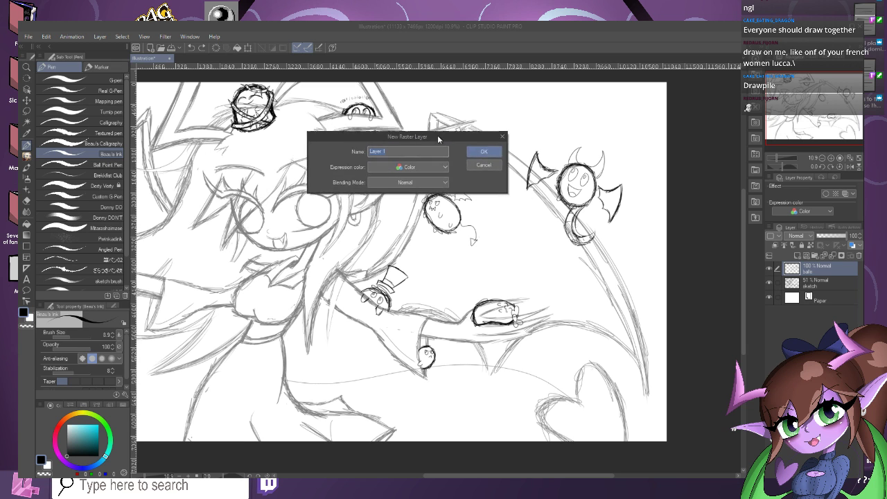
click(504, 155)
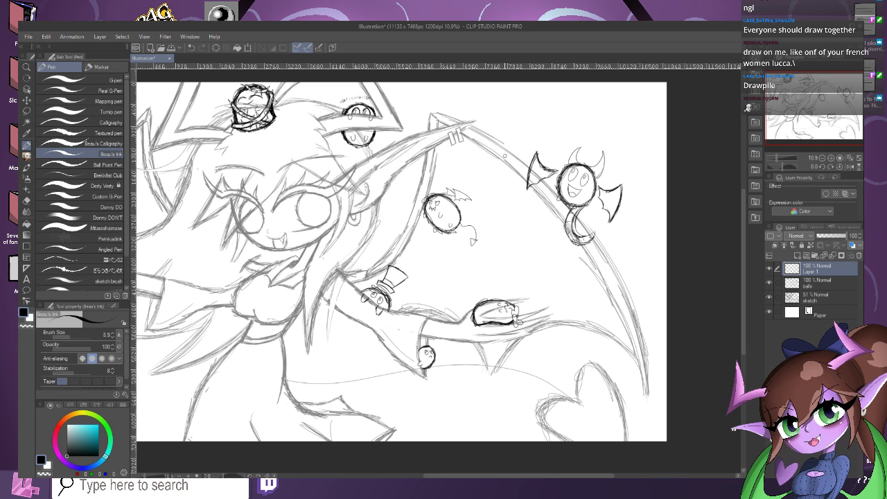
Draw black arrows pointing at the ball creatures on the head, below the hat, beside the ear and wearing the top hat.
scroll(294, 175, up, 4)
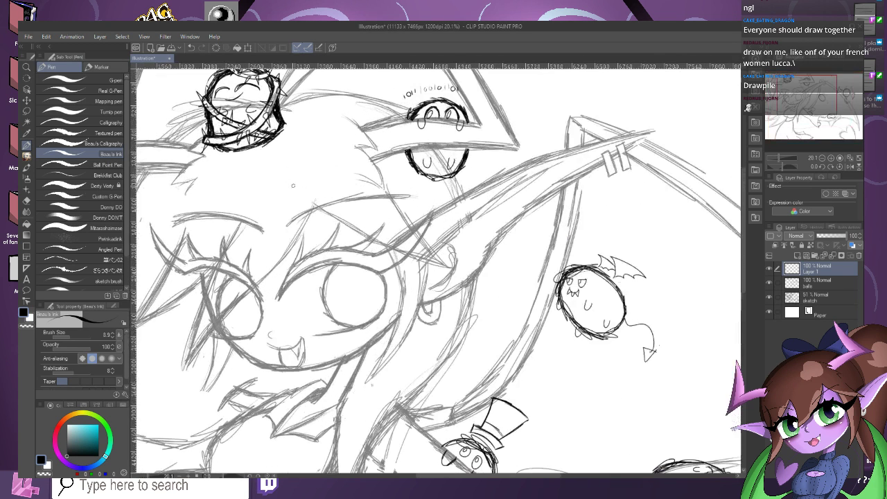
mouse_move(296, 177)
mouse_down()
mouse_move(265, 138)
mouse_move(262, 172)
mouse_up()
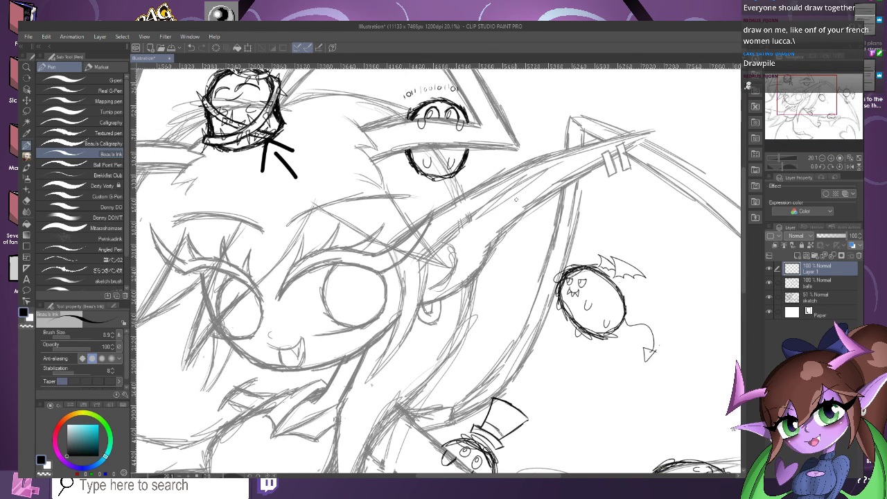
drag(518, 200, 473, 177)
drag(473, 176, 470, 202)
scroll(471, 180, down, 1)
scroll(718, 360, up, 1)
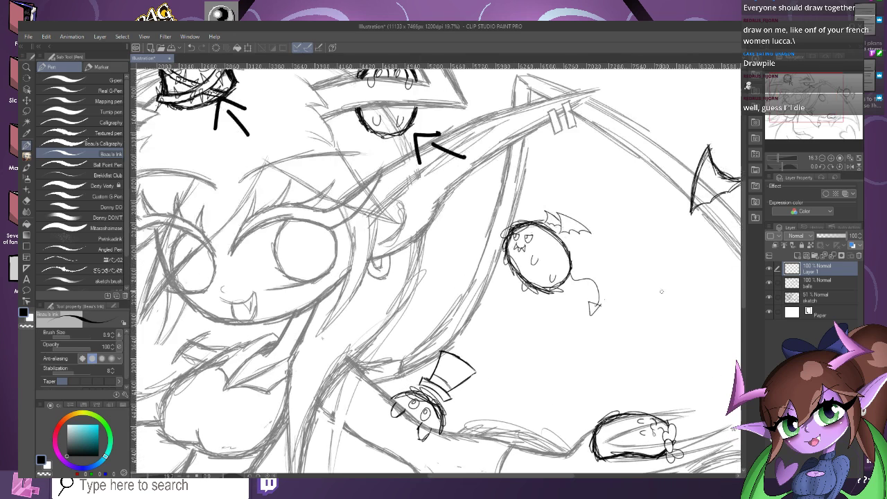
drag(621, 254, 597, 258)
drag(593, 246, 596, 278)
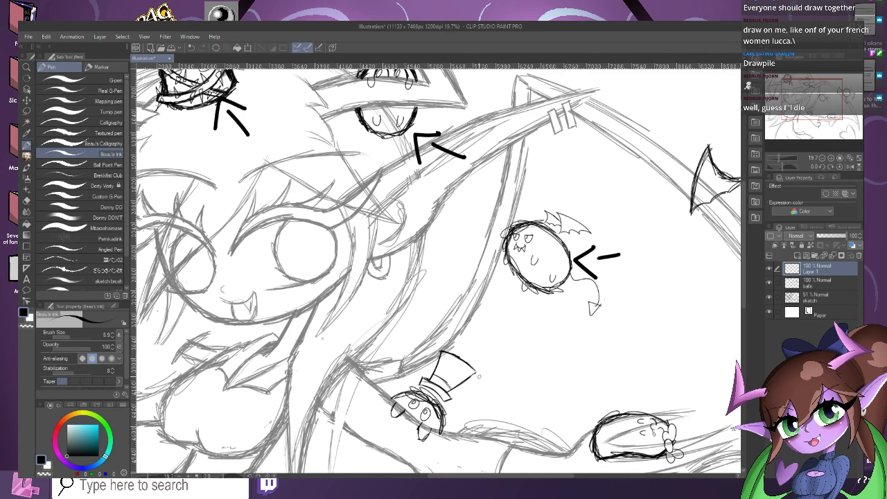
mouse_move(513, 363)
mouse_down()
mouse_move(492, 369)
mouse_move(491, 388)
mouse_up()
Draw black arrows pointing at the horned winged ball, the ball lying on the hand and the one hanging from the sleeve.
scroll(432, 274, down, 2)
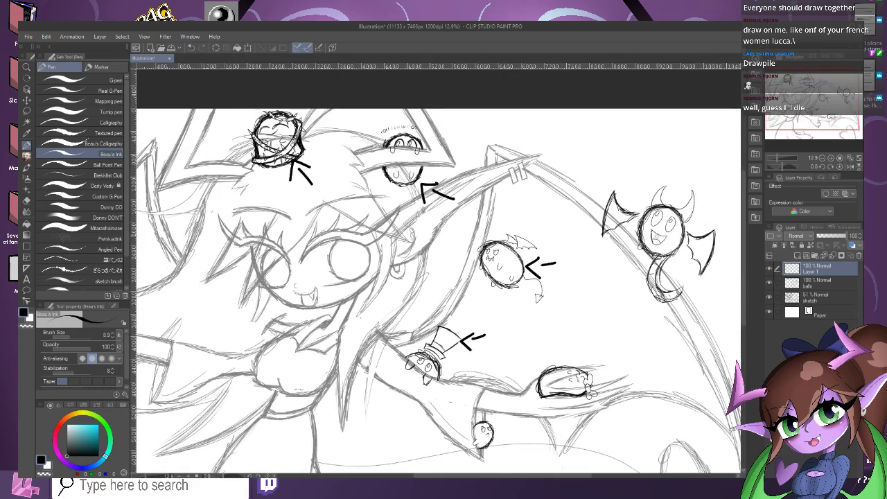
scroll(617, 229, up, 1)
mouse_move(609, 294)
mouse_down()
mouse_move(645, 277)
mouse_move(628, 264)
mouse_up()
scroll(595, 282, down, 3)
scroll(549, 279, up, 2)
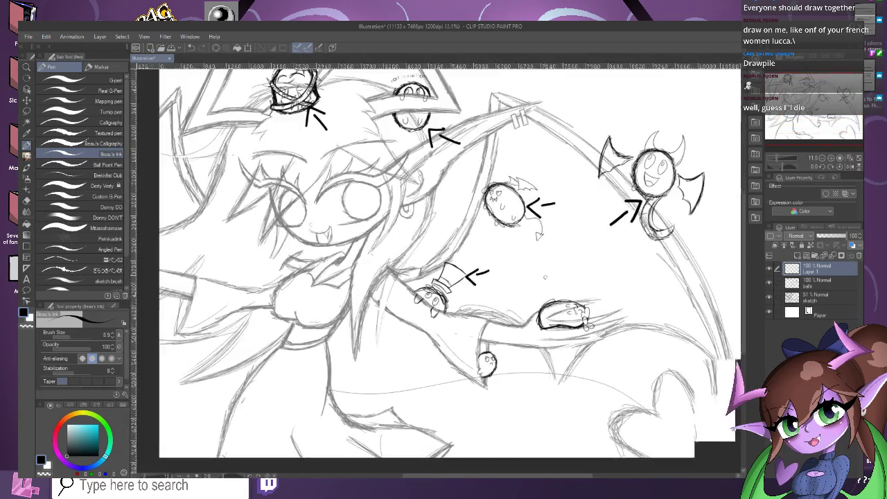
drag(549, 278, 548, 300)
drag(558, 295, 539, 298)
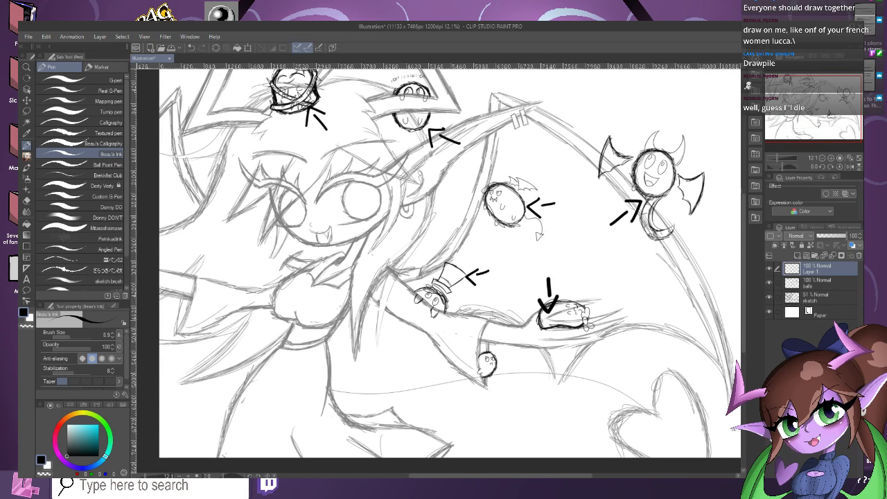
scroll(544, 316, up, 3)
mouse_move(506, 361)
mouse_down()
mouse_move(516, 380)
mouse_move(506, 362)
mouse_move(494, 382)
mouse_up()
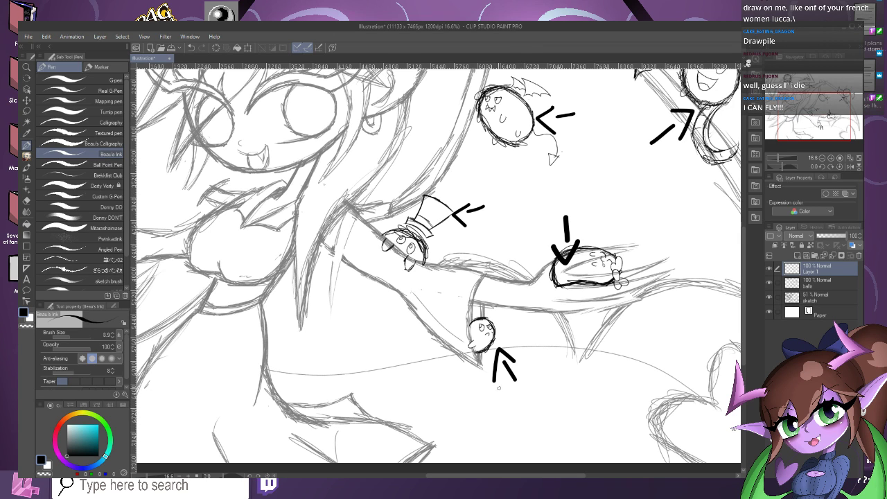
Delete Layer 1 with all the marker arrows.
scroll(491, 294, down, 2)
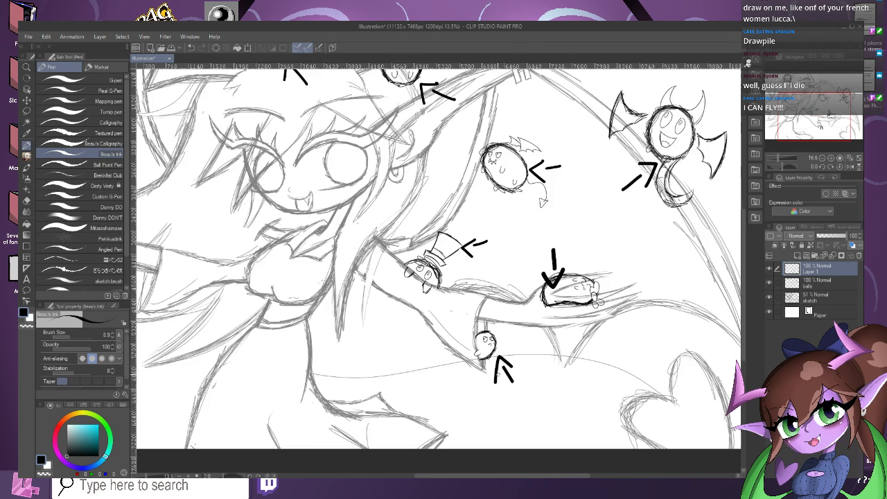
scroll(499, 333, up, 1)
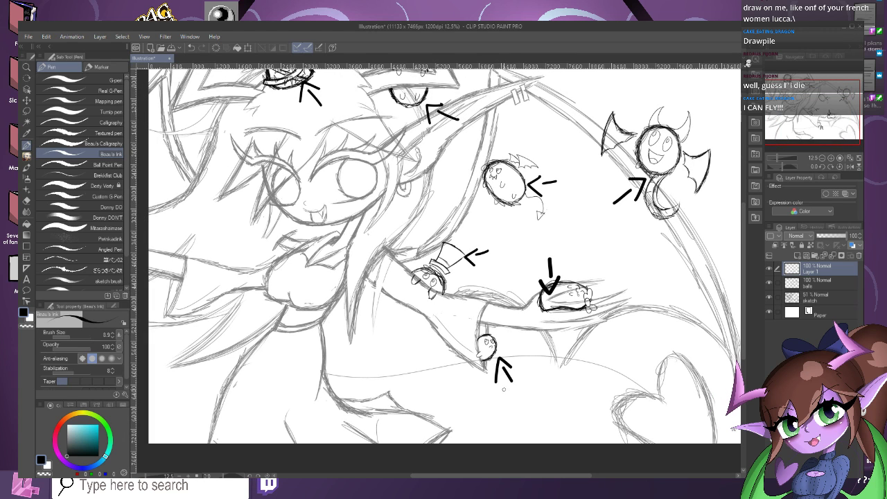
scroll(506, 385, down, 2)
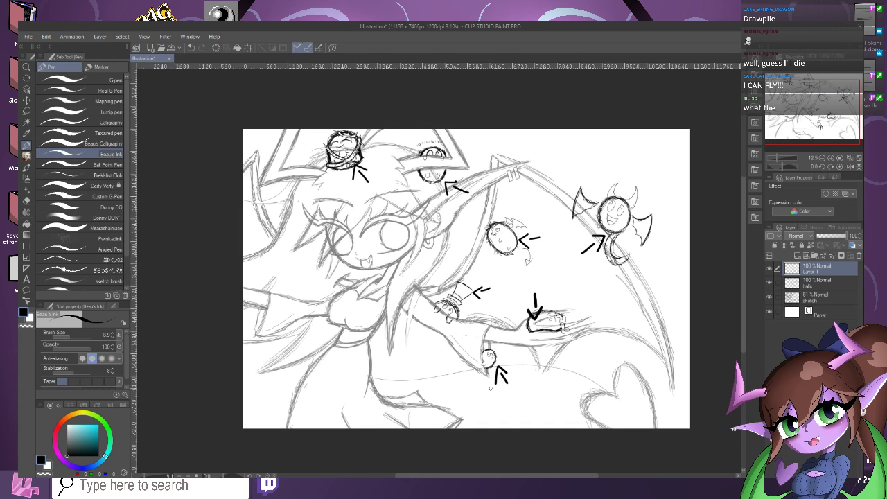
right_click(814, 266)
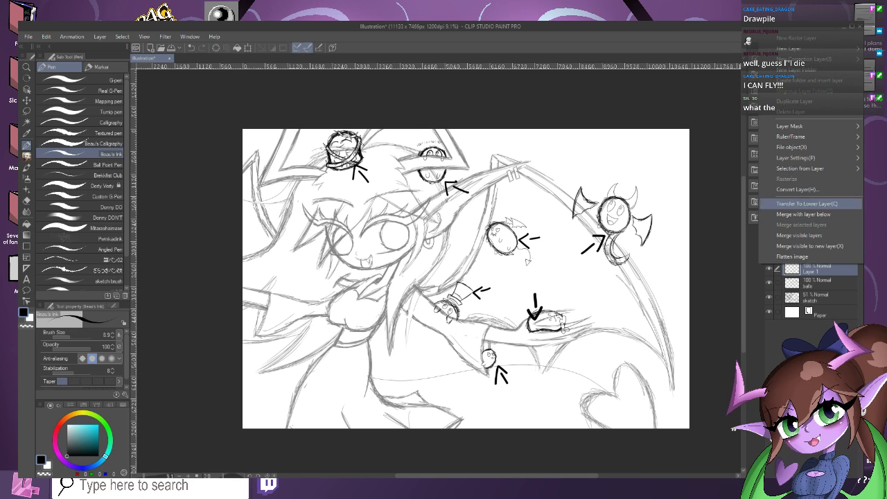
click(790, 111)
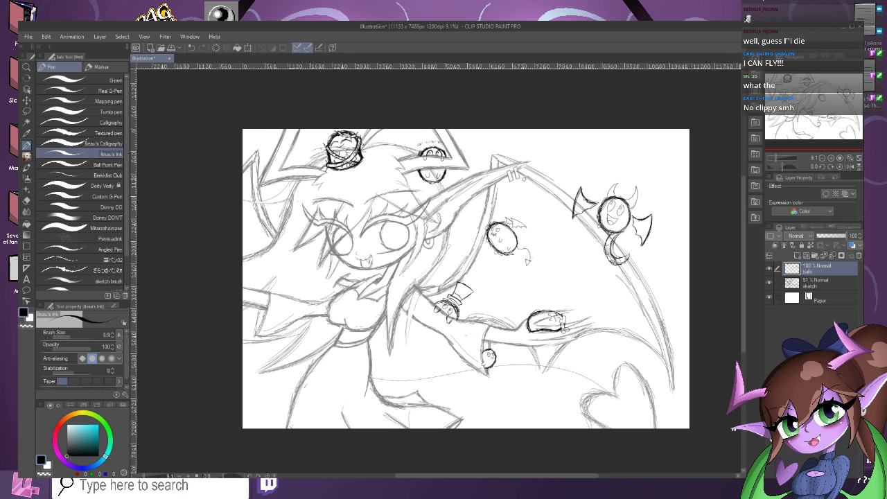
scroll(500, 188, up, 3)
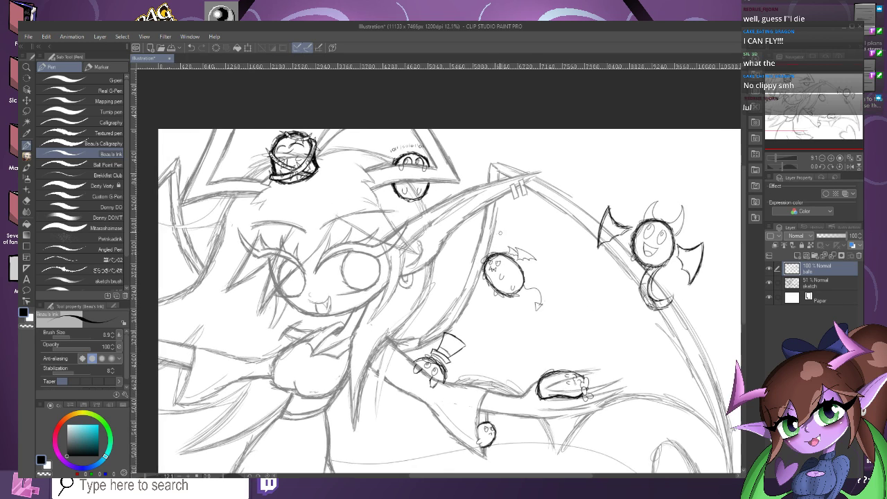
scroll(513, 179, down, 2)
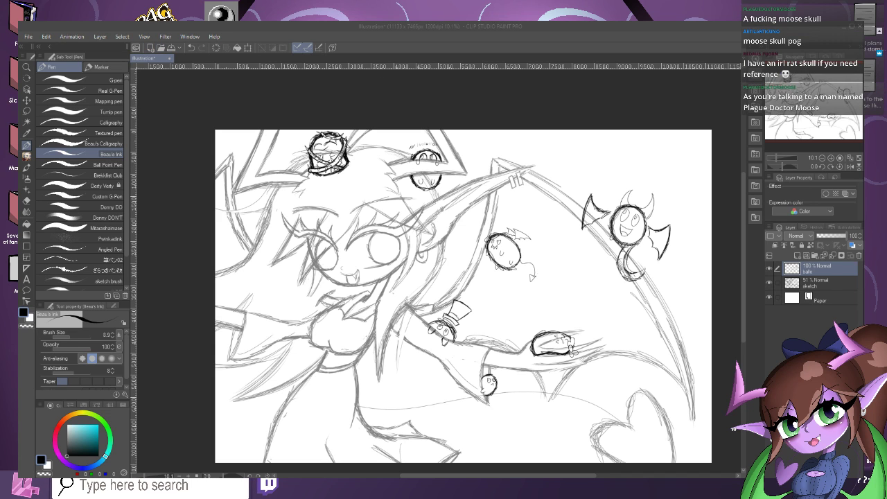
Create a new illustration canvas 2700 px wide and 2160 px high at a resolution of 1200.
key(ctrl+n)
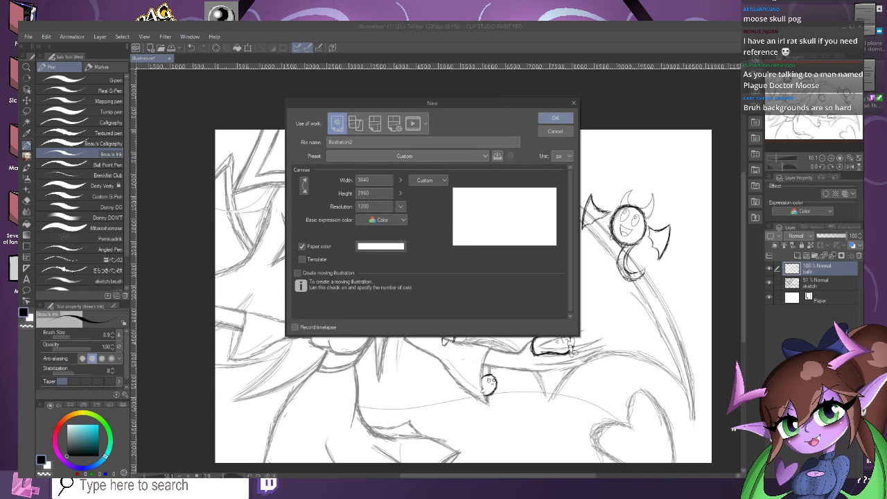
drag(400, 179, 402, 181)
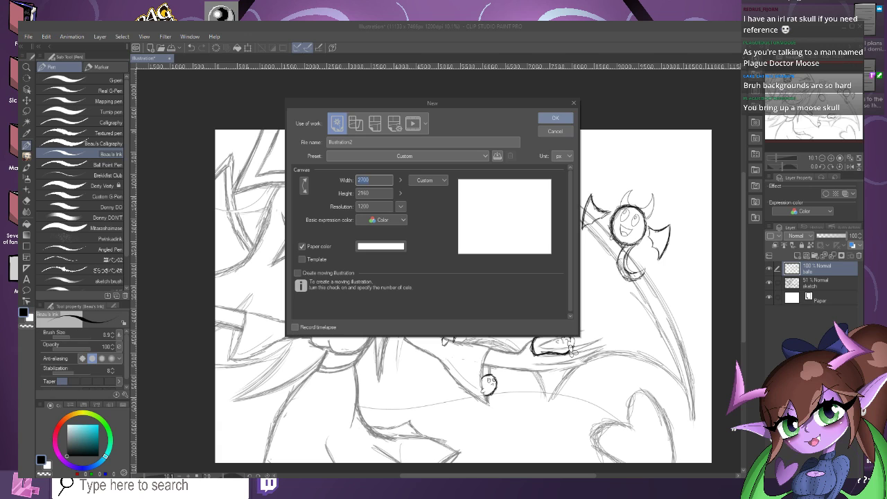
click(555, 118)
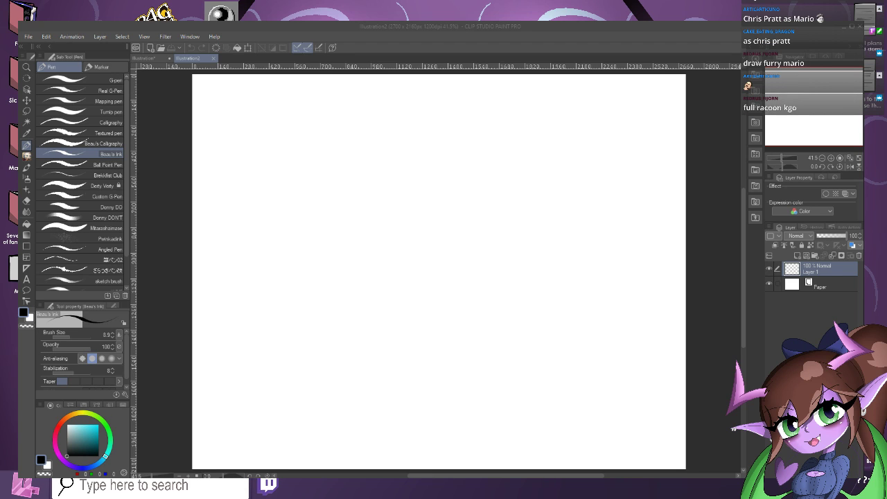
Move the empty reference-image window away from the canvas centre to beside the drawing area.
drag(326, 117, 793, 102)
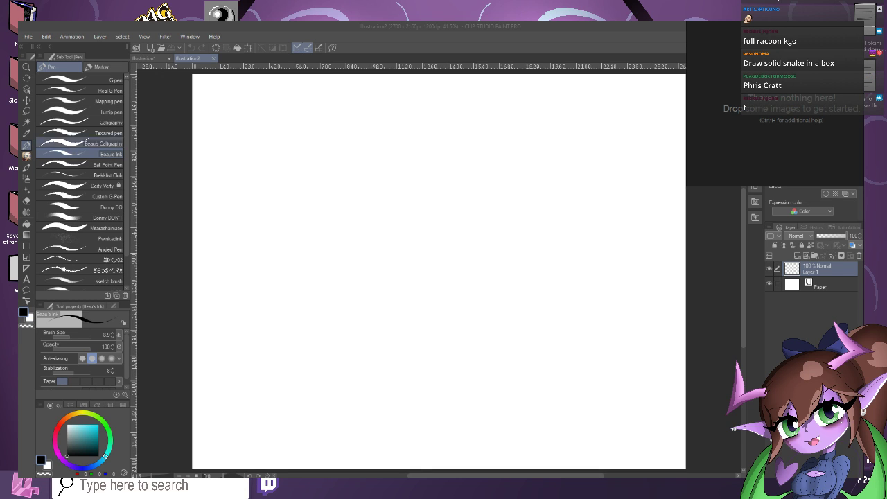
Switch from the inking pen to the textured Pencil brush for sketching.
click(26, 157)
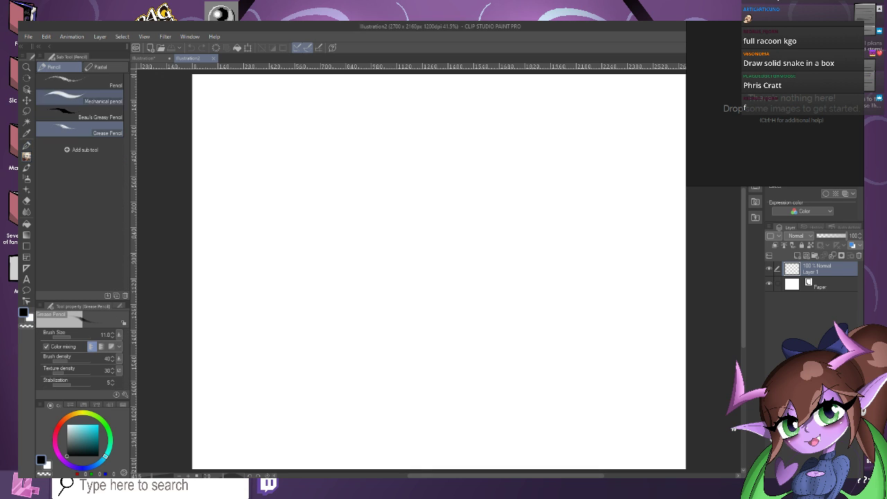
click(80, 82)
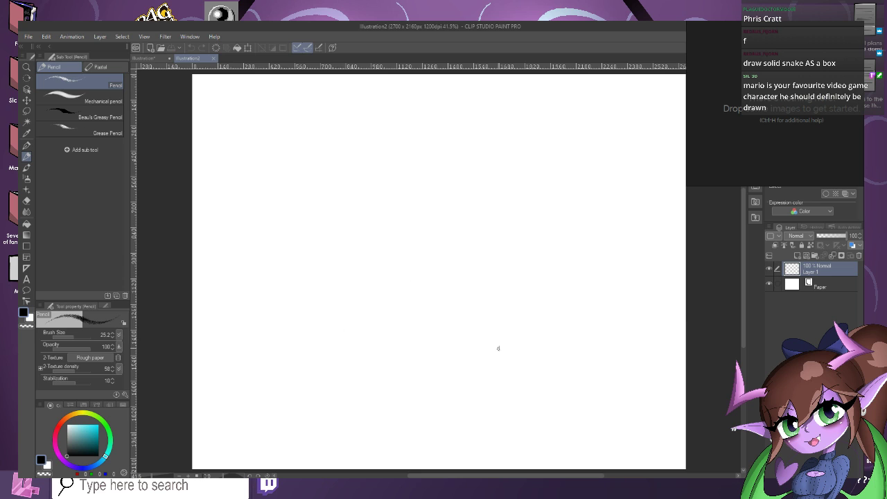
Sketch the right, top and left edges of a large tilted rectangle in the middle of the canvas.
scroll(613, 270, up, 2)
mouse_move(533, 247)
mouse_down()
mouse_move(526, 340)
mouse_move(537, 226)
mouse_move(514, 377)
mouse_move(383, 192)
mouse_up()
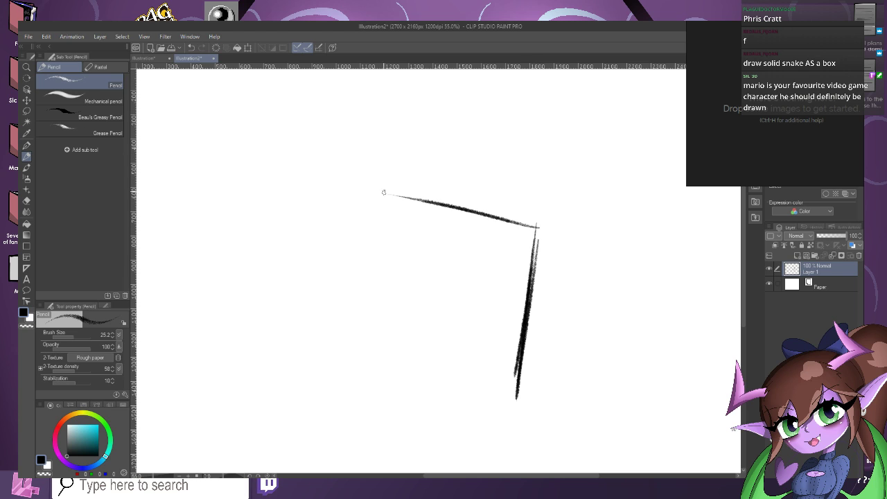
mouse_move(538, 229)
mouse_down()
mouse_move(352, 165)
mouse_move(340, 182)
mouse_move(535, 226)
mouse_up()
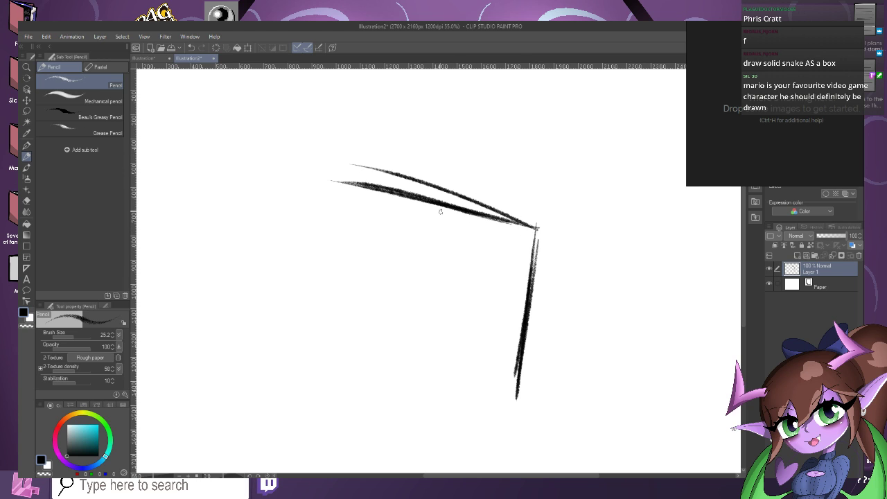
drag(537, 227, 282, 168)
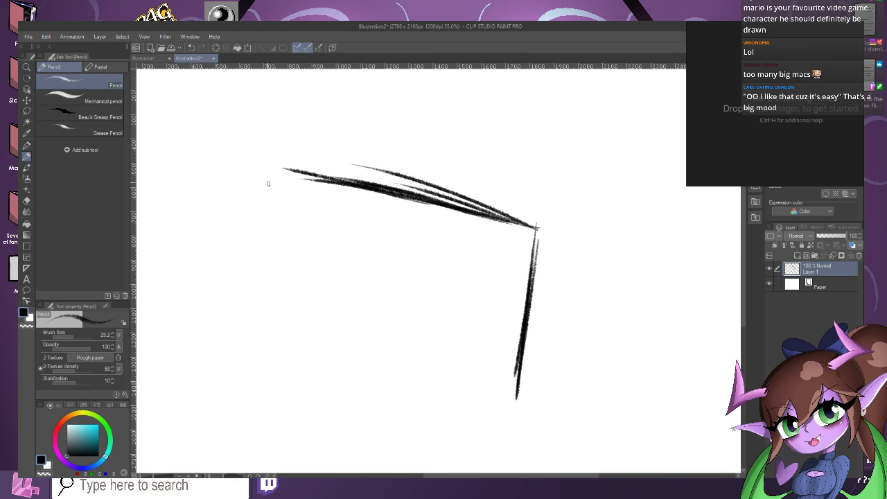
drag(288, 168, 254, 324)
drag(279, 197, 246, 351)
drag(270, 221, 242, 363)
drag(269, 237, 242, 364)
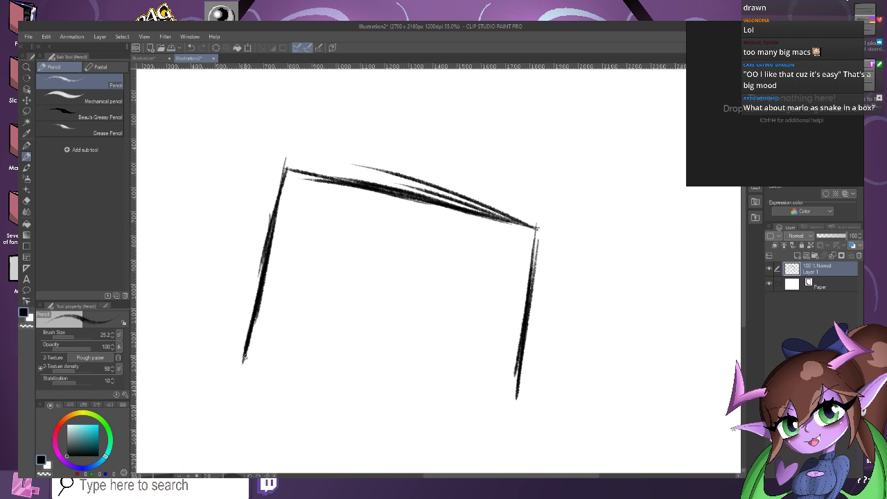
drag(258, 313, 245, 359)
Sketch the tilted rectangle's bottom edge and erase the line end sticking out below its lower-left corner.
mouse_move(519, 395)
mouse_down()
mouse_move(516, 402)
mouse_move(391, 377)
mouse_up()
drag(475, 391, 335, 361)
drag(451, 383, 272, 339)
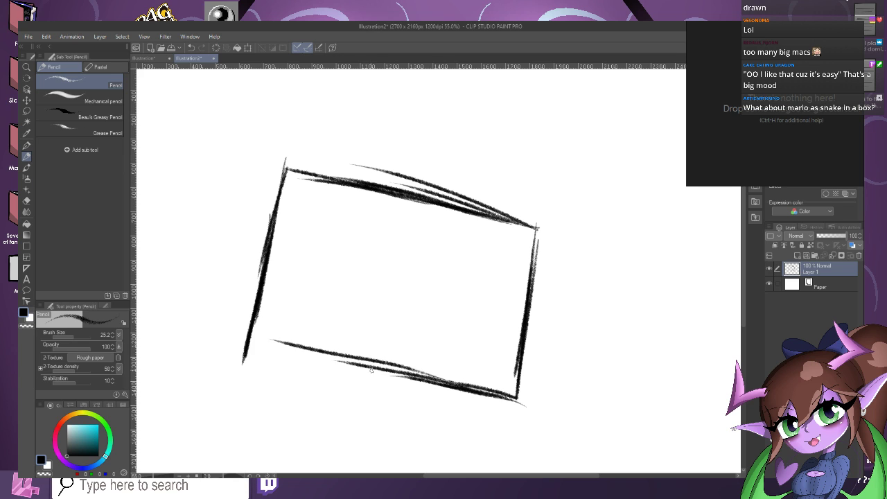
drag(413, 387, 248, 340)
mouse_move(327, 357)
mouse_down()
mouse_move(244, 335)
mouse_move(323, 358)
mouse_up()
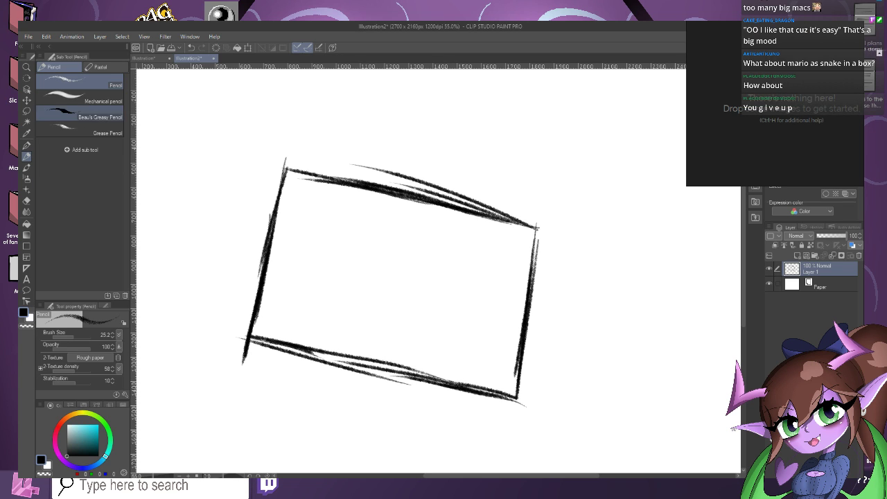
key(e)
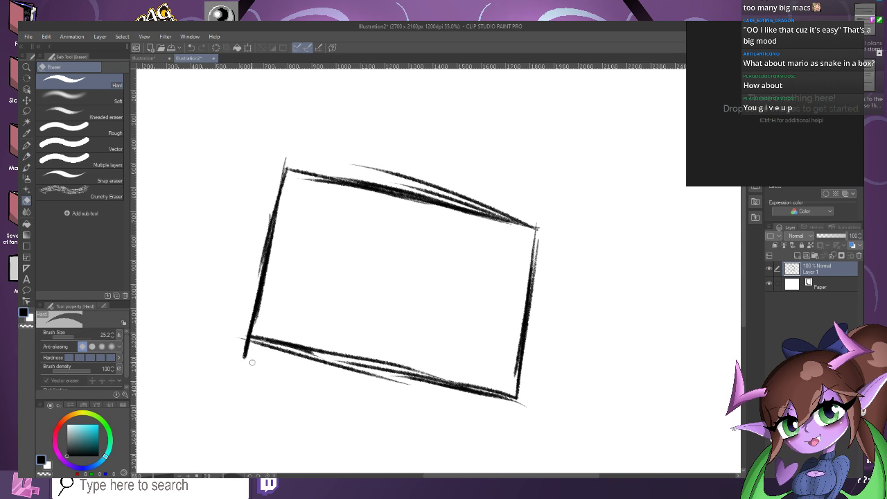
mouse_move(253, 365)
mouse_down()
mouse_move(217, 338)
mouse_move(251, 348)
mouse_up()
click(26, 157)
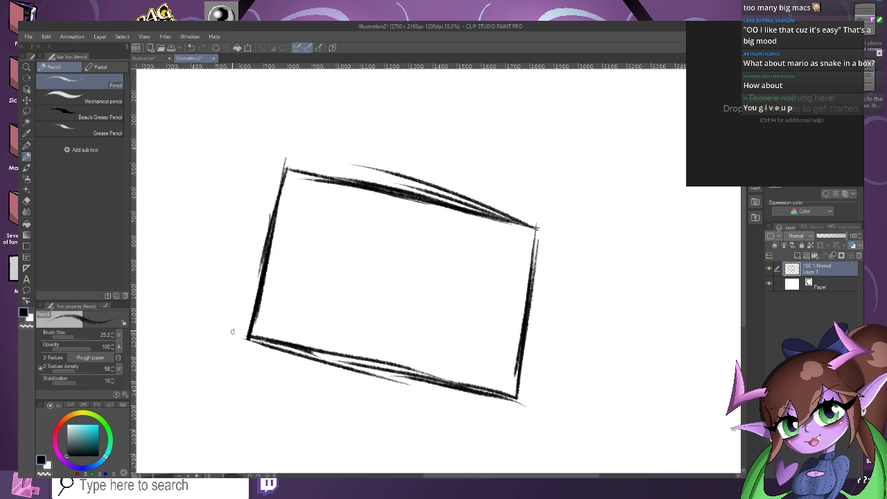
Sketch short diagonals from both lower corners and join them with a second long line to give the box depth.
drag(249, 338, 299, 312)
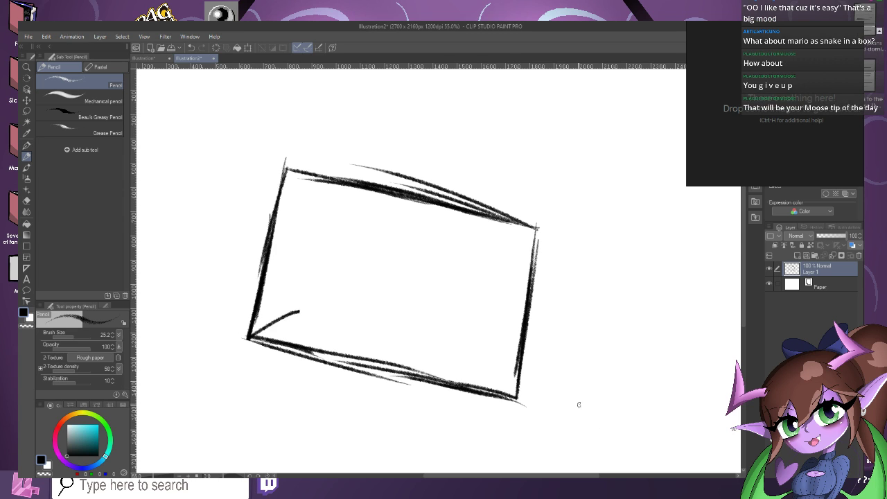
mouse_move(515, 400)
mouse_down()
mouse_move(553, 367)
mouse_move(466, 338)
mouse_up()
drag(554, 371, 390, 335)
drag(474, 349, 316, 312)
drag(424, 342, 270, 297)
drag(340, 321, 277, 306)
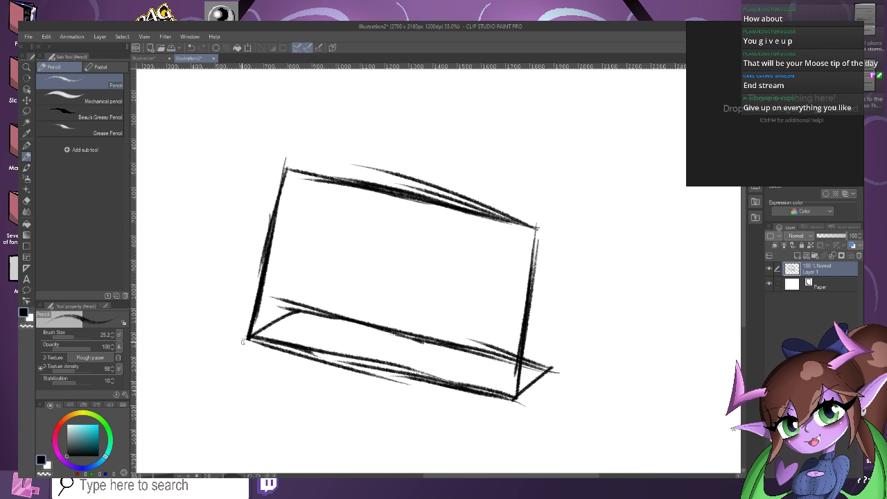
Rotate the whole box sketch counterclockwise until its base is nearly level.
key(ctrl+t)
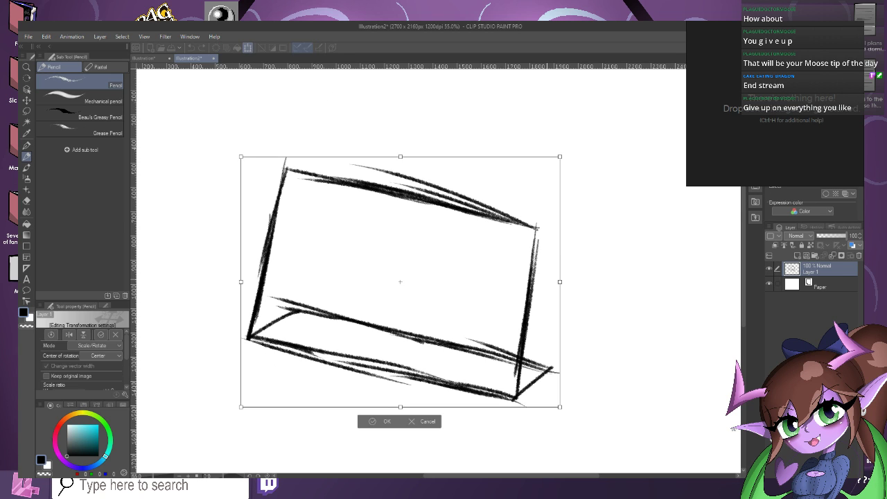
mouse_move(228, 340)
mouse_down()
mouse_move(261, 397)
mouse_move(253, 386)
mouse_up()
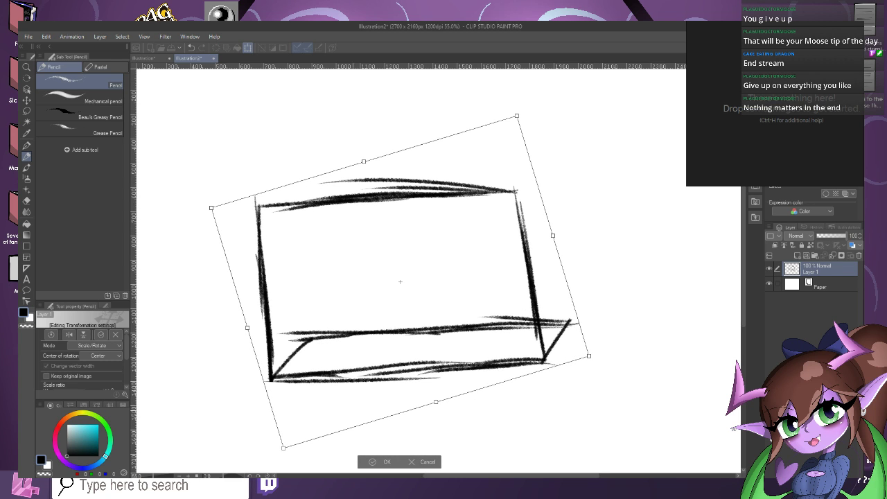
key(Return)
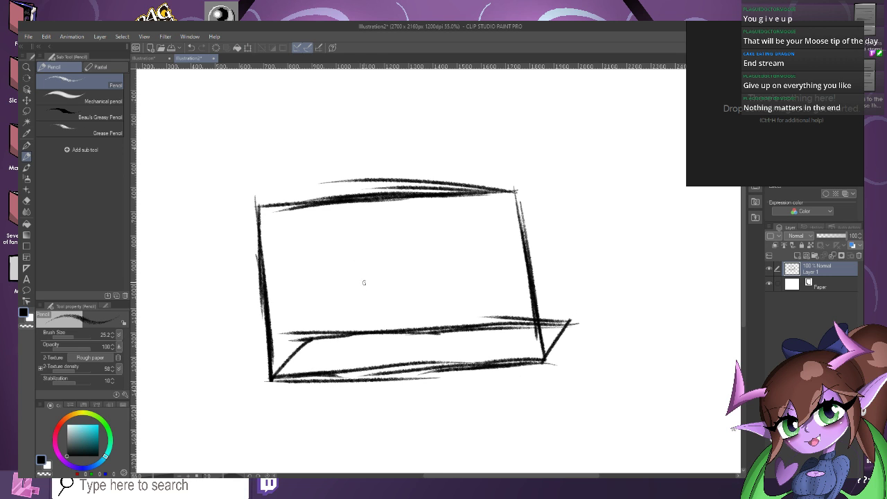
scroll(364, 282, down, 3)
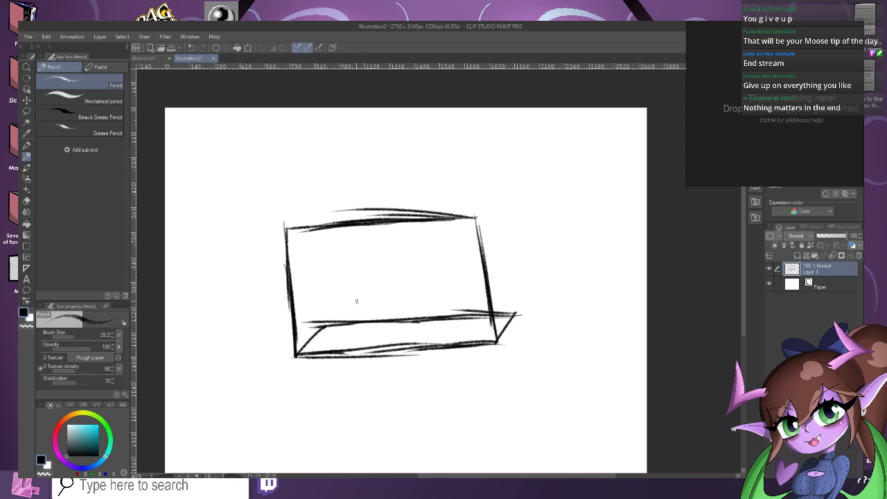
scroll(561, 295, up, 2)
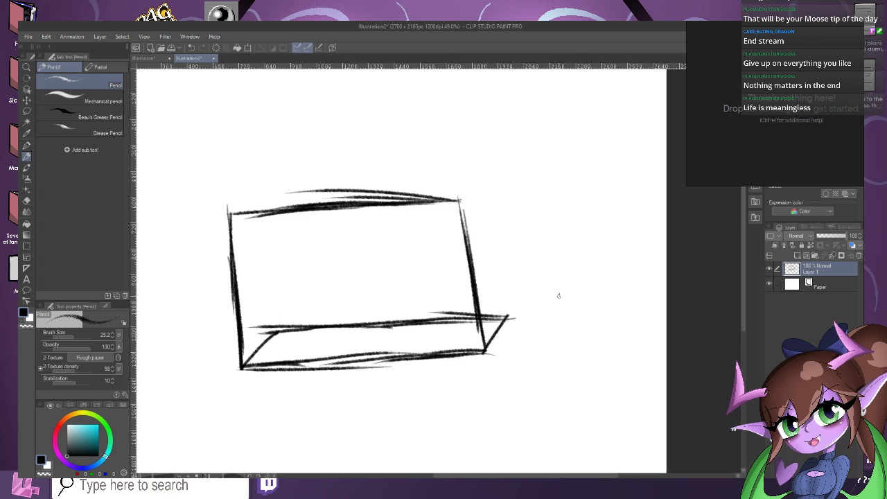
scroll(561, 295, down, 2)
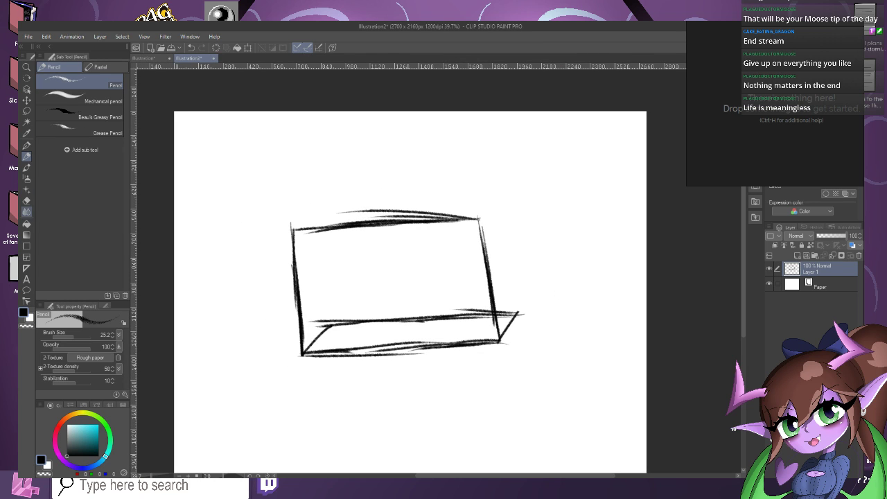
Erase the entire box sketch with a huge Hard eraser, then reduce the eraser size to 20.
key(e)
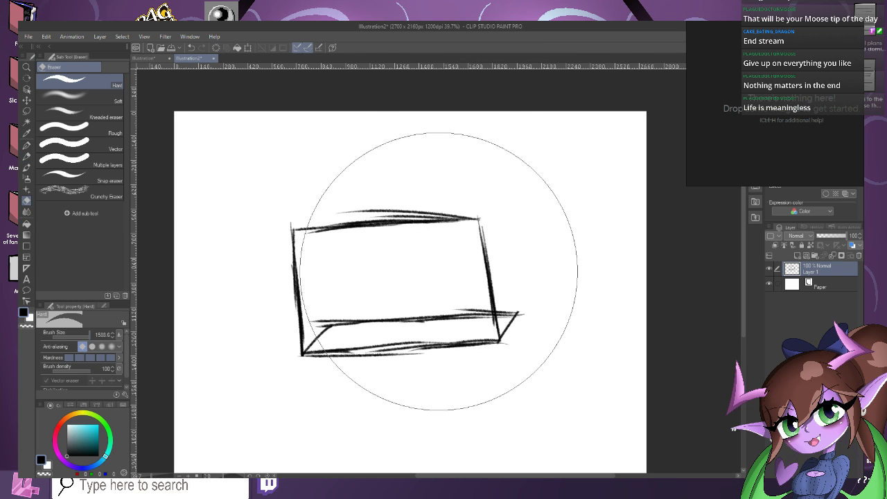
mouse_move(441, 257)
mouse_down()
mouse_move(469, 283)
mouse_move(456, 309)
mouse_move(370, 269)
mouse_up()
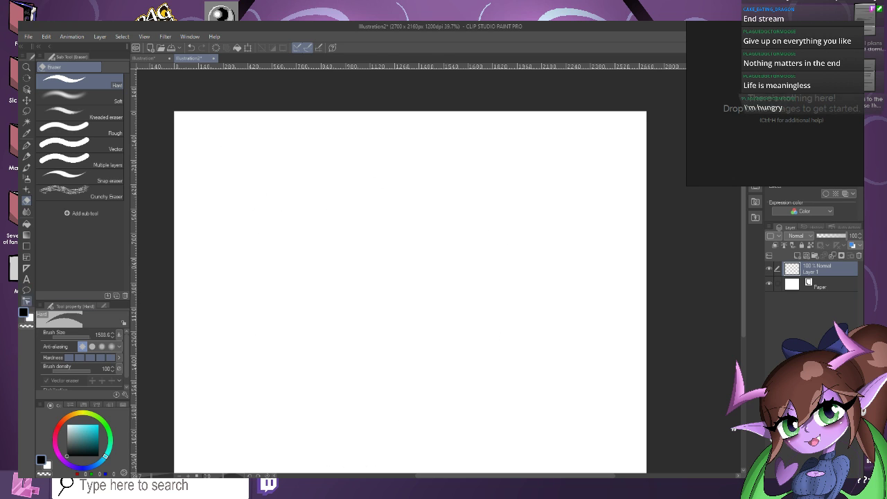
click(72, 337)
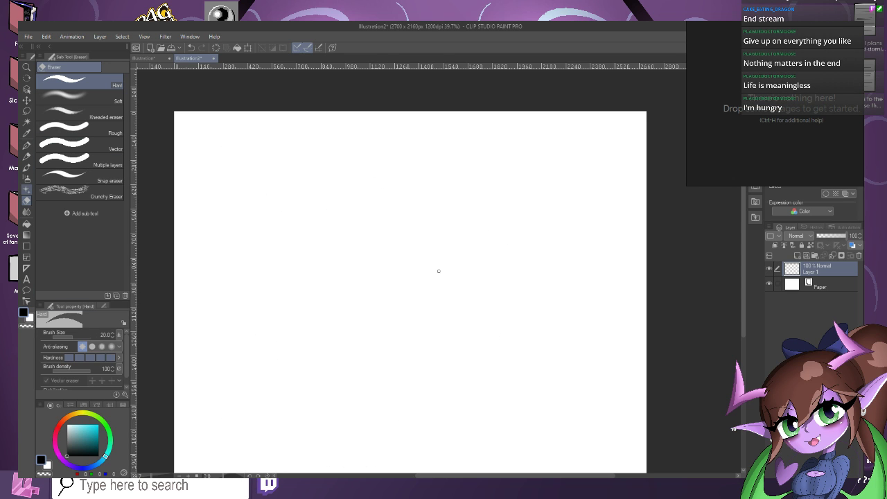
Sketch the slanted right side face of a new box in perspective with the Pencil.
key(p)
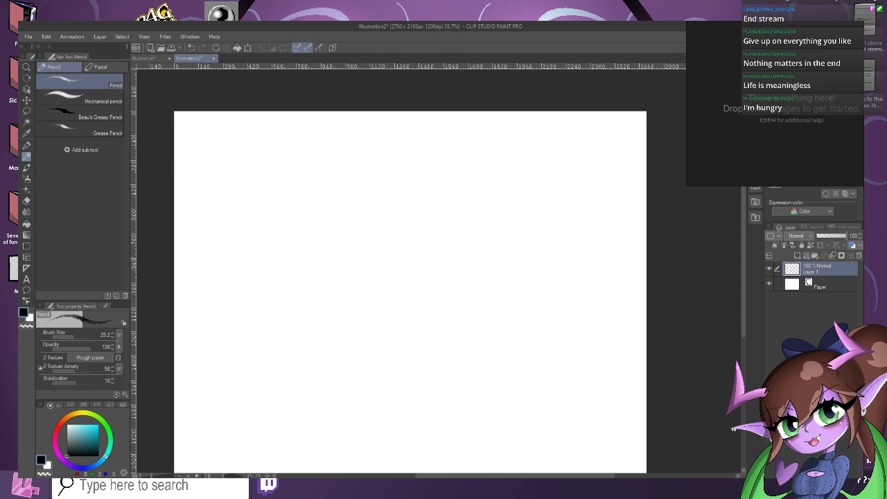
scroll(517, 239, up, 1)
drag(506, 217, 506, 330)
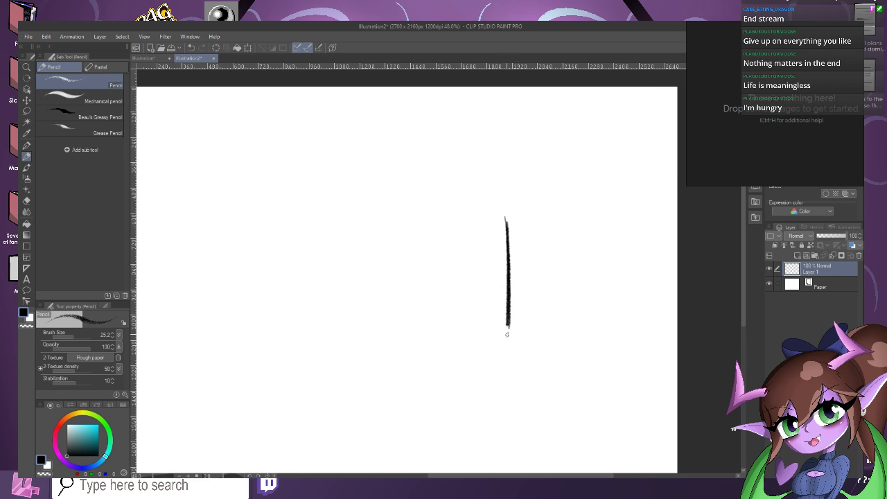
drag(511, 221, 386, 271)
mouse_move(510, 324)
mouse_down()
mouse_move(393, 379)
mouse_move(389, 392)
mouse_up()
drag(392, 264, 386, 408)
drag(391, 261, 387, 391)
Sketch the box's nearly square front face to the left of the slanted side face.
mouse_move(392, 275)
mouse_down()
mouse_move(391, 354)
mouse_move(354, 267)
mouse_move(332, 266)
mouse_up()
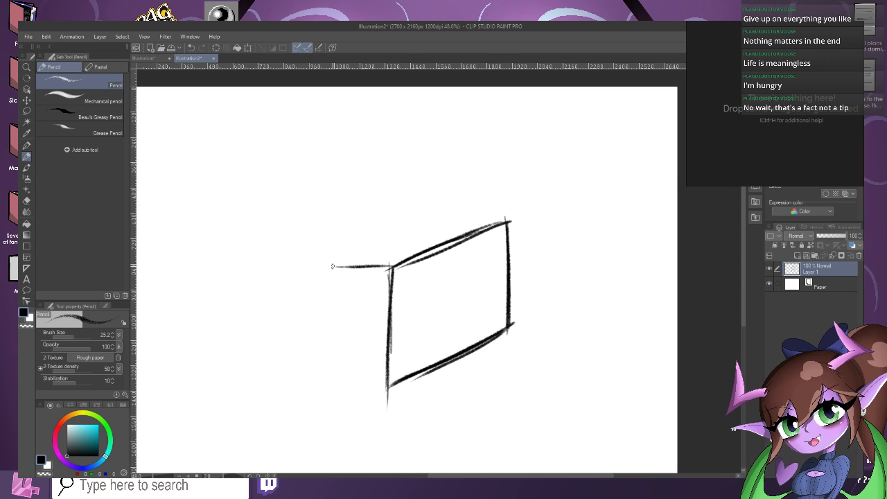
drag(393, 266, 278, 270)
mouse_move(347, 265)
mouse_down()
mouse_move(246, 269)
mouse_move(251, 373)
mouse_up()
drag(253, 266, 253, 405)
drag(253, 297, 255, 401)
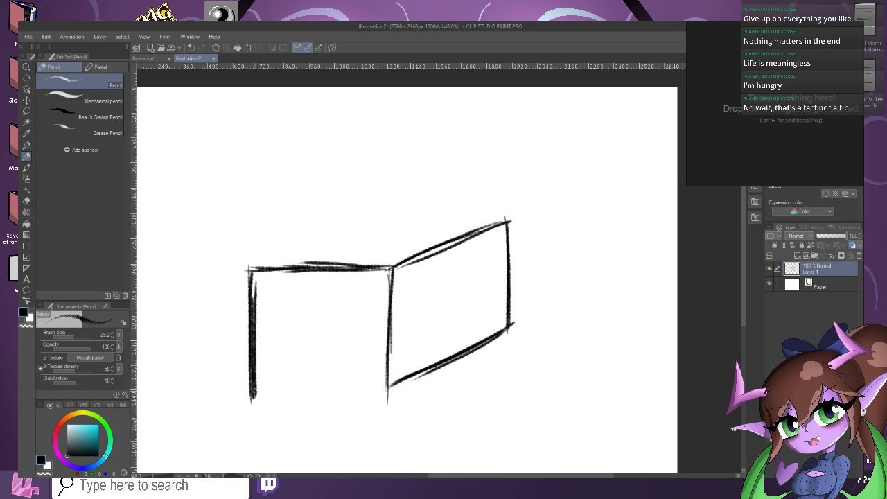
drag(395, 388, 238, 386)
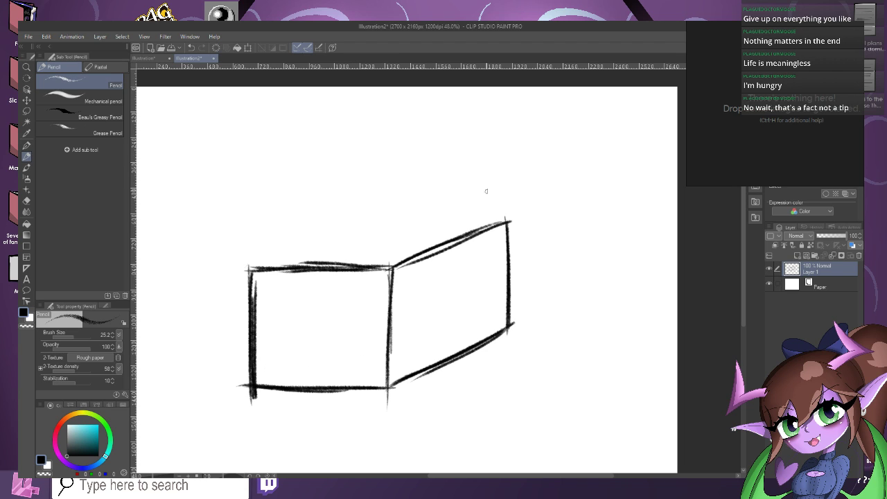
Sketch the back edge and left receding edge of the box's top face to close the box.
drag(506, 222, 395, 225)
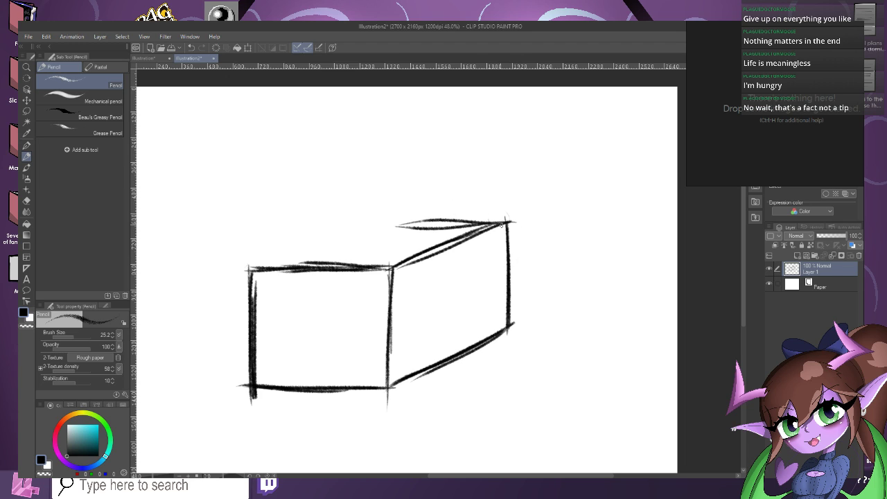
drag(501, 223, 367, 226)
mouse_move(463, 222)
mouse_down()
mouse_move(332, 222)
mouse_move(230, 278)
mouse_up()
drag(354, 213, 254, 267)
drag(333, 227, 270, 260)
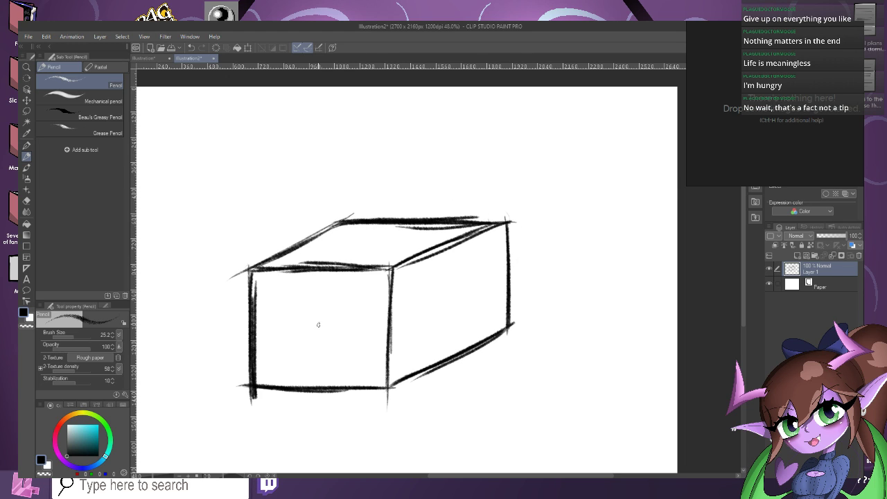
Reduce the pencil size to 7.1 and sketch a rounded handle slot near the top of the box's front face.
scroll(280, 300, up, 4)
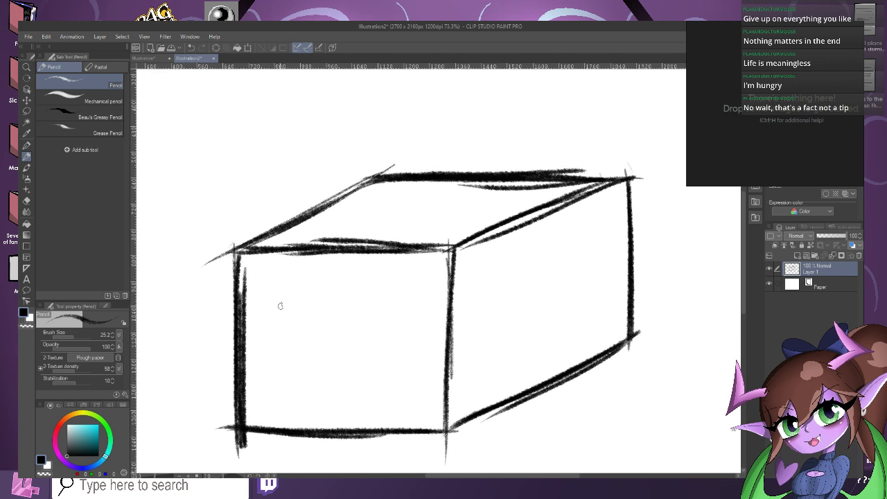
drag(73, 336, 69, 336)
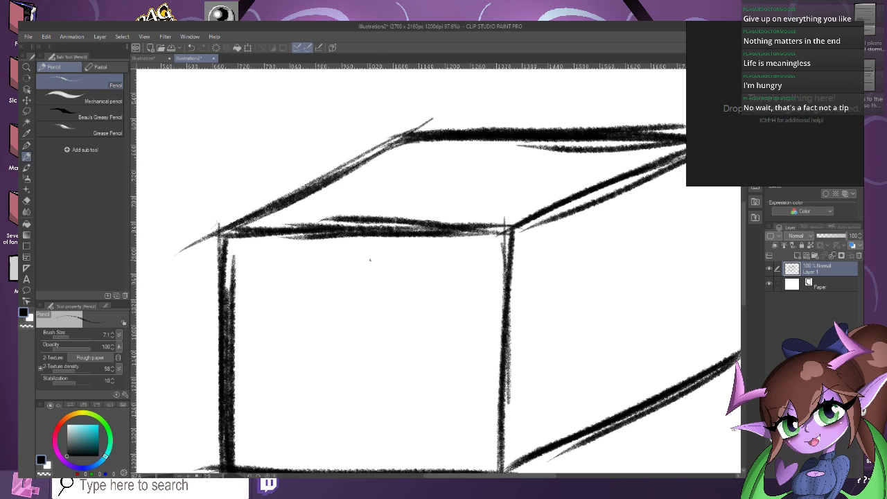
mouse_move(317, 273)
mouse_down()
mouse_move(399, 271)
mouse_move(305, 273)
mouse_move(410, 273)
mouse_move(288, 277)
mouse_up()
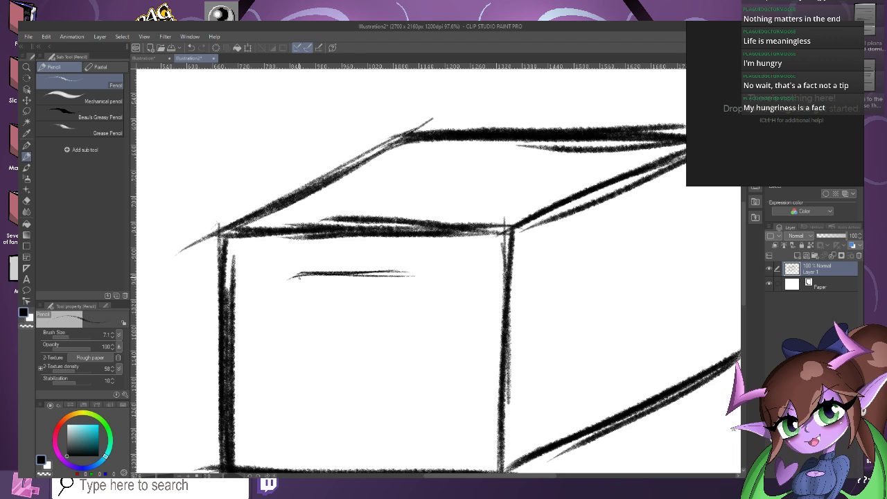
mouse_move(312, 272)
mouse_down()
mouse_move(274, 286)
mouse_move(282, 287)
mouse_move(286, 315)
mouse_move(290, 306)
mouse_move(311, 320)
mouse_move(424, 316)
mouse_move(444, 294)
mouse_move(436, 281)
mouse_move(434, 303)
mouse_up()
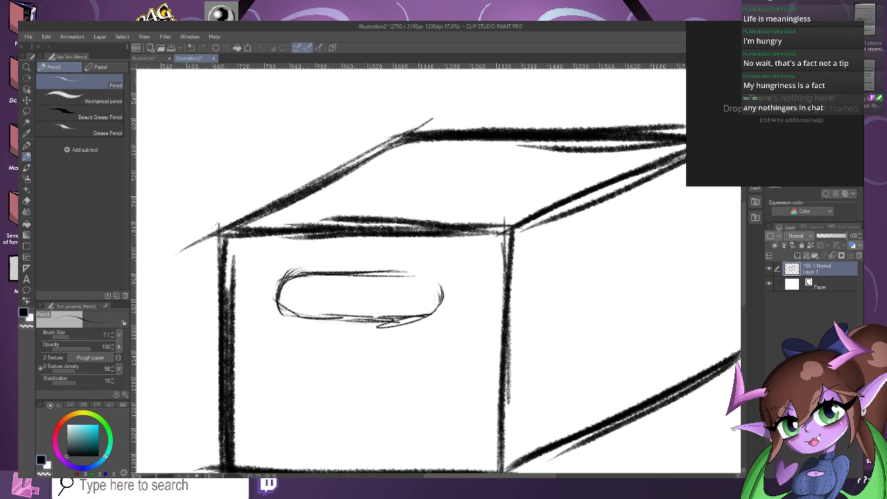
Lower the pencil stabilization to 3 and close the rounded right end of the handle slot.
click(67, 380)
drag(441, 308, 443, 275)
mouse_move(444, 299)
mouse_down()
mouse_move(415, 271)
mouse_move(454, 303)
mouse_up()
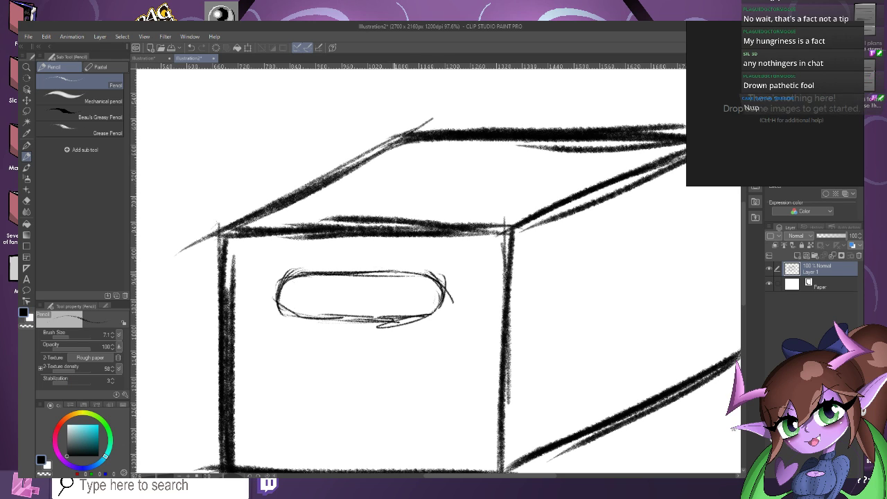
Reinforce the handle slot's upper and lower edges and draw an inner curve inside its left end to show thickness.
drag(428, 272, 355, 280)
drag(410, 314, 335, 317)
drag(409, 318, 325, 317)
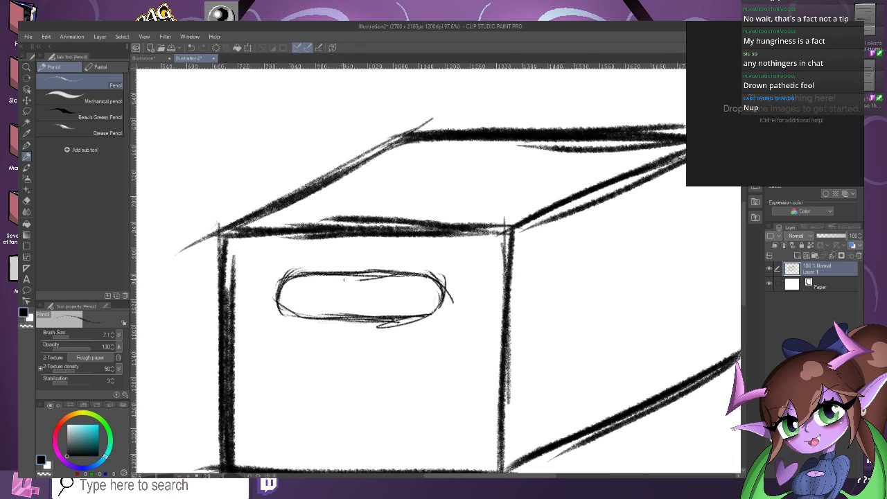
mouse_move(333, 281)
mouse_down()
mouse_move(305, 298)
mouse_move(318, 314)
mouse_up()
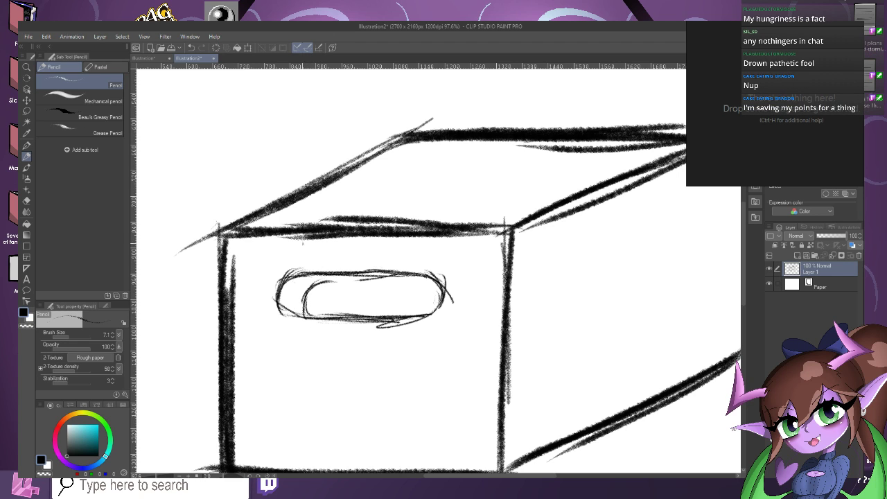
Sketch two round eyes side by side inside the handle slot on the box's front.
mouse_move(312, 286)
mouse_down()
mouse_move(340, 279)
mouse_move(353, 298)
mouse_up()
drag(338, 280, 352, 302)
mouse_move(337, 279)
mouse_down()
mouse_move(352, 316)
mouse_move(372, 283)
mouse_move(400, 279)
mouse_up()
mouse_move(407, 277)
mouse_down()
mouse_move(400, 322)
mouse_move(388, 271)
mouse_up()
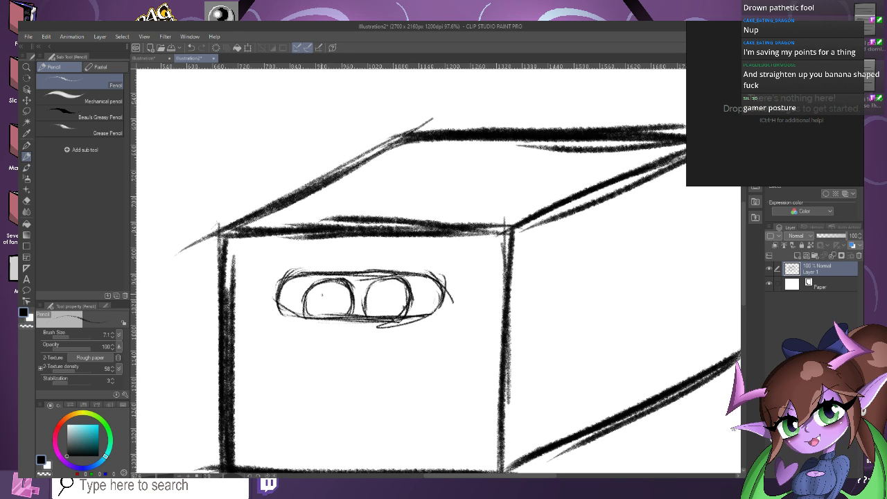
drag(330, 282, 325, 325)
drag(326, 282, 322, 313)
click(191, 47)
click(191, 47)
Draw narrow vertical slit pupils in both eyes and darken the left one with extra strokes.
drag(331, 281, 327, 317)
drag(322, 283, 320, 321)
drag(327, 280, 323, 319)
drag(391, 280, 378, 322)
drag(382, 293, 380, 305)
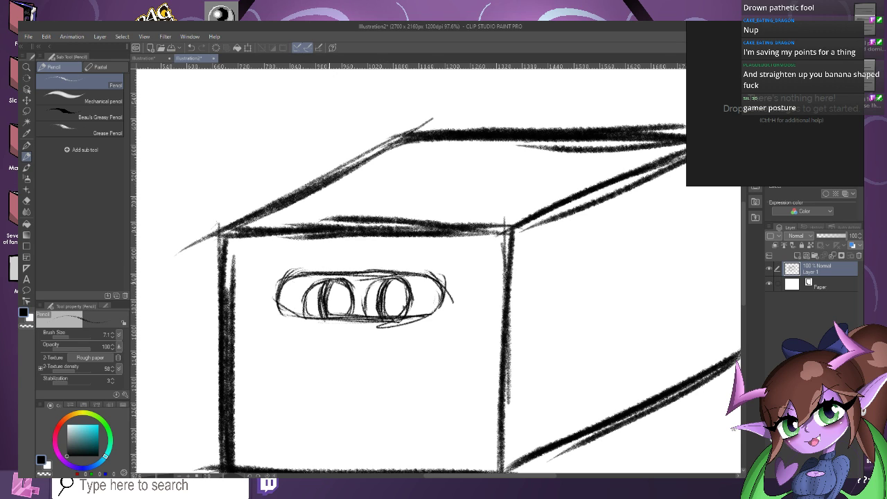
drag(330, 281, 318, 300)
drag(331, 283, 323, 299)
drag(325, 291, 323, 317)
drag(323, 305, 322, 316)
scroll(379, 250, down, 3)
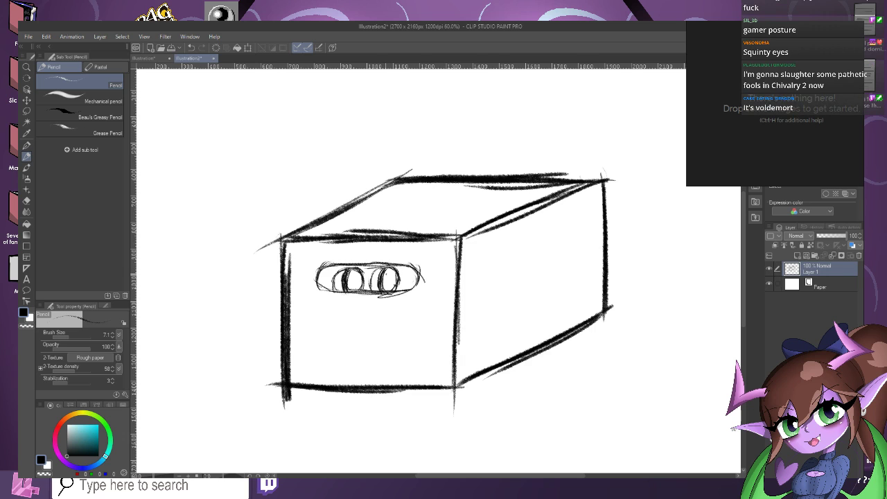
Fill the handle slot's empty areas around and between the two eyes with black, using the Refer other layers fill.
scroll(385, 286, up, 2)
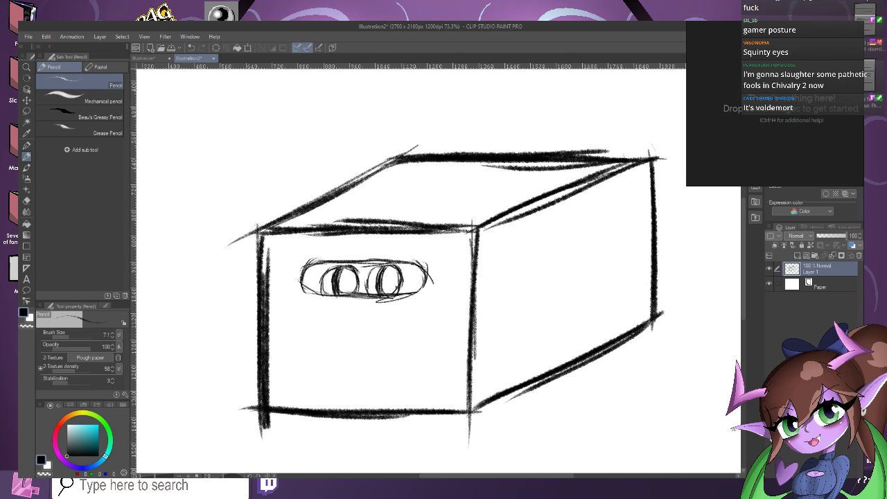
click(26, 224)
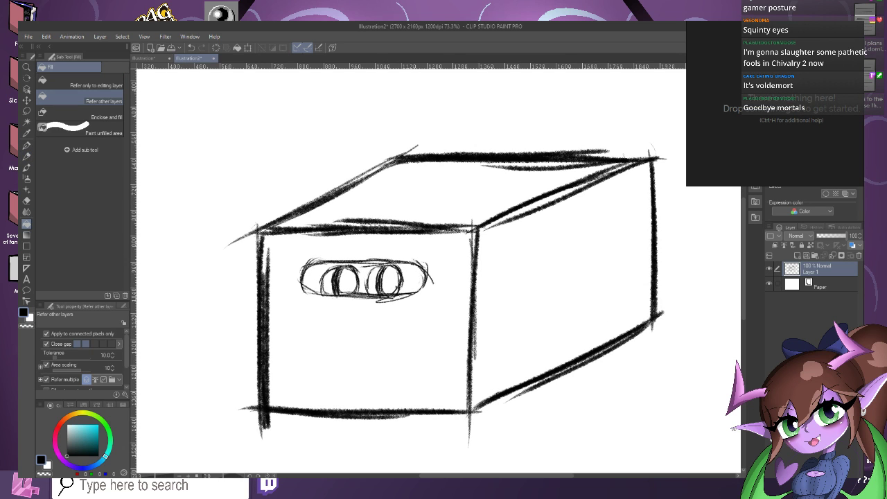
scroll(423, 263, up, 2)
click(408, 294)
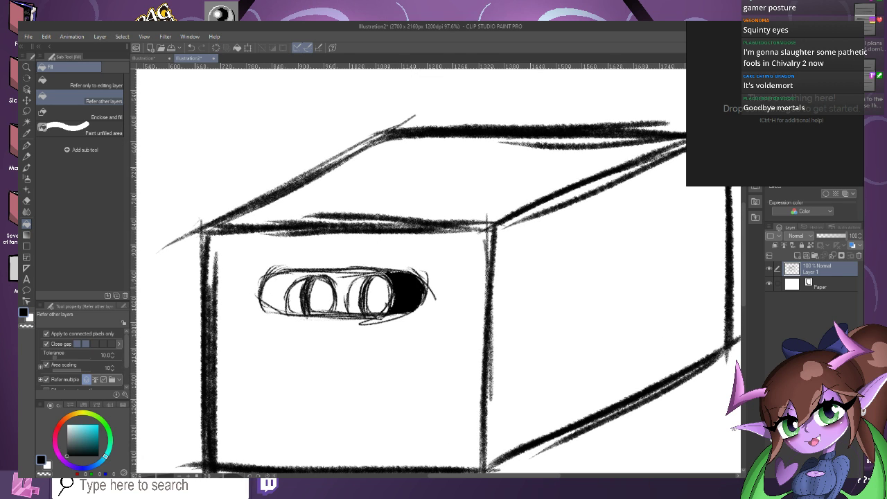
click(343, 294)
click(276, 293)
scroll(377, 232, down, 2)
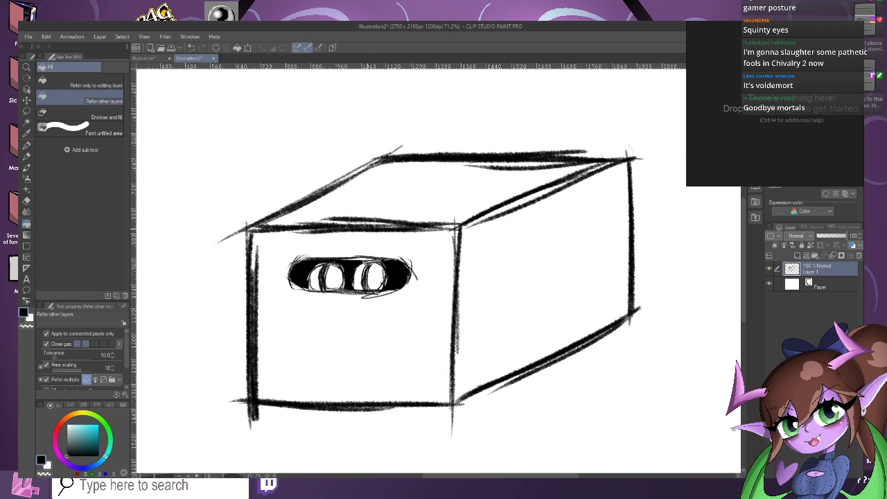
scroll(360, 276, down, 2)
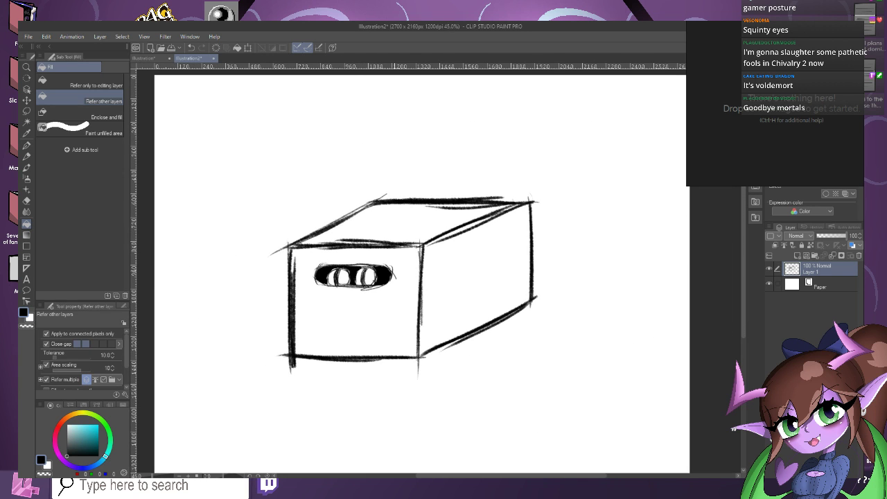
Try to sketch short diagonal pencil lines inside the lower corners of the box's front face.
click(26, 145)
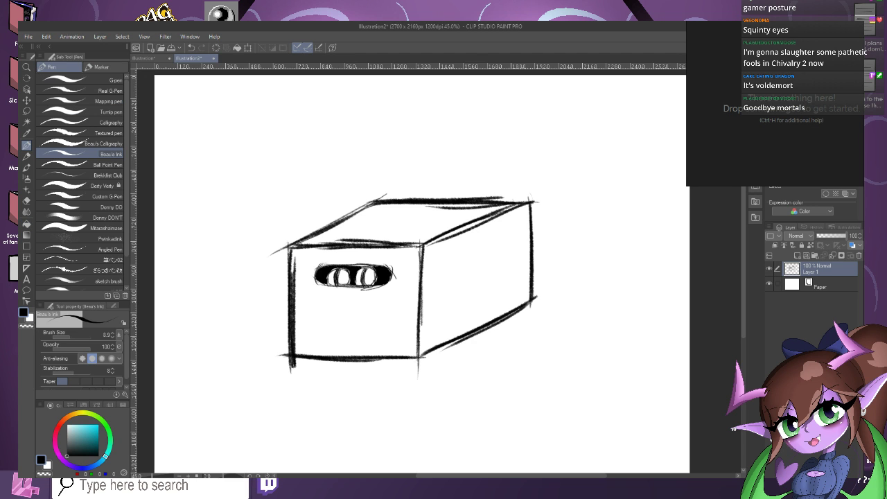
scroll(475, 182, up, 1)
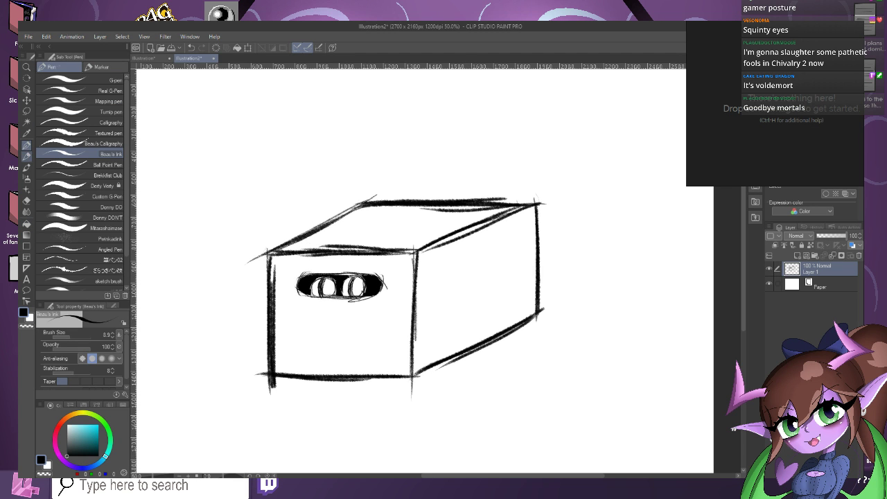
click(27, 157)
scroll(310, 307, up, 1)
scroll(323, 317, up, 1)
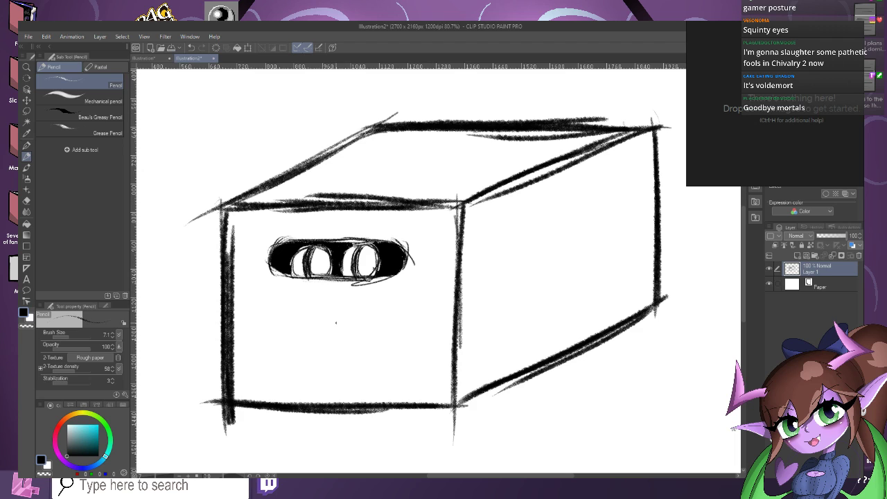
scroll(336, 317, down, 1)
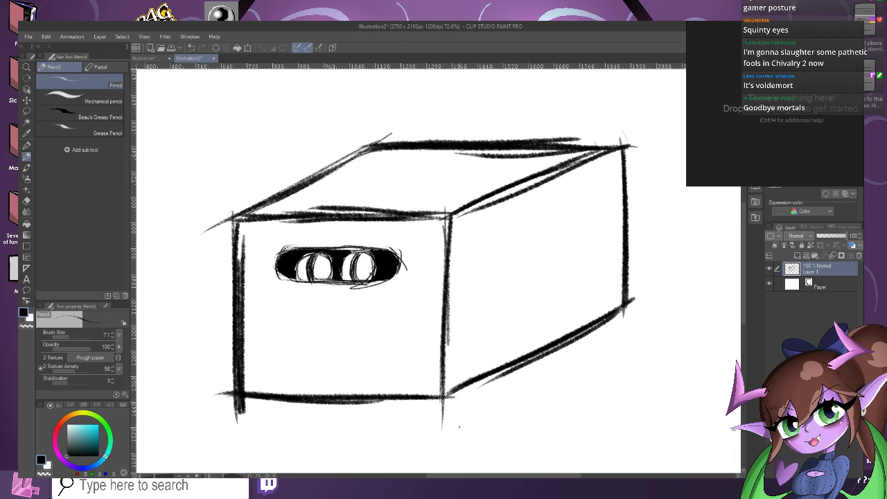
drag(445, 399, 423, 368)
click(191, 47)
drag(425, 367, 441, 395)
drag(258, 363, 242, 389)
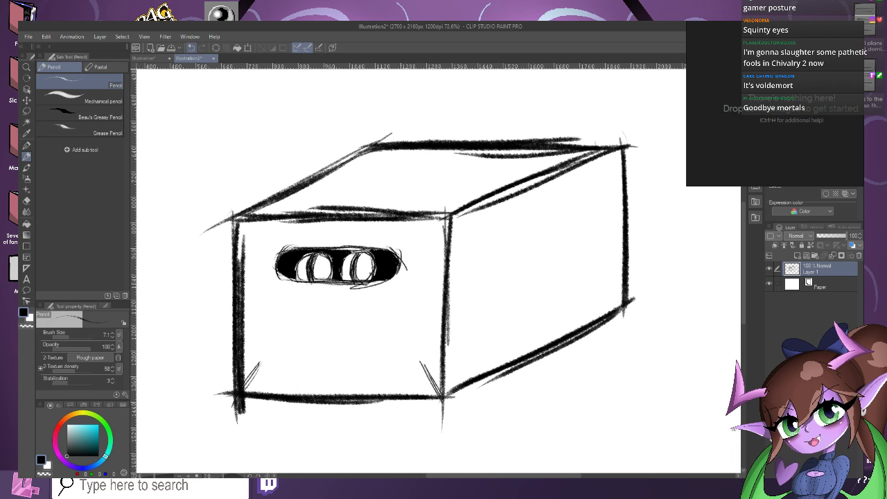
Undo the diagonal lines in the front face's lower corners.
click(192, 47)
click(191, 47)
click(192, 47)
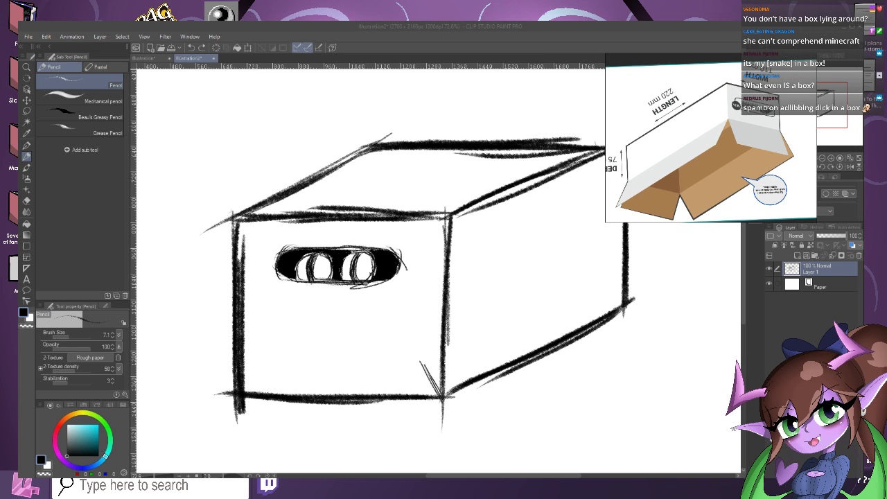
click(27, 156)
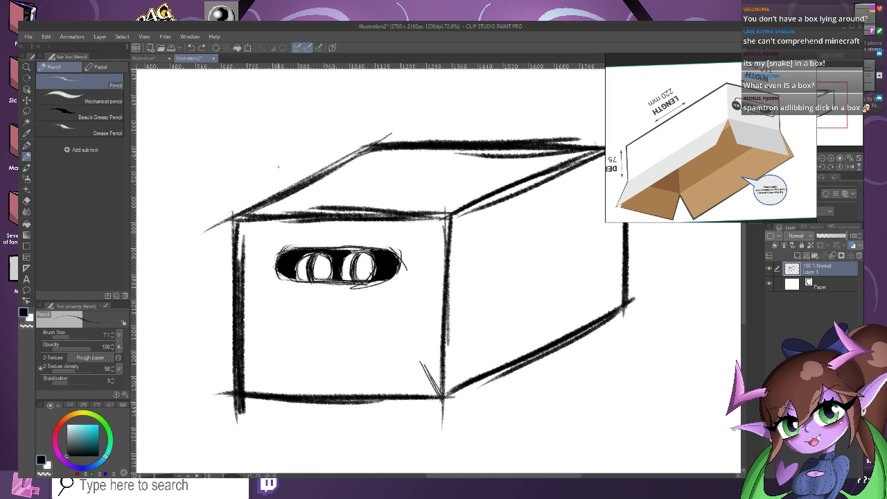
click(191, 47)
click(191, 47)
click(190, 47)
Sketch an open flap flaring outward along the bottom edge of the box's front face.
scroll(298, 138, down, 2)
scroll(230, 354, up, 1)
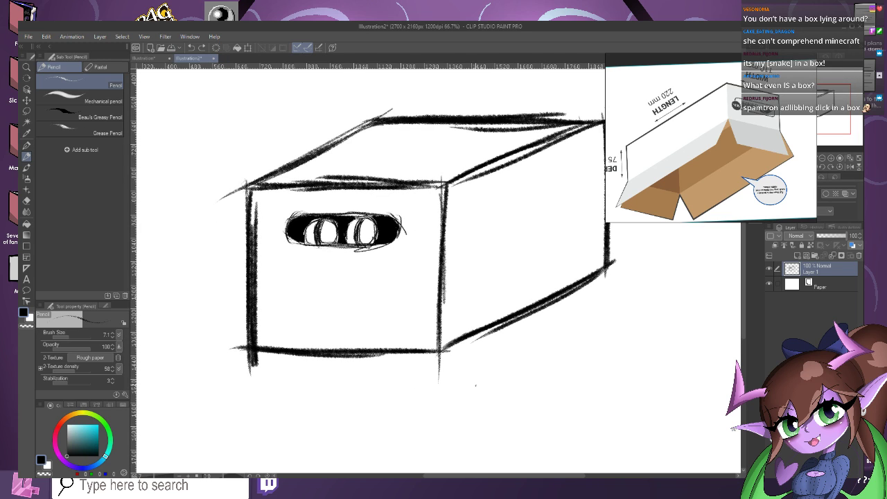
mouse_move(440, 355)
mouse_down()
mouse_move(461, 374)
mouse_move(457, 367)
mouse_up()
click(191, 47)
click(191, 47)
mouse_move(248, 352)
mouse_down()
mouse_move(214, 380)
mouse_move(274, 380)
mouse_up()
drag(216, 378, 381, 386)
drag(316, 380, 436, 382)
Sketch a second open flap along the bottom edge of the box's right side face.
mouse_move(357, 383)
mouse_down()
mouse_move(471, 373)
mouse_move(553, 336)
mouse_up()
drag(491, 357, 605, 305)
drag(544, 328, 616, 295)
mouse_move(560, 322)
mouse_down()
mouse_move(620, 288)
mouse_move(587, 306)
mouse_up()
drag(607, 268, 622, 285)
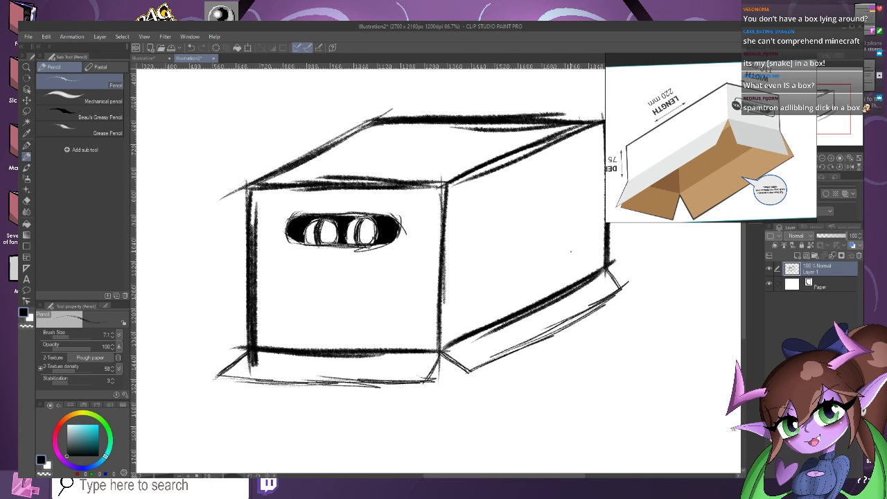
Handwrite "Snek isn't here" on two slanted lines across the box's right side face.
scroll(412, 318, down, 1)
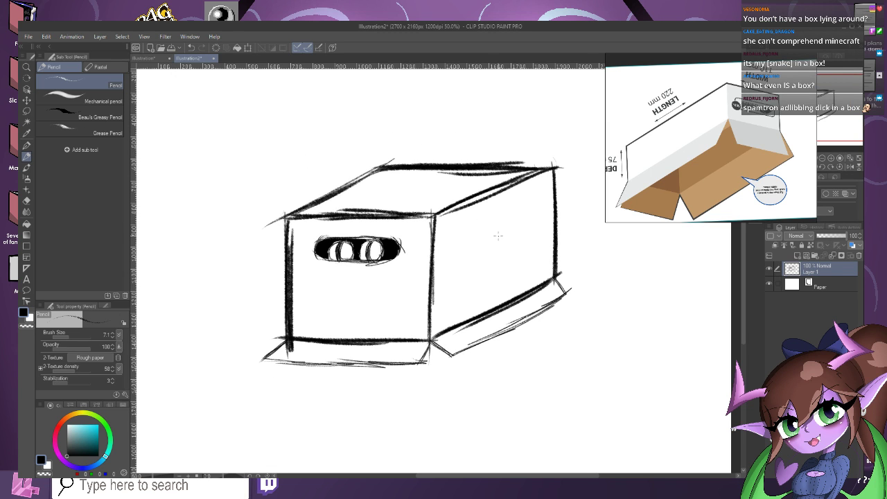
scroll(525, 218, up, 2)
scroll(462, 189, up, 1)
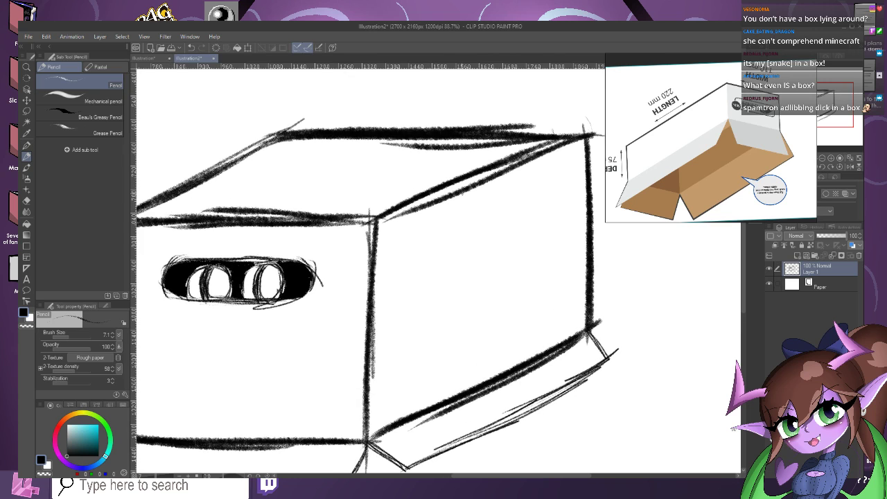
mouse_move(407, 237)
mouse_down()
mouse_move(421, 261)
mouse_move(409, 291)
mouse_up()
mouse_move(425, 257)
mouse_down()
mouse_move(448, 276)
mouse_move(462, 243)
mouse_move(456, 270)
mouse_up()
drag(469, 203, 480, 257)
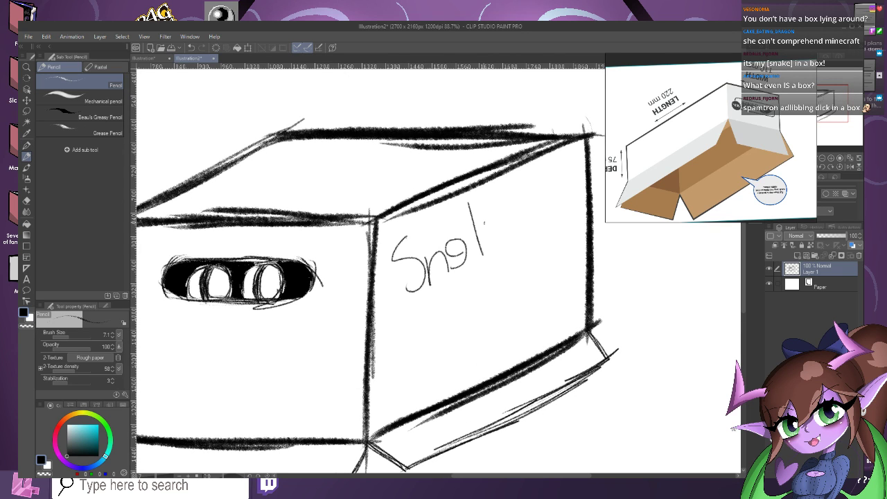
mouse_move(491, 216)
mouse_down()
mouse_move(497, 243)
mouse_move(523, 236)
mouse_move(528, 219)
mouse_move(535, 232)
mouse_move(562, 220)
mouse_up()
mouse_move(573, 175)
mouse_down()
mouse_move(566, 212)
mouse_move(559, 202)
mouse_up()
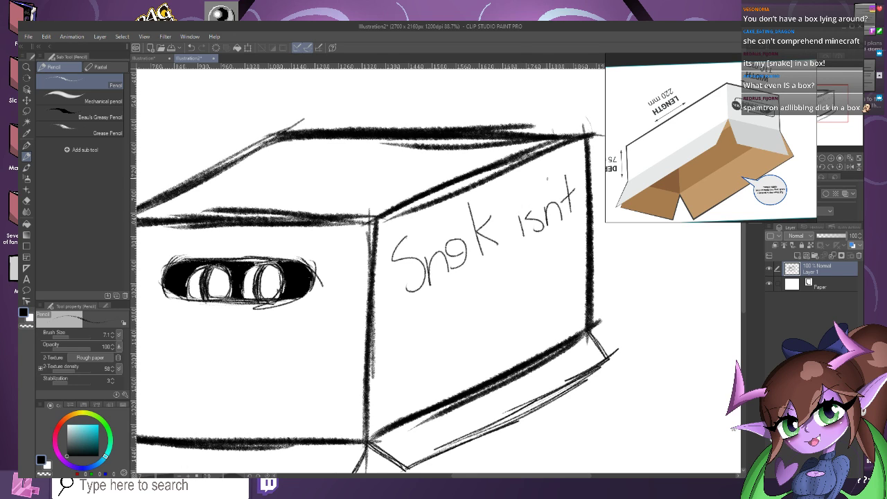
mouse_move(436, 310)
mouse_down()
mouse_move(437, 355)
mouse_move(437, 320)
mouse_move(456, 352)
mouse_move(510, 331)
mouse_up()
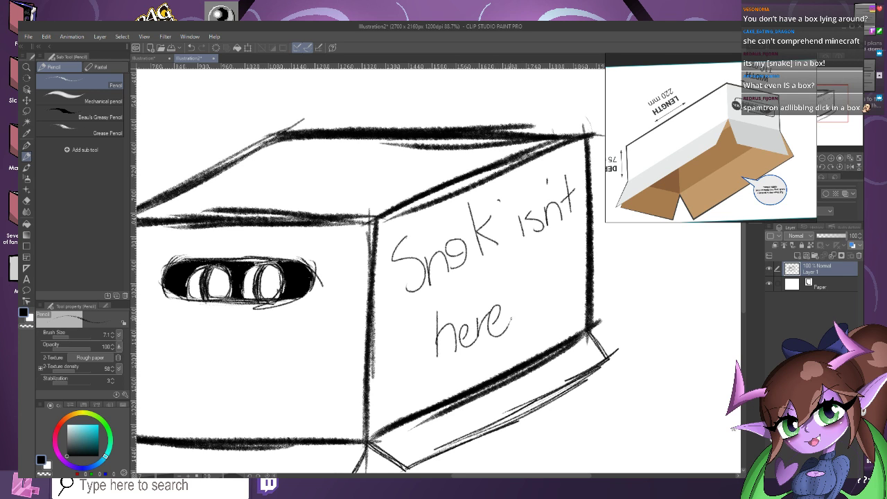
scroll(471, 305, down, 3)
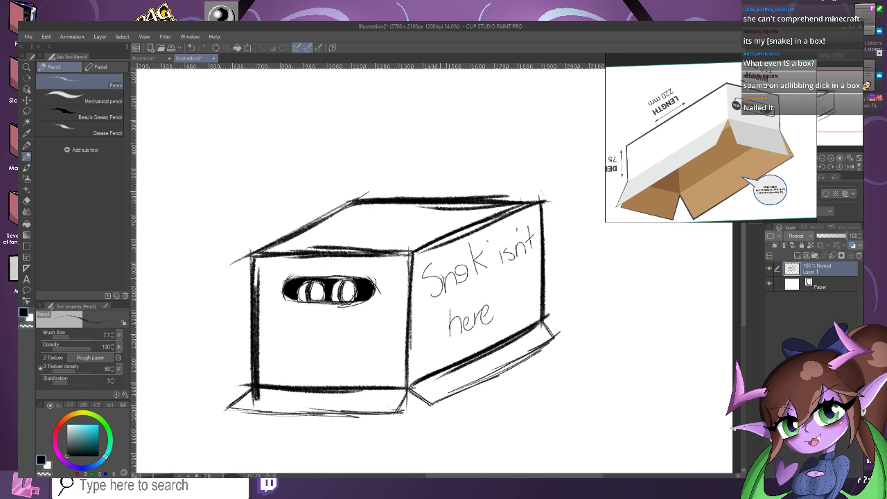
Sketch an oval head beyond the box's upper right corner and move the reference image to the opposite side of the canvas.
scroll(433, 281, down, 2)
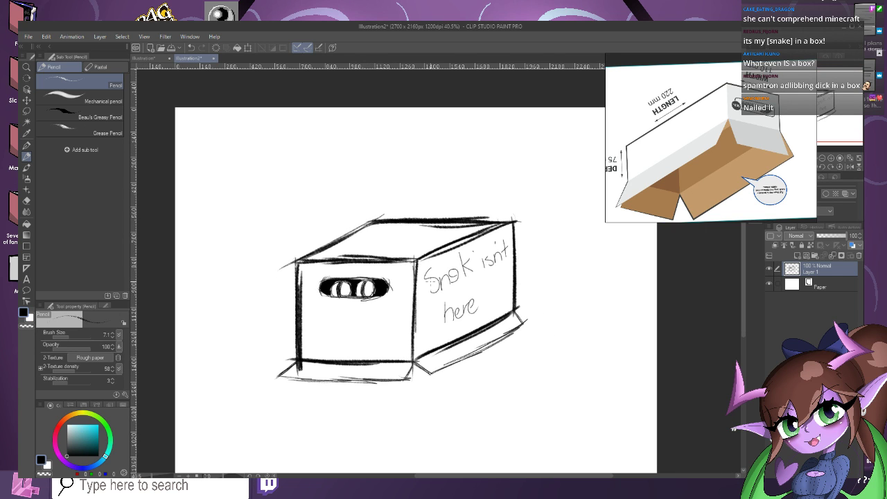
mouse_move(553, 183)
mouse_down()
mouse_move(537, 207)
mouse_move(536, 226)
mouse_move(548, 183)
mouse_move(537, 232)
mouse_move(559, 233)
mouse_move(573, 202)
mouse_move(570, 185)
mouse_move(567, 210)
mouse_move(574, 197)
mouse_move(554, 182)
mouse_up()
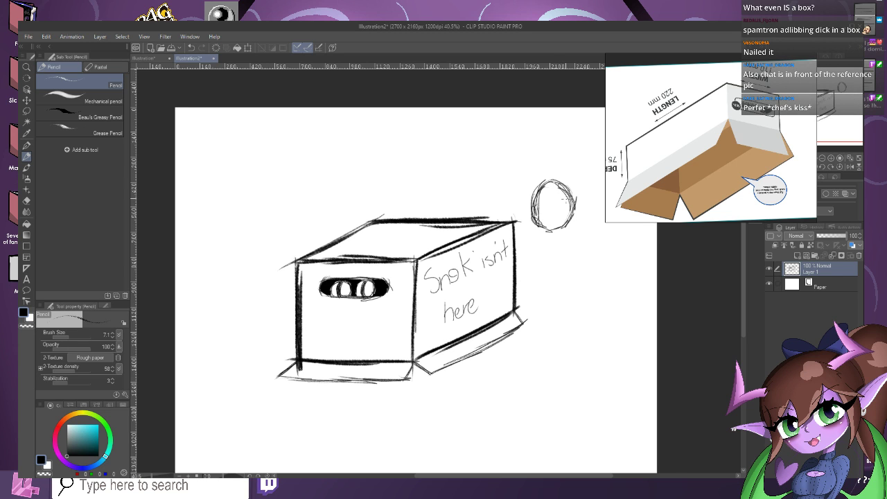
drag(686, 60, 113, 34)
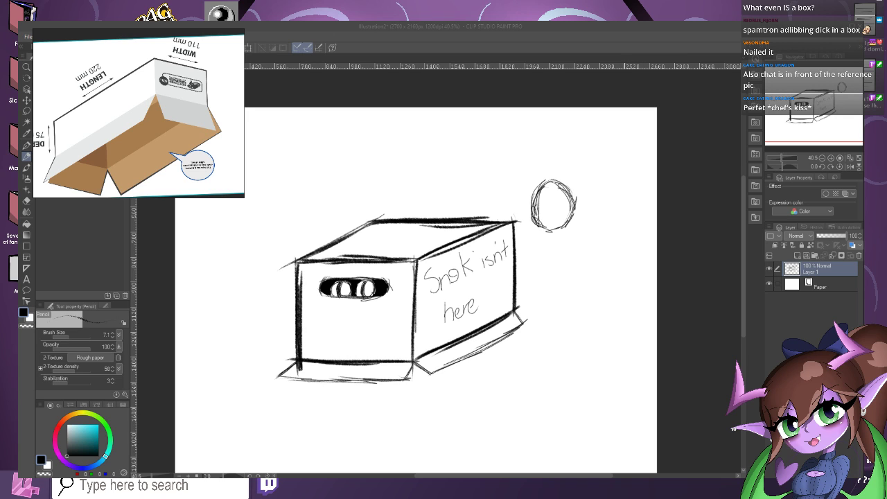
click(567, 332)
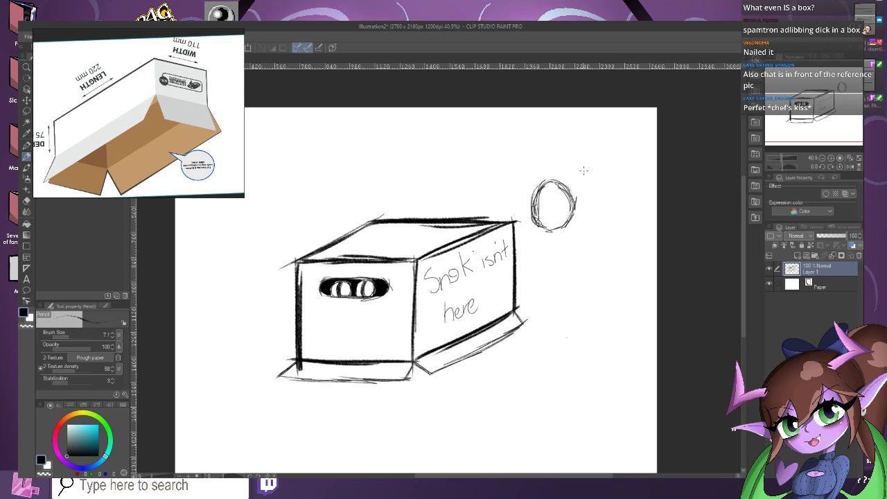
mouse_move(569, 204)
mouse_down()
mouse_move(564, 184)
mouse_move(549, 180)
mouse_up()
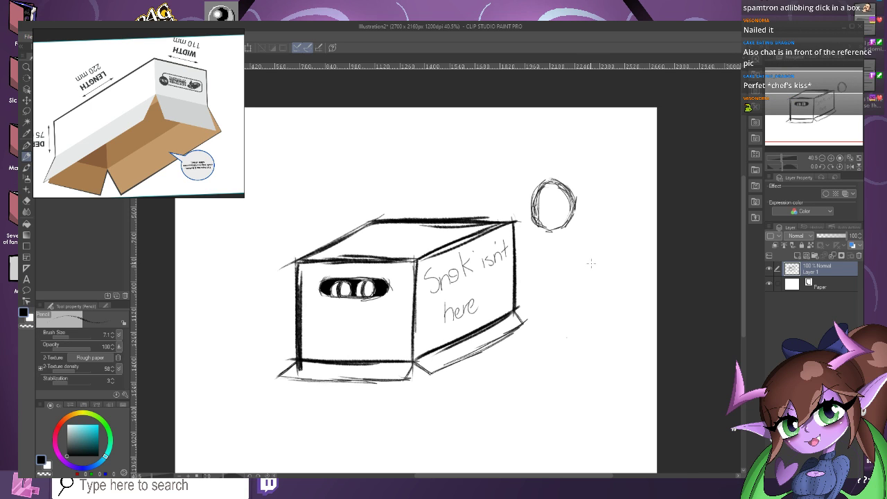
Draw a straight torso and two arms below the oval head, with a blocky gun held in the stick figure's hands.
scroll(559, 226, up, 2)
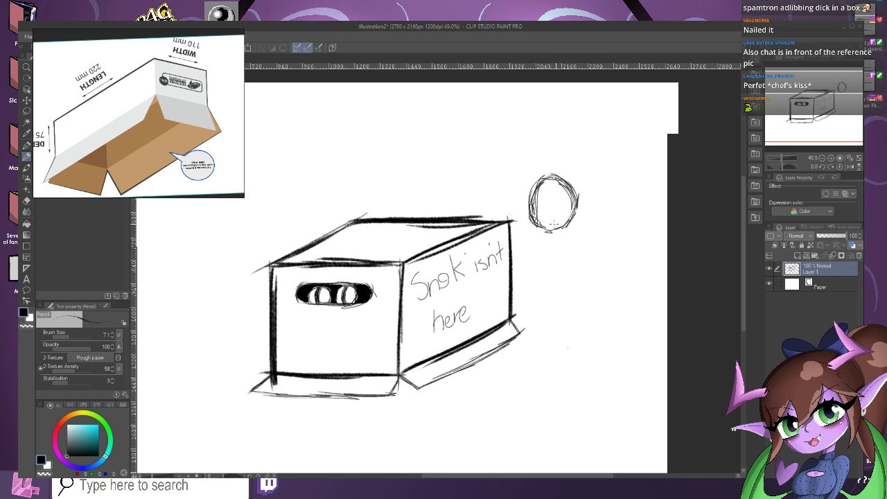
mouse_move(587, 193)
mouse_down()
mouse_move(571, 223)
mouse_move(555, 231)
mouse_move(555, 278)
mouse_up()
drag(555, 246, 556, 296)
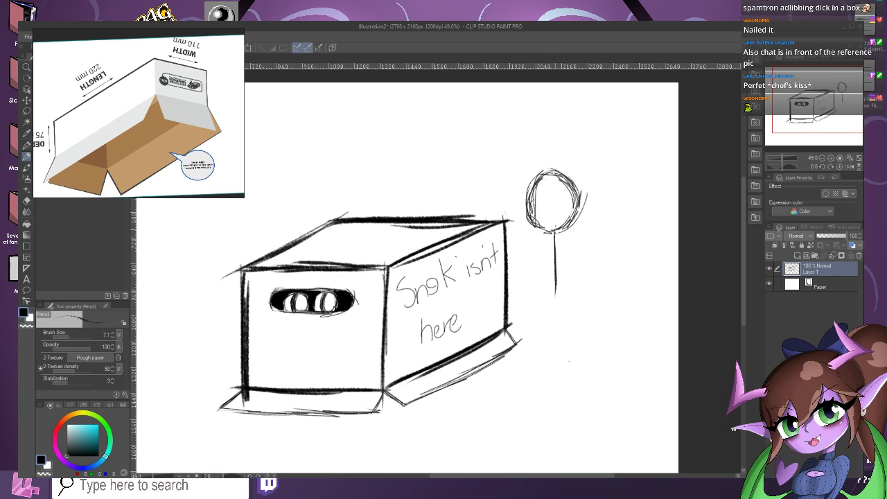
mouse_move(554, 231)
mouse_down()
mouse_move(575, 257)
mouse_move(529, 262)
mouse_up()
mouse_move(582, 243)
mouse_down()
mouse_move(558, 265)
mouse_move(568, 276)
mouse_move(594, 258)
mouse_move(588, 240)
mouse_move(595, 252)
mouse_up()
mouse_move(585, 239)
mouse_down()
mouse_move(558, 274)
mouse_move(529, 293)
mouse_up()
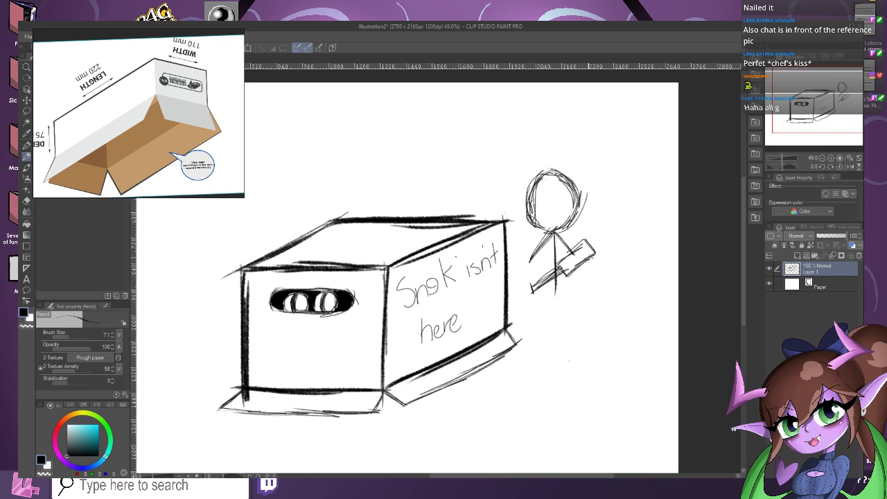
mouse_move(579, 260)
mouse_down()
mouse_move(590, 262)
mouse_move(600, 284)
mouse_move(608, 276)
mouse_move(598, 251)
mouse_move(604, 265)
mouse_up()
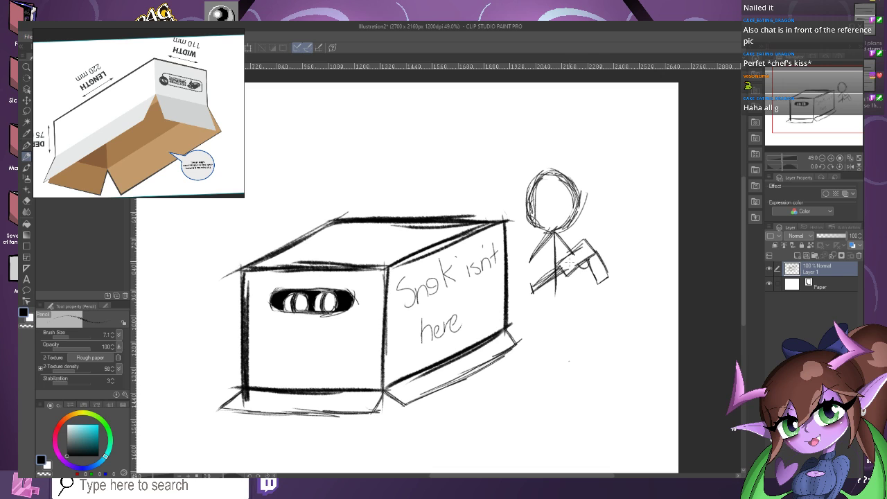
Draw the stick figure's two legs and an outlined question mark above its head.
drag(556, 293, 535, 355)
drag(548, 317, 539, 351)
drag(557, 296, 570, 347)
scroll(568, 339, down, 1)
scroll(554, 120, up, 1)
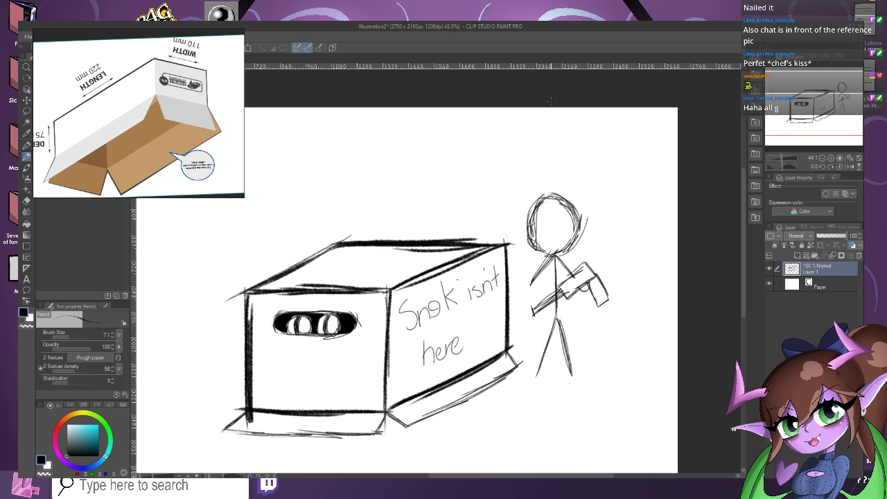
mouse_move(535, 154)
mouse_down()
mouse_move(551, 185)
mouse_move(560, 184)
mouse_move(560, 149)
mouse_move(531, 150)
mouse_up()
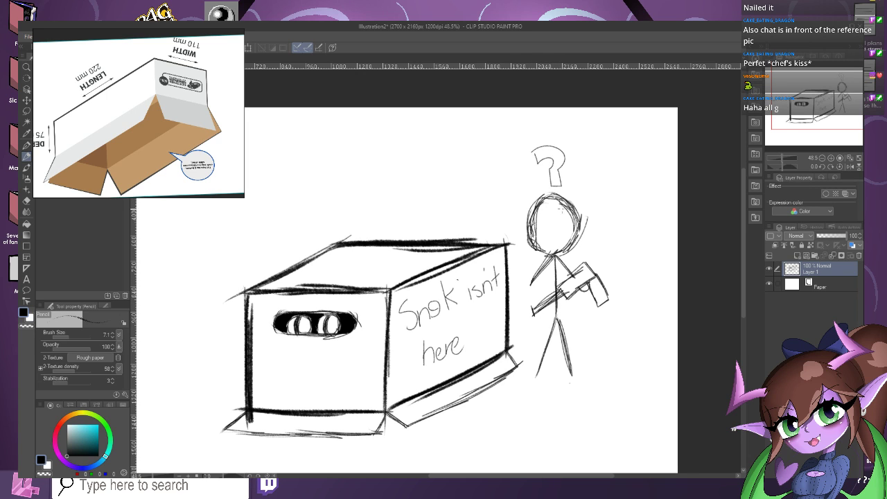
drag(554, 184, 561, 196)
scroll(516, 201, down, 2)
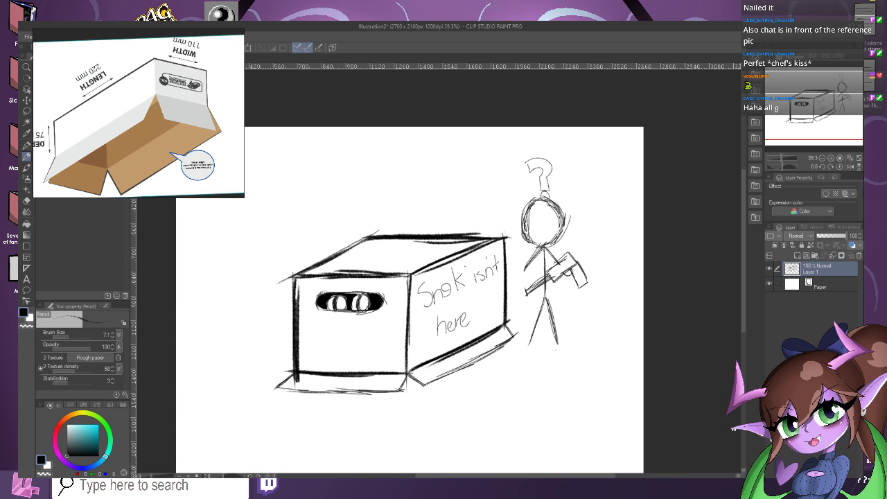
Move the reference image clear of the toolbars and shrink the box-and-figure drawing into the canvas's upper-left corner.
drag(139, 113, 776, 347)
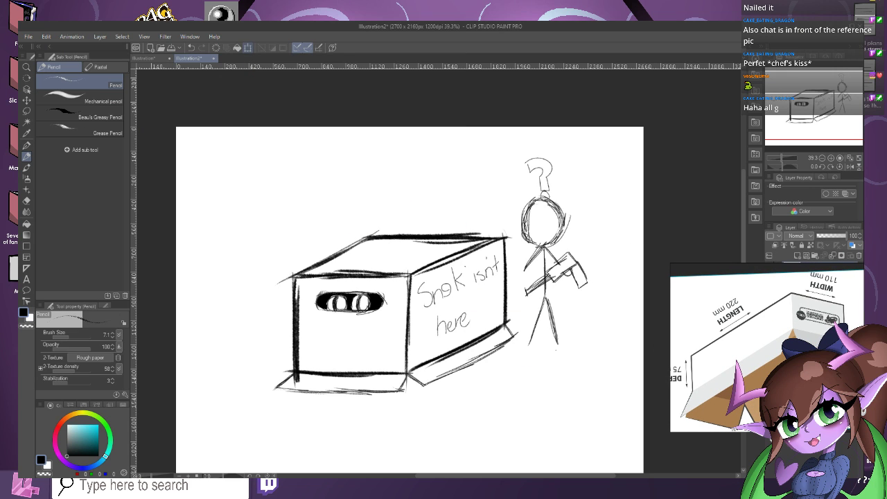
key(ctrl+t)
mouse_move(588, 395)
mouse_down()
mouse_move(568, 367)
mouse_move(433, 279)
mouse_up()
mouse_move(352, 218)
mouse_down()
mouse_move(267, 203)
mouse_move(260, 194)
mouse_up()
click(246, 268)
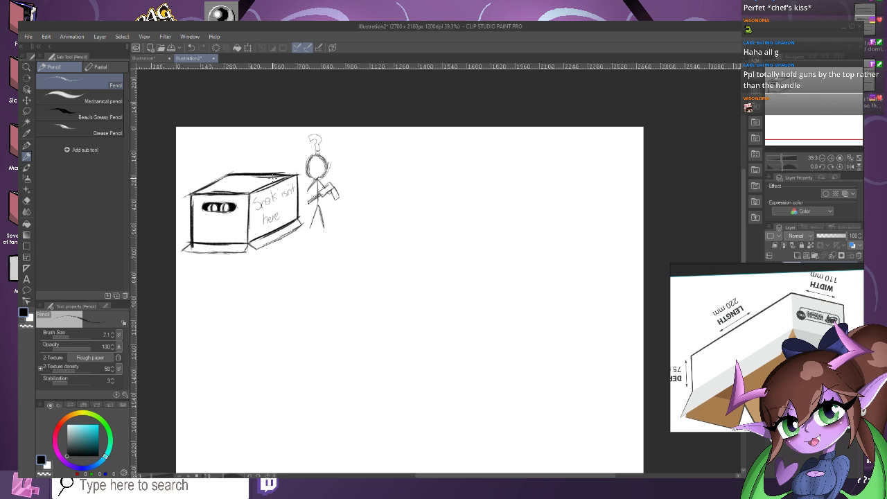
Handwrite the viewer's name in pencil just beneath the box's right side.
scroll(263, 225, up, 2)
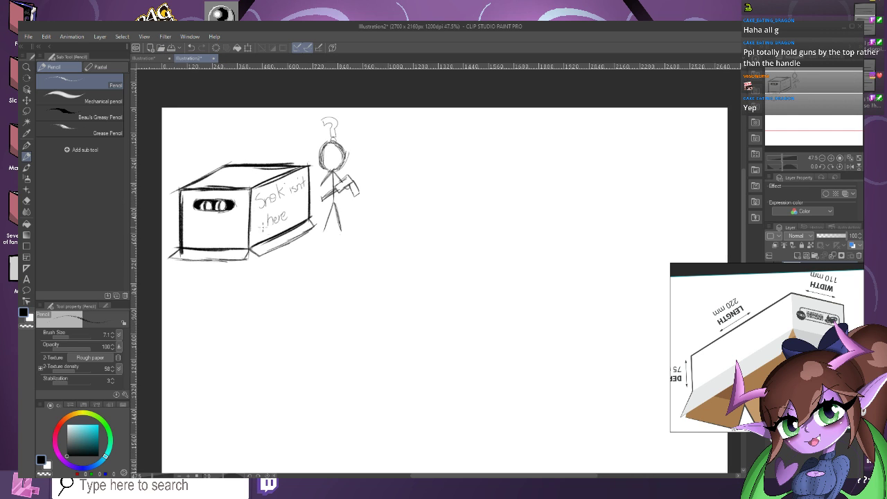
scroll(263, 225, up, 2)
mouse_move(272, 263)
mouse_down()
mouse_move(264, 295)
mouse_move(273, 275)
mouse_move(282, 293)
mouse_move(295, 283)
mouse_move(299, 260)
mouse_move(315, 279)
mouse_move(321, 266)
mouse_move(334, 285)
mouse_up()
scroll(494, 314, down, 3)
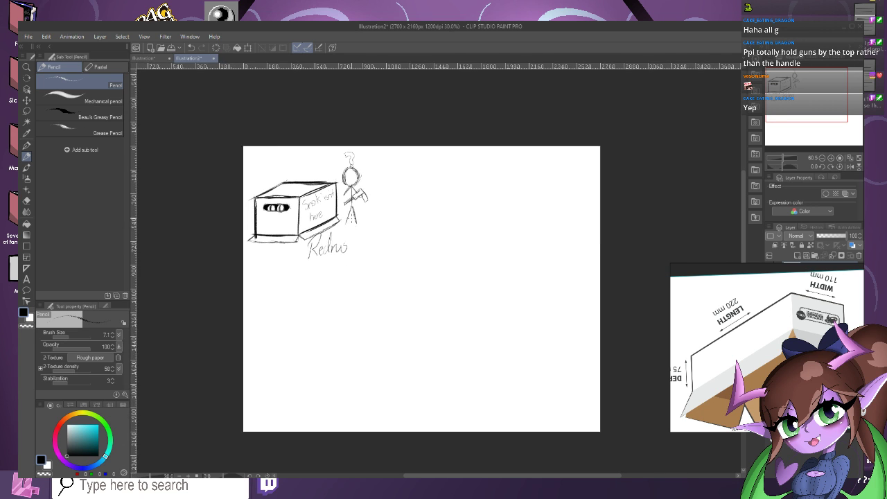
Add a new raster layer above the box-and-figure layer.
click(99, 36)
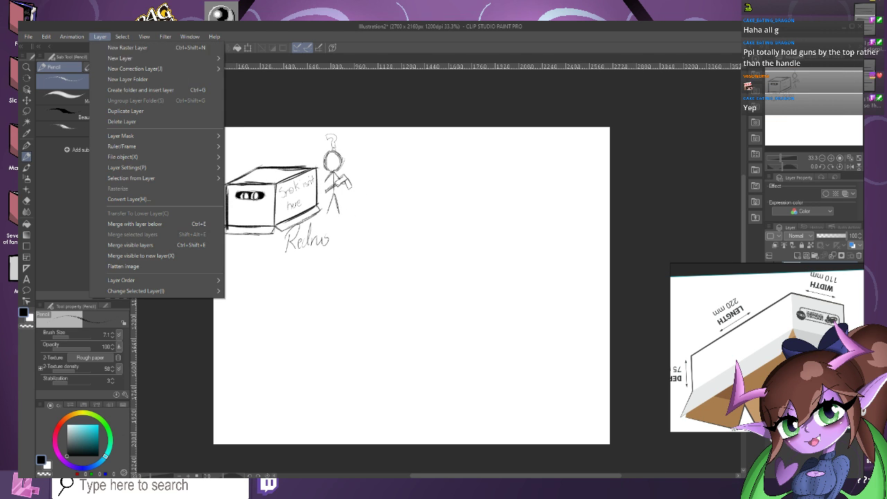
mouse_move(158, 57)
click(257, 57)
click(515, 155)
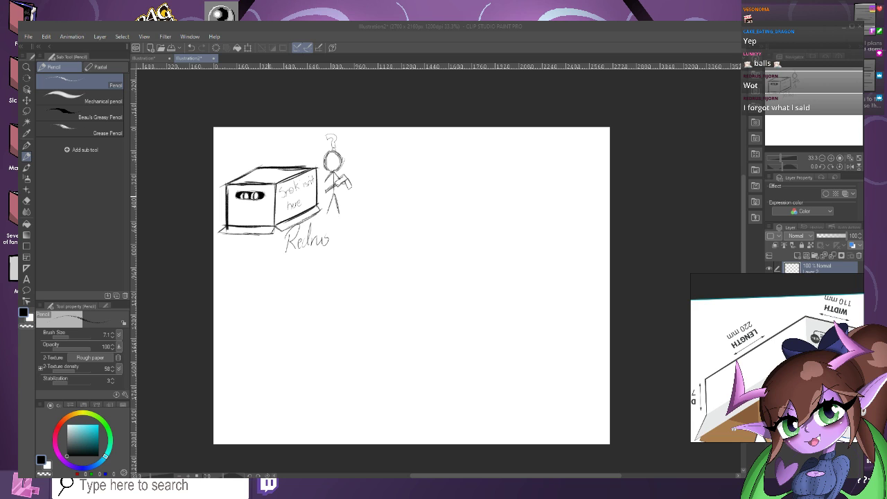
click(146, 59)
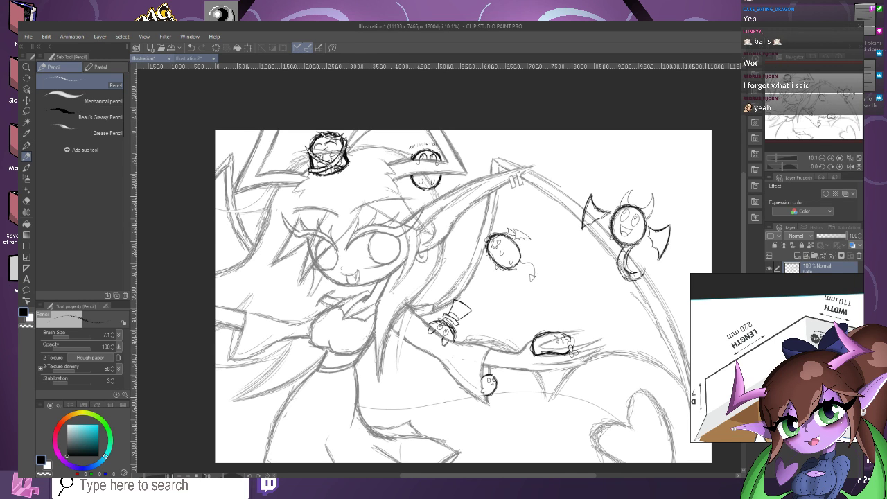
key(ctrl+Tab)
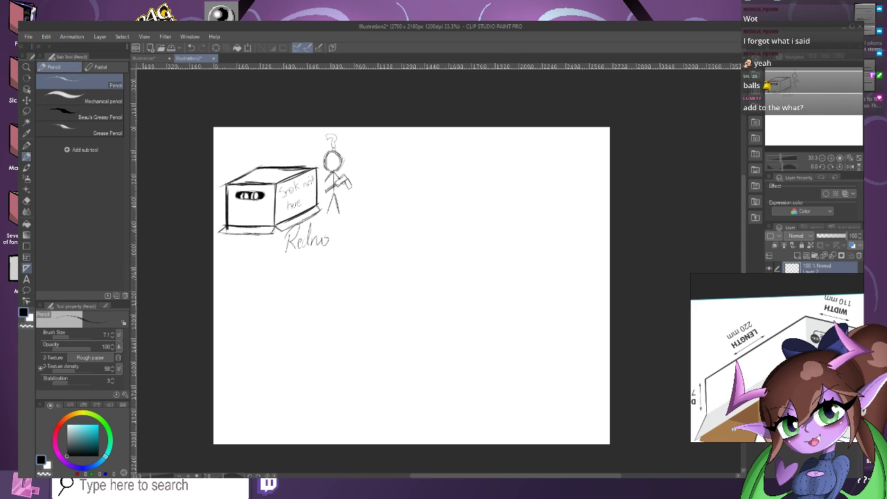
click(27, 245)
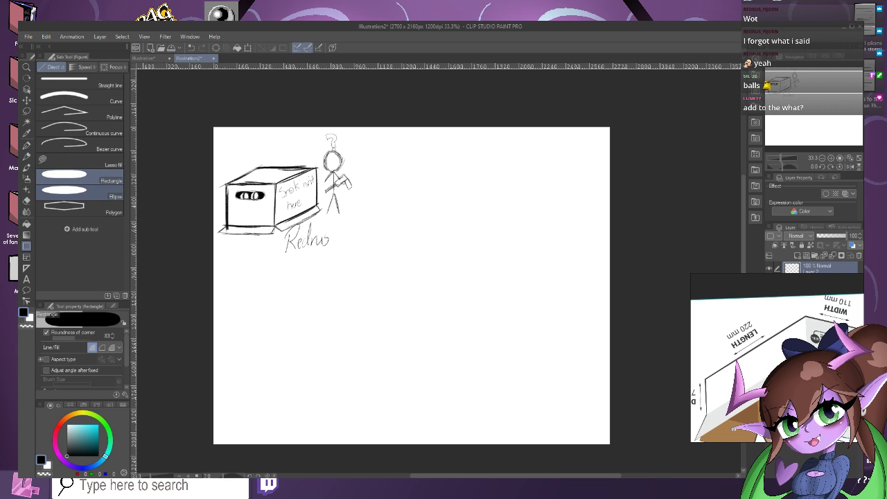
click(80, 192)
click(102, 335)
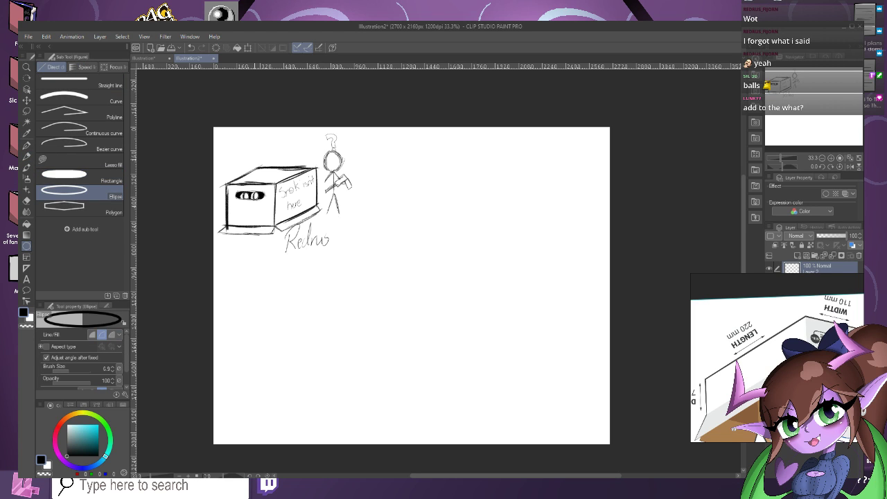
drag(318, 271, 436, 393)
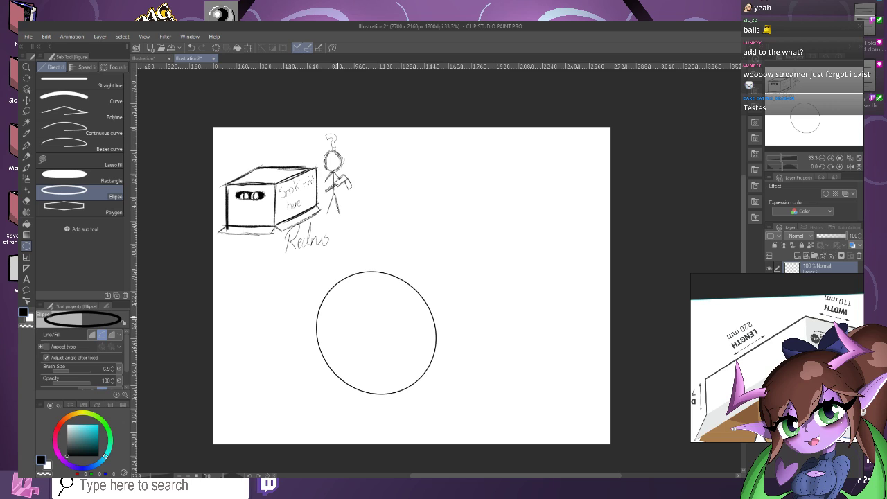
key(ctrl+z)
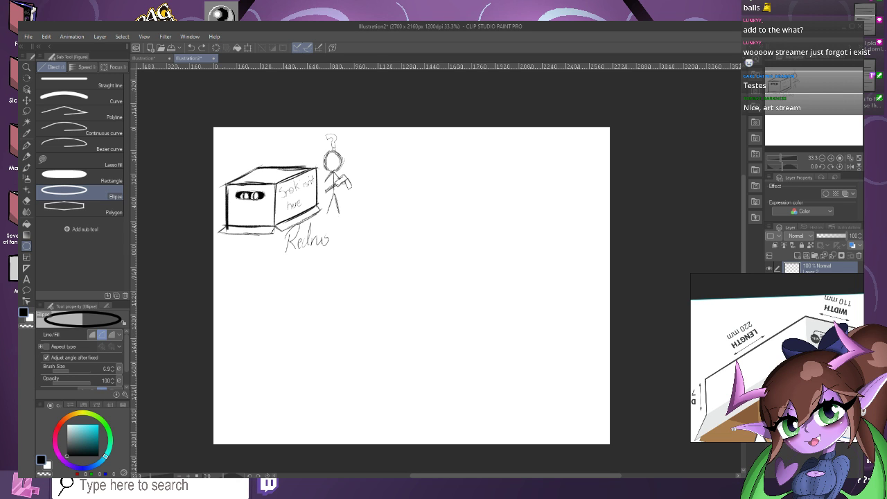
click(146, 58)
scroll(416, 208, down, 2)
scroll(542, 247, up, 1)
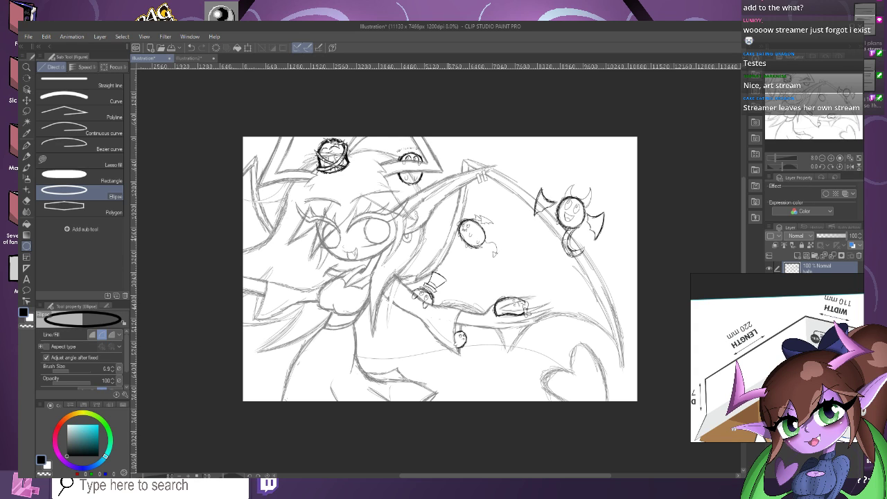
click(189, 59)
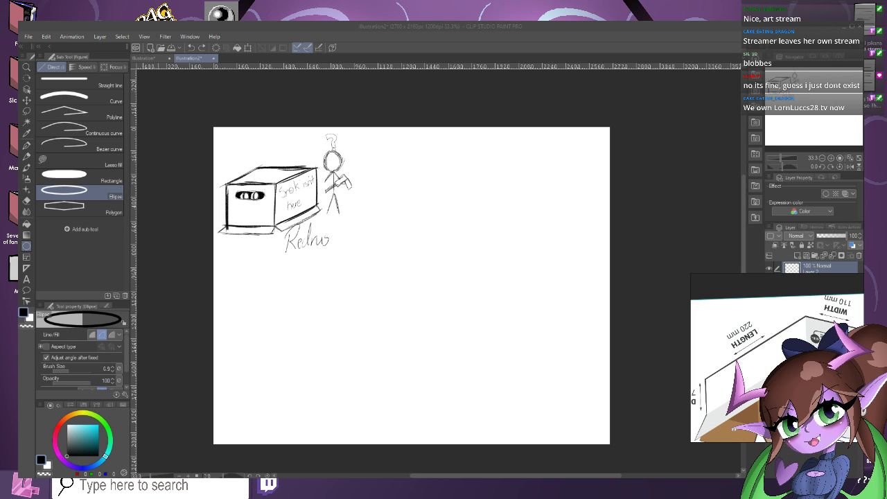
scroll(458, 140, up, 4)
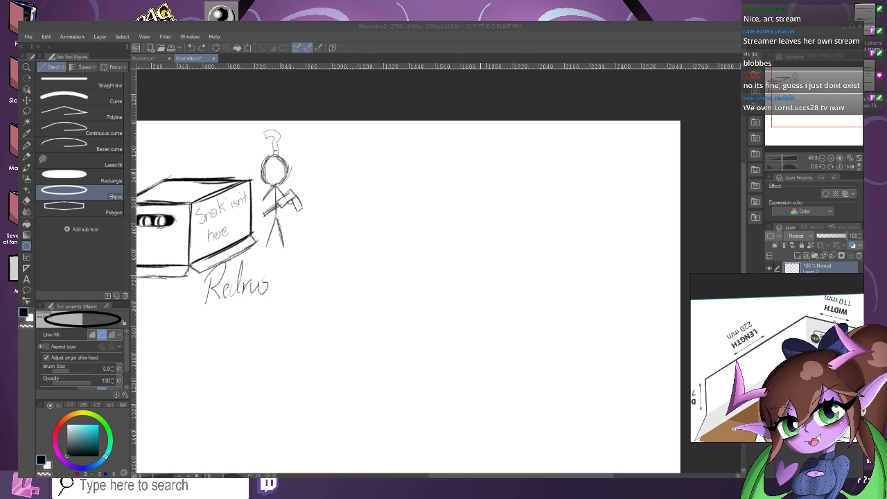
drag(483, 288, 468, 337)
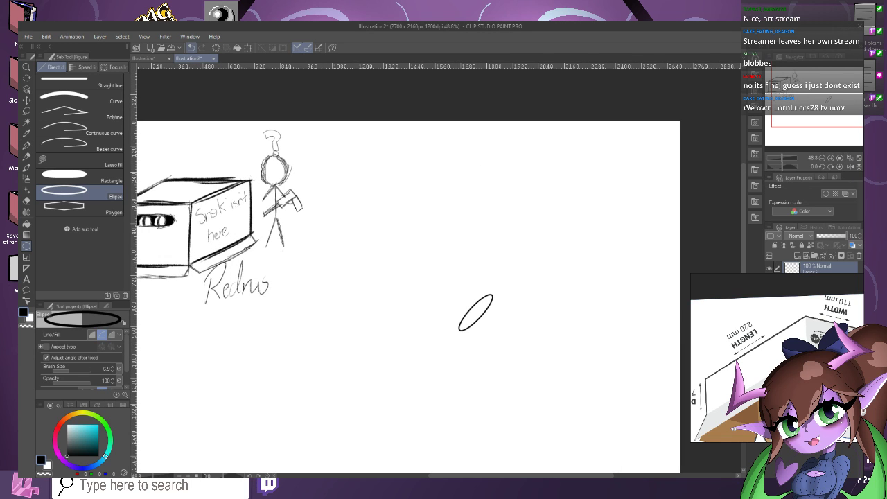
click(191, 47)
Sketch a large circle with overlapping pencil strokes in the empty canvas area below and to the right of the stick figure.
click(27, 157)
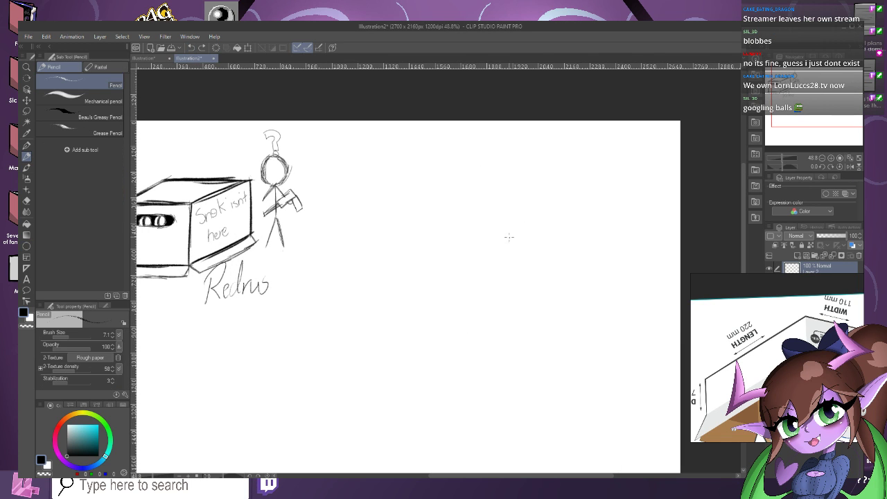
mouse_move(448, 256)
mouse_down()
mouse_move(399, 287)
mouse_move(389, 313)
mouse_move(409, 308)
mouse_move(391, 343)
mouse_move(406, 373)
mouse_up()
mouse_move(380, 300)
mouse_down()
mouse_move(381, 326)
mouse_move(430, 387)
mouse_move(484, 392)
mouse_move(513, 369)
mouse_move(525, 338)
mouse_move(520, 309)
mouse_move(525, 322)
mouse_move(496, 265)
mouse_move(457, 254)
mouse_move(436, 263)
mouse_move(461, 261)
mouse_up()
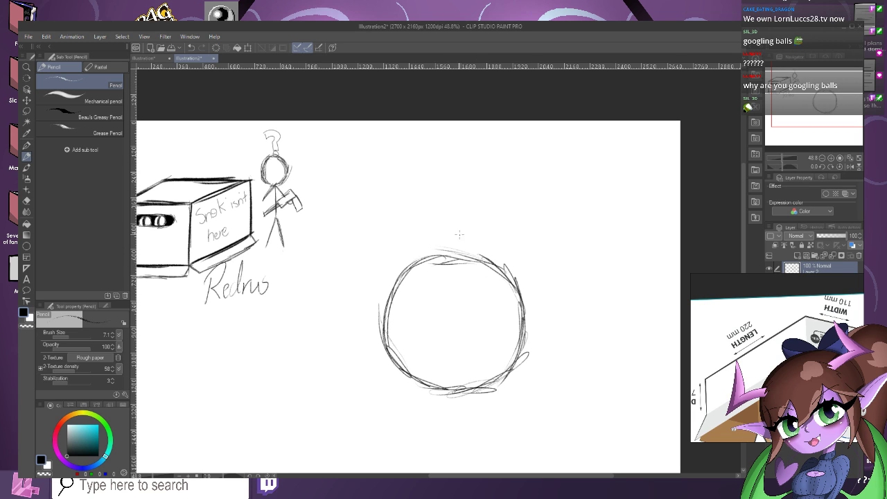
scroll(515, 278, up, 1)
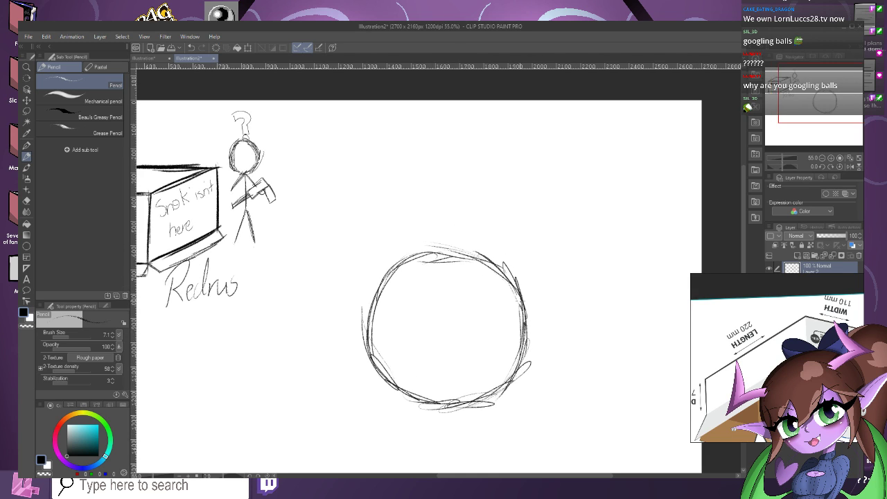
mouse_move(517, 296)
mouse_down()
mouse_move(437, 249)
mouse_move(410, 251)
mouse_move(404, 266)
mouse_up()
drag(473, 252, 418, 258)
drag(464, 257, 452, 262)
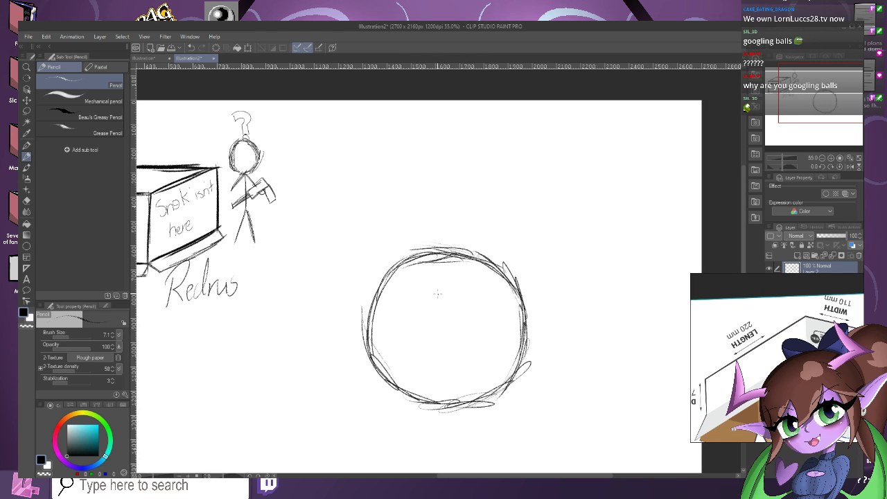
Draw two tall oval eyes inside the circle and darken the right eye's outline.
mouse_move(440, 296)
mouse_down()
mouse_move(426, 284)
mouse_move(413, 294)
mouse_move(409, 343)
mouse_move(435, 357)
mouse_move(448, 320)
mouse_move(434, 284)
mouse_move(485, 359)
mouse_move(503, 360)
mouse_move(515, 340)
mouse_move(516, 307)
mouse_move(496, 254)
mouse_move(454, 244)
mouse_move(449, 274)
mouse_up()
scroll(478, 343, up, 3)
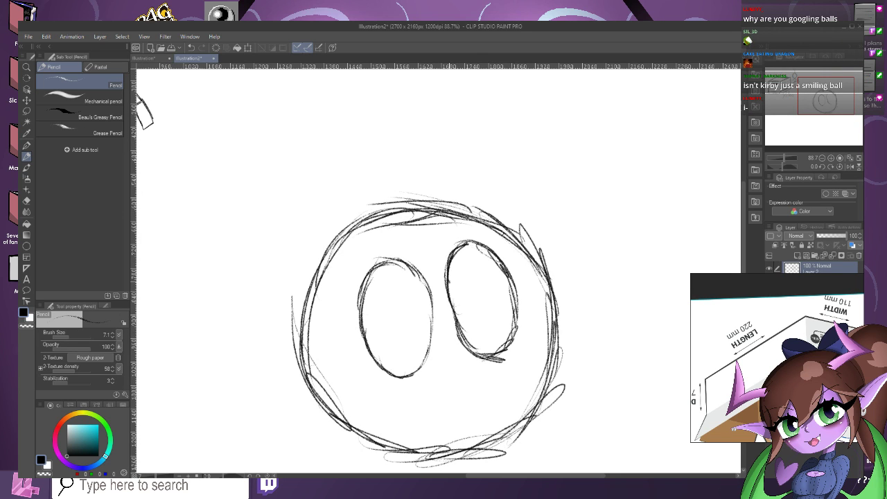
drag(465, 246, 450, 283)
scroll(479, 286, down, 2)
scroll(458, 396, up, 3)
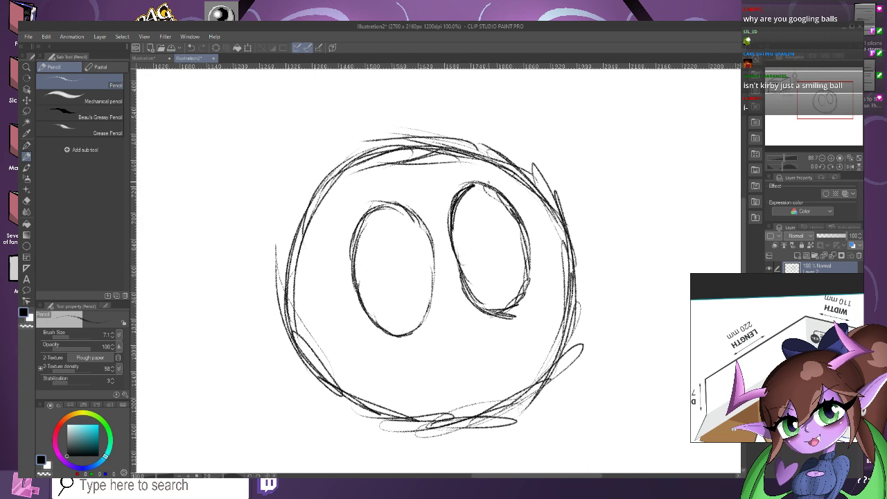
mouse_move(486, 236)
mouse_down()
mouse_move(499, 253)
mouse_move(488, 237)
mouse_up()
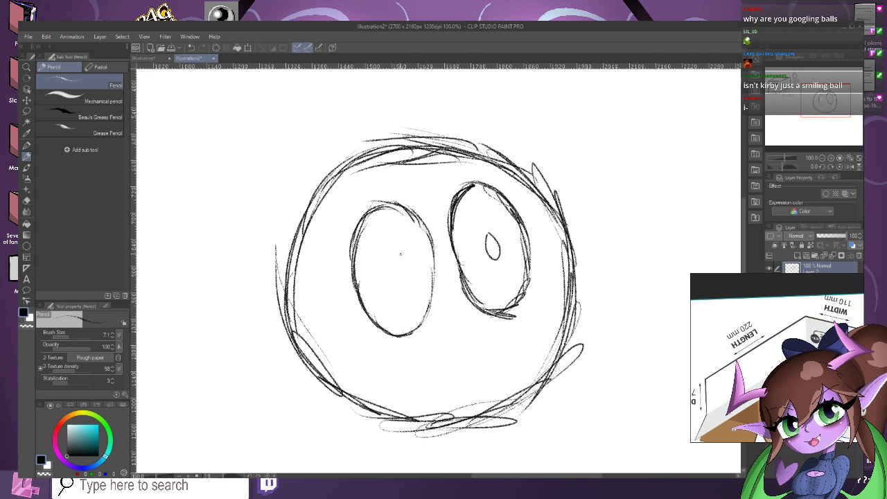
drag(402, 254, 404, 256)
key(ctrl+z)
key(ctrl+z)
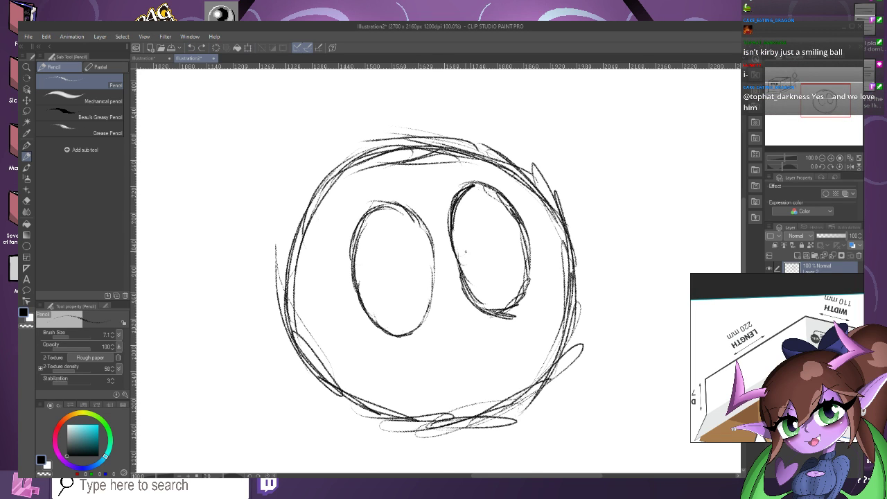
Draw a small oval pupil in the right eye and shade it dark, leaving a white highlight near its top.
scroll(482, 249, up, 2)
mouse_move(489, 236)
mouse_down()
mouse_move(481, 275)
mouse_move(496, 283)
mouse_move(514, 257)
mouse_move(507, 241)
mouse_move(512, 255)
mouse_move(482, 252)
mouse_move(502, 285)
mouse_up()
drag(510, 251, 497, 277)
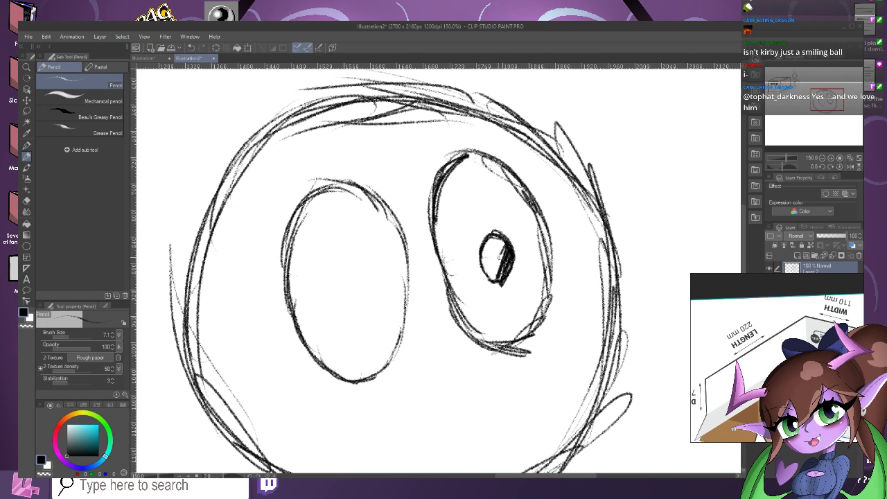
mouse_move(503, 233)
mouse_down()
mouse_move(498, 259)
mouse_move(495, 248)
mouse_move(482, 257)
mouse_move(496, 277)
mouse_move(479, 272)
mouse_up()
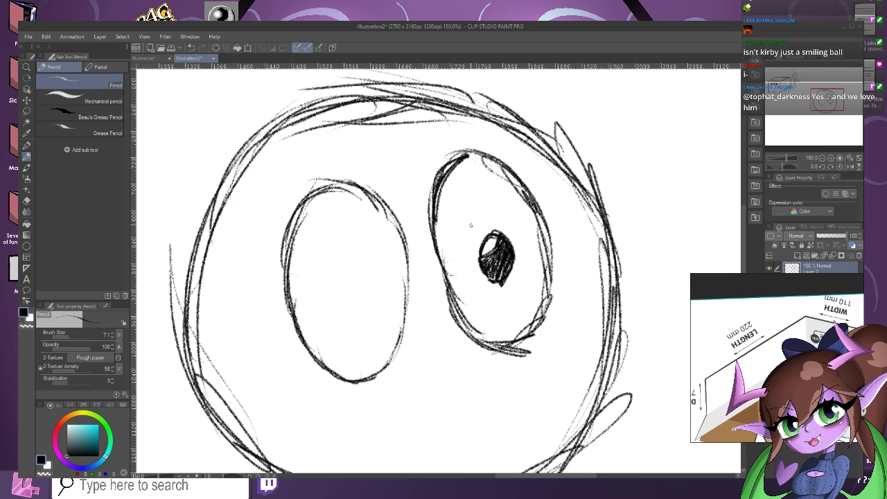
Draw a round pupil in the left eye with an upper-left highlight and fill the rest with dark pencil strokes.
mouse_move(356, 257)
mouse_down()
mouse_move(341, 279)
mouse_move(349, 305)
mouse_move(374, 305)
mouse_move(382, 285)
mouse_move(367, 262)
mouse_up()
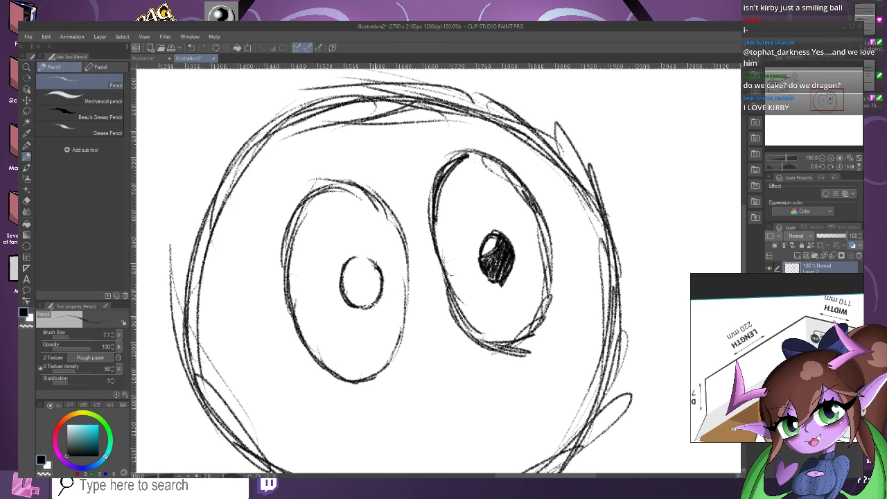
mouse_move(359, 256)
mouse_down()
mouse_move(365, 273)
mouse_move(342, 281)
mouse_up()
scroll(362, 278, up, 1)
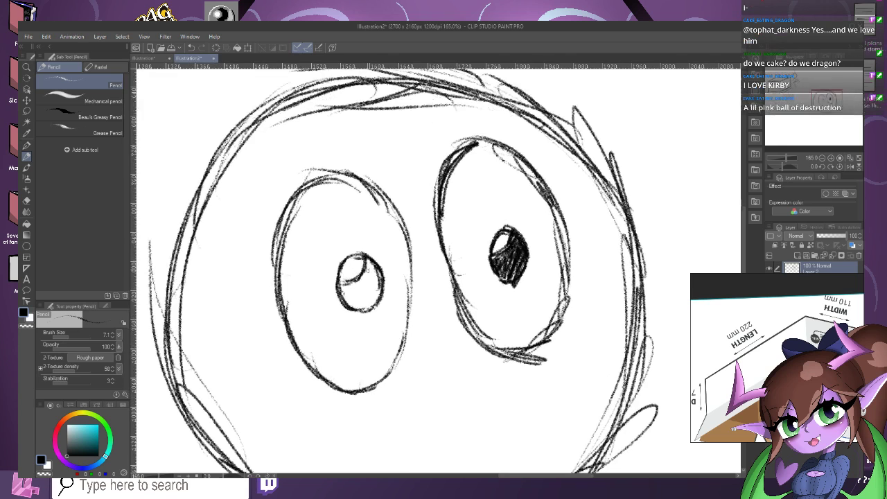
mouse_move(378, 270)
mouse_down()
mouse_move(373, 300)
mouse_move(367, 260)
mouse_move(357, 298)
mouse_move(348, 284)
mouse_move(340, 298)
mouse_move(356, 310)
mouse_move(370, 292)
mouse_move(374, 308)
mouse_move(358, 308)
mouse_up()
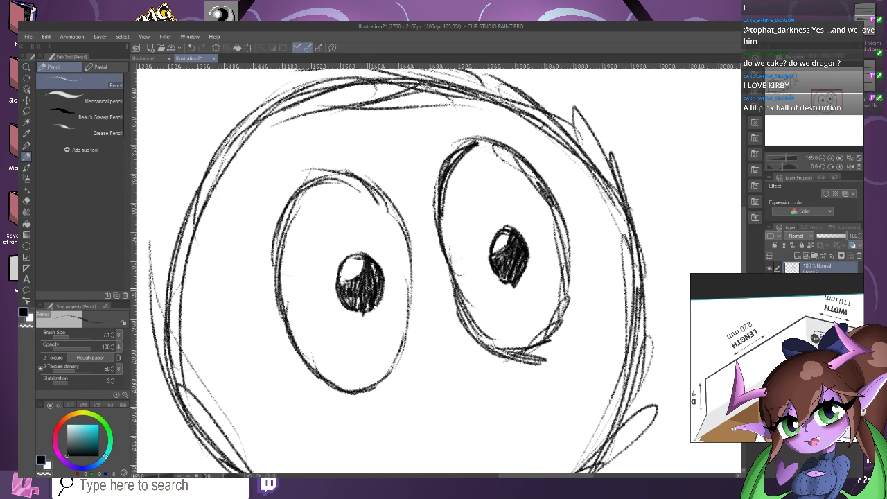
Add a curved bag line beneath each eye and draw a small open oval mouth below and between them.
scroll(433, 279, down, 3)
scroll(343, 294, up, 2)
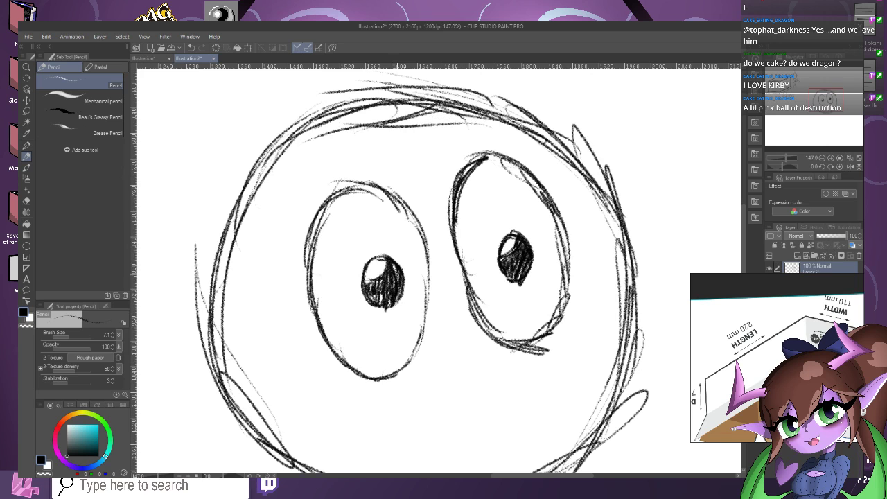
scroll(380, 294, down, 1)
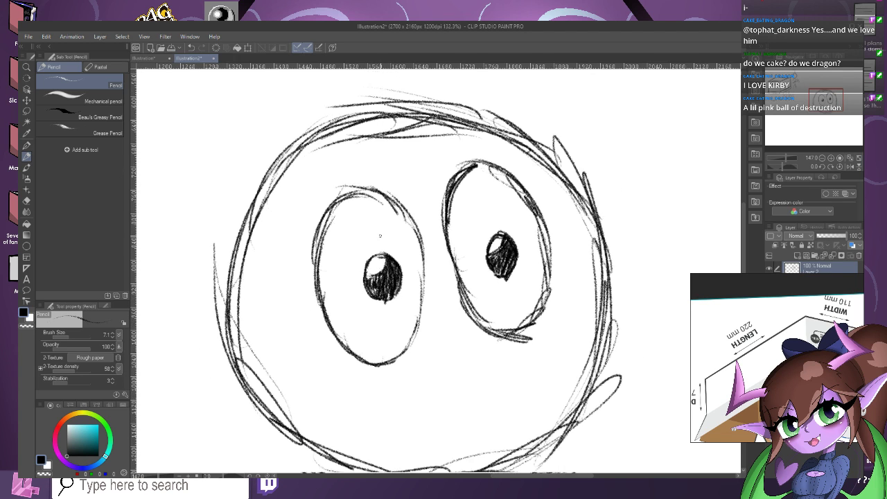
scroll(450, 355, down, 2)
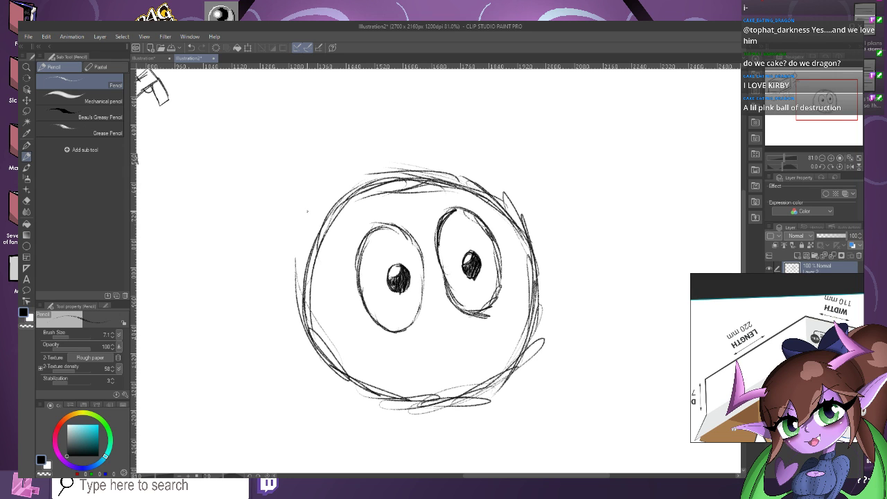
scroll(483, 309, up, 2)
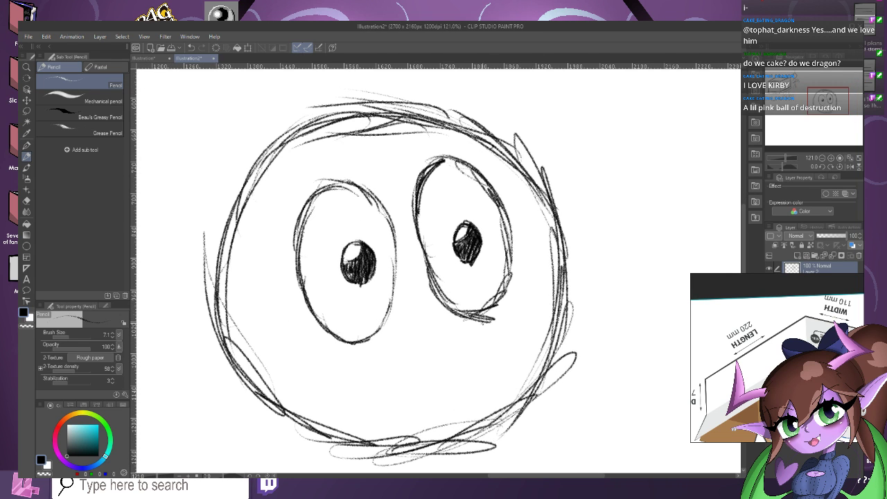
mouse_move(469, 311)
mouse_down()
mouse_move(497, 315)
mouse_move(534, 302)
mouse_move(514, 313)
mouse_up()
mouse_move(395, 320)
mouse_down()
mouse_move(367, 349)
mouse_move(378, 340)
mouse_move(324, 360)
mouse_up()
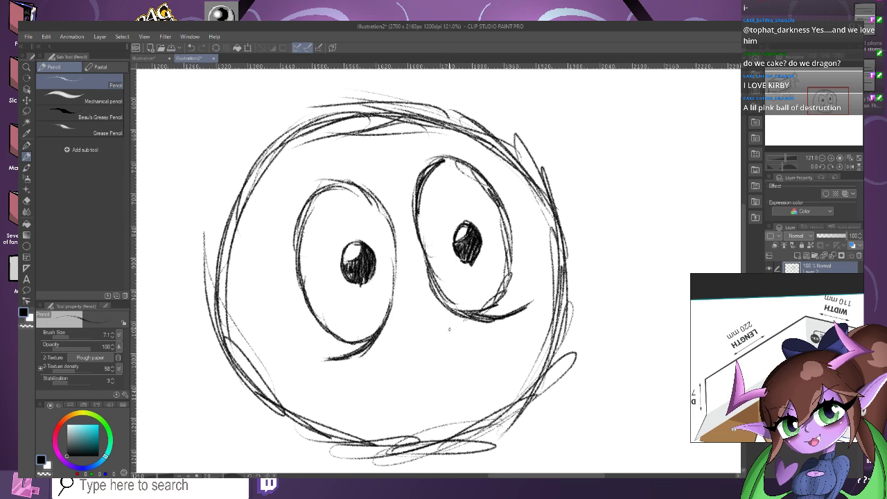
mouse_move(431, 352)
mouse_down()
mouse_move(426, 386)
mouse_move(447, 391)
mouse_move(455, 366)
mouse_move(431, 346)
mouse_move(430, 358)
mouse_up()
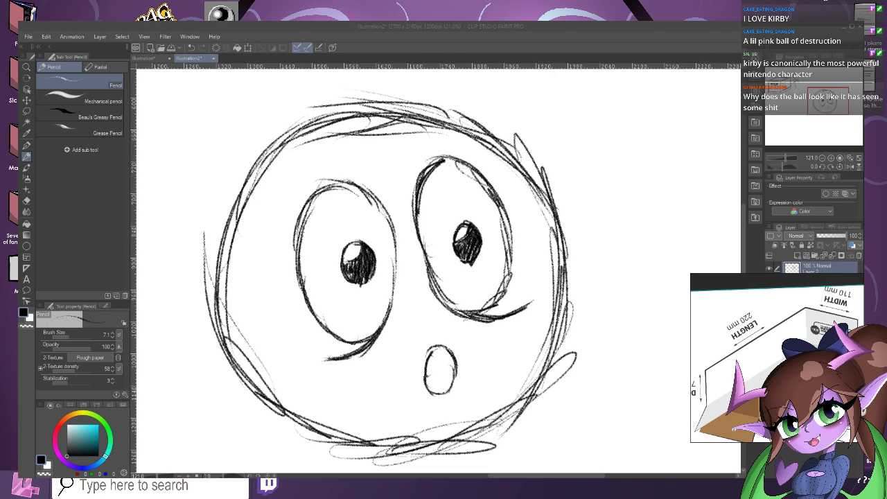
Clear the box reference picture from the reference window beside the canvas.
right_click(768, 360)
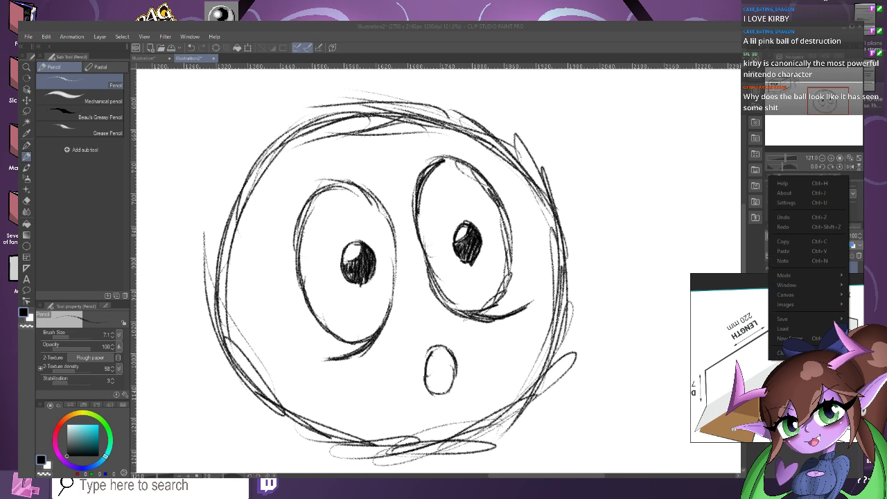
drag(762, 361, 764, 352)
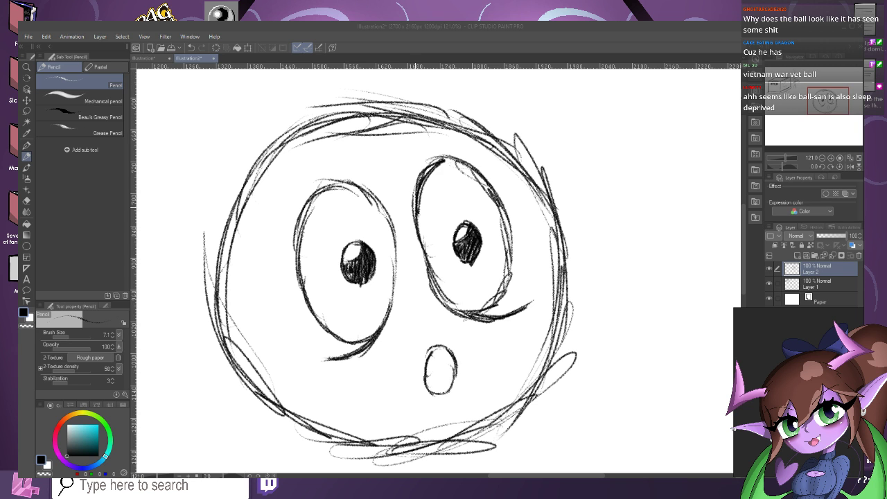
Draw two pointed fangs and a rounded tongue inside the ball character's small oval mouth.
scroll(419, 223, down, 4)
scroll(433, 258, up, 2)
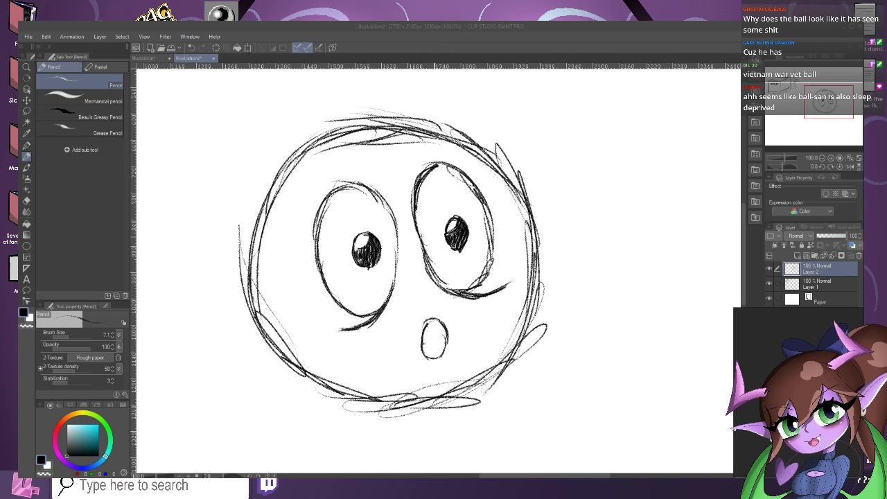
scroll(426, 251, up, 3)
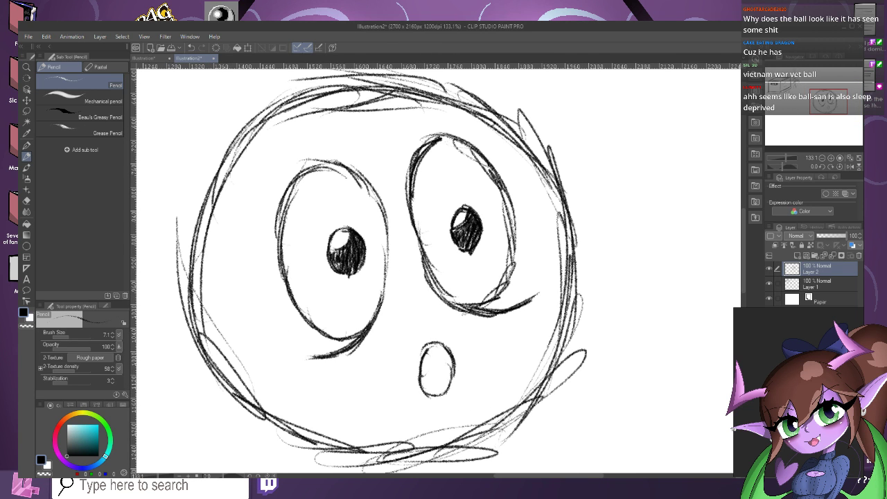
scroll(433, 359, up, 2)
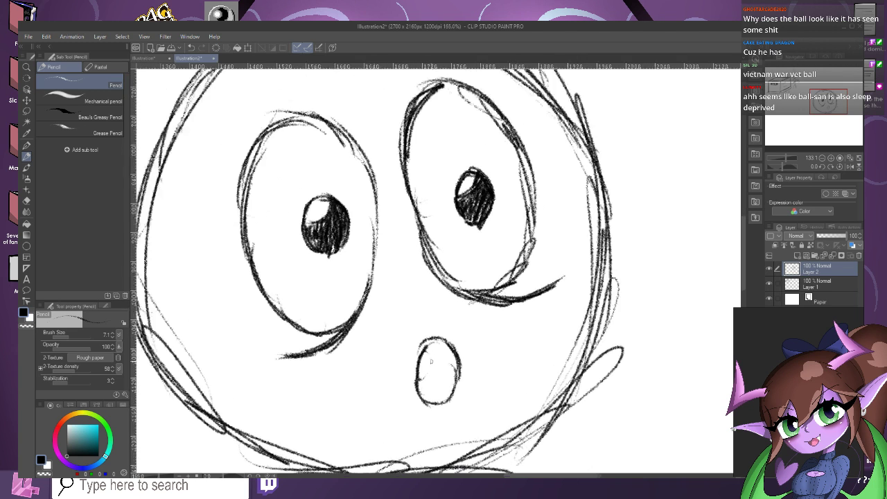
mouse_move(437, 337)
mouse_down()
mouse_move(449, 371)
mouse_move(455, 344)
mouse_move(426, 361)
mouse_up()
mouse_move(430, 359)
mouse_down()
mouse_move(417, 386)
mouse_move(415, 371)
mouse_move(433, 381)
mouse_move(418, 390)
mouse_up()
key(ctrl+minus)
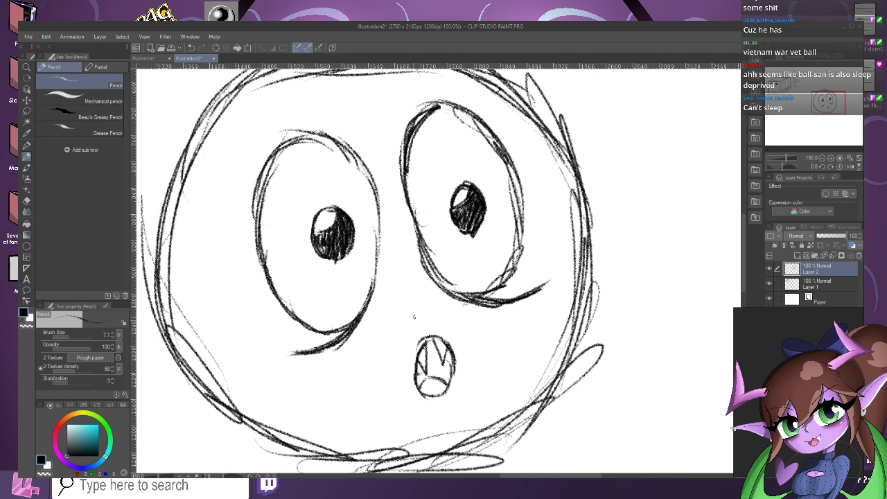
scroll(414, 317, down, 3)
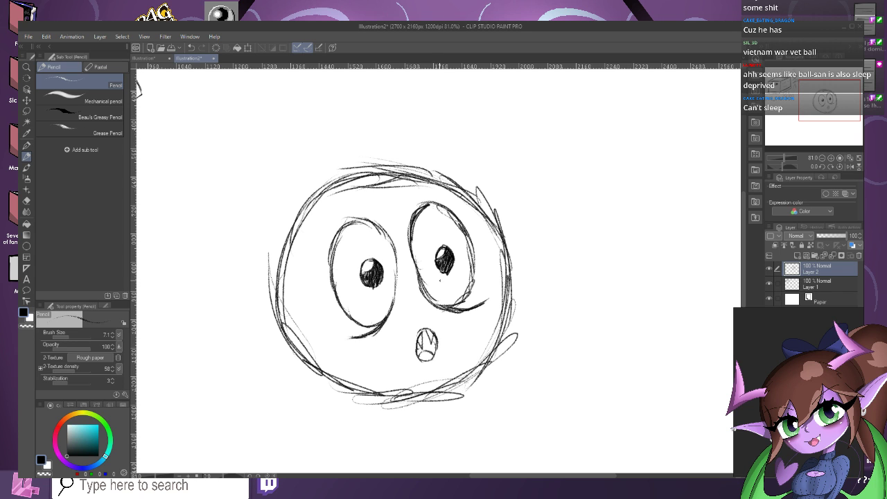
Scale the ball character down to about two-thirds and place it to the right of the box and stick-figure scene.
scroll(447, 277, down, 5)
scroll(439, 291, up, 1)
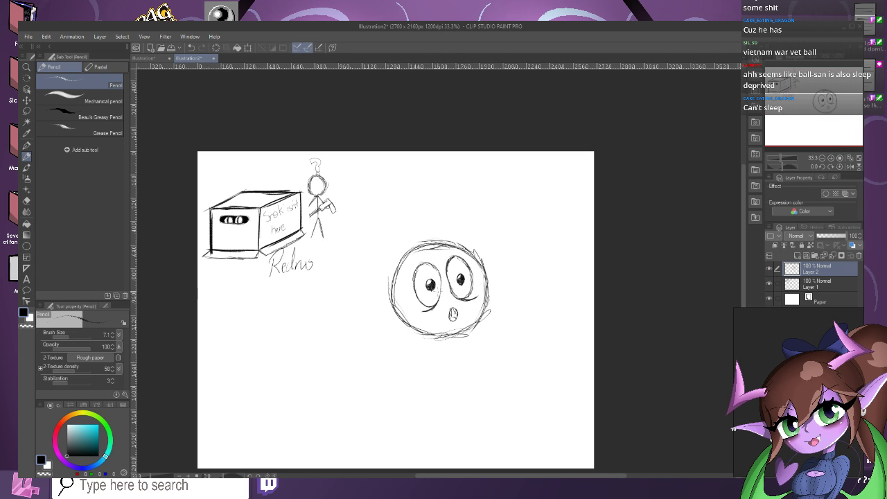
key(ctrl+t)
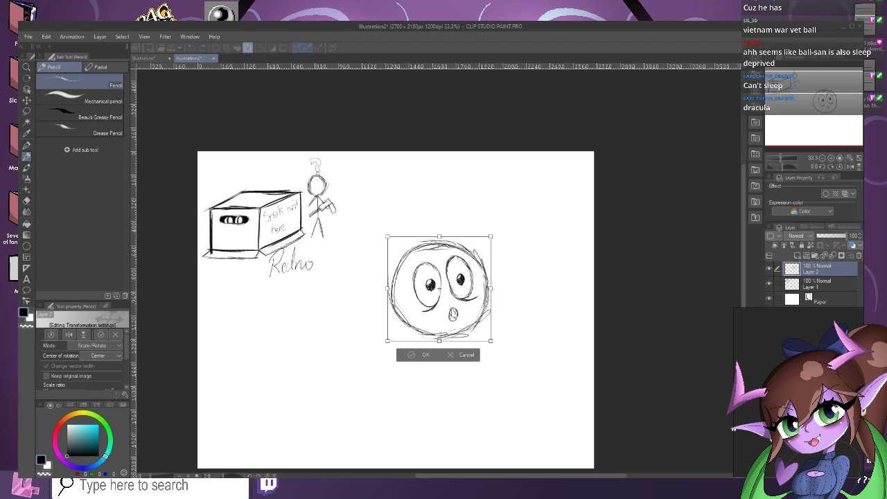
drag(387, 340, 416, 312)
drag(448, 273, 395, 214)
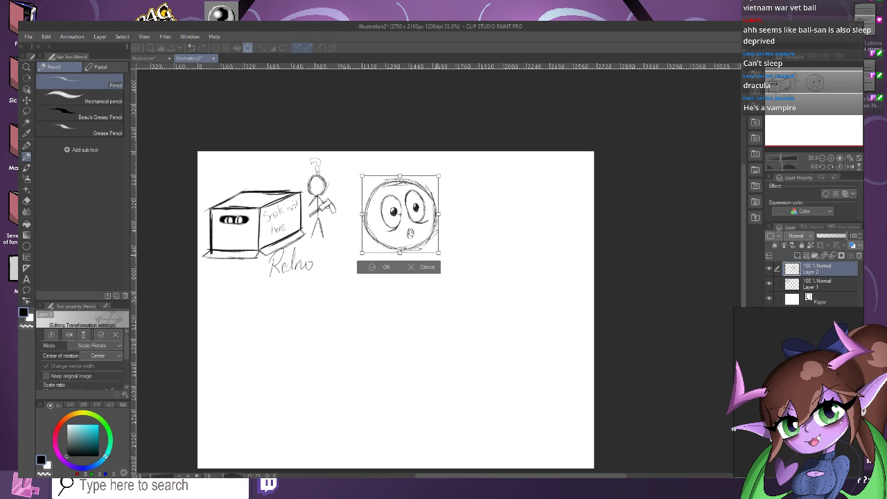
drag(438, 252, 430, 244)
drag(396, 210, 397, 218)
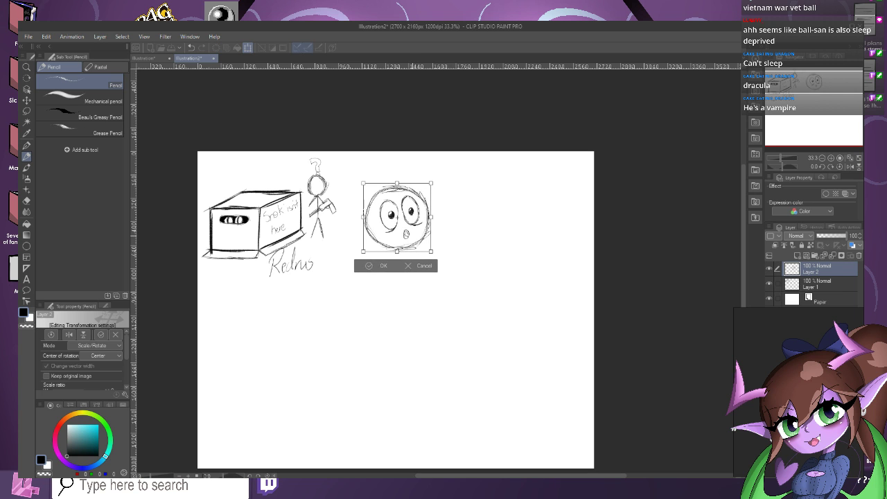
click(388, 263)
Handwrite the viewer's name beneath the ball character in pencil.
scroll(389, 260, up, 3)
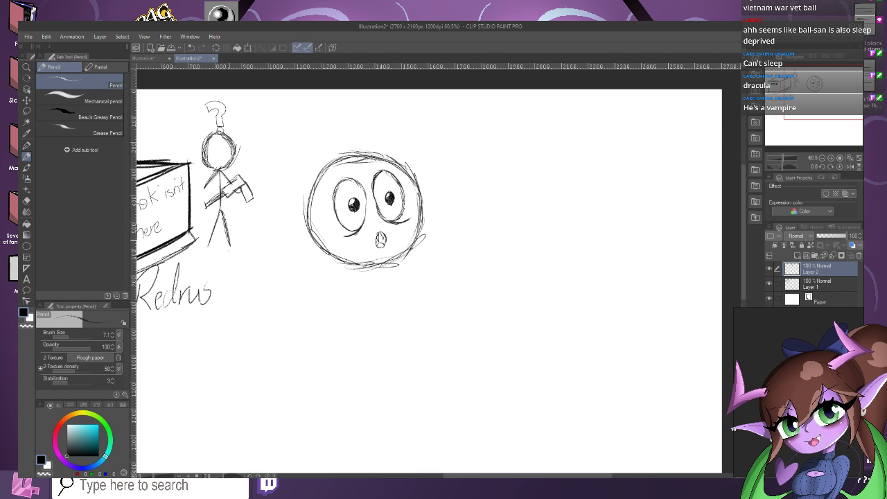
mouse_move(366, 272)
mouse_down()
mouse_move(371, 311)
mouse_move(370, 298)
mouse_move(394, 315)
mouse_up()
mouse_move(404, 258)
mouse_down()
mouse_move(399, 312)
mouse_move(410, 309)
mouse_move(416, 365)
mouse_up()
mouse_move(429, 285)
mouse_down()
mouse_move(437, 304)
mouse_move(425, 365)
mouse_up()
scroll(368, 217, down, 2)
scroll(367, 217, down, 2)
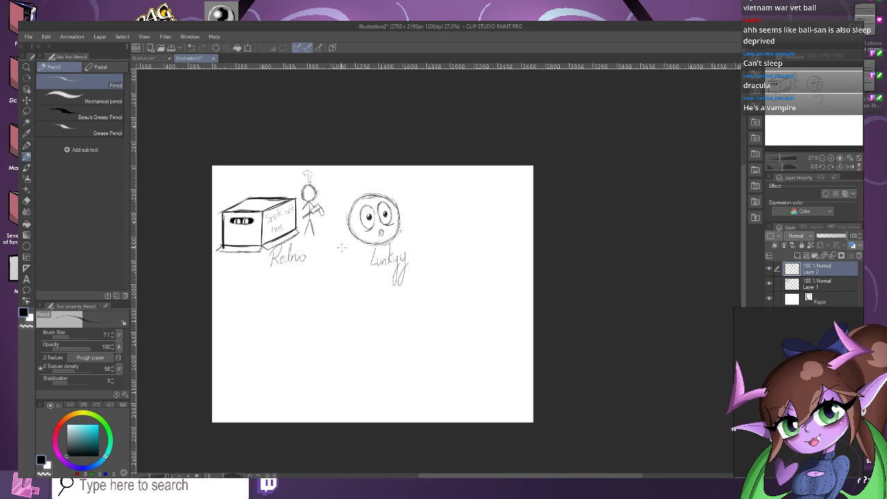
scroll(325, 296, up, 1)
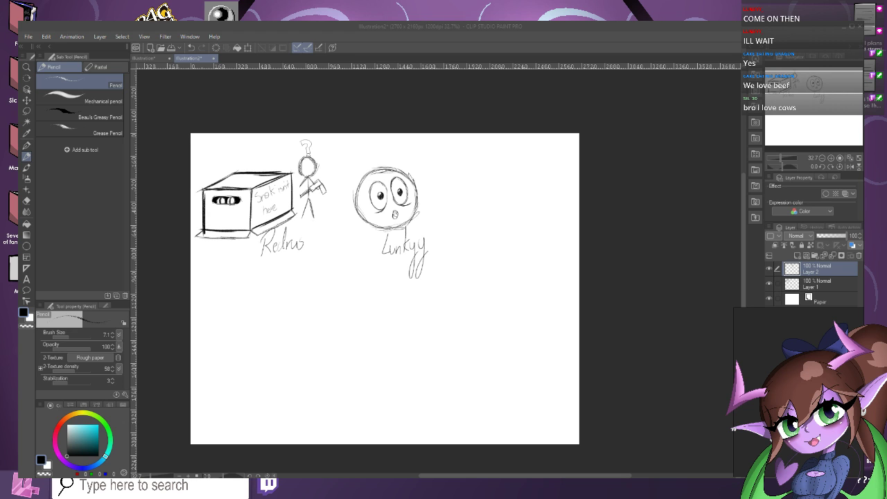
click(149, 47)
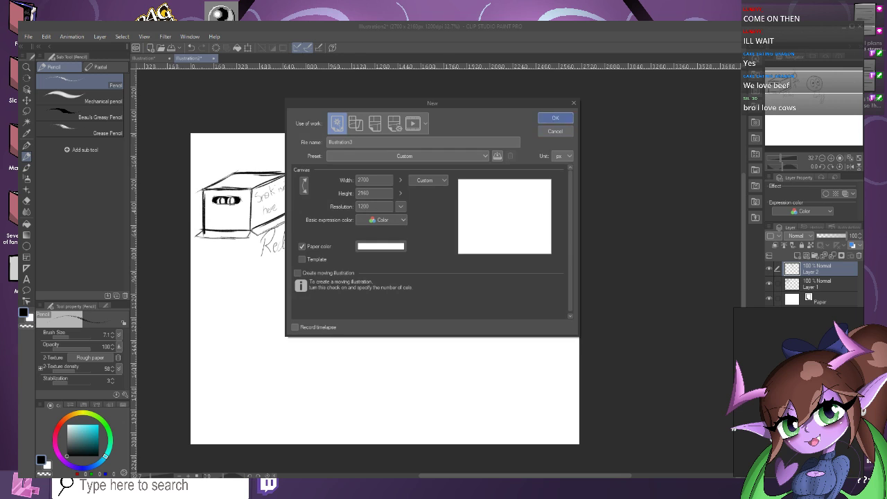
click(555, 118)
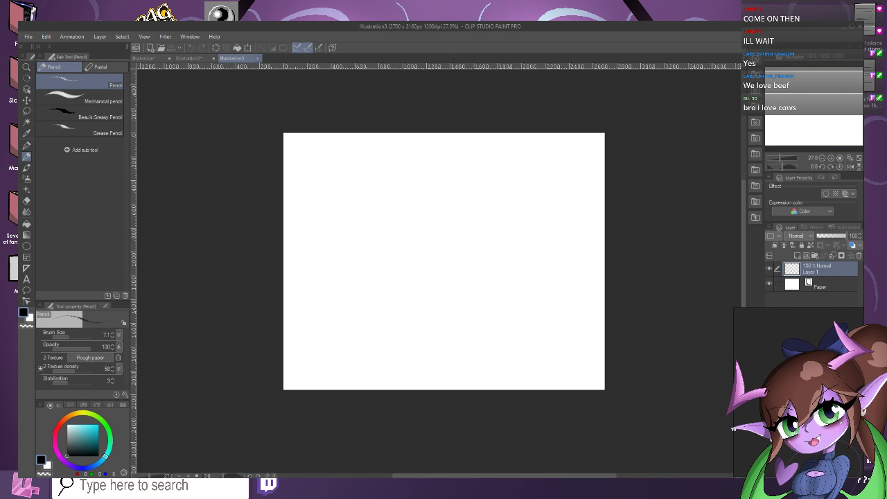
click(189, 58)
Add a new raster layer above the ball character's layer.
click(100, 36)
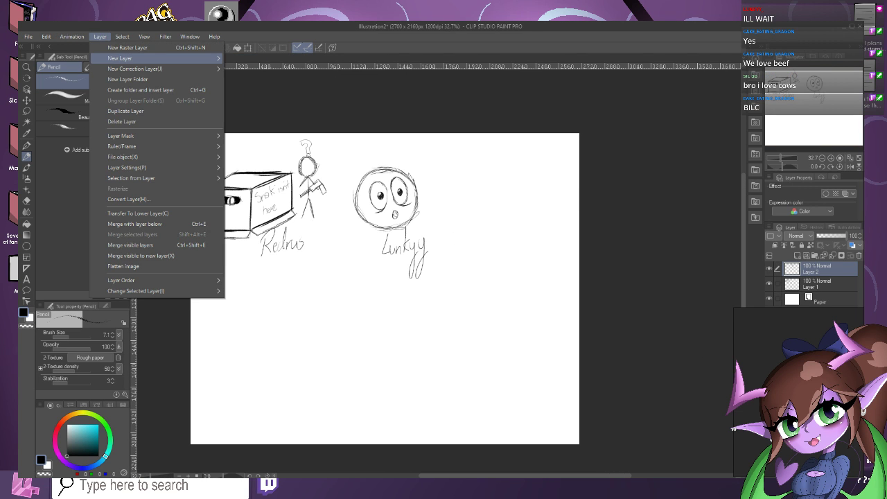
mouse_move(159, 58)
click(253, 58)
click(515, 154)
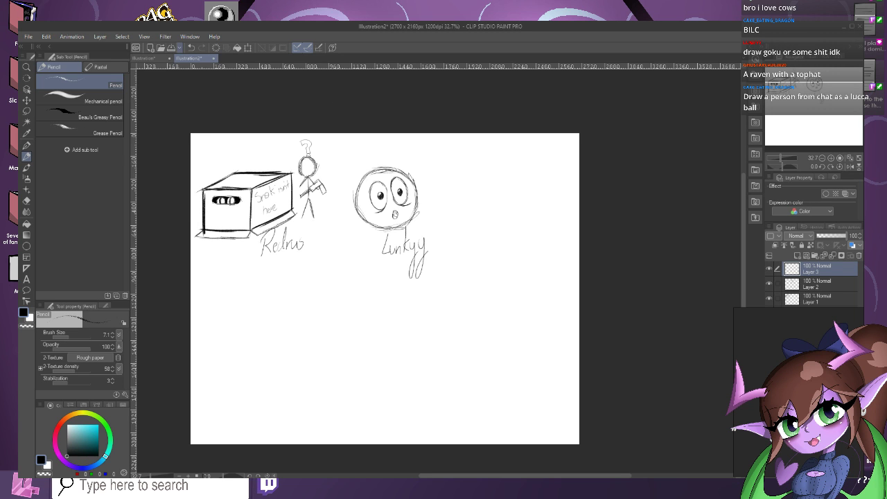
Examine the small ball characters in the other open illustration and return to the doodle canvas.
click(149, 58)
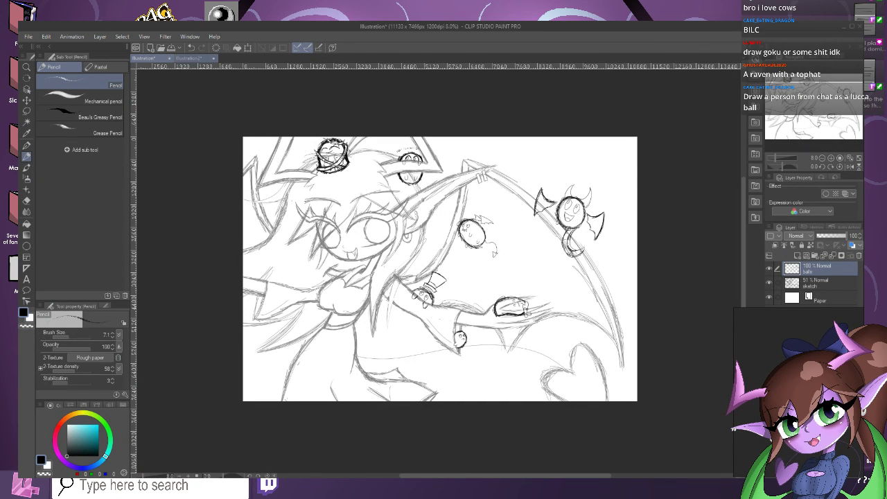
click(191, 58)
click(149, 58)
click(191, 57)
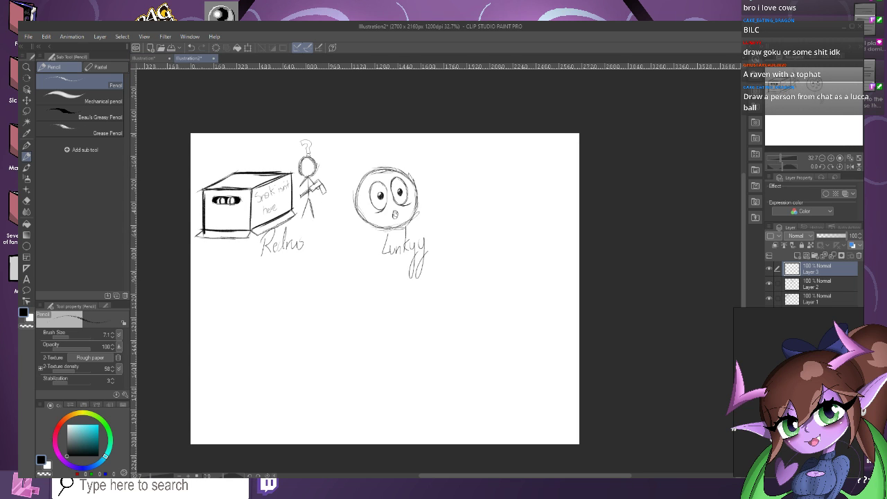
Sketch a ghost body below the ball character's name, with a domed head, flared sides and a wavy bottom hem.
scroll(379, 457, up, 1)
scroll(379, 456, up, 4)
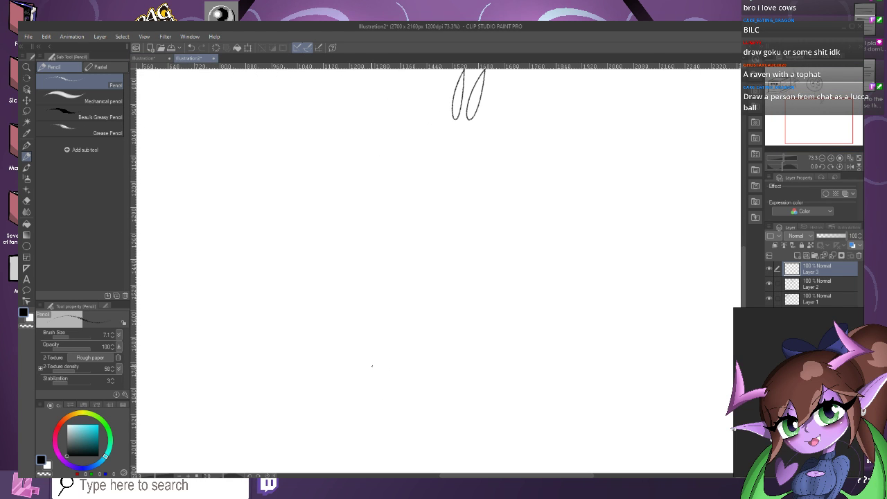
scroll(373, 367, down, 2)
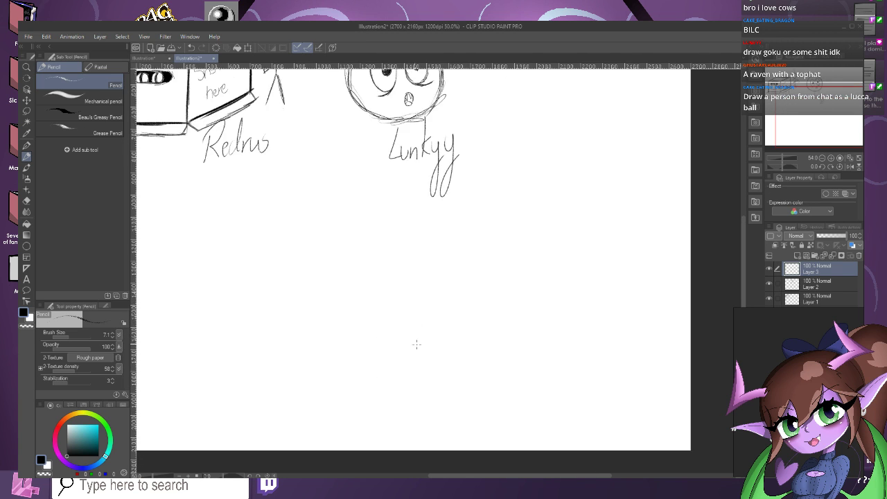
mouse_move(470, 325)
mouse_down()
mouse_move(476, 331)
mouse_move(461, 262)
mouse_move(444, 243)
mouse_move(418, 232)
mouse_move(387, 250)
mouse_move(397, 249)
mouse_up()
mouse_move(408, 236)
mouse_down()
mouse_move(384, 264)
mouse_move(419, 236)
mouse_move(399, 243)
mouse_move(415, 227)
mouse_move(371, 318)
mouse_up()
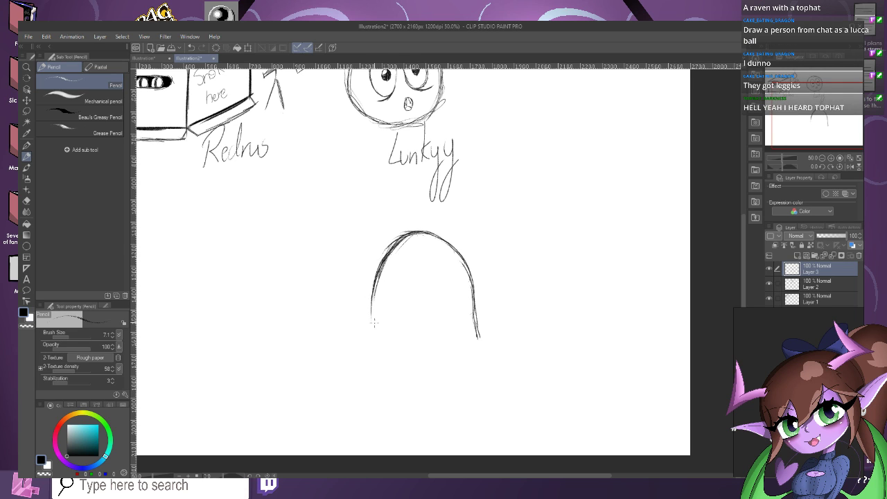
drag(380, 278, 374, 348)
mouse_move(379, 307)
mouse_down()
mouse_move(371, 363)
mouse_move(386, 370)
mouse_move(398, 359)
mouse_move(417, 372)
mouse_move(434, 360)
mouse_move(458, 372)
mouse_move(474, 354)
mouse_move(468, 361)
mouse_move(490, 360)
mouse_move(469, 309)
mouse_move(473, 289)
mouse_move(474, 325)
mouse_up()
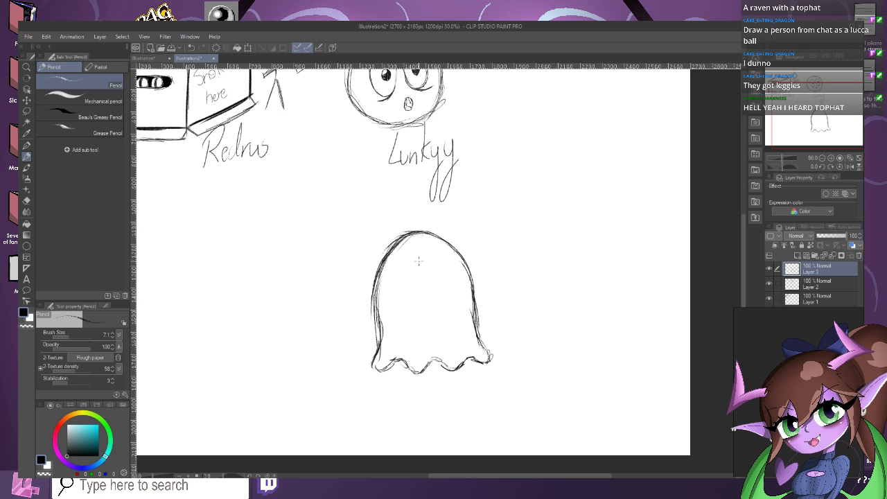
scroll(428, 241, up, 1)
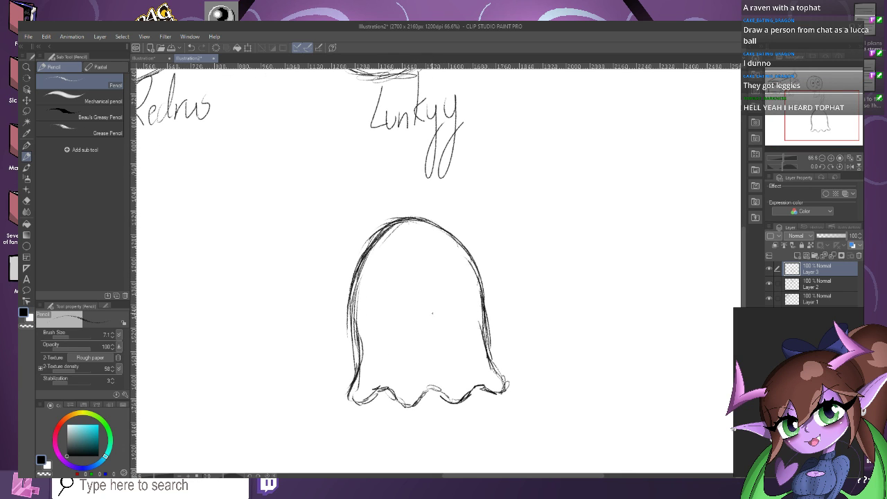
scroll(432, 314, down, 1)
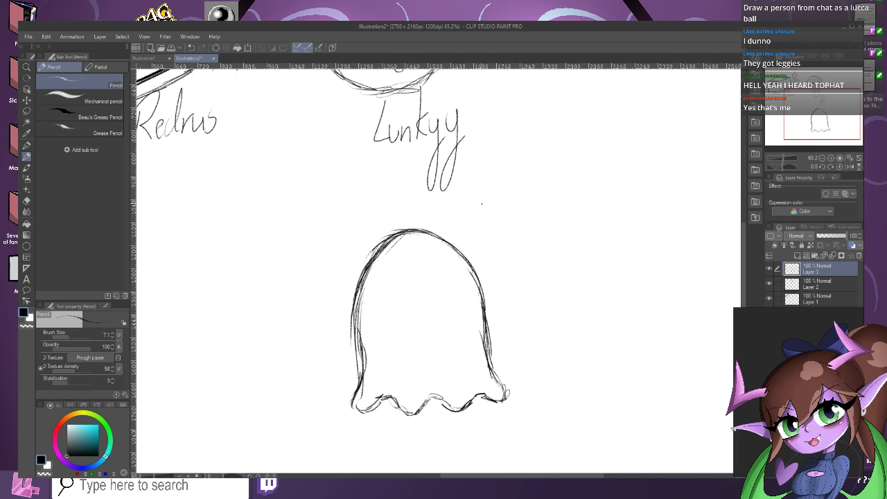
scroll(425, 277, down, 1)
scroll(442, 297, down, 1)
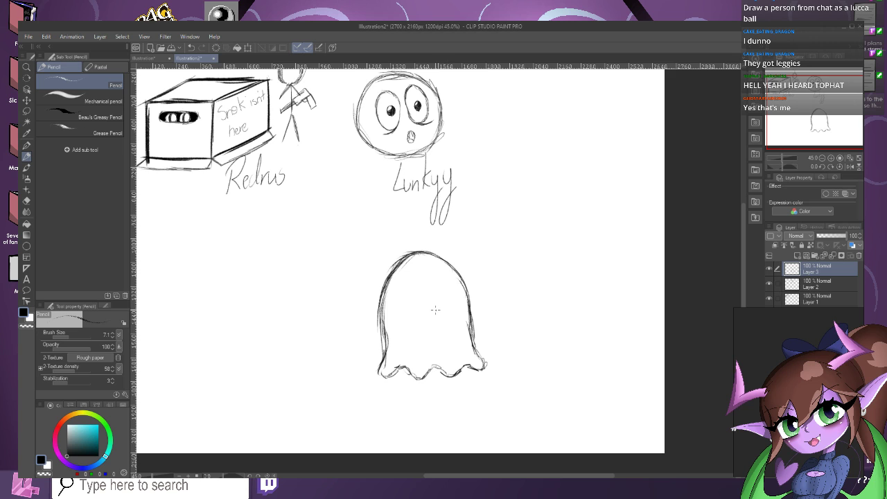
scroll(435, 310, up, 1)
scroll(455, 297, up, 1)
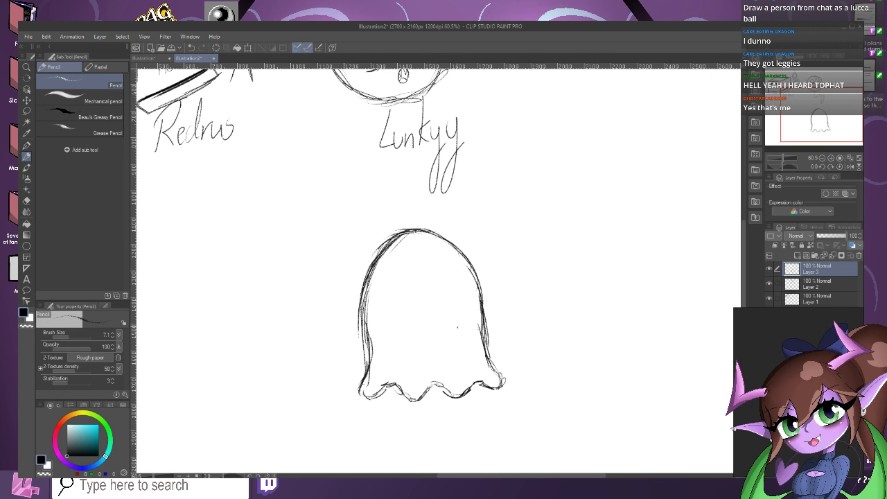
Draw a large rounded-square outline inside the ghost's upper body, with slightly bulging sides and darkened right and bottom edges.
scroll(459, 300, up, 3)
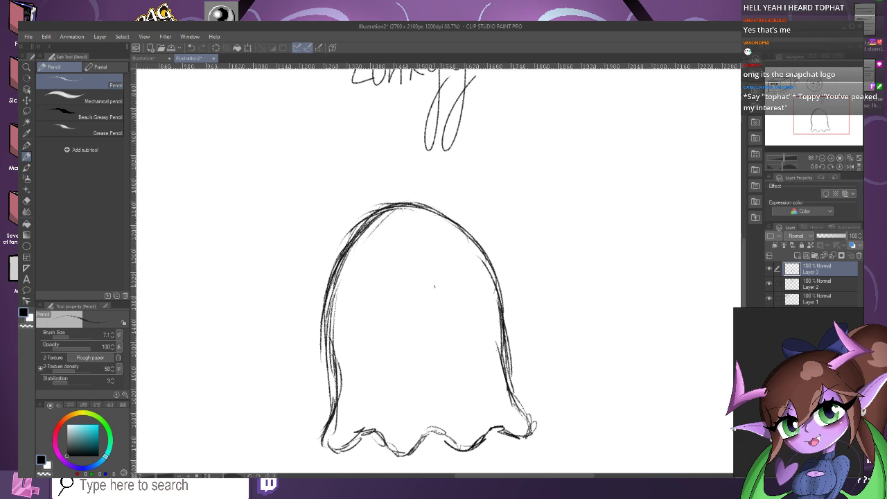
scroll(436, 280, up, 1)
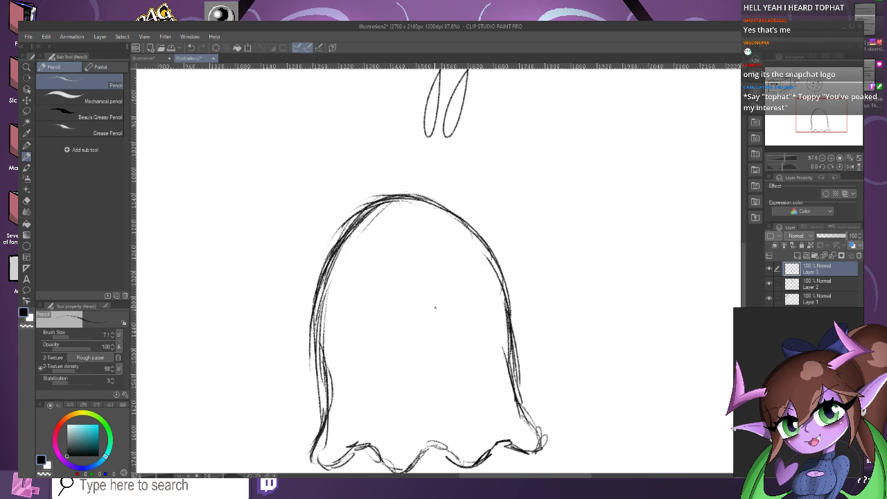
mouse_move(456, 241)
mouse_down()
mouse_move(362, 246)
mouse_move(368, 234)
mouse_up()
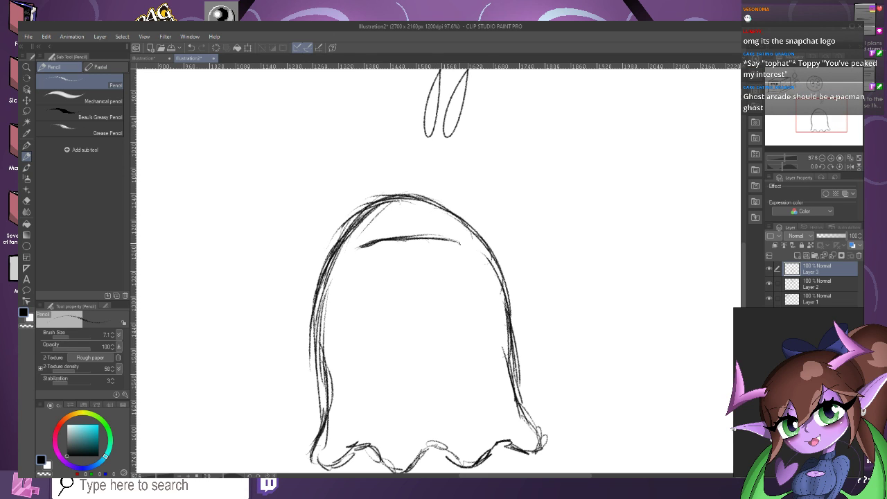
mouse_move(449, 239)
mouse_down()
mouse_move(473, 276)
mouse_move(475, 340)
mouse_up()
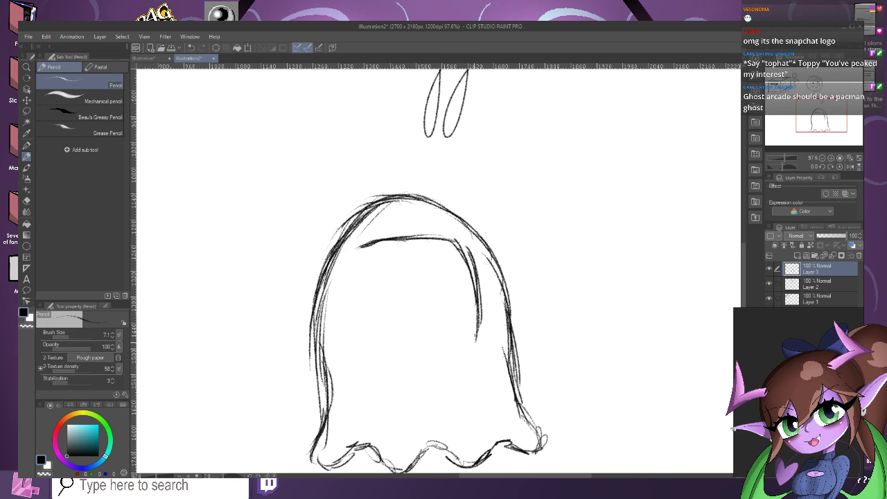
drag(477, 279, 475, 339)
drag(483, 284, 478, 330)
drag(361, 244, 354, 344)
drag(353, 284, 357, 349)
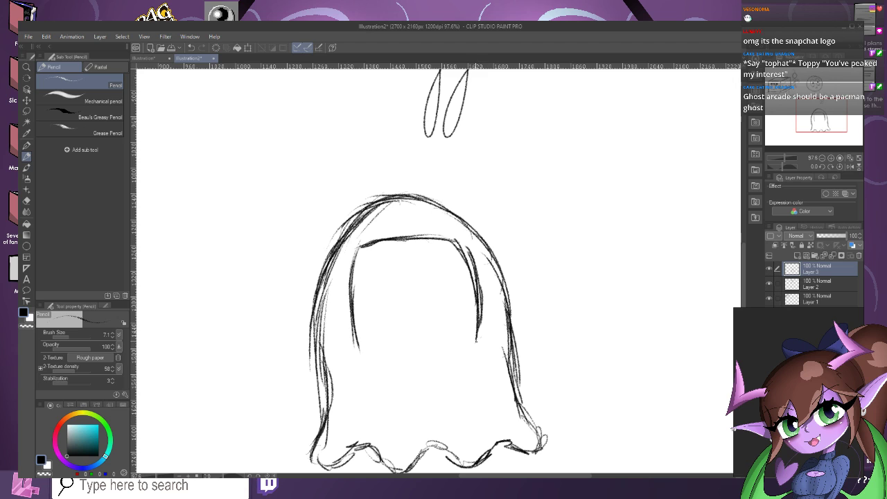
mouse_move(479, 340)
mouse_down()
mouse_move(403, 356)
mouse_move(489, 344)
mouse_move(365, 359)
mouse_move(467, 352)
mouse_move(480, 342)
mouse_move(474, 298)
mouse_up()
drag(370, 291, 397, 270)
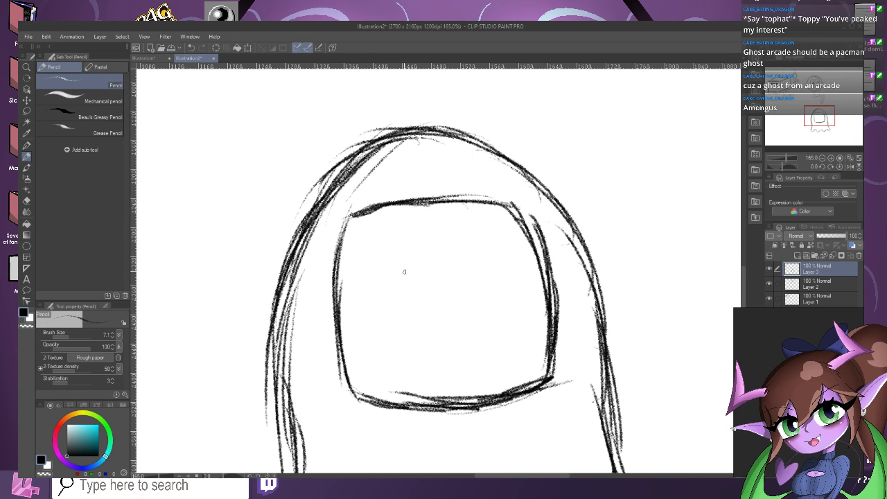
scroll(404, 272, down, 5)
scroll(419, 277, up, 4)
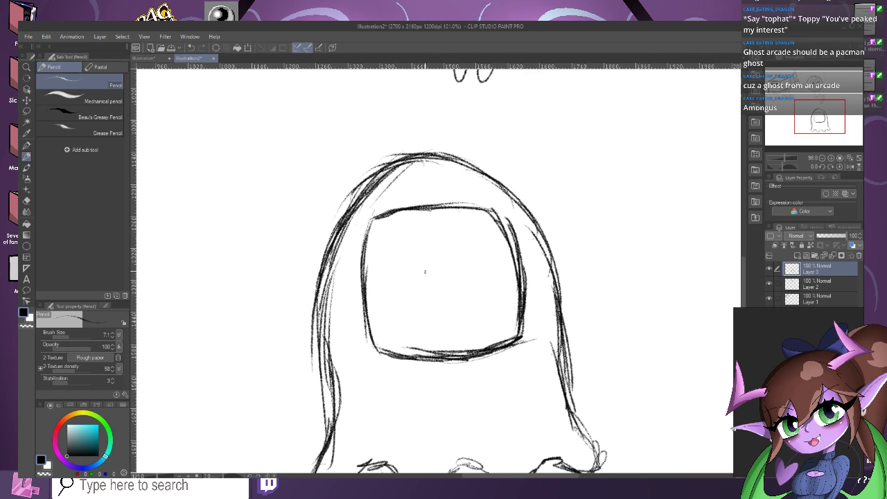
scroll(423, 270, up, 4)
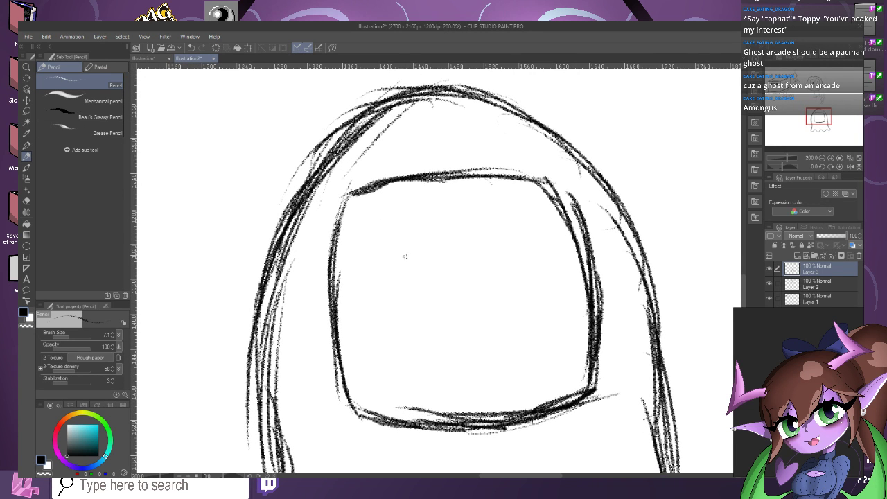
mouse_move(407, 253)
mouse_down()
mouse_move(379, 280)
mouse_move(378, 299)
mouse_move(386, 311)
mouse_move(394, 302)
mouse_move(389, 290)
mouse_move(382, 296)
mouse_move(414, 281)
mouse_move(398, 343)
mouse_move(388, 340)
mouse_move(391, 316)
mouse_move(373, 331)
mouse_move(362, 328)
mouse_move(353, 295)
mouse_move(366, 260)
mouse_move(408, 260)
mouse_up()
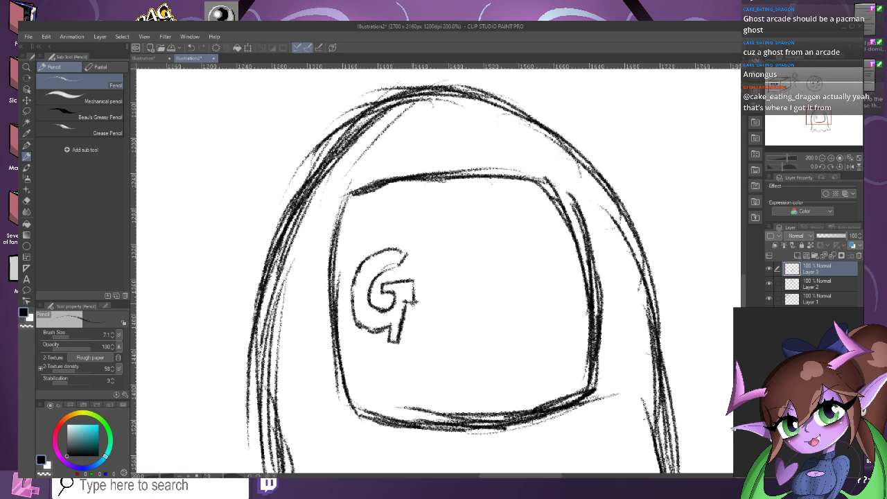
mouse_move(410, 302)
mouse_down()
mouse_move(419, 334)
mouse_move(430, 317)
mouse_move(418, 296)
mouse_move(431, 330)
mouse_move(447, 310)
mouse_move(470, 330)
mouse_move(453, 295)
mouse_move(452, 309)
mouse_move(436, 292)
mouse_up()
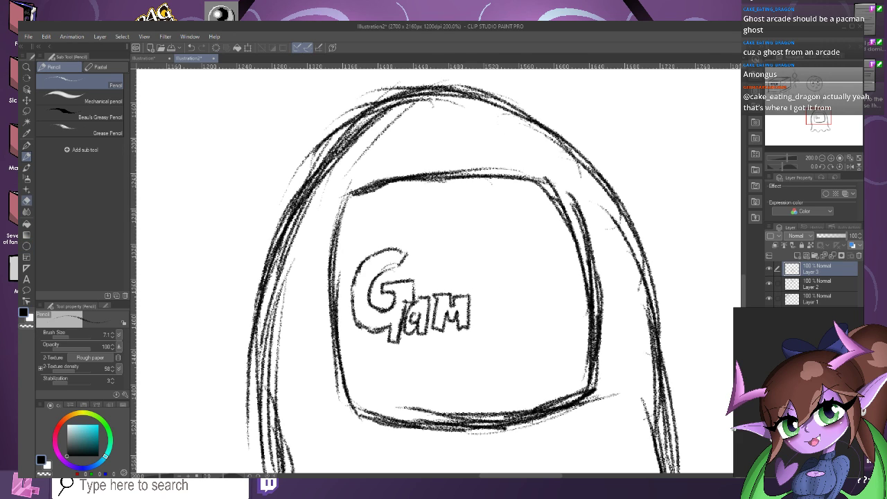
click(27, 200)
mouse_move(463, 315)
mouse_down()
mouse_move(466, 258)
mouse_move(444, 233)
mouse_move(414, 365)
mouse_move(377, 232)
mouse_move(357, 334)
mouse_move(423, 311)
mouse_move(398, 375)
mouse_move(395, 348)
mouse_up()
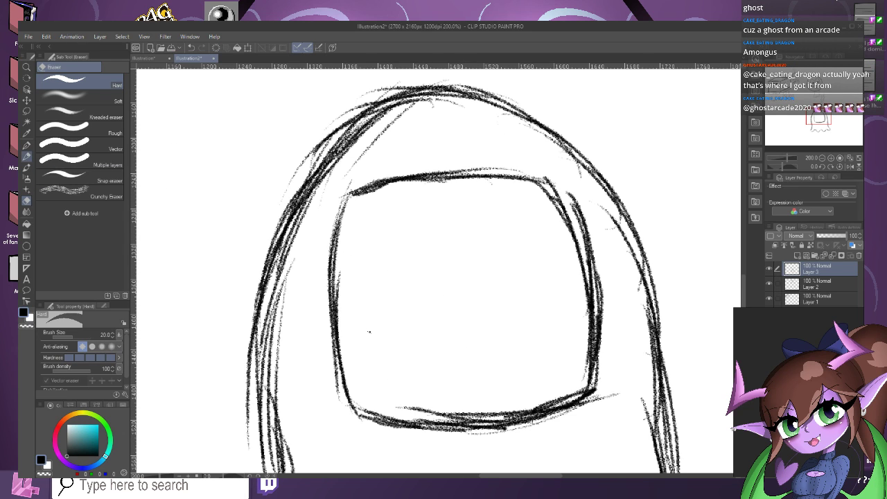
Handwrite "Game Over" in thin single-line pencil letters across the rounded-square screen inside the ghost.
click(26, 157)
drag(379, 250, 351, 356)
drag(377, 313, 379, 353)
mouse_move(367, 317)
mouse_down()
mouse_move(395, 309)
mouse_move(419, 335)
mouse_move(472, 336)
mouse_up()
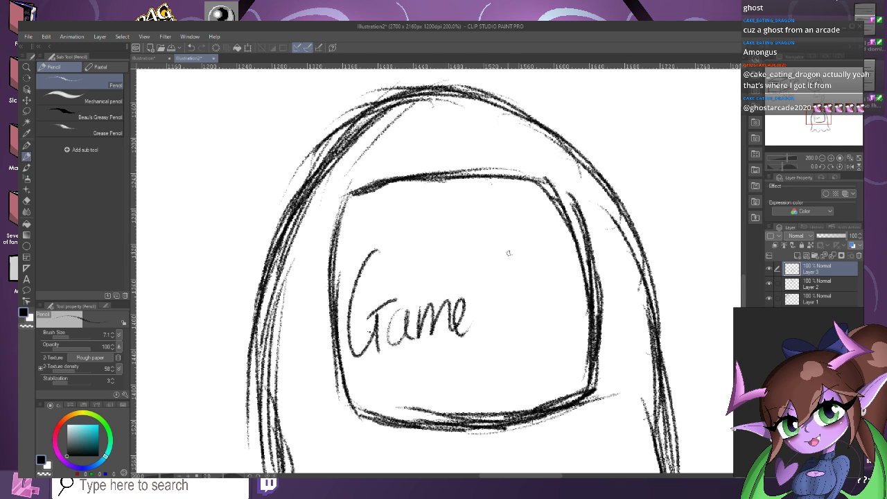
mouse_move(510, 254)
mouse_down()
mouse_move(531, 304)
mouse_move(562, 302)
mouse_move(570, 331)
mouse_up()
drag(572, 309, 587, 299)
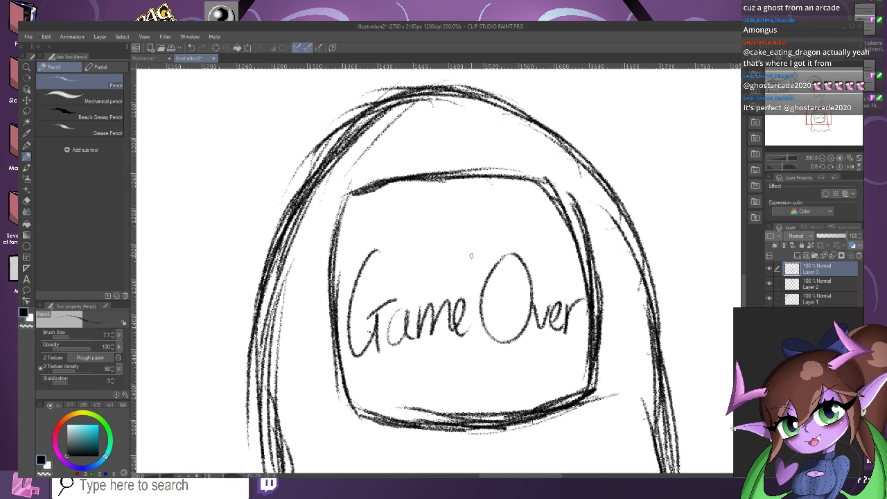
scroll(470, 242, down, 5)
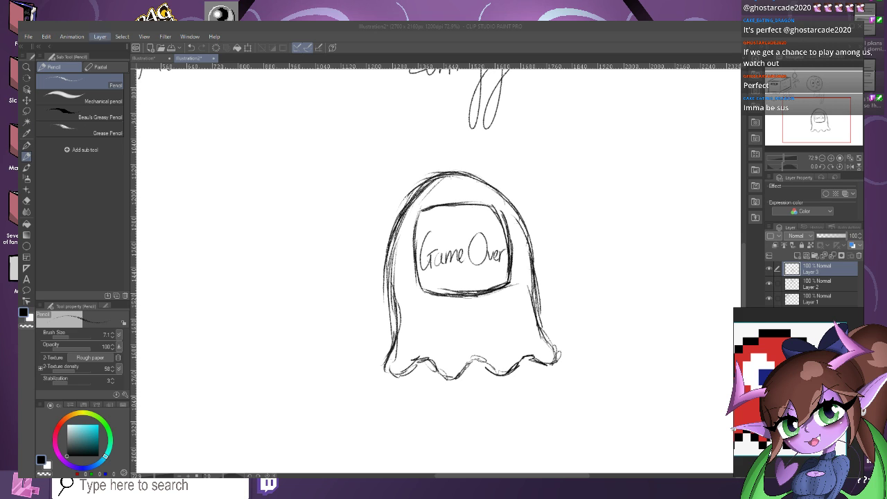
Erase the entire ghost drawing below the ball character's name with a very large hard eraser.
click(26, 201)
scroll(476, 173, down, 1)
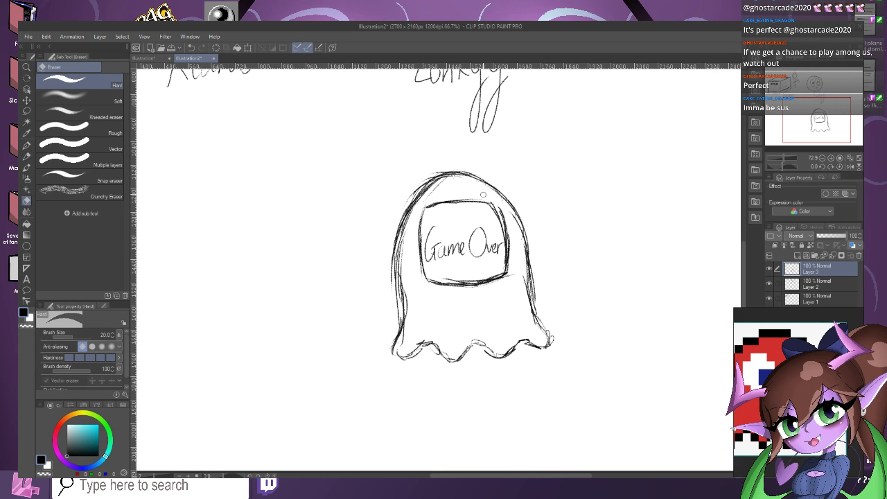
mouse_move(439, 271)
mouse_down()
mouse_move(538, 353)
mouse_move(488, 419)
mouse_move(440, 411)
mouse_move(461, 283)
mouse_up()
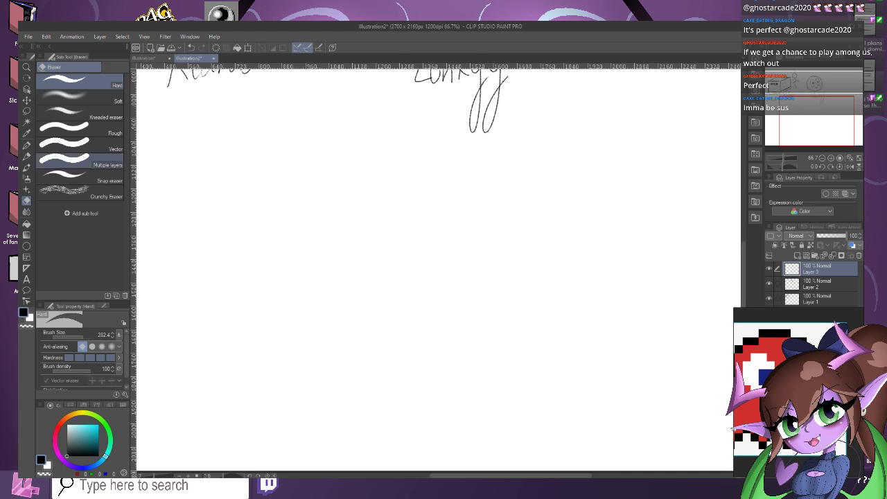
Sketch the right side and upper-right dome of a new, wider ghost with overlapping pencil strokes, following the pixel ghost reference.
click(27, 157)
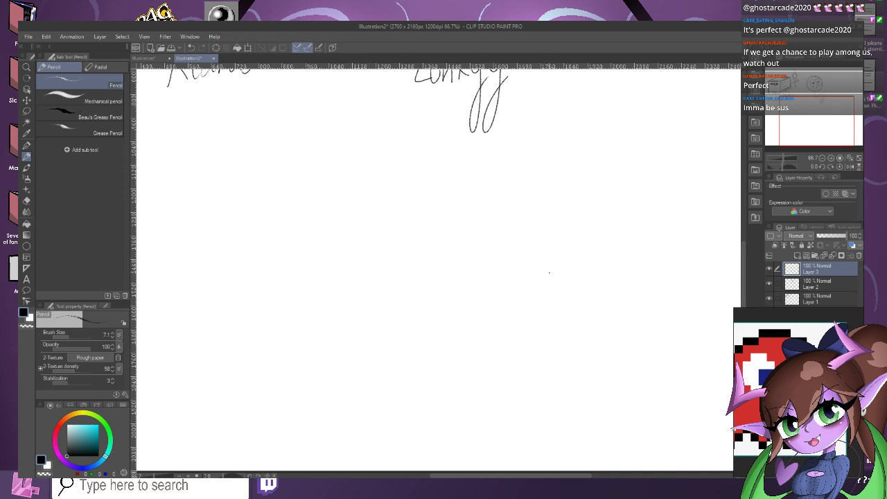
scroll(548, 272, down, 1)
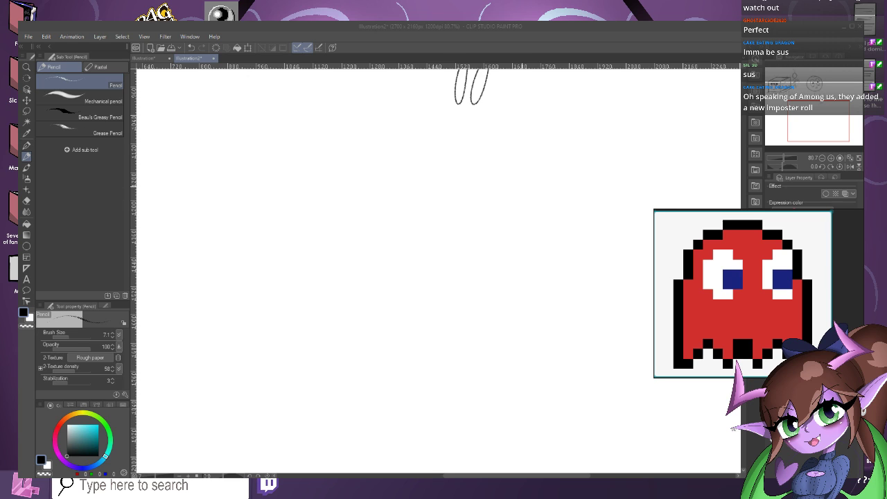
drag(523, 336, 536, 373)
key(ctrl+z)
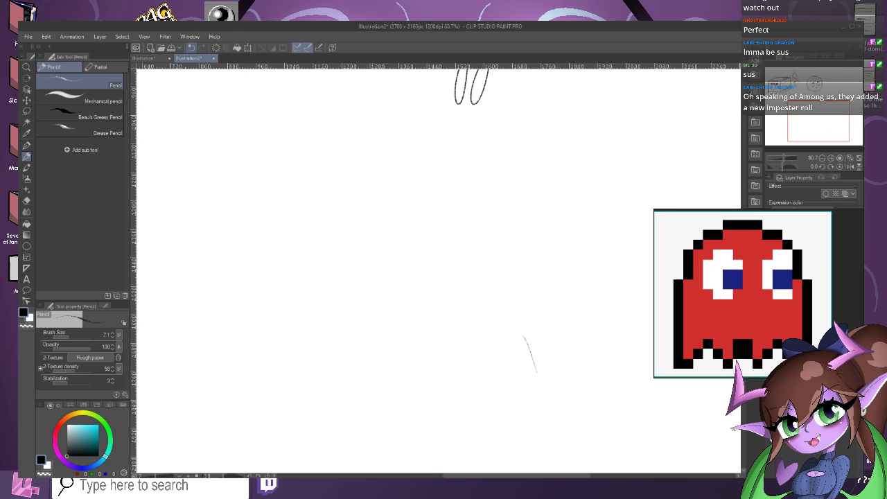
drag(552, 198, 566, 252)
drag(542, 186, 573, 304)
drag(550, 191, 572, 363)
drag(560, 206, 570, 376)
drag(574, 276, 566, 394)
mouse_move(567, 232)
mouse_down()
mouse_move(568, 398)
mouse_move(530, 173)
mouse_move(485, 149)
mouse_up()
mouse_move(565, 209)
mouse_down()
mouse_move(414, 139)
mouse_move(392, 139)
mouse_up()
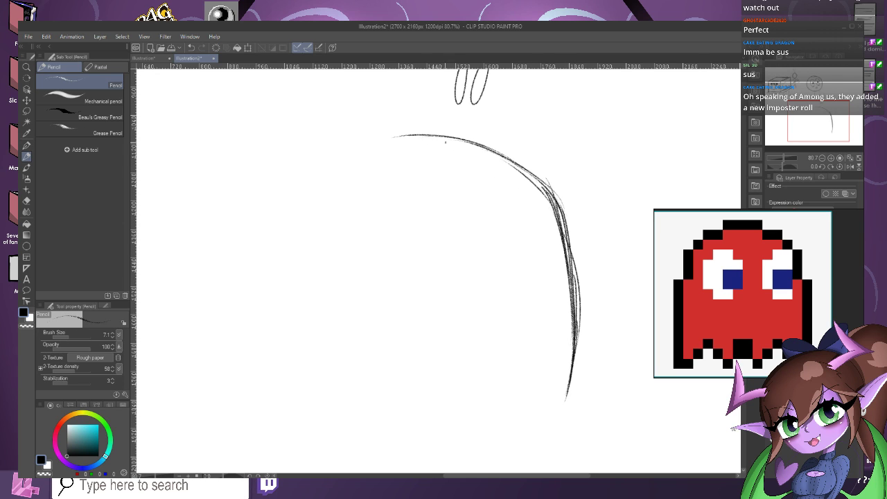
Extend the ghost's dome over to the left and down its upper-left side with layered curved strokes.
drag(449, 136, 346, 150)
drag(416, 127, 337, 171)
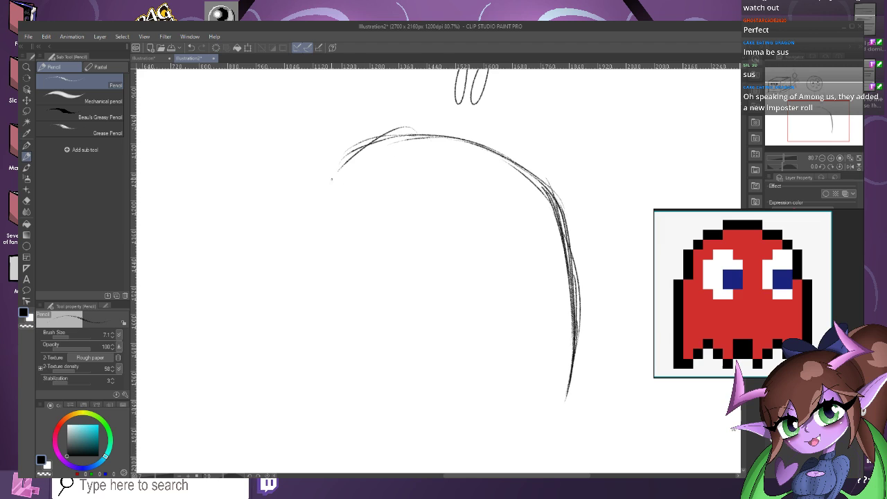
drag(377, 140, 329, 182)
drag(414, 126, 332, 172)
mouse_move(375, 143)
mouse_down()
mouse_move(316, 203)
mouse_move(314, 231)
mouse_up()
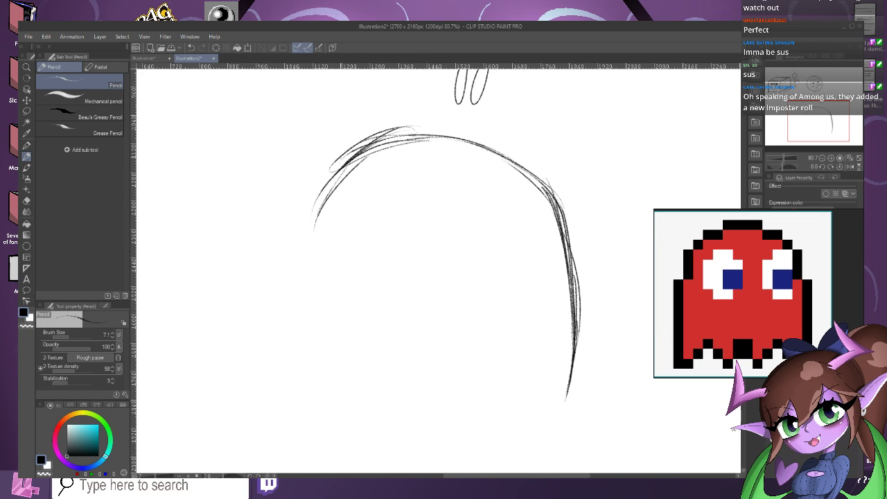
drag(357, 162, 300, 258)
drag(337, 184, 299, 308)
drag(321, 213, 306, 338)
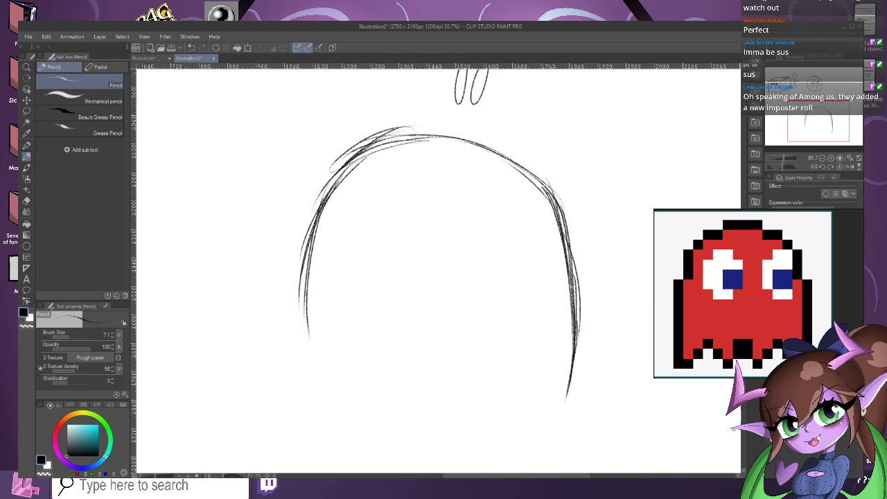
Complete the ghost's lower left side and draw a wavy hem of four rounded lobes joining the right side.
drag(311, 252, 302, 369)
drag(305, 276, 298, 380)
drag(310, 298, 312, 394)
drag(304, 331, 313, 400)
mouse_move(306, 362)
mouse_down()
mouse_move(317, 400)
mouse_move(339, 408)
mouse_up()
drag(328, 410, 360, 392)
mouse_move(346, 402)
mouse_down()
mouse_move(380, 355)
mouse_move(392, 364)
mouse_move(398, 404)
mouse_move(432, 399)
mouse_move(463, 355)
mouse_up()
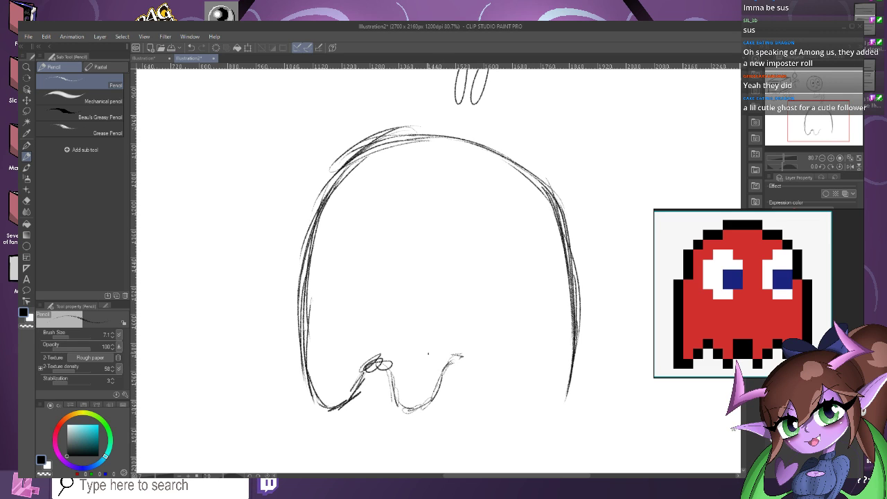
mouse_move(442, 371)
mouse_down()
mouse_move(474, 359)
mouse_move(482, 409)
mouse_move(503, 392)
mouse_move(513, 368)
mouse_move(510, 398)
mouse_move(531, 372)
mouse_move(532, 404)
mouse_move(558, 405)
mouse_move(571, 381)
mouse_move(570, 221)
mouse_move(513, 147)
mouse_up()
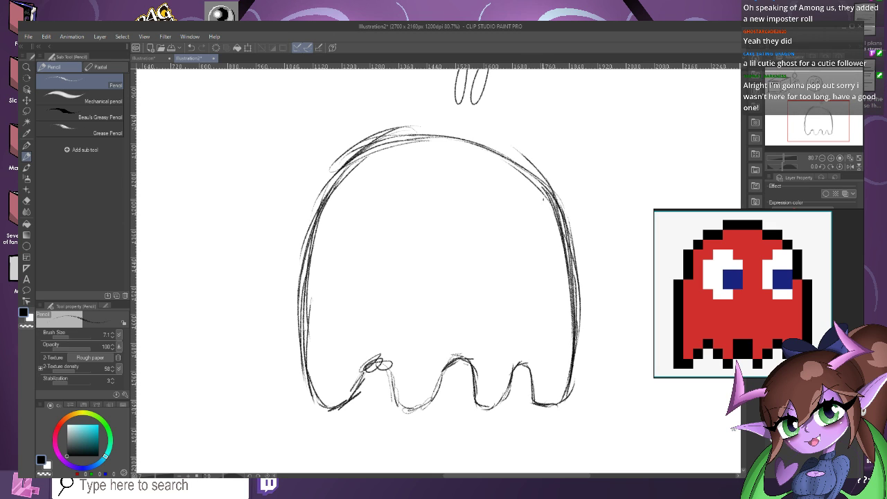
Thicken and smooth the ghost's domed head outline with repeated curved pencil strokes across the top.
drag(553, 205, 468, 136)
drag(531, 176, 463, 132)
drag(546, 190, 431, 128)
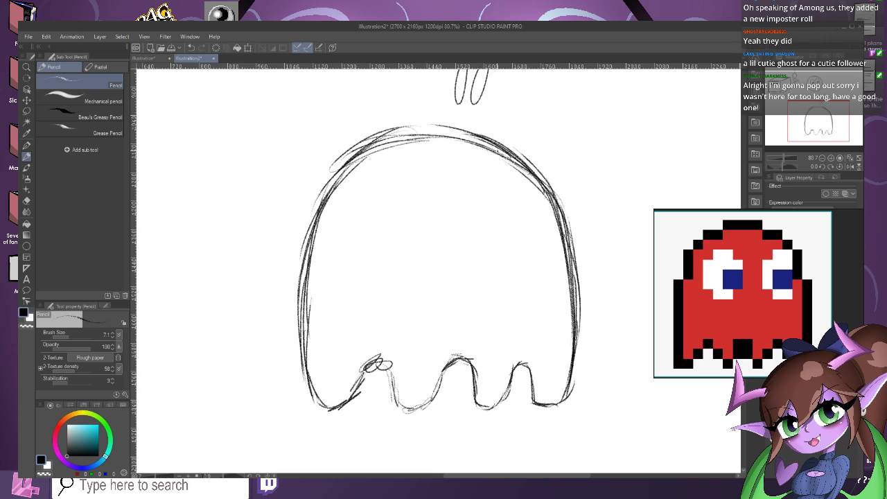
drag(497, 147, 399, 136)
mouse_move(455, 132)
mouse_down()
mouse_move(394, 133)
mouse_move(400, 144)
mouse_up()
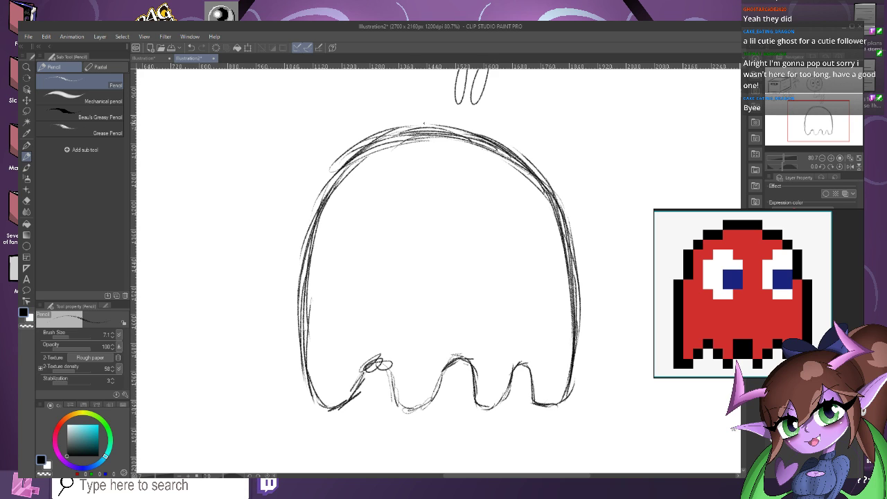
drag(419, 135, 366, 161)
drag(390, 147, 352, 165)
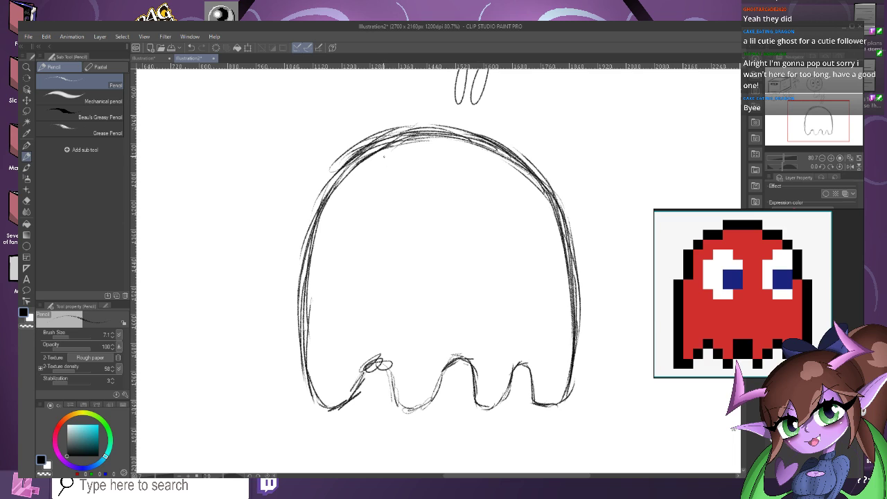
mouse_move(464, 136)
mouse_down()
mouse_move(500, 145)
mouse_move(516, 167)
mouse_up()
Draw two large oval eyes side by side in the ghost, with the narrower right eye touching the body's right edge.
mouse_move(425, 191)
mouse_down()
mouse_move(370, 235)
mouse_move(360, 263)
mouse_move(359, 288)
mouse_move(378, 309)
mouse_move(415, 322)
mouse_move(458, 295)
mouse_move(472, 256)
mouse_move(460, 201)
mouse_up()
mouse_move(471, 236)
mouse_down()
mouse_move(447, 188)
mouse_move(416, 187)
mouse_up()
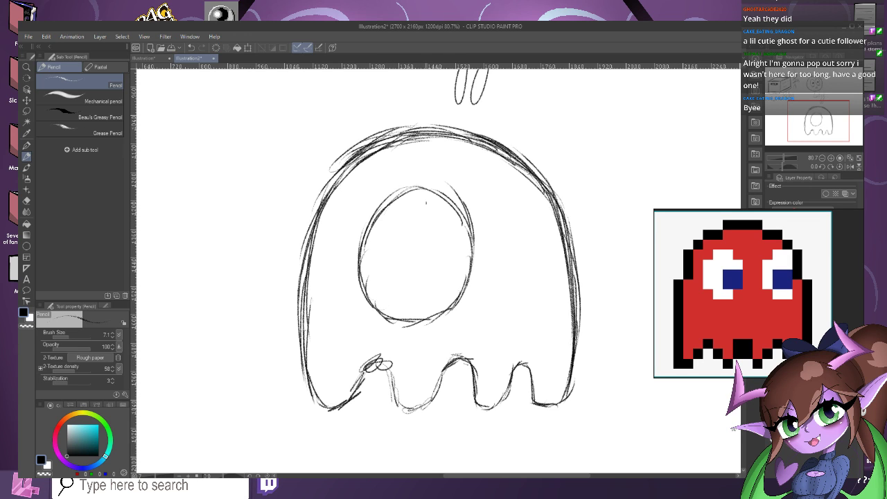
mouse_move(459, 206)
mouse_down()
mouse_move(404, 183)
mouse_move(363, 236)
mouse_move(362, 284)
mouse_up()
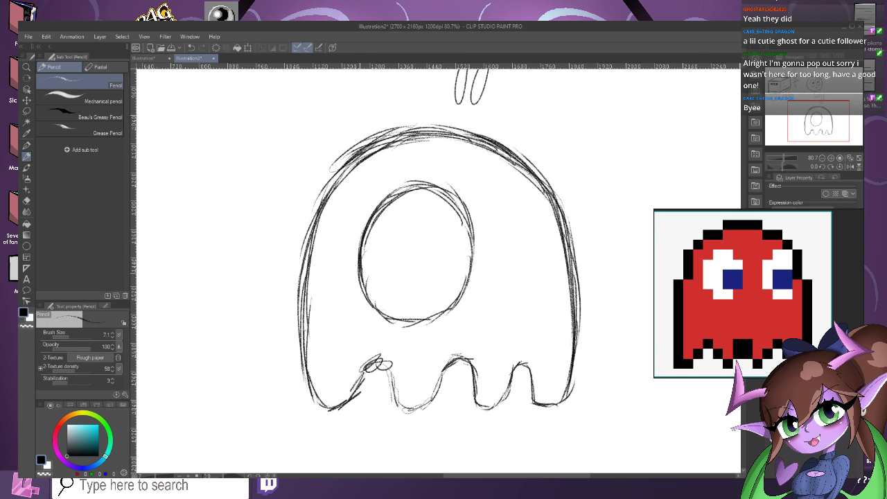
mouse_move(504, 195)
mouse_down()
mouse_move(481, 239)
mouse_move(481, 270)
mouse_move(485, 297)
mouse_move(508, 322)
mouse_move(529, 326)
mouse_move(547, 308)
mouse_move(563, 262)
mouse_up()
mouse_move(545, 317)
mouse_down()
mouse_move(568, 262)
mouse_move(564, 278)
mouse_up()
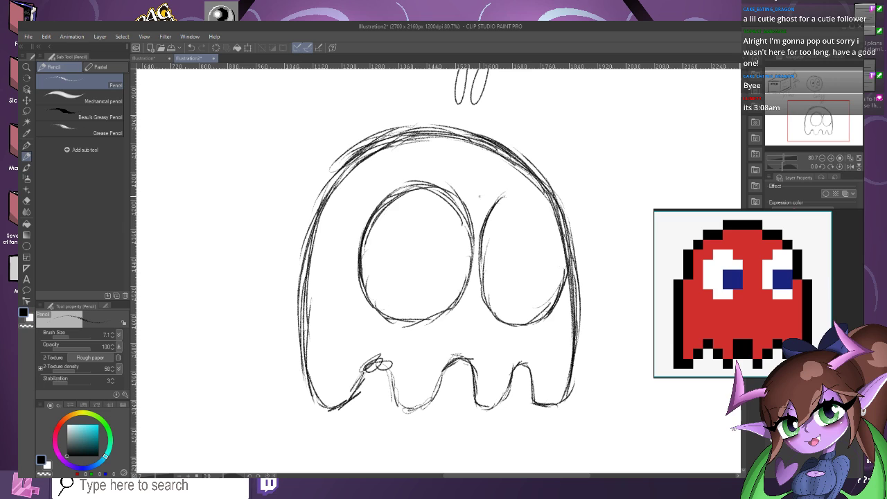
mouse_move(488, 222)
mouse_down()
mouse_move(527, 186)
mouse_move(550, 201)
mouse_move(533, 186)
mouse_move(500, 193)
mouse_move(481, 242)
mouse_up()
mouse_move(503, 189)
mouse_down()
mouse_move(478, 267)
mouse_move(492, 317)
mouse_up()
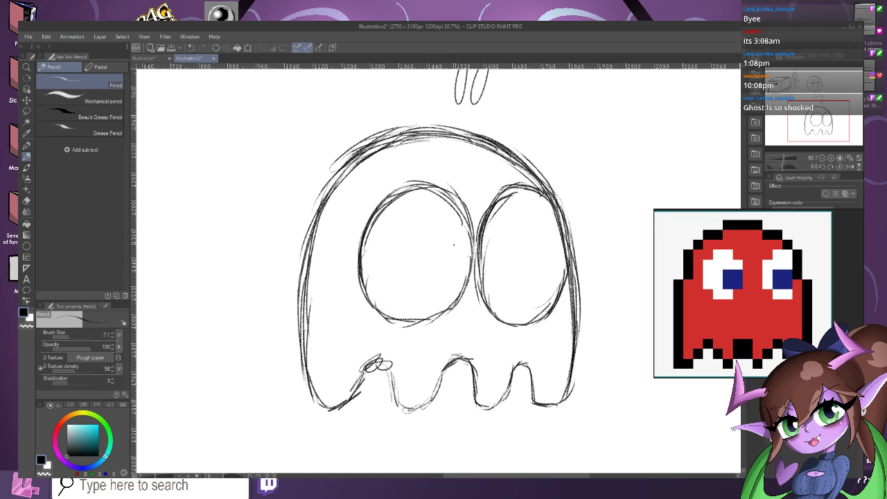
drag(452, 257, 454, 258)
drag(546, 256, 549, 257)
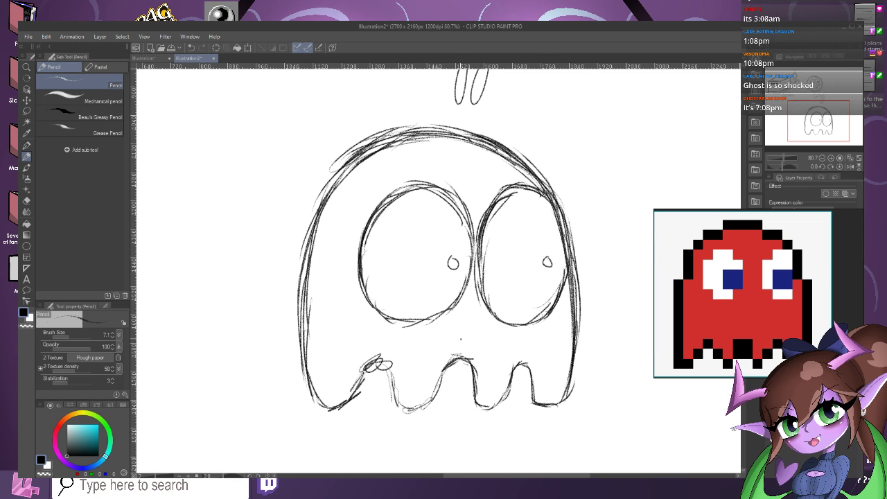
drag(470, 317, 471, 317)
scroll(466, 308, down, 1)
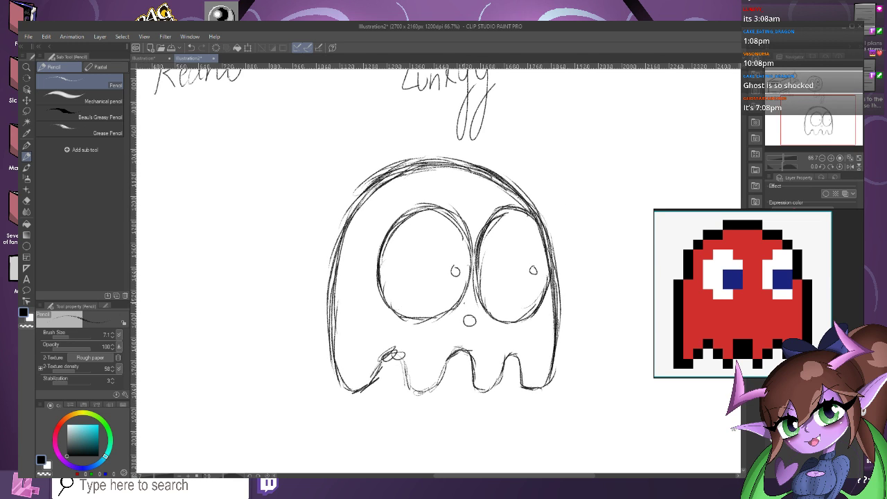
scroll(469, 320, up, 1)
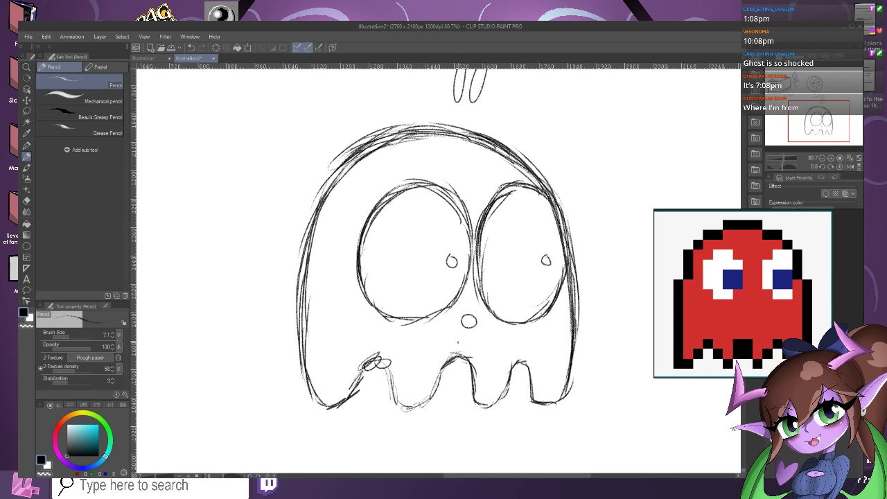
key(ctrl+z)
key(ctrl+z)
key(ctrl+z)
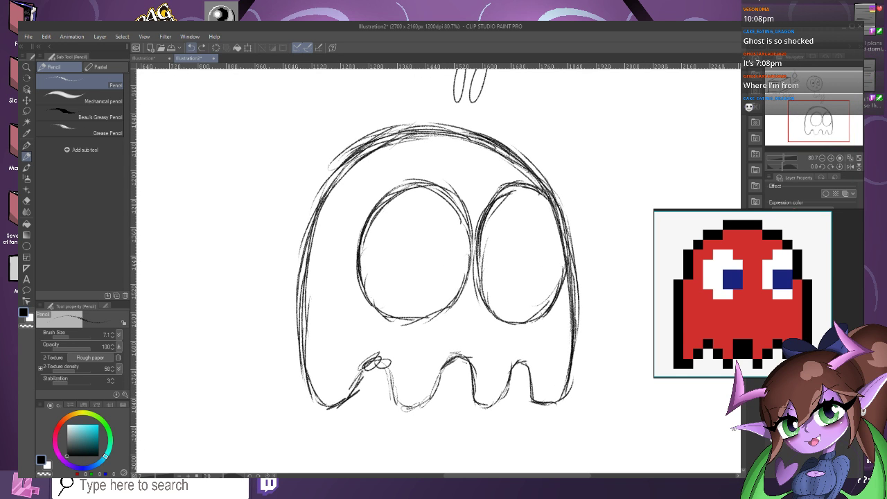
Draw short curved inner fold lines inside the three gaps of the ghost's wavy hem.
drag(359, 393, 385, 370)
mouse_move(436, 392)
mouse_down()
mouse_move(454, 382)
mouse_move(459, 360)
mouse_up()
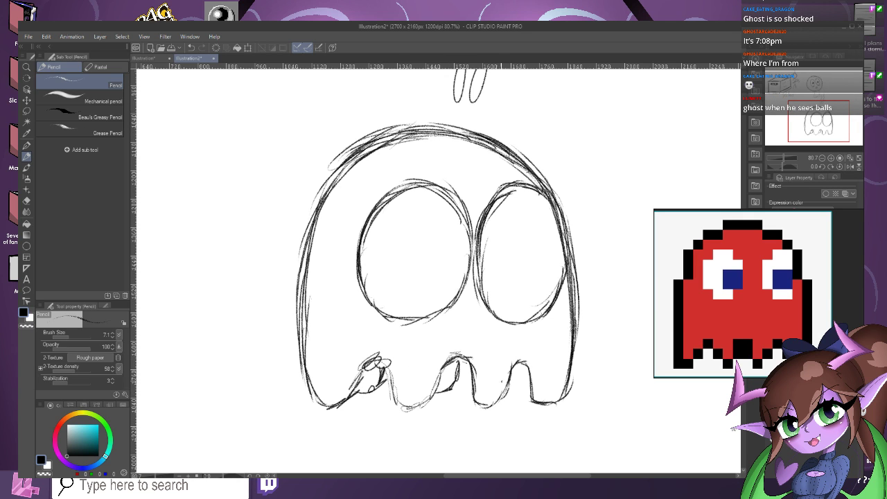
drag(506, 394, 521, 356)
scroll(459, 319, down, 1)
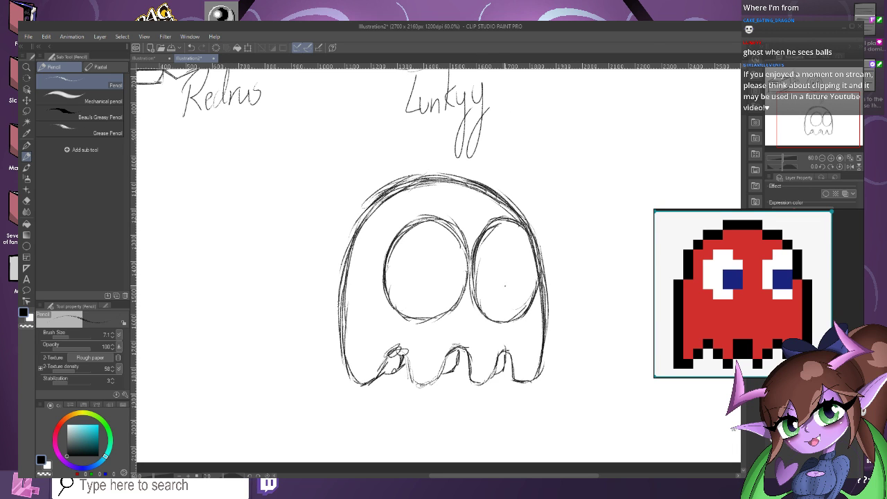
Draw a large oval iris against the right side of each ghost eye and darken the outlines with repeated strokes.
scroll(505, 285, up, 1)
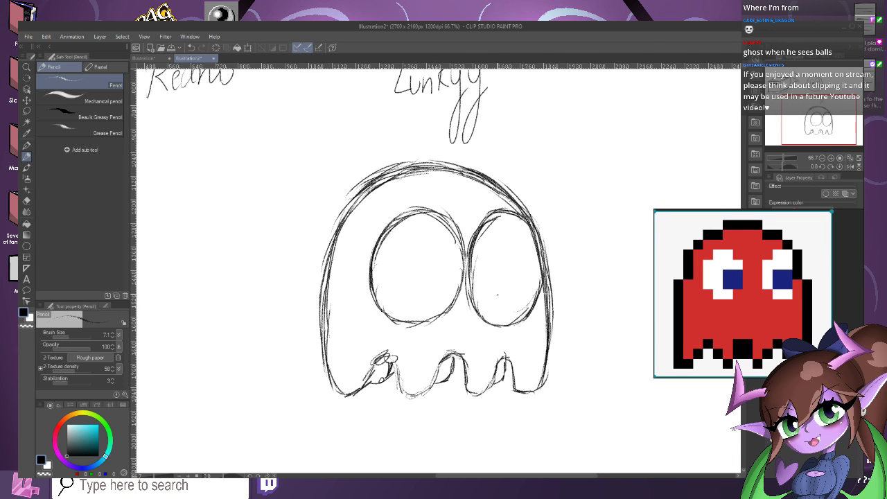
scroll(420, 251, up, 3)
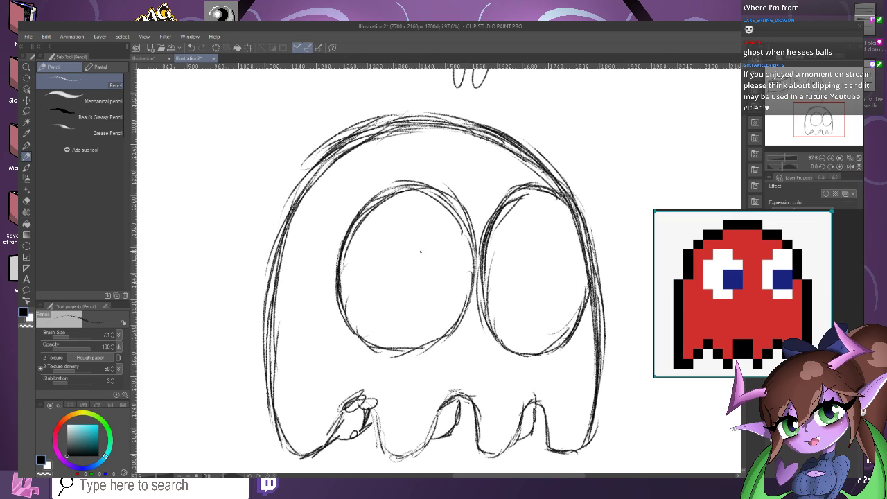
drag(418, 233, 385, 273)
mouse_move(410, 229)
mouse_down()
mouse_move(378, 287)
mouse_move(389, 324)
mouse_up()
mouse_move(382, 285)
mouse_down()
mouse_move(380, 324)
mouse_move(401, 335)
mouse_move(427, 343)
mouse_move(459, 316)
mouse_up()
mouse_move(387, 244)
mouse_down()
mouse_move(437, 220)
mouse_move(473, 270)
mouse_up()
mouse_move(459, 235)
mouse_down()
mouse_move(415, 224)
mouse_move(379, 250)
mouse_move(378, 298)
mouse_move(377, 286)
mouse_up()
mouse_move(585, 233)
mouse_down()
mouse_move(579, 251)
mouse_move(537, 229)
mouse_move(524, 254)
mouse_move(514, 323)
mouse_move(515, 305)
mouse_move(546, 350)
mouse_move(570, 334)
mouse_move(511, 316)
mouse_move(522, 251)
mouse_move(554, 229)
mouse_move(547, 233)
mouse_up()
scroll(530, 236, down, 2)
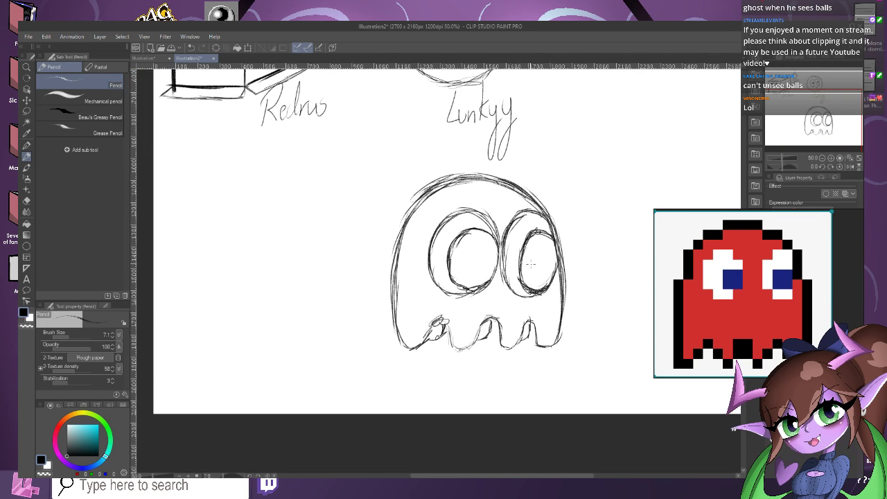
scroll(528, 258, up, 3)
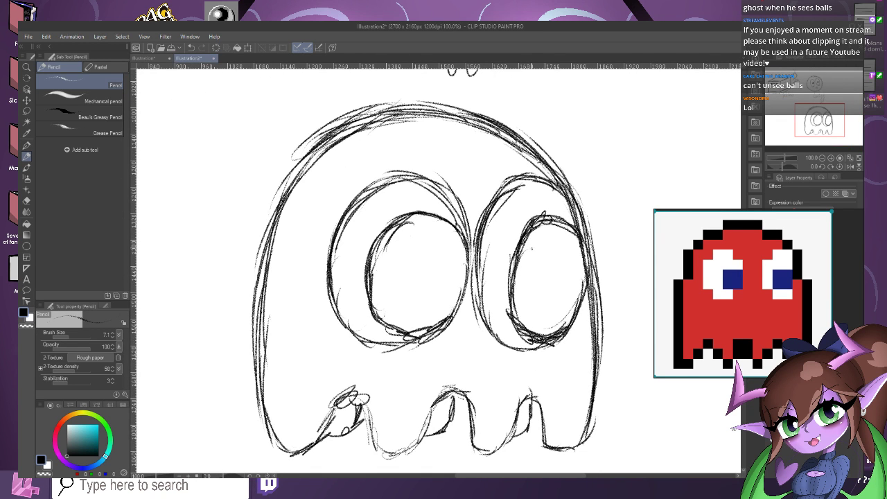
Draw a round highlight circle over the upper left edge of the iris in each of the ghost's eyes.
scroll(531, 248, up, 1)
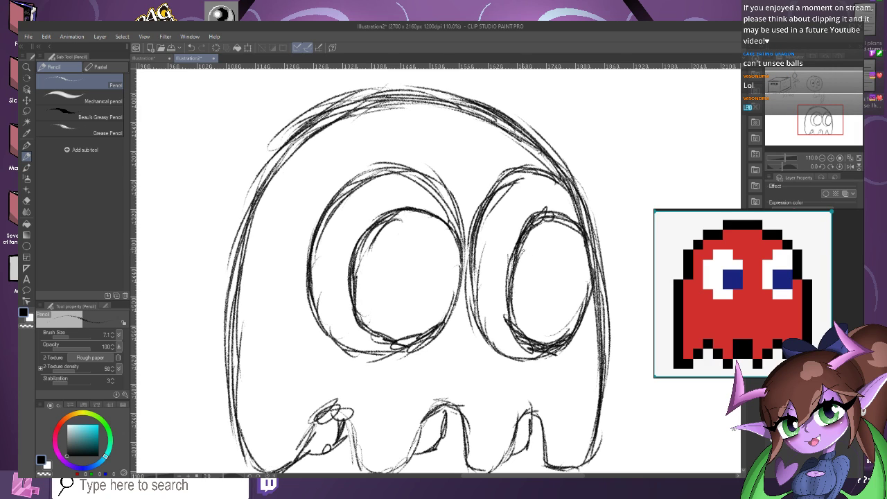
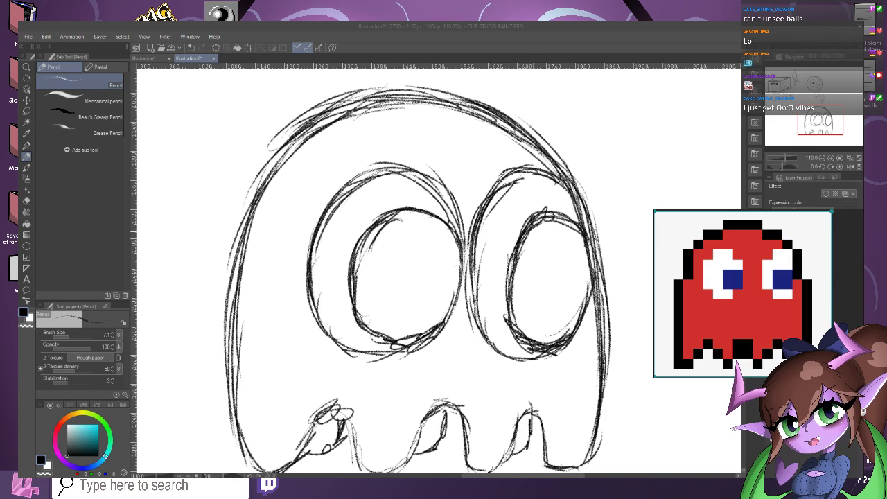
key(alt+Tab)
mouse_move(525, 233)
mouse_down()
mouse_move(547, 247)
mouse_move(497, 236)
mouse_move(514, 225)
mouse_move(495, 276)
mouse_move(514, 287)
mouse_move(546, 266)
mouse_move(538, 241)
mouse_up()
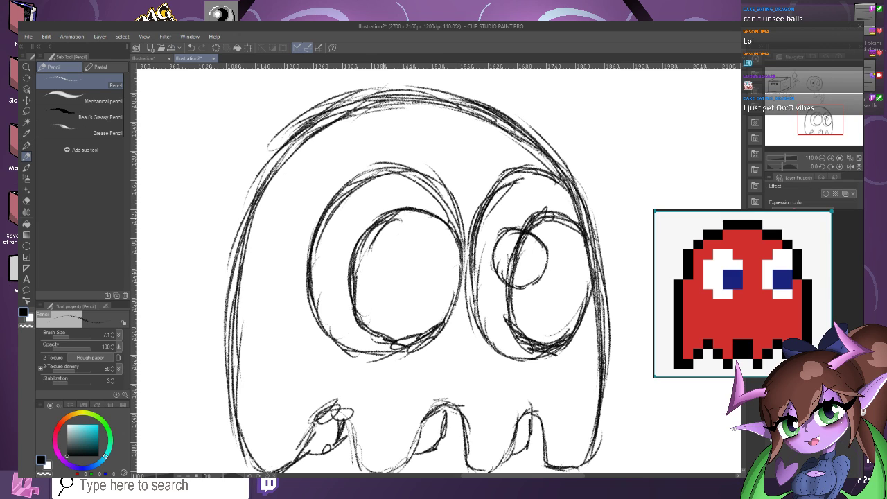
mouse_move(399, 237)
mouse_down()
mouse_move(381, 221)
mouse_move(341, 223)
mouse_move(347, 269)
mouse_move(377, 272)
mouse_move(399, 240)
mouse_move(395, 222)
mouse_move(369, 213)
mouse_move(345, 223)
mouse_up()
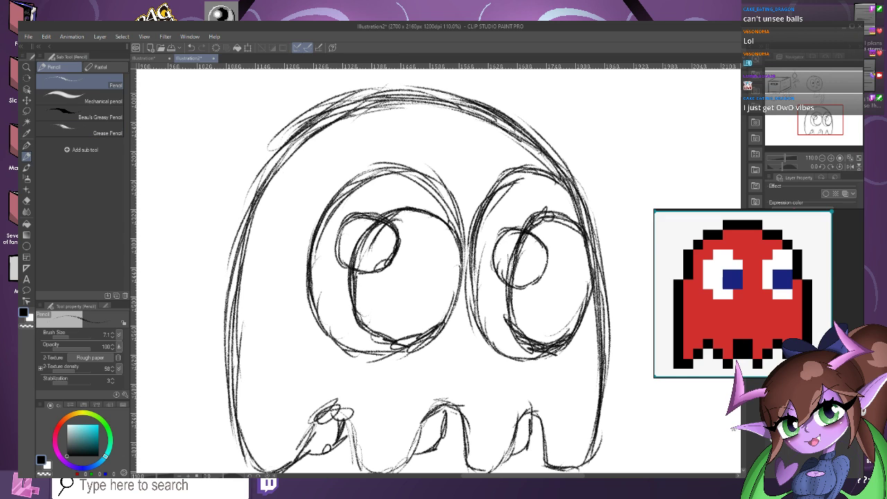
Erase the iris lines inside both highlight circles using the hard eraser at size 44.7.
click(26, 201)
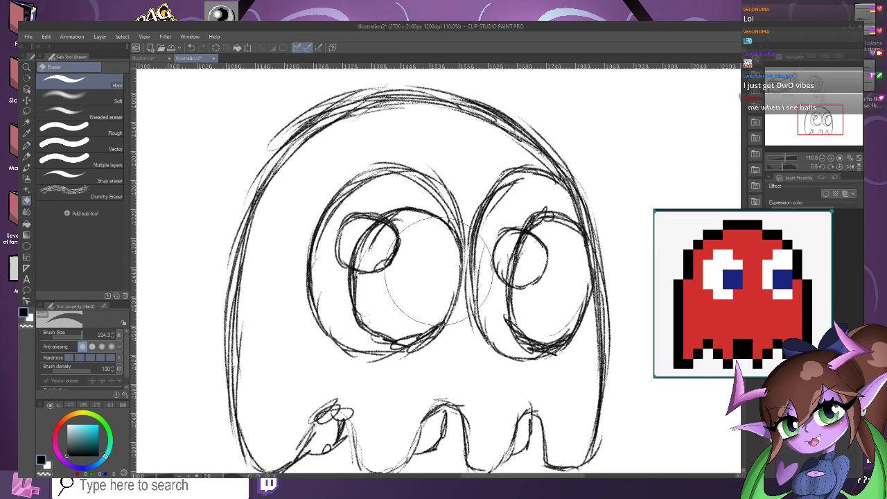
drag(439, 271, 361, 195)
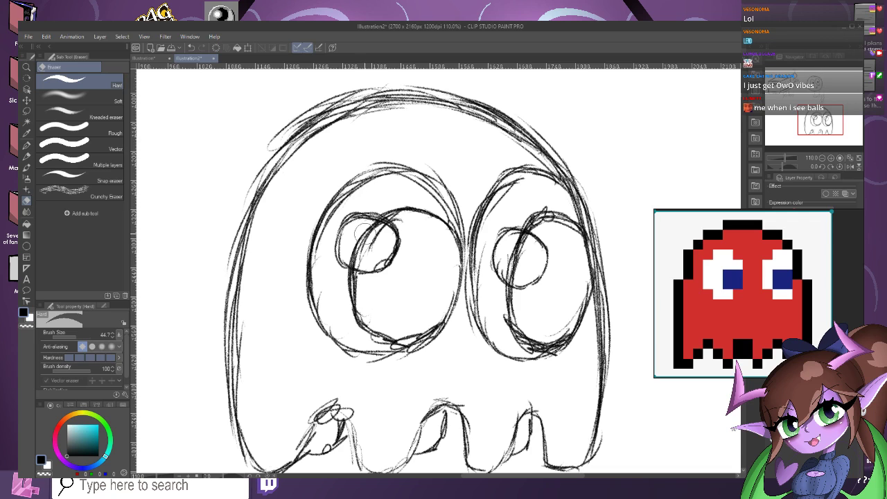
mouse_move(359, 233)
mouse_down()
mouse_move(382, 248)
mouse_move(366, 234)
mouse_move(381, 234)
mouse_move(366, 234)
mouse_move(357, 259)
mouse_move(380, 236)
mouse_up()
key(ctrl+z)
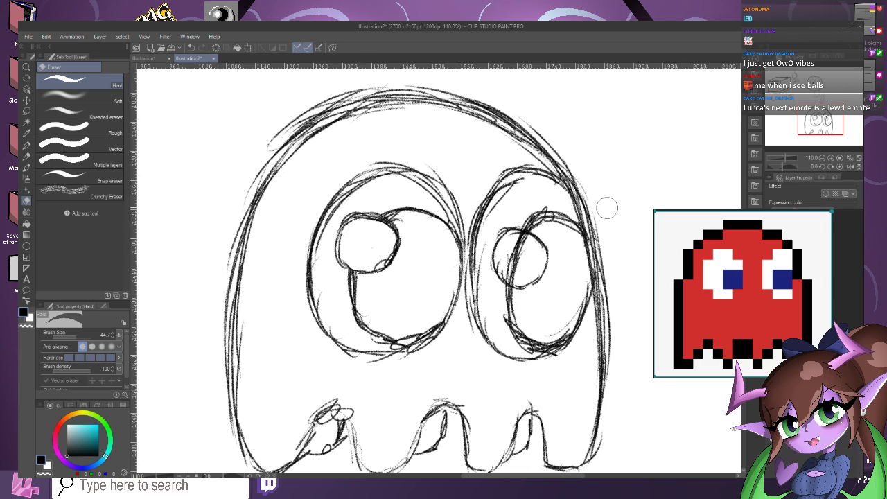
mouse_move(521, 248)
mouse_down()
mouse_move(513, 269)
mouse_move(519, 254)
mouse_up()
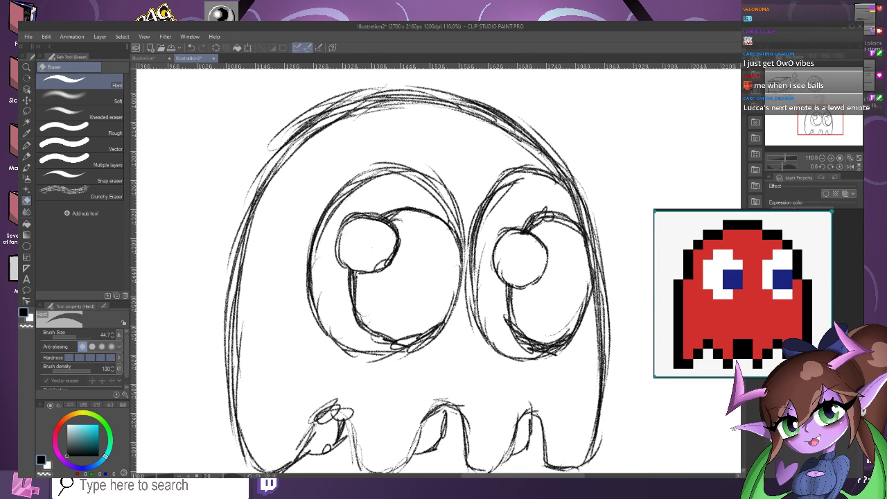
Draw an oval pencil pupil inside the left iris, touching the highlight circle.
key(p)
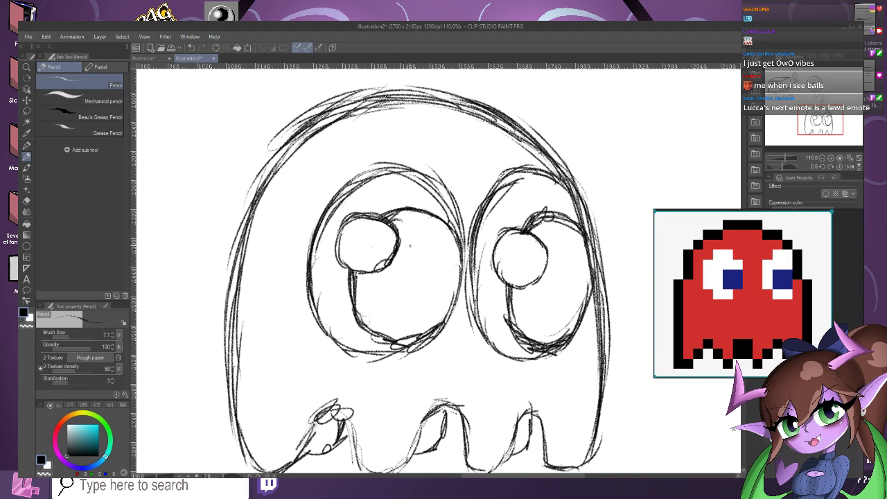
mouse_move(416, 246)
mouse_down()
mouse_move(386, 282)
mouse_move(389, 303)
mouse_move(401, 316)
mouse_move(437, 316)
mouse_move(446, 257)
mouse_move(424, 237)
mouse_move(403, 244)
mouse_up()
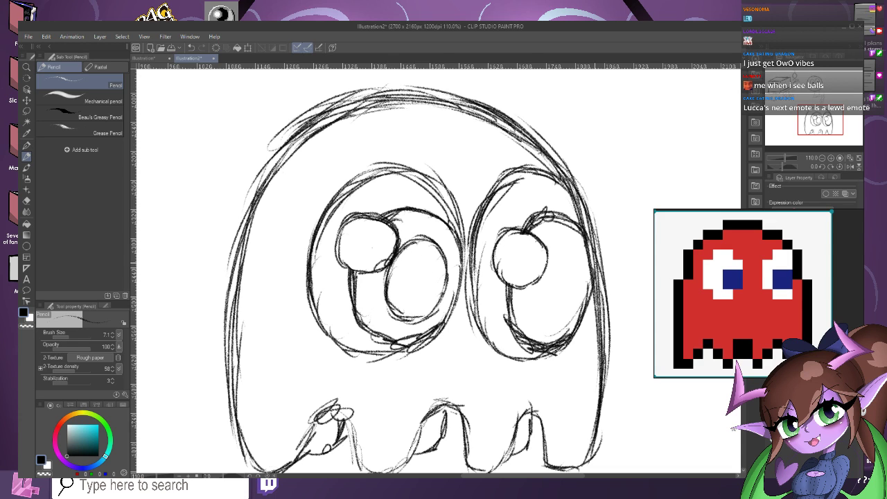
mouse_move(547, 275)
mouse_down()
mouse_move(532, 323)
mouse_move(555, 329)
mouse_move(579, 277)
mouse_move(572, 248)
mouse_move(558, 239)
mouse_move(542, 251)
mouse_up()
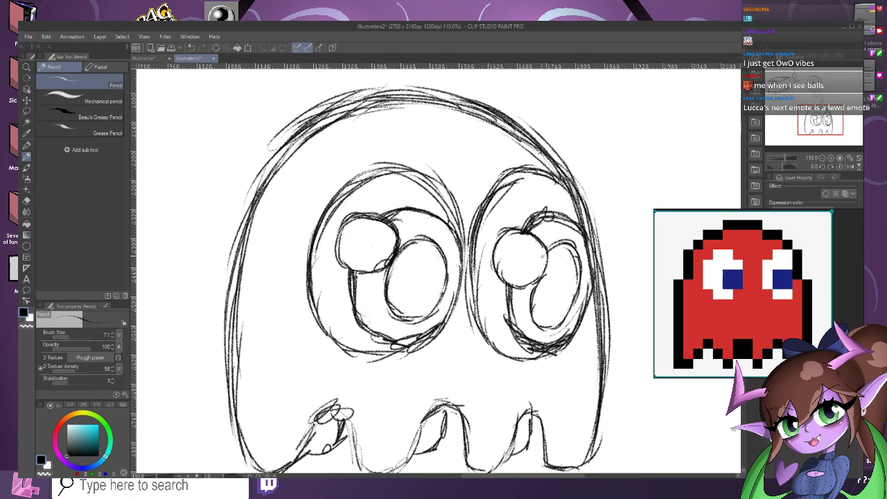
key(ctrl+z)
key(ctrl+z)
key(ctrl+z)
key(ctrl+z)
key(ctrl+z)
key(ctrl+z)
key(ctrl+z)
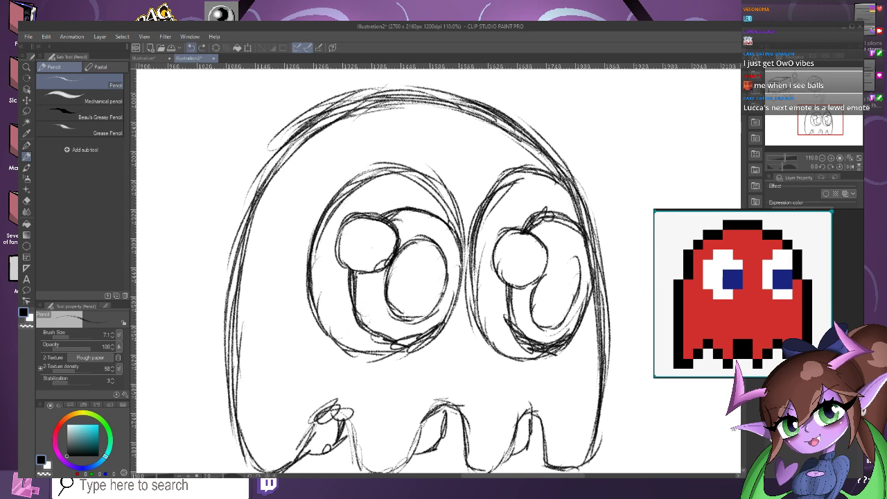
click(192, 47)
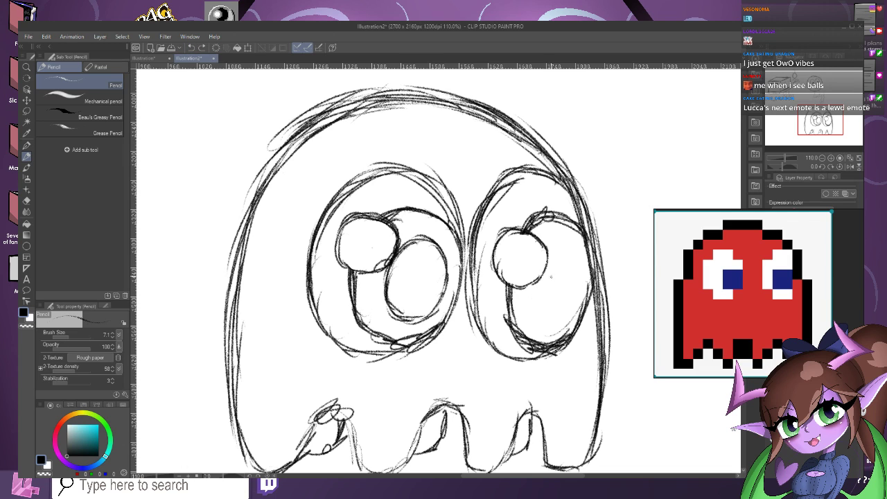
Draw a narrow oval pupil inside the right iris, starting and ending at the highlight circle.
mouse_move(529, 281)
mouse_down()
mouse_move(529, 319)
mouse_move(560, 321)
mouse_move(577, 257)
mouse_move(568, 316)
mouse_move(573, 243)
mouse_move(547, 238)
mouse_move(546, 249)
mouse_up()
scroll(511, 222, down, 5)
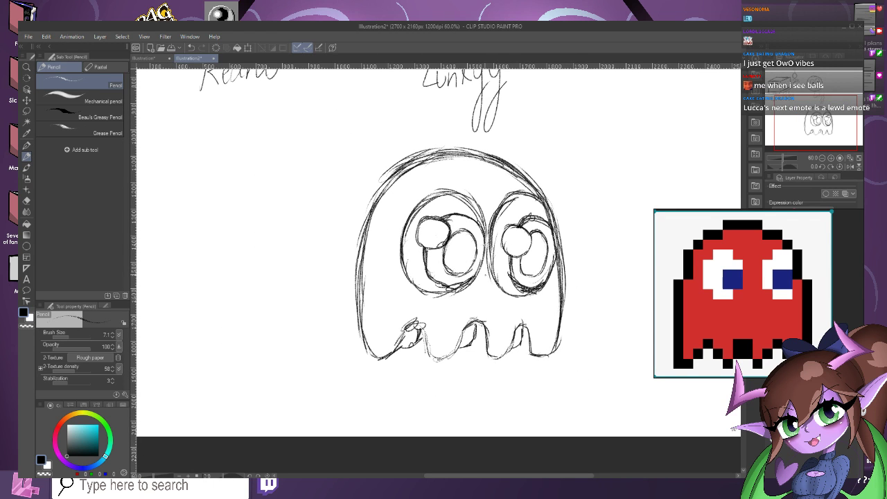
scroll(537, 266, up, 4)
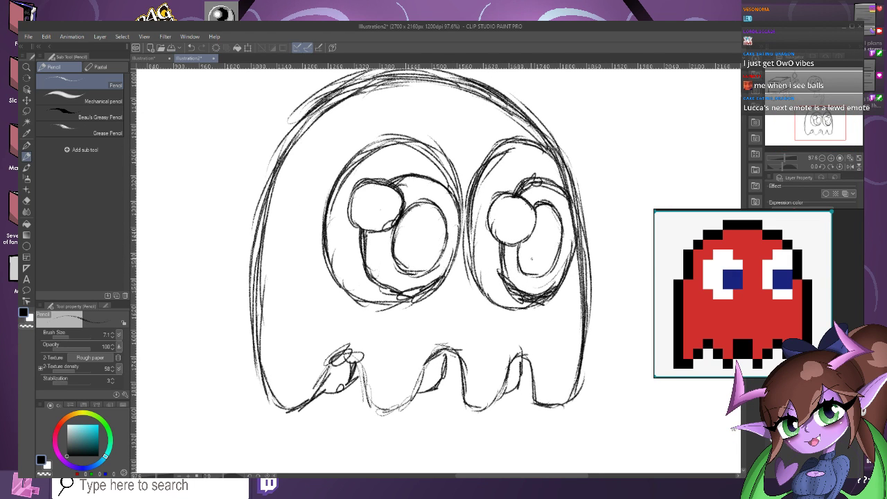
scroll(532, 261, down, 2)
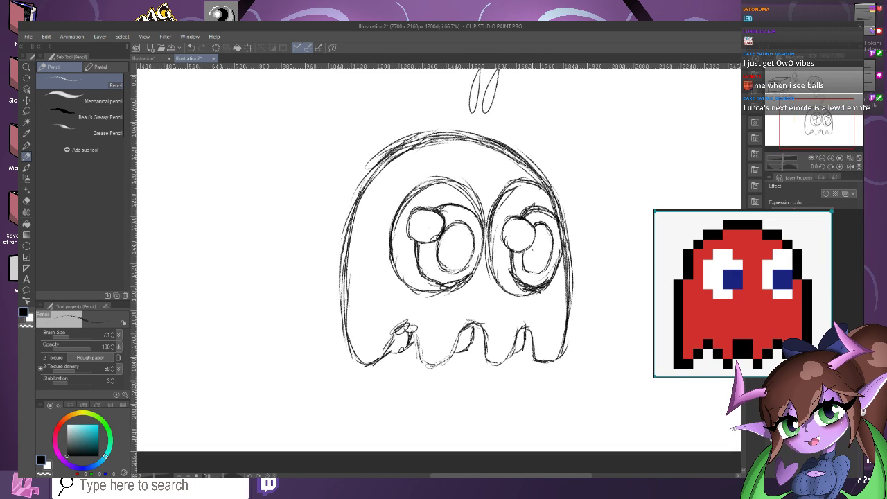
Shade both oval pupils with dense, slightly slanted pencil hatching.
scroll(531, 261, up, 3)
drag(554, 239, 540, 297)
mouse_move(549, 234)
mouse_down()
mouse_move(535, 297)
mouse_move(531, 284)
mouse_up()
drag(540, 225, 522, 290)
mouse_move(527, 250)
mouse_down()
mouse_move(519, 291)
mouse_move(516, 281)
mouse_up()
mouse_move(436, 249)
mouse_down()
mouse_move(424, 239)
mouse_move(410, 294)
mouse_move(400, 229)
mouse_move(392, 277)
mouse_move(410, 229)
mouse_move(424, 280)
mouse_move(435, 233)
mouse_up()
scroll(400, 240, down, 3)
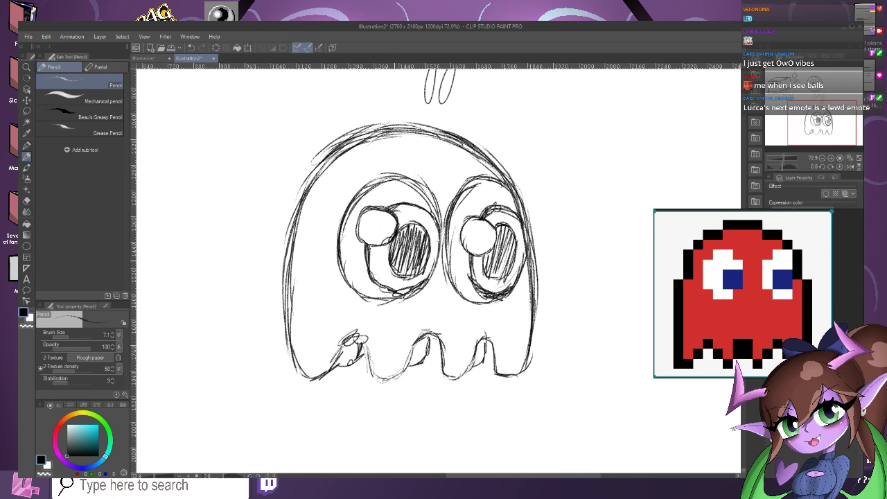
Draw a tiny curved smile below the gap between the ghost's eyes.
scroll(459, 261, up, 4)
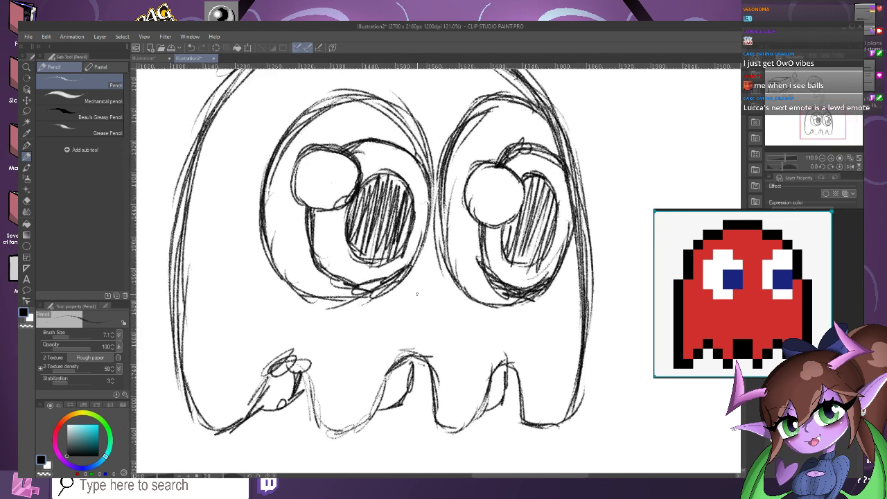
drag(422, 304, 441, 309)
scroll(415, 338, down, 5)
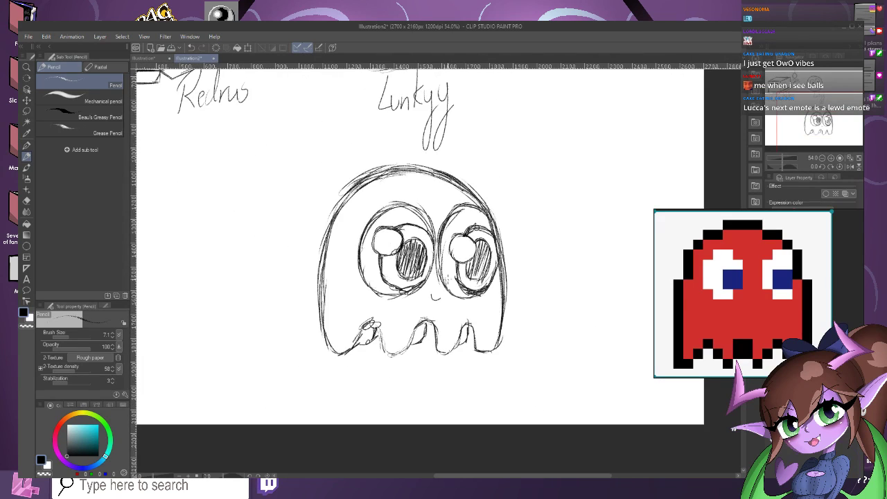
Examine the ghost's overall proportions and facial details from closer and farther away.
scroll(430, 263, up, 3)
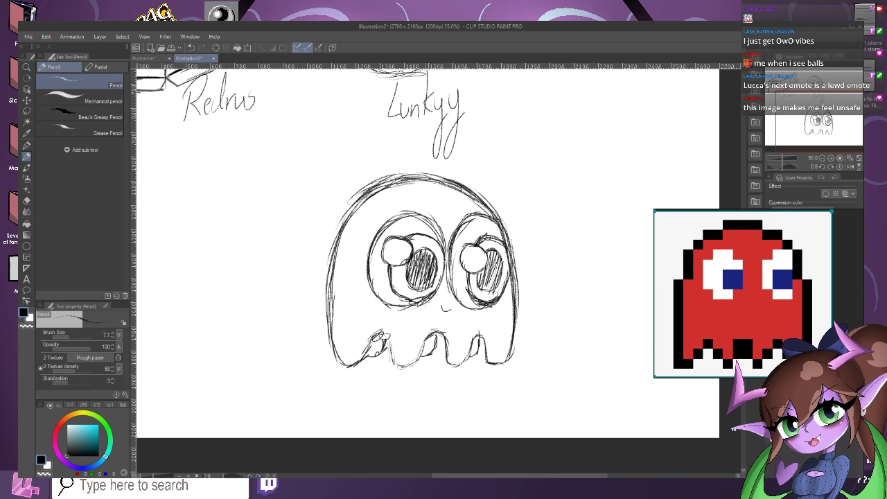
scroll(414, 232, up, 1)
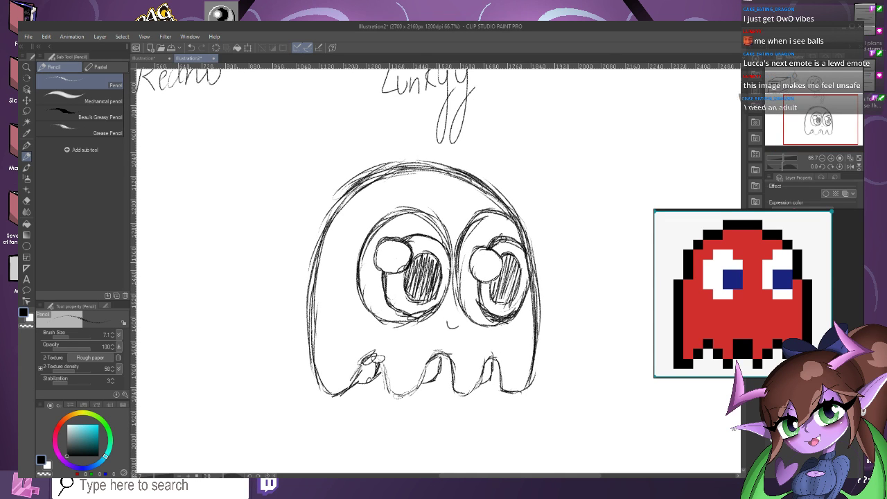
scroll(445, 263, down, 2)
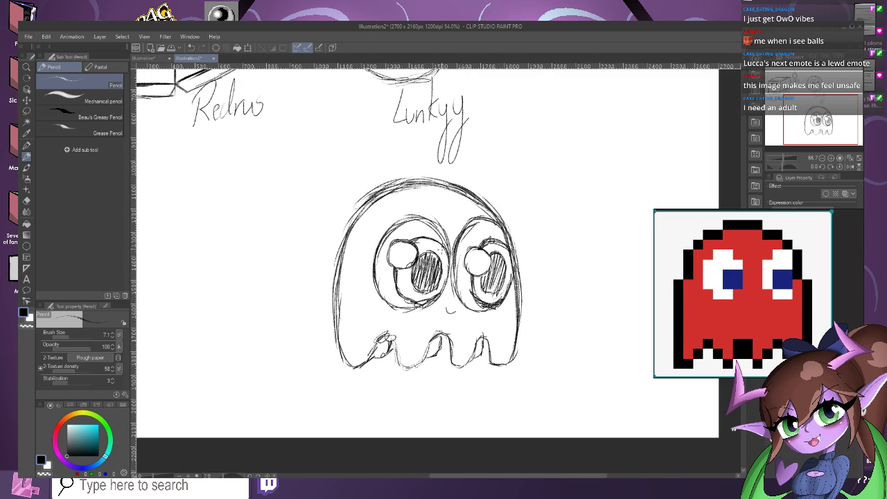
scroll(452, 292, up, 2)
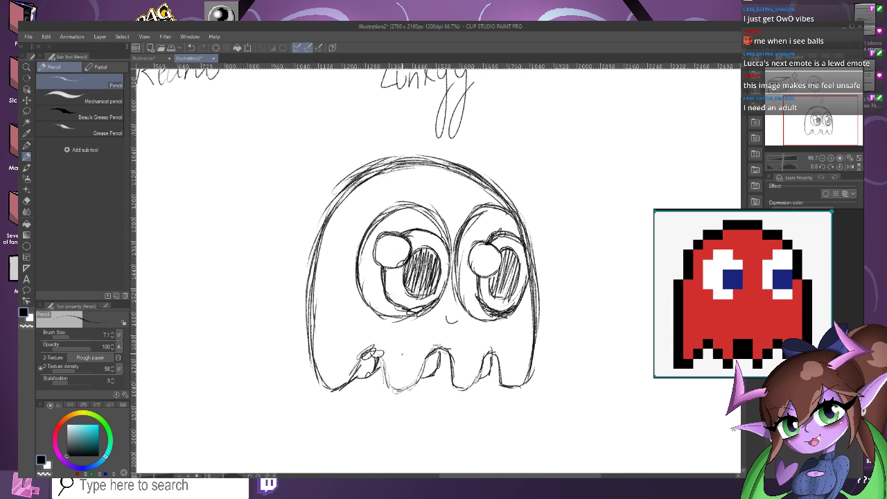
scroll(437, 258, up, 4)
scroll(459, 259, down, 3)
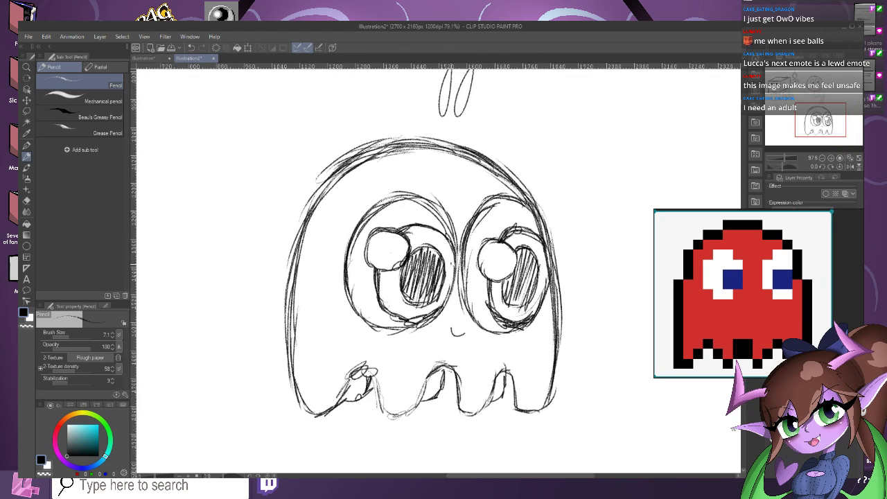
scroll(459, 260, up, 1)
scroll(424, 273, down, 1)
scroll(424, 277, up, 1)
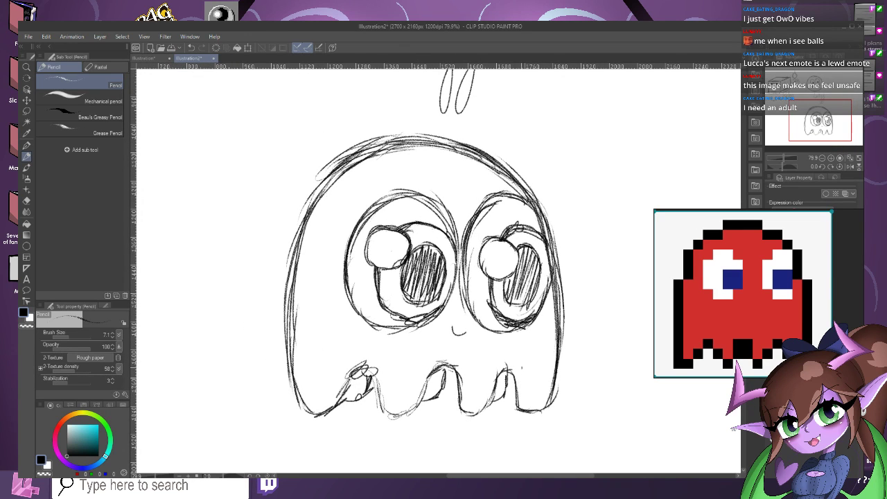
Handwrite "sussy" below the lower right corner of the ghost.
mouse_move(535, 427)
mouse_down()
mouse_move(530, 439)
mouse_move(547, 432)
mouse_move(546, 441)
mouse_move(578, 409)
mouse_move(582, 462)
mouse_up()
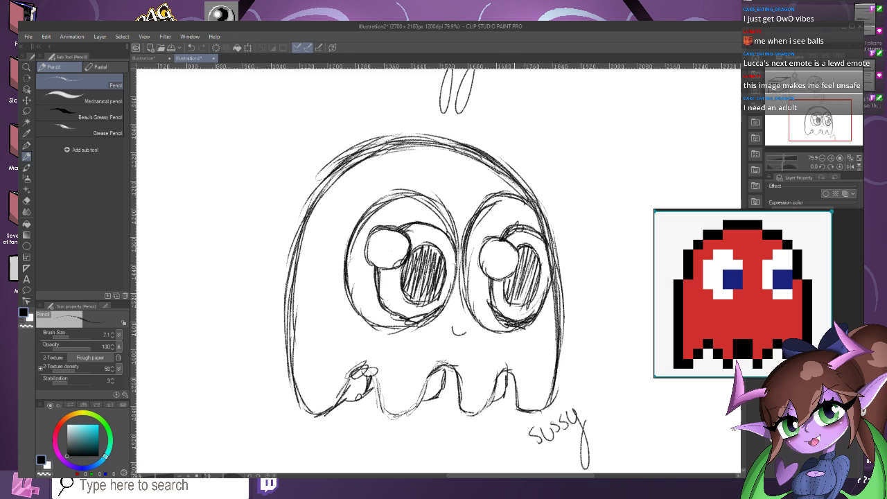
scroll(519, 304, down, 4)
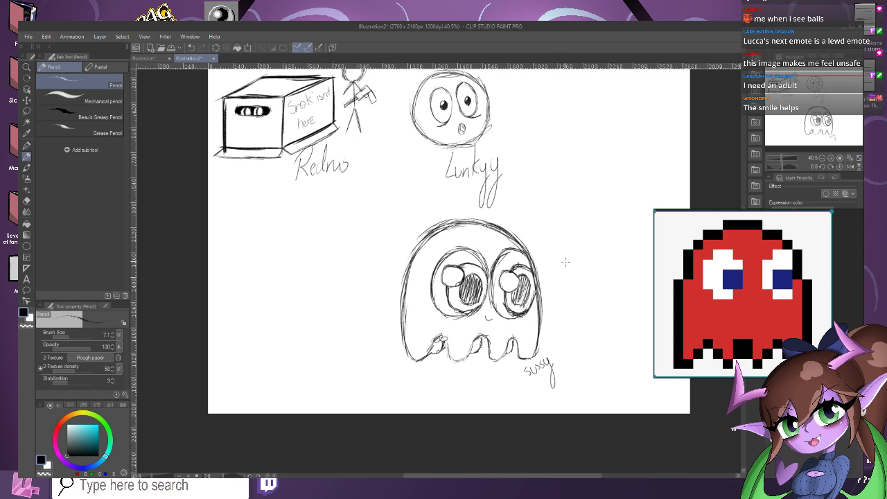
scroll(567, 330, up, 2)
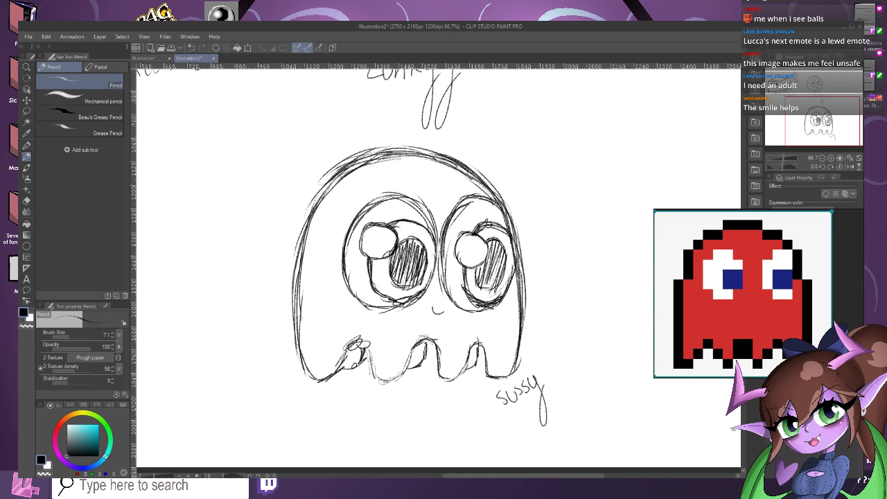
Undo the handwritten "sussy" caption and the ghost's small smile.
click(190, 48)
key(ctrl+z)
key(ctrl+z)
key(ctrl+z)
key(ctrl+z)
Draw puckered lips below the eyes: a teardrop shape tapering to the right with a small loop under its rounded end.
scroll(489, 374, up, 1)
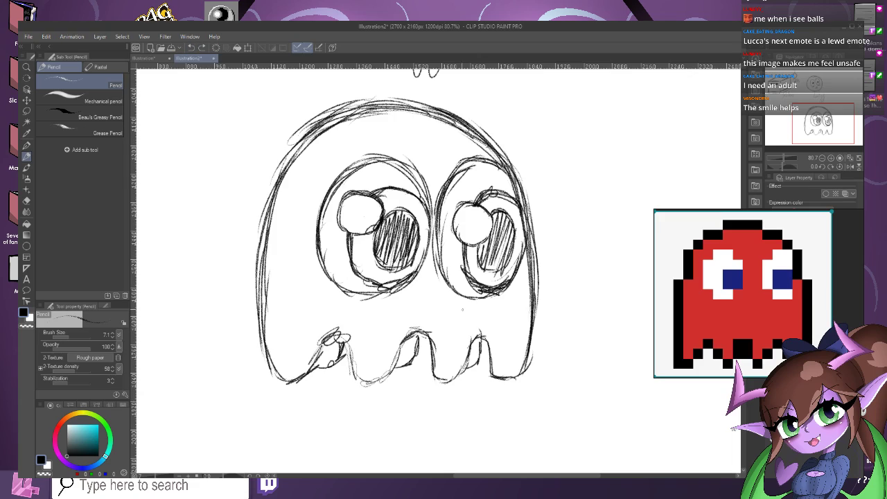
scroll(428, 292, up, 2)
scroll(429, 293, up, 3)
mouse_move(407, 306)
mouse_down()
mouse_move(460, 313)
mouse_move(367, 280)
mouse_move(363, 322)
mouse_move(393, 331)
mouse_move(454, 323)
mouse_up()
mouse_move(375, 325)
mouse_down()
mouse_move(371, 356)
mouse_move(355, 358)
mouse_move(353, 339)
mouse_move(370, 333)
mouse_up()
scroll(371, 323, down, 2)
scroll(374, 331, down, 2)
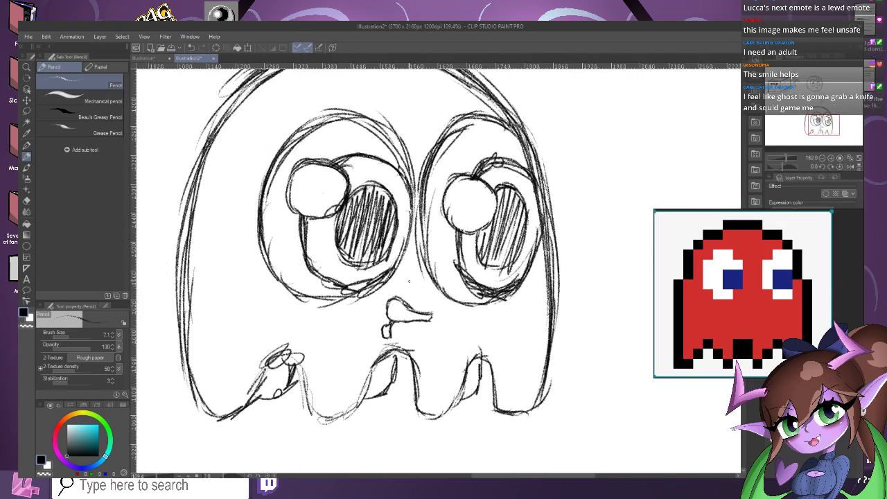
Undo the side of the mouth's small lower loop and redraw it as a fuller, rounder curve.
scroll(374, 332, up, 3)
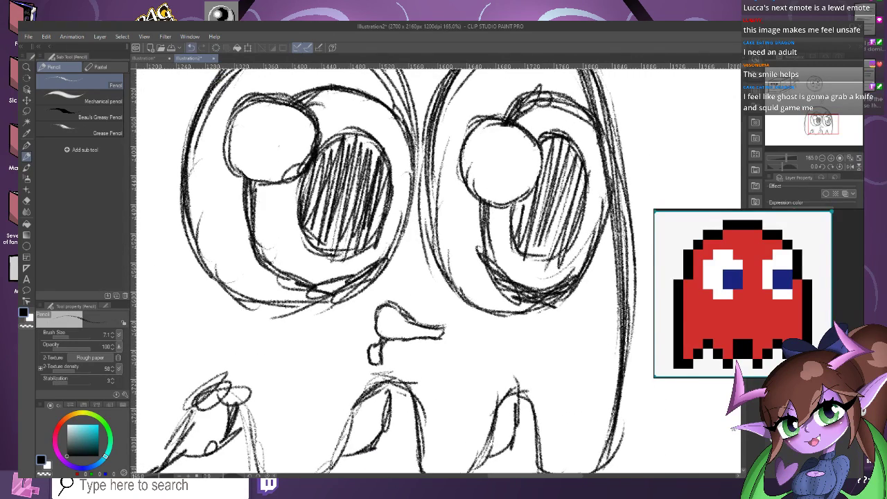
scroll(366, 347, up, 1)
scroll(391, 378, up, 1)
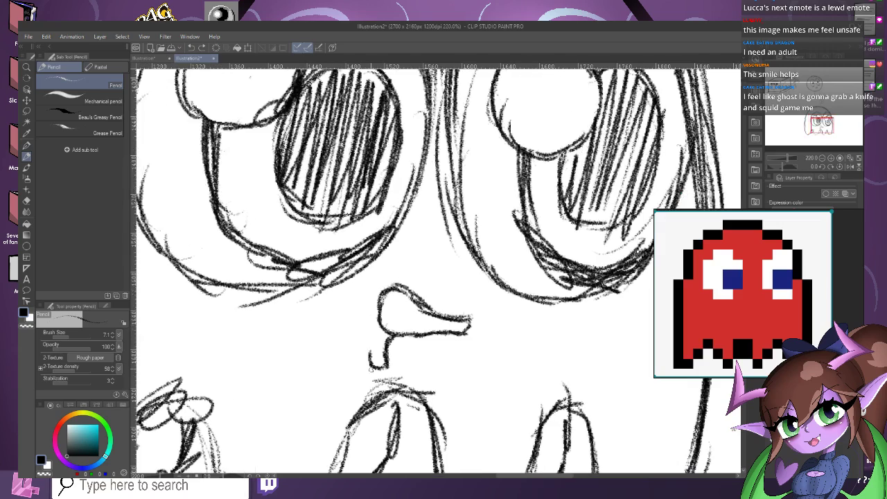
drag(369, 354, 374, 341)
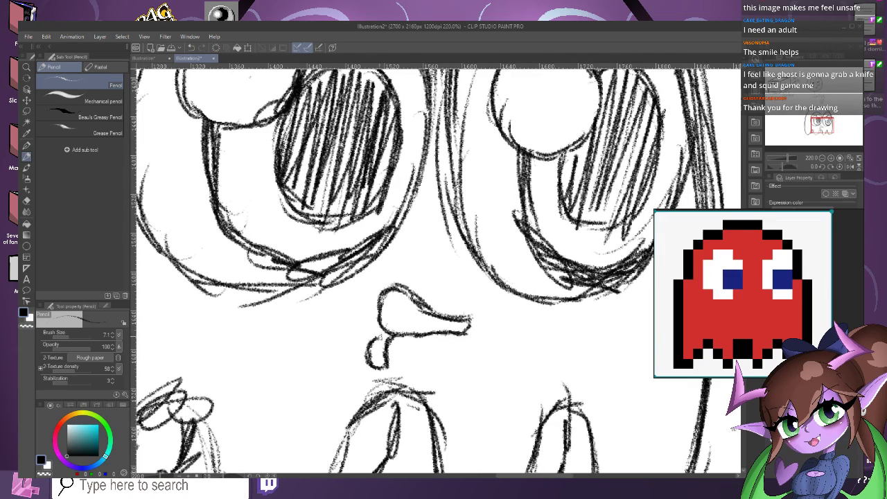
scroll(385, 336, down, 3)
scroll(416, 319, down, 3)
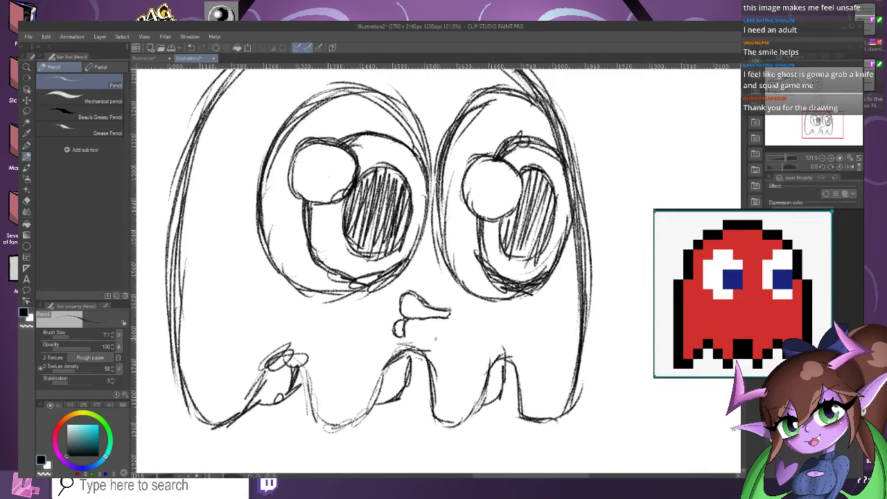
scroll(419, 326, up, 1)
scroll(444, 339, up, 1)
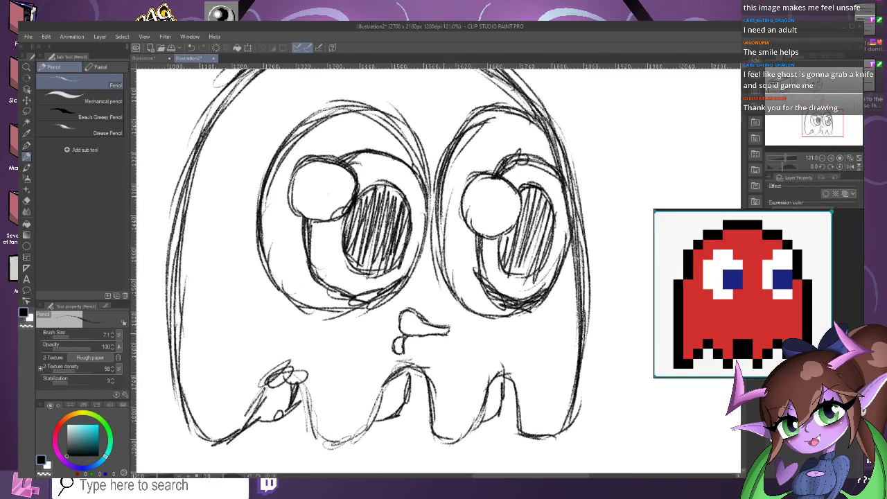
Erase the pointed end of the ghost's upper lip and redraw it in pencil as a sloping, tapered tip.
click(27, 201)
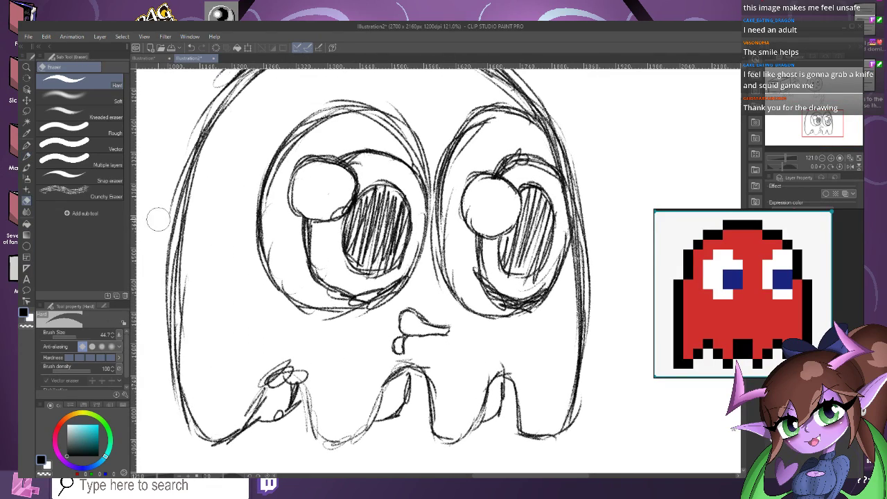
scroll(433, 350, up, 1)
scroll(437, 333, up, 1)
drag(445, 316, 447, 327)
click(26, 156)
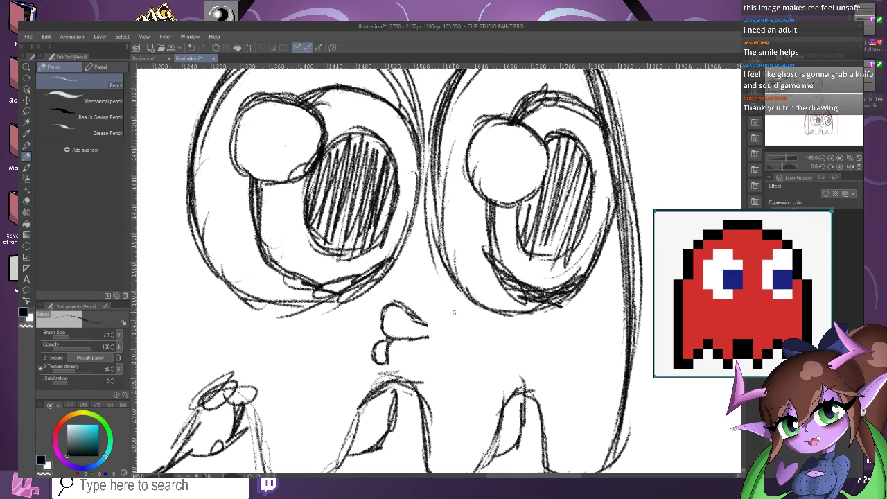
scroll(404, 326, up, 1)
drag(402, 303, 447, 335)
scroll(416, 276, down, 1)
scroll(416, 276, down, 2)
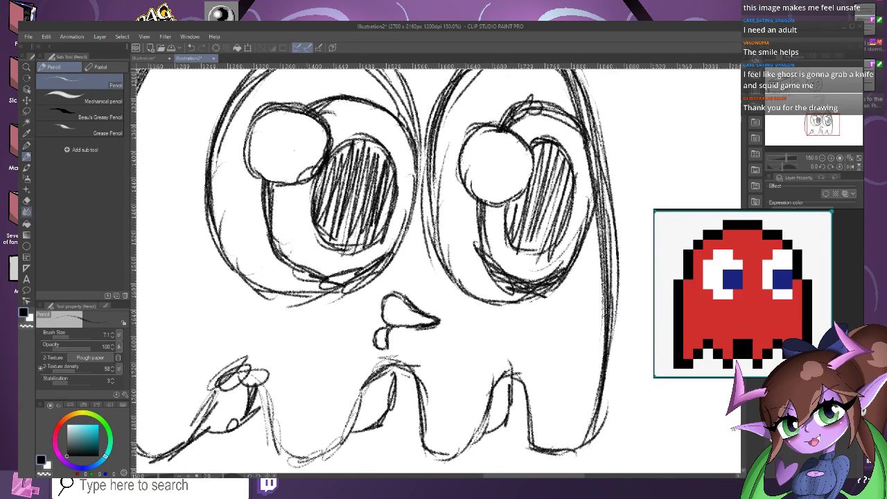
Erase the rounded end of the upper lip and redraw it in pencil as a smooth closed curve.
key(e)
scroll(364, 291, up, 3)
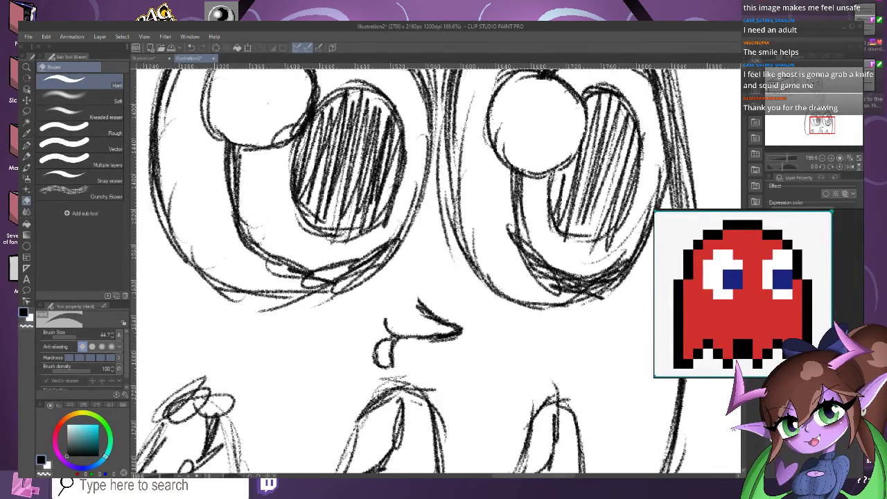
click(27, 156)
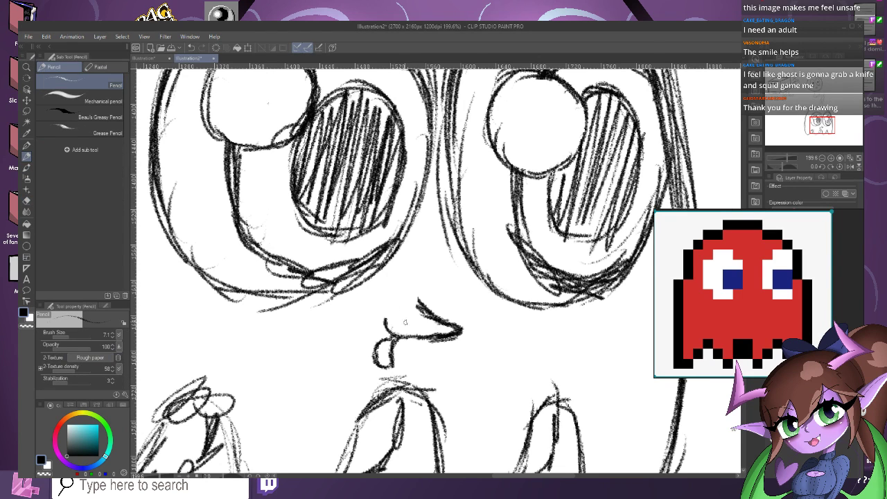
scroll(420, 325, up, 1)
mouse_move(424, 309)
mouse_down()
mouse_move(394, 280)
mouse_move(382, 281)
mouse_move(375, 299)
mouse_move(382, 330)
mouse_up()
scroll(414, 321, down, 3)
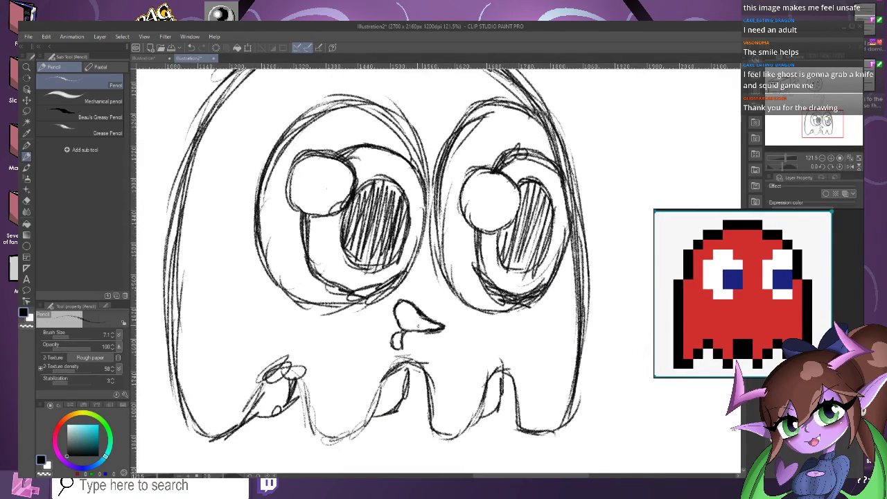
scroll(413, 321, down, 4)
scroll(413, 321, up, 2)
scroll(414, 321, down, 1)
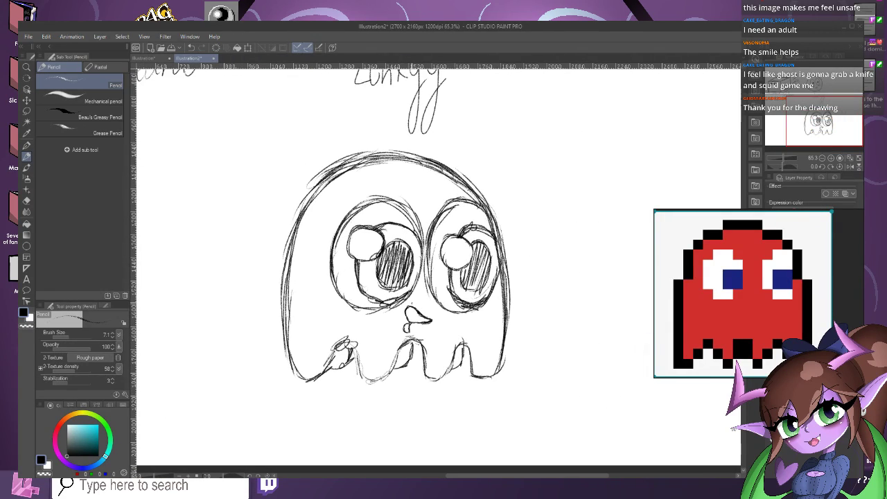
drag(399, 310, 412, 297)
key(ctrl+z)
Handwrite the viewer's username below the ghost's lower right corner, slanting upward.
scroll(413, 321, down, 3)
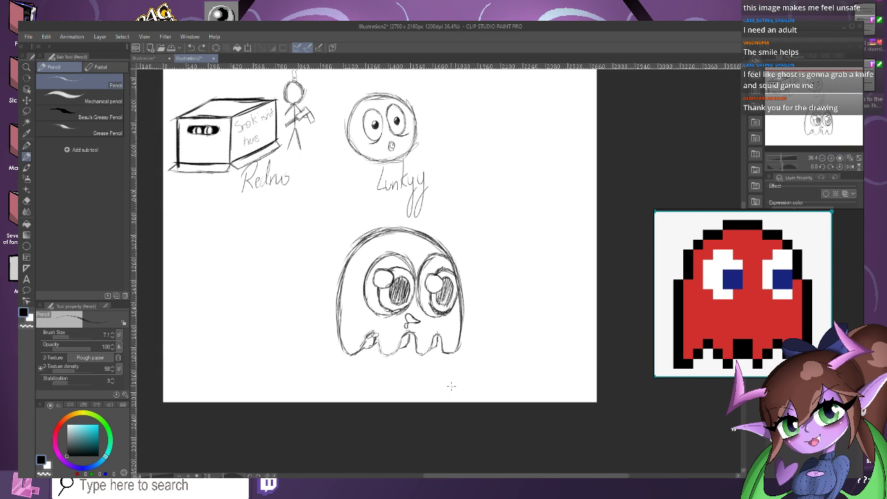
scroll(447, 386, up, 1)
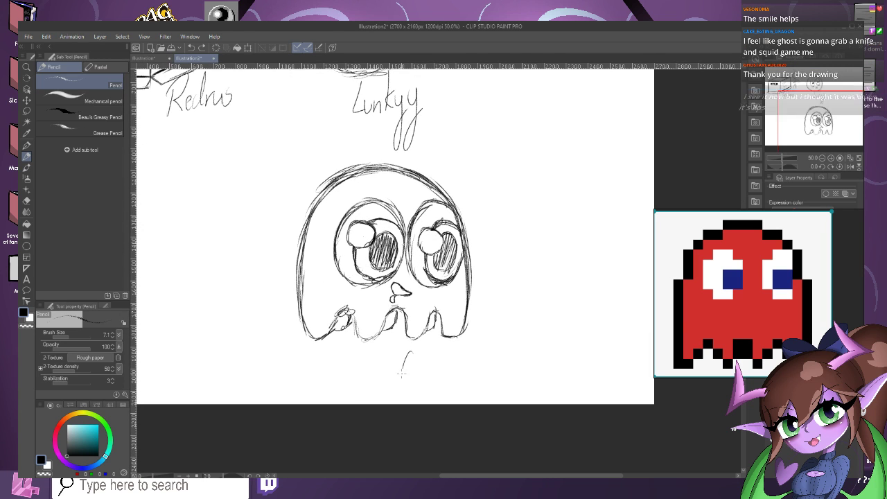
mouse_move(417, 361)
mouse_down()
mouse_move(414, 375)
mouse_move(427, 378)
mouse_up()
drag(433, 366, 440, 373)
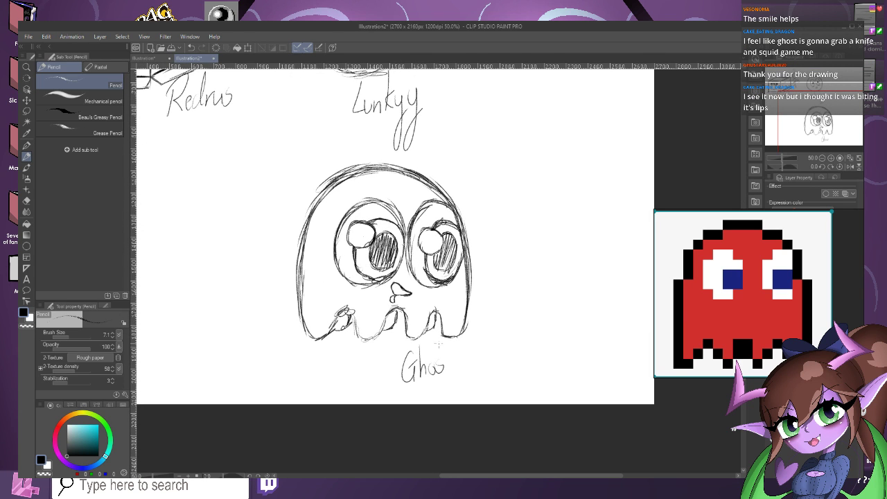
drag(443, 342, 442, 371)
mouse_move(439, 359)
mouse_down()
mouse_move(451, 357)
mouse_move(448, 374)
mouse_move(458, 353)
mouse_move(469, 366)
mouse_move(478, 362)
mouse_up()
scroll(450, 360, up, 2)
mouse_move(488, 355)
mouse_down()
mouse_move(485, 309)
mouse_move(506, 340)
mouse_up()
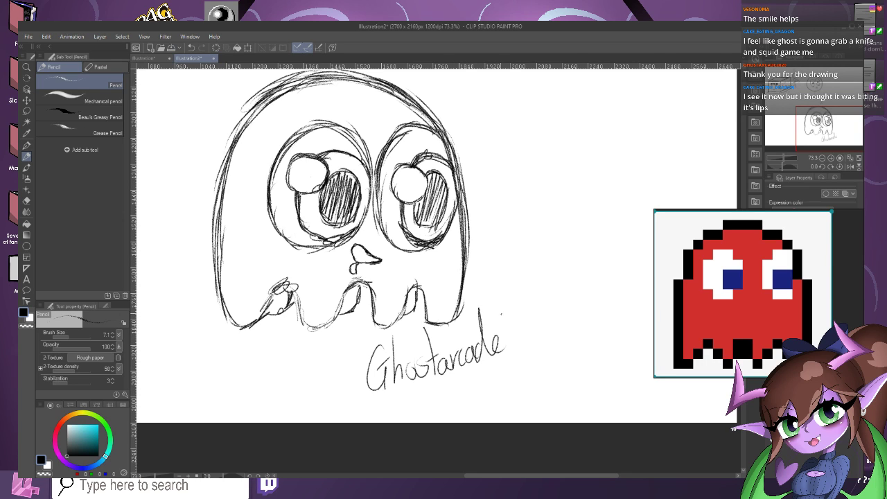
drag(501, 317, 515, 346)
drag(523, 309, 538, 339)
drag(547, 300, 546, 302)
scroll(501, 299, down, 3)
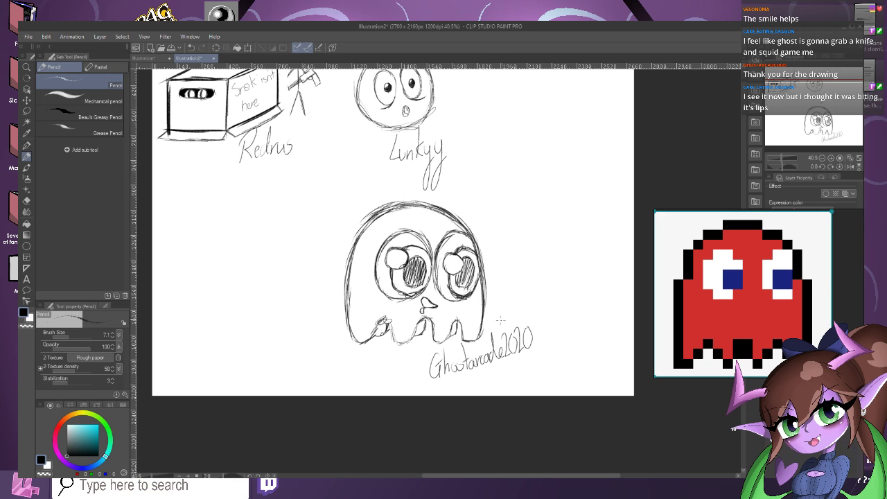
Set the pencil brush size to 2.0 and sketch a small oval highlight inside the lower lip's loop.
scroll(469, 298, up, 5)
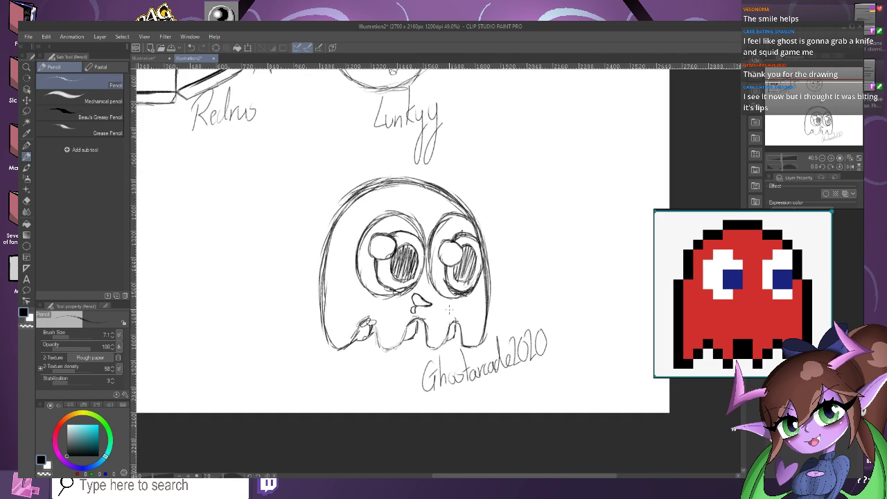
scroll(415, 312, up, 2)
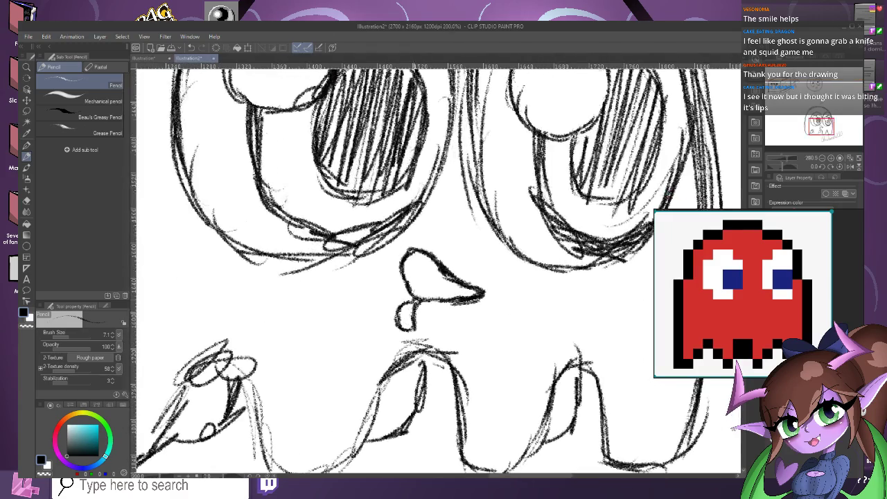
click(63, 337)
scroll(407, 313, up, 2)
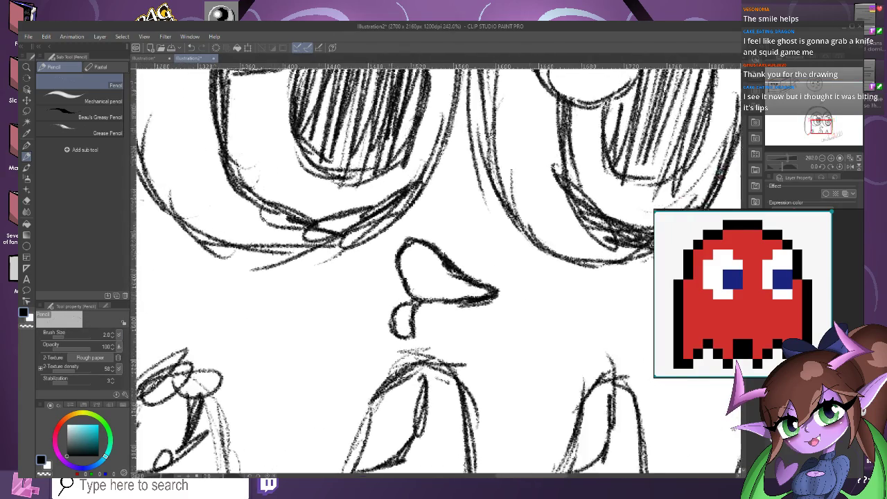
mouse_move(407, 315)
mouse_down()
mouse_move(409, 306)
mouse_move(400, 320)
mouse_up()
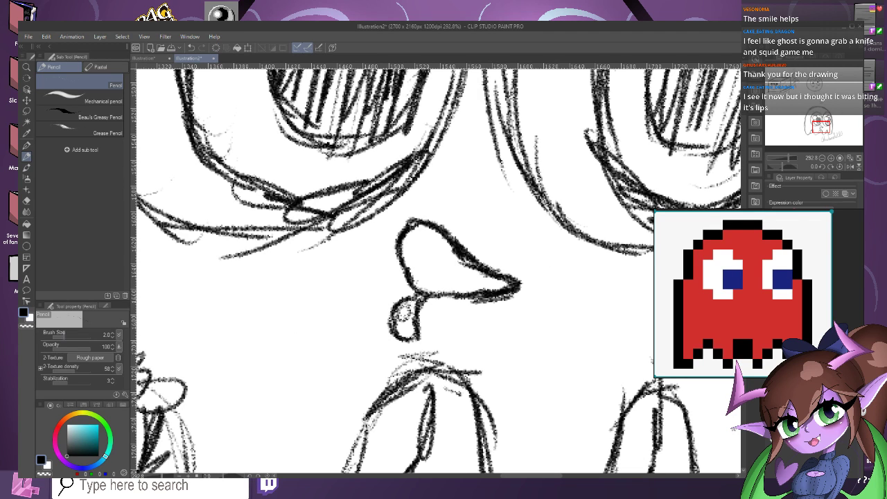
Set the pencil brush size to 5.0 and draw a diagonal line across the upper lip toward its pointed tip.
key(bracketright)
key(bracketright)
key(bracketright)
key(bracketright)
key(bracketleft)
key(bracketleft)
key(bracketleft)
key(bracketleft)
drag(405, 234, 525, 303)
key(ctrl+z)
key(ctrl+z)
drag(405, 238, 511, 290)
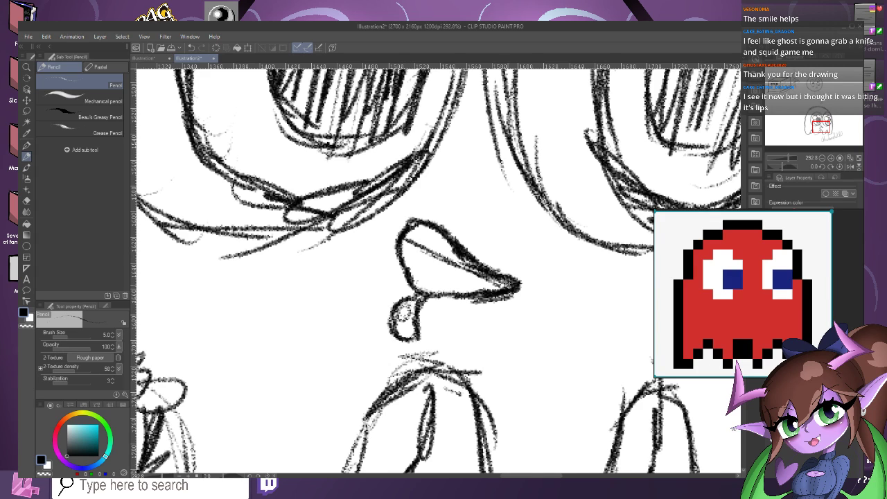
Scale down the ghost with its caption and move it up into the row of doodles, to the right of the round-faced ball.
scroll(451, 312, down, 3)
scroll(451, 311, down, 3)
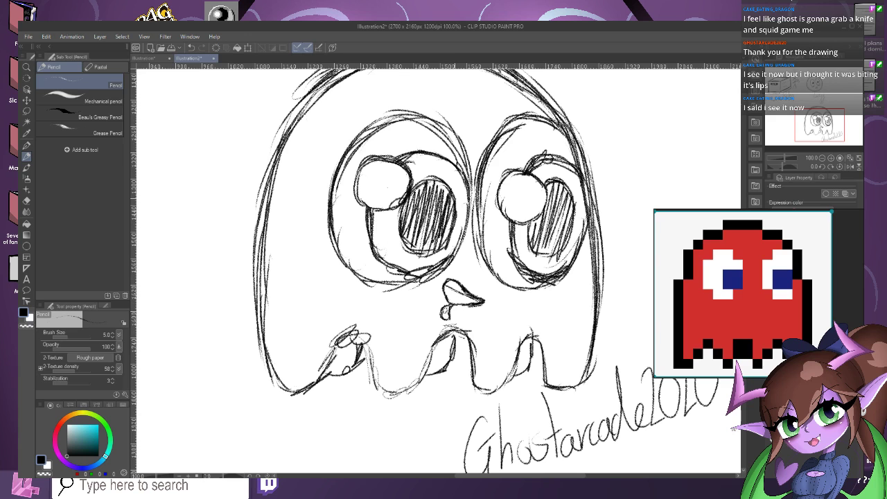
scroll(436, 270, down, 4)
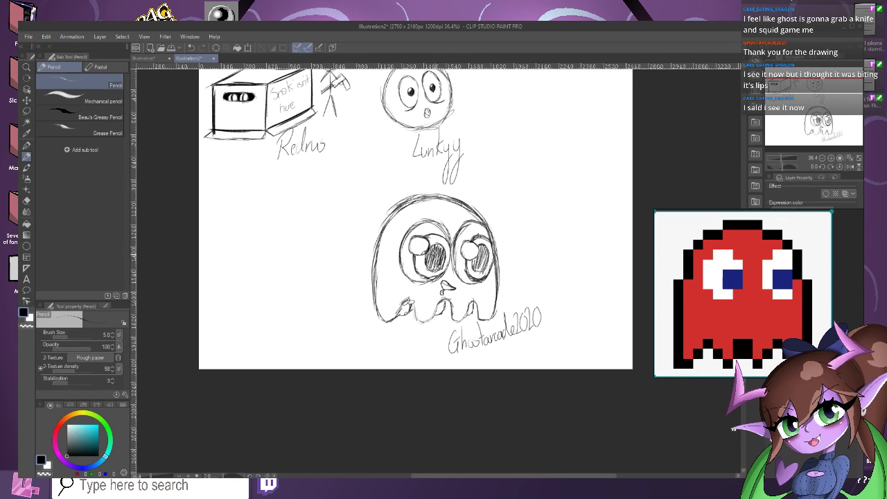
scroll(451, 315, up, 3)
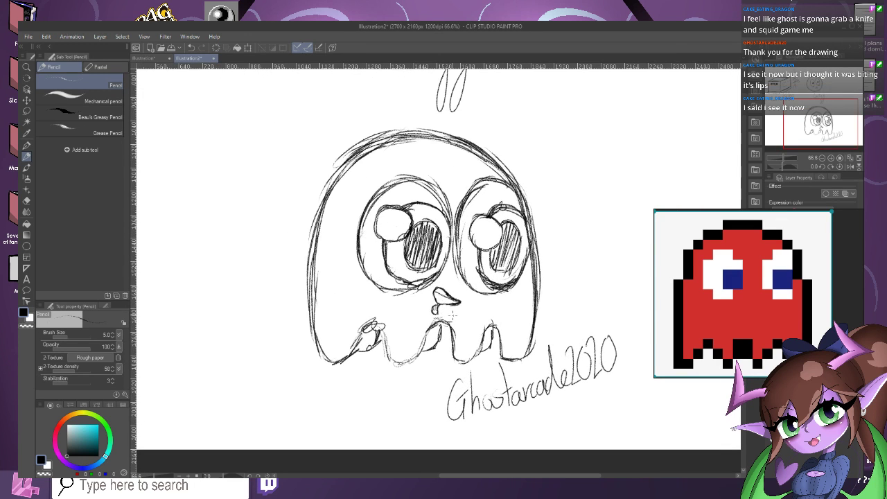
scroll(451, 314, down, 2)
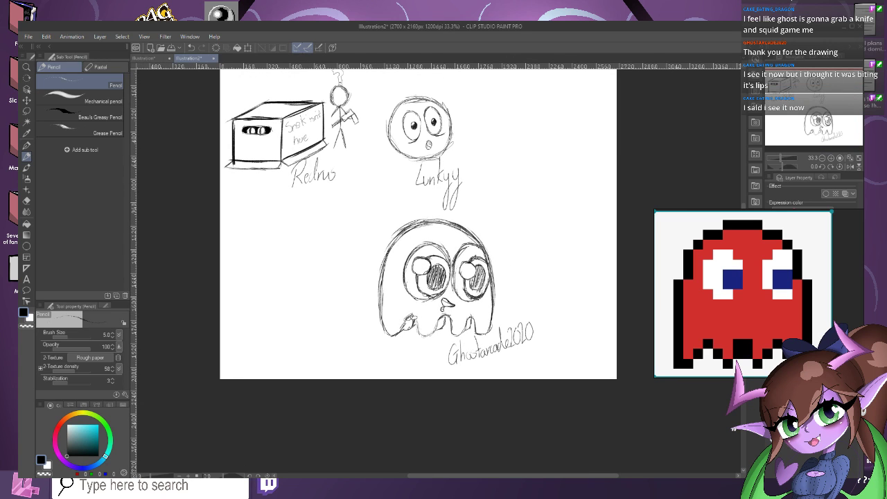
key(ctrl+t)
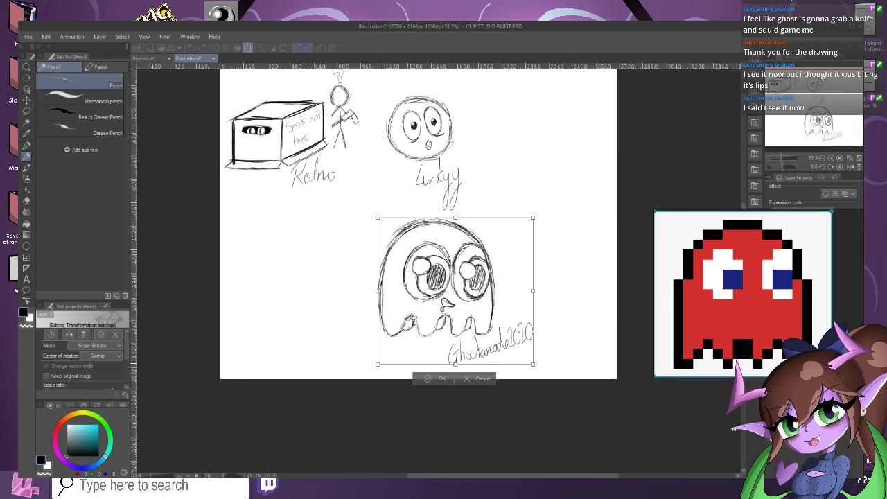
drag(378, 364, 422, 323)
mouse_move(461, 270)
mouse_down()
mouse_move(544, 176)
mouse_move(525, 141)
mouse_up()
drag(486, 193, 490, 190)
drag(524, 141, 528, 143)
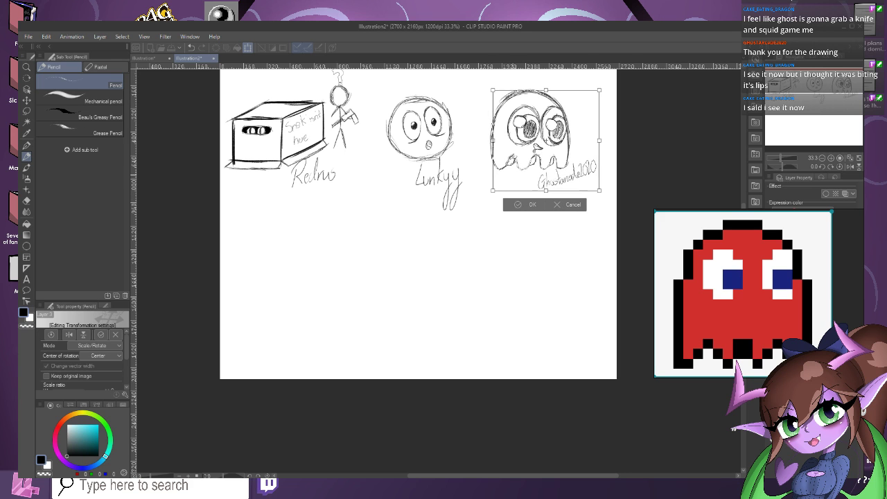
key(Return)
scroll(483, 279, down, 2)
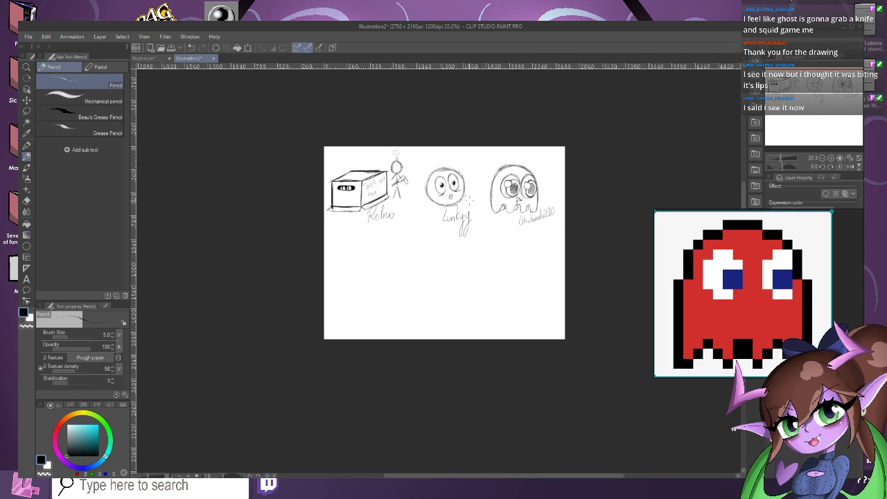
scroll(462, 172, up, 3)
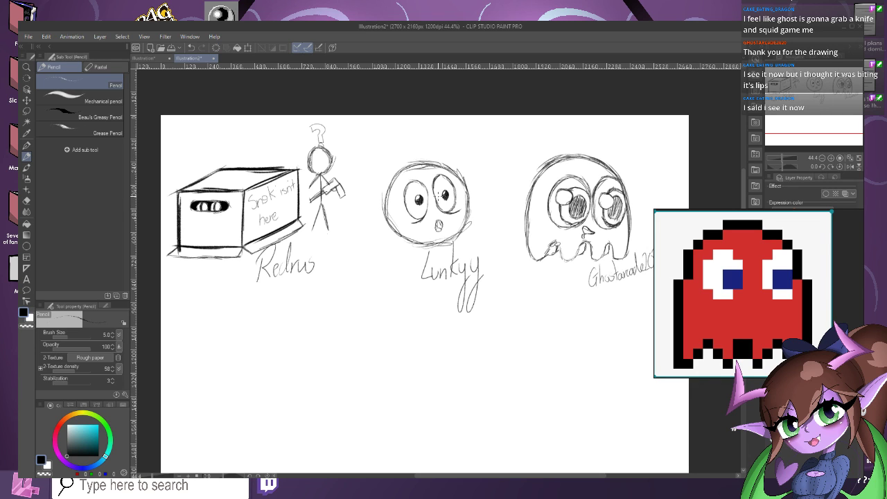
Move the ghost reference image clear of the layer list, and look briefly at the other open illustration before returning.
drag(743, 294, 844, 131)
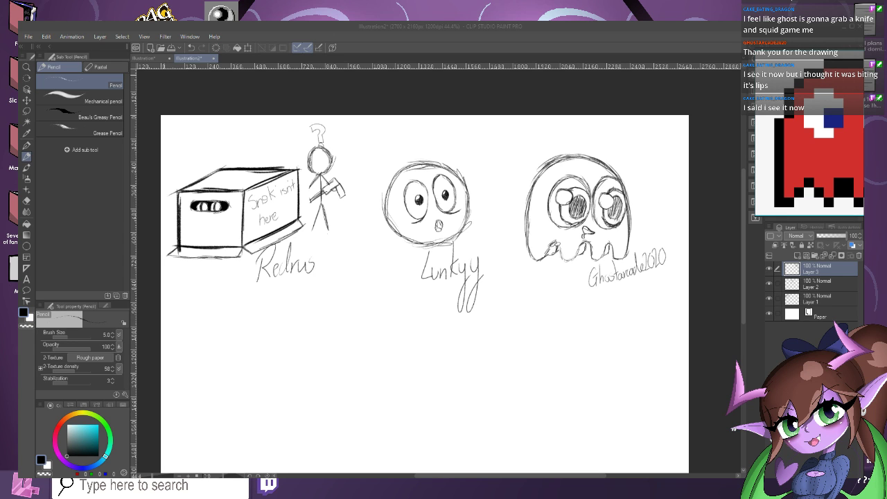
click(149, 58)
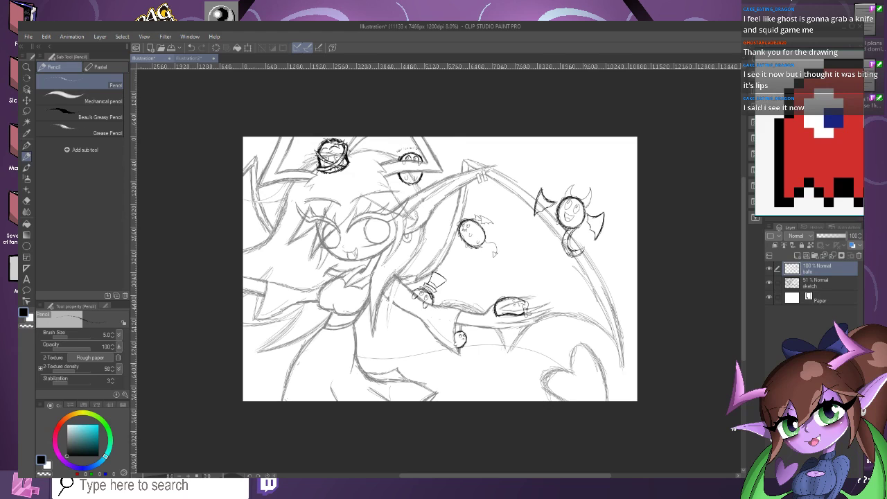
click(191, 58)
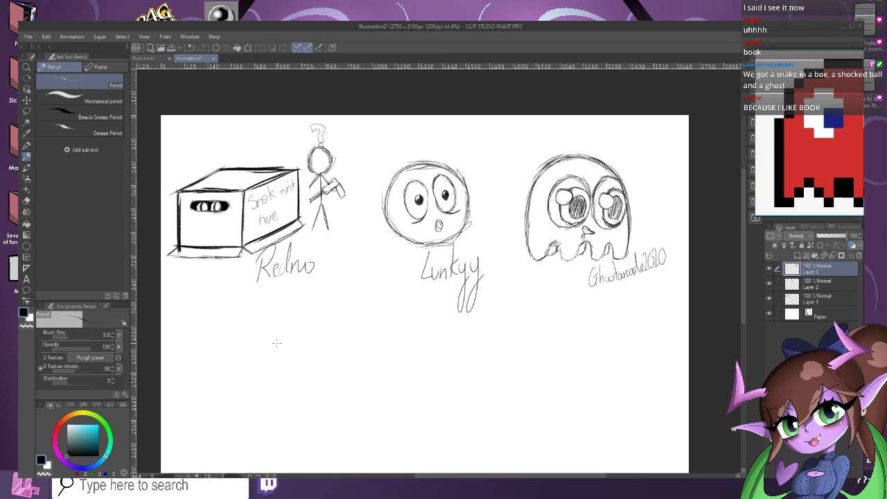
Add a new raster layer above the ghost's layer with Color expression and Normal blending.
scroll(512, 307, down, 1)
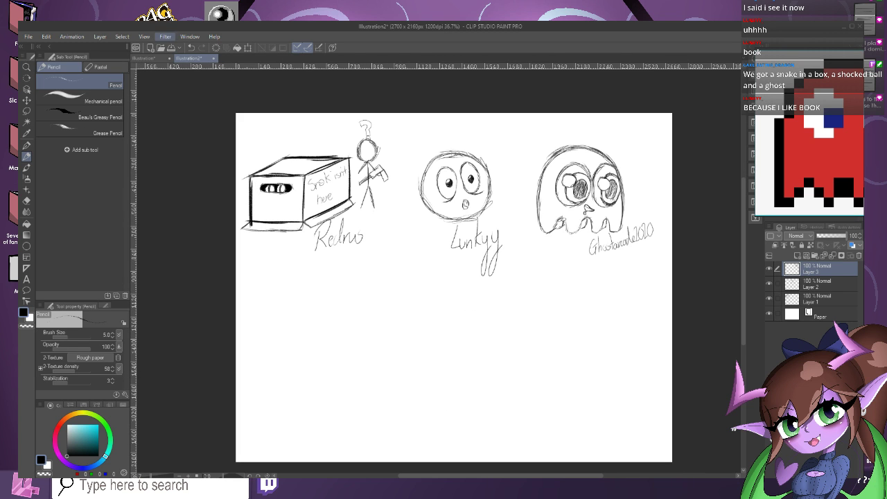
click(100, 36)
click(258, 59)
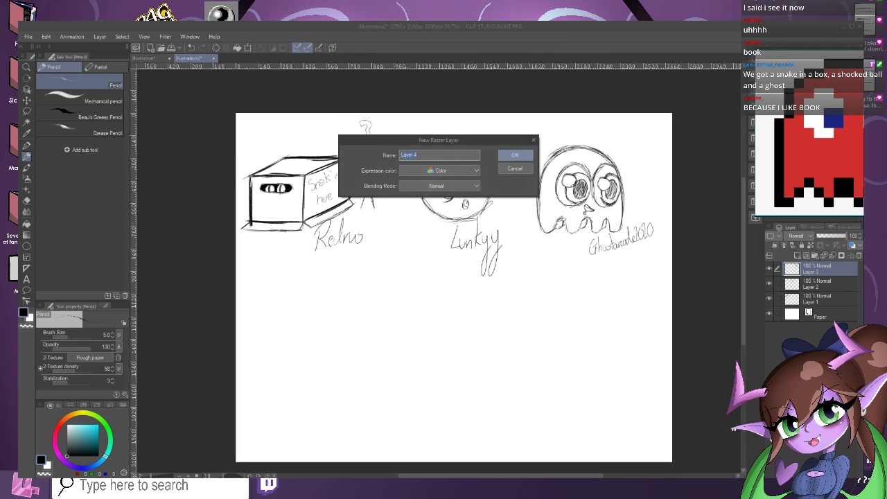
click(514, 154)
Sketch a slanted parallelogram with doubled pencil strokes in the empty area below the round-faced ball.
scroll(444, 411, up, 1)
scroll(488, 327, up, 2)
drag(527, 310, 431, 390)
mouse_move(530, 309)
mouse_down()
mouse_move(474, 305)
mouse_move(538, 306)
mouse_move(438, 307)
mouse_up()
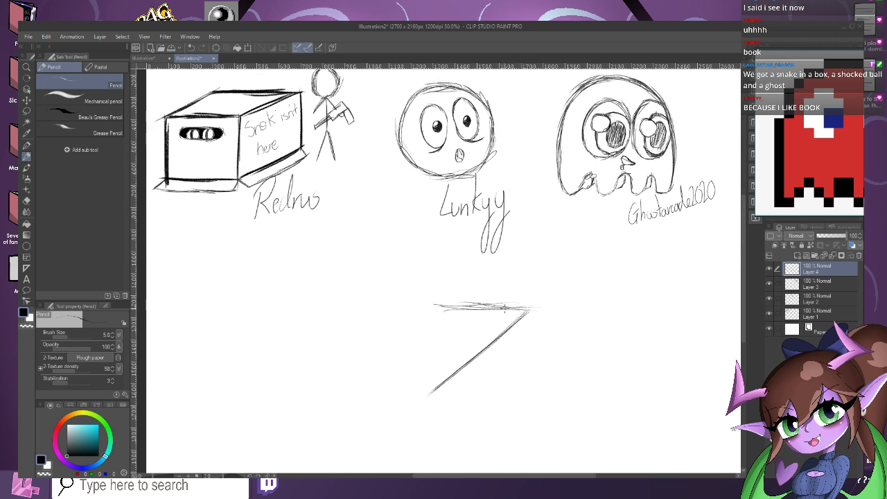
drag(493, 308, 426, 305)
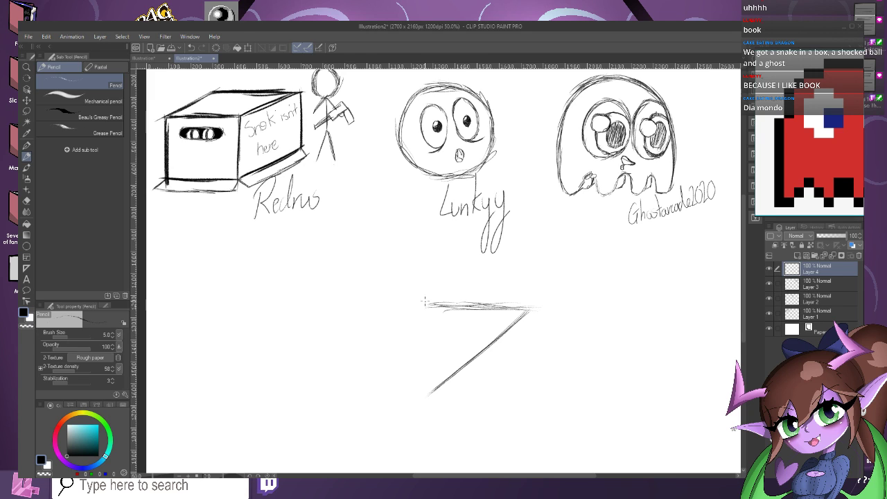
drag(437, 305, 355, 379)
drag(435, 307, 352, 383)
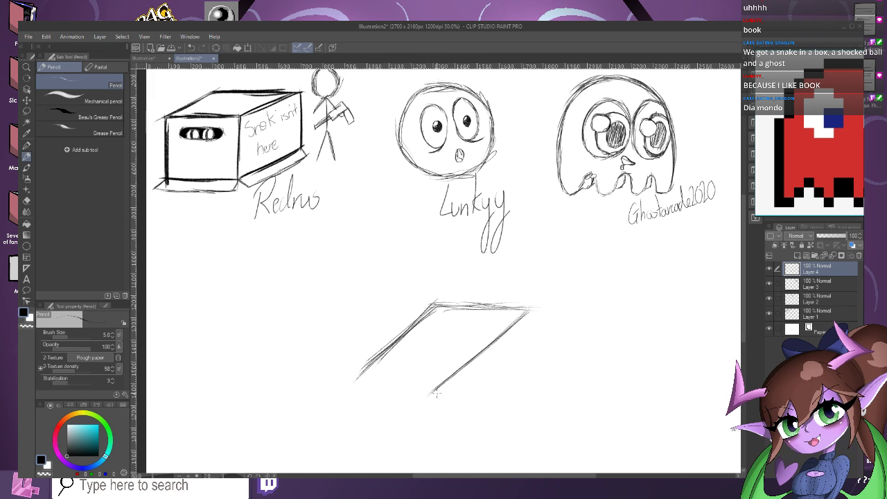
drag(435, 392, 358, 394)
drag(388, 346, 350, 395)
drag(412, 392, 367, 389)
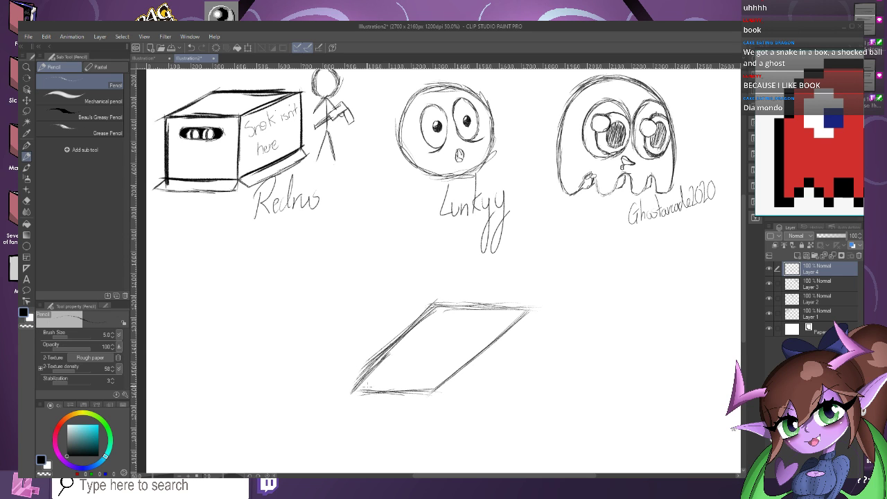
scroll(544, 283, up, 2)
scroll(544, 325, down, 2)
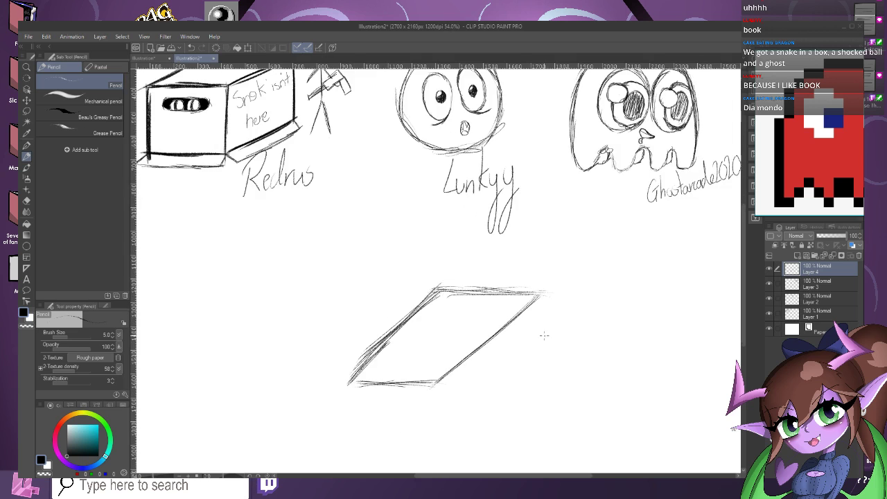
Sketch the book's thickness with a right side face and a front face below the slanted parallelogram cover.
scroll(539, 277, up, 1)
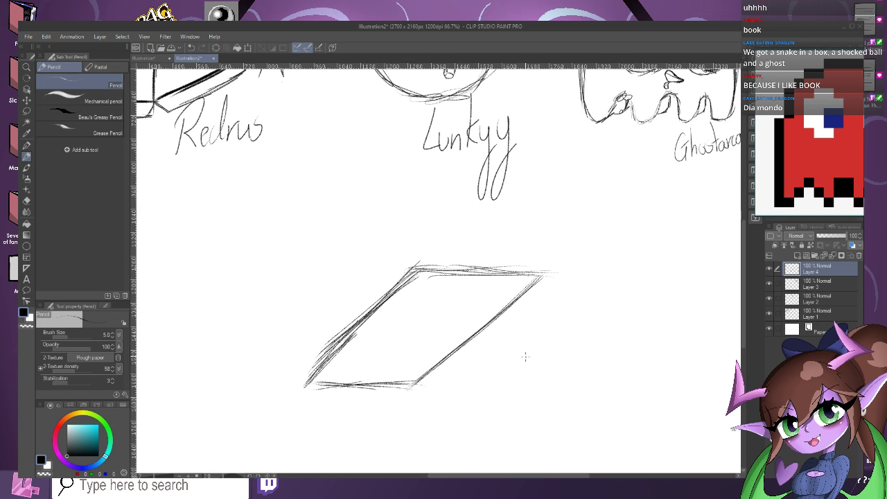
mouse_move(541, 276)
mouse_down()
mouse_move(539, 294)
mouse_move(479, 343)
mouse_up()
drag(516, 307, 431, 385)
mouse_move(473, 348)
mouse_down()
mouse_move(426, 388)
mouse_move(404, 384)
mouse_up()
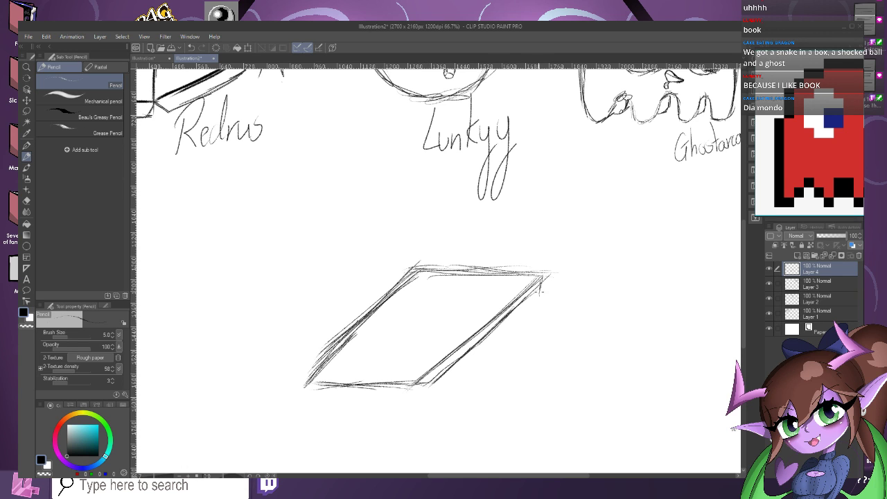
mouse_move(541, 285)
mouse_down()
mouse_move(537, 309)
mouse_move(477, 364)
mouse_up()
drag(535, 310, 463, 378)
mouse_move(513, 324)
mouse_down()
mouse_move(462, 377)
mouse_move(486, 364)
mouse_move(481, 357)
mouse_move(432, 405)
mouse_up()
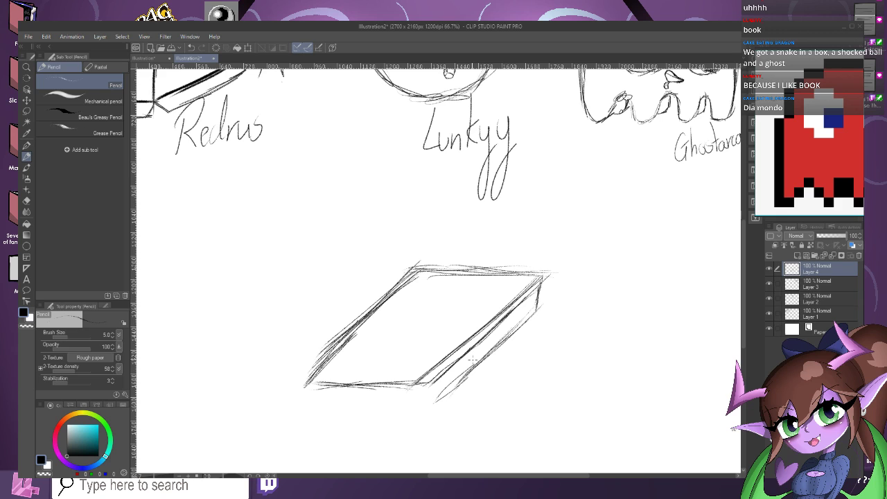
mouse_move(479, 359)
mouse_down()
mouse_move(425, 414)
mouse_move(438, 404)
mouse_move(370, 416)
mouse_up()
drag(426, 409, 309, 413)
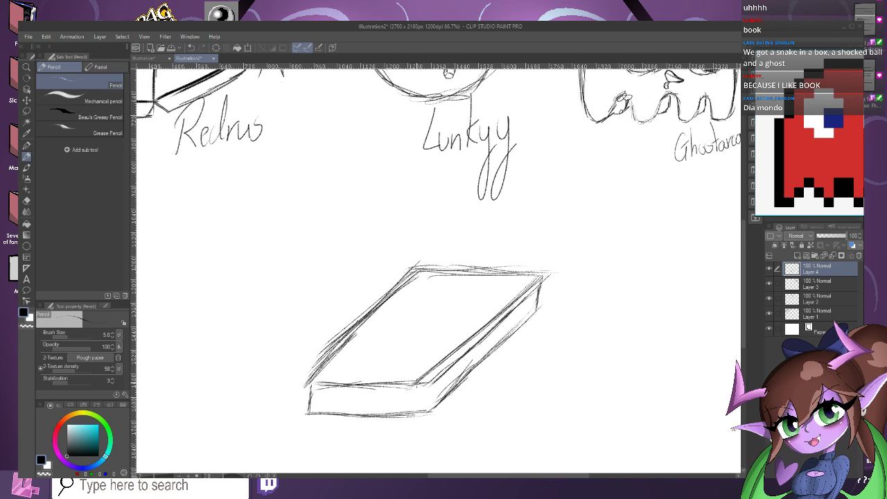
Add page lines along the book's front and right faces, and double its lower edges and front-left corner edge.
mouse_move(535, 301)
mouse_down()
mouse_move(439, 389)
mouse_move(368, 406)
mouse_move(312, 395)
mouse_up()
scroll(464, 322, down, 1)
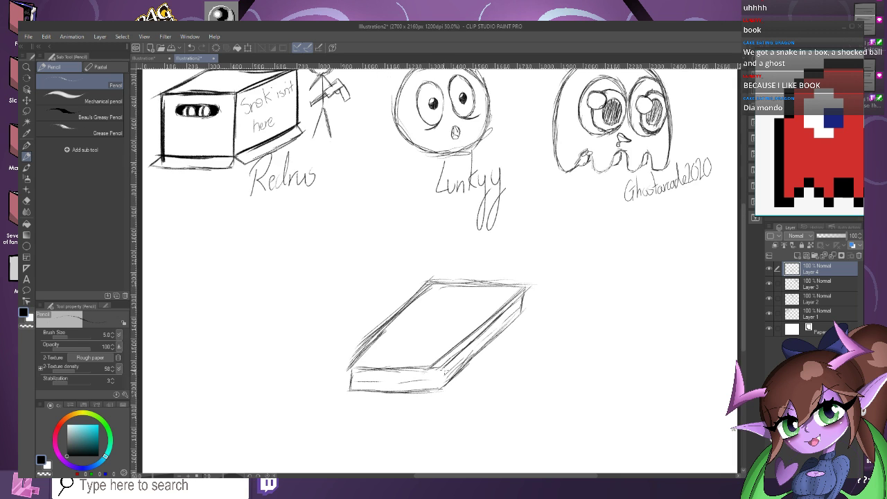
scroll(461, 355, up, 2)
mouse_move(548, 294)
mouse_down()
mouse_move(549, 306)
mouse_move(547, 291)
mouse_move(433, 416)
mouse_move(291, 413)
mouse_move(295, 404)
mouse_up()
scroll(258, 408, up, 2)
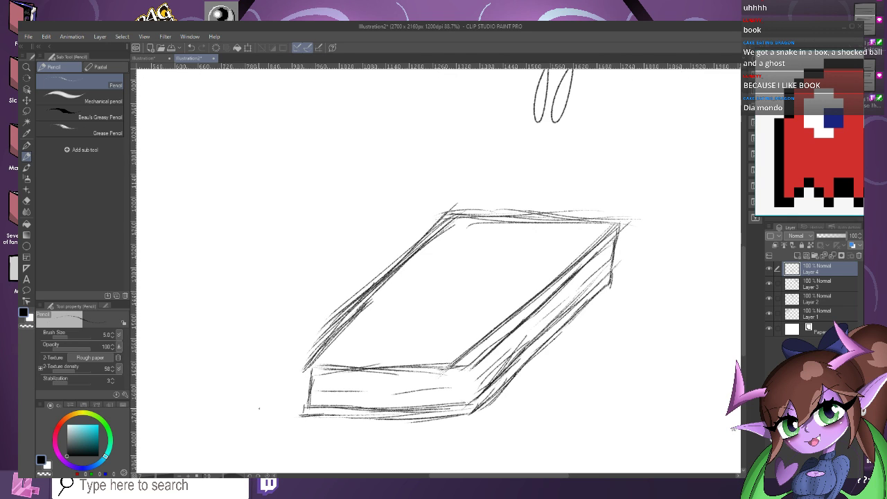
drag(304, 373, 300, 426)
scroll(409, 310, down, 3)
scroll(382, 330, up, 3)
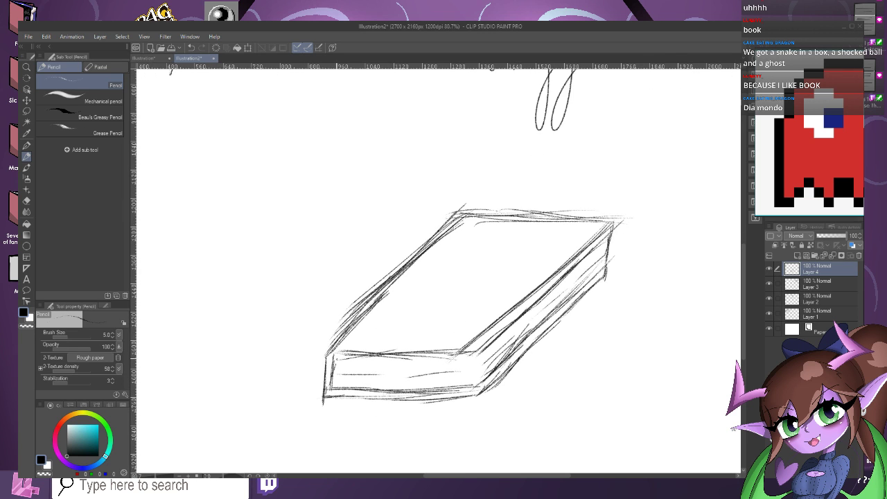
scroll(395, 273, down, 3)
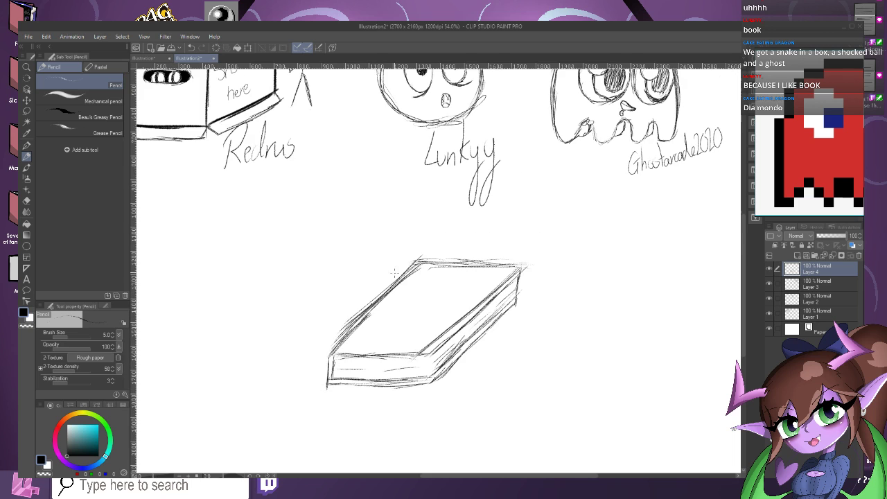
scroll(418, 246, up, 1)
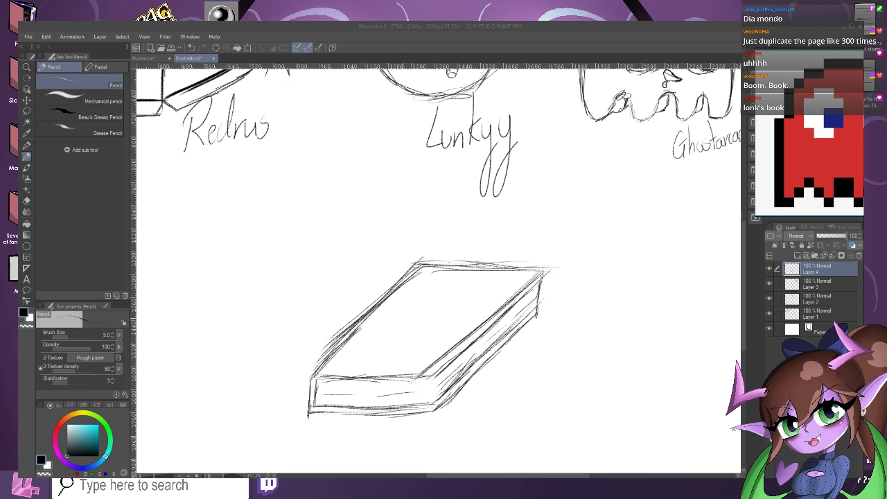
Handwrite "Lonk's" across the upper part of the book cover, slanted to follow the cover's perspective.
scroll(430, 263, up, 2)
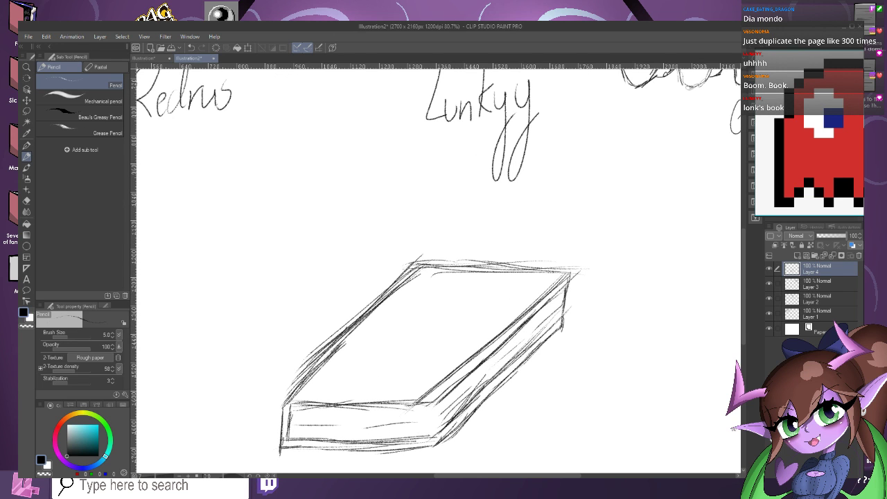
scroll(429, 363, up, 2)
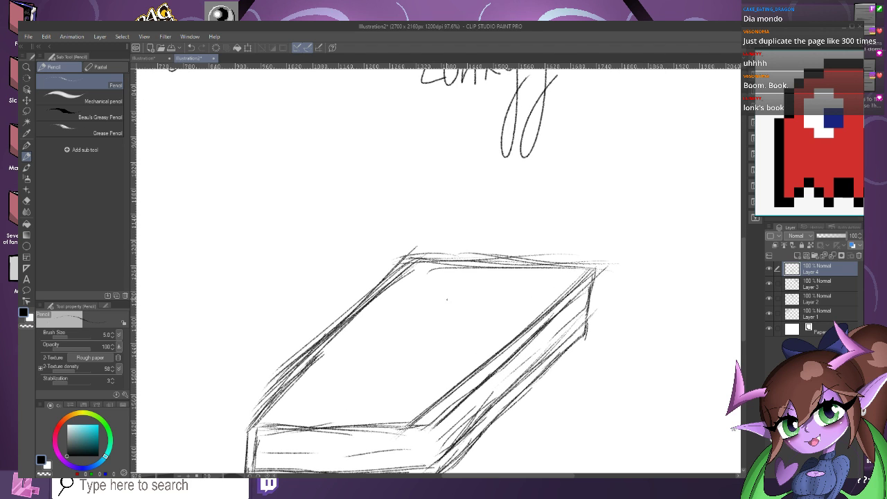
mouse_move(419, 283)
mouse_down()
mouse_move(396, 345)
mouse_move(398, 330)
mouse_up()
key(ctrl+z)
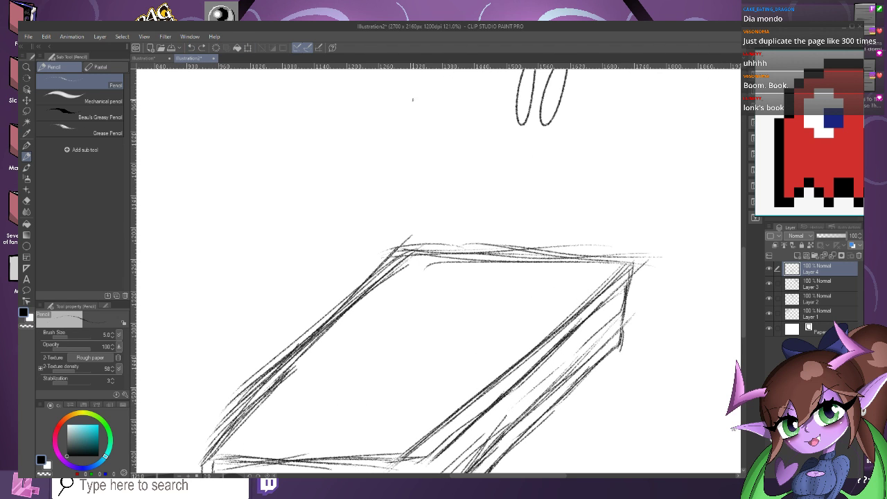
scroll(368, 300, down, 1)
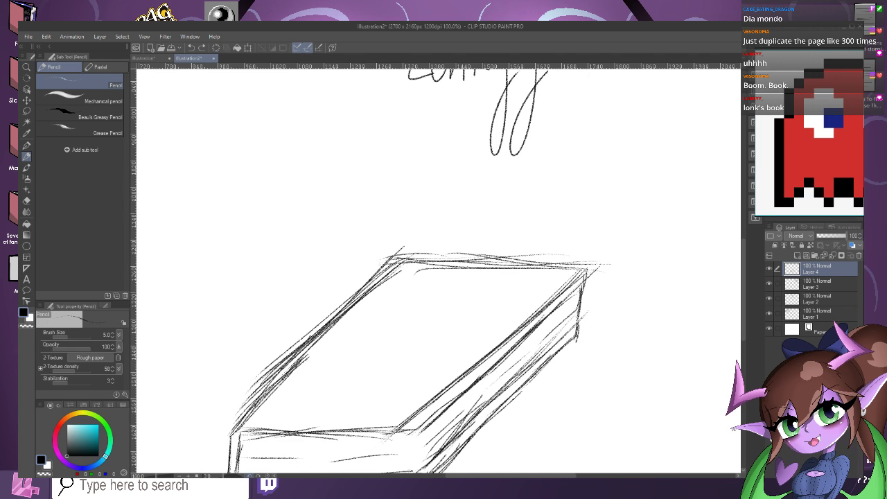
key(minus)
key(minus)
key(minus)
key(minus)
key(minus)
key(minus)
scroll(449, 390, up, 2)
scroll(417, 286, up, 1)
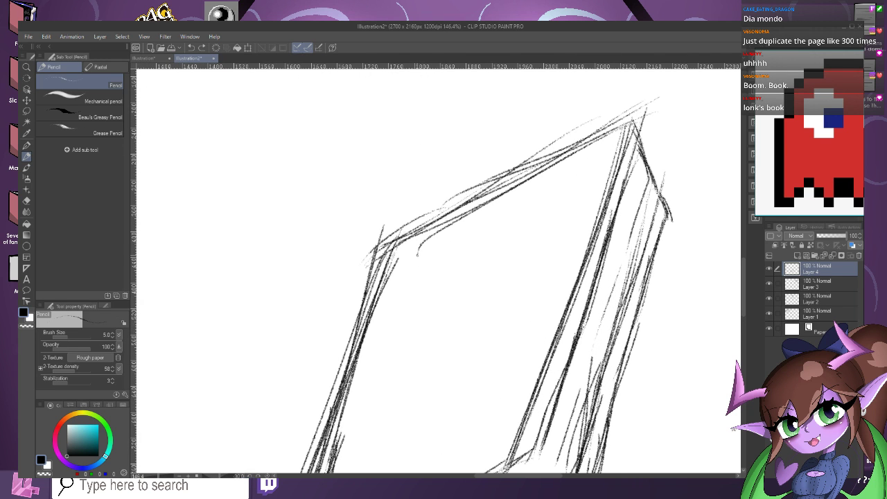
drag(421, 241, 410, 318)
drag(422, 280, 458, 295)
drag(486, 212, 474, 298)
mouse_move(496, 255)
mouse_down()
mouse_move(493, 282)
mouse_move(504, 284)
mouse_up()
drag(509, 206, 505, 220)
Handwrite "Book" under "Lonk's" on the cover, and return the canvas to its upright orientation.
drag(393, 347, 387, 428)
mouse_move(378, 385)
mouse_down()
mouse_move(392, 384)
mouse_move(392, 419)
mouse_up()
drag(436, 378, 440, 403)
drag(461, 378, 467, 398)
drag(481, 316, 475, 399)
drag(498, 348, 501, 386)
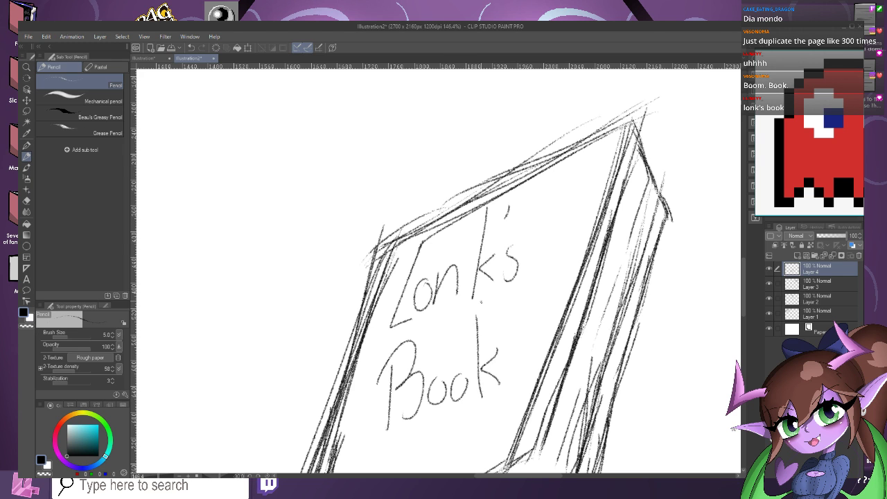
scroll(467, 228, down, 2)
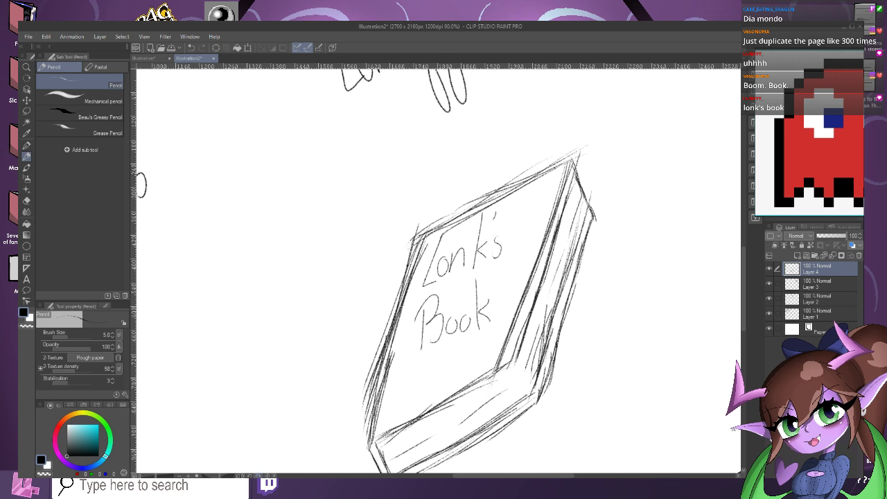
click(259, 475)
click(259, 475)
click(258, 475)
click(258, 476)
click(258, 476)
click(258, 476)
scroll(409, 342, down, 3)
scroll(409, 340, down, 2)
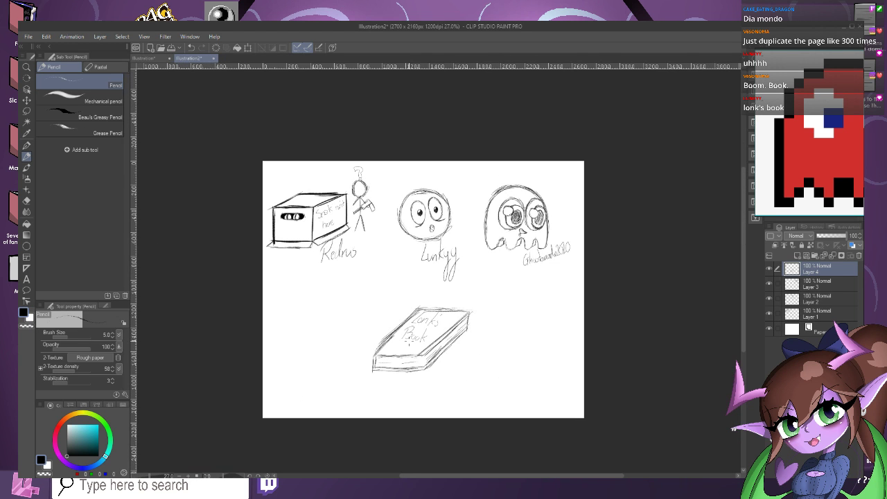
Handwrite "of Secrets" in smaller letters under "Book" on the cover.
scroll(414, 350, up, 3)
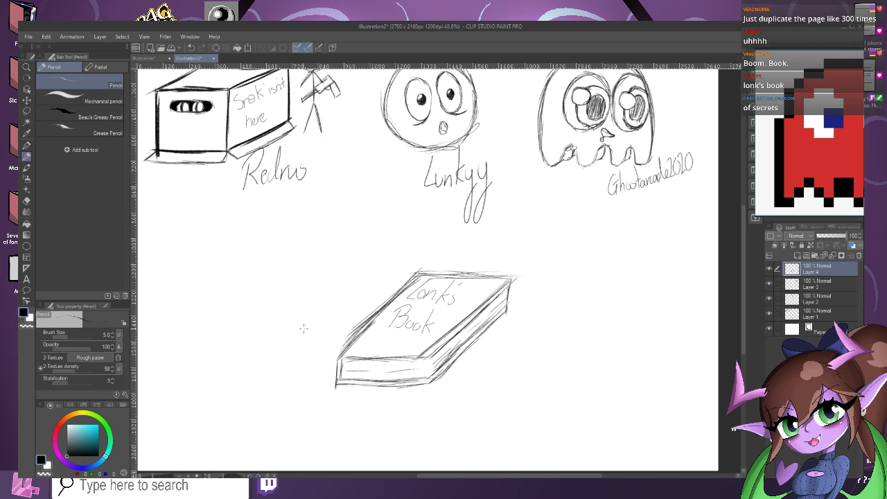
scroll(386, 339, up, 4)
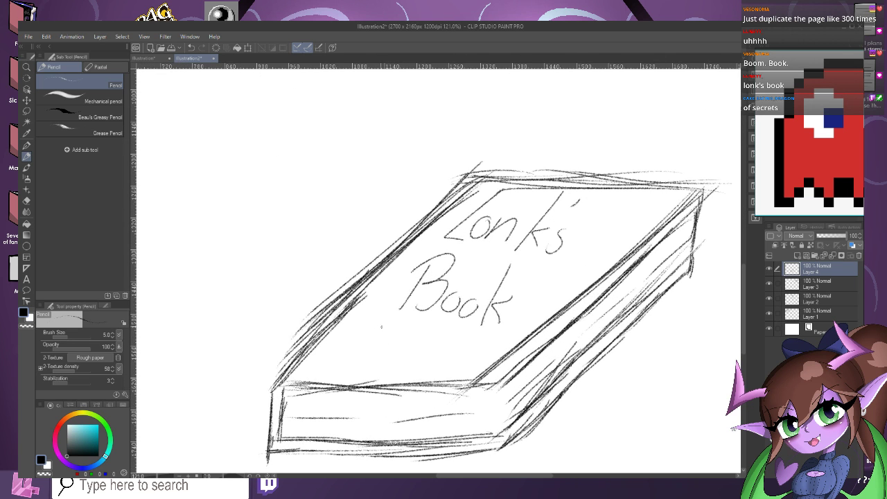
mouse_move(381, 326)
mouse_down()
mouse_move(380, 353)
mouse_move(399, 334)
mouse_move(414, 354)
mouse_move(455, 350)
mouse_move(469, 355)
mouse_move(464, 363)
mouse_up()
scroll(408, 331, down, 4)
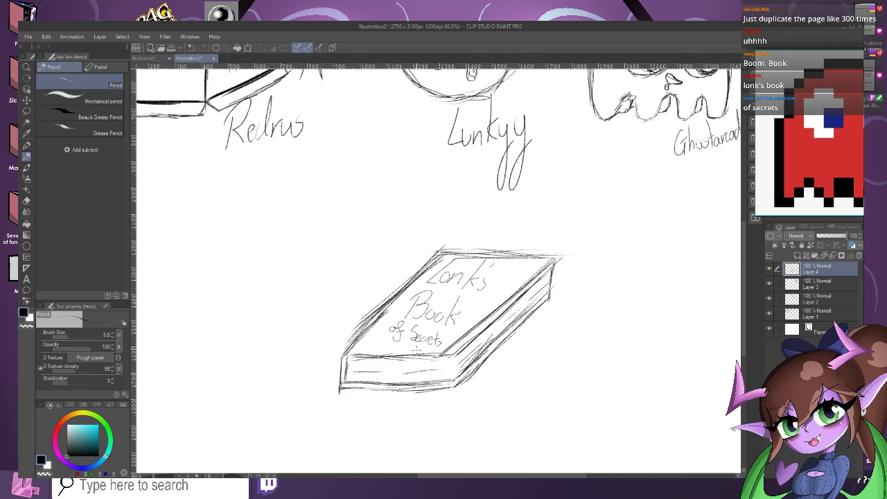
Scale down the book doodle and move it up to just below the box scene and round-faced ball.
scroll(414, 275, down, 3)
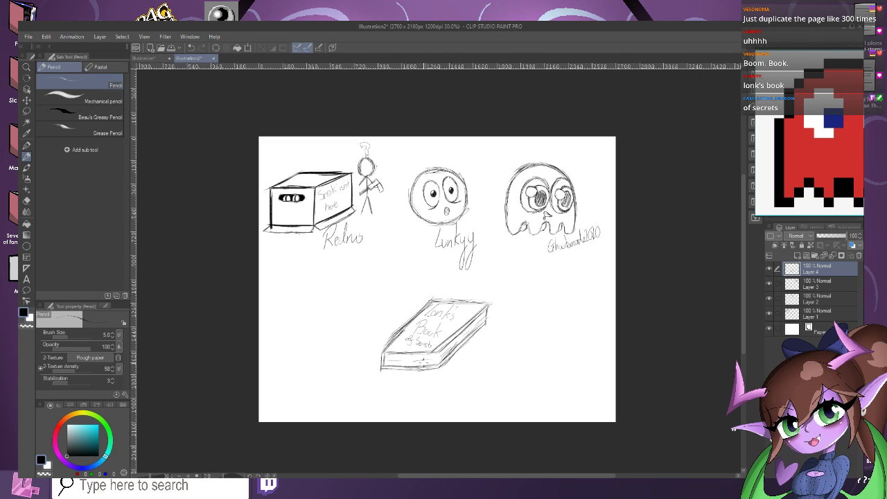
key(ctrl+t)
mouse_move(438, 334)
mouse_down()
mouse_move(422, 330)
mouse_move(435, 323)
mouse_up()
drag(495, 361, 463, 340)
mouse_move(421, 312)
mouse_down()
mouse_move(429, 305)
mouse_move(416, 277)
mouse_up()
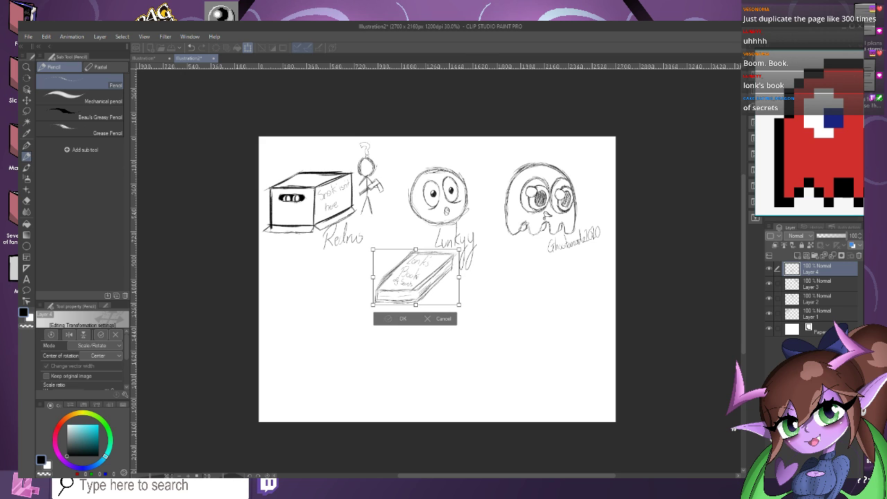
click(386, 319)
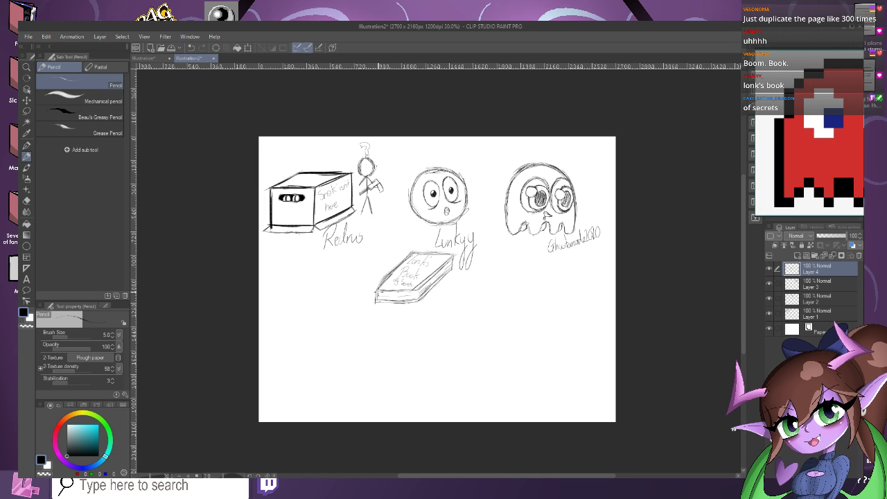
Switch to the other open illustration and rotate the canvas view so the horned, winged ball sits upright.
click(149, 58)
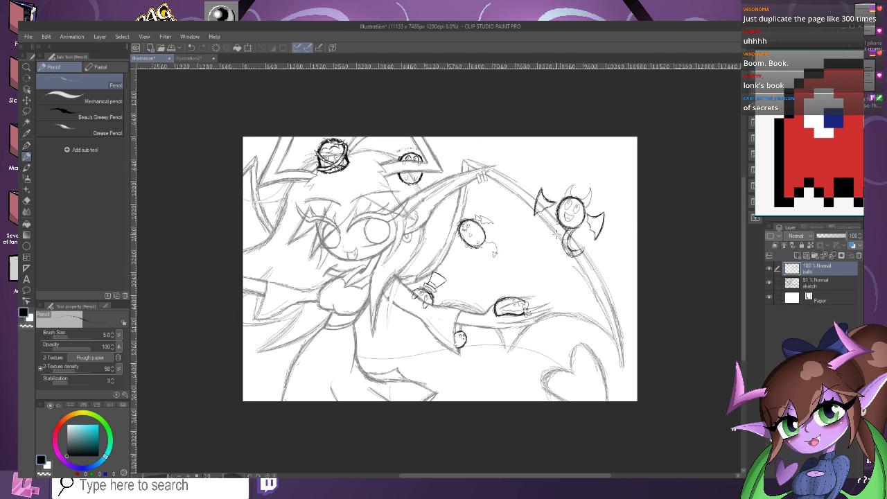
scroll(629, 206, up, 1)
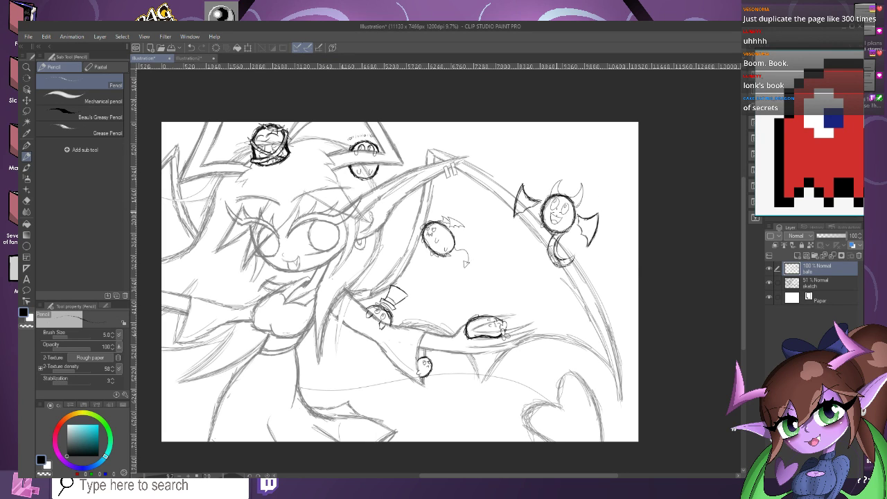
scroll(581, 203, up, 5)
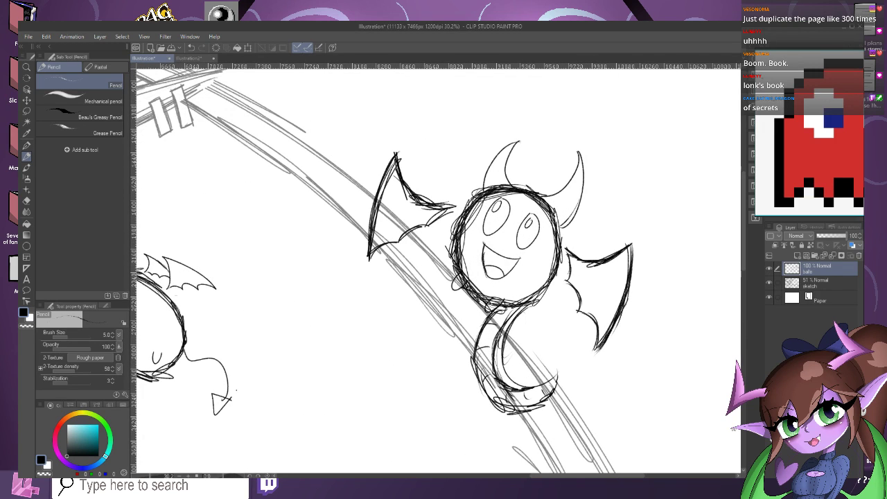
click(251, 476)
click(250, 475)
click(250, 476)
click(250, 476)
click(250, 475)
click(251, 475)
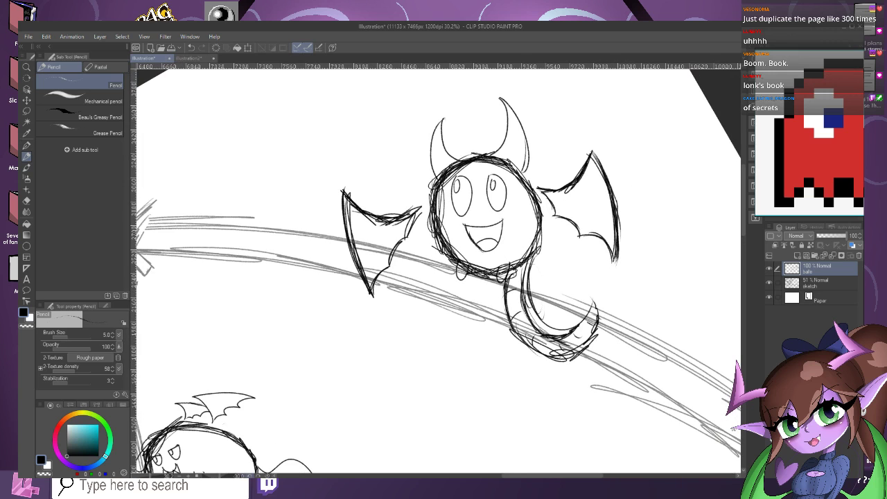
click(258, 475)
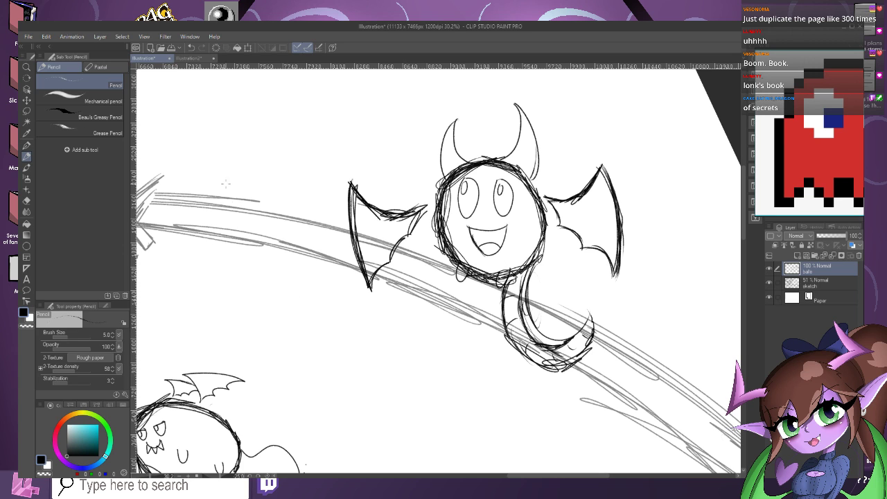
Add a new raster layer named "Cake Edits" with Color expression and Normal blending above the ball doodles' layer.
click(100, 36)
mouse_move(139, 58)
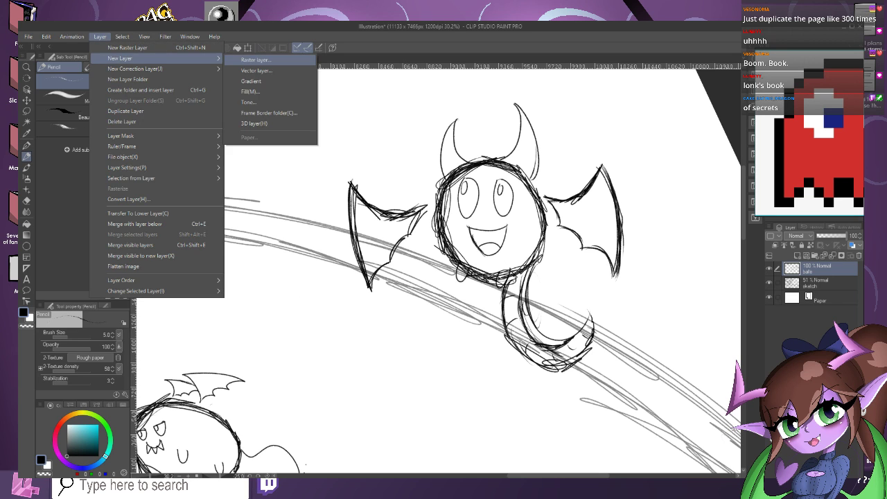
click(255, 59)
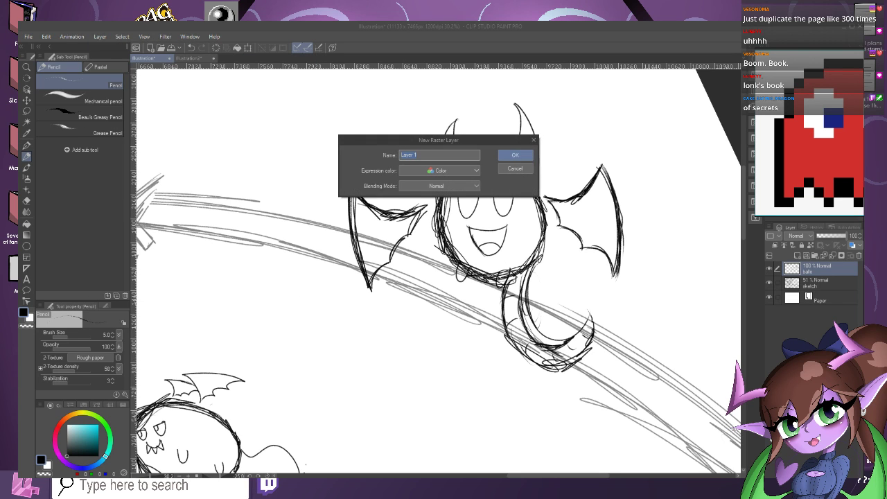
text(Cake)
text( Eddie)
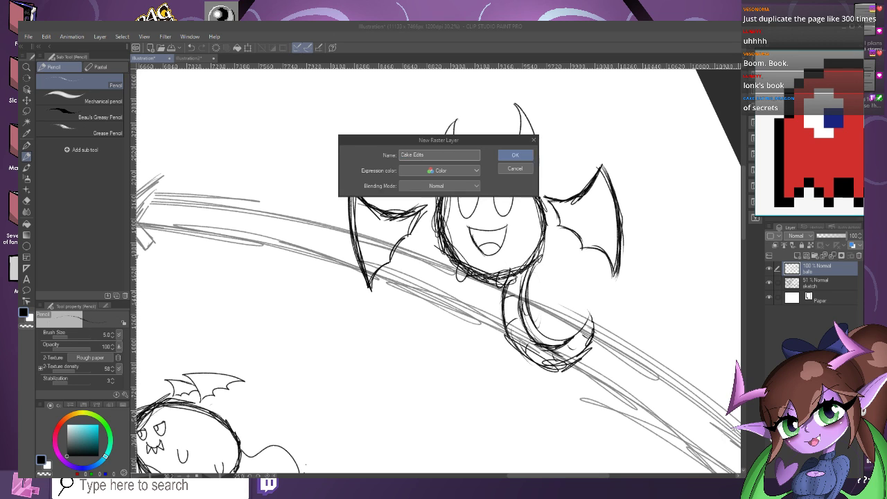
key(Return)
Lower the opacity of the ball doodles' layer to 50% and make the Cake Edits layer active again.
click(818, 283)
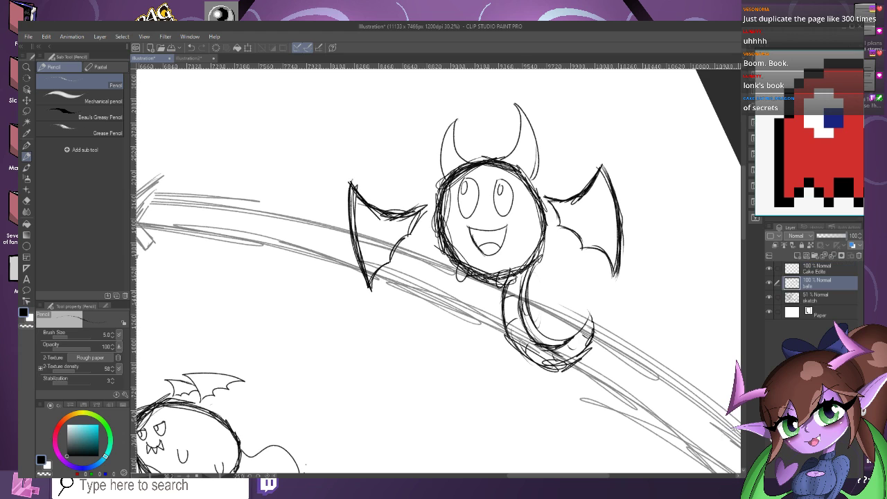
click(831, 235)
click(817, 269)
scroll(485, 277, up, 1)
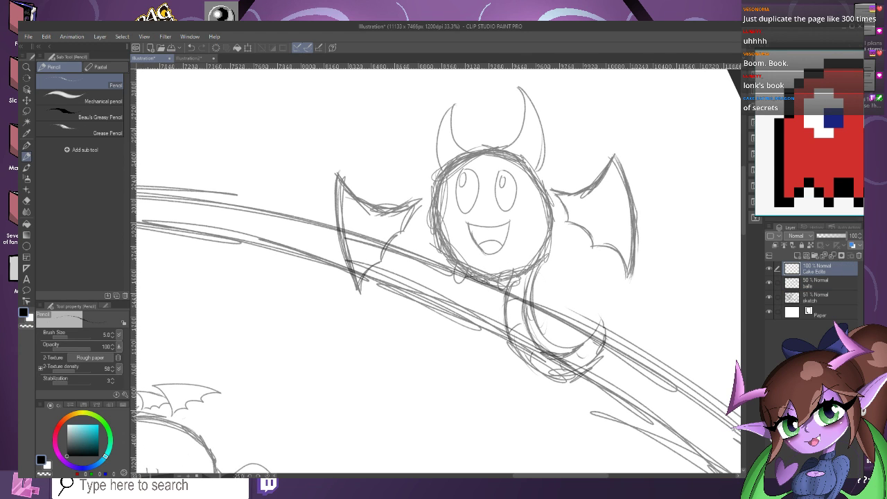
scroll(527, 270, up, 2)
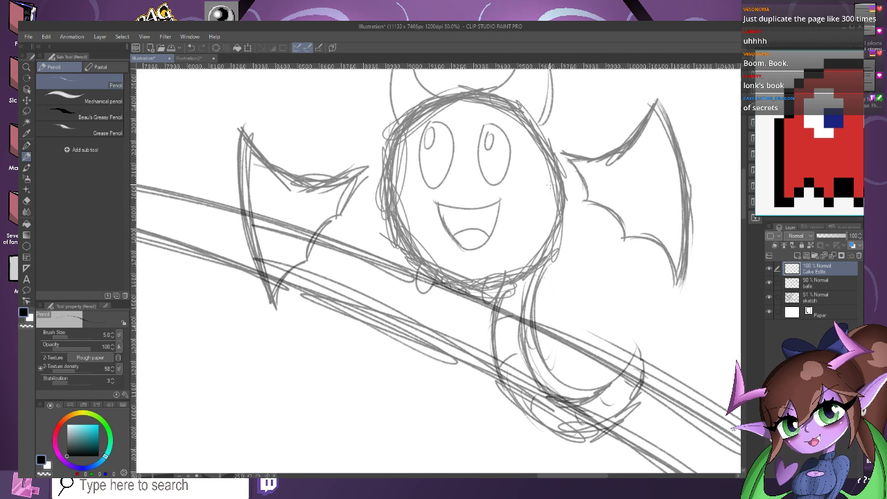
mouse_move(550, 183)
mouse_down()
mouse_move(557, 222)
mouse_move(558, 195)
mouse_up()
key(ctrl+z)
key(ctrl+z)
key(ctrl+z)
key(ctrl+z)
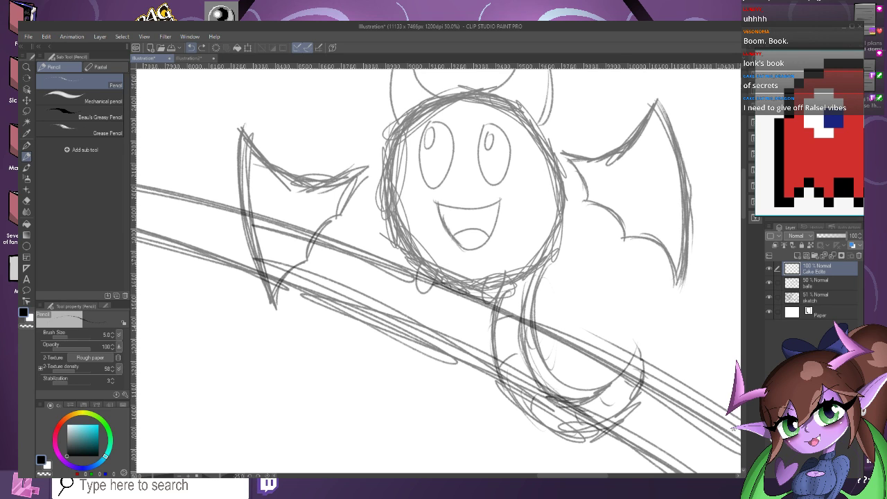
Set the pencil size to 9 and draw dark curved outlines along both lower sides of the horned ball.
click(69, 337)
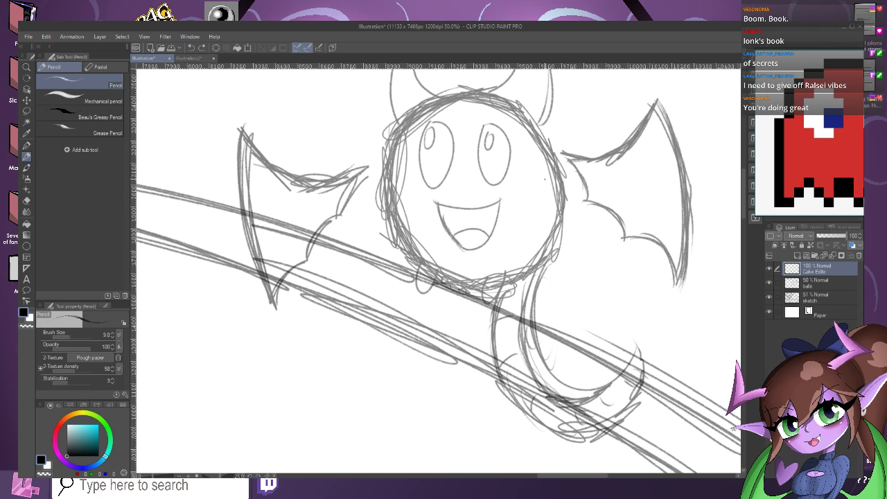
mouse_move(544, 179)
mouse_down()
mouse_move(557, 253)
mouse_move(549, 222)
mouse_move(537, 278)
mouse_up()
mouse_move(553, 230)
mouse_down()
mouse_move(543, 277)
mouse_move(525, 289)
mouse_up()
drag(550, 254, 524, 287)
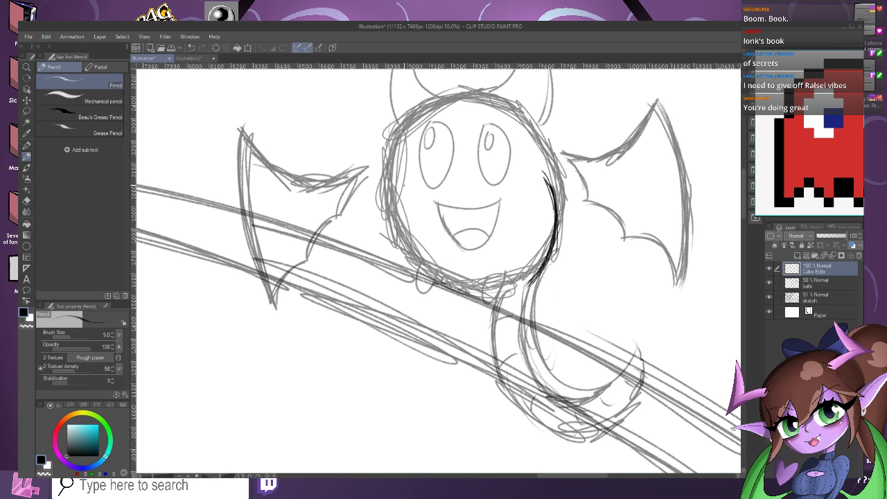
drag(399, 193, 388, 253)
drag(388, 222, 397, 262)
mouse_move(392, 201)
mouse_down()
mouse_move(399, 274)
mouse_move(422, 296)
mouse_up()
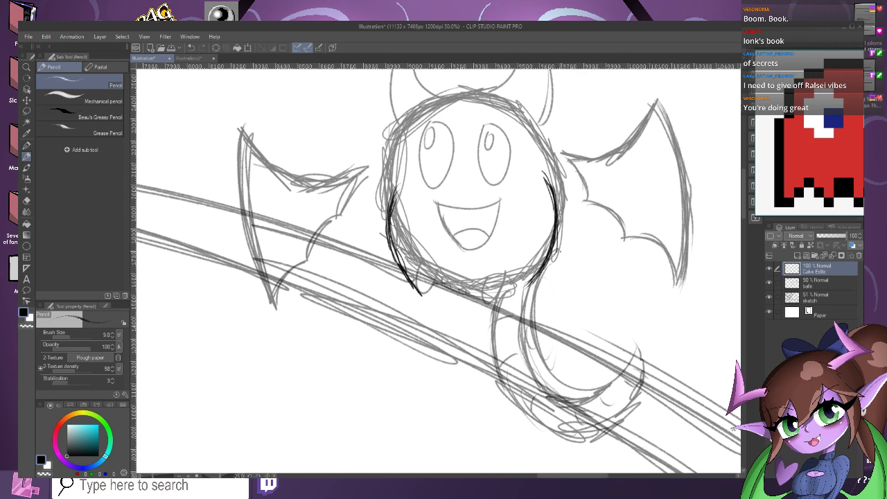
mouse_move(555, 244)
mouse_down()
mouse_move(537, 282)
mouse_move(513, 295)
mouse_up()
drag(407, 276, 425, 293)
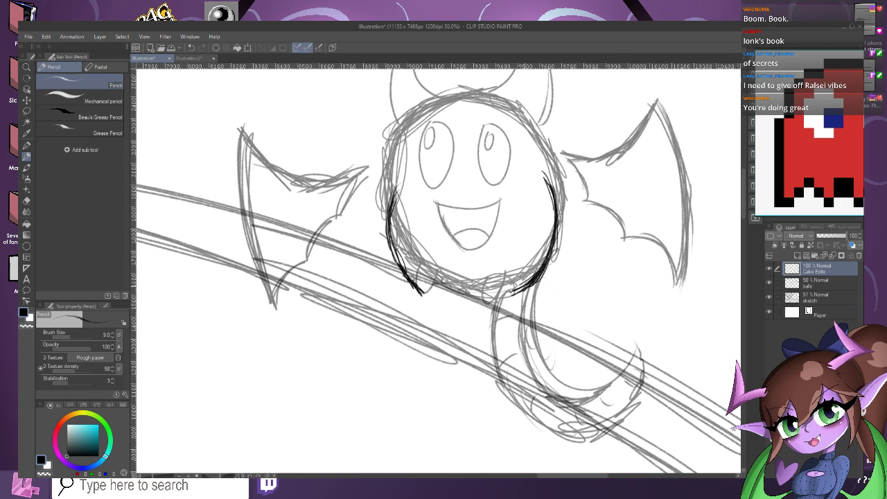
Draw the outer edge and pointed claws of a foot below the ball's right side.
mouse_move(526, 290)
mouse_down()
mouse_move(492, 348)
mouse_move(508, 336)
mouse_up()
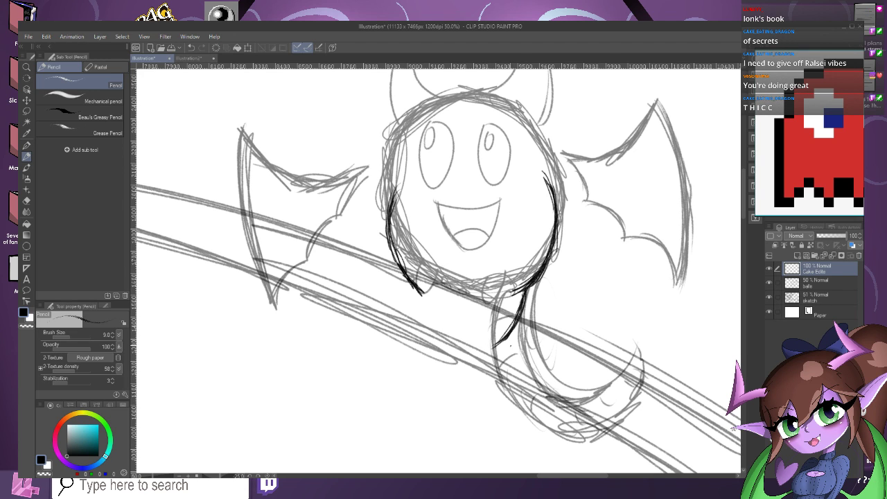
mouse_move(504, 323)
mouse_down()
mouse_move(494, 349)
mouse_move(500, 338)
mouse_move(483, 347)
mouse_up()
scroll(497, 323, up, 2)
scroll(493, 316, down, 3)
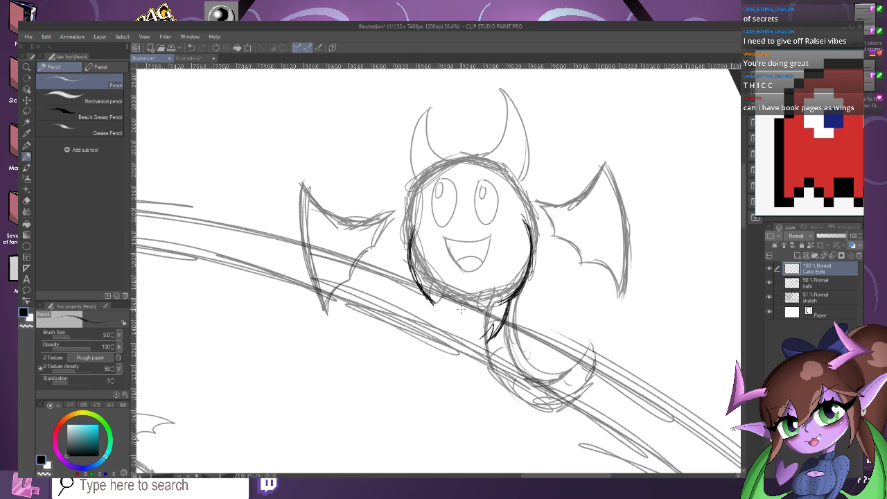
scroll(455, 277, up, 5)
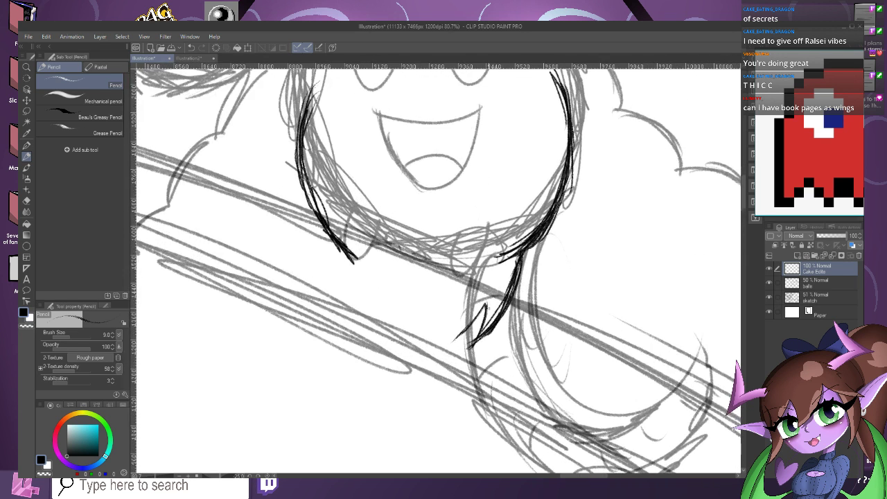
drag(483, 304, 453, 346)
scroll(467, 326, up, 1)
drag(473, 304, 452, 343)
drag(471, 307, 436, 330)
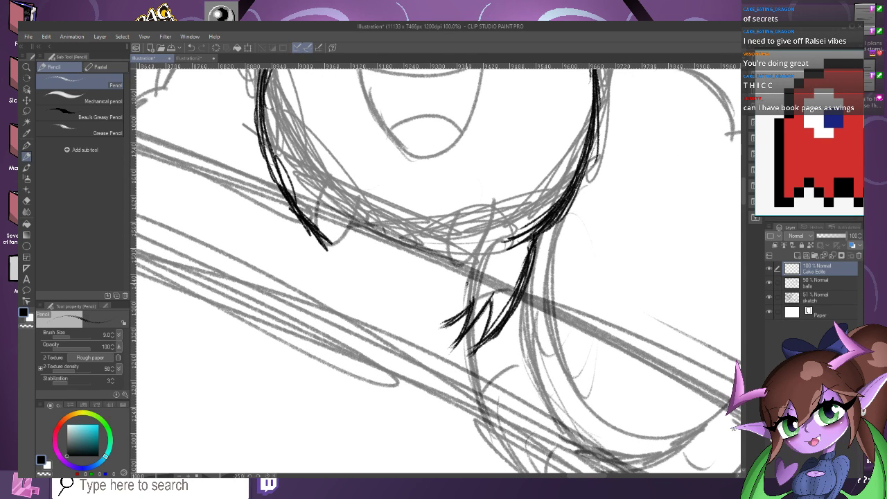
Draw the right foot's inner edge and extend the ball's outline across the top of the foot.
mouse_move(468, 282)
mouse_down()
mouse_move(443, 325)
mouse_move(450, 309)
mouse_up()
drag(485, 252, 453, 316)
drag(488, 237, 453, 312)
drag(486, 238, 459, 301)
drag(543, 226, 473, 251)
drag(544, 223, 475, 251)
drag(525, 237, 475, 254)
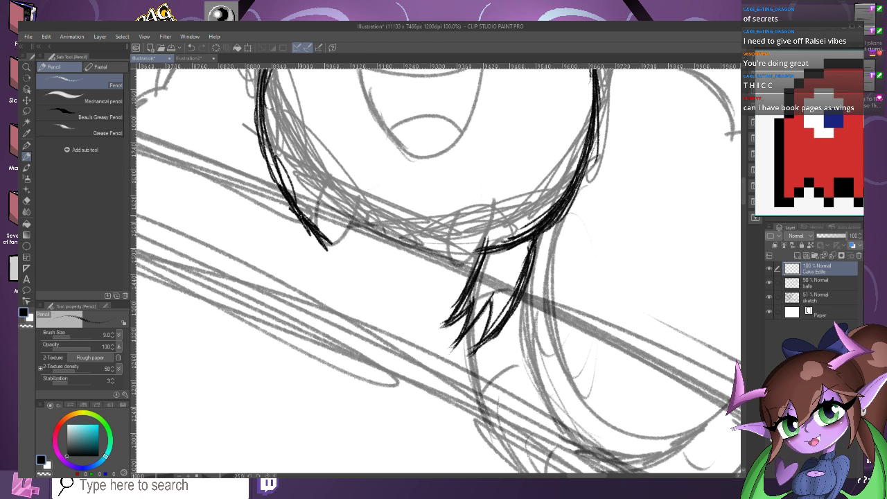
Draw the outer edge and first pointed claws of a matching foot below the ball's left side.
scroll(365, 288, down, 3)
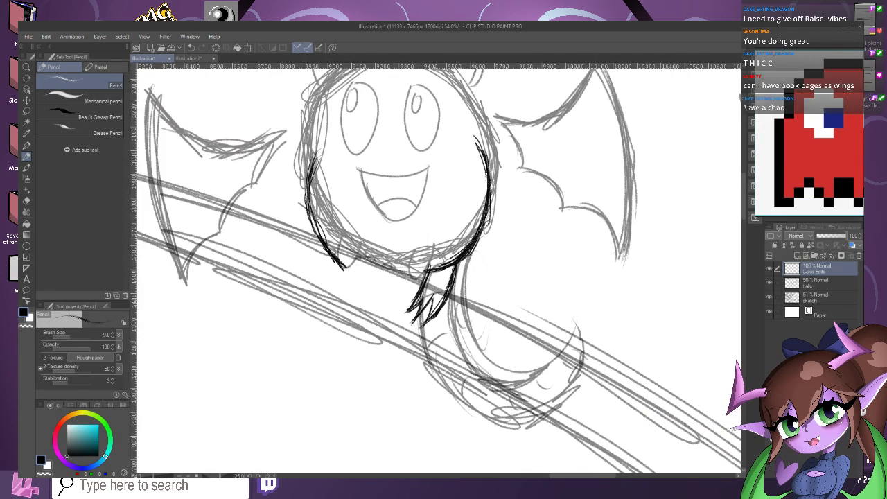
scroll(438, 270, up, 1)
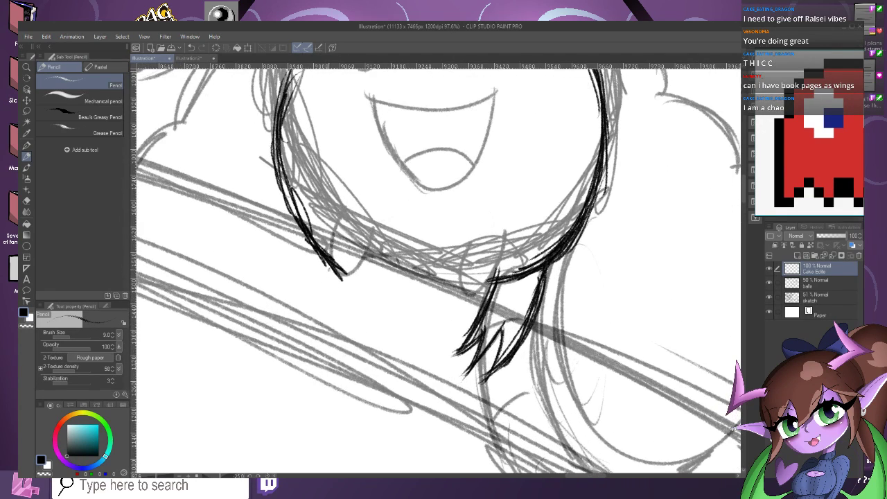
drag(327, 269, 324, 326)
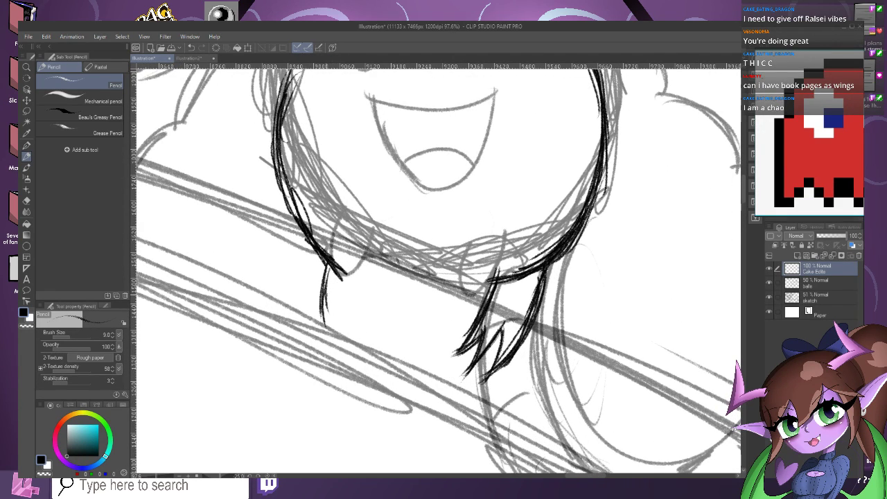
drag(330, 263, 323, 341)
mouse_move(327, 289)
mouse_down()
mouse_move(319, 338)
mouse_move(347, 373)
mouse_up()
drag(342, 359, 352, 373)
mouse_move(350, 322)
mouse_down()
mouse_move(354, 375)
mouse_move(369, 365)
mouse_move(353, 352)
mouse_up()
drag(337, 307, 350, 335)
drag(354, 345, 362, 358)
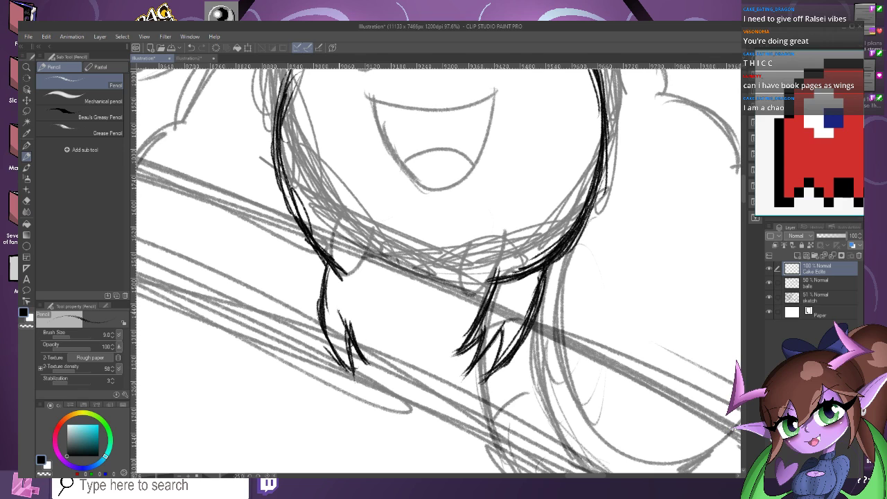
Add the remaining claws and the inner edge to the left foot.
drag(338, 311, 373, 369)
mouse_move(363, 322)
mouse_down()
mouse_move(370, 370)
mouse_move(371, 347)
mouse_move(390, 363)
mouse_up()
drag(379, 326, 386, 352)
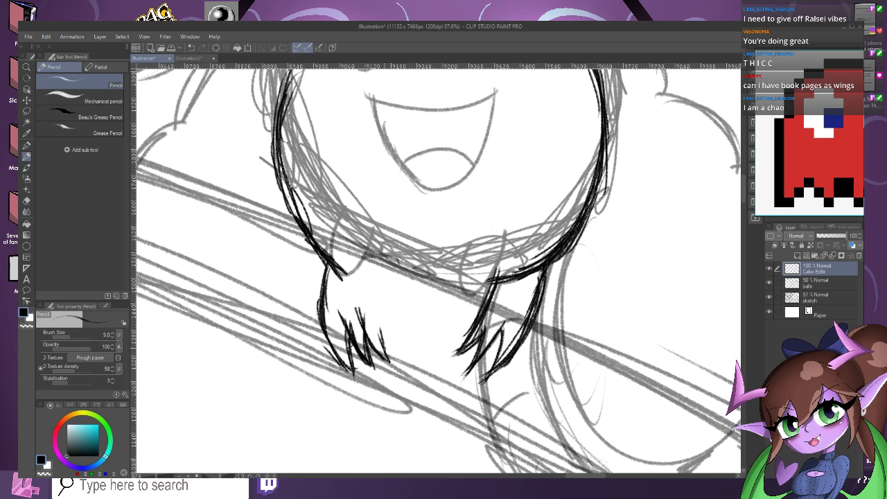
mouse_move(374, 309)
mouse_down()
mouse_move(387, 359)
mouse_move(381, 339)
mouse_up()
mouse_move(370, 287)
mouse_down()
mouse_move(383, 341)
mouse_move(373, 311)
mouse_up()
Draw the ball's bottom outline across the gap between the two clawed feet.
mouse_move(320, 258)
mouse_down()
mouse_move(354, 283)
mouse_move(388, 288)
mouse_up()
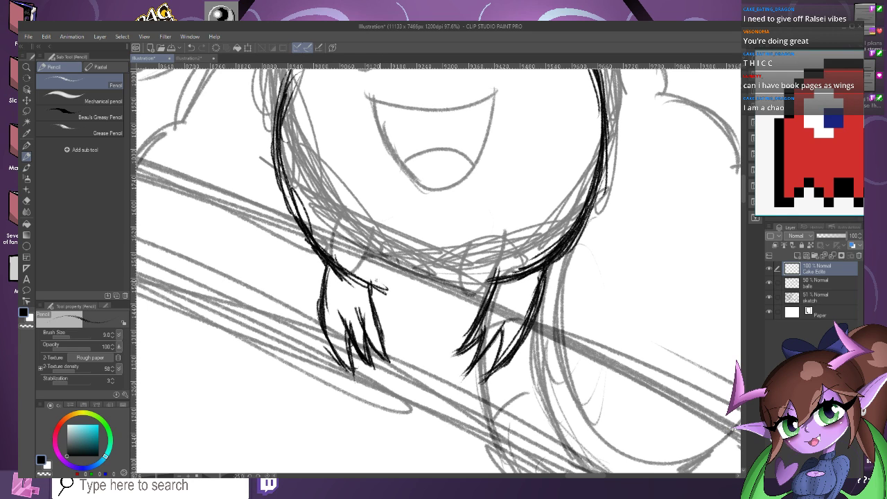
drag(338, 274, 350, 278)
drag(350, 277, 400, 287)
drag(381, 285, 401, 292)
mouse_move(350, 282)
mouse_down()
mouse_move(452, 297)
mouse_move(528, 277)
mouse_move(392, 300)
mouse_move(376, 293)
mouse_up()
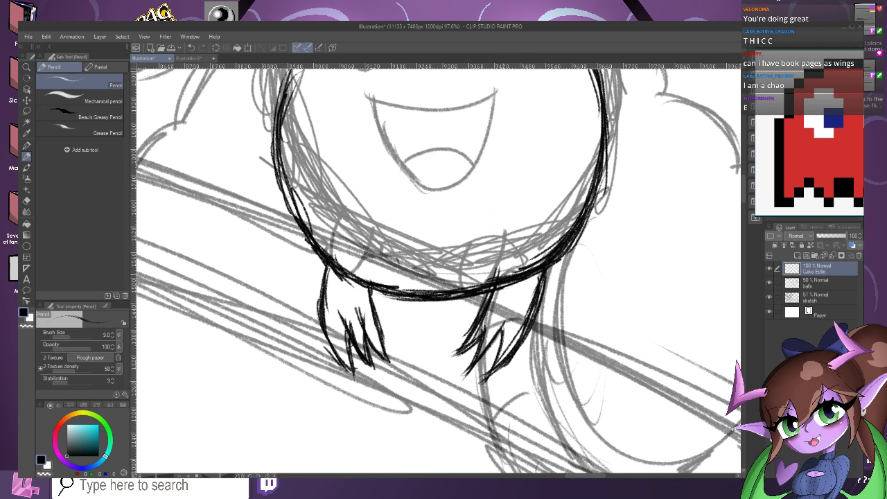
drag(541, 274, 460, 298)
drag(583, 246, 528, 276)
drag(458, 298, 435, 301)
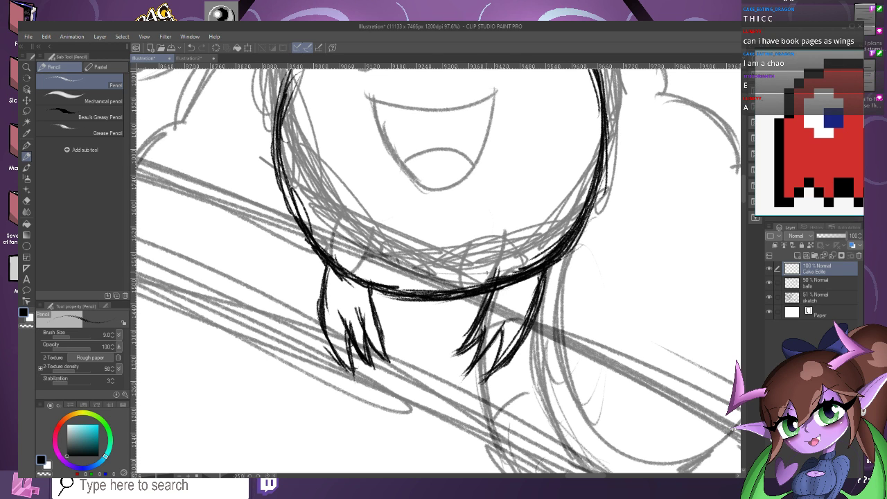
Erase the dark bottom outline between the two feet and switch back to the pencil.
scroll(487, 273, down, 3)
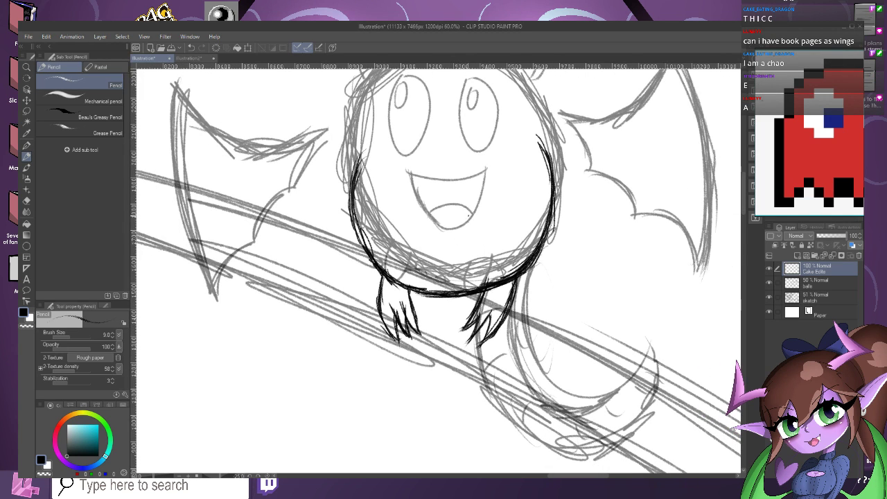
scroll(468, 215, up, 1)
key(e)
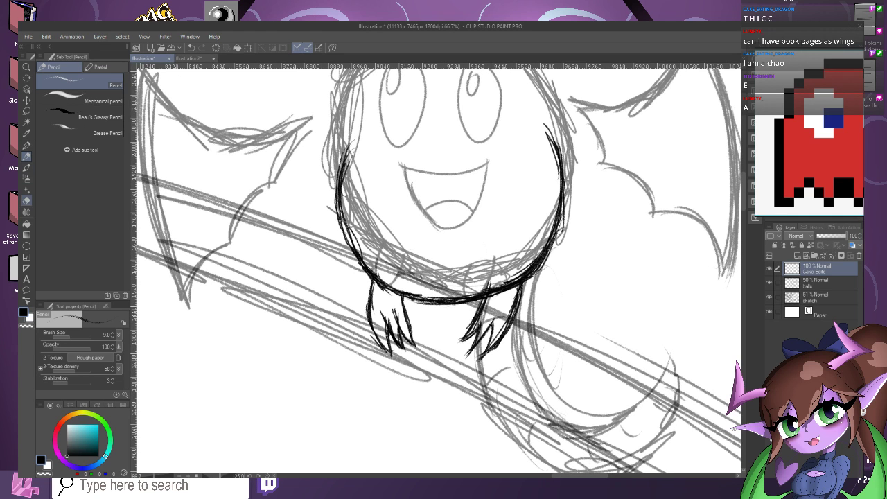
scroll(442, 284, up, 2)
drag(498, 278, 396, 299)
key(p)
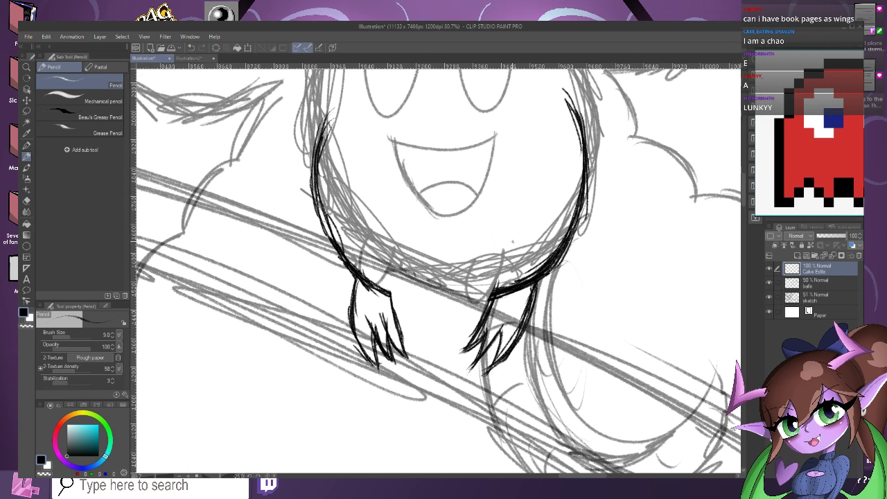
Try short leg strokes beneath the smaller winged ball and undo them.
scroll(513, 241, down, 6)
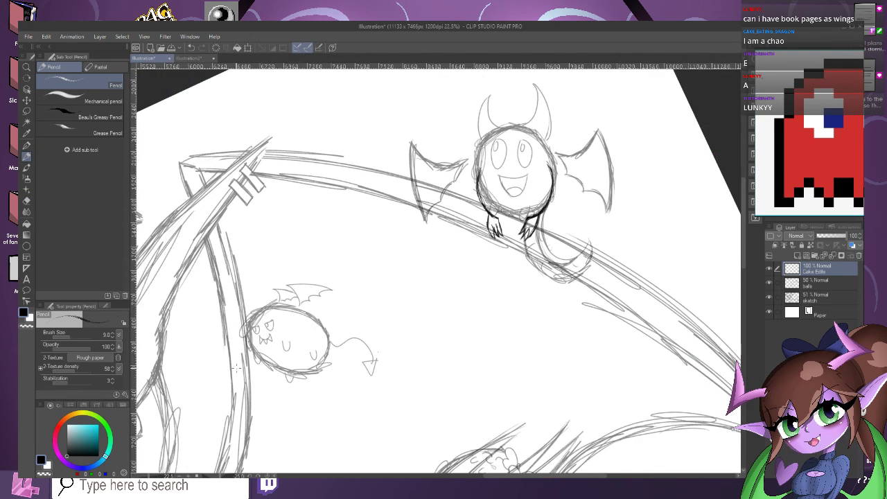
scroll(235, 367, up, 1)
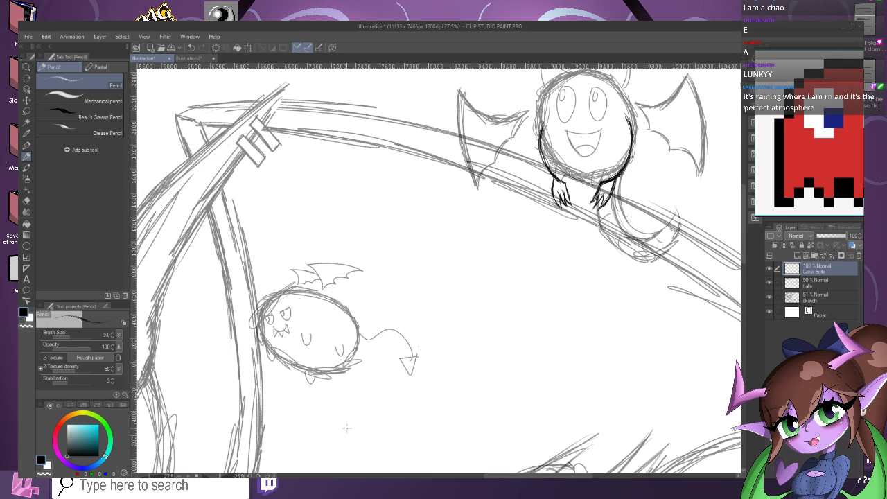
mouse_move(324, 378)
mouse_down()
mouse_move(346, 400)
mouse_move(321, 409)
mouse_up()
drag(336, 409, 346, 432)
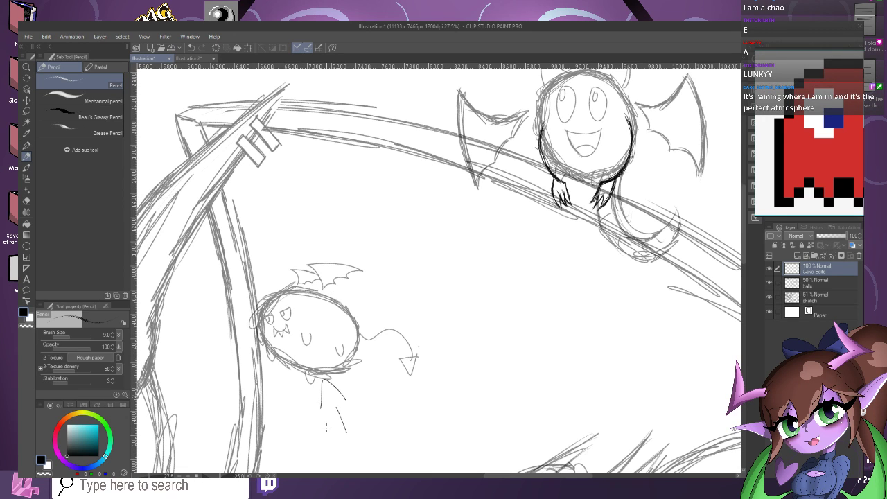
key(ctrl+z)
key(ctrl+z)
scroll(516, 159, down, 2)
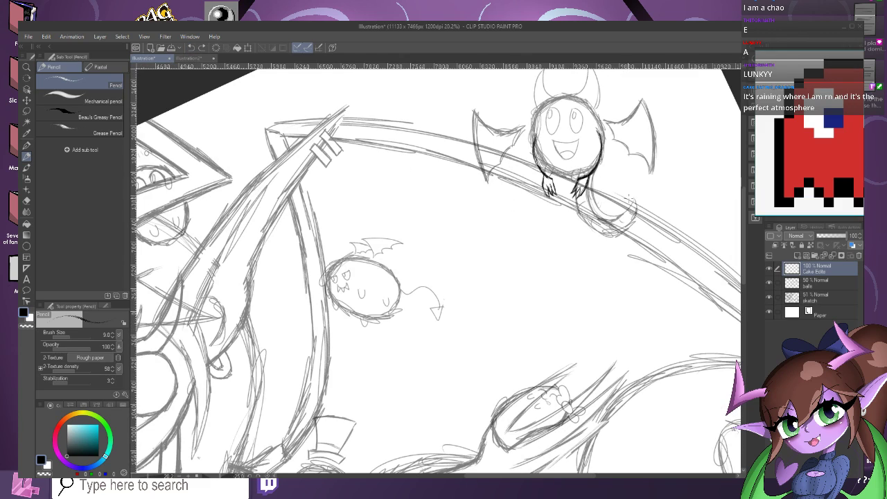
Try a curved line rising from the left foot's inner edge into the body, and undo it.
scroll(589, 167, up, 5)
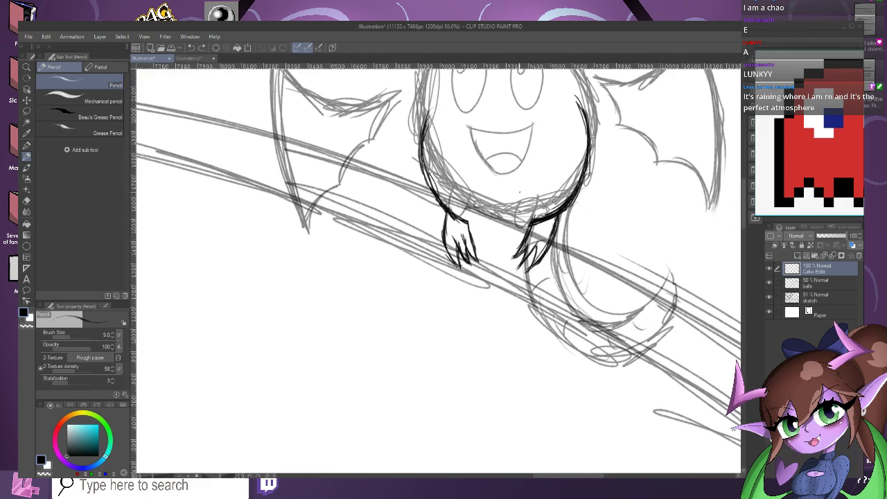
scroll(589, 166, up, 2)
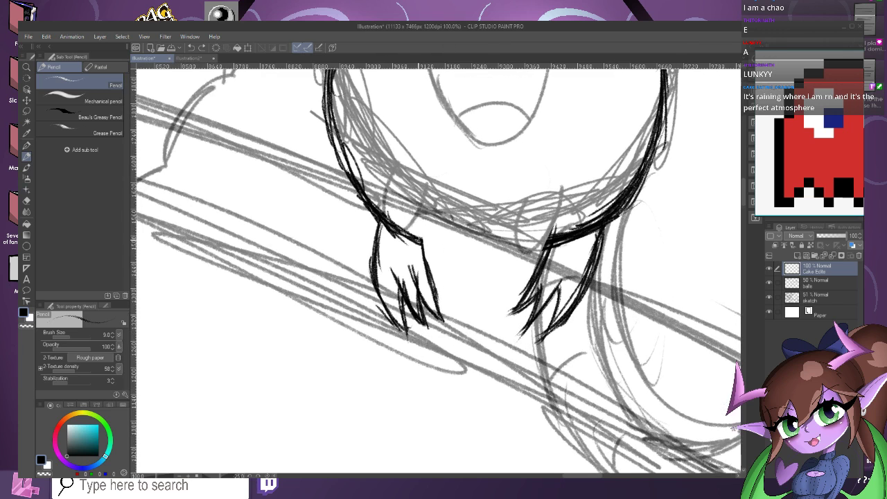
drag(442, 170, 424, 240)
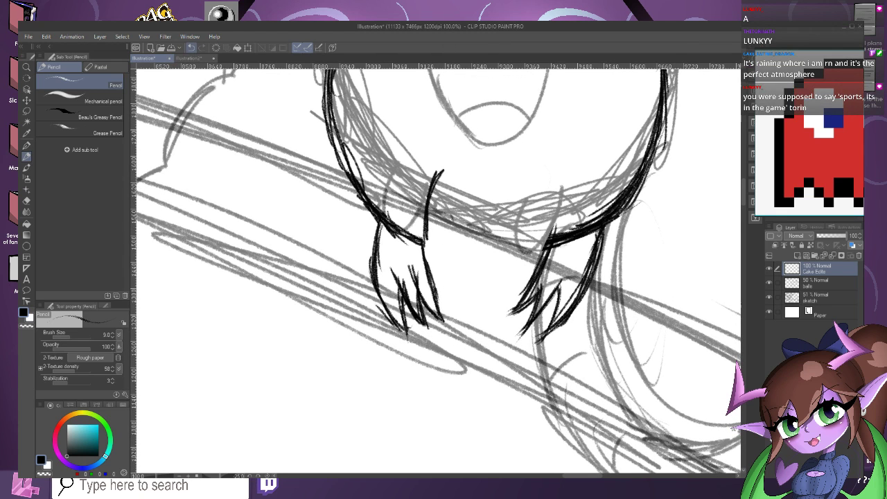
key(ctrl+z)
mouse_move(435, 208)
mouse_down()
mouse_move(422, 243)
mouse_move(447, 155)
mouse_up()
drag(420, 245, 451, 151)
drag(427, 230, 450, 153)
scroll(418, 323, down, 2)
scroll(485, 255, down, 2)
scroll(486, 255, up, 1)
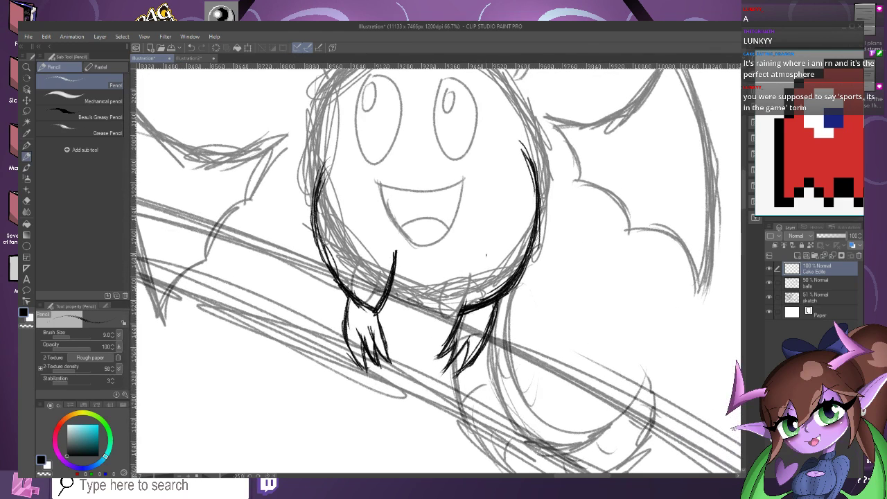
click(191, 47)
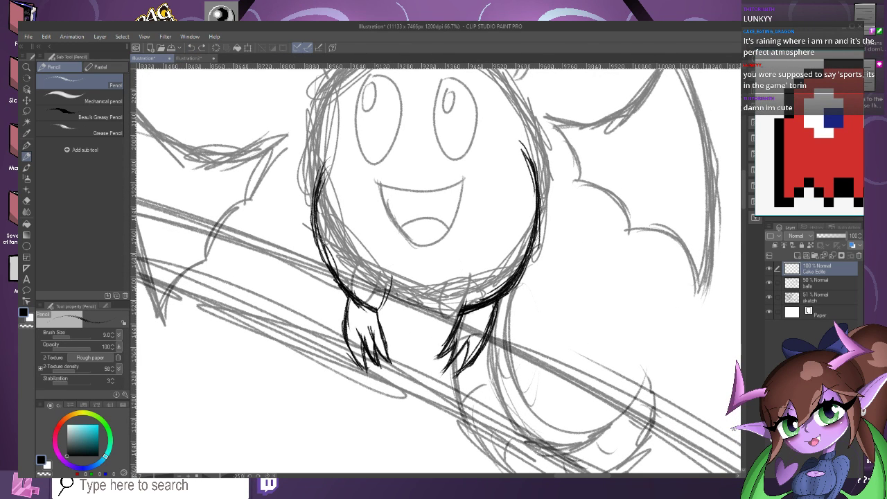
click(191, 47)
click(191, 47)
Draw curved inner thigh lines rising from both clawed feet toward the ball's mouth.
scroll(402, 280, up, 2)
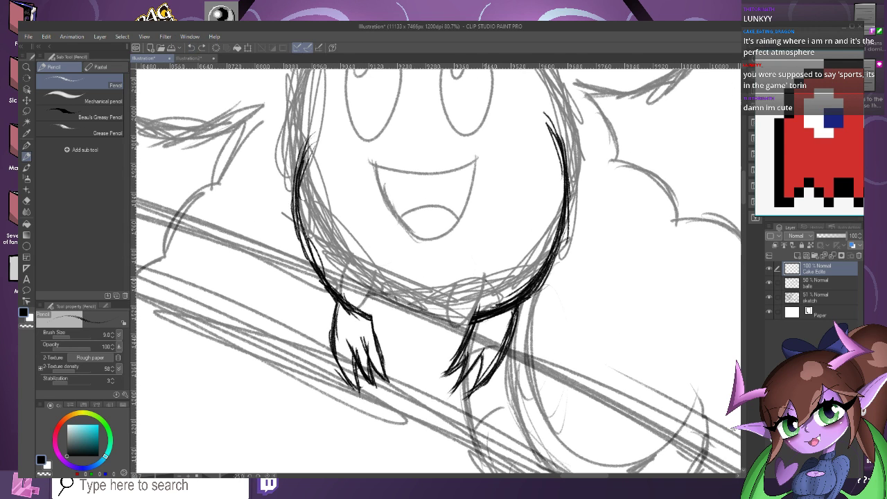
mouse_move(477, 310)
mouse_down()
mouse_move(460, 314)
mouse_move(475, 314)
mouse_move(449, 280)
mouse_up()
drag(461, 311, 448, 260)
drag(450, 287, 451, 243)
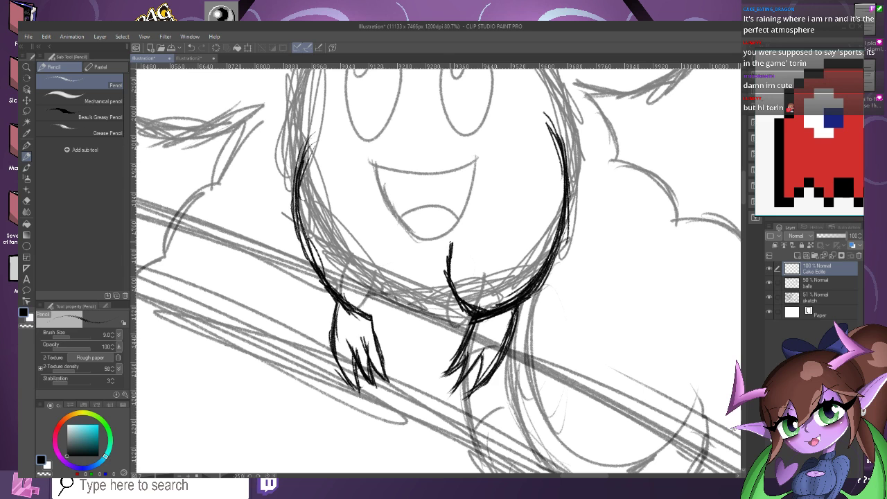
mouse_move(361, 315)
mouse_down()
mouse_move(385, 306)
mouse_move(402, 280)
mouse_move(397, 296)
mouse_move(409, 246)
mouse_move(402, 275)
mouse_up()
scroll(406, 246, down, 3)
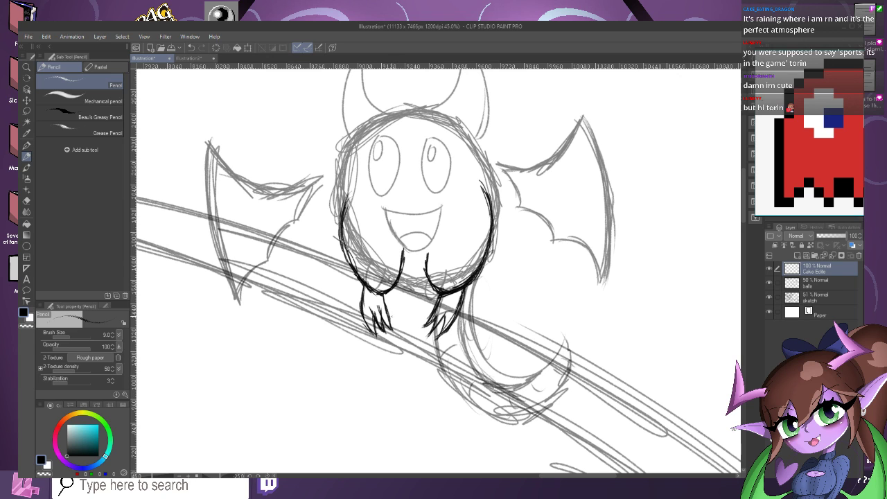
scroll(406, 246, up, 1)
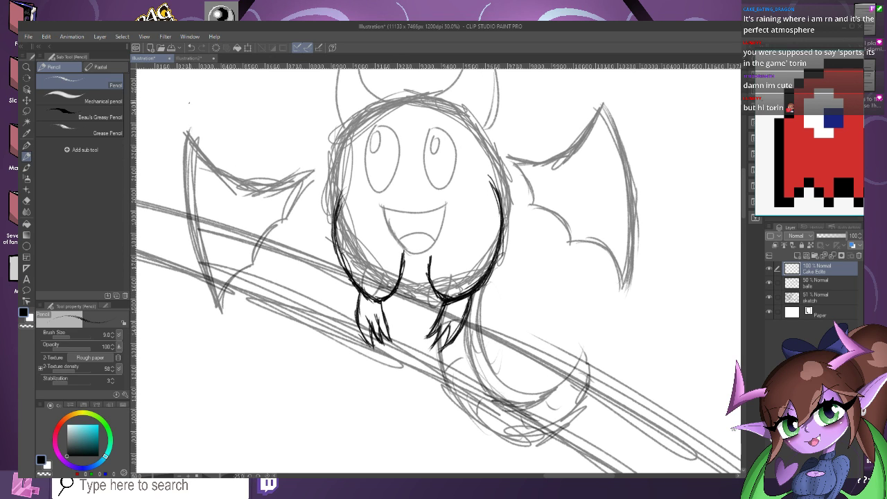
Erase all the dark leg and body strokes with the Hard eraser at size 224.3 and return to the Pencil.
click(26, 224)
click(27, 212)
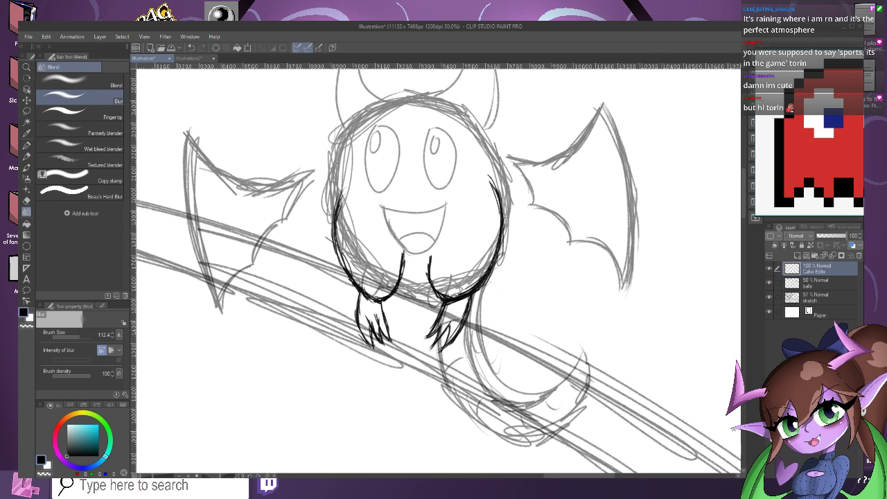
click(26, 200)
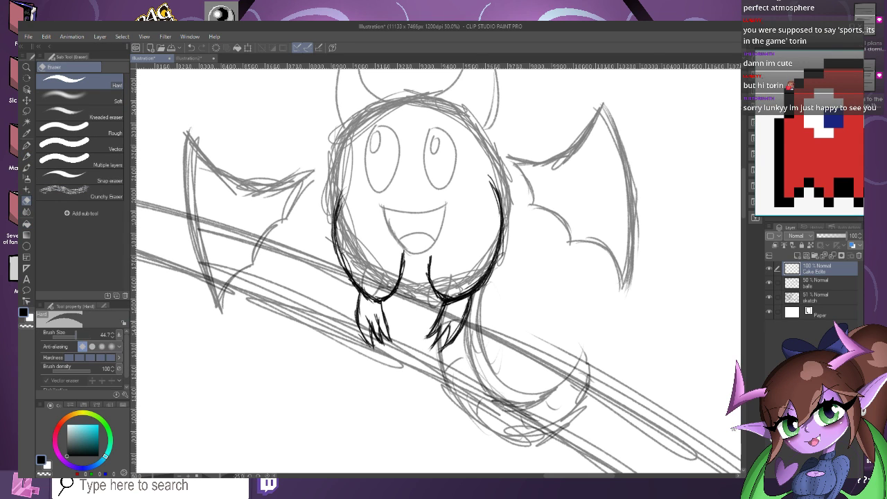
click(82, 337)
mouse_move(513, 161)
mouse_down()
mouse_move(466, 368)
mouse_move(423, 251)
mouse_move(364, 189)
mouse_move(346, 264)
mouse_up()
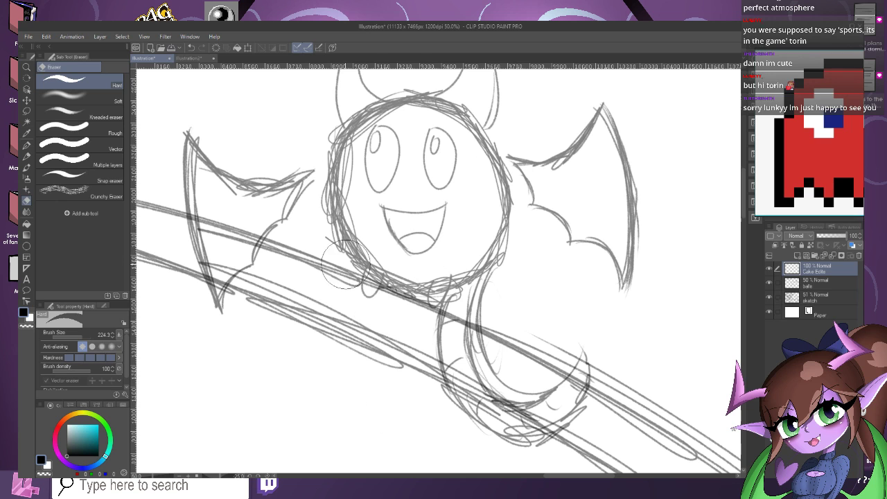
scroll(438, 268, down, 1)
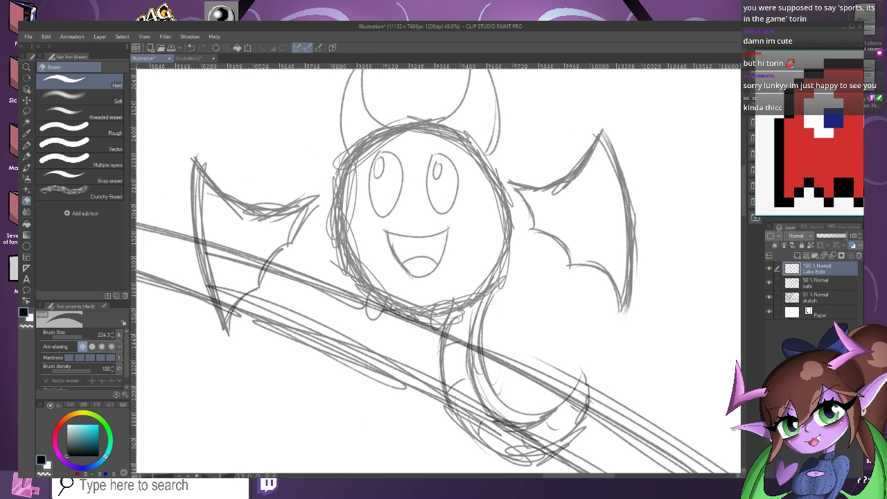
click(27, 167)
scroll(432, 263, up, 3)
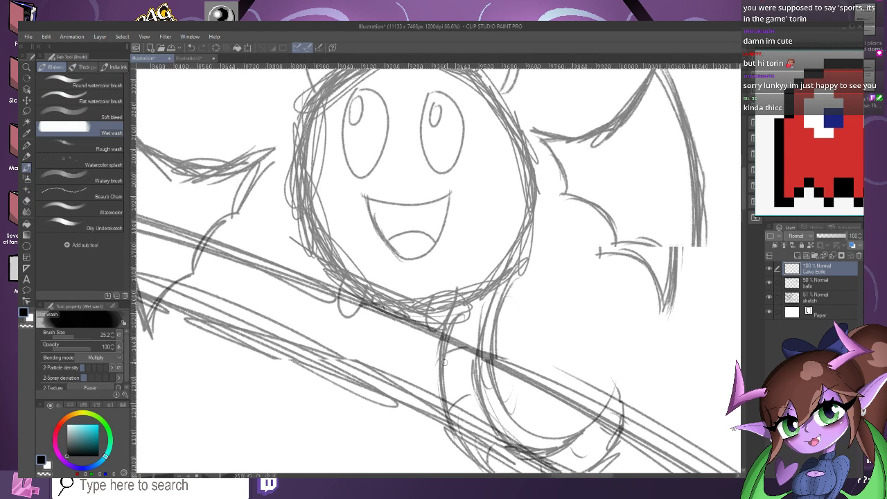
click(26, 156)
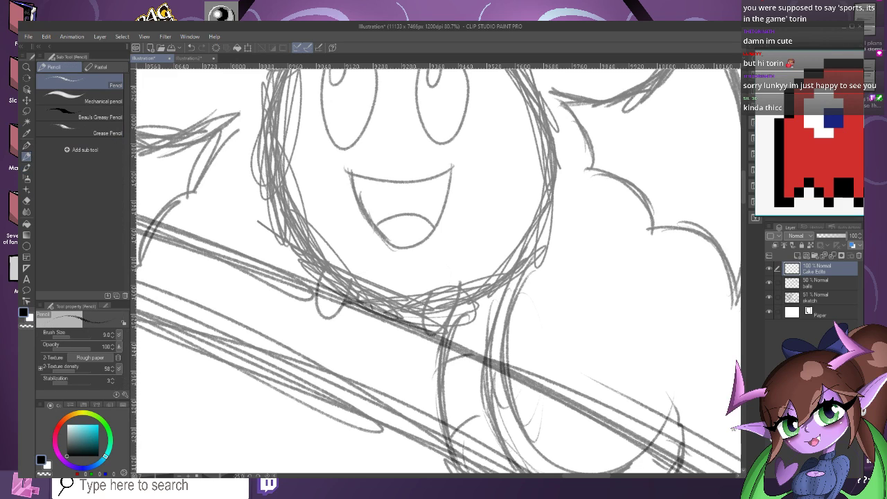
Sketch angular, polygon-shaped scales with the Pencil on the right cheek of the horned, winged ball character.
scroll(434, 291, down, 1)
scroll(433, 291, down, 2)
scroll(458, 284, up, 4)
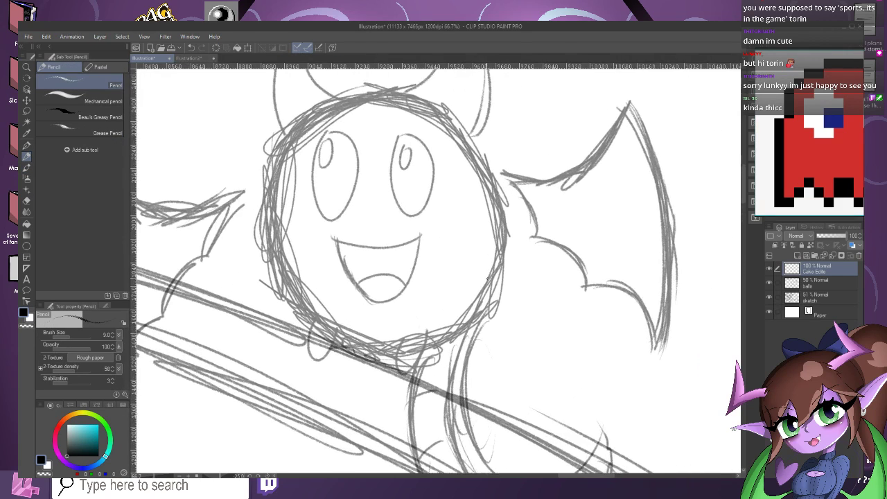
mouse_move(488, 276)
mouse_down()
mouse_move(478, 266)
mouse_move(489, 282)
mouse_move(456, 292)
mouse_move(469, 317)
mouse_up()
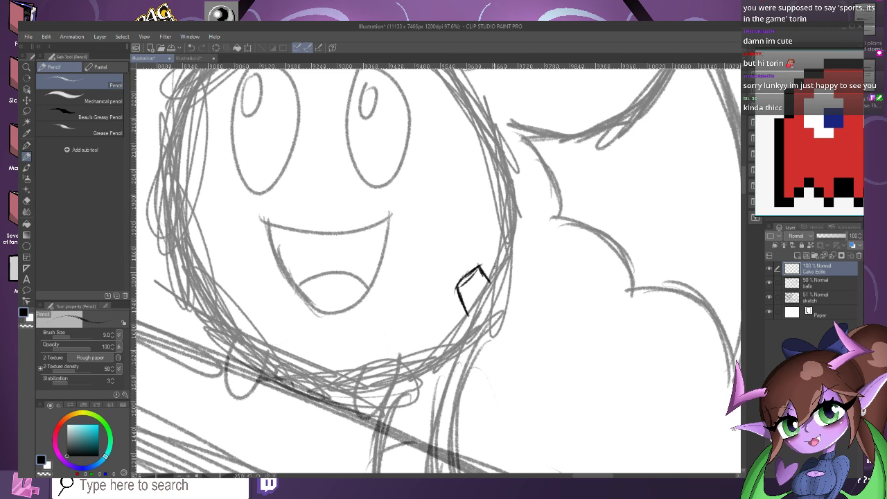
drag(486, 259, 494, 270)
mouse_move(483, 237)
mouse_down()
mouse_move(483, 257)
mouse_move(501, 239)
mouse_move(455, 275)
mouse_move(453, 240)
mouse_up()
drag(474, 240, 455, 243)
mouse_move(468, 239)
mouse_down()
mouse_move(447, 230)
mouse_move(436, 250)
mouse_up()
mouse_move(449, 235)
mouse_down()
mouse_move(434, 255)
mouse_move(446, 272)
mouse_up()
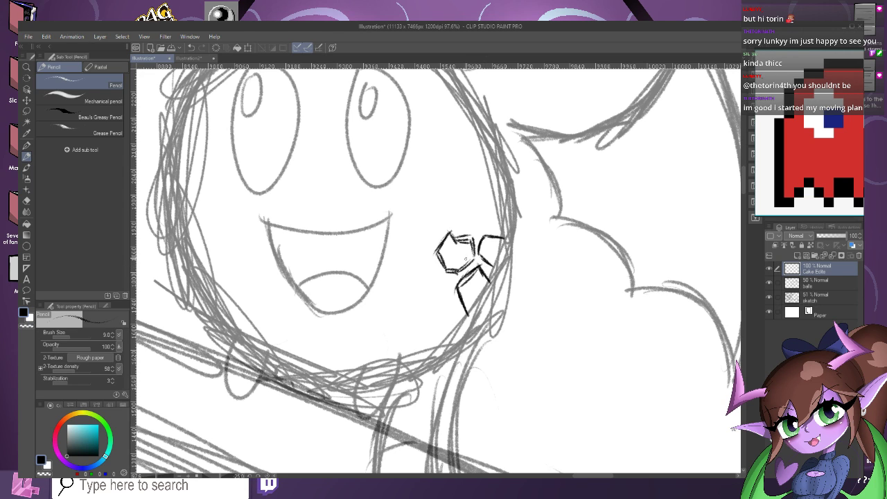
Sketch two small pointed fangs along the upper edge of the ball character's open mouth.
scroll(465, 259, up, 1)
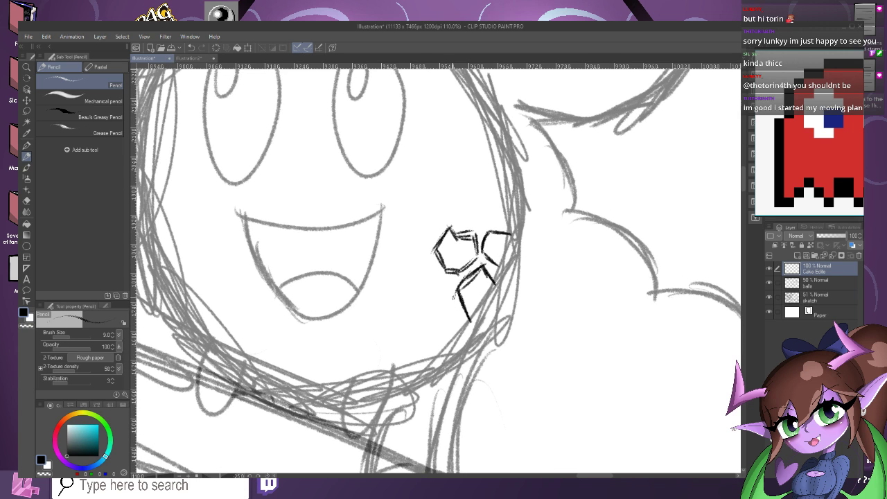
scroll(453, 298, down, 2)
scroll(456, 297, up, 1)
scroll(362, 207, up, 1)
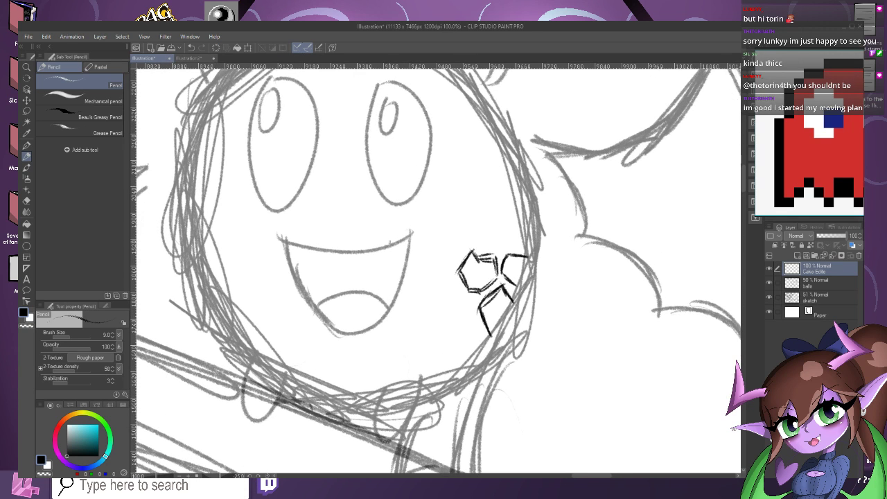
drag(396, 241, 381, 265)
drag(308, 248, 300, 263)
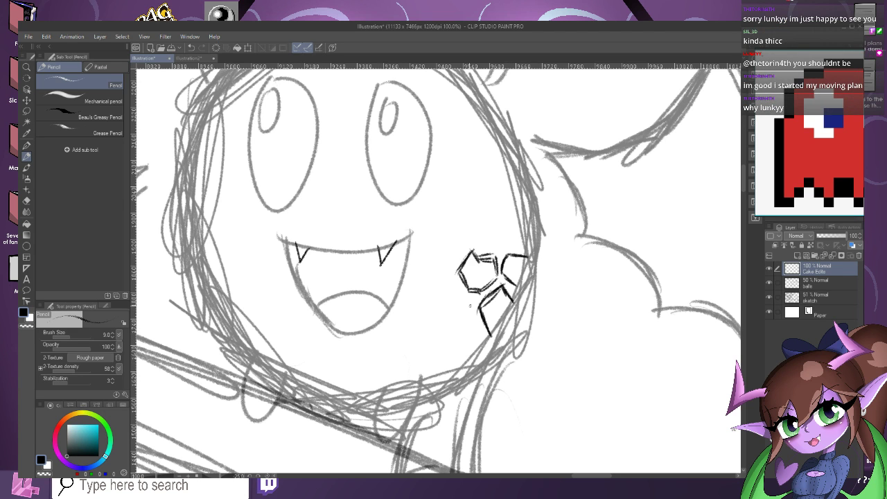
Add a small oval scale and a larger angular scale at the lower end of the right cheek's cluster.
scroll(470, 310, up, 1)
mouse_move(474, 320)
mouse_down()
mouse_move(456, 297)
mouse_move(450, 324)
mouse_move(460, 331)
mouse_move(473, 311)
mouse_move(495, 376)
mouse_move(471, 332)
mouse_move(447, 361)
mouse_move(449, 382)
mouse_move(470, 395)
mouse_move(449, 392)
mouse_up()
scroll(512, 288, down, 4)
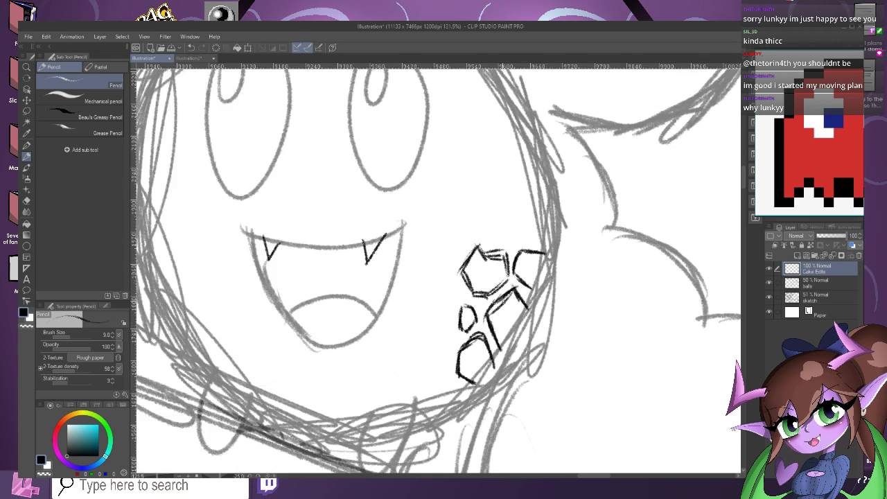
scroll(511, 294, down, 1)
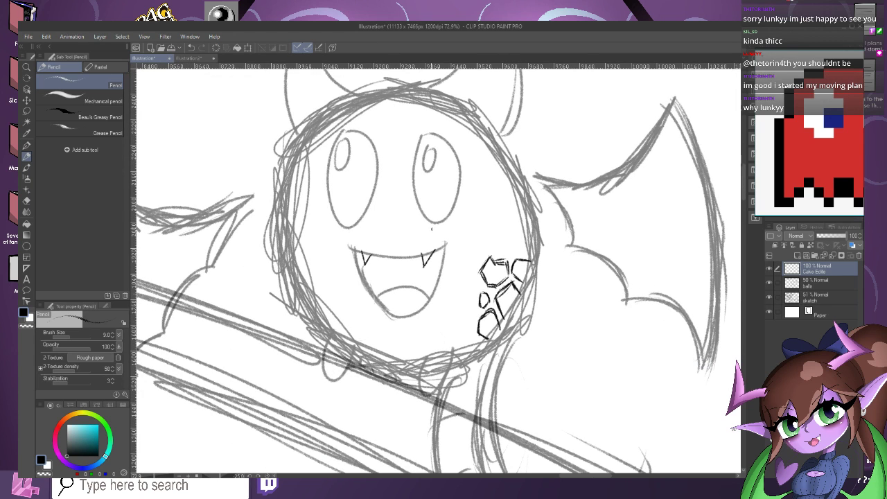
Sketch curved scales at the edge of the ball character's left cheek.
scroll(431, 228, up, 4)
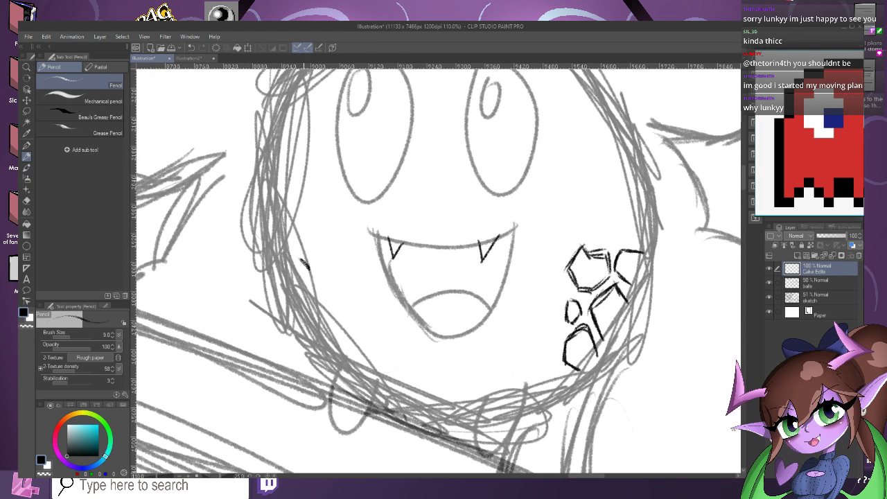
mouse_move(304, 262)
mouse_down()
mouse_move(301, 288)
mouse_move(290, 266)
mouse_move(299, 250)
mouse_move(316, 264)
mouse_up()
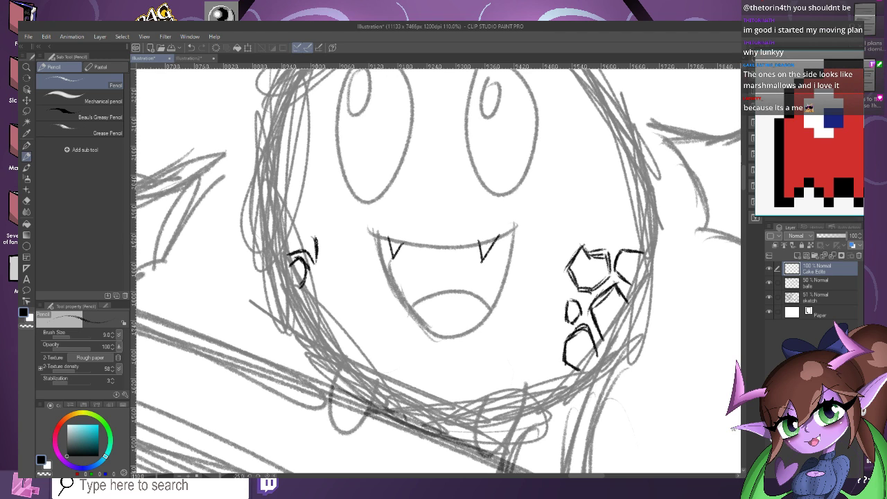
drag(305, 227, 317, 243)
scroll(318, 236, up, 2)
mouse_move(313, 241)
mouse_down()
mouse_move(298, 224)
mouse_move(281, 231)
mouse_move(316, 272)
mouse_up()
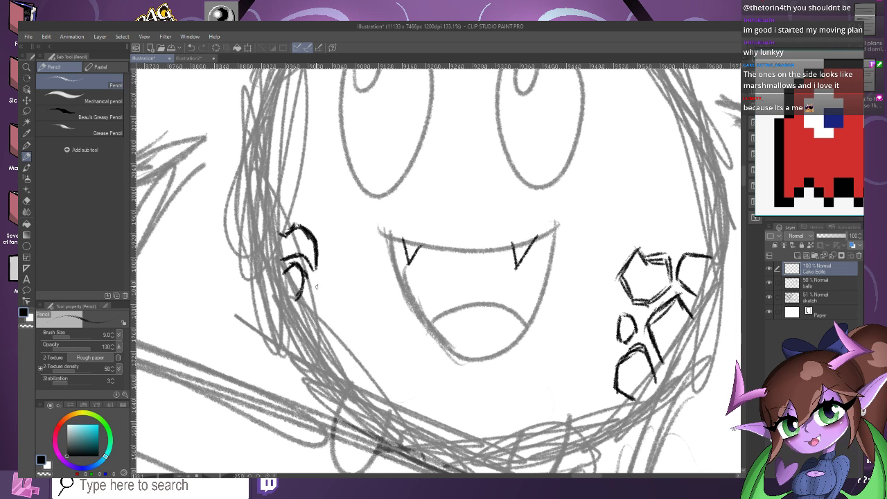
scroll(319, 288, down, 2)
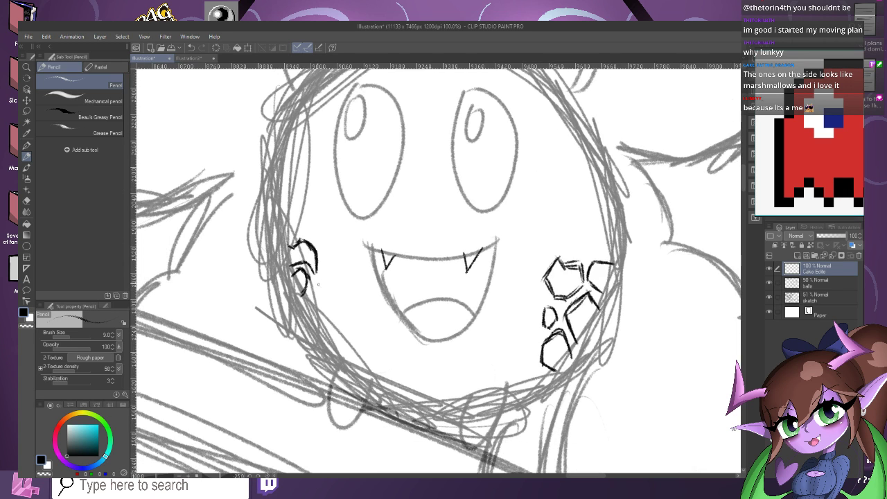
Add two smaller rounded scales below the curved ones on the left cheek.
scroll(316, 280, up, 3)
mouse_move(320, 277)
mouse_down()
mouse_move(305, 310)
mouse_move(334, 276)
mouse_move(349, 298)
mouse_move(324, 316)
mouse_move(327, 340)
mouse_up()
mouse_move(324, 308)
mouse_down()
mouse_move(332, 344)
mouse_move(318, 352)
mouse_up()
mouse_move(314, 287)
mouse_down()
mouse_move(295, 325)
mouse_move(348, 313)
mouse_move(355, 336)
mouse_move(340, 343)
mouse_move(332, 320)
mouse_move(341, 343)
mouse_up()
scroll(316, 305, down, 1)
scroll(353, 305, down, 2)
scroll(353, 305, up, 2)
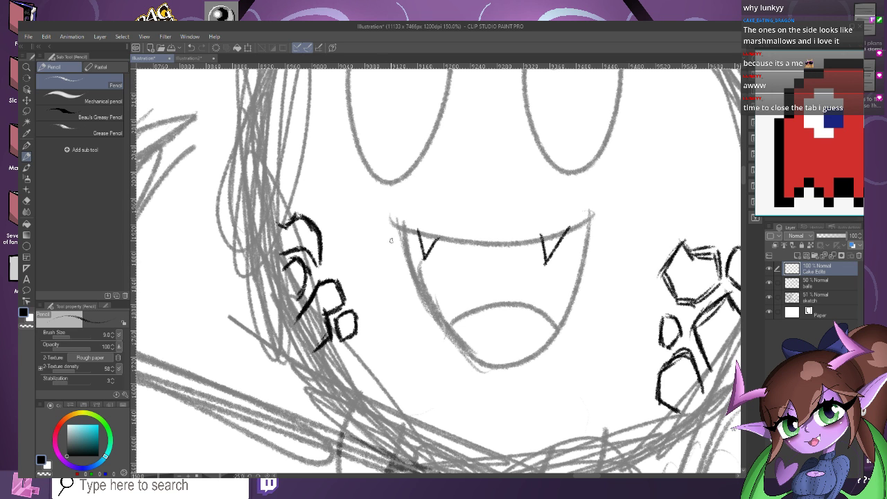
Erase the whole cluster of scales on the left cheek with the Hard eraser.
scroll(361, 316, down, 3)
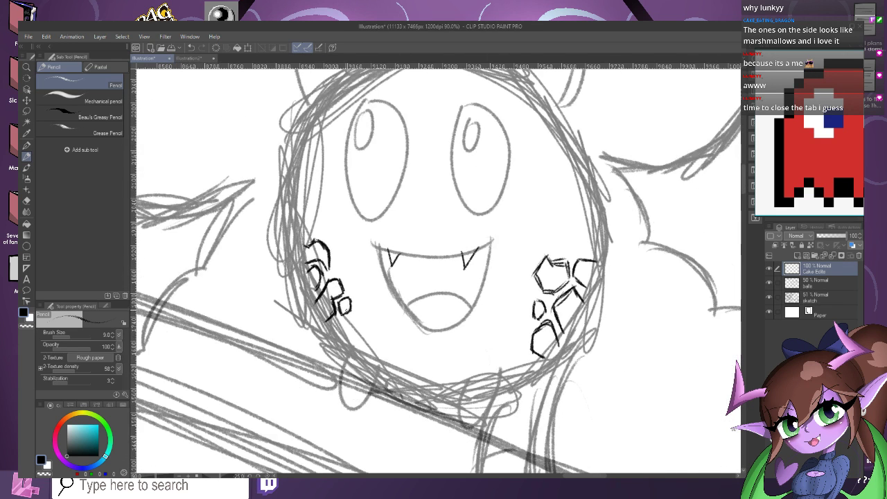
scroll(336, 269, up, 1)
key(e)
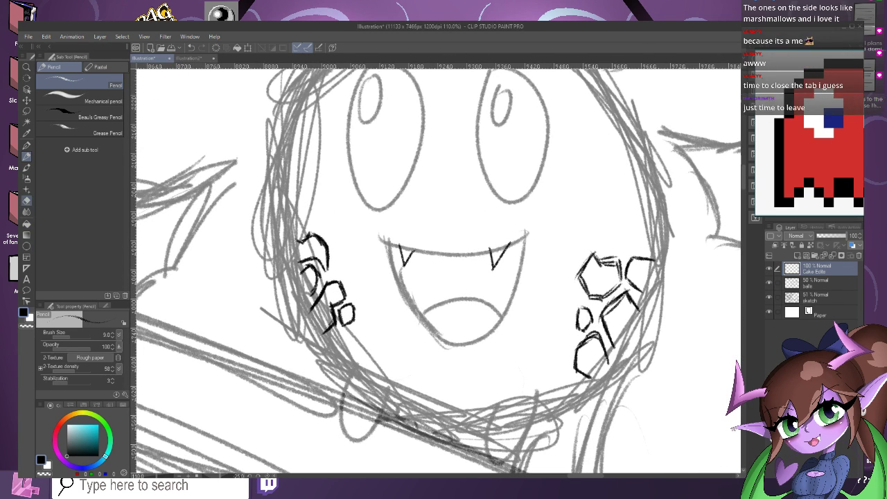
drag(325, 276, 292, 241)
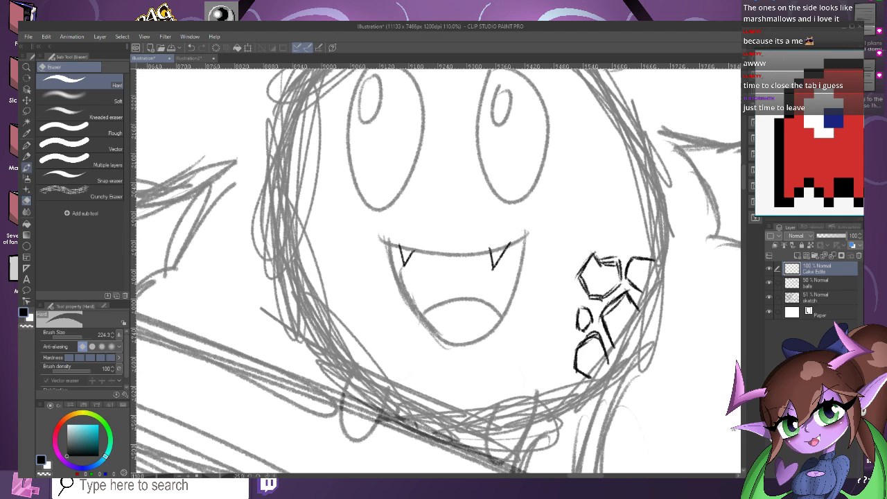
Redraw the left cheek's scales with the Pencil as a large angular scale with smaller ones beneath it.
click(27, 155)
scroll(305, 262, up, 2)
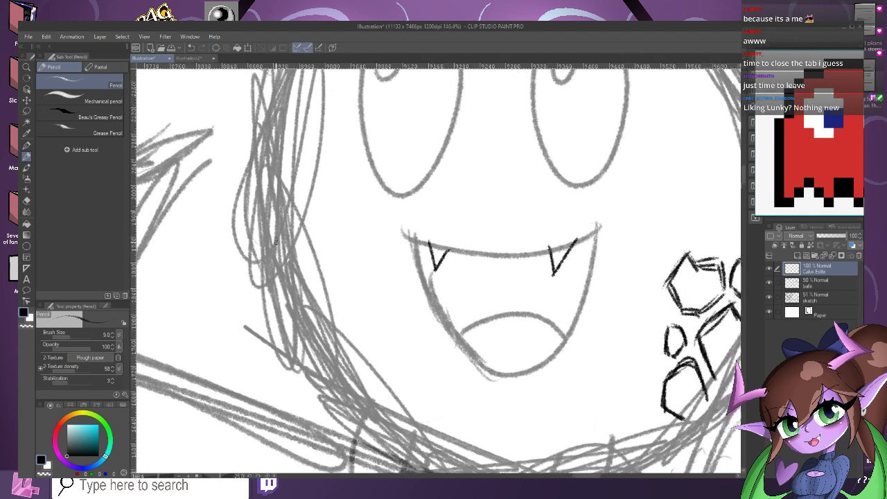
mouse_move(303, 262)
mouse_down()
mouse_move(291, 257)
mouse_move(310, 231)
mouse_move(334, 244)
mouse_up()
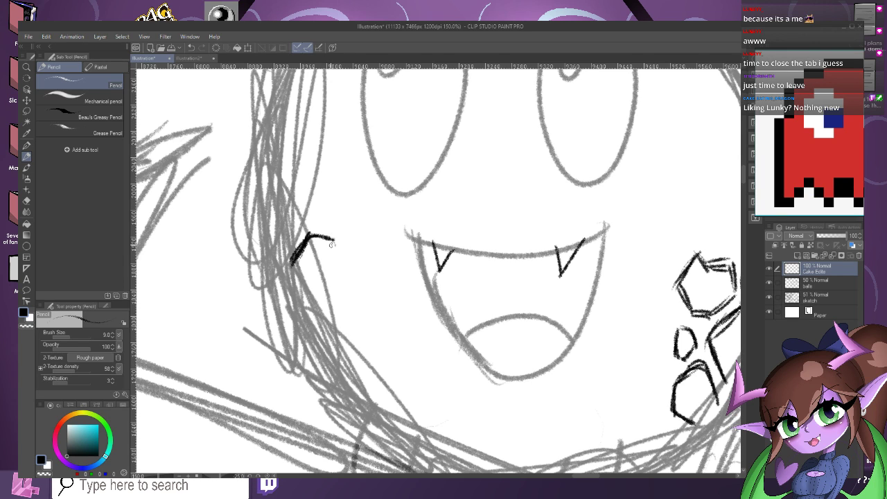
mouse_move(337, 242)
mouse_down()
mouse_move(339, 262)
mouse_move(318, 277)
mouse_move(314, 305)
mouse_move(349, 273)
mouse_move(330, 292)
mouse_move(329, 277)
mouse_up()
key(ctrl+z)
mouse_move(340, 303)
mouse_down()
mouse_move(337, 342)
mouse_move(315, 318)
mouse_up()
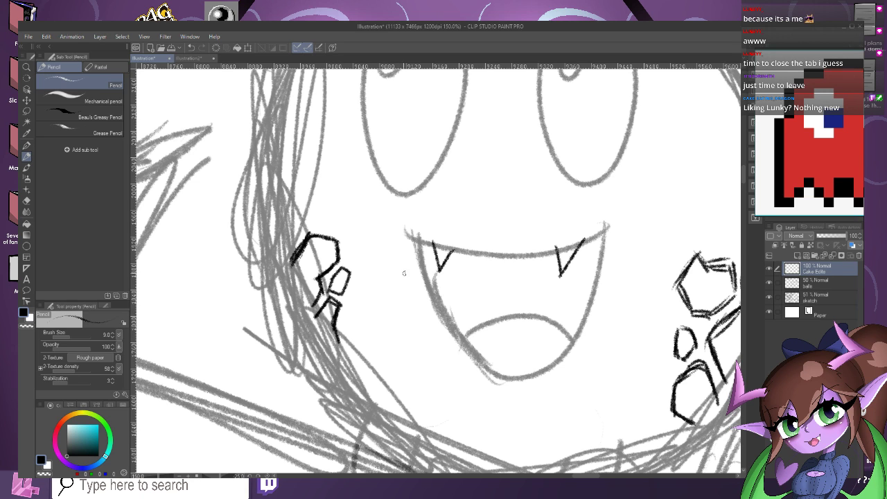
Try to add a jagged scale beside the small scale on the left cheek.
scroll(367, 280, up, 1)
drag(356, 273, 345, 302)
mouse_move(363, 256)
mouse_down()
mouse_move(346, 300)
mouse_move(352, 234)
mouse_move(376, 256)
mouse_up()
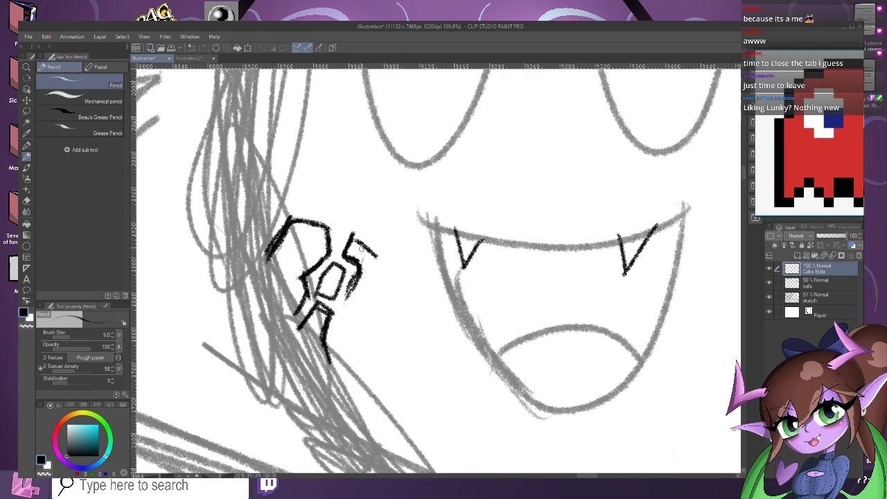
key(ctrl+z)
key(ctrl+z)
key(ctrl+z)
key(ctrl+z)
key(ctrl+z)
key(ctrl+z)
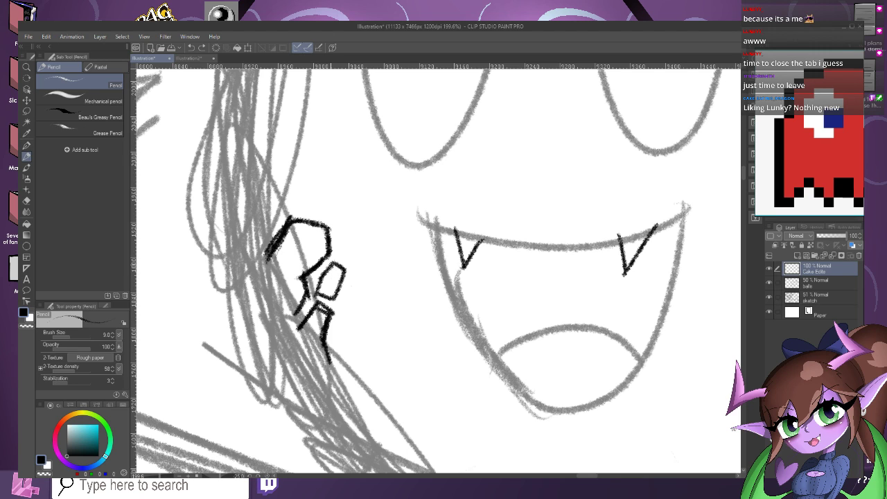
Try a slanted stroke with a pointed top as the outline of the left cheek's next scale.
drag(358, 258, 345, 309)
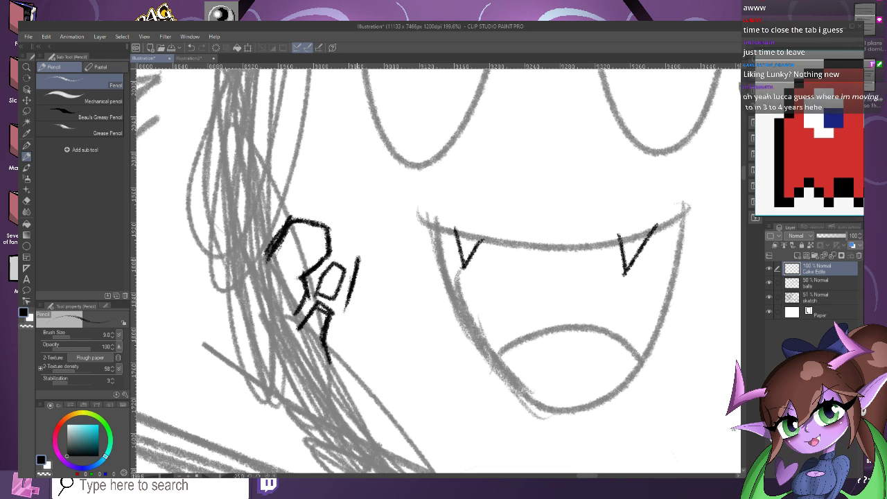
drag(355, 266, 370, 275)
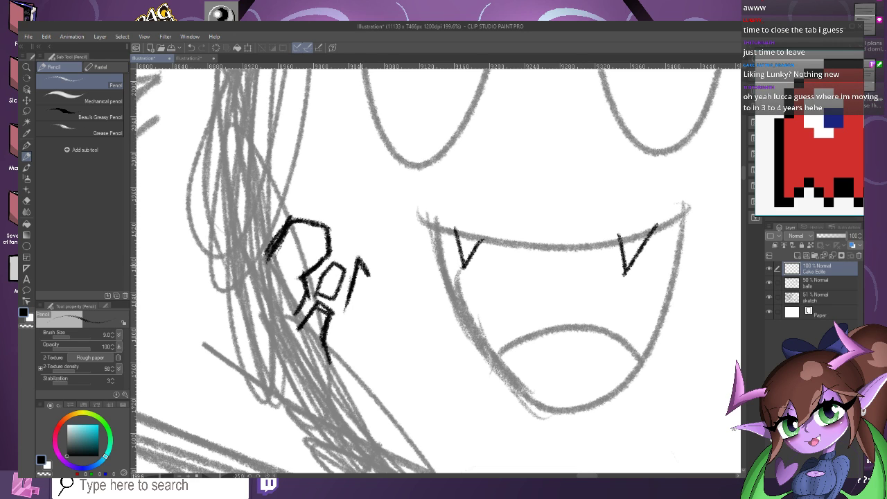
click(192, 48)
click(192, 48)
click(192, 48)
click(192, 48)
Sketch two closed polygonal scales along the inner side of the left cheek's cluster.
drag(344, 307, 338, 339)
mouse_move(347, 294)
mouse_down()
mouse_move(342, 319)
mouse_move(359, 294)
mouse_move(373, 316)
mouse_move(363, 336)
mouse_move(340, 344)
mouse_up()
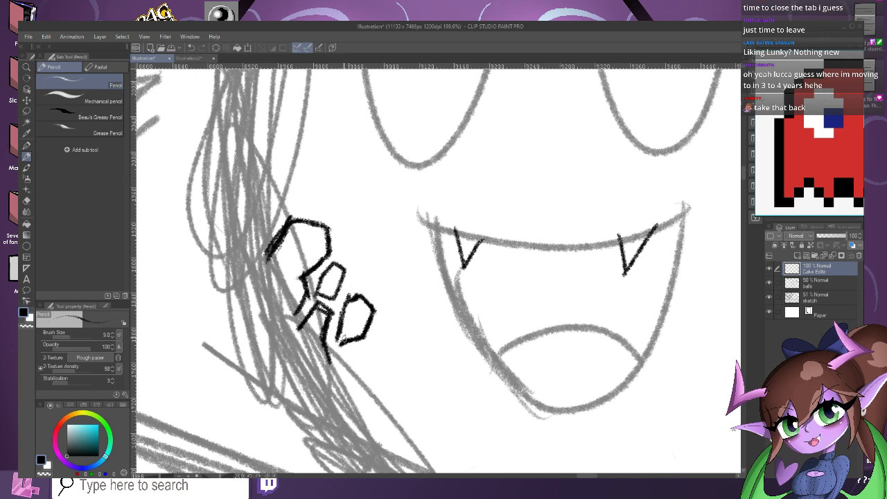
mouse_move(351, 290)
mouse_down()
mouse_move(368, 276)
mouse_move(356, 242)
mouse_move(344, 254)
mouse_move(350, 291)
mouse_up()
scroll(355, 241, down, 3)
scroll(370, 279, down, 2)
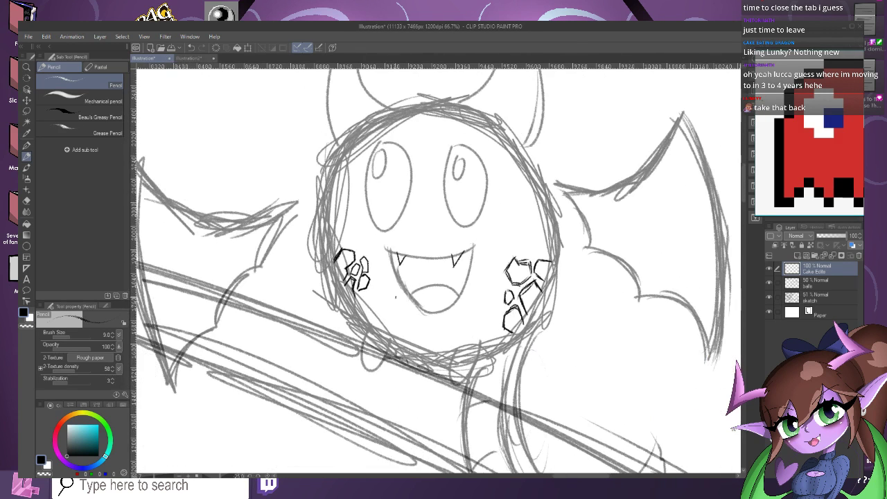
Add an open angular scale at the lower end of the left cheek's cluster, meeting the face outline.
scroll(360, 294, up, 7)
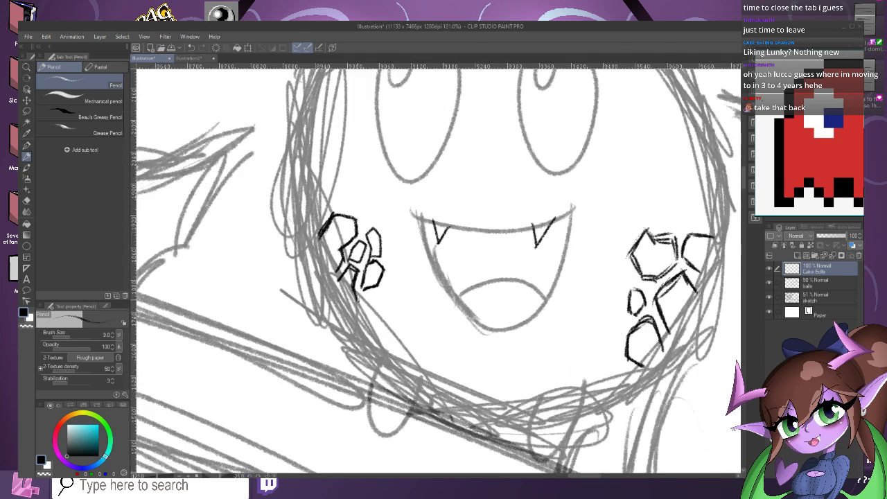
mouse_move(362, 294)
mouse_down()
mouse_move(389, 294)
mouse_move(402, 323)
mouse_move(375, 347)
mouse_move(363, 378)
mouse_up()
mouse_move(359, 296)
mouse_down()
mouse_move(353, 326)
mouse_move(338, 336)
mouse_up()
scroll(350, 298, down, 5)
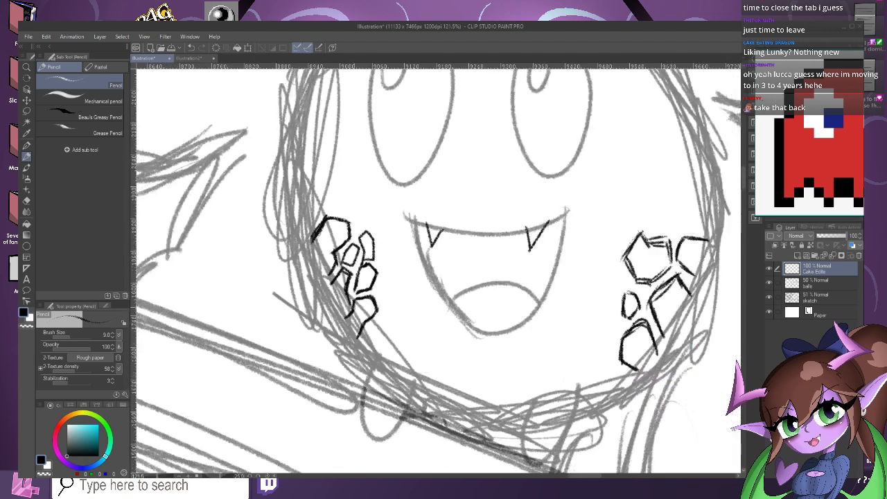
scroll(388, 236, down, 3)
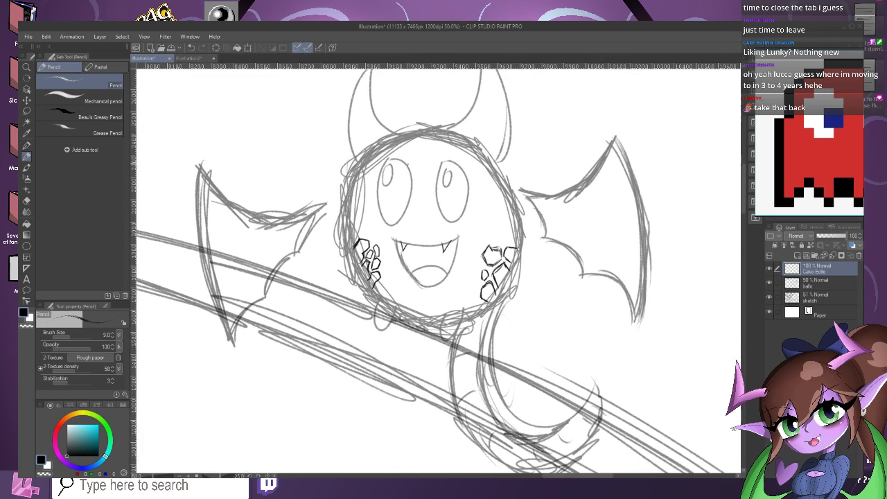
Rotate the canvas view back upright and examine the ball character's new details within the overall sketch.
scroll(409, 246, down, 2)
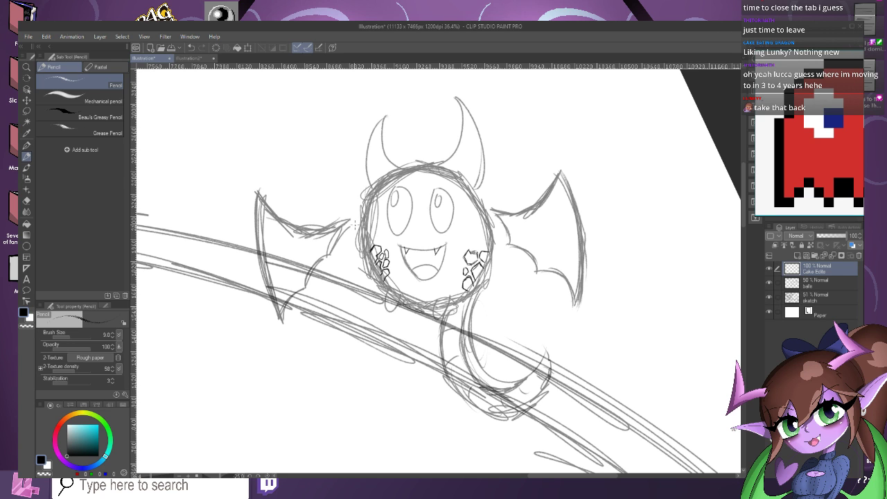
scroll(486, 285, up, 3)
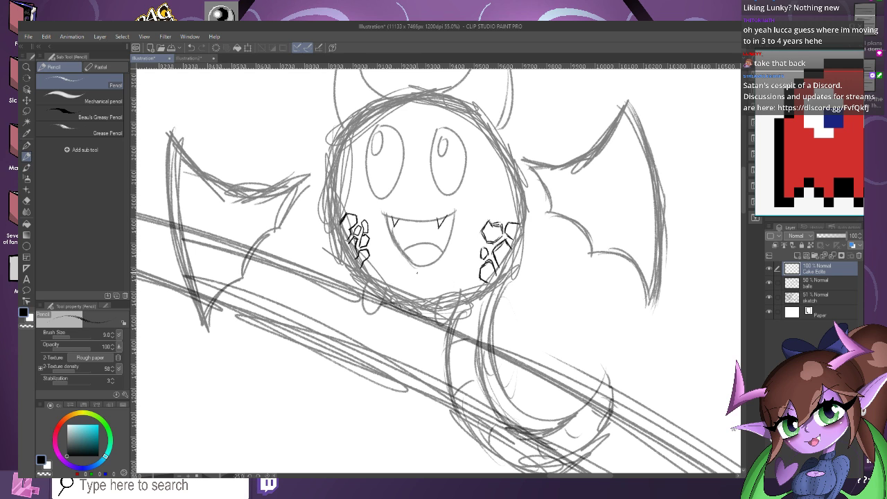
scroll(434, 281, down, 2)
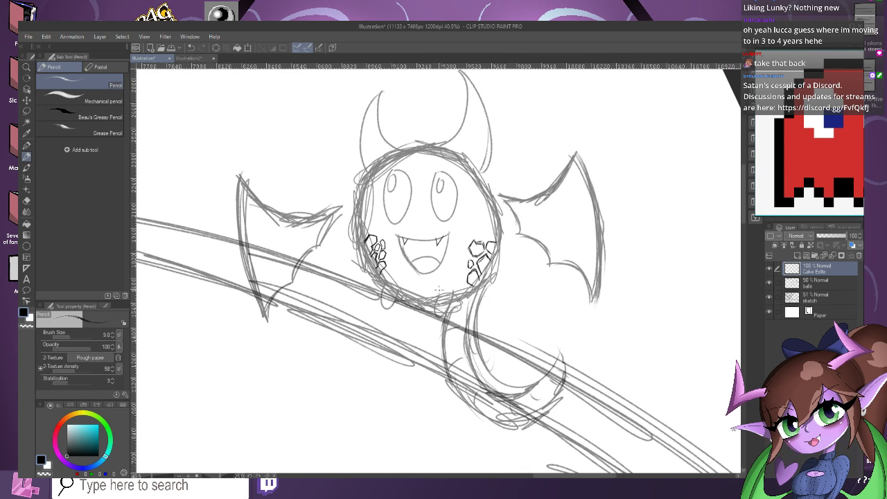
scroll(438, 290, down, 6)
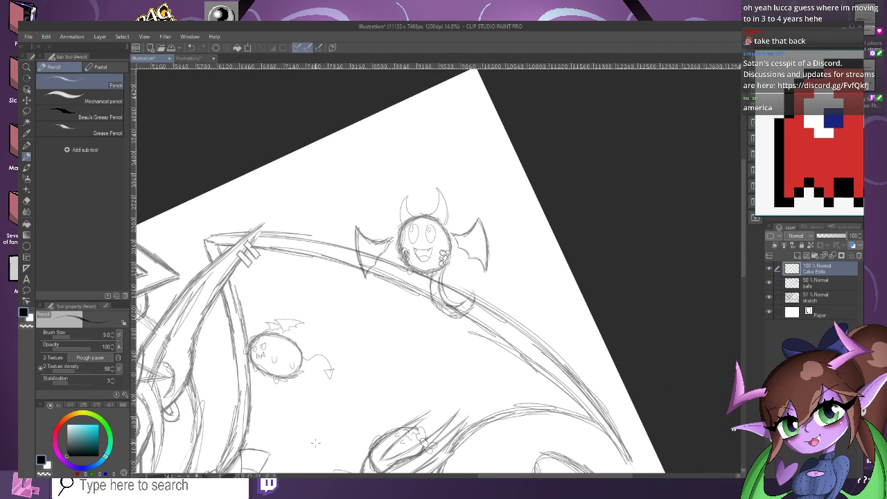
click(250, 475)
click(258, 476)
click(259, 475)
click(258, 475)
click(258, 475)
click(259, 475)
click(258, 476)
scroll(419, 144, down, 2)
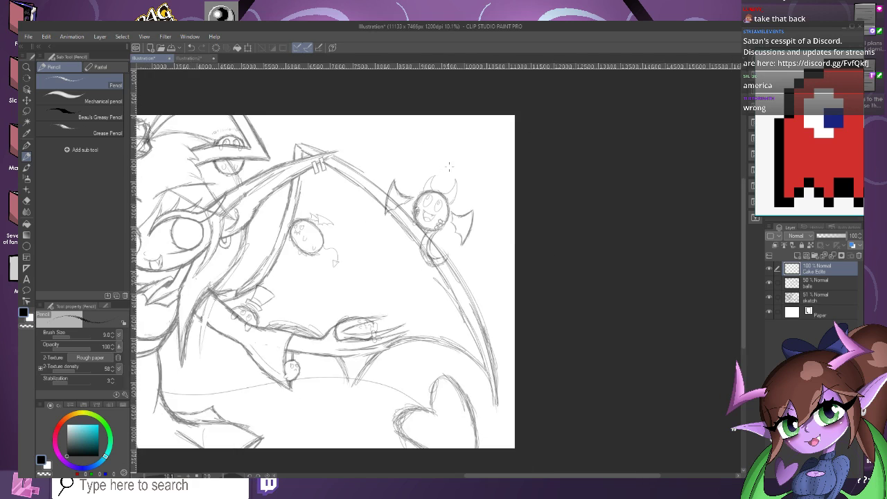
scroll(449, 166, down, 2)
scroll(421, 243, up, 4)
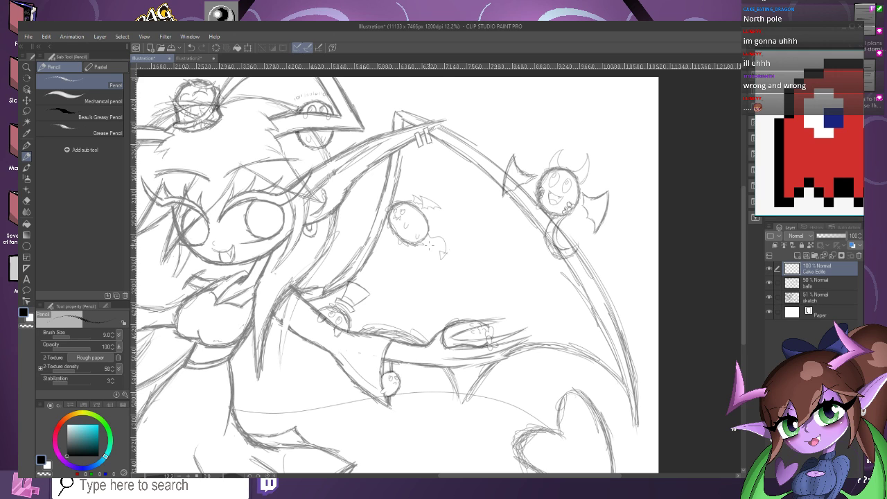
drag(809, 153, 755, 161)
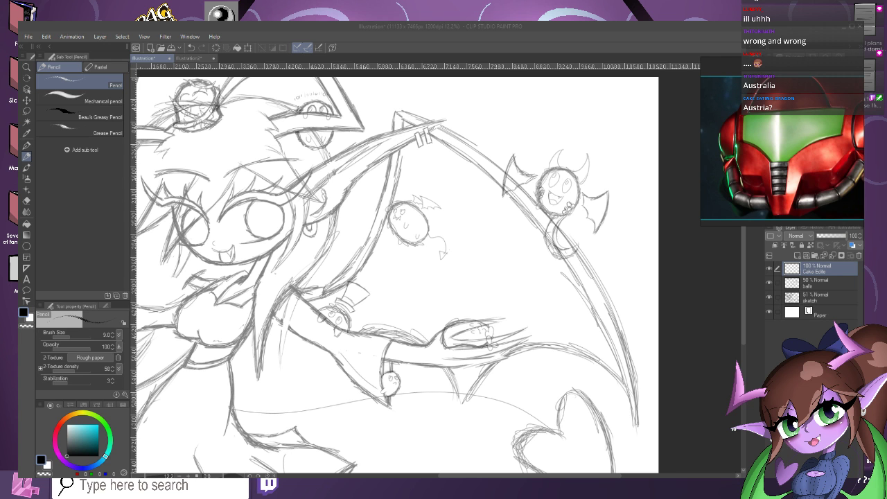
Set the ball characters' layer to 100% opacity and examine the creatures around the main figure.
click(820, 283)
click(845, 236)
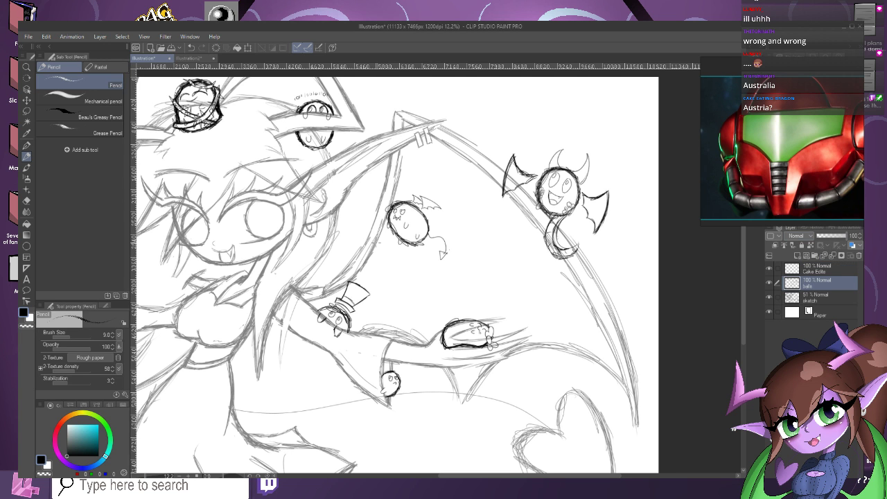
scroll(582, 263, up, 6)
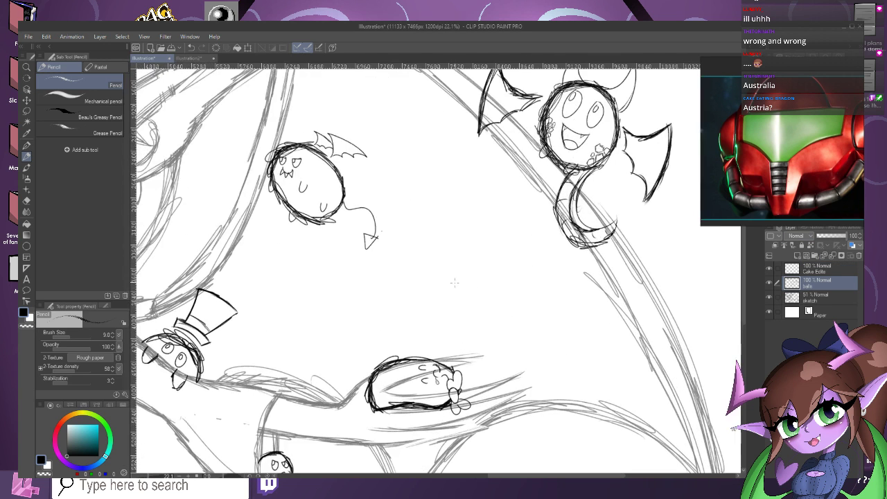
scroll(455, 277, down, 9)
scroll(494, 198, down, 2)
scroll(459, 334, up, 3)
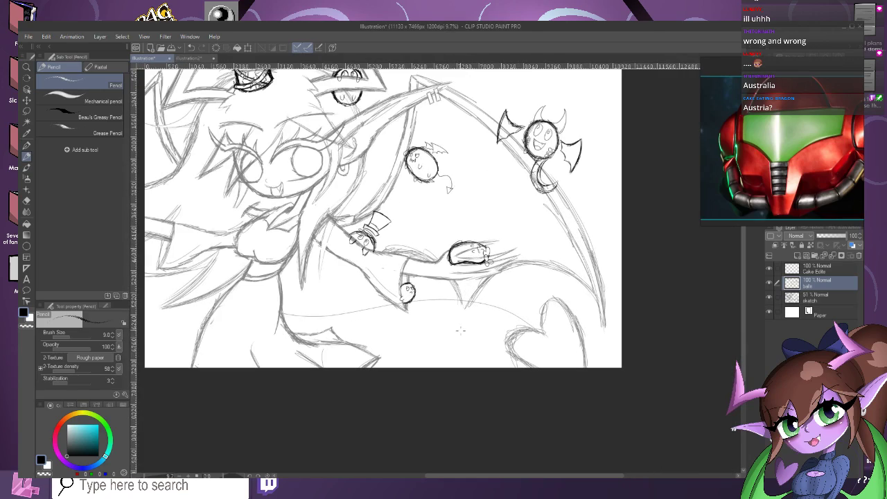
scroll(468, 334, up, 3)
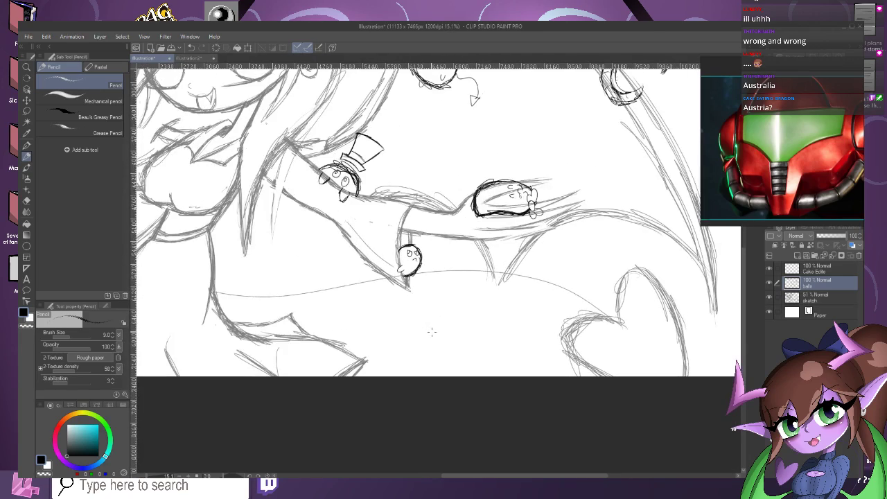
scroll(431, 332, down, 2)
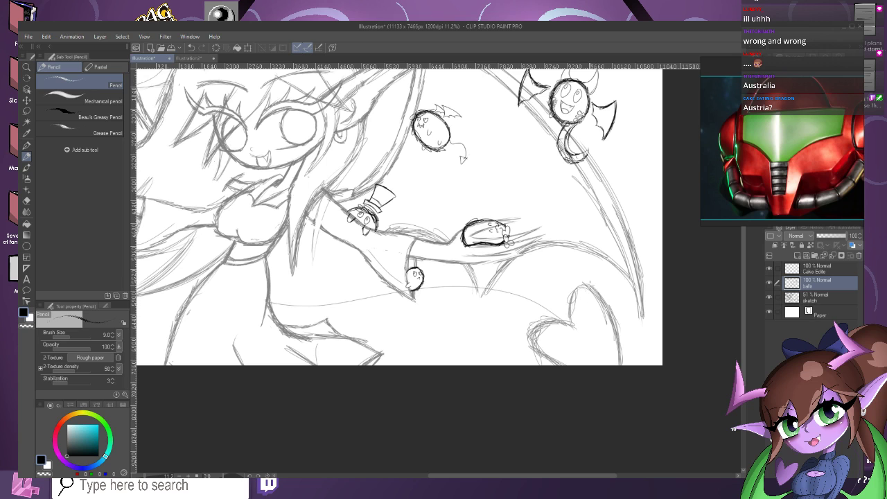
Try a short stroke beside the heart-shaped form near the illustration's lower edge.
mouse_move(591, 282)
mouse_down()
mouse_move(611, 292)
mouse_move(584, 302)
mouse_up()
key(ctrl+z)
scroll(411, 313, down, 1)
scroll(364, 270, up, 2)
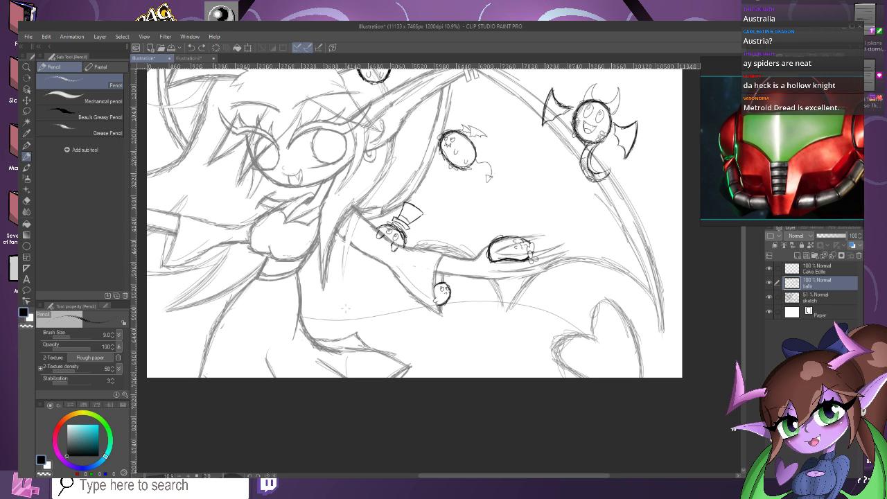
Try a rough circle beside the figure's hip as the body of another ball character.
scroll(345, 307, up, 2)
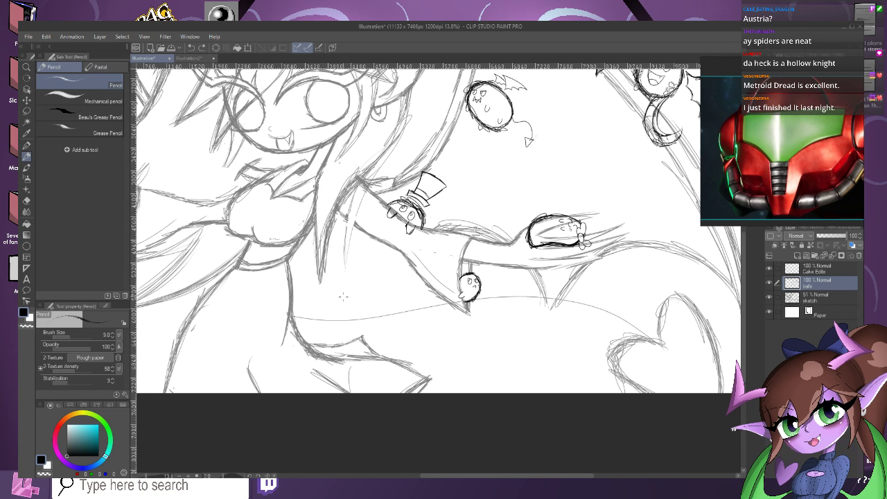
scroll(341, 296, up, 3)
mouse_move(333, 296)
mouse_down()
mouse_move(385, 347)
mouse_move(361, 341)
mouse_up()
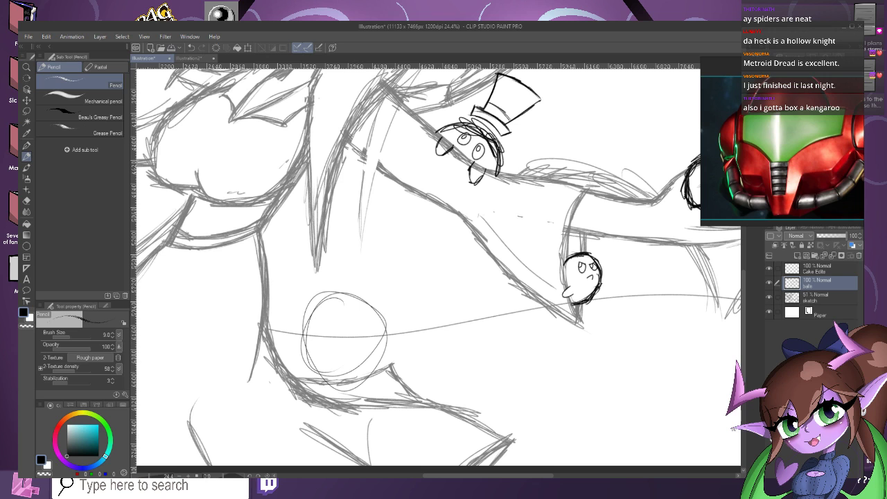
key(ctrl+z)
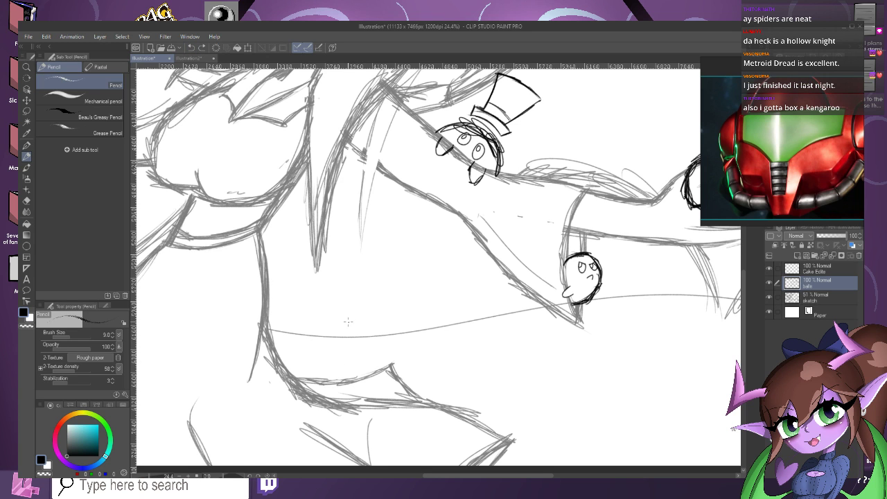
Sketch a domed arc over the grey pointed fold beside the figure's hip as a new ball's upper outline.
scroll(348, 321, down, 2)
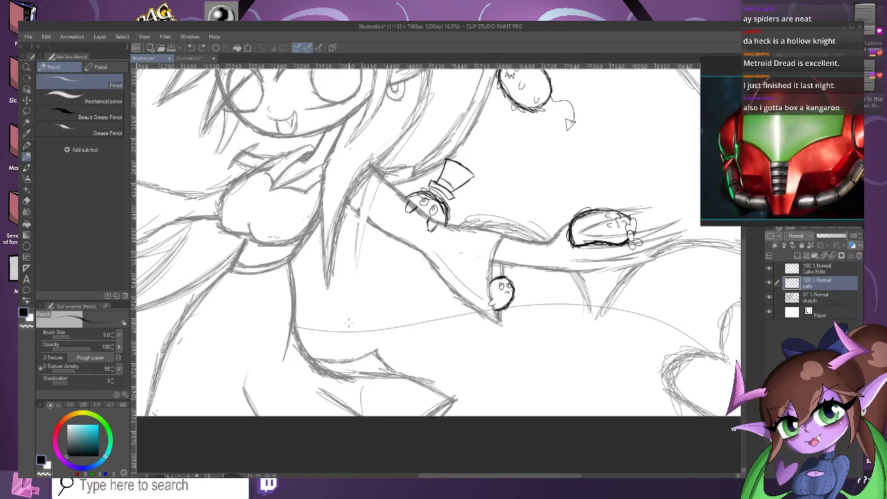
scroll(345, 319, down, 1)
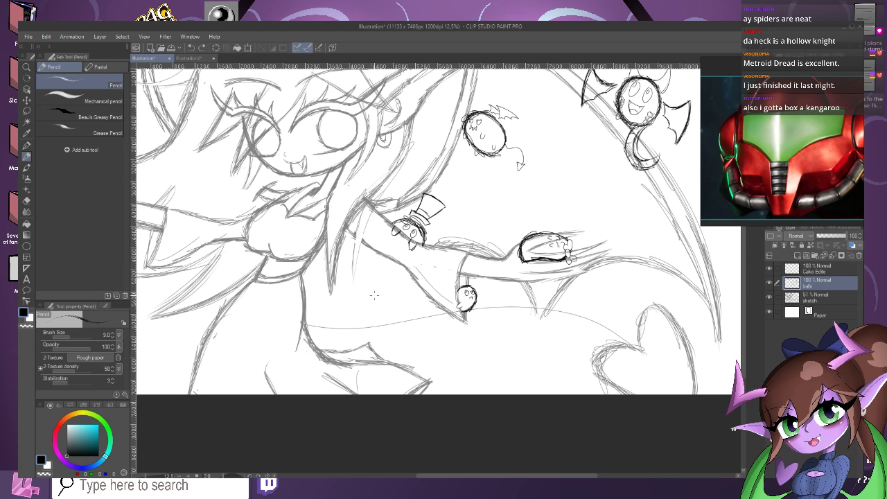
scroll(373, 291, up, 2)
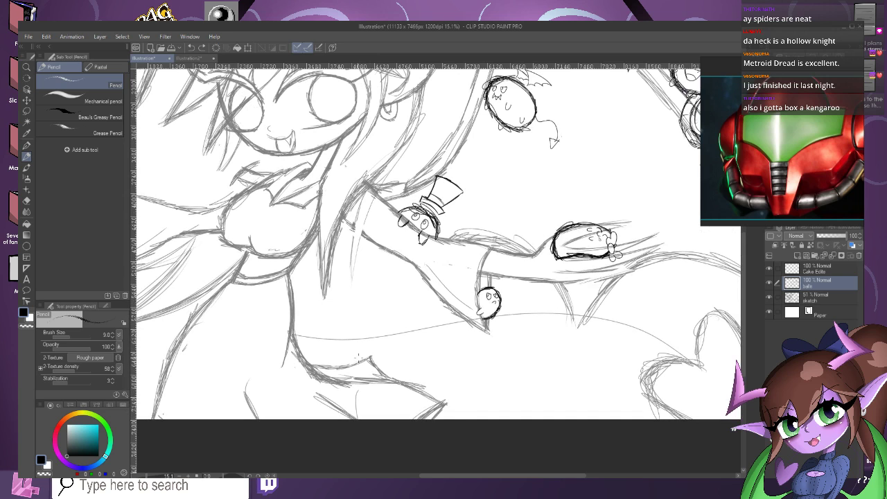
scroll(359, 354, up, 2)
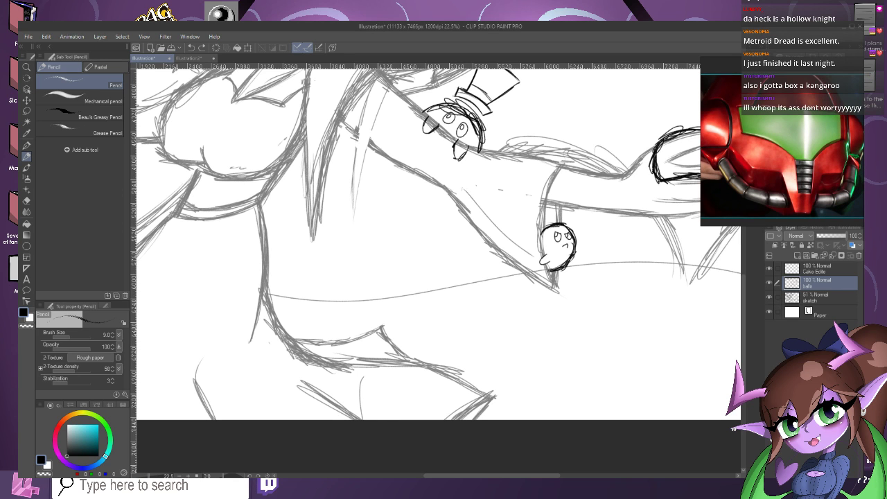
scroll(391, 353, up, 2)
mouse_move(406, 369)
mouse_down()
mouse_move(383, 318)
mouse_move(360, 309)
mouse_up()
drag(397, 336, 350, 309)
mouse_move(395, 331)
mouse_down()
mouse_move(335, 303)
mouse_move(319, 306)
mouse_up()
mouse_move(369, 313)
mouse_down()
mouse_move(315, 305)
mouse_move(284, 331)
mouse_up()
mouse_move(337, 305)
mouse_down()
mouse_move(280, 344)
mouse_move(275, 363)
mouse_up()
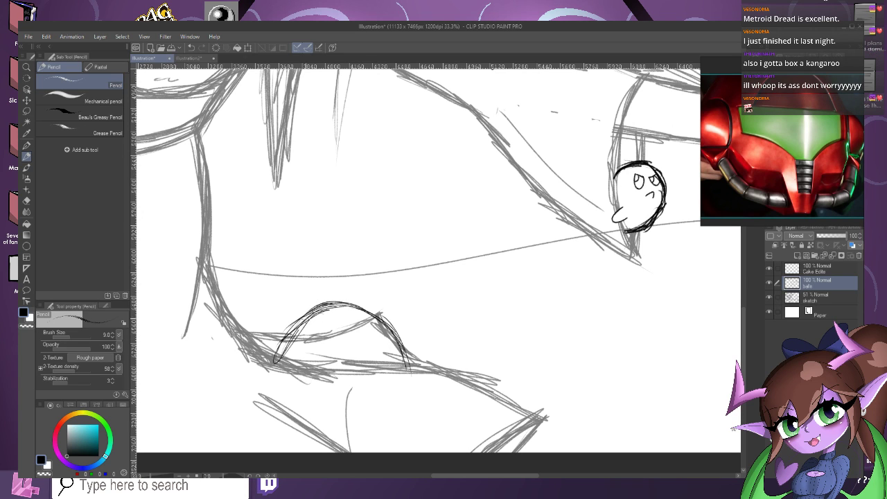
Darken the left flank of the dome outline with repeated overlapping pencil strokes.
mouse_move(310, 316)
mouse_down()
mouse_move(276, 363)
mouse_move(284, 347)
mouse_up()
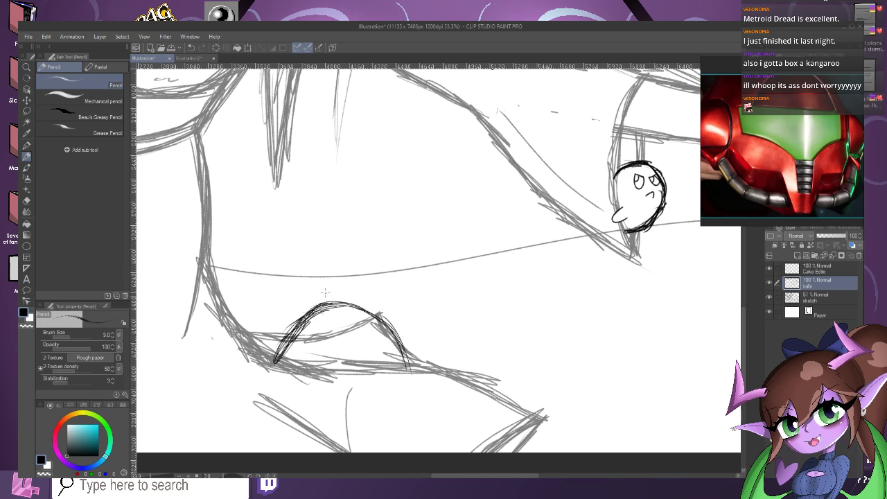
mouse_move(320, 303)
mouse_down()
mouse_move(295, 320)
mouse_move(351, 306)
mouse_move(395, 323)
mouse_move(409, 361)
mouse_move(283, 350)
mouse_up()
scroll(309, 312, down, 1)
scroll(297, 323, up, 1)
mouse_move(305, 316)
mouse_down()
mouse_move(280, 358)
mouse_move(289, 346)
mouse_up()
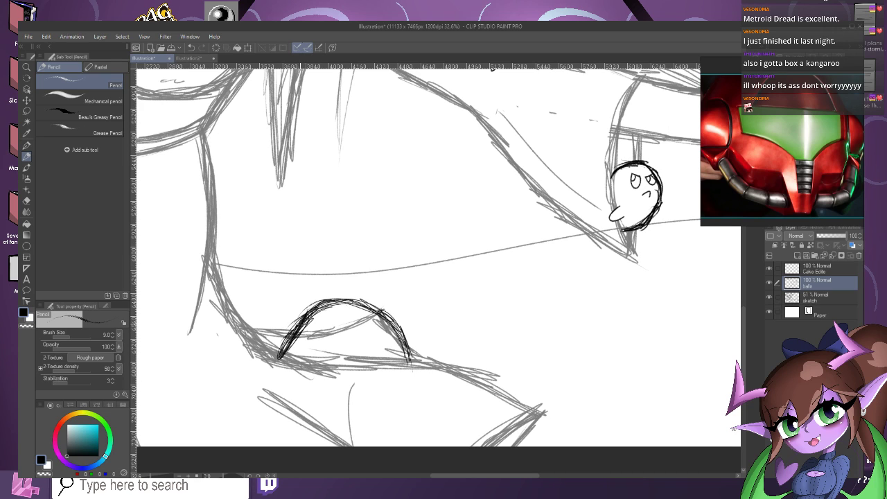
drag(309, 317, 292, 345)
Merge the Cake Edits layer down into the ball characters' layer and reinforce the dome's outline towards its right end.
click(821, 269)
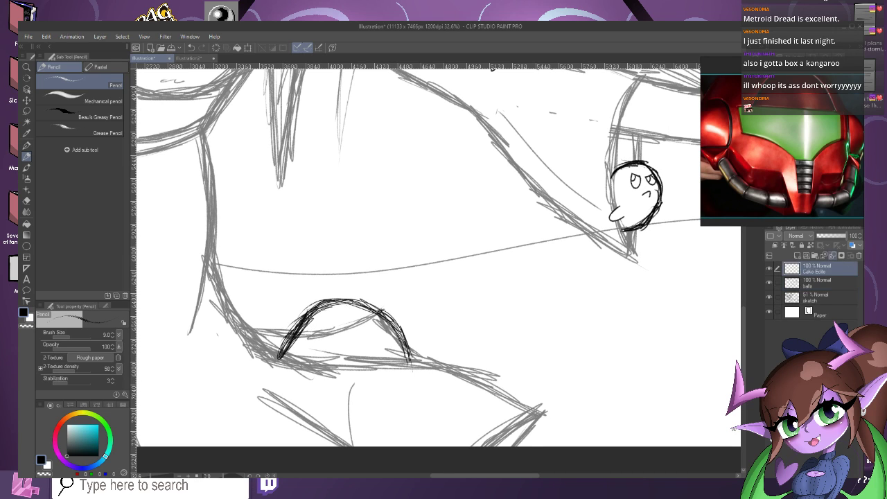
click(832, 255)
scroll(361, 311, up, 1)
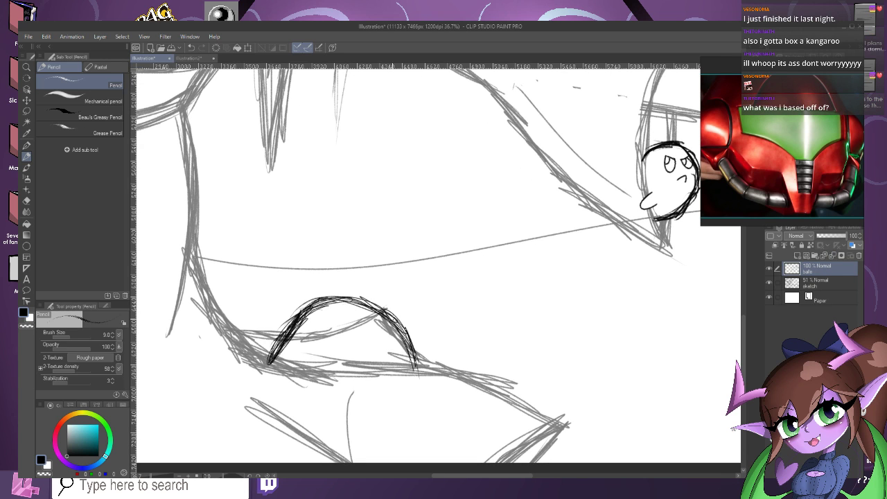
mouse_move(392, 318)
mouse_down()
mouse_move(429, 378)
mouse_move(392, 314)
mouse_move(370, 301)
mouse_move(305, 309)
mouse_up()
Move the reference window beside the sketch and shrink its view until the whole red helmet fits.
drag(838, 169, 759, 224)
scroll(758, 225, down, 4)
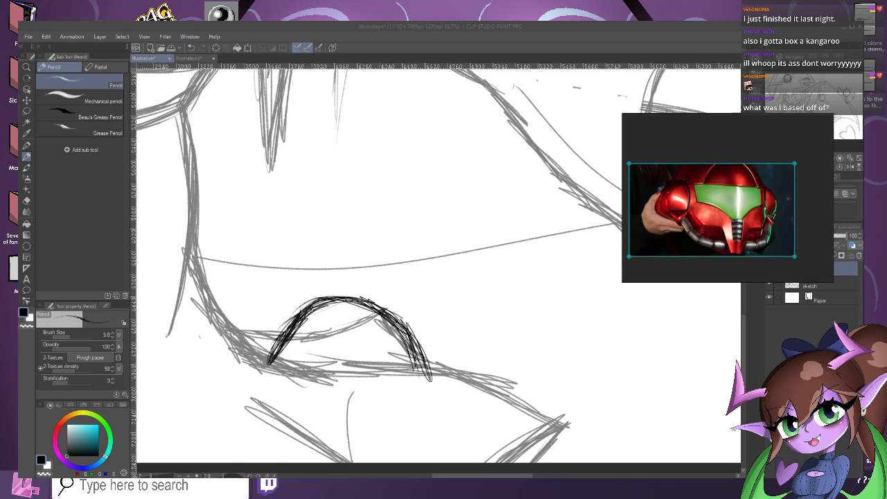
scroll(376, 212, down, 2)
scroll(371, 284, up, 3)
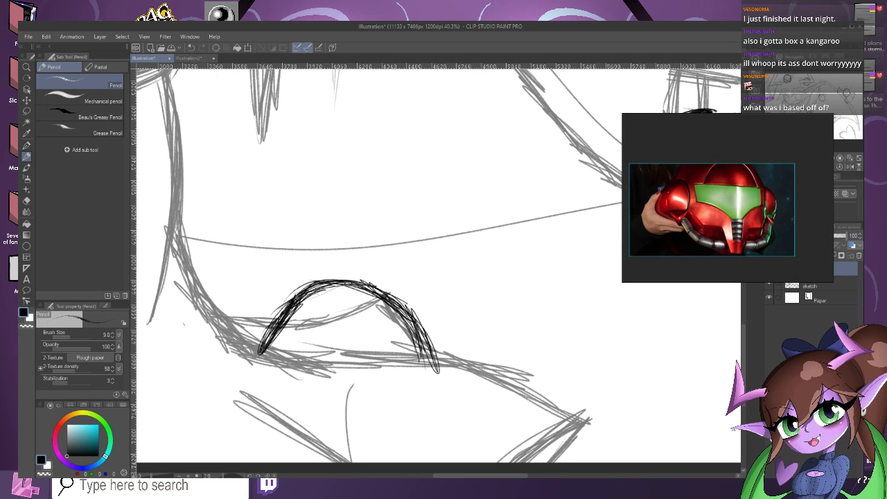
scroll(334, 367, up, 3)
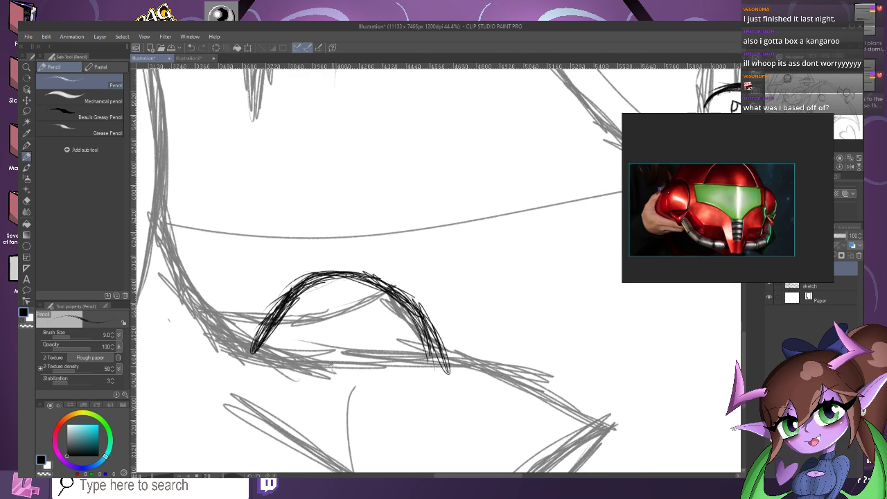
Sketch the helmet's visor inside the dome, with a long straight upper edge, short side edge and curved lower corner.
mouse_move(356, 359)
mouse_down()
mouse_move(345, 332)
mouse_move(295, 327)
mouse_move(346, 332)
mouse_up()
drag(300, 304, 300, 333)
mouse_move(297, 297)
mouse_down()
mouse_move(301, 325)
mouse_move(327, 295)
mouse_move(352, 294)
mouse_up()
drag(299, 295, 371, 288)
mouse_move(319, 294)
mouse_down()
mouse_move(416, 289)
mouse_move(430, 305)
mouse_up()
drag(359, 292, 409, 297)
drag(325, 290, 376, 293)
mouse_move(311, 294)
mouse_down()
mouse_move(363, 293)
mouse_move(346, 294)
mouse_up()
drag(315, 297, 369, 291)
drag(306, 298, 340, 295)
drag(293, 298, 311, 292)
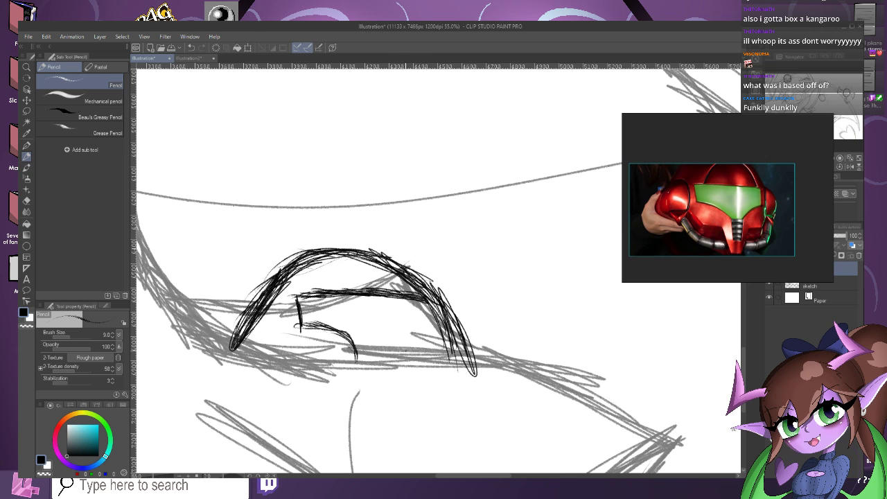
mouse_move(402, 354)
mouse_down()
mouse_move(402, 344)
mouse_move(403, 352)
mouse_up()
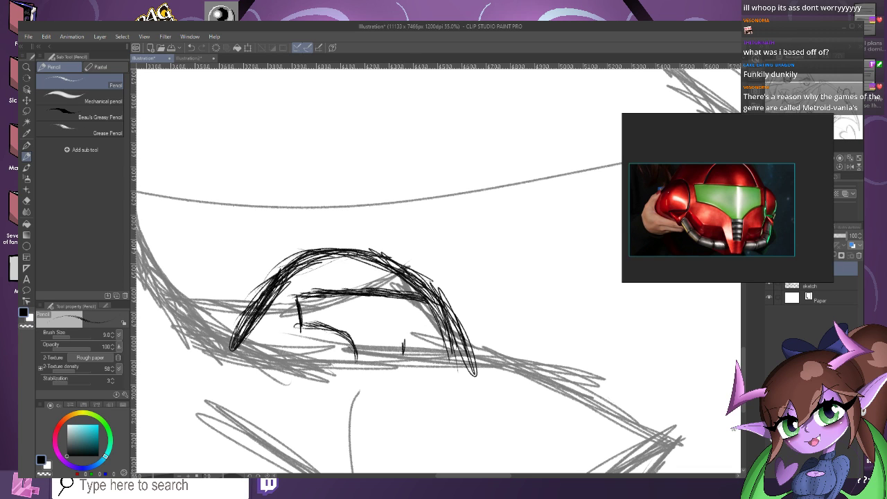
Erase the whole sketched dome and visor beside the figure's hip.
key(e)
mouse_move(353, 214)
mouse_down()
mouse_move(299, 183)
mouse_move(271, 197)
mouse_move(256, 236)
mouse_move(337, 358)
mouse_move(204, 297)
mouse_move(266, 378)
mouse_up()
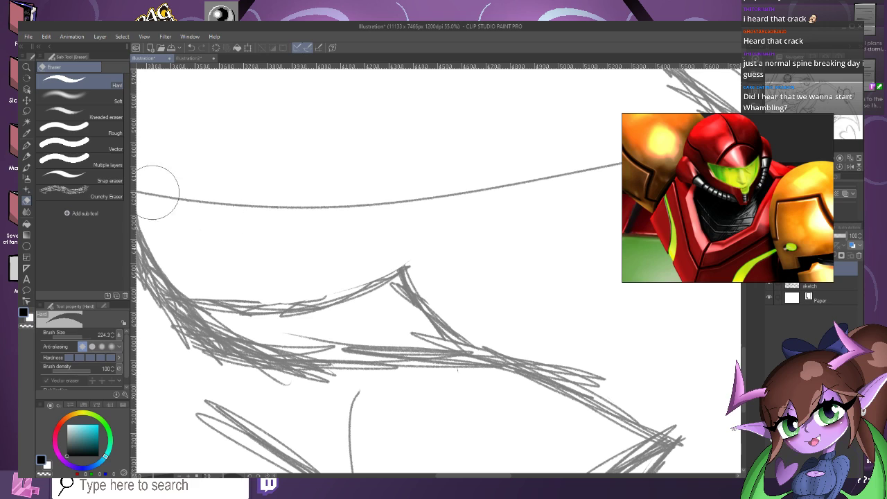
Sketch a wide sagging visor upper edge with the Pencil, dipping at the grey fold's peak and rising at both ends.
click(26, 157)
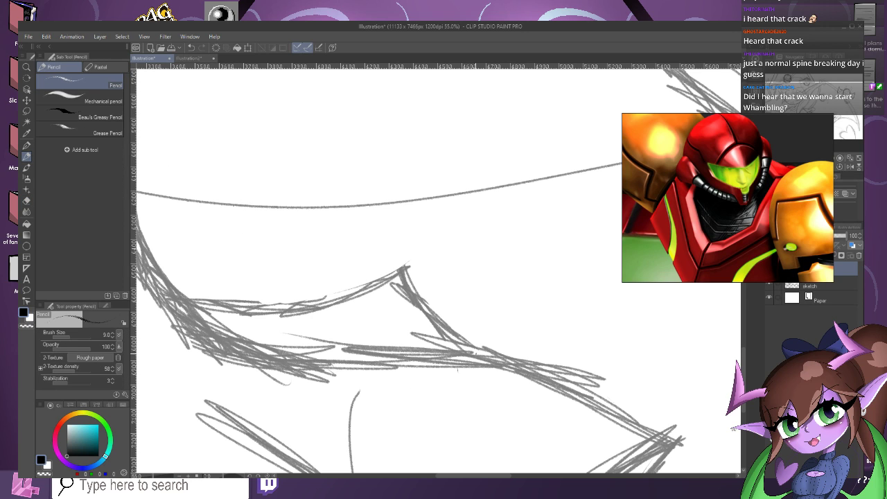
drag(475, 359, 457, 294)
key(ctrl+z)
drag(411, 275, 462, 261)
drag(410, 282, 472, 254)
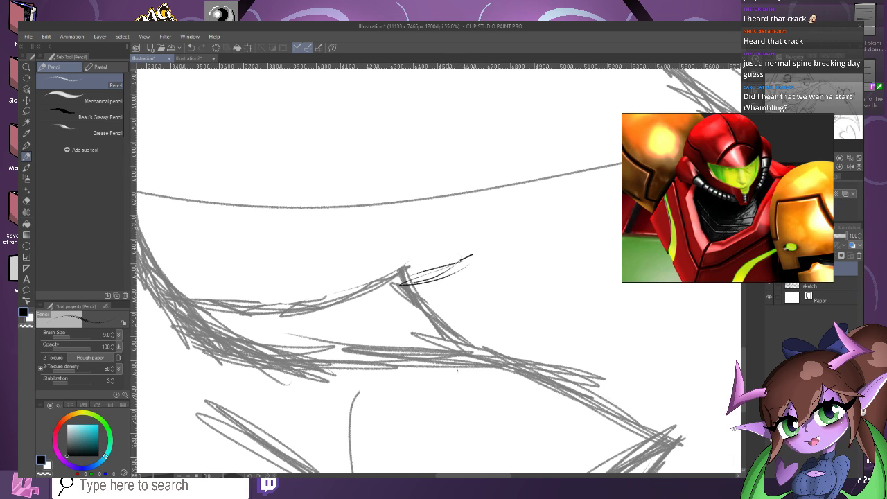
mouse_move(385, 287)
mouse_down()
mouse_move(468, 270)
mouse_move(330, 276)
mouse_move(306, 252)
mouse_up()
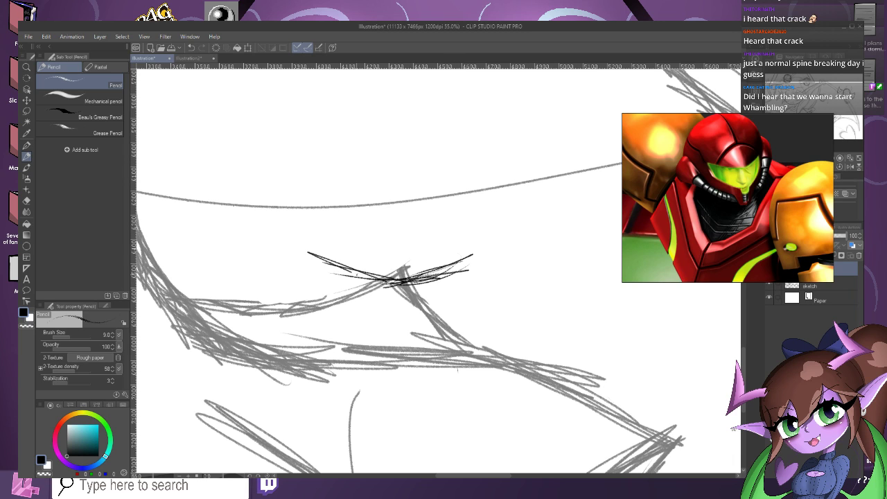
drag(360, 275, 291, 243)
drag(385, 282, 276, 237)
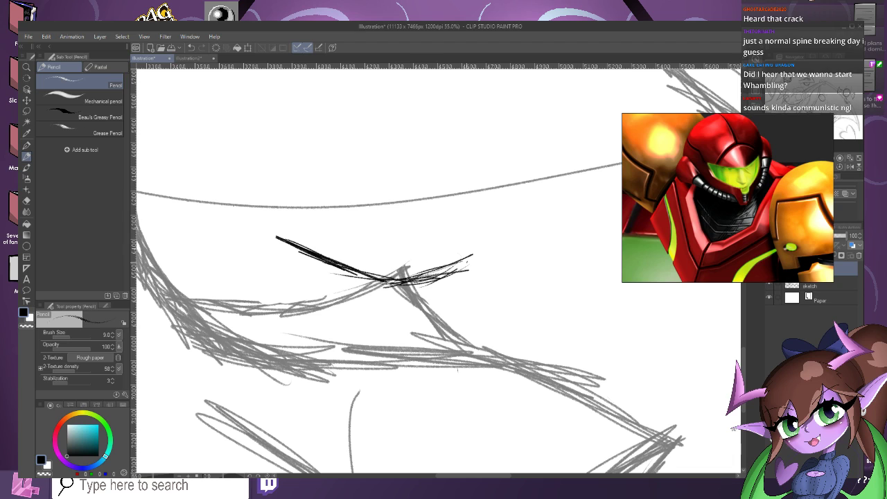
Sketch the visor's right side from the upper corner, curving down and inwards to the grey fold's lower line.
mouse_move(424, 280)
mouse_down()
mouse_move(487, 250)
mouse_move(488, 295)
mouse_up()
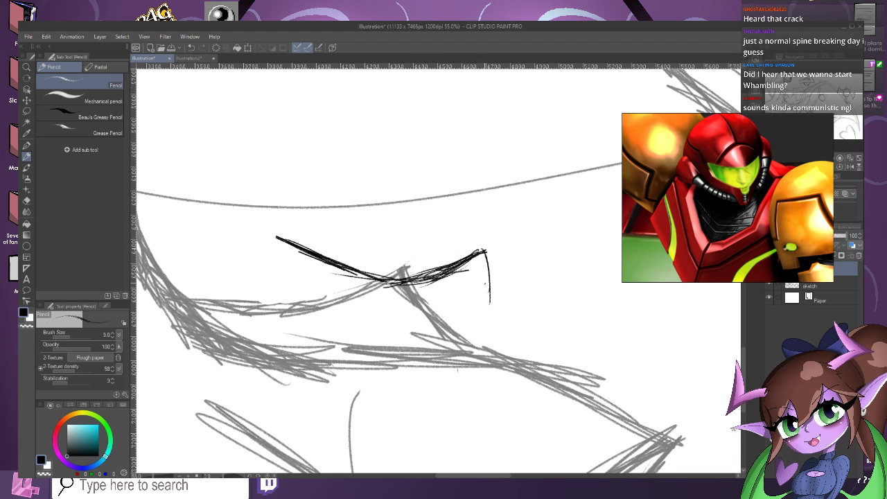
mouse_move(485, 252)
mouse_down()
mouse_move(486, 313)
mouse_move(451, 348)
mouse_up()
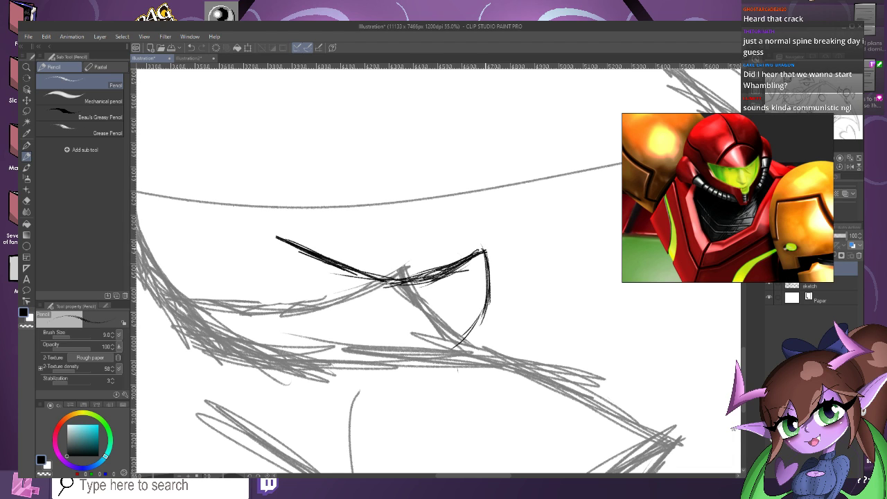
drag(493, 300, 452, 357)
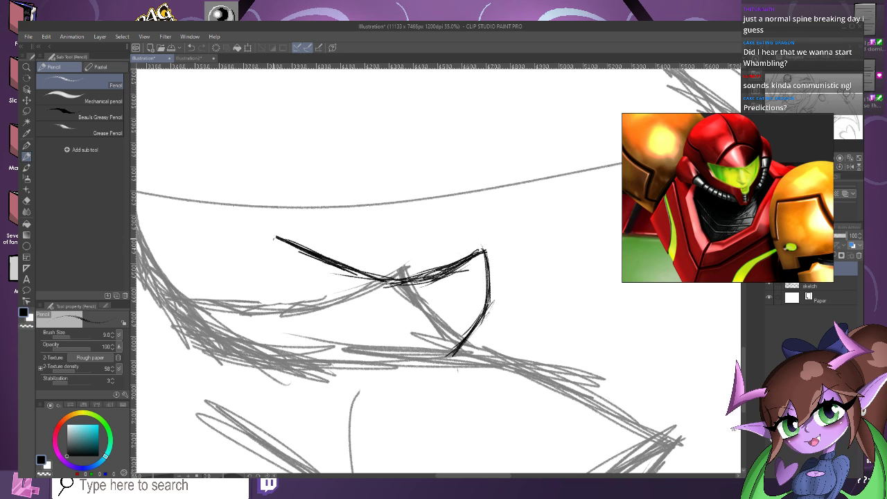
Sketch the visor's left side from the upper corner, bending down and inwards to the grey fold's lower line.
drag(275, 237, 278, 305)
mouse_move(276, 270)
mouse_down()
mouse_move(276, 307)
mouse_move(352, 353)
mouse_up()
drag(291, 321, 364, 358)
mouse_move(274, 304)
mouse_down()
mouse_move(342, 350)
mouse_move(328, 342)
mouse_up()
drag(278, 300, 292, 319)
drag(276, 239, 280, 304)
drag(275, 240, 272, 288)
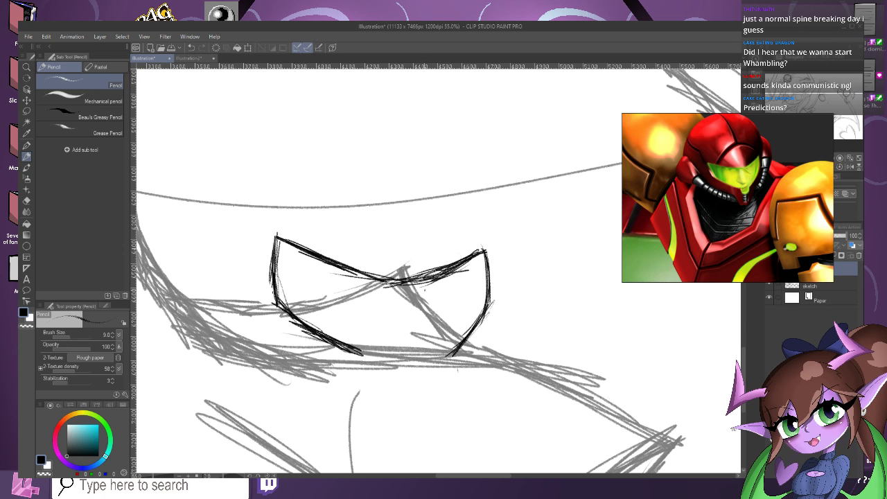
Try four slanted lines across the visor as reflection stripes.
drag(443, 279, 470, 342)
drag(416, 282, 432, 317)
drag(360, 287, 383, 350)
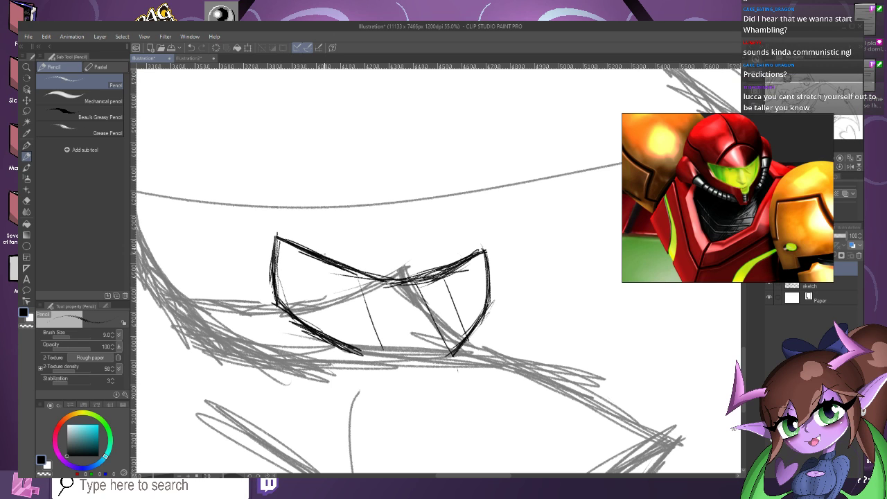
drag(330, 265, 356, 348)
key(ctrl+z)
key(ctrl+z)
key(ctrl+z)
key(ctrl+z)
key(ctrl+z)
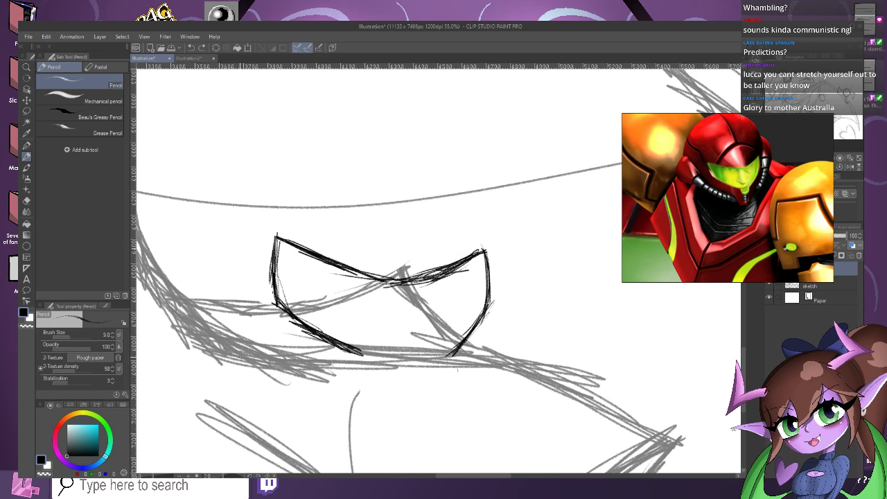
Erase the visor's lower-left edge with the Hard eraser and redraw it with the Pencil as a straight slant down to the grey fold's lower line.
drag(285, 289, 280, 309)
click(26, 201)
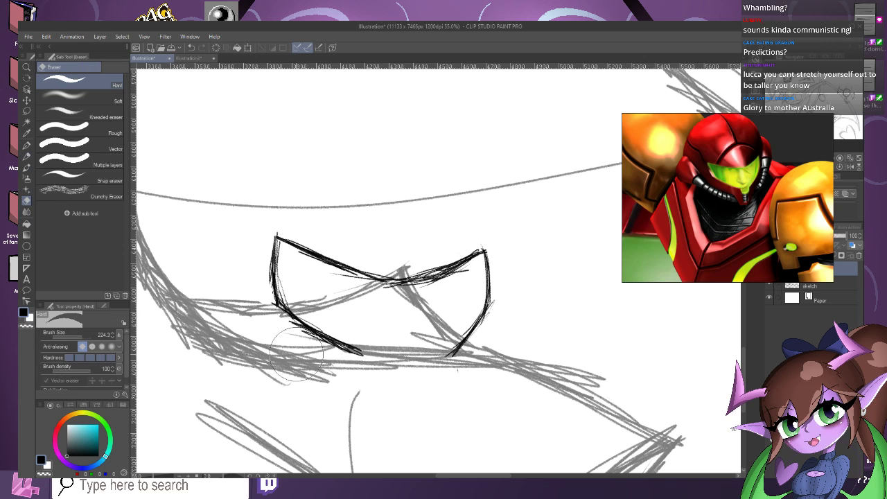
mouse_move(346, 352)
mouse_down()
mouse_move(283, 312)
mouse_move(334, 338)
mouse_up()
click(26, 157)
drag(290, 313, 371, 356)
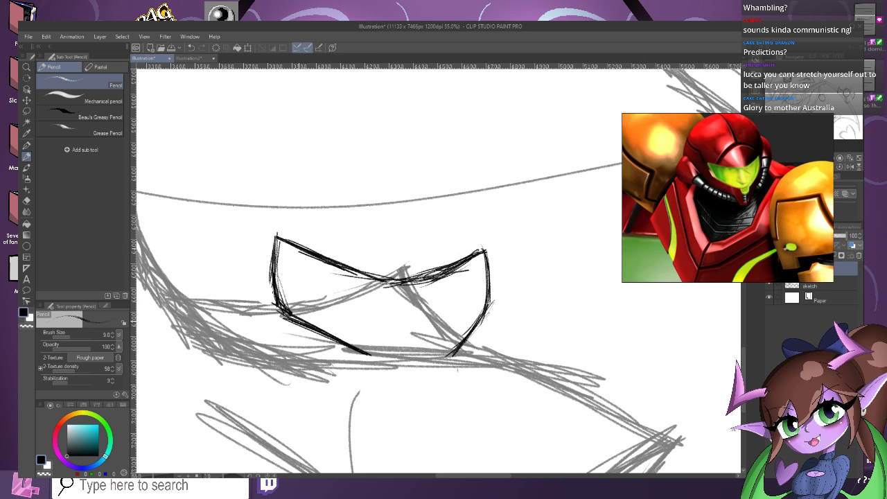
drag(316, 329, 372, 356)
Erase the visor's lower-right edge and redraw it with the Pencil as a thicker slant inwards to the grey fold's lower line.
click(27, 200)
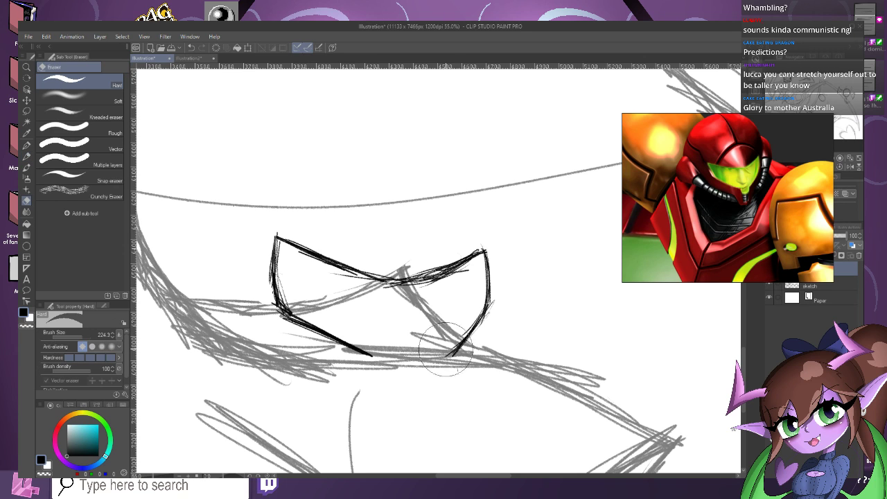
drag(449, 349, 458, 323)
click(27, 156)
key(p)
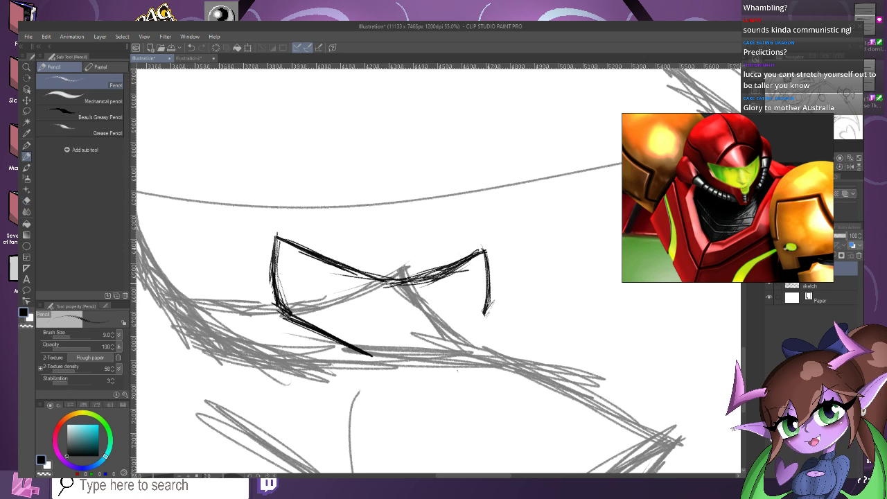
mouse_move(487, 292)
mouse_down()
mouse_move(483, 328)
mouse_move(445, 352)
mouse_up()
drag(489, 316, 444, 352)
drag(492, 299, 442, 360)
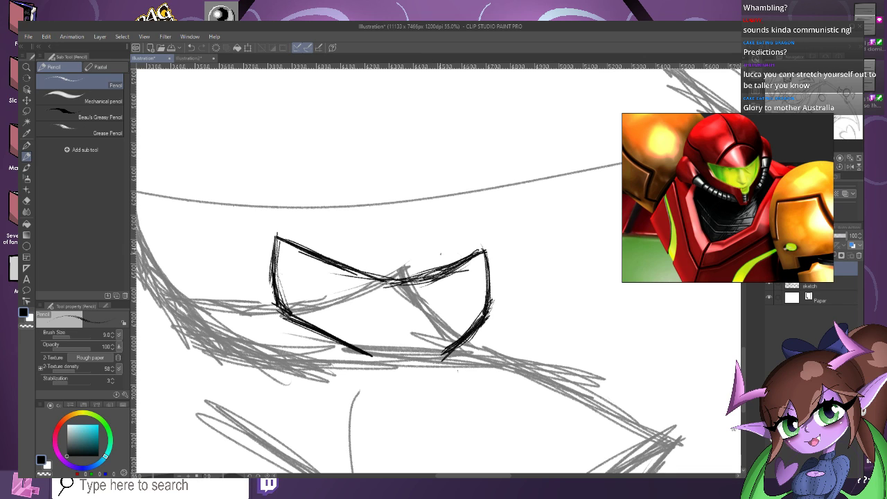
Try a low rounded arch above the dip of the visor's upper edge, and undo it.
mouse_move(454, 261)
mouse_down()
mouse_move(402, 222)
mouse_move(386, 229)
mouse_up()
drag(417, 223, 382, 228)
drag(415, 228, 360, 251)
drag(388, 227, 352, 265)
drag(369, 236, 355, 267)
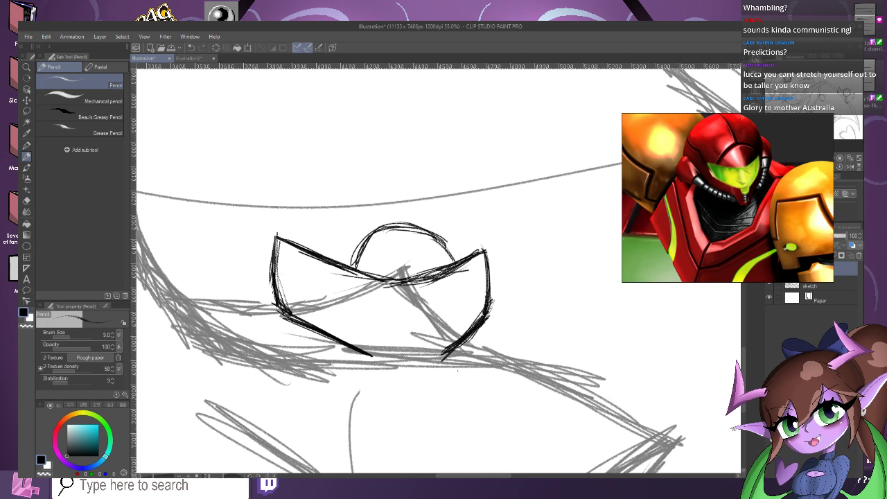
key(ctrl+z)
key(ctrl+z)
key(ctrl+z)
key(ctrl+z)
key(ctrl+z)
key(ctrl+z)
key(ctrl+z)
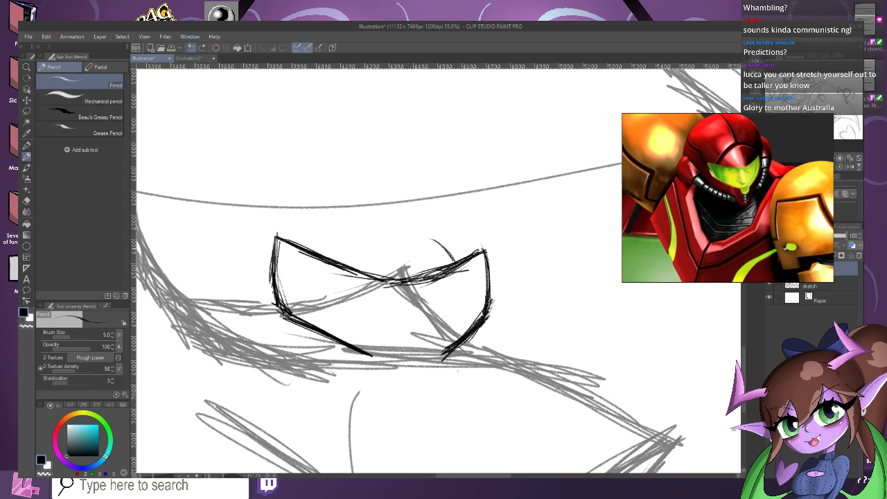
key(ctrl+z)
key(ctrl+z)
Sketch a taller, wider rounded arch above the dip of the visor's upper edge, with both ends meeting the edge.
drag(358, 244, 345, 264)
mouse_move(369, 228)
mouse_down()
mouse_move(347, 262)
mouse_move(375, 222)
mouse_move(391, 218)
mouse_up()
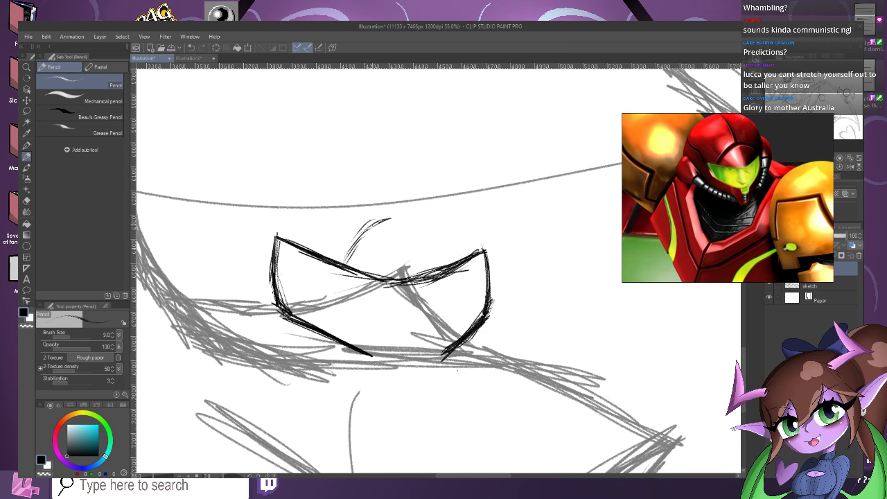
mouse_move(343, 261)
mouse_down()
mouse_move(388, 219)
mouse_move(408, 221)
mouse_move(410, 210)
mouse_move(429, 216)
mouse_move(455, 262)
mouse_up()
drag(439, 223, 452, 263)
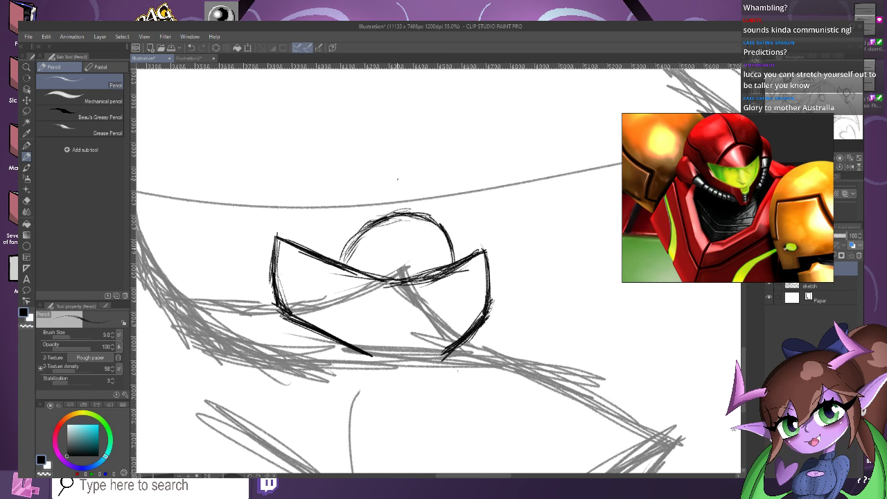
Sketch the helmet's central ridge as a line rising from the arch's peak and curving up to the left.
drag(406, 213, 394, 172)
drag(404, 209, 392, 165)
drag(404, 208, 369, 147)
mouse_move(395, 177)
mouse_down()
mouse_move(359, 142)
mouse_move(405, 207)
mouse_move(395, 168)
mouse_up()
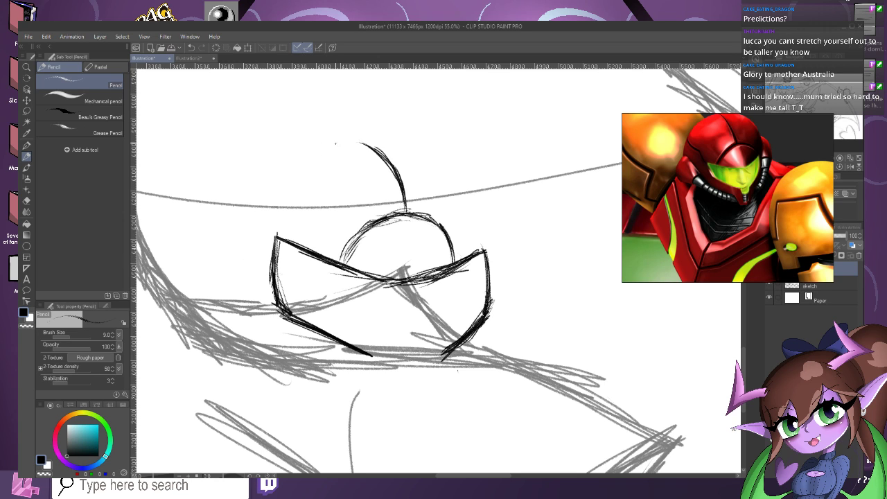
Sketch the helmet dome's left half from above the ridge, curving down to beside the visor's left side.
mouse_move(381, 138)
mouse_down()
mouse_move(285, 147)
mouse_move(274, 173)
mouse_up()
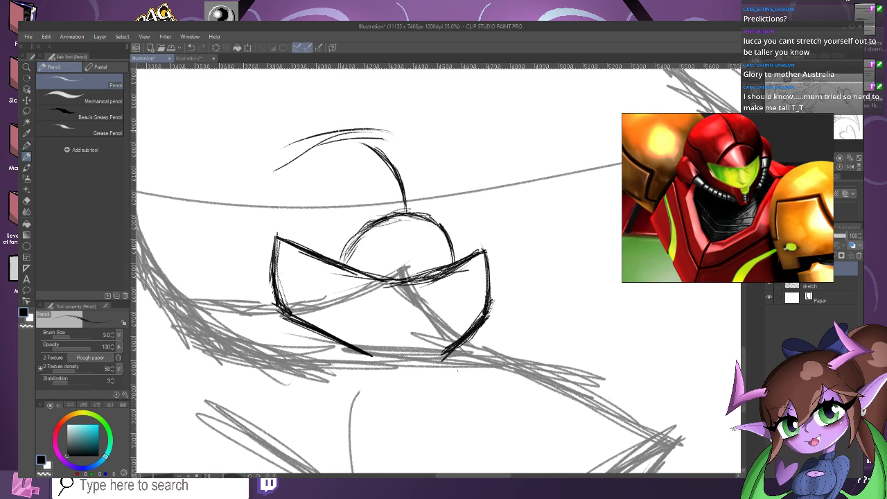
drag(331, 133, 231, 197)
mouse_move(305, 149)
mouse_down()
mouse_move(237, 201)
mouse_move(232, 219)
mouse_up()
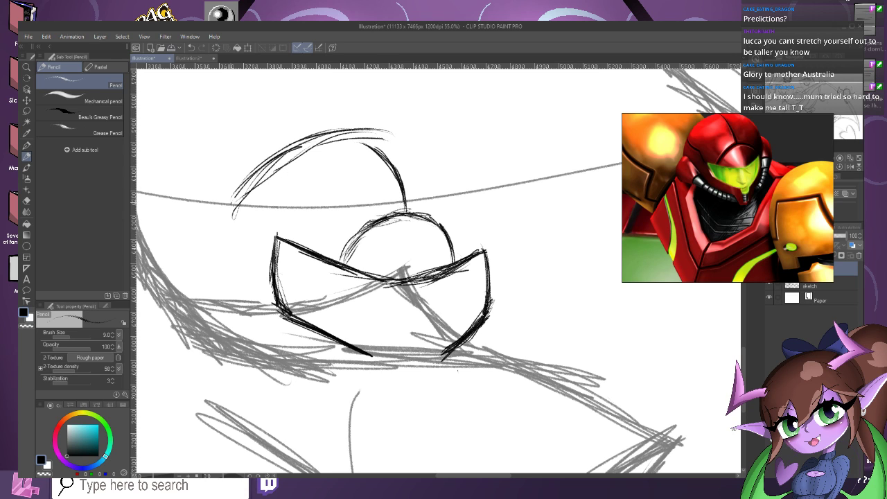
drag(270, 162, 228, 221)
drag(261, 172, 212, 246)
drag(229, 214, 216, 243)
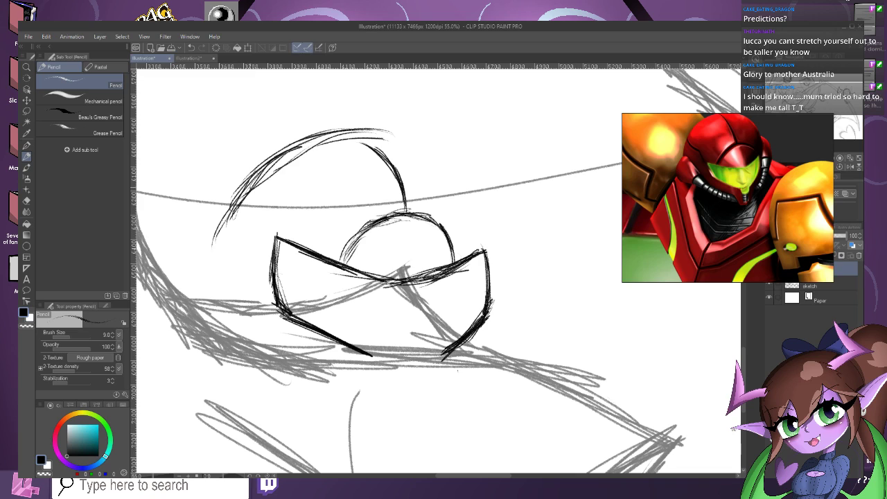
mouse_move(251, 187)
mouse_down()
mouse_move(216, 273)
mouse_move(220, 244)
mouse_up()
drag(240, 205, 219, 271)
drag(261, 175, 220, 285)
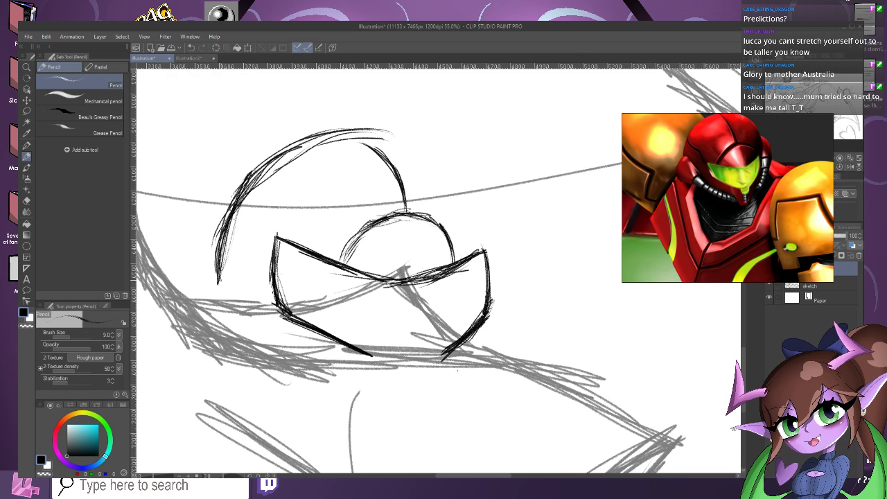
drag(246, 201, 222, 281)
Continue the helmet dome's outline across the top and start its curve down on the right.
mouse_move(342, 131)
mouse_down()
mouse_move(298, 150)
mouse_move(404, 130)
mouse_move(440, 142)
mouse_up()
drag(391, 126, 449, 156)
mouse_move(321, 136)
mouse_down()
mouse_move(424, 130)
mouse_move(451, 161)
mouse_up()
drag(374, 133, 474, 179)
drag(422, 134, 487, 192)
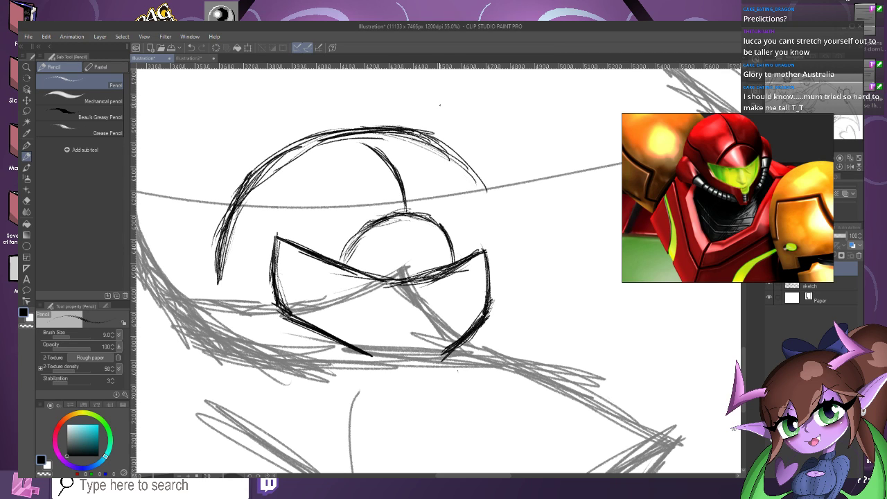
Carry the dome's right side down to beside the visor's upper-right corner and darken the lower end of its left side.
drag(415, 144, 501, 215)
drag(466, 168, 509, 240)
drag(423, 135, 516, 242)
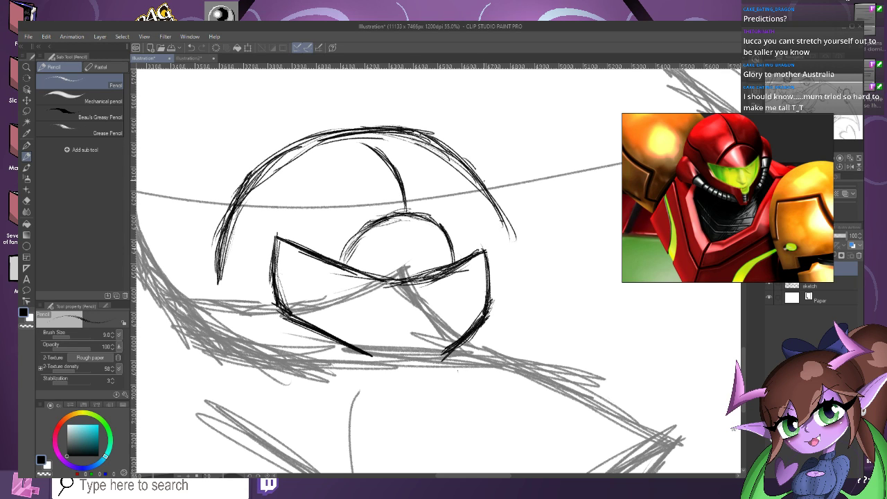
drag(467, 164, 509, 251)
drag(503, 223, 507, 243)
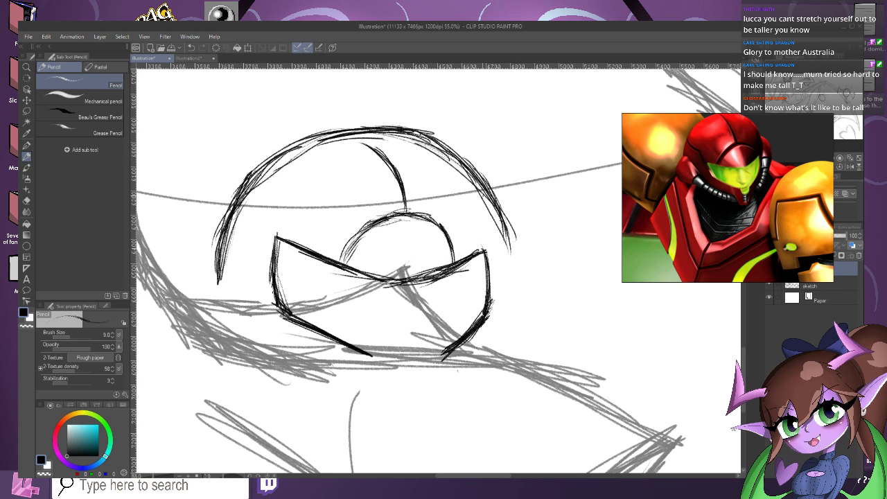
drag(475, 175, 503, 252)
drag(504, 217, 500, 265)
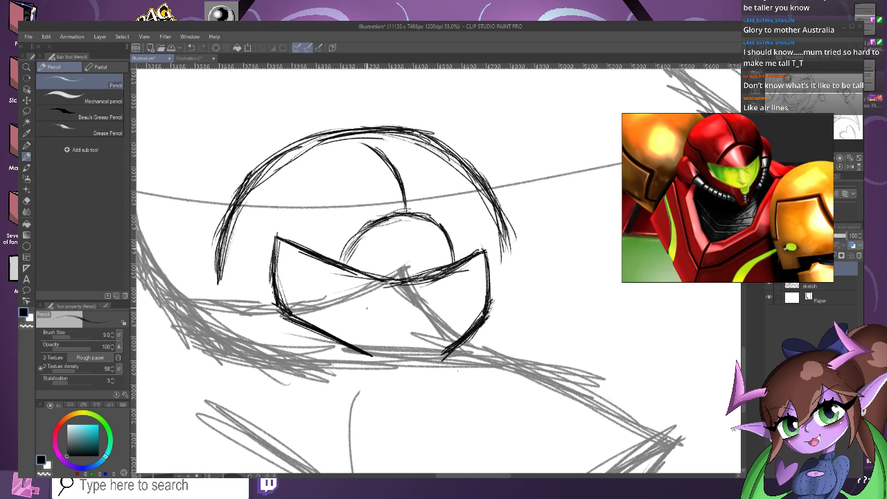
drag(234, 228, 221, 279)
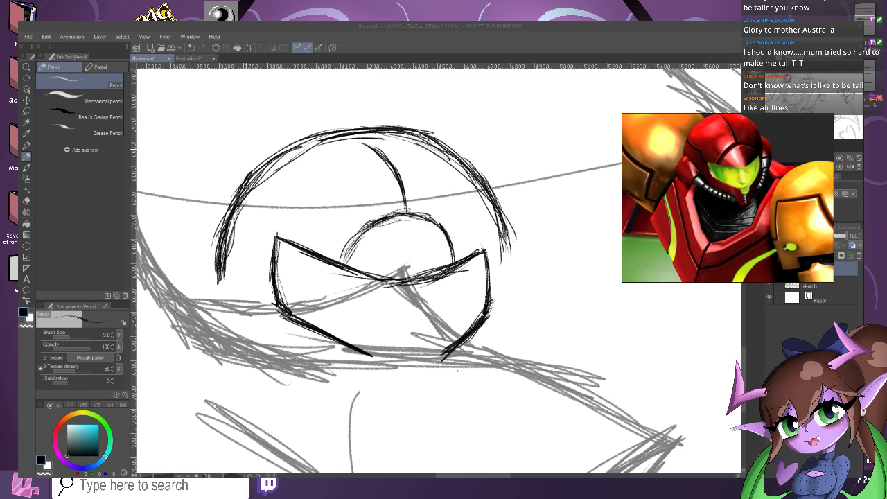
Sketch the left cheek piece below the dome's left end, with a jaw line running parallel to the visor's lower-left edge.
click(232, 421)
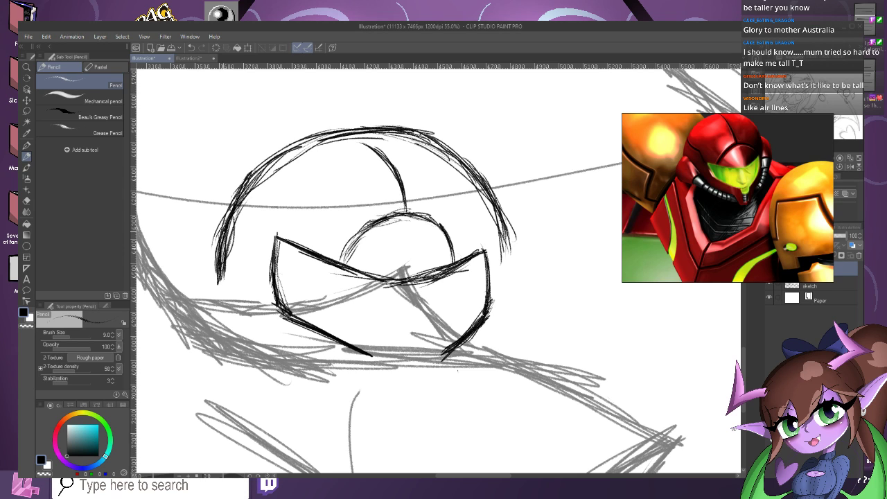
mouse_move(233, 226)
mouse_down()
mouse_move(218, 284)
mouse_move(255, 313)
mouse_up()
drag(226, 277, 270, 318)
mouse_move(209, 265)
mouse_down()
mouse_move(234, 281)
mouse_move(208, 278)
mouse_move(198, 294)
mouse_move(203, 323)
mouse_move(198, 294)
mouse_move(268, 320)
mouse_up()
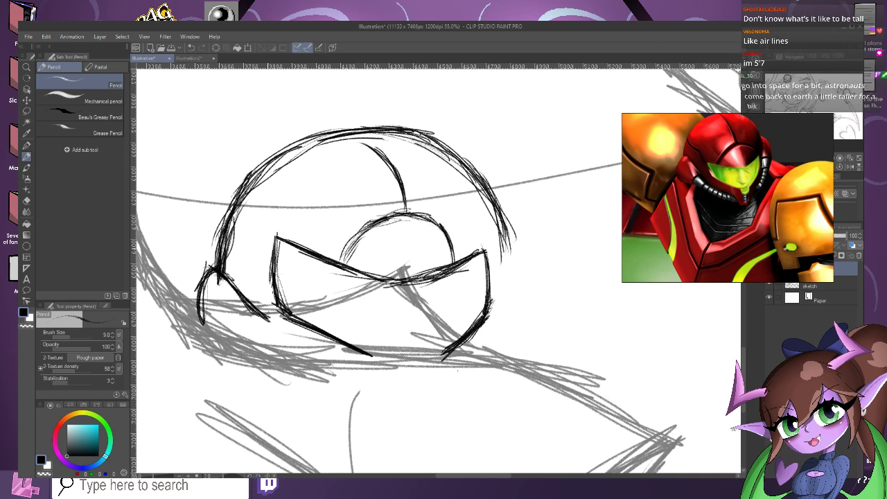
mouse_move(269, 320)
mouse_down()
mouse_move(255, 325)
mouse_move(249, 346)
mouse_up()
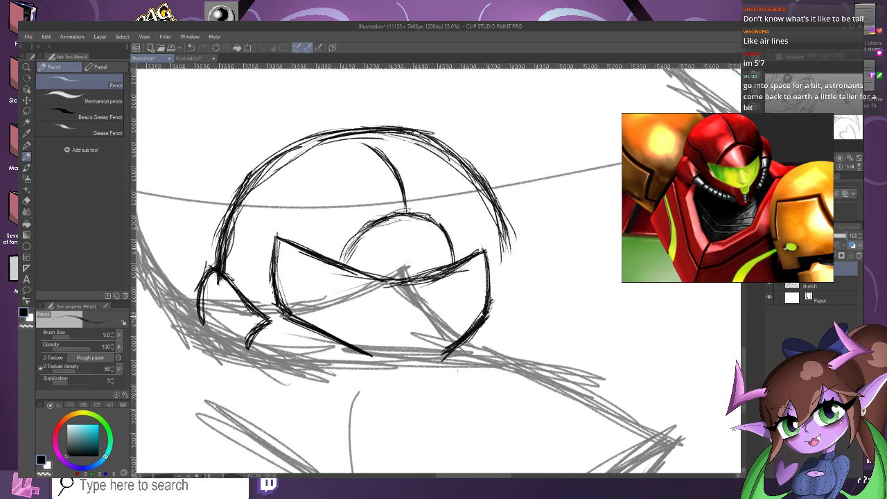
mouse_move(251, 296)
mouse_down()
mouse_move(241, 306)
mouse_move(308, 352)
mouse_up()
drag(270, 327, 336, 364)
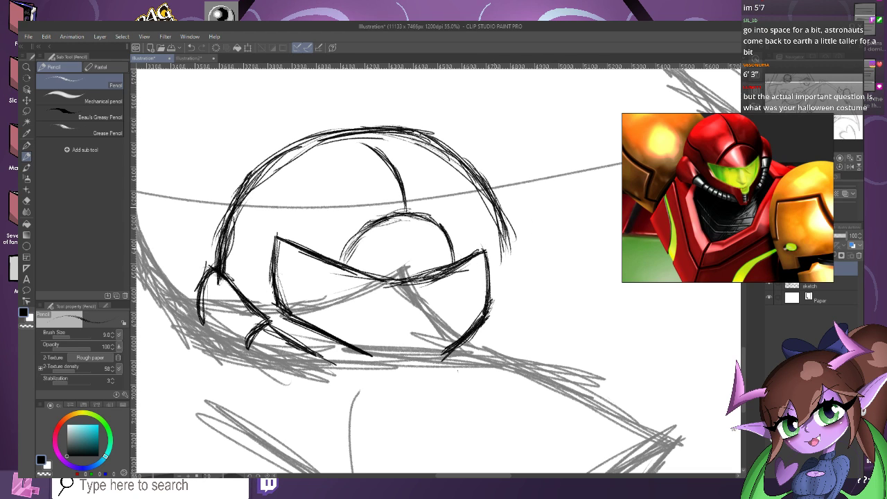
Extend the dome's right edge downwards alongside the visor's right side.
drag(487, 188, 503, 255)
drag(499, 216, 506, 276)
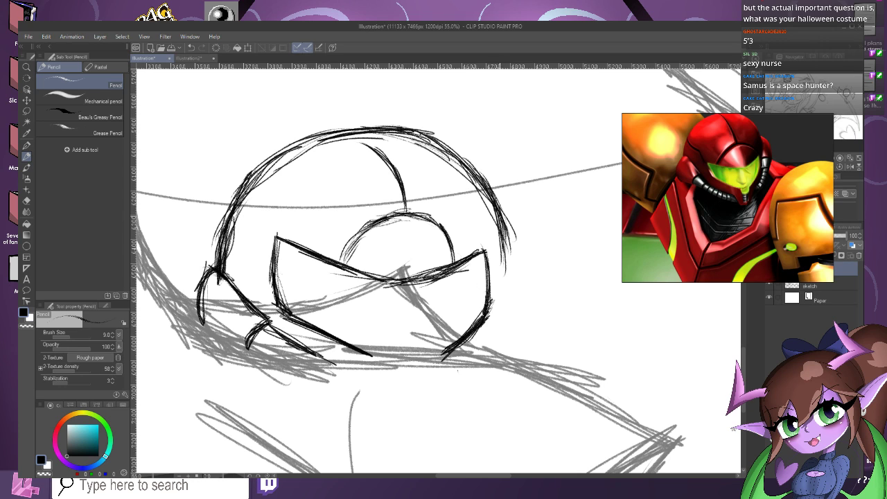
drag(510, 242, 507, 283)
drag(504, 230, 499, 269)
drag(503, 218, 493, 287)
drag(502, 257, 496, 301)
Sketch a narrow curved cheek piece along the outside of the dome's lower-right edge, closed by a small hook at its base.
mouse_move(505, 241)
mouse_down()
mouse_move(495, 311)
mouse_move(499, 276)
mouse_move(518, 258)
mouse_up()
drag(504, 223, 527, 296)
drag(527, 254, 521, 299)
drag(521, 232, 517, 324)
mouse_move(508, 223)
mouse_down()
mouse_move(525, 272)
mouse_move(518, 320)
mouse_up()
drag(529, 288, 513, 332)
drag(499, 272, 496, 320)
mouse_move(506, 276)
mouse_down()
mouse_move(494, 319)
mouse_move(515, 335)
mouse_move(502, 364)
mouse_up()
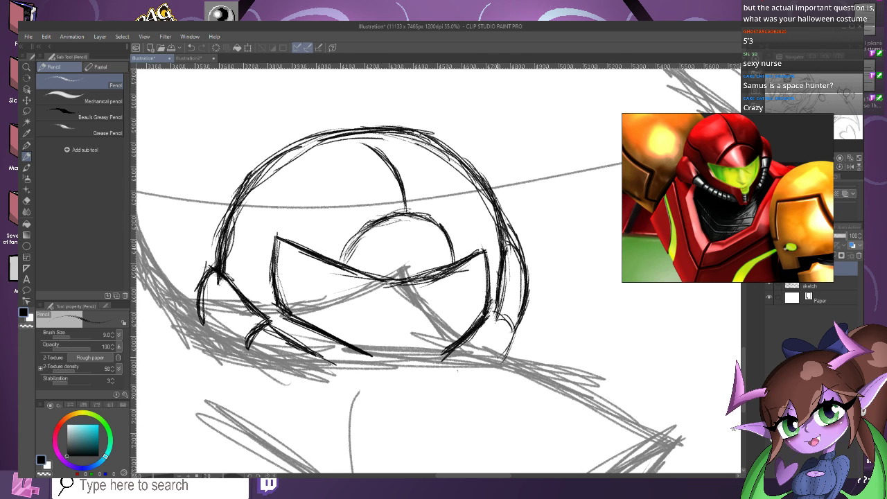
Sketch slanted jaw strokes below the right cheek piece, parallel to the visor's lower-right edge.
drag(503, 313, 480, 349)
drag(505, 315, 470, 360)
drag(499, 316, 466, 370)
drag(497, 327, 464, 364)
drag(495, 331, 494, 369)
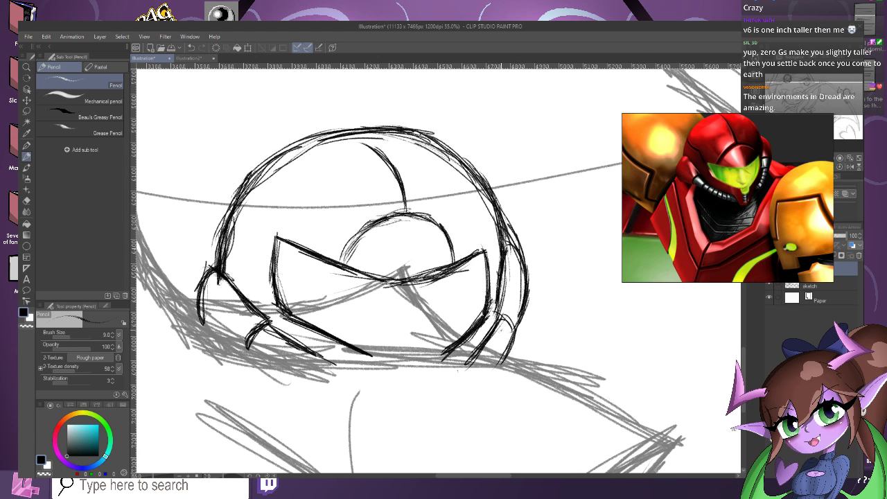
Reduce the Hard eraser's size to 50.2 and erase the right cheek piece and its jaw strokes.
key(e)
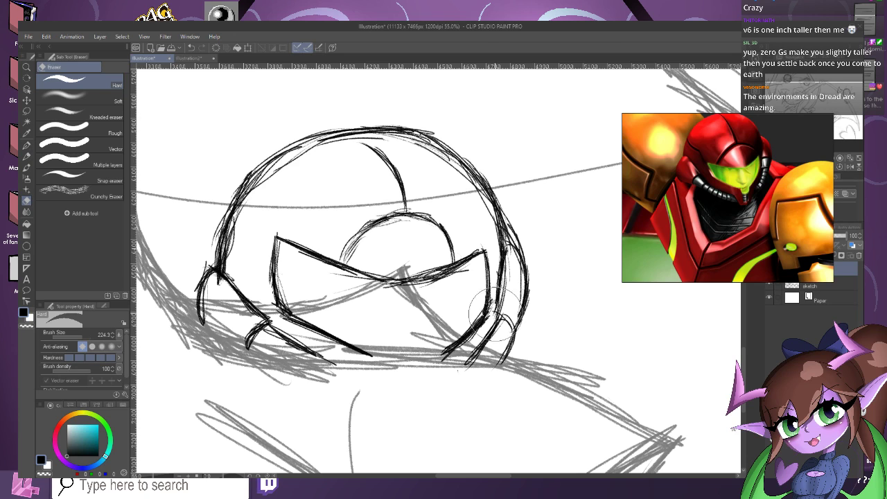
click(76, 335)
mouse_move(487, 339)
mouse_down()
mouse_move(467, 376)
mouse_move(496, 328)
mouse_move(511, 352)
mouse_move(508, 333)
mouse_move(531, 280)
mouse_move(532, 235)
mouse_move(506, 178)
mouse_move(490, 352)
mouse_up()
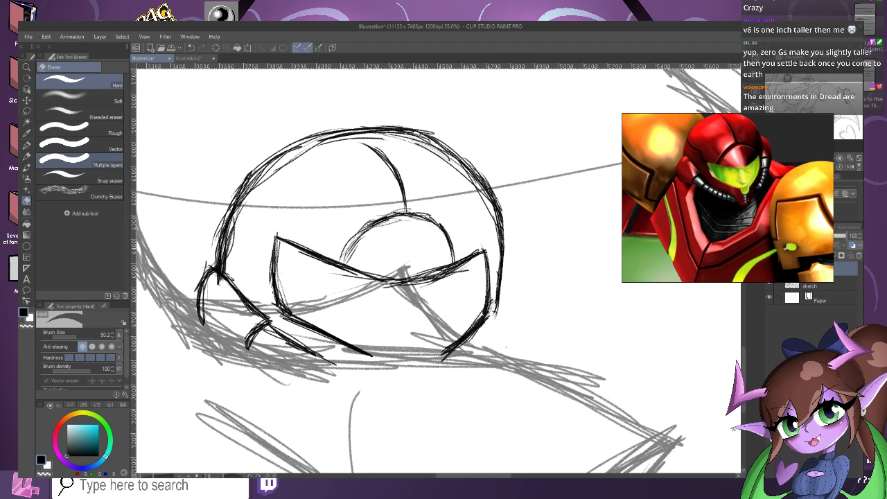
Thicken the dome's right edge with the Pencil and curve it inwards below the visor's lower-right edge.
click(26, 157)
drag(503, 240, 501, 298)
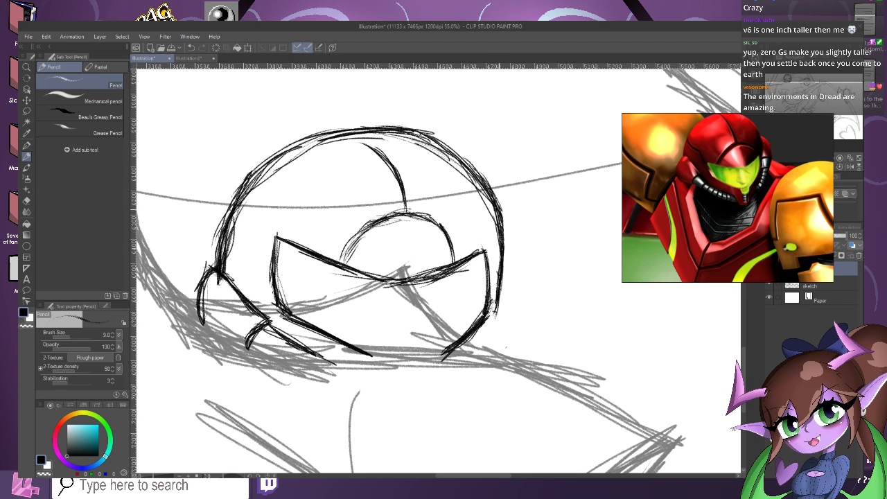
mouse_move(504, 202)
mouse_down()
mouse_move(500, 305)
mouse_move(491, 320)
mouse_up()
drag(506, 229, 501, 313)
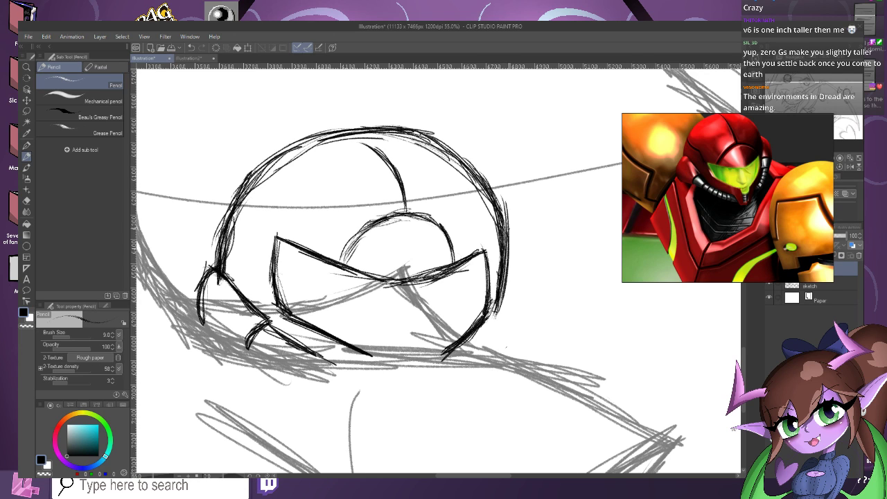
drag(507, 251, 501, 301)
drag(513, 220, 498, 321)
drag(512, 244, 496, 321)
drag(504, 287, 490, 331)
drag(510, 266, 478, 352)
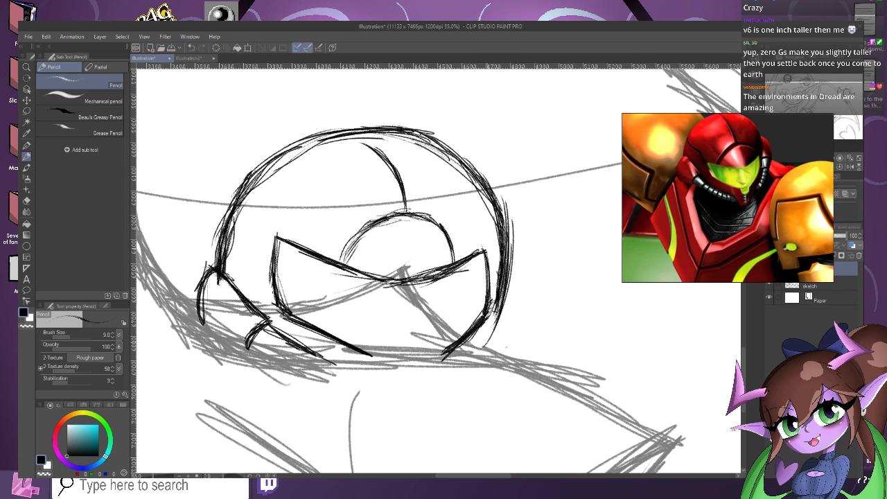
drag(515, 220, 477, 355)
drag(513, 222, 474, 361)
drag(511, 251, 495, 320)
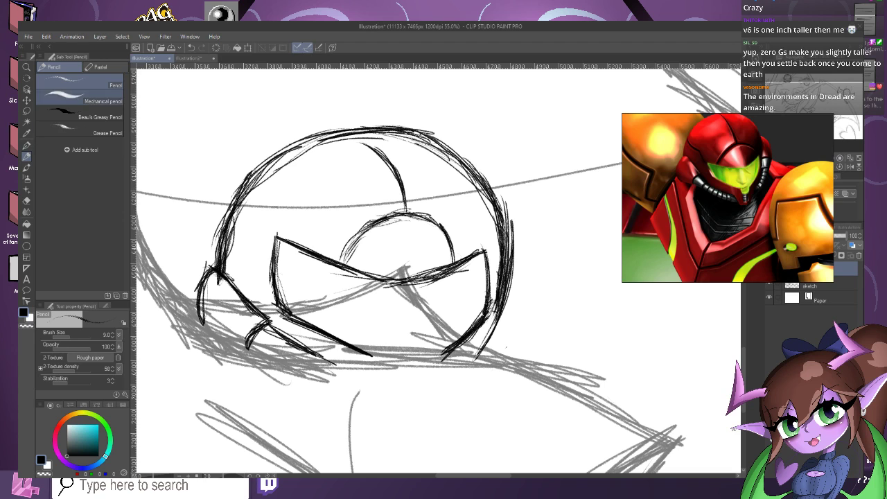
Erase the dome's right edge beside the visor and redraw it as a smoother, steeper curve farther from the visor.
key(e)
mouse_move(512, 215)
mouse_down()
mouse_move(493, 356)
mouse_move(478, 361)
mouse_move(510, 180)
mouse_move(515, 243)
mouse_up()
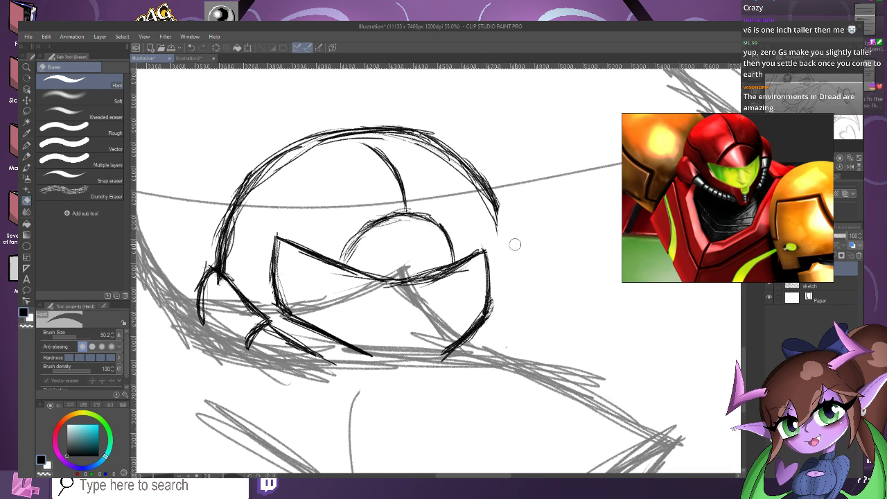
key(p)
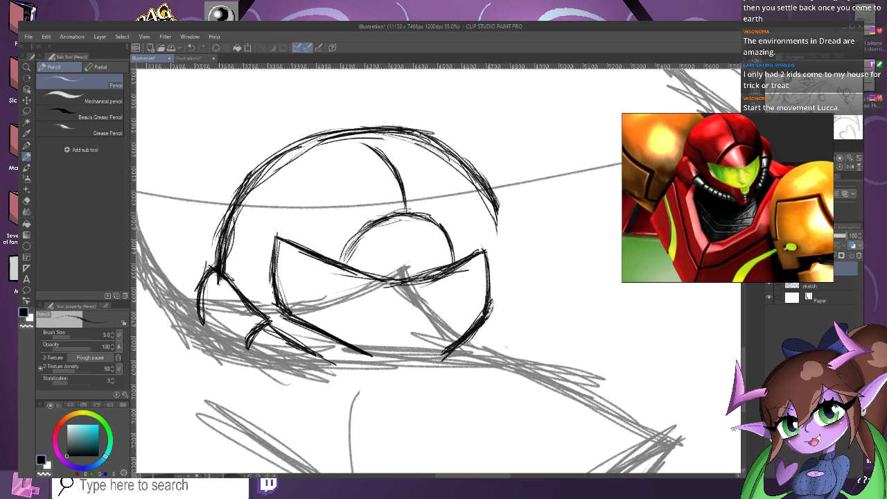
drag(489, 200, 496, 217)
drag(477, 169, 506, 233)
drag(484, 190, 503, 243)
drag(499, 212, 505, 239)
drag(492, 194, 510, 266)
drag(501, 221, 515, 304)
drag(499, 221, 514, 308)
drag(503, 230, 512, 316)
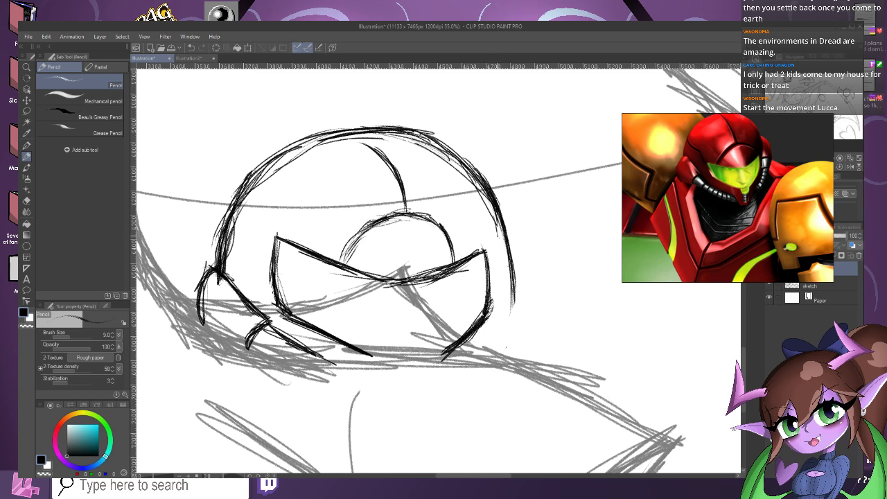
Extend the dome's right edge downwards with the Pencil, curving it inwards beside the visor's lower-right edge.
drag(498, 222, 510, 316)
drag(509, 270, 509, 326)
drag(510, 311, 508, 336)
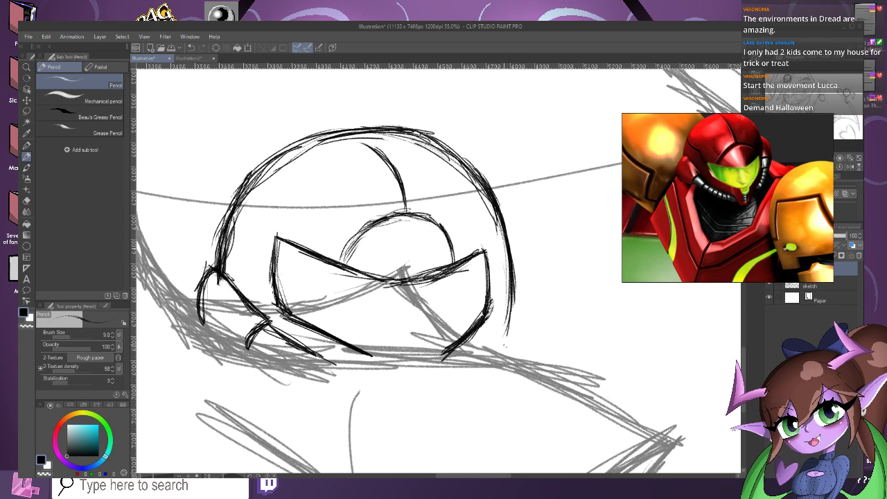
mouse_move(509, 281)
mouse_down()
mouse_move(503, 345)
mouse_move(488, 360)
mouse_up()
mouse_move(513, 317)
mouse_down()
mouse_move(490, 357)
mouse_move(499, 345)
mouse_up()
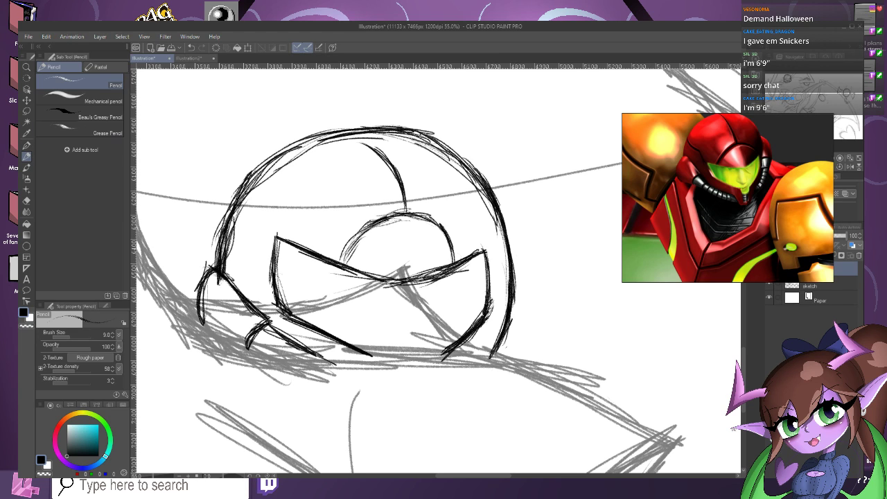
Lasso the dome's right edge beside the visor, move it closer to the visor, and deselect it.
click(26, 111)
mouse_move(520, 208)
mouse_down()
mouse_move(504, 211)
mouse_move(501, 301)
mouse_up()
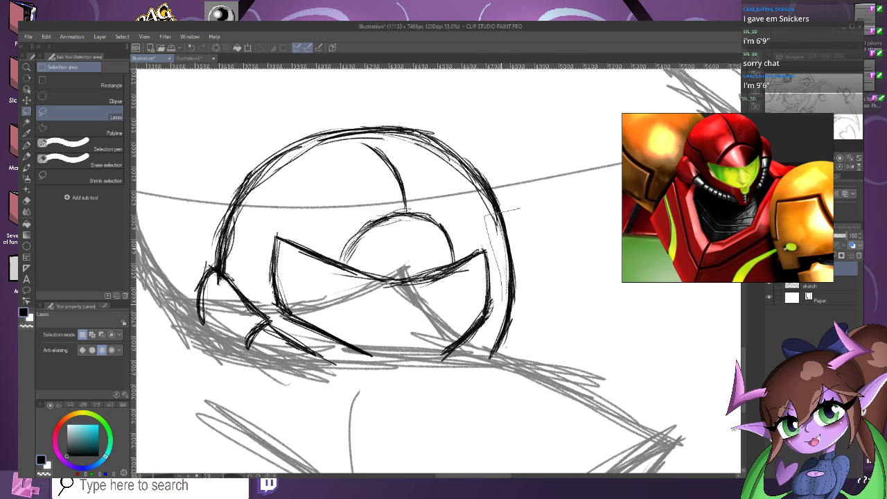
mouse_move(493, 258)
mouse_down()
mouse_move(544, 291)
mouse_move(527, 299)
mouse_up()
key(ctrl+t)
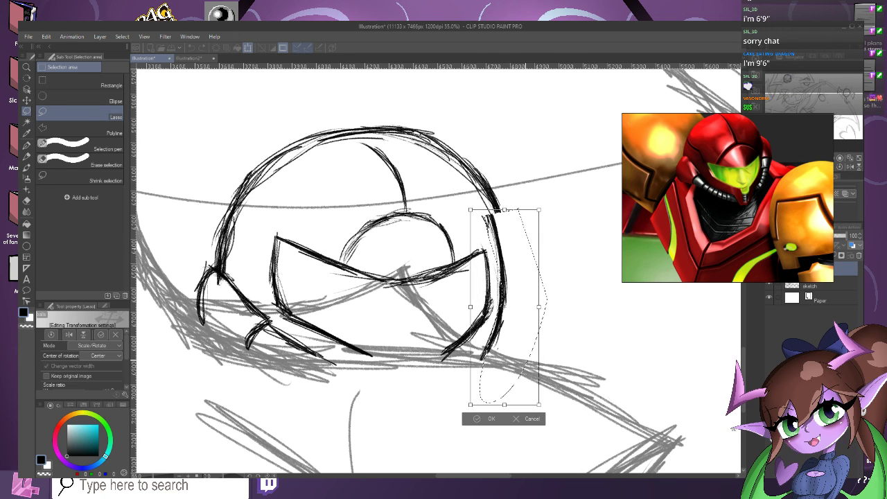
key(Return)
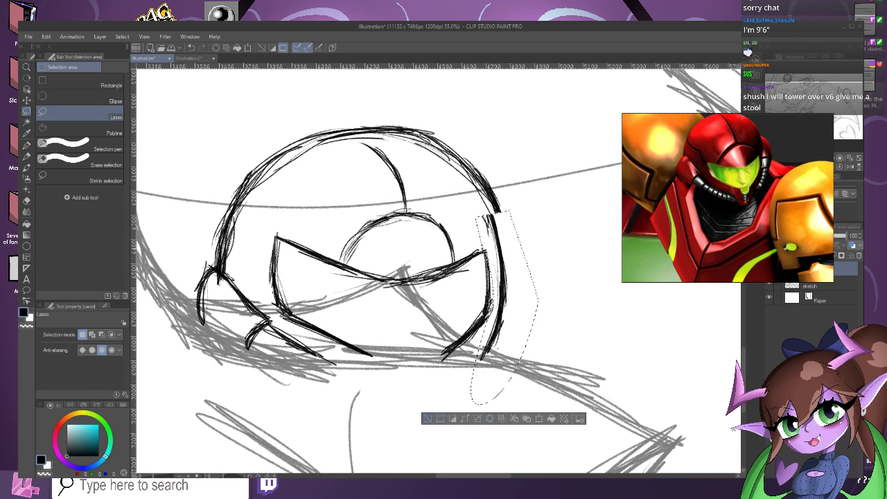
key(ctrl+d)
Erase the dome's upper-right arc and redraw it with the Pencil to meet the repositioned right edge.
key(e)
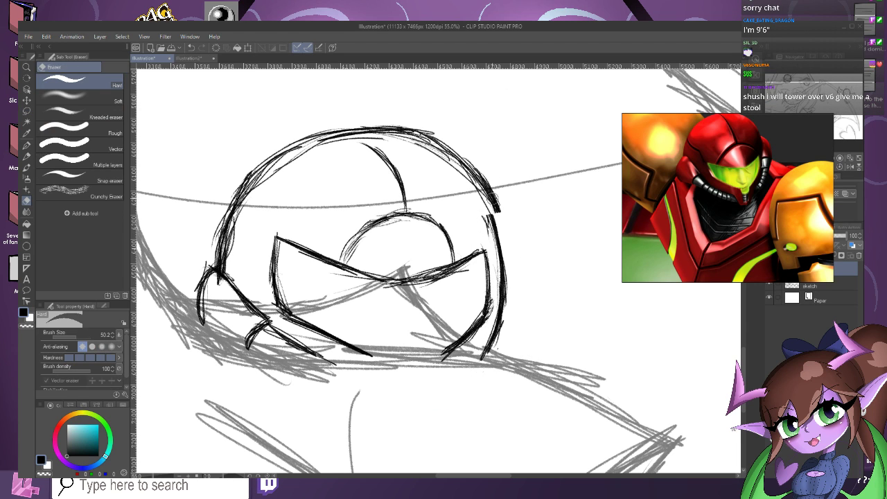
mouse_move(478, 182)
mouse_down()
mouse_move(493, 208)
mouse_move(468, 174)
mouse_move(407, 159)
mouse_up()
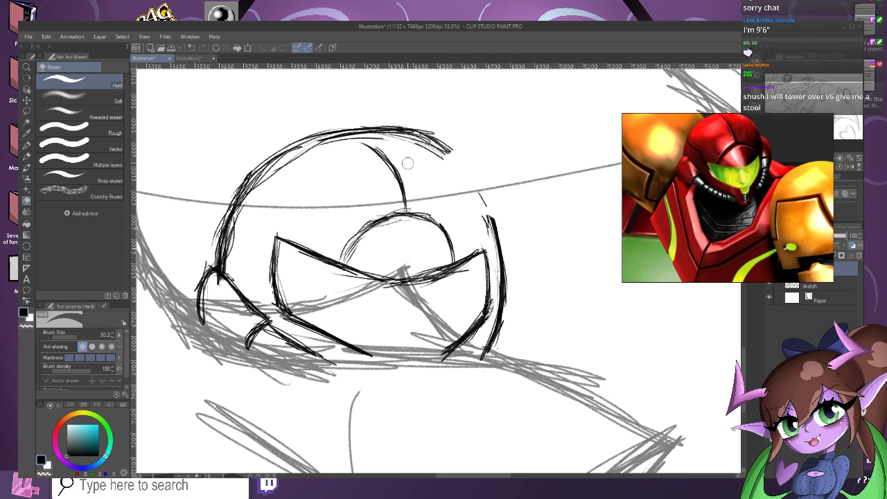
key(p)
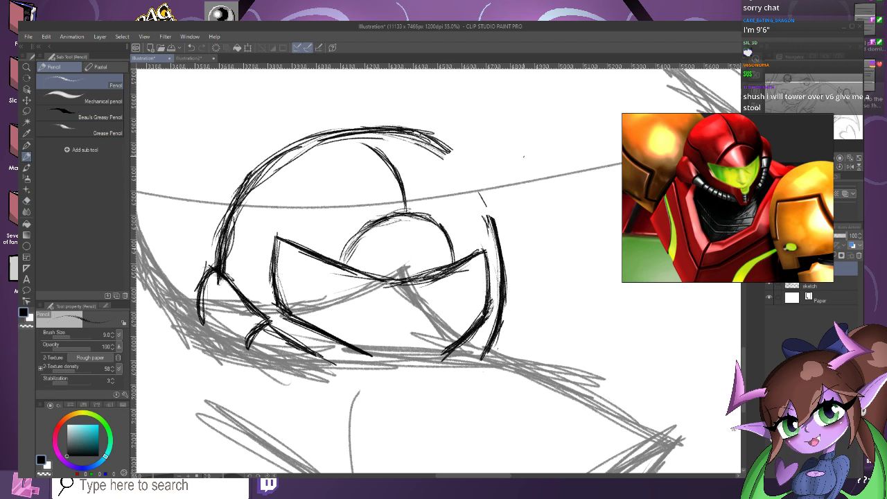
drag(422, 143, 485, 205)
mouse_move(411, 128)
mouse_down()
mouse_move(496, 236)
mouse_move(479, 192)
mouse_move(473, 195)
mouse_move(491, 215)
mouse_move(442, 148)
mouse_up()
mouse_move(374, 132)
mouse_down()
mouse_move(422, 140)
mouse_move(402, 148)
mouse_up()
drag(496, 226, 502, 240)
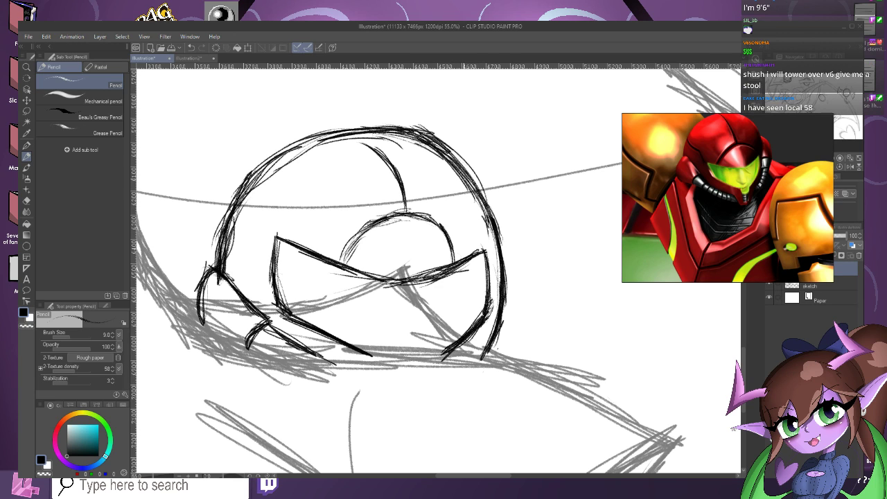
drag(470, 190, 490, 229)
drag(470, 184, 495, 240)
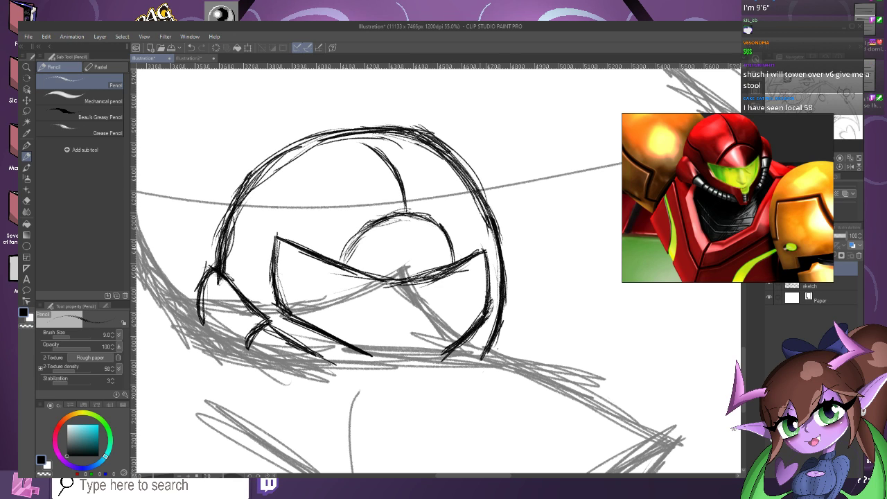
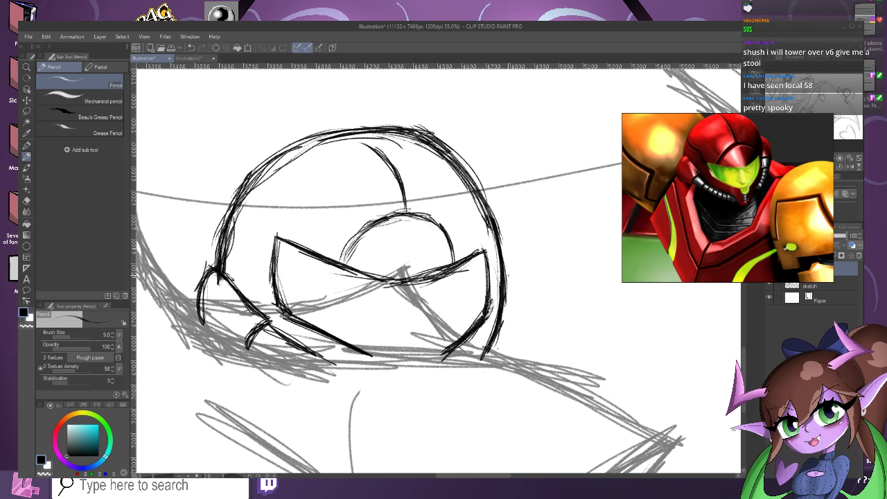
Sketch a right cheek piece with a short divider outside the dome, and curve the dome's edge into the visor's lower-right corner.
mouse_move(511, 264)
mouse_down()
mouse_move(527, 307)
mouse_move(506, 349)
mouse_up()
drag(522, 306, 500, 356)
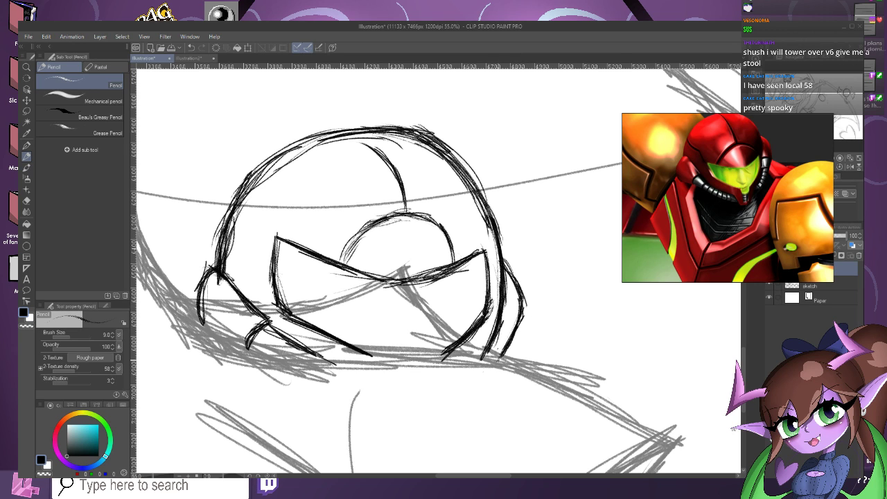
mouse_move(516, 327)
mouse_down()
mouse_move(505, 351)
mouse_move(509, 339)
mouse_move(486, 325)
mouse_up()
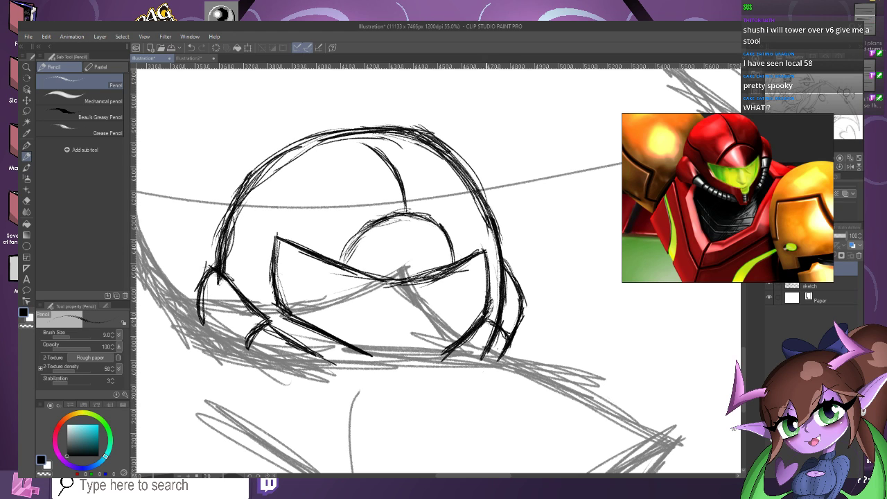
drag(500, 294, 486, 324)
drag(506, 258, 486, 324)
drag(499, 289, 487, 323)
Erase the dome's old lower-right end below and inside the right cheek piece with the Hard eraser.
scroll(531, 337, up, 3)
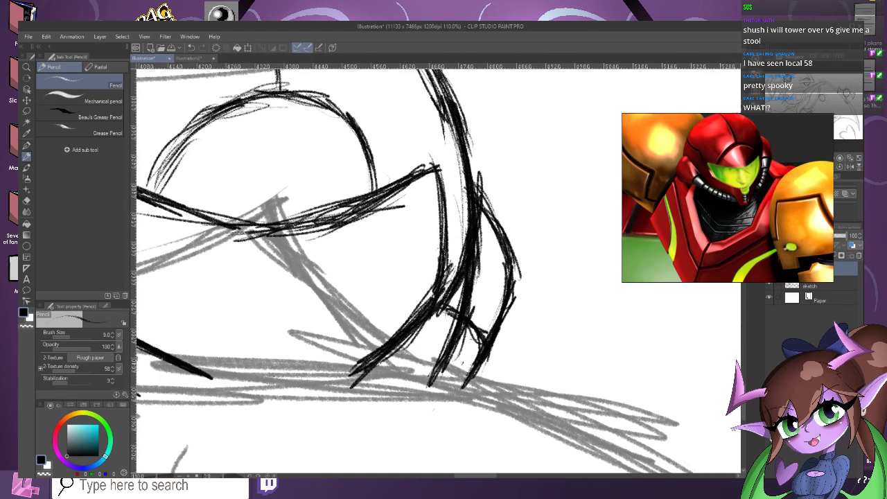
click(27, 201)
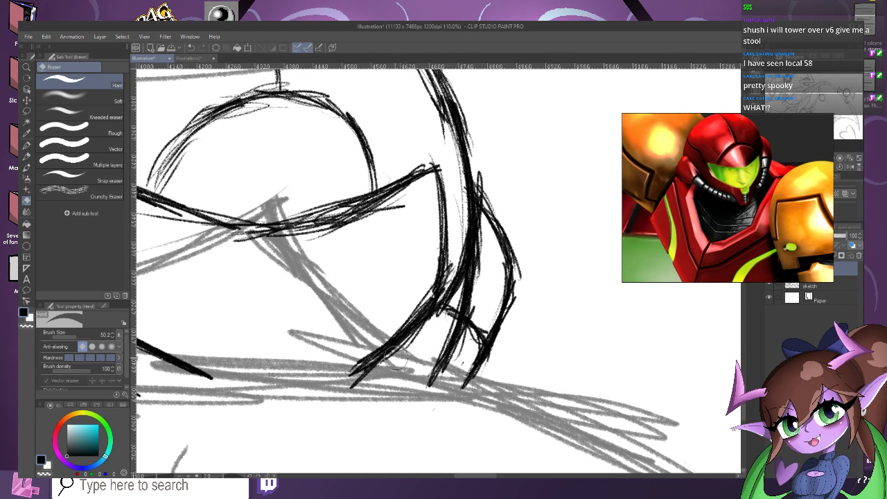
mouse_move(430, 396)
mouse_down()
mouse_move(456, 352)
mouse_move(436, 311)
mouse_up()
mouse_move(495, 247)
mouse_down()
mouse_move(481, 281)
mouse_move(485, 271)
mouse_up()
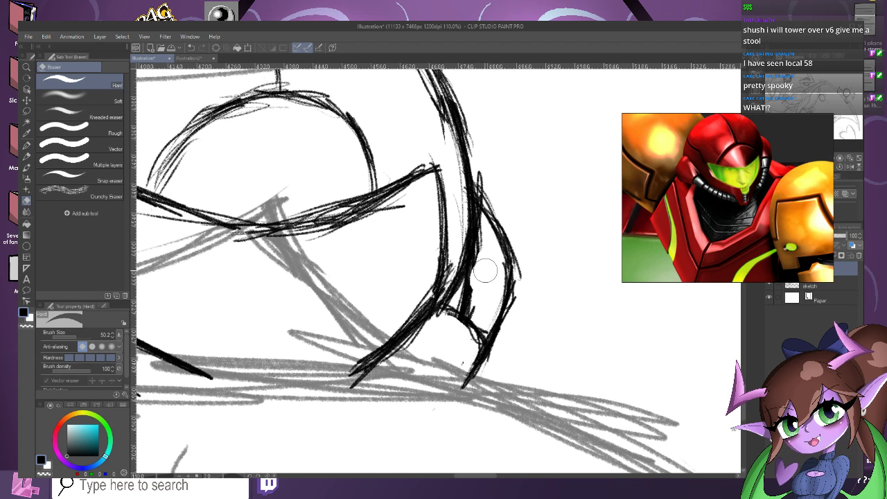
Reduce the Hard eraser's size to 15.9 and clean the leftover strokes inside and above the right cheek piece.
click(72, 337)
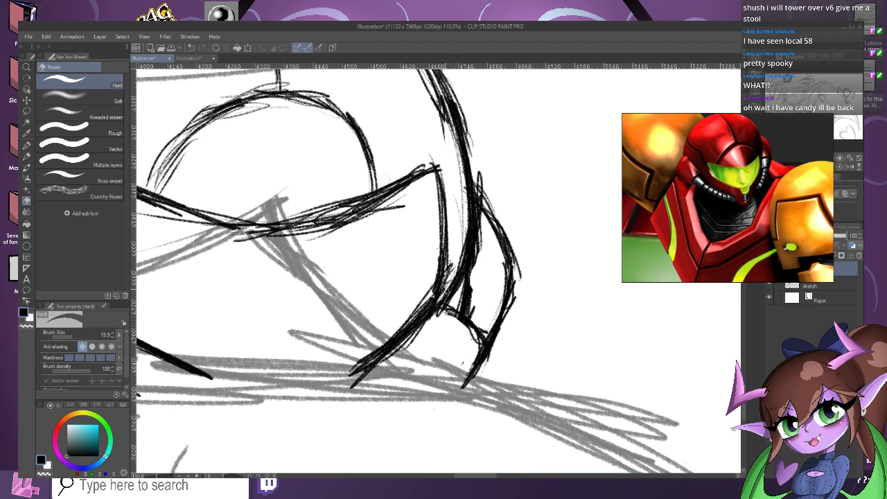
mouse_move(469, 288)
mouse_down()
mouse_move(461, 298)
mouse_move(481, 251)
mouse_move(466, 284)
mouse_up()
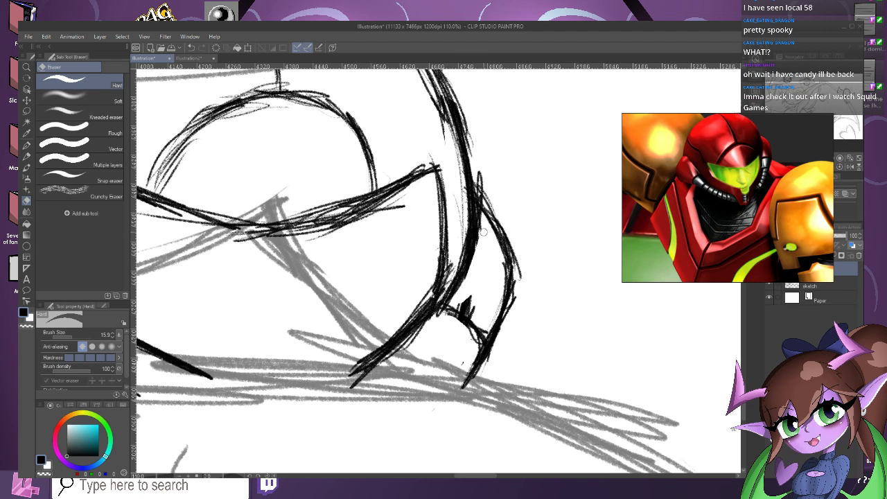
mouse_move(484, 232)
mouse_down()
mouse_move(468, 276)
mouse_move(461, 304)
mouse_up()
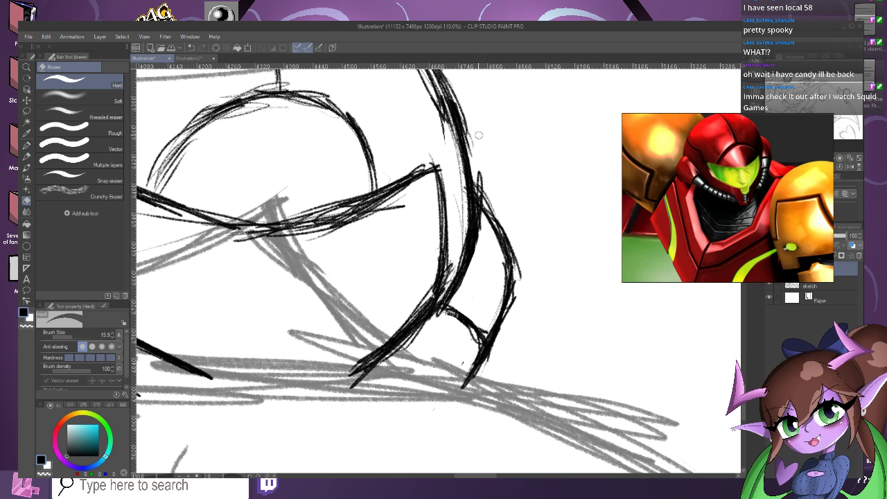
mouse_move(481, 171)
mouse_down()
mouse_move(490, 205)
mouse_move(477, 184)
mouse_move(476, 150)
mouse_up()
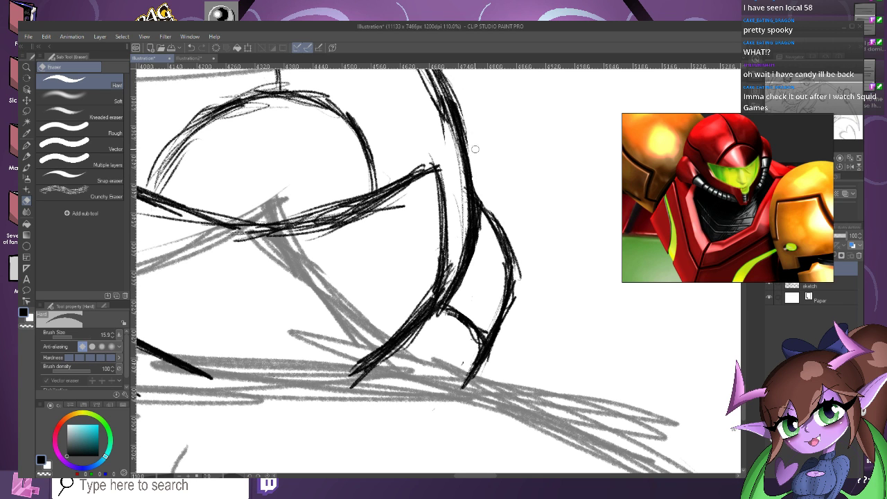
scroll(484, 159, down, 3)
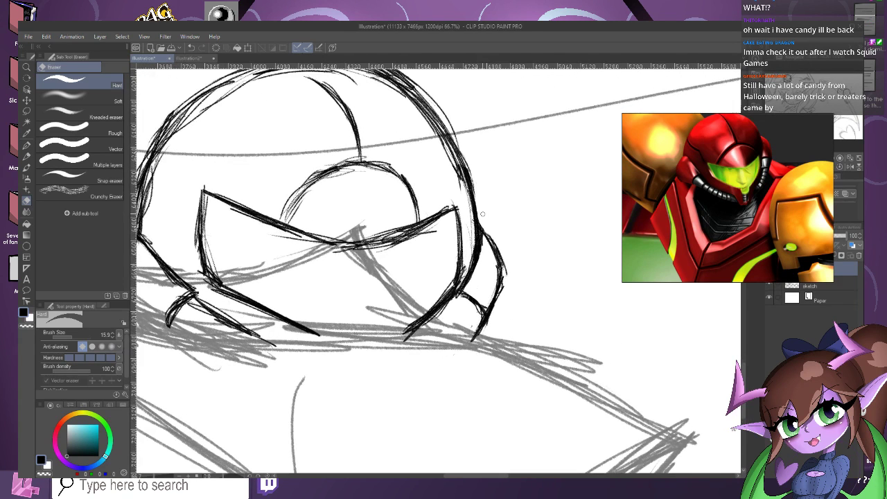
Sketch a crease from the dome's left edge to the visor's upper-left corner, and short Pencil strokes above its upper-right corner.
click(27, 144)
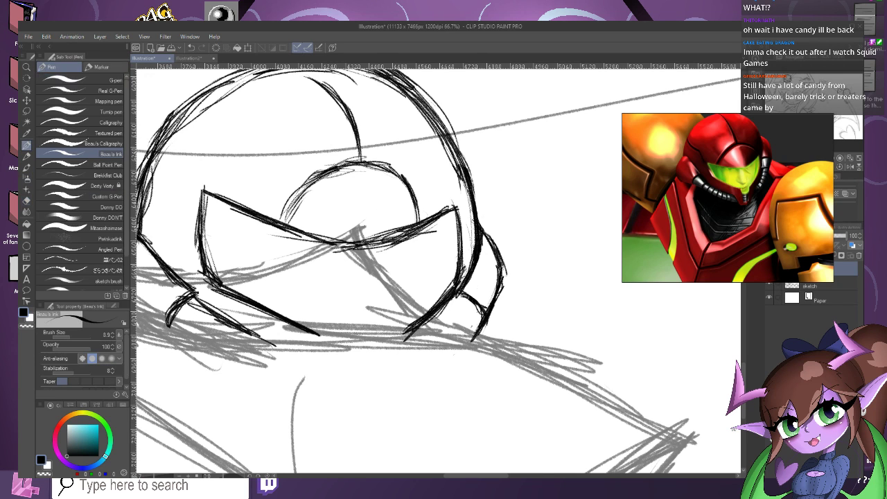
click(26, 155)
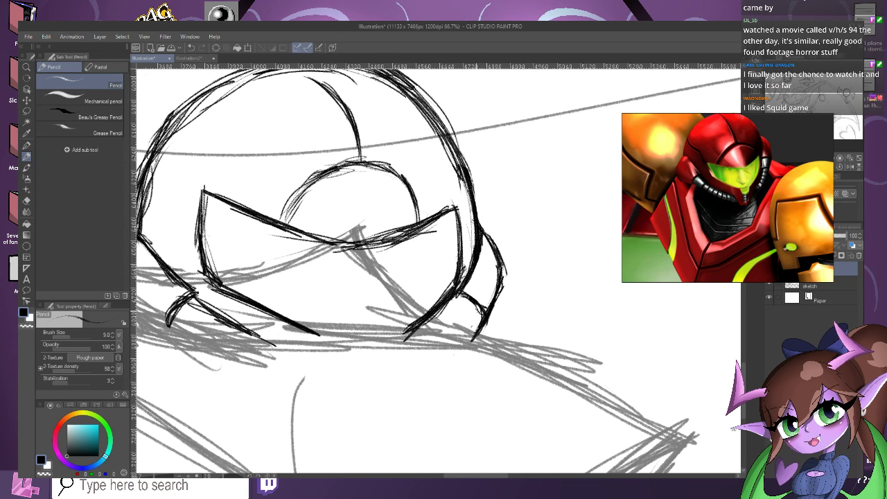
scroll(487, 288, down, 1)
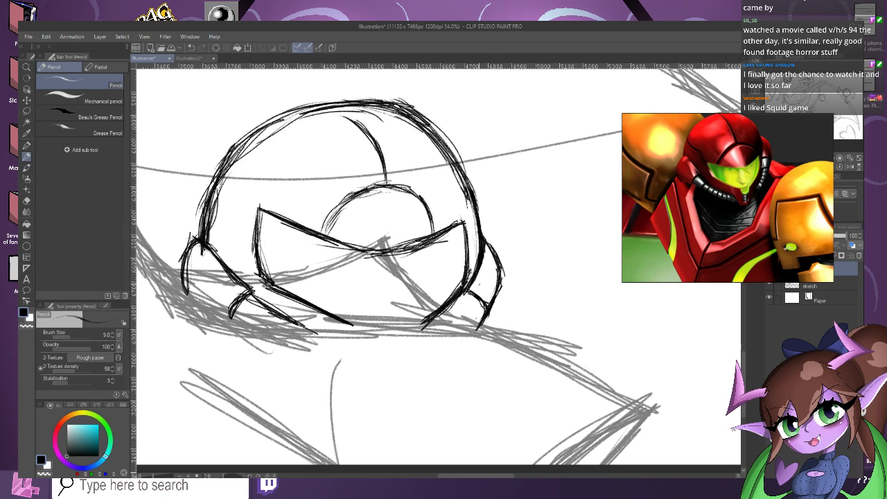
scroll(485, 285, down, 1)
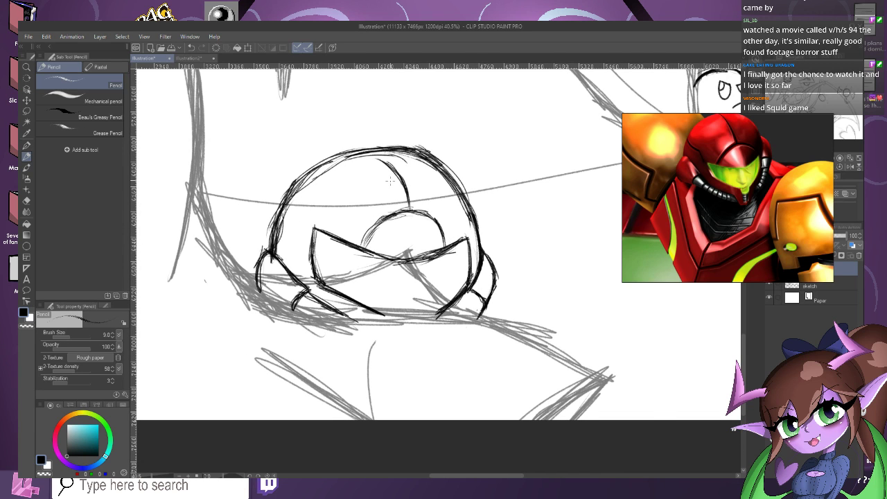
scroll(390, 181, up, 1)
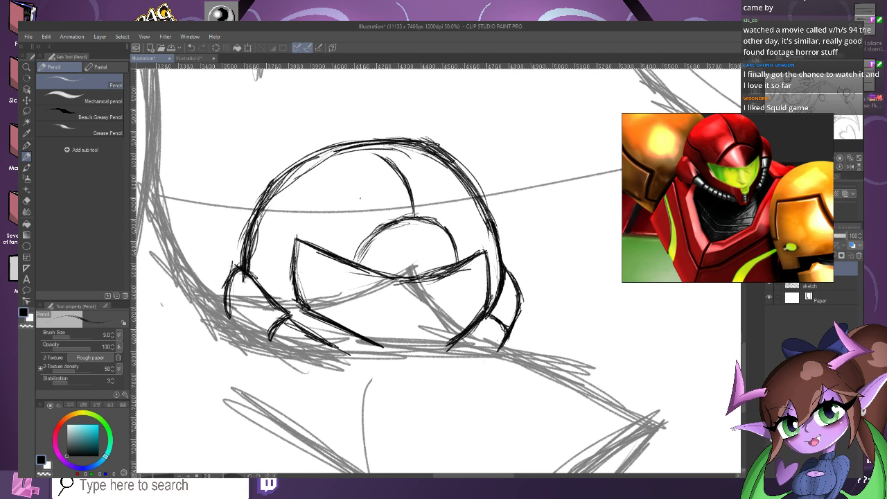
scroll(280, 236, up, 1)
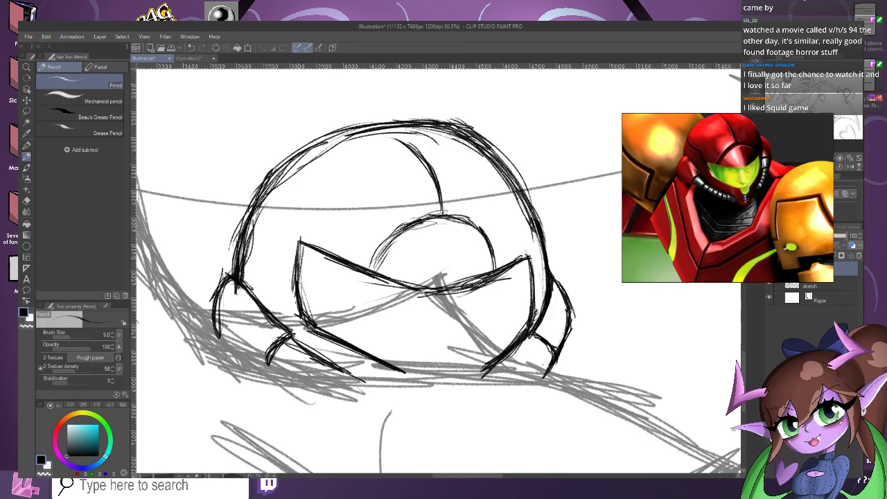
drag(290, 219, 299, 270)
drag(270, 197, 294, 213)
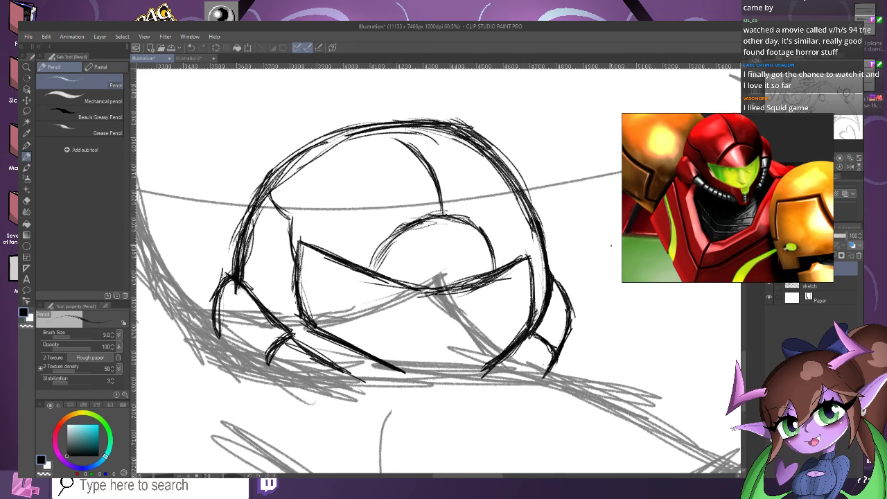
drag(538, 242, 537, 269)
drag(539, 238, 534, 270)
drag(541, 236, 535, 275)
Draw two pairs of thin slanted reflection lines across the visor with the Pencil.
scroll(538, 232, down, 3)
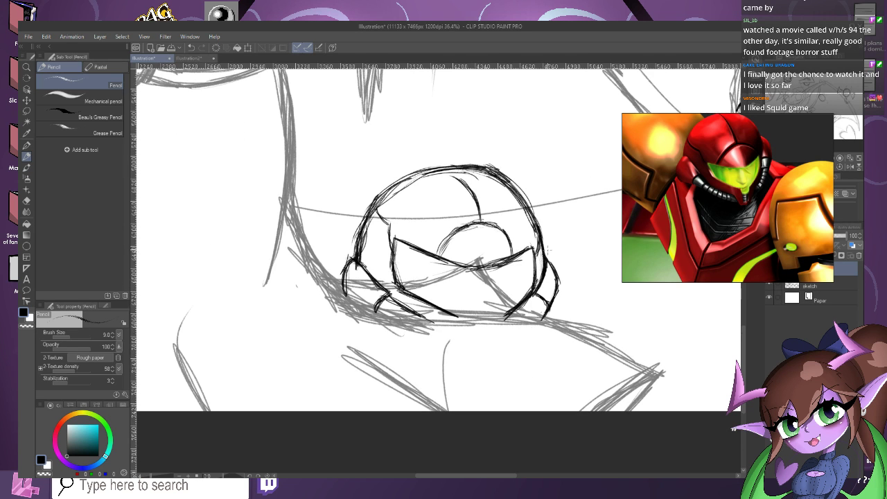
scroll(436, 270, down, 6)
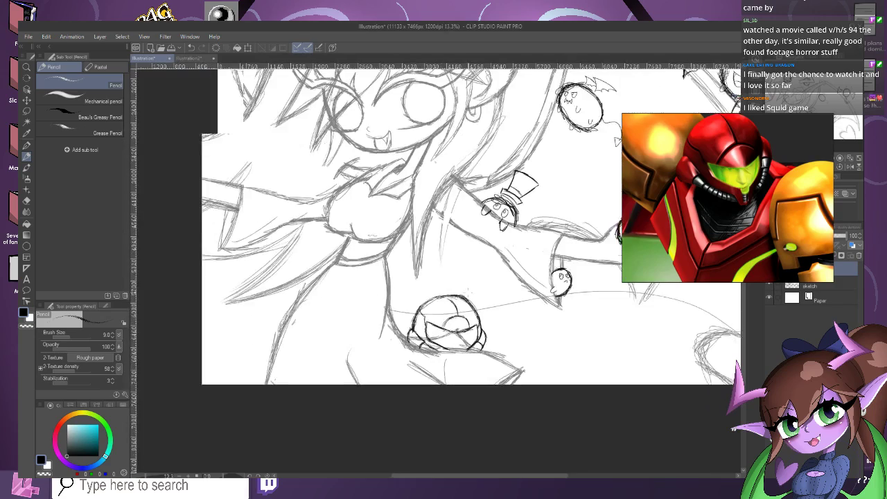
scroll(459, 325, up, 7)
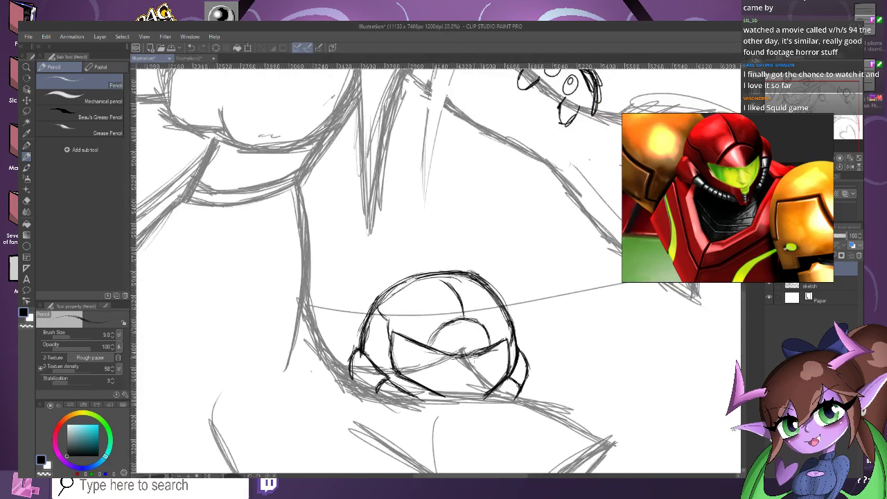
scroll(479, 355, up, 1)
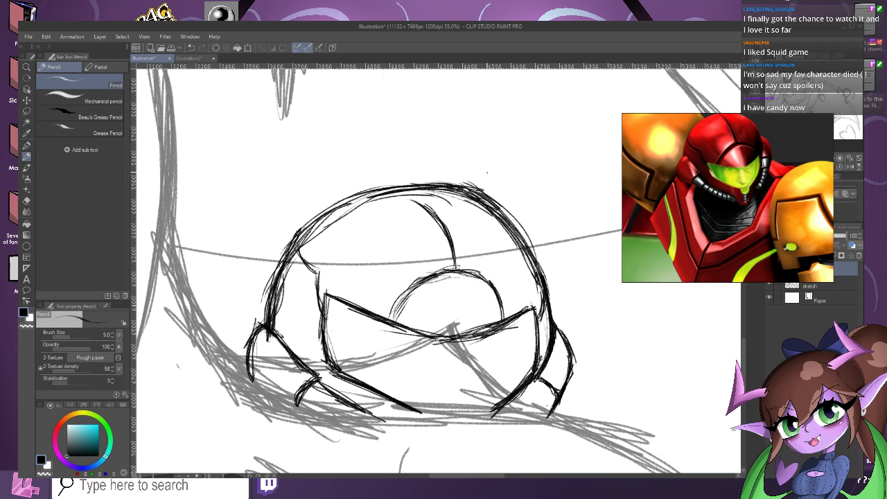
scroll(483, 216, down, 3)
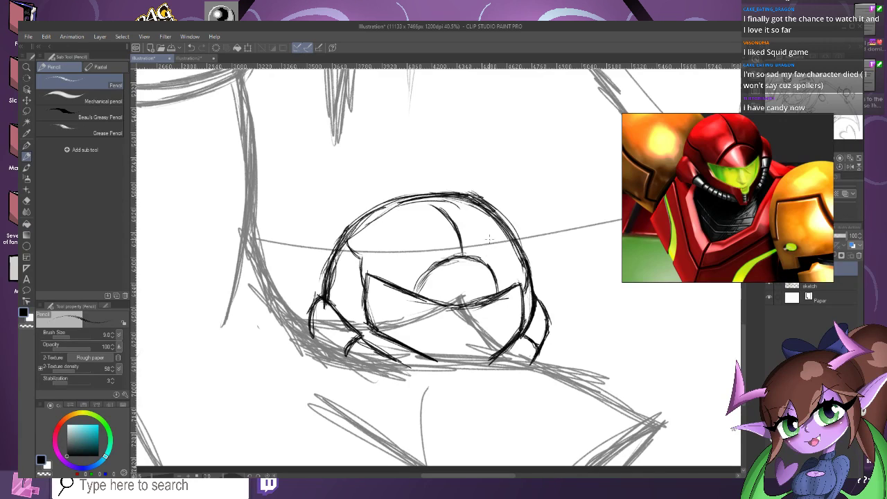
scroll(465, 302, up, 2)
scroll(492, 304, up, 2)
drag(503, 296, 524, 351)
drag(478, 305, 503, 375)
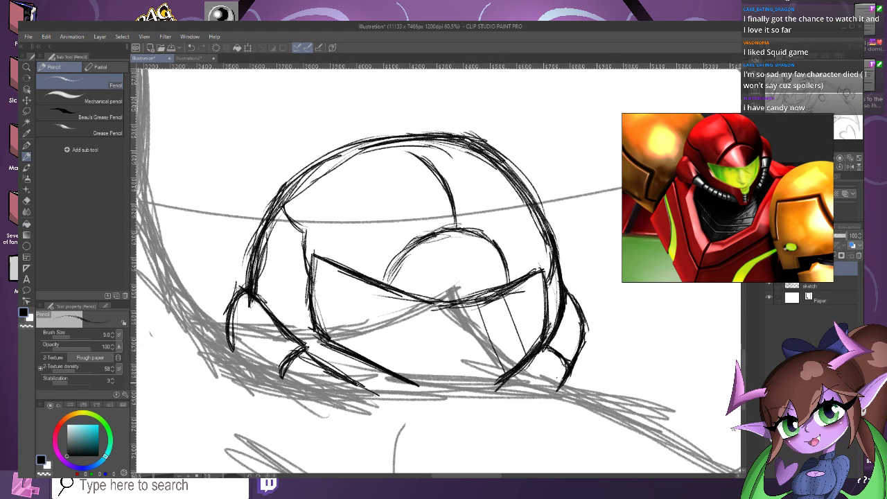
mouse_move(424, 300)
mouse_down()
mouse_move(456, 378)
mouse_move(447, 394)
mouse_up()
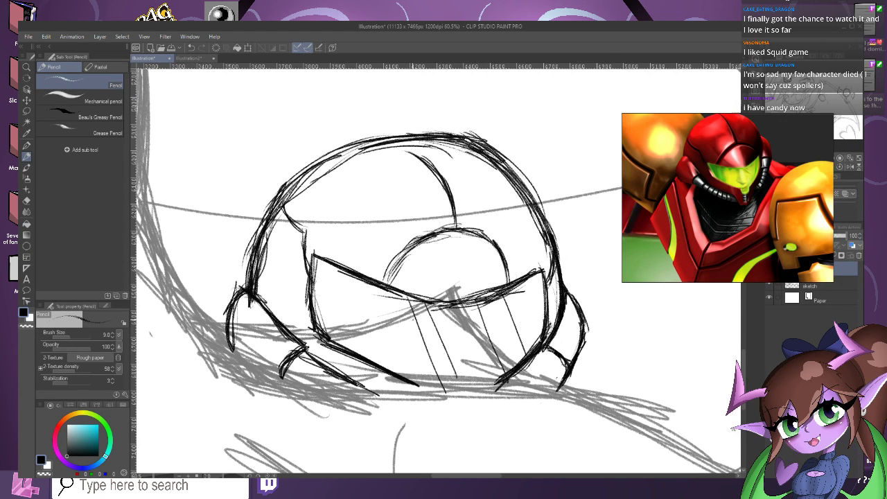
scroll(406, 290, down, 4)
scroll(408, 286, up, 1)
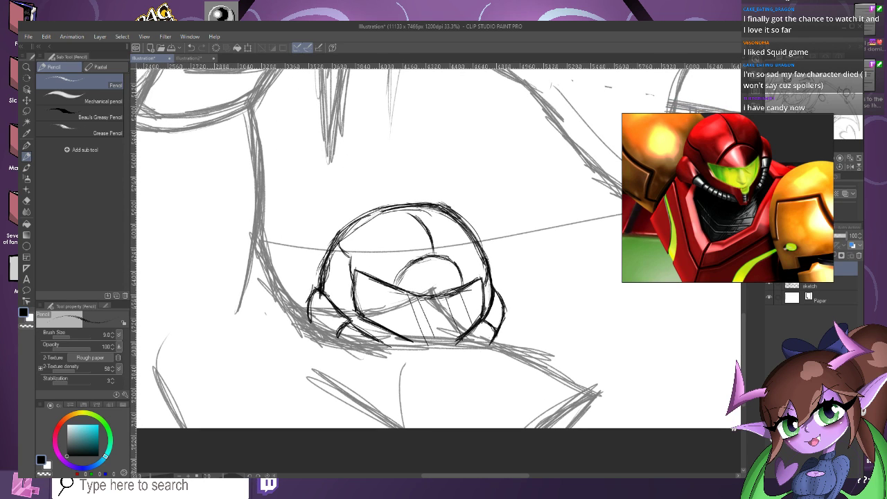
key(ctrl+t)
key(ctrl+minus)
key(ctrl+minus)
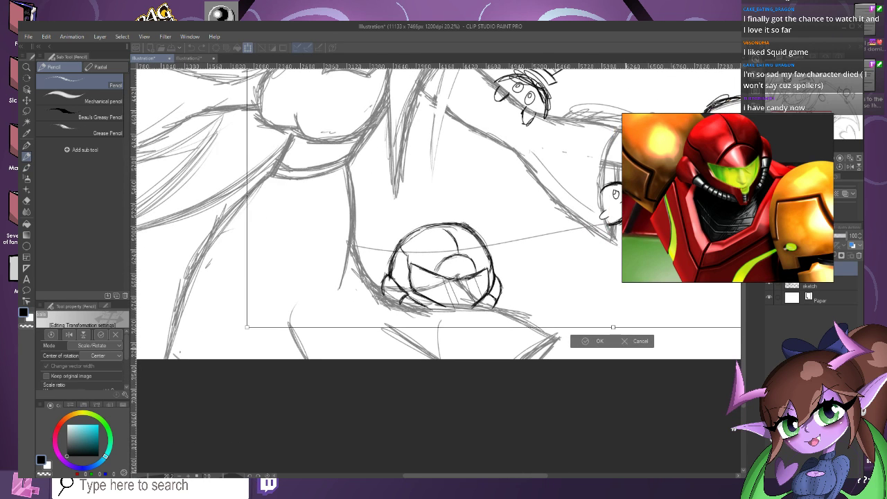
key(Escape)
Lasso the visored helmet ball and scale it down slightly on the edge of the dress.
scroll(468, 213, up, 1)
click(26, 111)
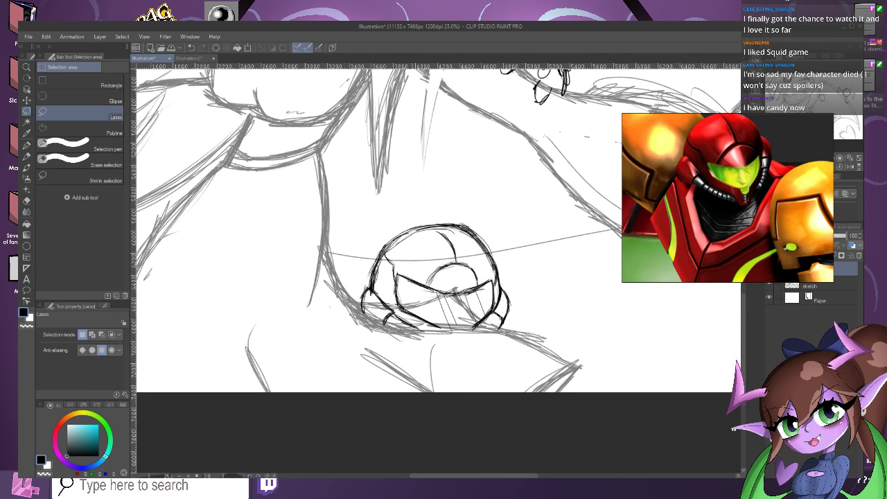
mouse_move(428, 199)
mouse_down()
mouse_move(292, 409)
mouse_move(571, 319)
mouse_move(443, 173)
mouse_up()
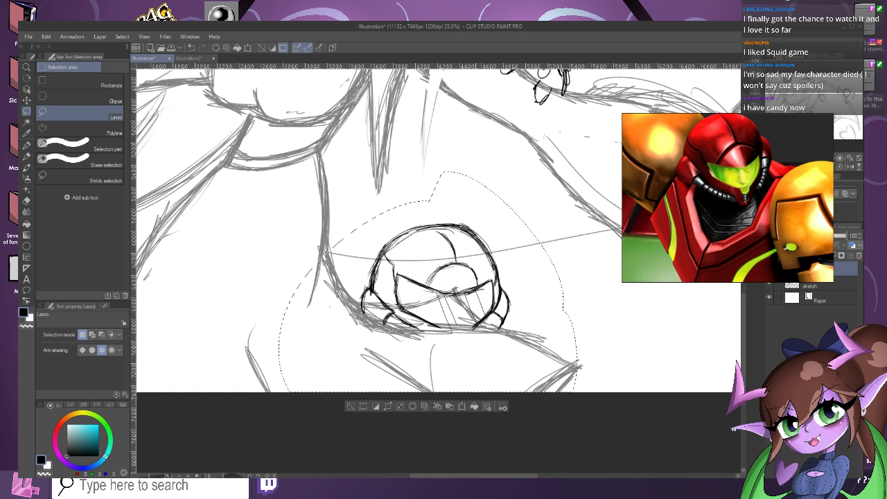
key(ctrl+t)
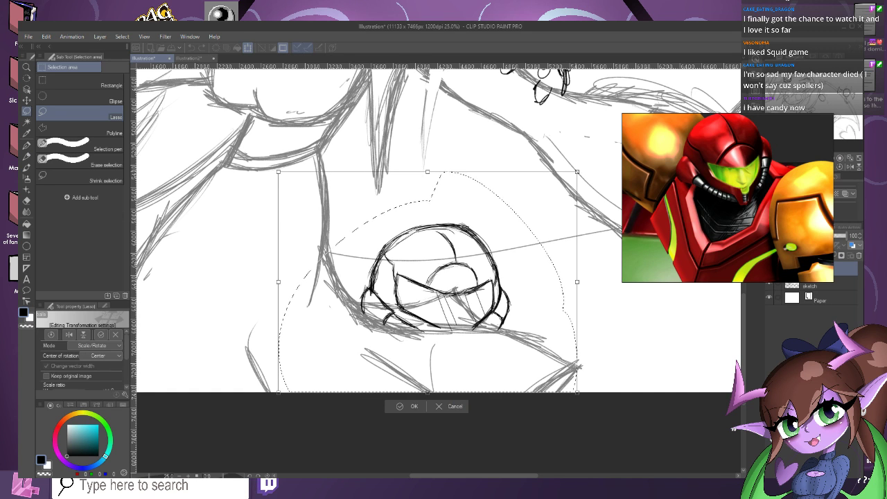
drag(577, 172, 529, 205)
drag(404, 299, 416, 293)
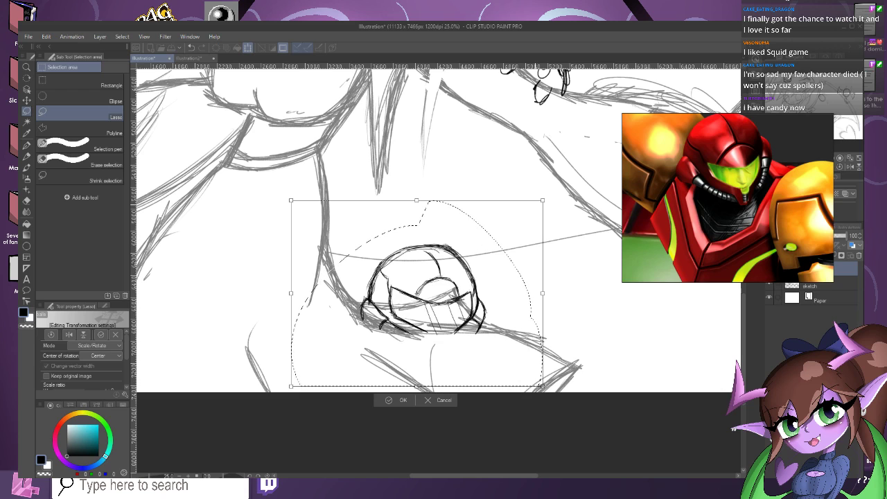
Shrink the selected helmet ball further, shift it to the right along the dress edge, and apply the transformation.
scroll(502, 253, down, 4)
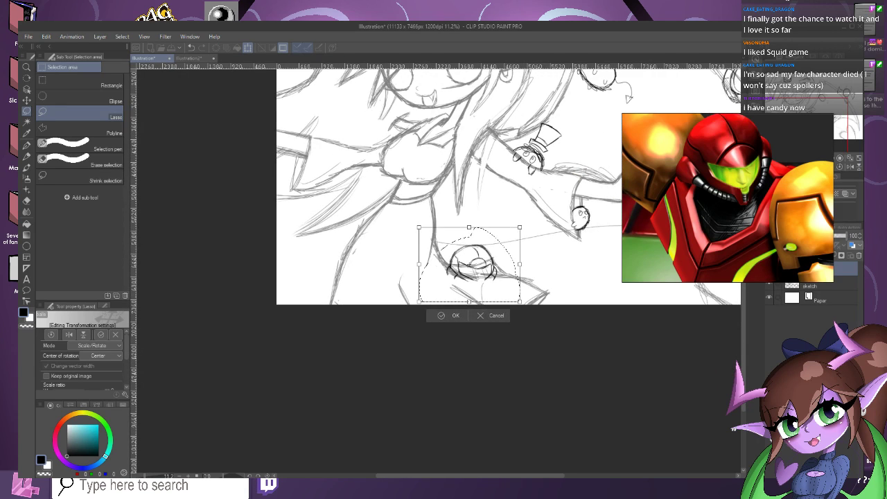
scroll(438, 194, right, 2)
scroll(439, 194, up, 1)
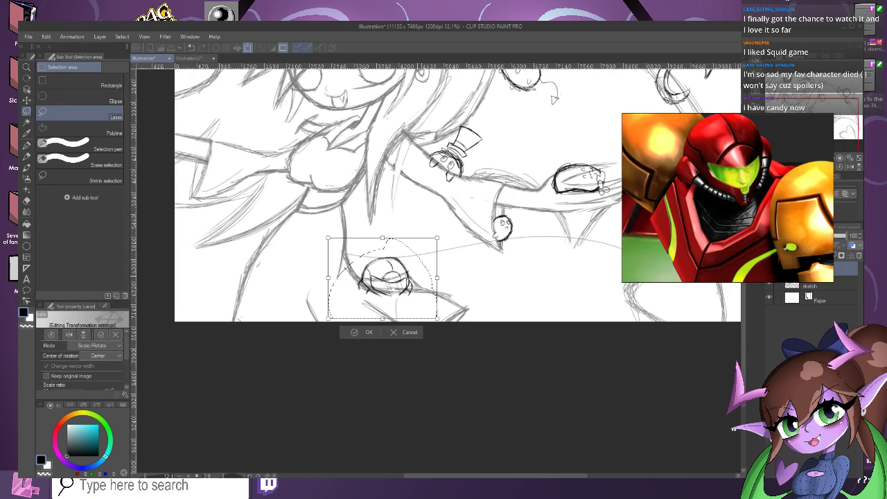
drag(382, 278, 395, 275)
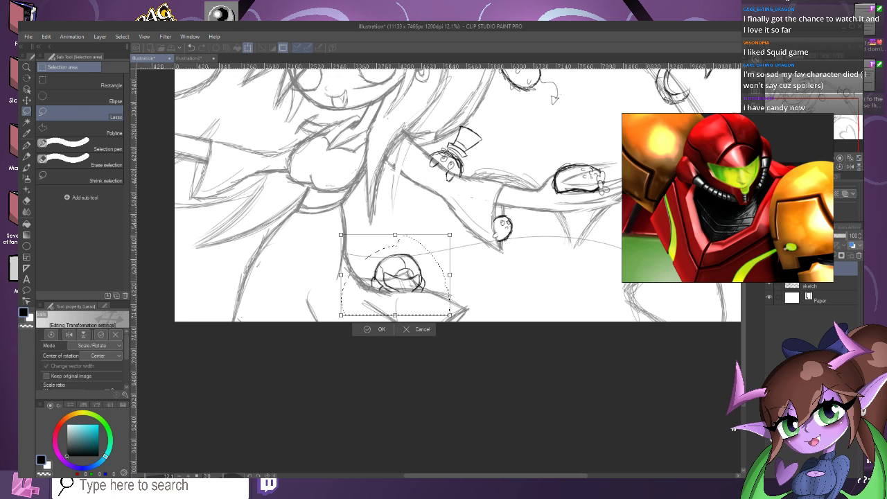
drag(449, 235, 425, 253)
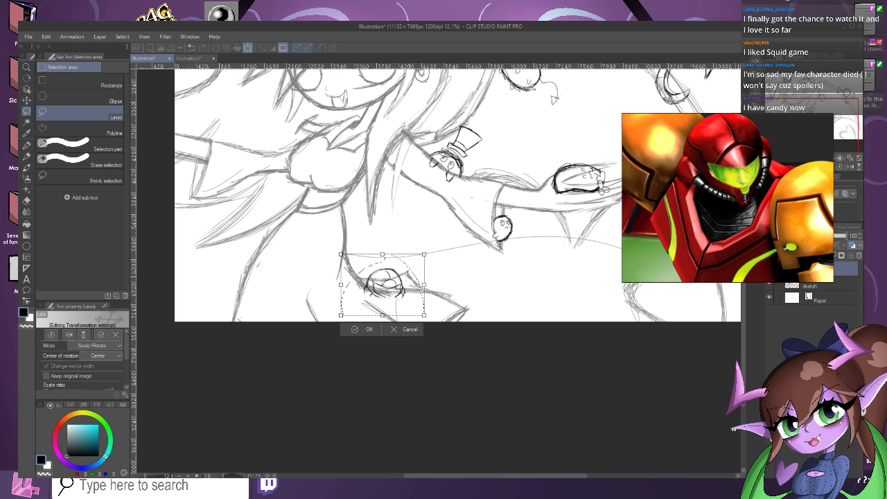
drag(396, 281, 411, 277)
scroll(426, 317, down, 2)
scroll(415, 291, down, 2)
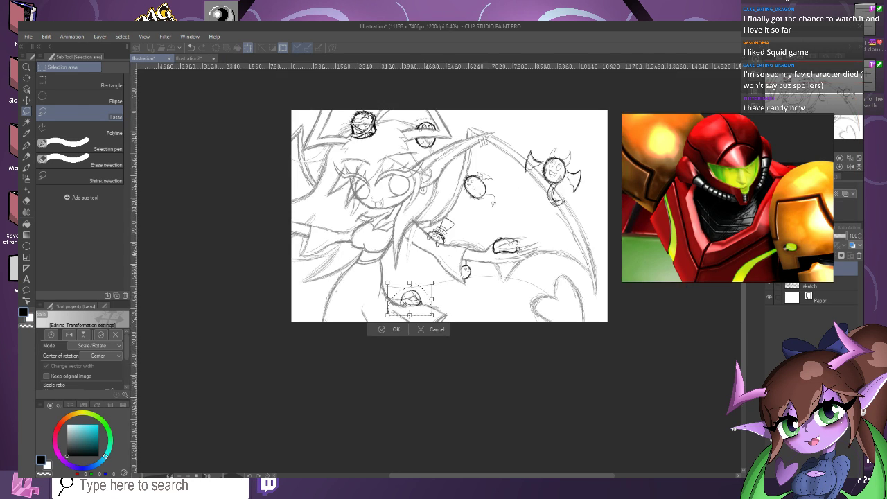
scroll(449, 278, up, 2)
key(Return)
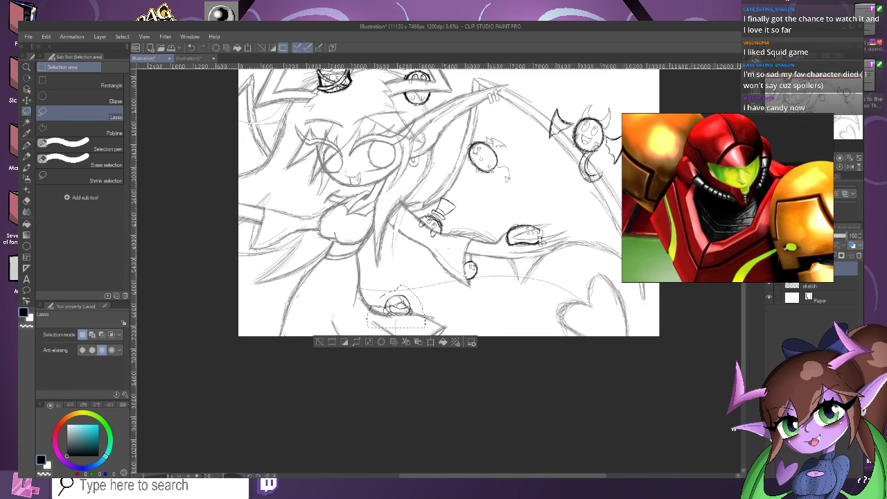
Move the helmet reference image away from the drawing and make the sketch layer active.
scroll(336, 334, up, 3)
scroll(422, 279, up, 4)
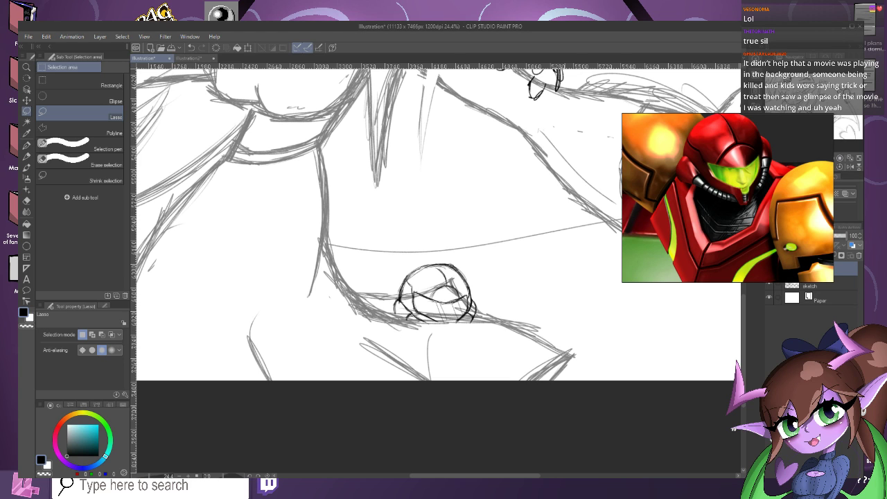
drag(727, 197, 830, 148)
click(821, 284)
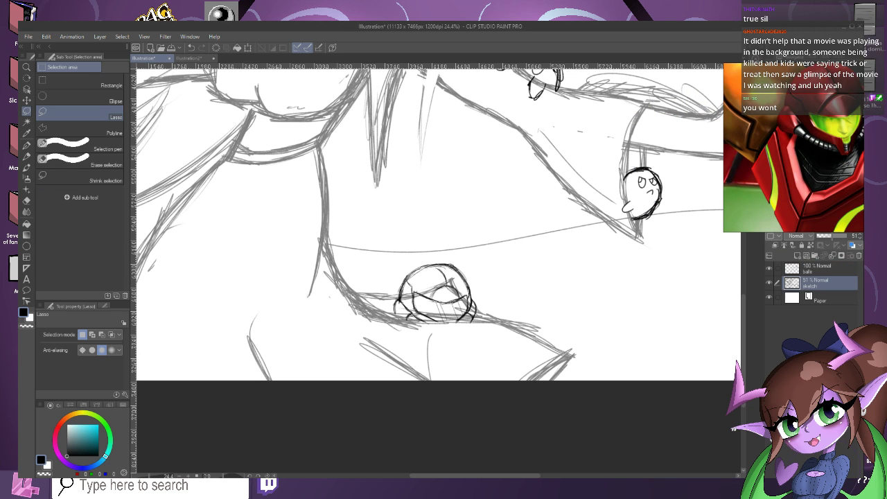
Erase the grey sketch lines inside the helmet with the Hard eraser at size 282.4, using size 126.1 around the cheek pieces.
key(e)
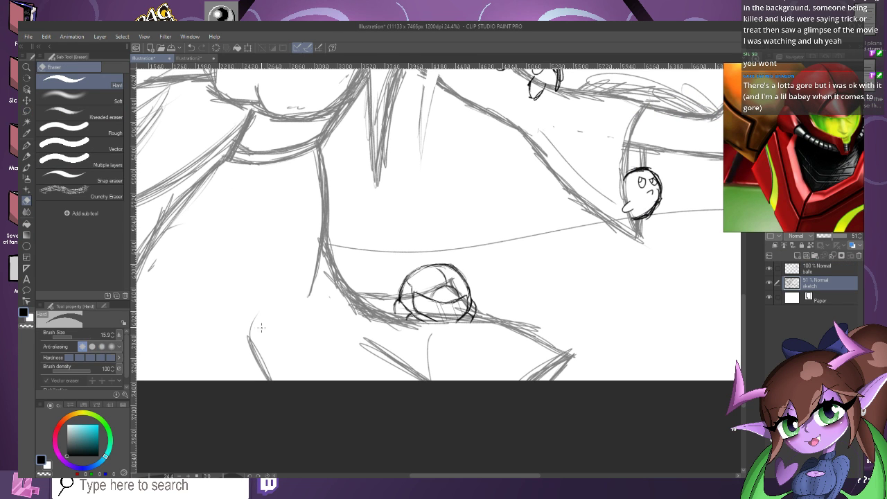
scroll(257, 314, up, 1)
scroll(346, 300, down, 3)
scroll(436, 279, up, 3)
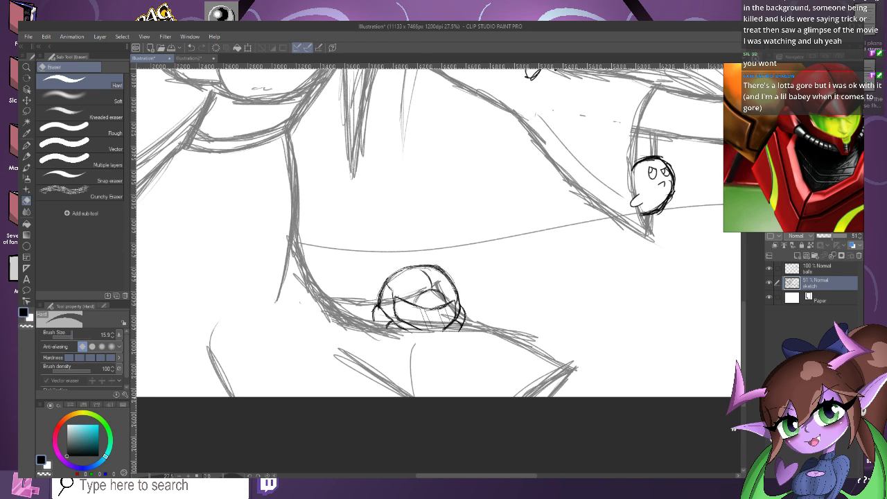
scroll(388, 301, up, 3)
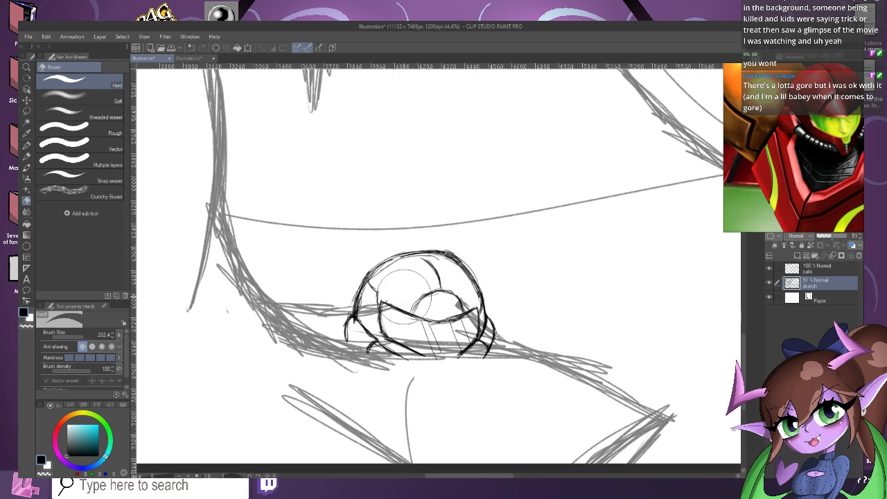
drag(438, 297, 454, 311)
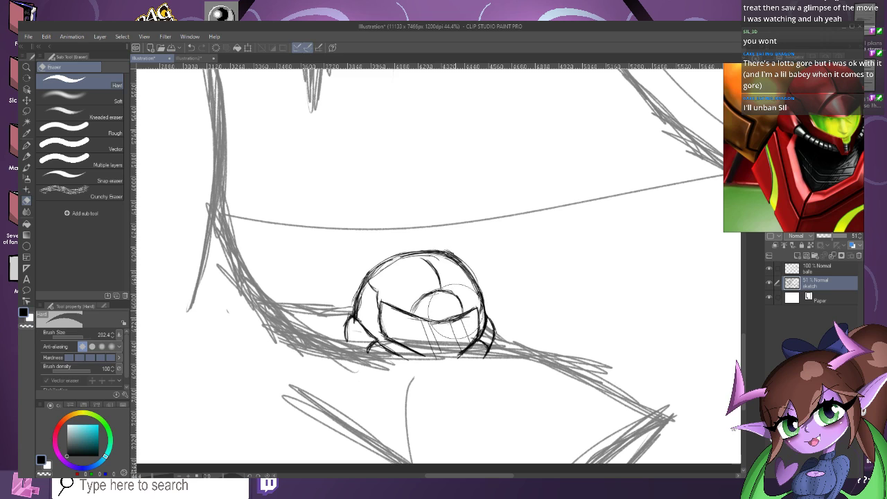
click(80, 337)
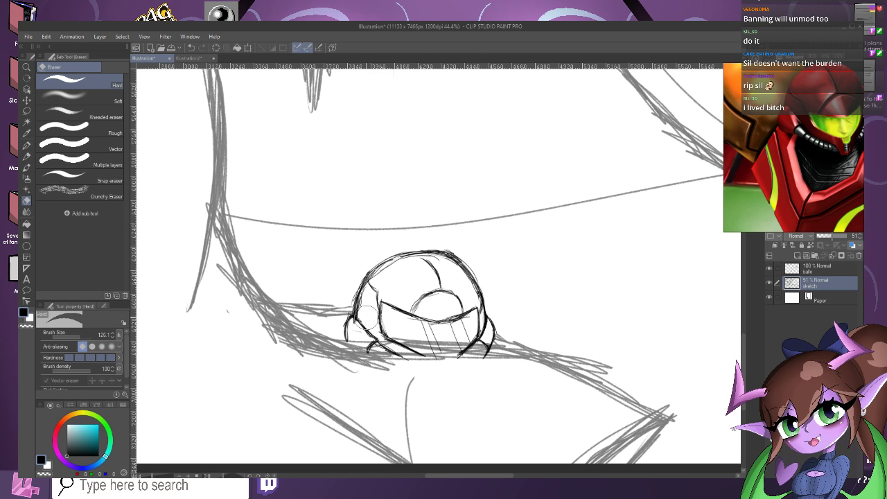
mouse_move(494, 336)
mouse_down()
mouse_move(358, 331)
mouse_move(388, 327)
mouse_up()
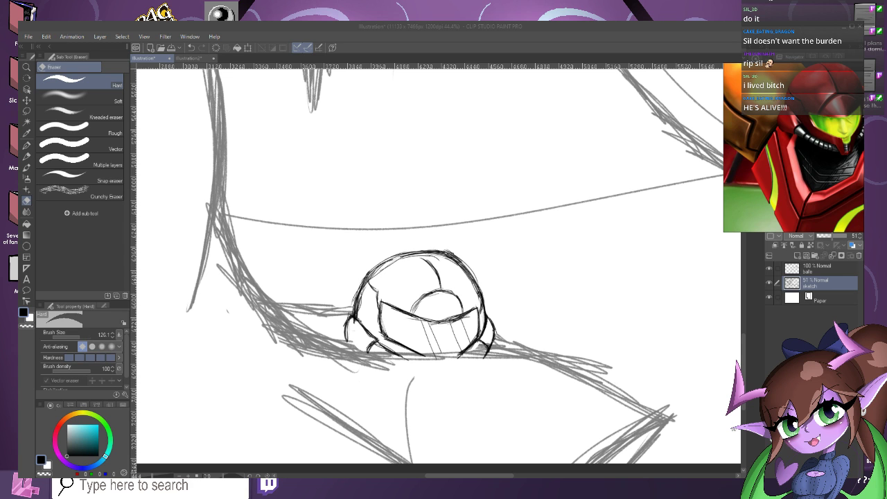
Switch to the balls layer and sketch the upper-right arc of a new ball above the heart's right lobe with the Pencil.
scroll(318, 196, down, 2)
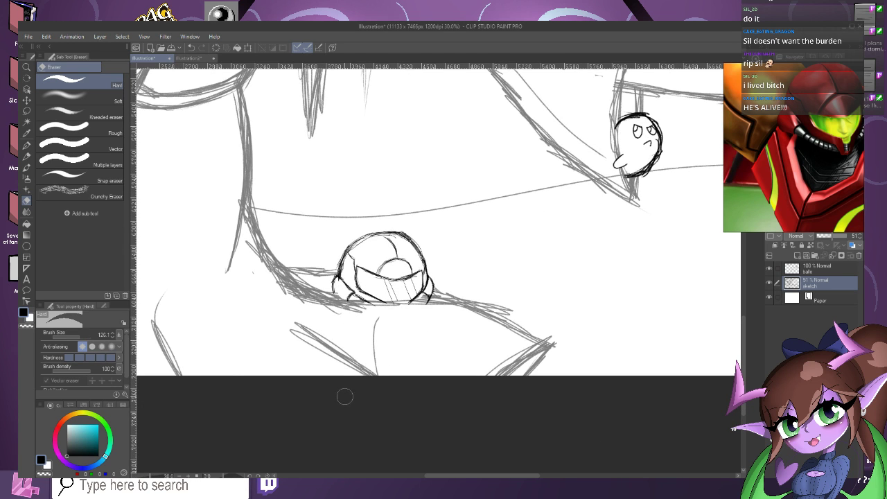
scroll(341, 412, down, 2)
scroll(345, 402, right, 5)
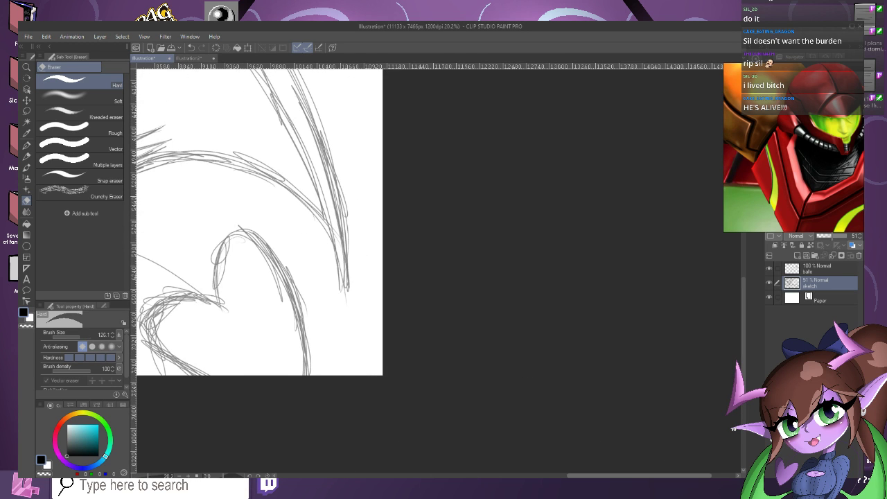
drag(672, 476, 514, 475)
scroll(288, 461, down, 3)
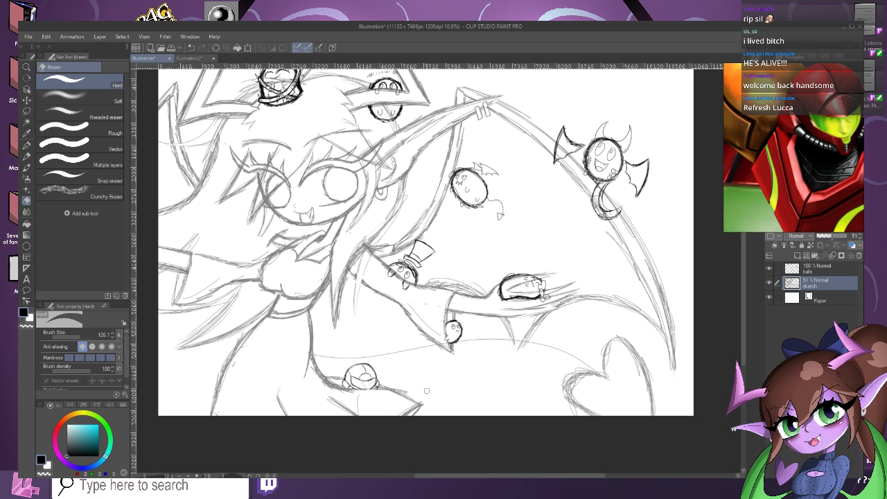
scroll(444, 416, down, 1)
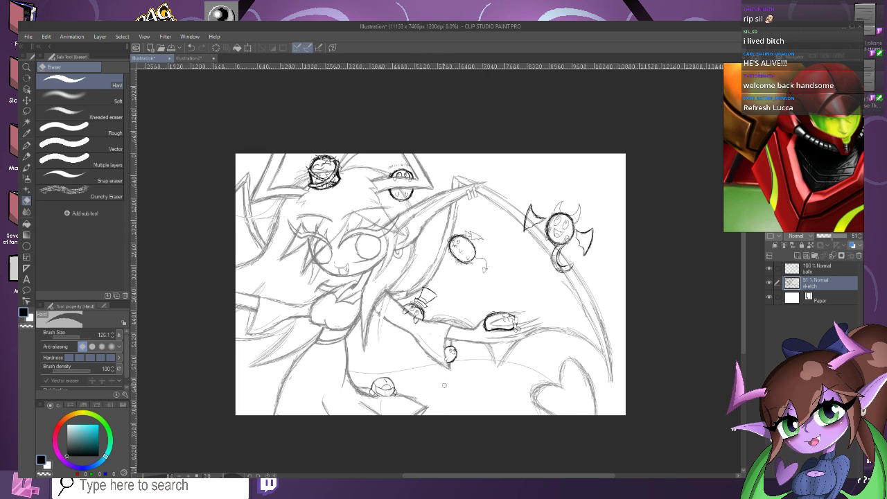
scroll(448, 400, up, 1)
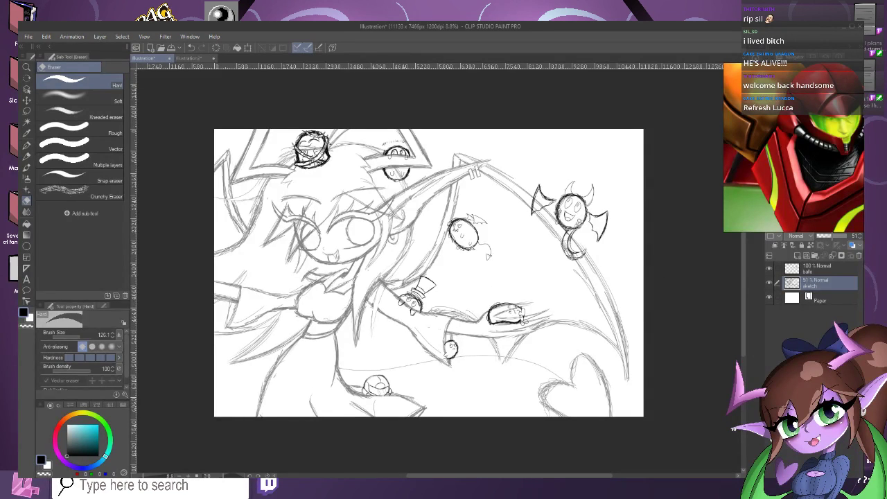
click(818, 268)
scroll(610, 353, up, 1)
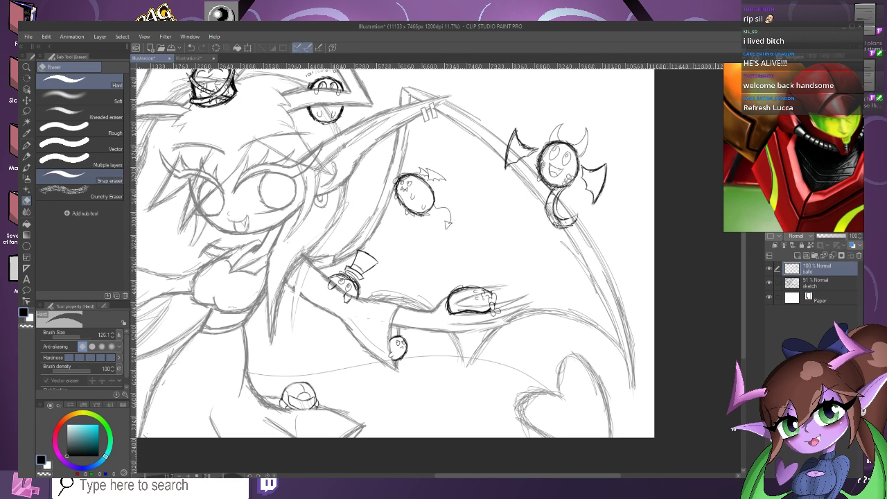
key(p)
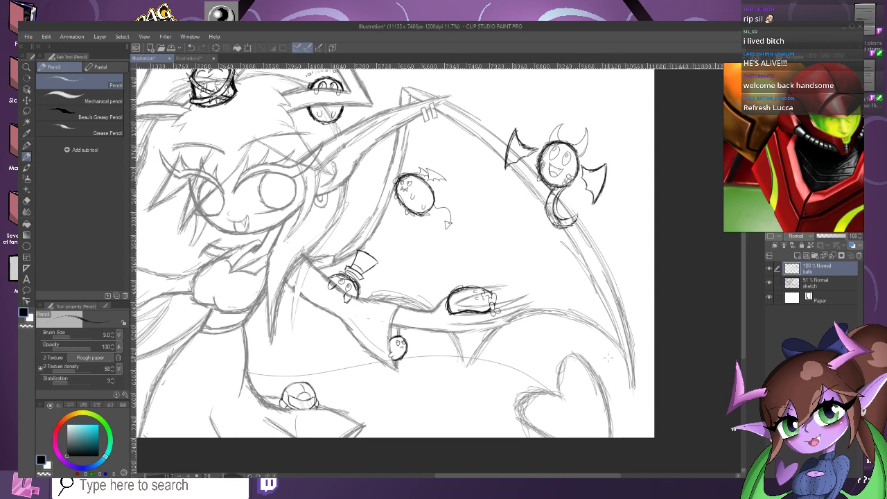
scroll(629, 420, up, 1)
scroll(558, 343, up, 1)
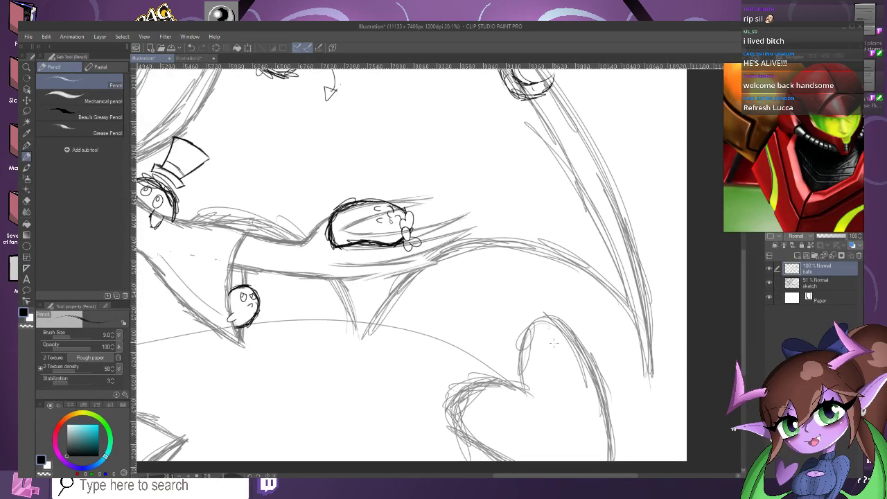
scroll(581, 359, down, 2)
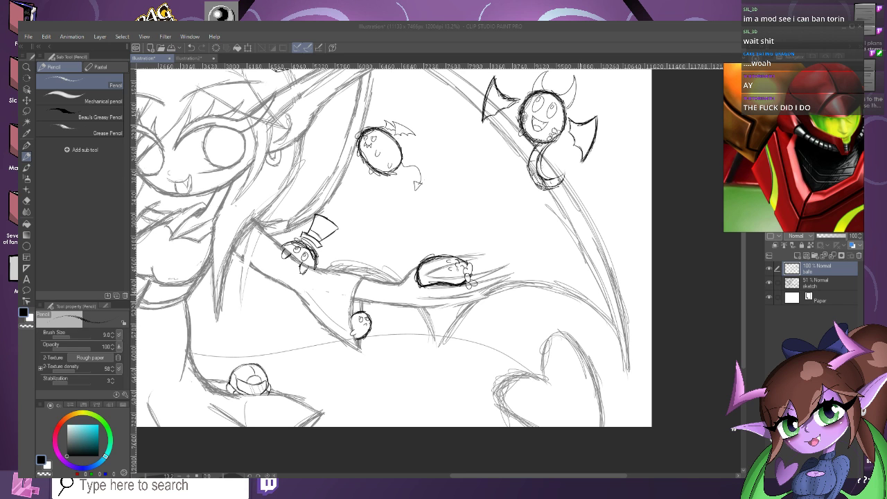
scroll(591, 326, up, 3)
scroll(591, 325, down, 2)
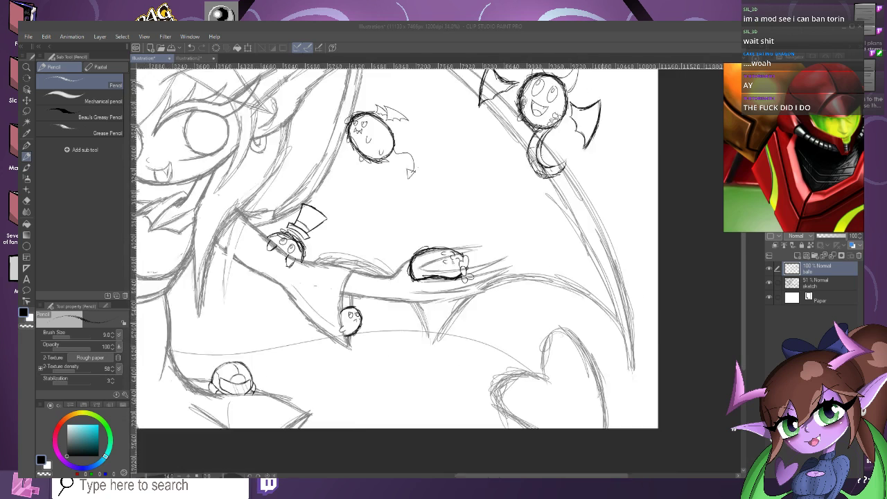
scroll(591, 326, up, 3)
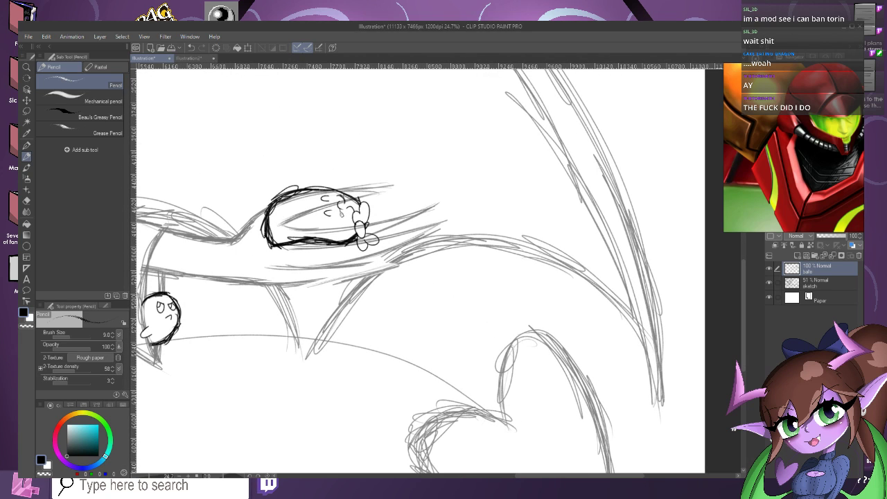
scroll(570, 378, up, 1)
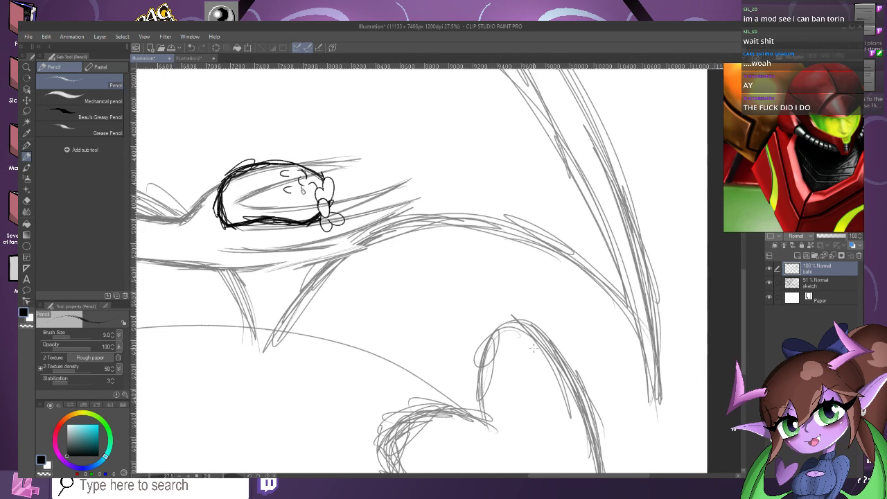
mouse_move(519, 320)
mouse_down()
mouse_move(495, 291)
mouse_move(505, 295)
mouse_up()
drag(474, 288, 528, 315)
drag(464, 290, 523, 313)
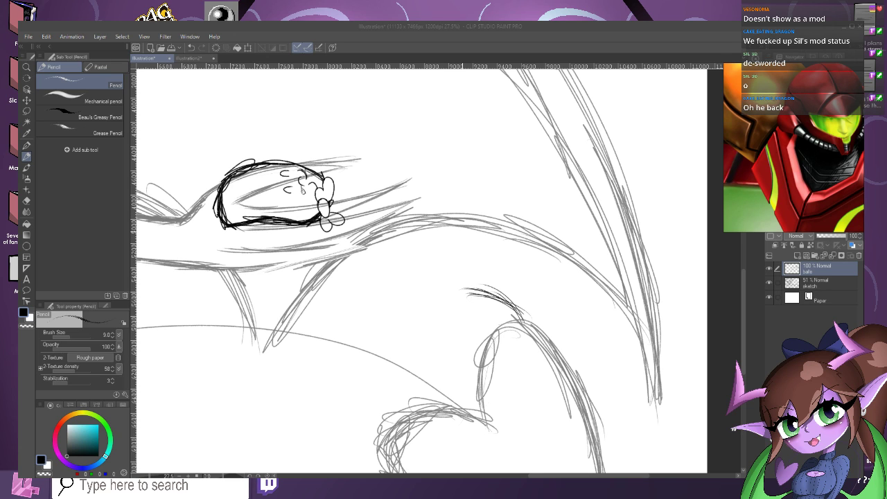
Extend the new ball's outline over its top, down its left side and along the bottom to the heart with the Pencil.
key(alt+Tab)
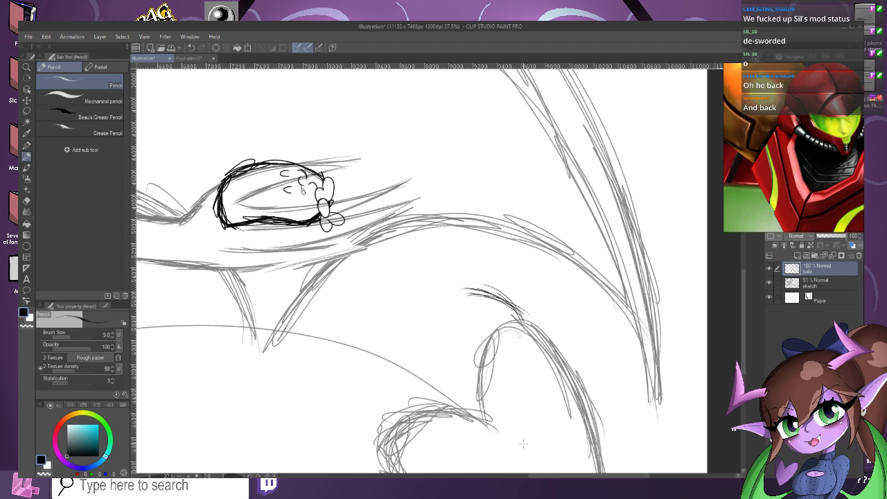
drag(489, 294, 521, 318)
mouse_move(454, 291)
mouse_down()
mouse_move(520, 313)
mouse_move(500, 299)
mouse_up()
mouse_move(437, 309)
mouse_down()
mouse_move(488, 295)
mouse_move(469, 294)
mouse_up()
mouse_move(433, 330)
mouse_down()
mouse_move(462, 294)
mouse_move(434, 345)
mouse_move(439, 355)
mouse_up()
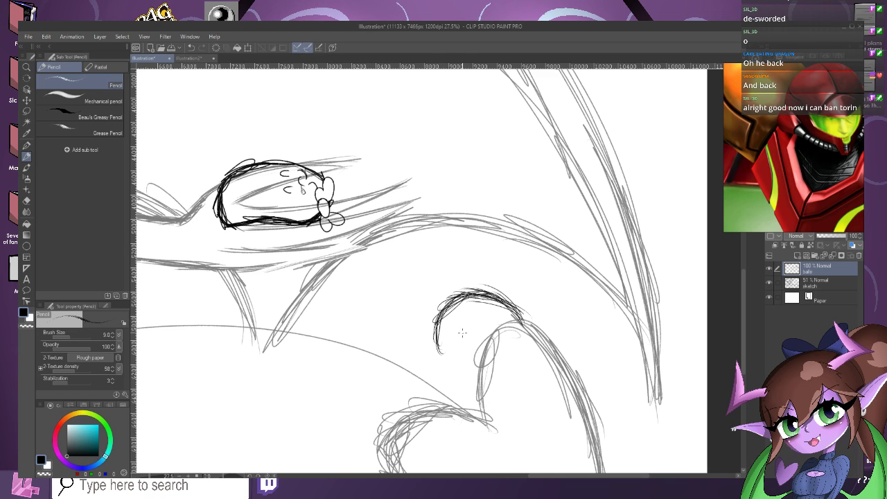
drag(438, 316, 437, 364)
mouse_move(439, 323)
mouse_down()
mouse_move(442, 368)
mouse_move(444, 353)
mouse_move(451, 367)
mouse_move(441, 347)
mouse_up()
mouse_move(440, 344)
mouse_down()
mouse_move(453, 368)
mouse_move(479, 378)
mouse_up()
drag(434, 322, 457, 372)
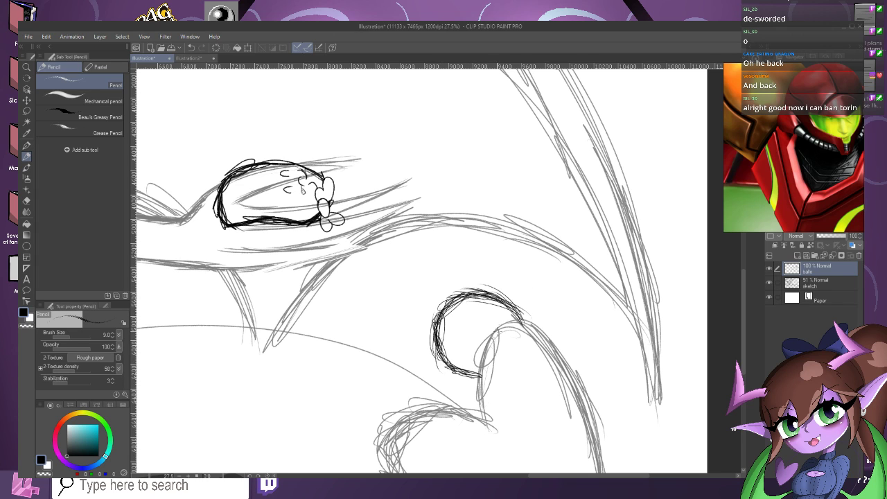
Sketch an oval hand resting on the heart's right lobe and an oval foot under the ball's bottom edge.
mouse_move(497, 323)
mouse_down()
mouse_move(491, 354)
mouse_move(511, 343)
mouse_move(509, 325)
mouse_move(506, 338)
mouse_move(471, 362)
mouse_move(491, 355)
mouse_up()
mouse_move(471, 361)
mouse_down()
mouse_move(494, 352)
mouse_move(490, 370)
mouse_up()
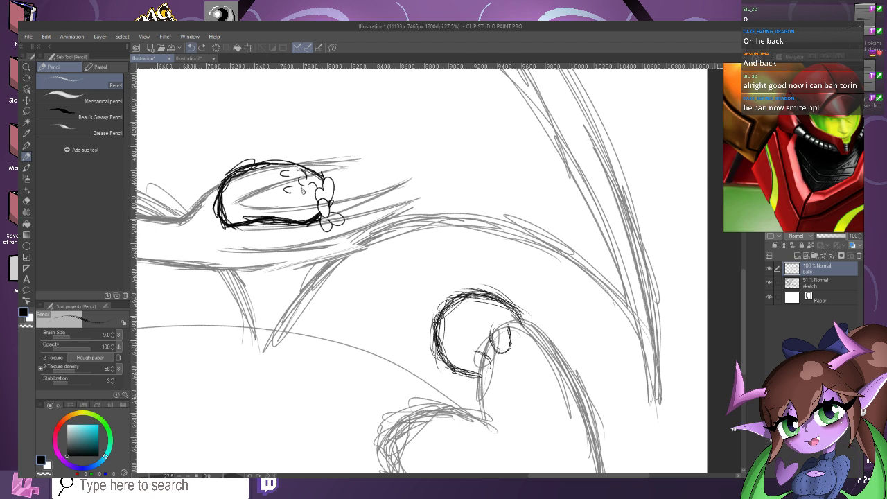
click(191, 47)
click(192, 47)
click(192, 48)
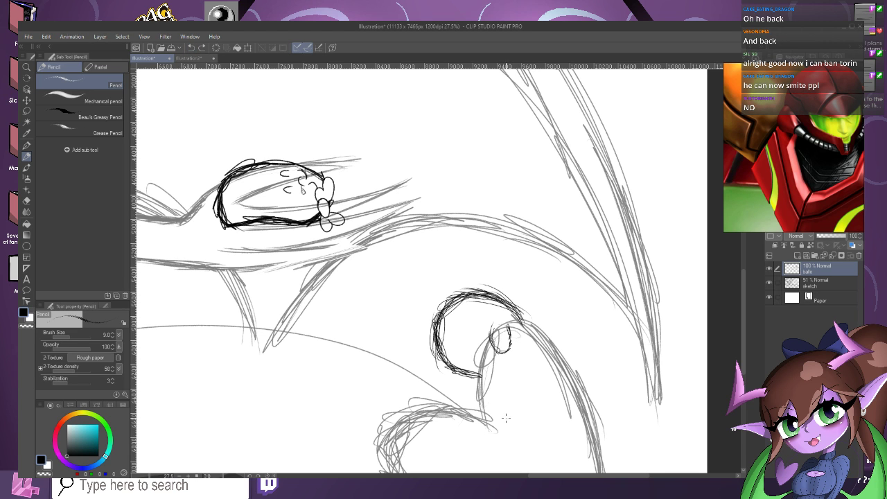
scroll(497, 385, up, 3)
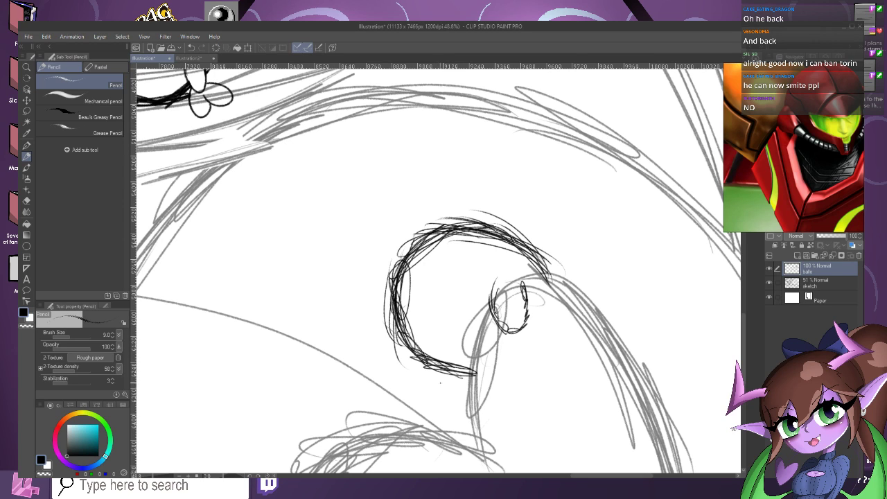
mouse_move(449, 369)
mouse_down()
mouse_move(420, 386)
mouse_move(424, 412)
mouse_move(454, 406)
mouse_move(471, 374)
mouse_move(437, 410)
mouse_up()
scroll(445, 355, down, 2)
scroll(455, 226, up, 4)
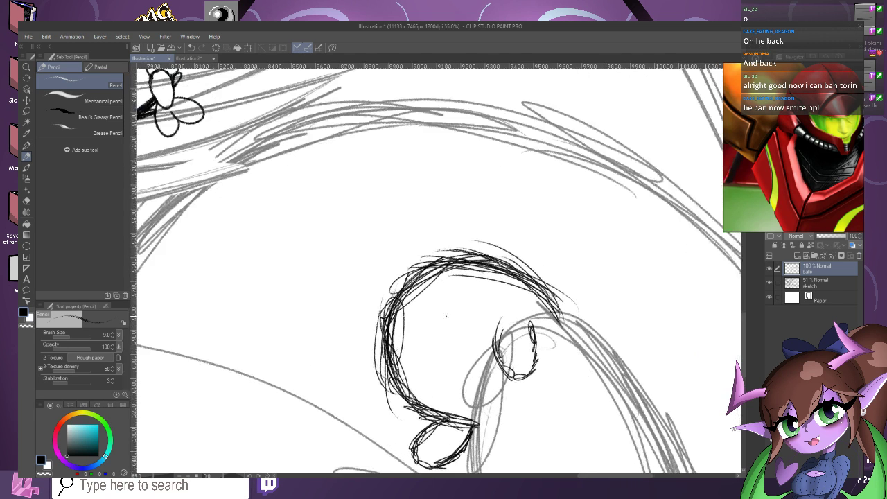
Sketch an open, grinning mouth with a small pointed fang inside the new ball.
scroll(449, 306, down, 1)
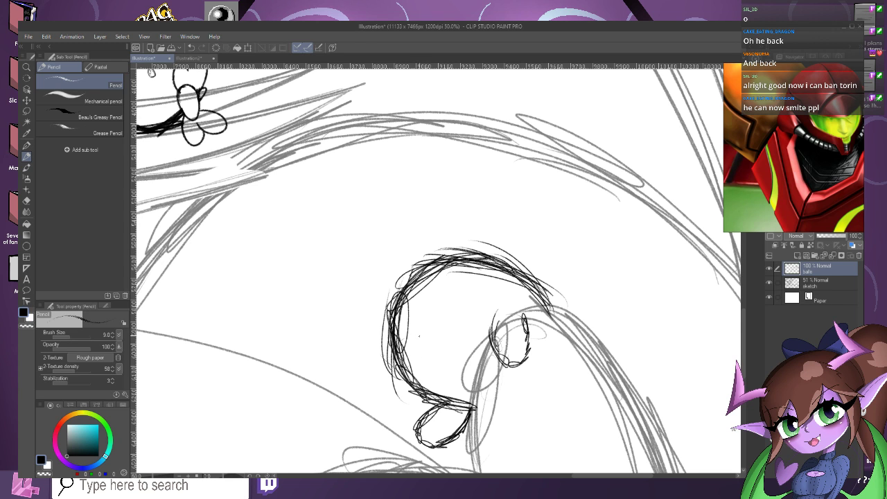
scroll(426, 327, up, 2)
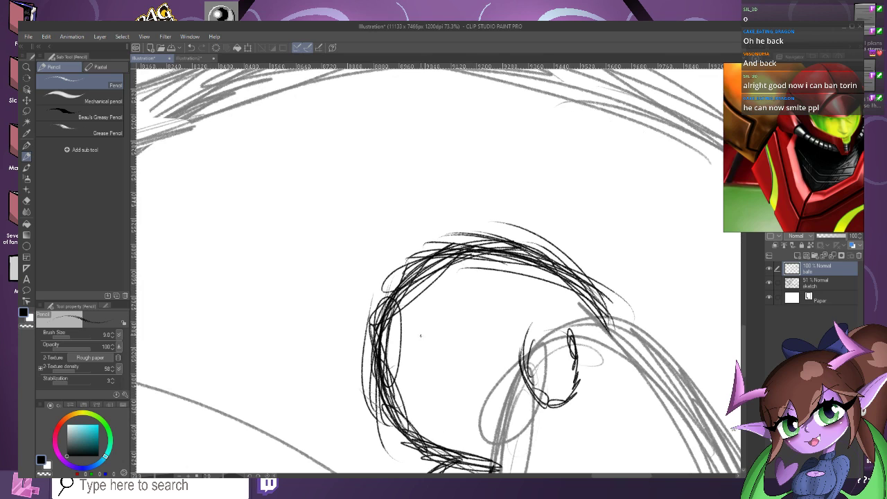
mouse_move(414, 340)
mouse_down()
mouse_move(443, 330)
mouse_move(465, 292)
mouse_move(471, 357)
mouse_up()
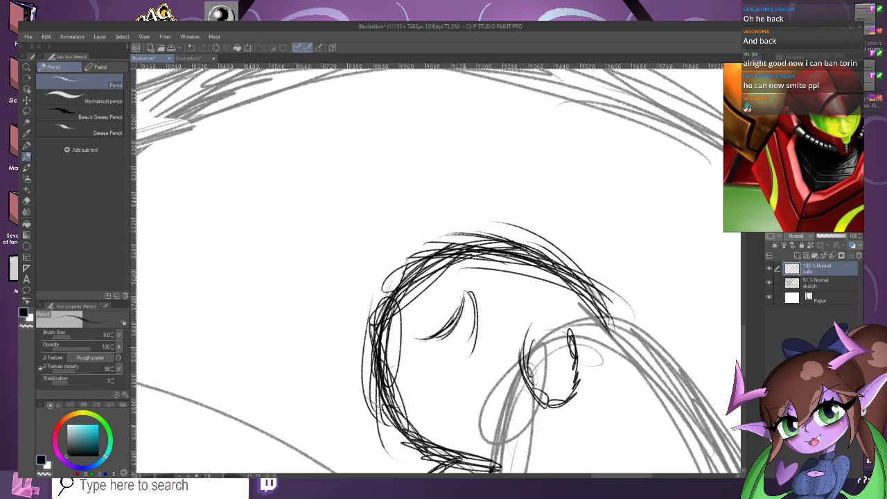
mouse_move(474, 301)
mouse_down()
mouse_move(463, 365)
mouse_move(441, 367)
mouse_move(425, 338)
mouse_up()
drag(426, 341, 446, 363)
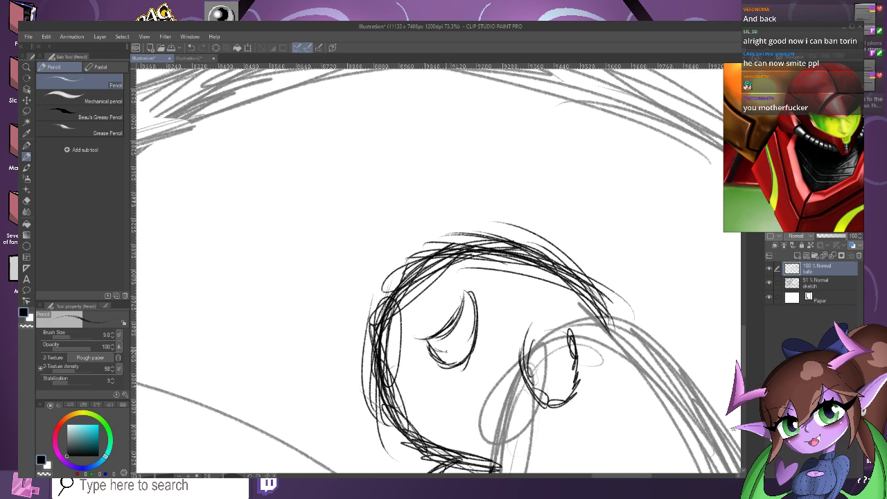
scroll(463, 303, up, 2)
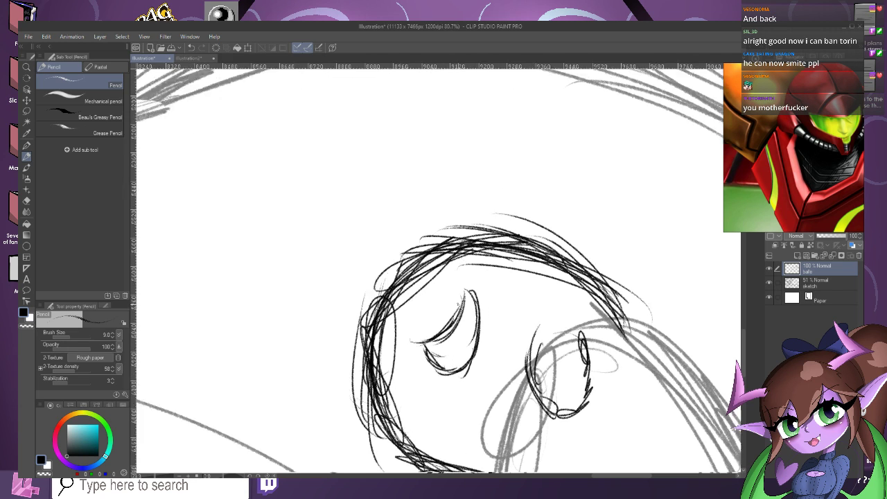
drag(466, 289, 463, 339)
scroll(457, 313, down, 4)
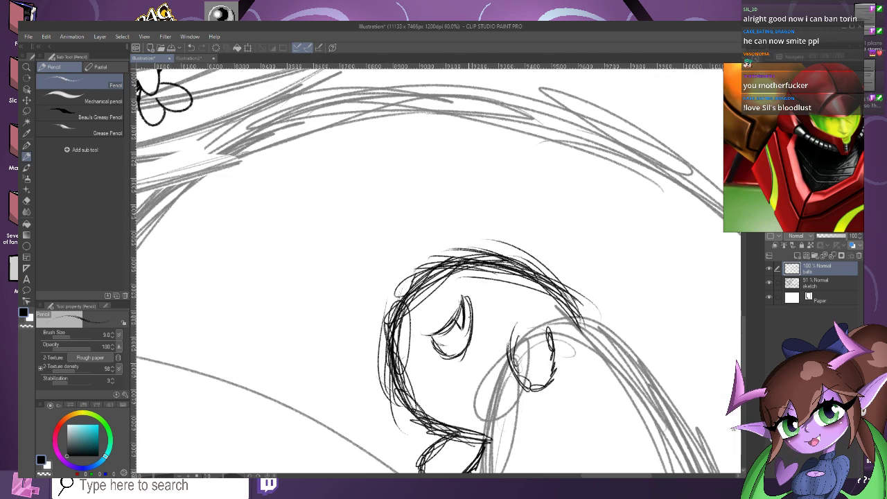
scroll(458, 314, up, 1)
Select the ball's mouth with the Lasso, move it slightly down and to the left, apply the transformation and deselect.
click(26, 146)
click(26, 111)
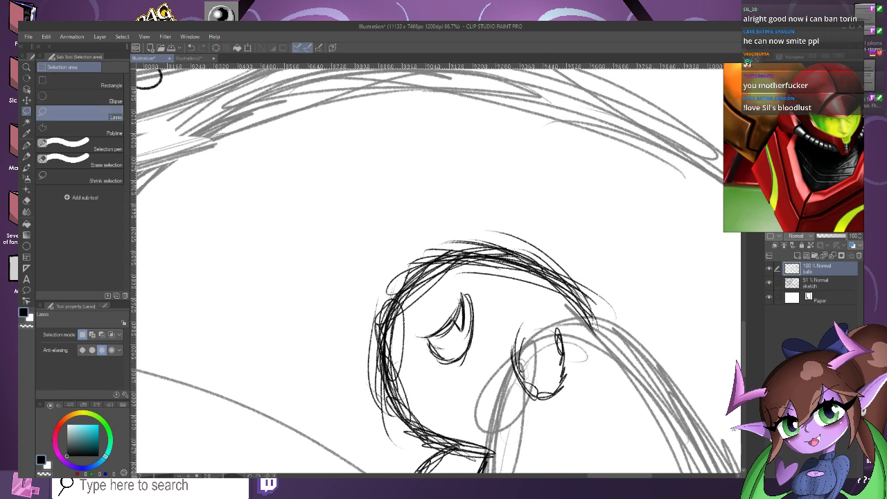
click(80, 113)
mouse_move(415, 316)
mouse_down()
mouse_move(435, 385)
mouse_move(480, 377)
mouse_move(495, 295)
mouse_move(451, 287)
mouse_up()
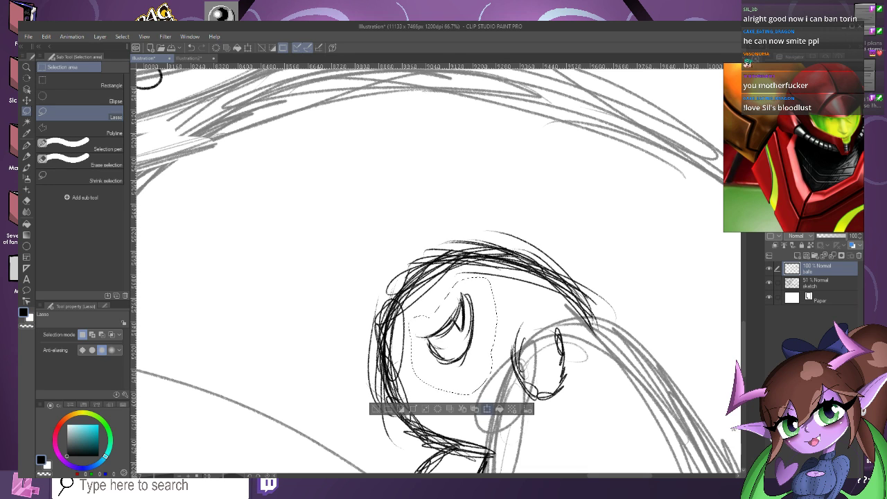
click(487, 409)
drag(458, 346, 449, 372)
click(424, 435)
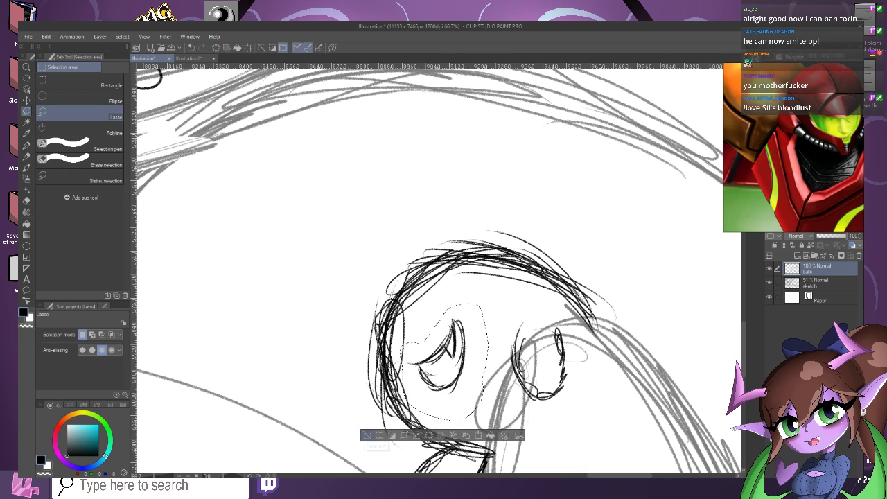
Sketch two arched eyes above the ball's mouth with the Pencil, adding a round pupil at the right eye's outer end.
click(26, 156)
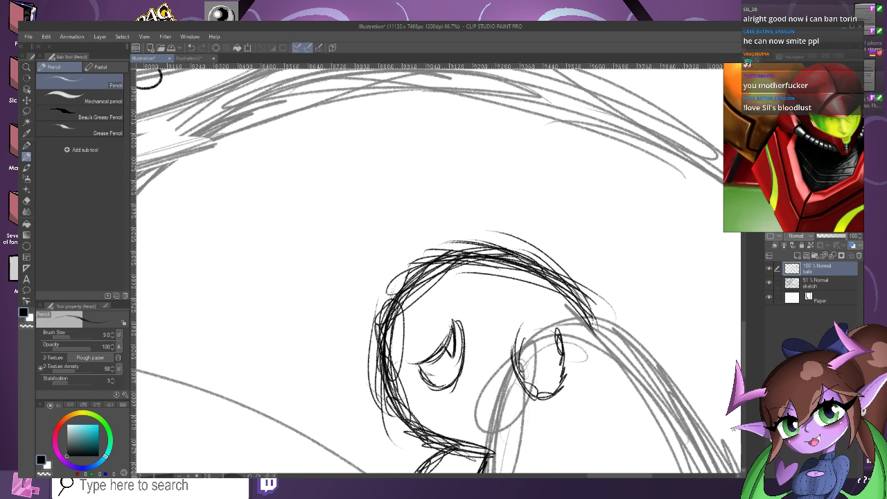
scroll(470, 314, up, 1)
mouse_move(470, 313)
mouse_down()
mouse_move(443, 308)
mouse_move(428, 317)
mouse_move(482, 281)
mouse_up()
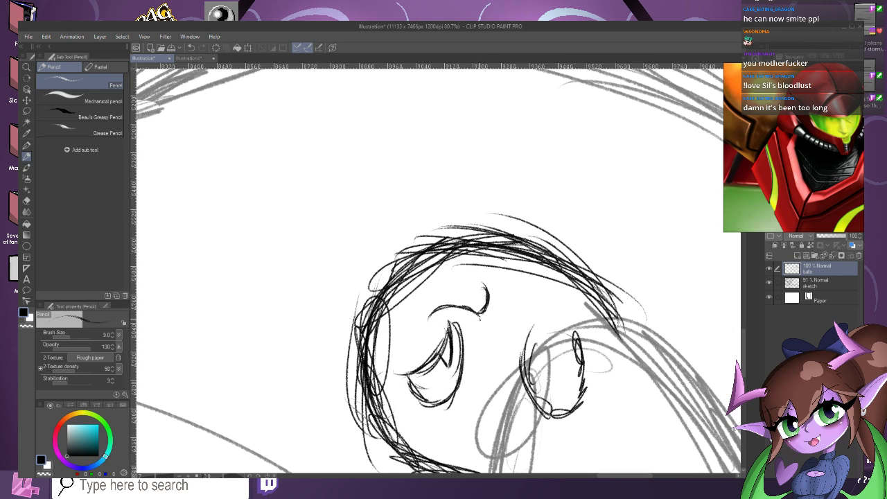
mouse_move(488, 297)
mouse_down()
mouse_move(481, 277)
mouse_move(444, 275)
mouse_move(426, 317)
mouse_up()
drag(456, 272, 428, 316)
mouse_move(442, 287)
mouse_down()
mouse_move(386, 358)
mouse_move(405, 316)
mouse_move(380, 323)
mouse_move(377, 354)
mouse_move(383, 346)
mouse_up()
drag(382, 324, 377, 355)
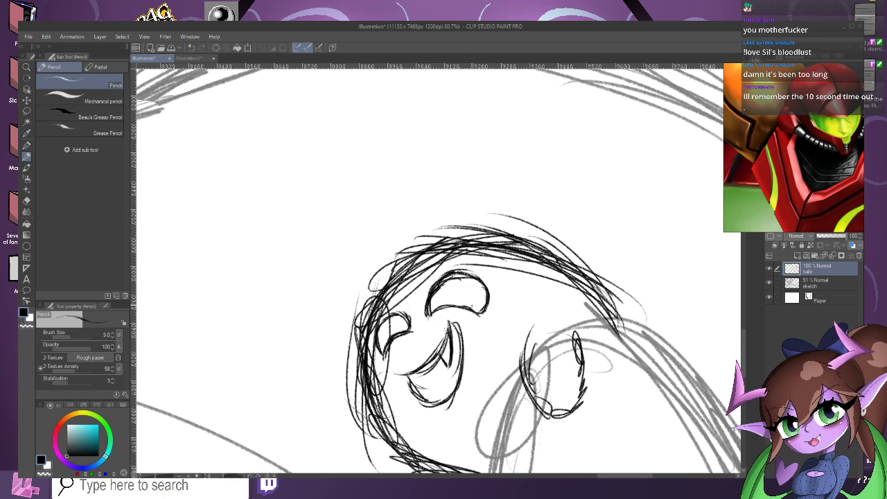
mouse_move(474, 312)
mouse_down()
mouse_move(464, 291)
mouse_move(476, 279)
mouse_move(466, 286)
mouse_move(472, 313)
mouse_up()
Erase the arched upper lines of both of the ball's eyes using the Hard eraser at size 25.2.
scroll(485, 303, down, 5)
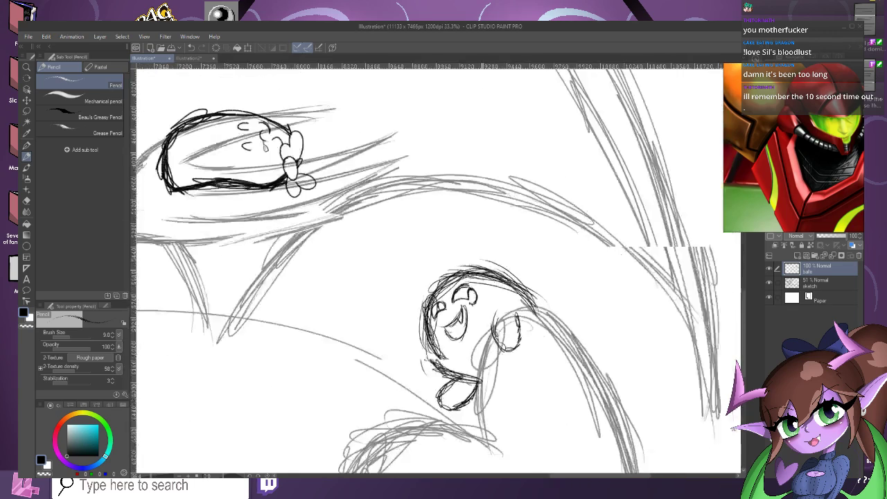
scroll(479, 284, down, 3)
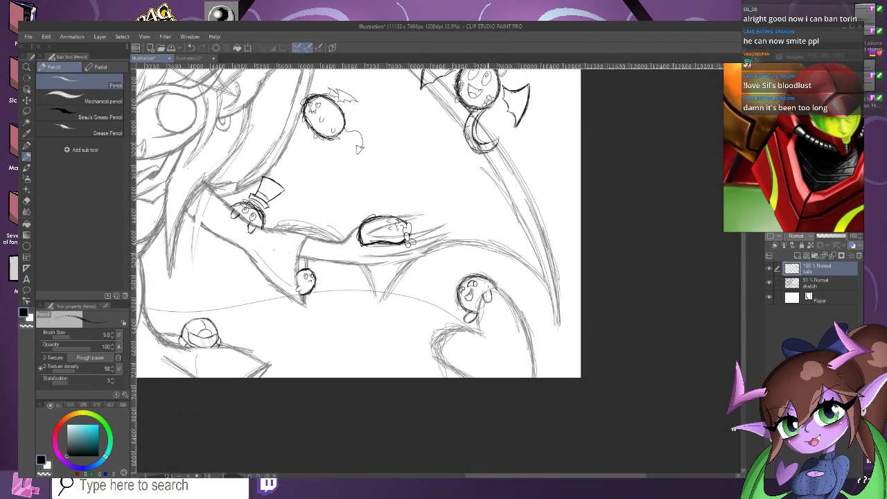
scroll(471, 308, up, 5)
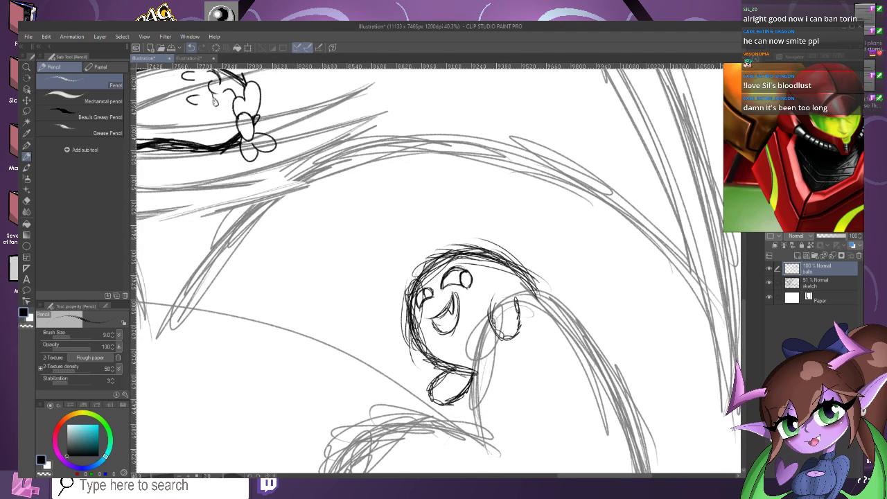
scroll(451, 298, up, 3)
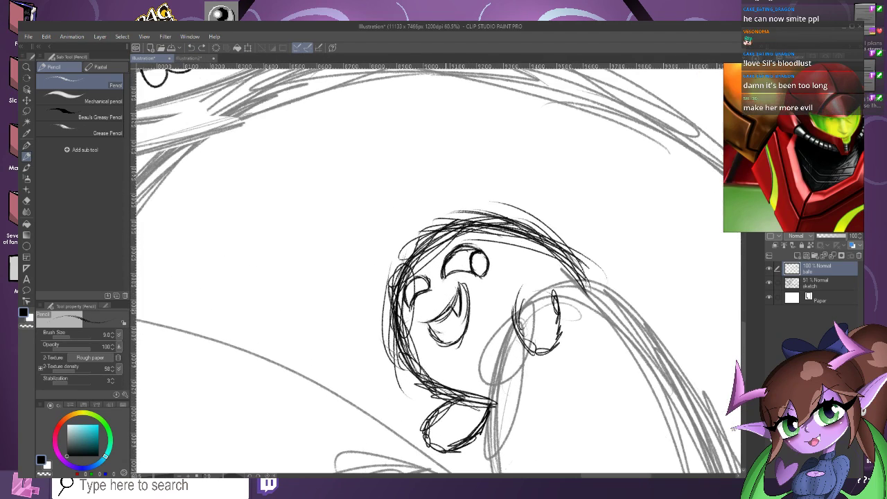
scroll(448, 233, up, 3)
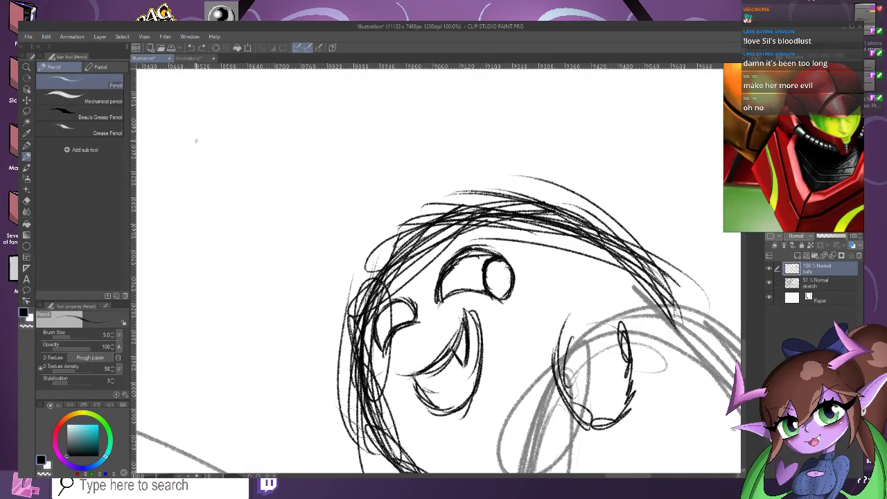
key(e)
scroll(432, 230, up, 1)
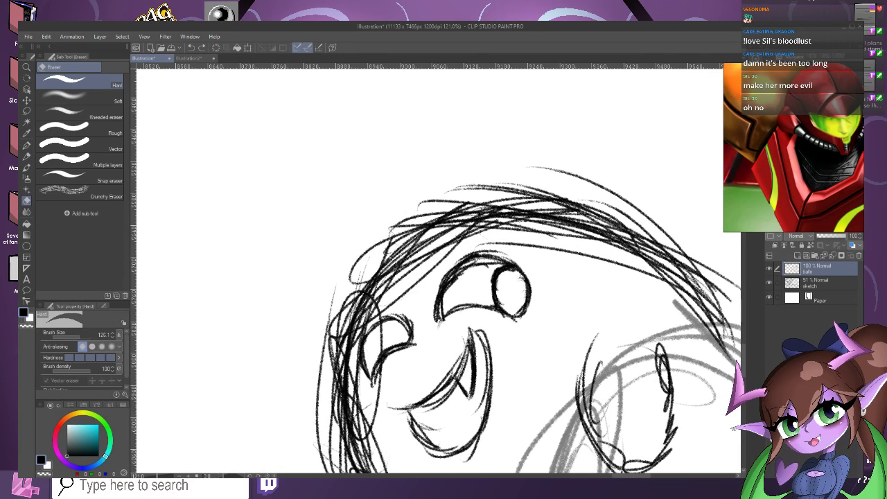
click(73, 337)
drag(488, 260, 413, 288)
drag(465, 258, 504, 254)
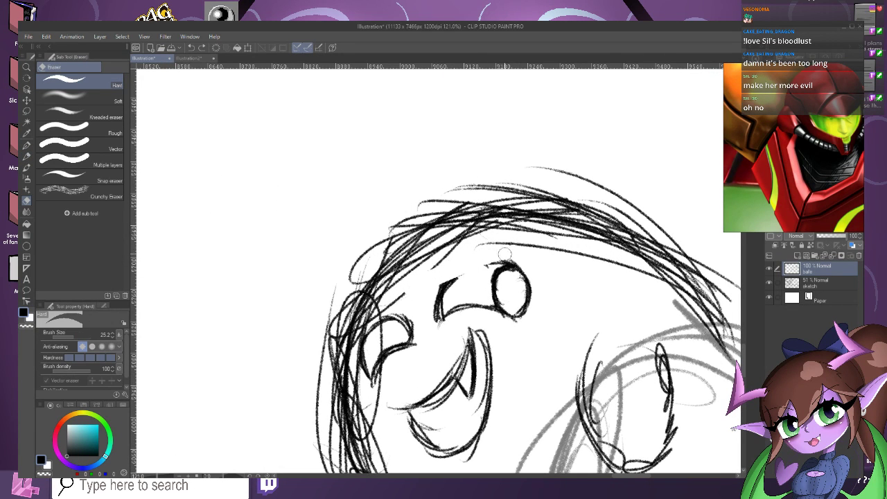
drag(452, 278, 506, 254)
drag(344, 338, 406, 318)
mouse_move(357, 325)
mouse_down()
mouse_move(389, 312)
mouse_move(375, 327)
mouse_up()
key(ctrl+z)
mouse_move(409, 306)
mouse_down()
mouse_move(374, 329)
mouse_move(392, 328)
mouse_up()
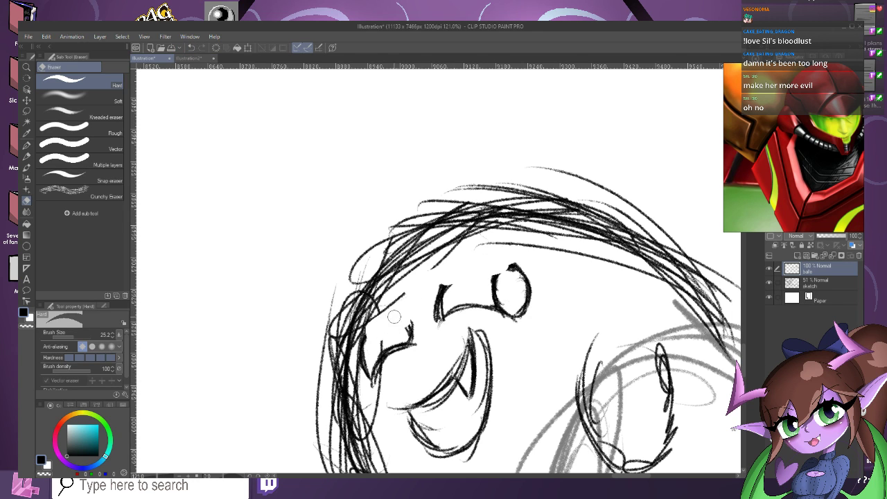
Redraw the right eye's upper lid with the Pencil as a slanted line from the pupil's top to the inner corner.
click(26, 156)
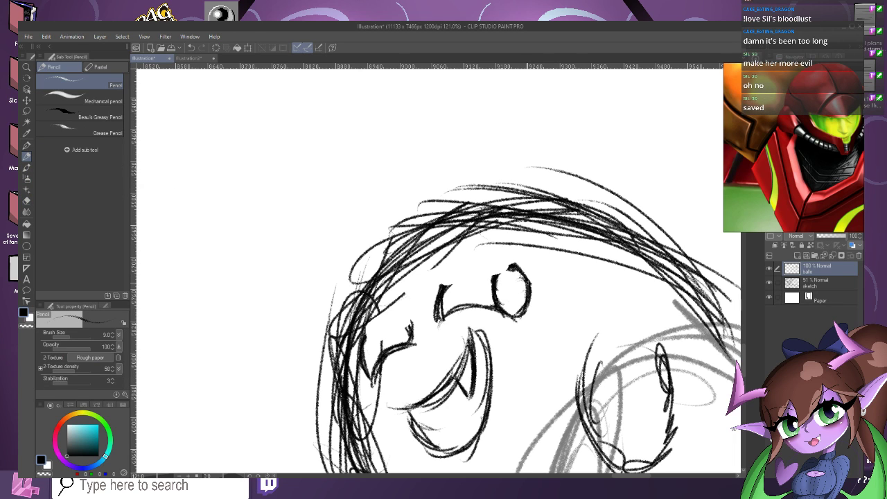
mouse_move(517, 268)
mouse_down()
mouse_move(524, 273)
mouse_move(503, 258)
mouse_up()
scroll(517, 275, down, 5)
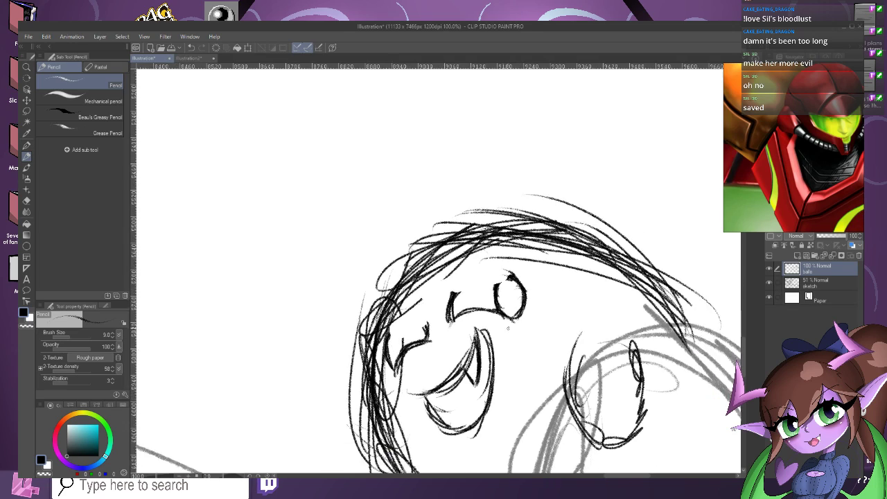
scroll(517, 313, down, 2)
scroll(443, 278, down, 3)
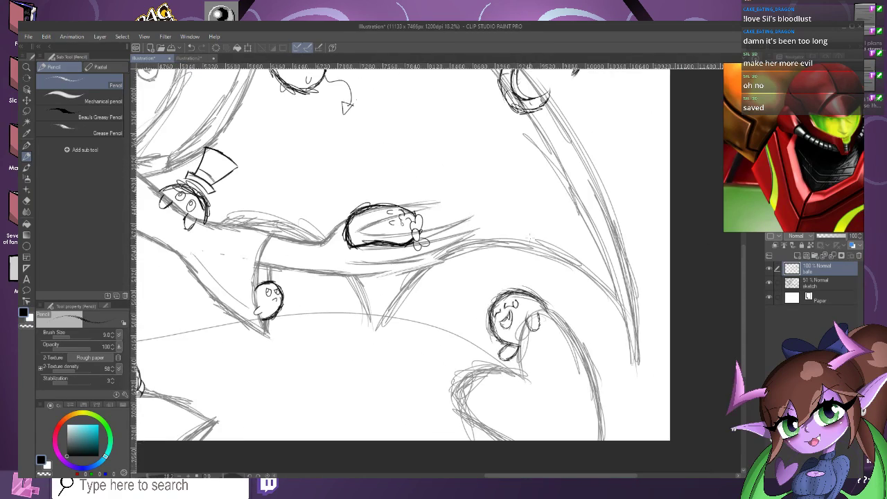
scroll(444, 278, down, 1)
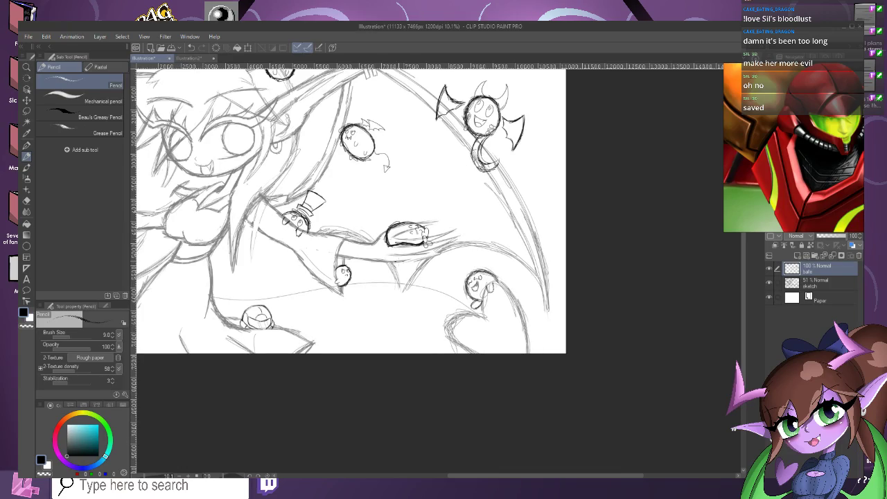
scroll(480, 271, up, 6)
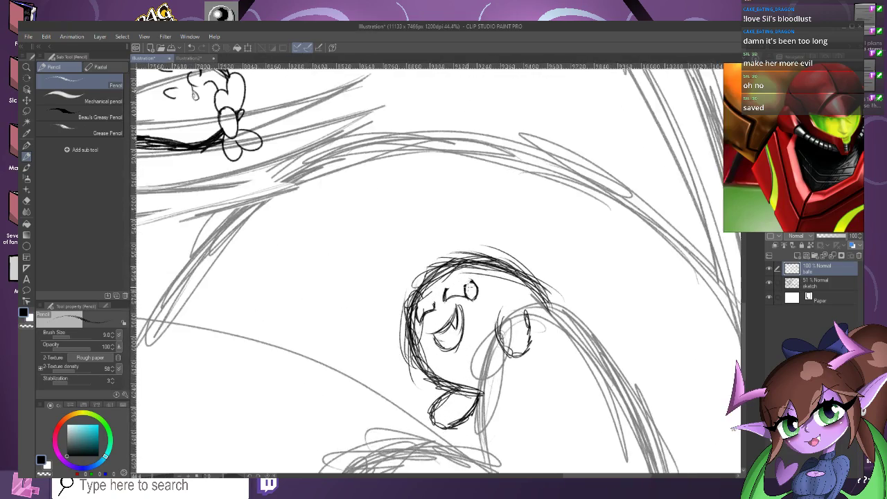
scroll(470, 290, up, 4)
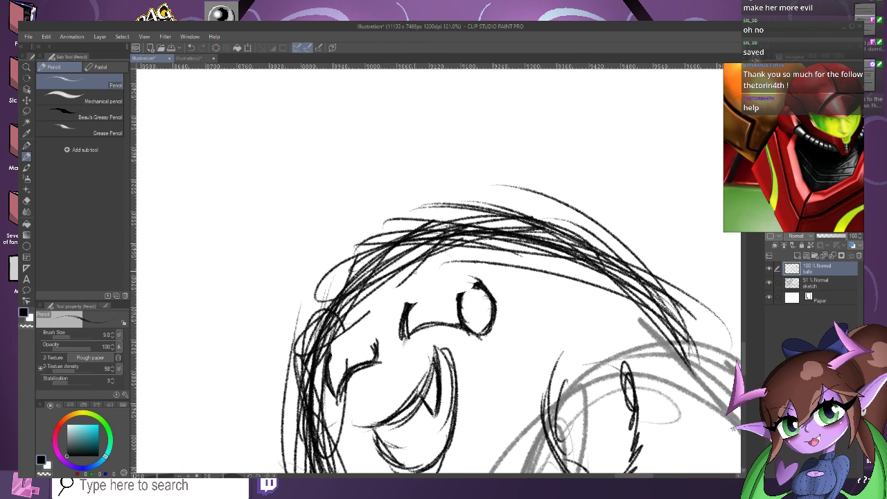
drag(479, 275, 477, 282)
scroll(477, 282, up, 1)
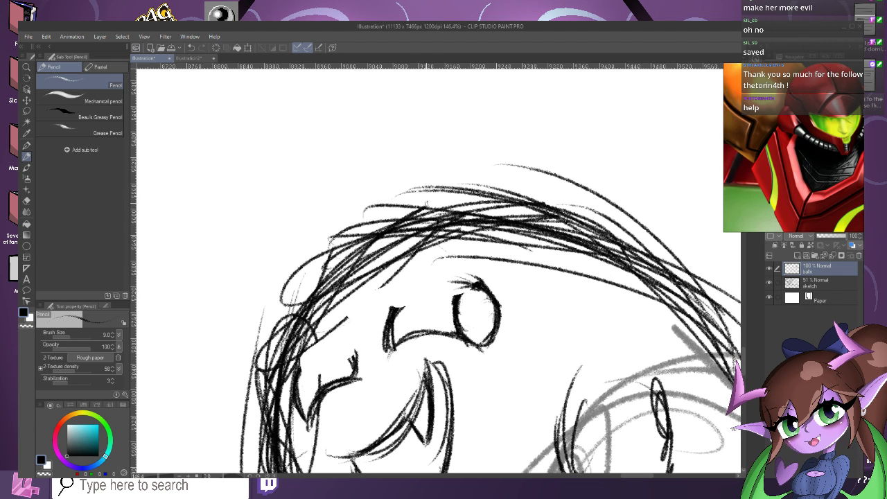
mouse_move(477, 285)
mouse_down()
mouse_move(438, 280)
mouse_move(416, 297)
mouse_move(391, 327)
mouse_move(424, 291)
mouse_move(384, 356)
mouse_up()
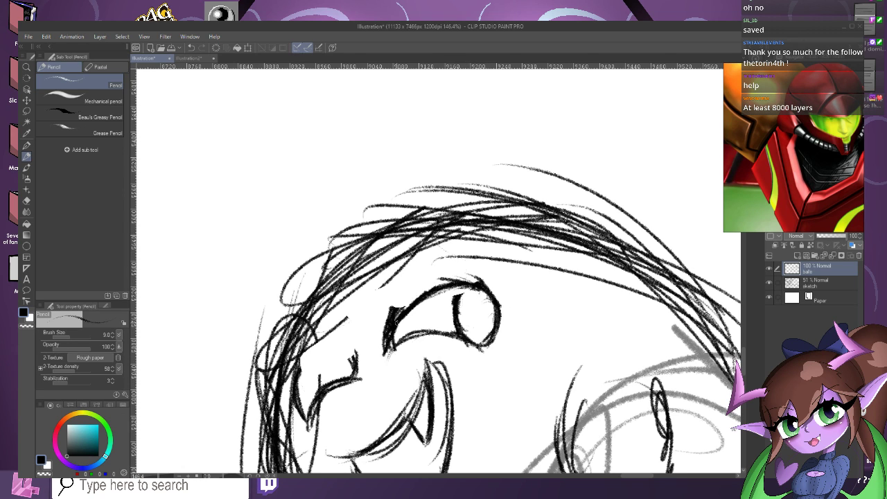
Trim the excess strokes at the right eye's inner corner with the Hard eraser, and darken its upper lid and pupil edge with the Pencil.
drag(415, 298, 393, 330)
key(e)
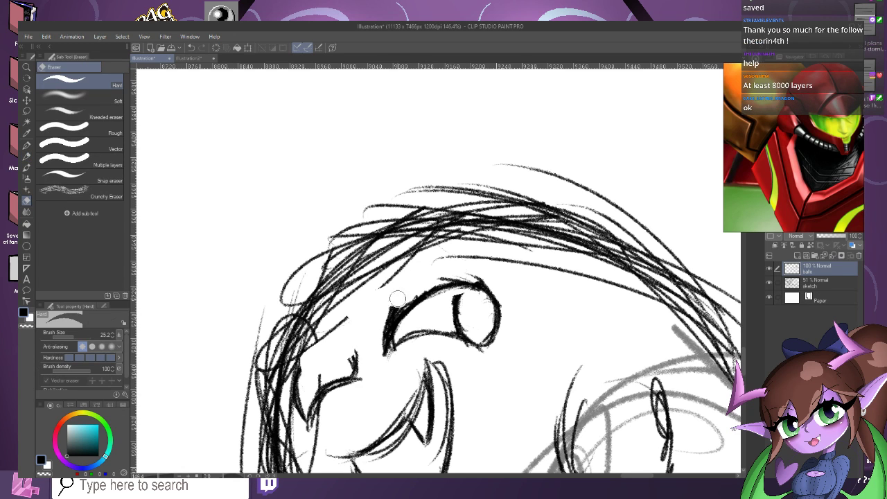
mouse_move(397, 298)
mouse_down()
mouse_move(375, 338)
mouse_move(394, 298)
mouse_move(380, 347)
mouse_up()
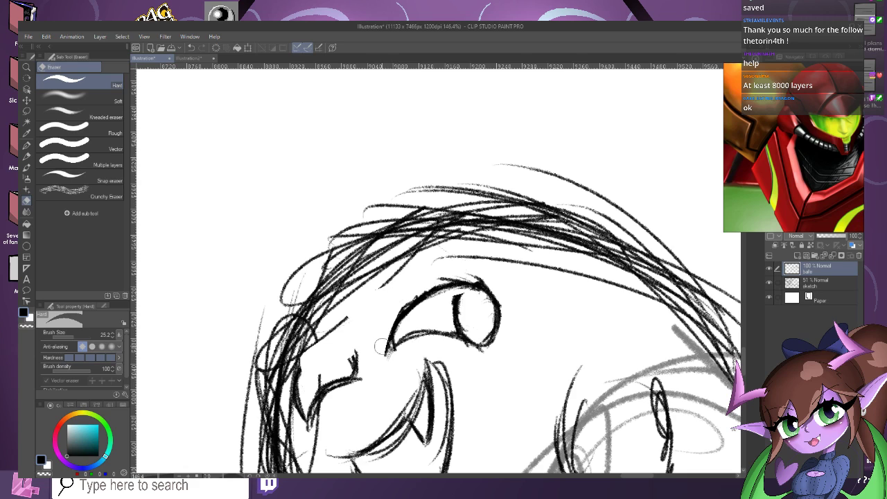
key(p)
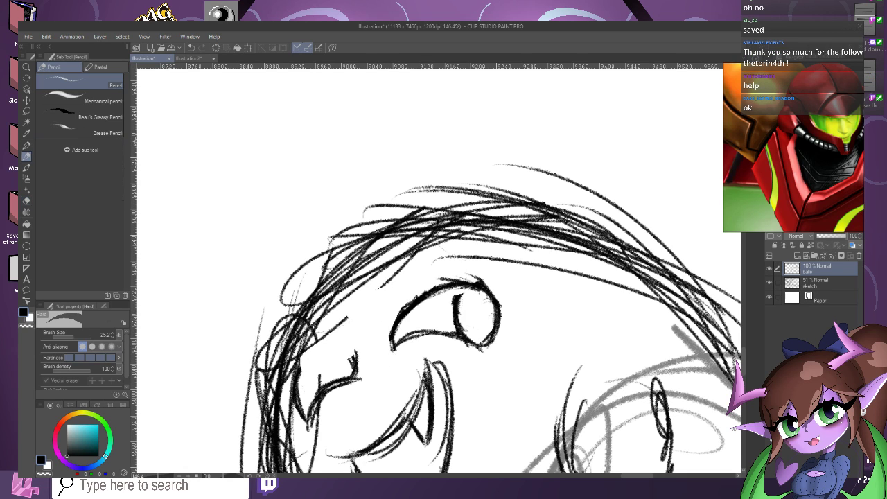
mouse_move(449, 283)
mouse_down()
mouse_move(400, 316)
mouse_move(389, 347)
mouse_up()
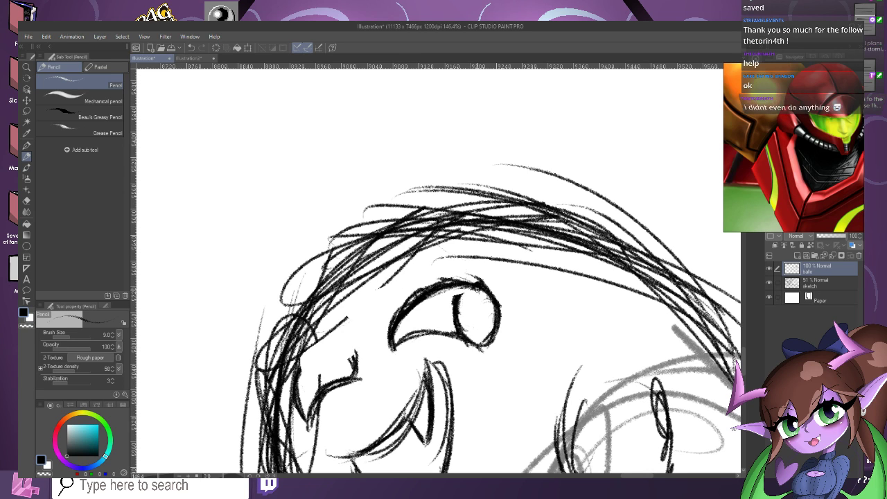
drag(467, 285, 455, 297)
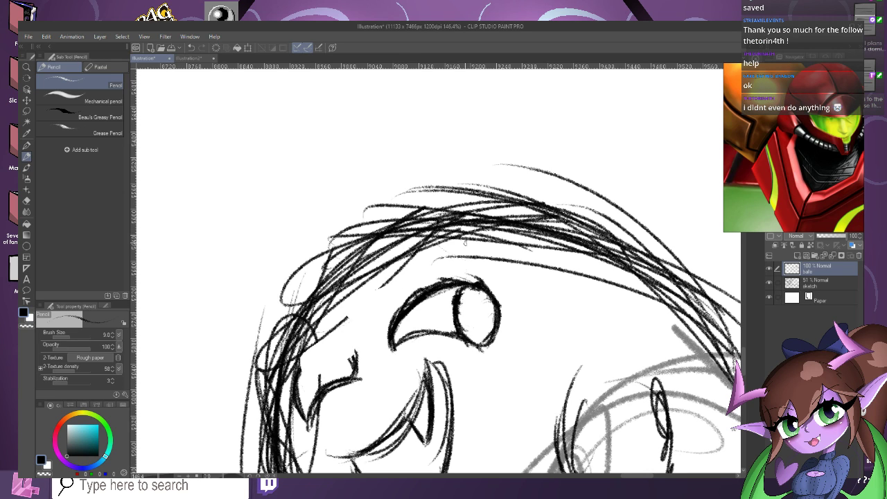
Sketch a curved crease line above the inner half of the ball's right eye with the Pencil.
mouse_move(465, 243)
mouse_down()
mouse_move(437, 256)
mouse_move(382, 315)
mouse_up()
mouse_move(444, 240)
mouse_down()
mouse_move(420, 253)
mouse_move(385, 301)
mouse_up()
drag(413, 268, 381, 313)
Complete the ball's left eye with an arched upper lid and a round iris at its inner end.
drag(393, 298, 345, 305)
mouse_move(320, 360)
mouse_down()
mouse_move(378, 325)
mouse_move(388, 332)
mouse_move(350, 323)
mouse_move(323, 366)
mouse_up()
mouse_move(363, 331)
mouse_down()
mouse_move(355, 350)
mouse_move(364, 362)
mouse_up()
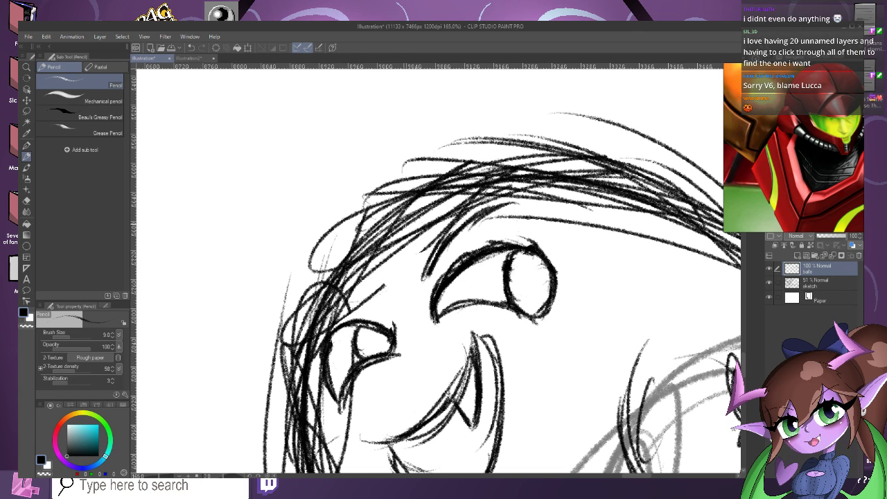
Darken the right eye's upper lid and draw an eyelash curving upward from its outer corner.
scroll(411, 265, down, 3)
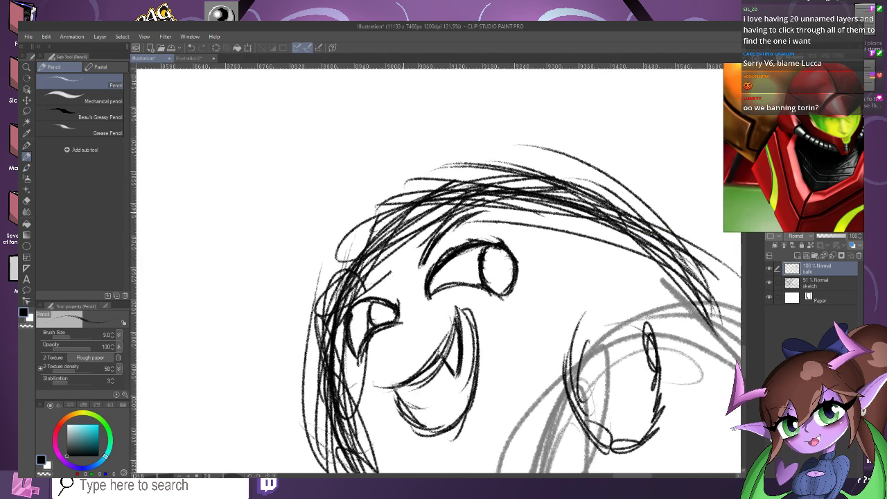
scroll(512, 192, up, 2)
key(ctrl+plus)
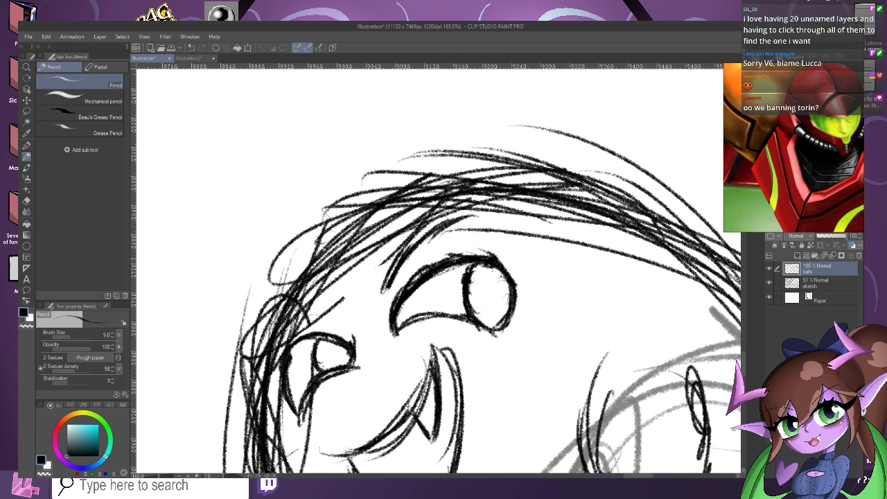
drag(408, 299, 430, 270)
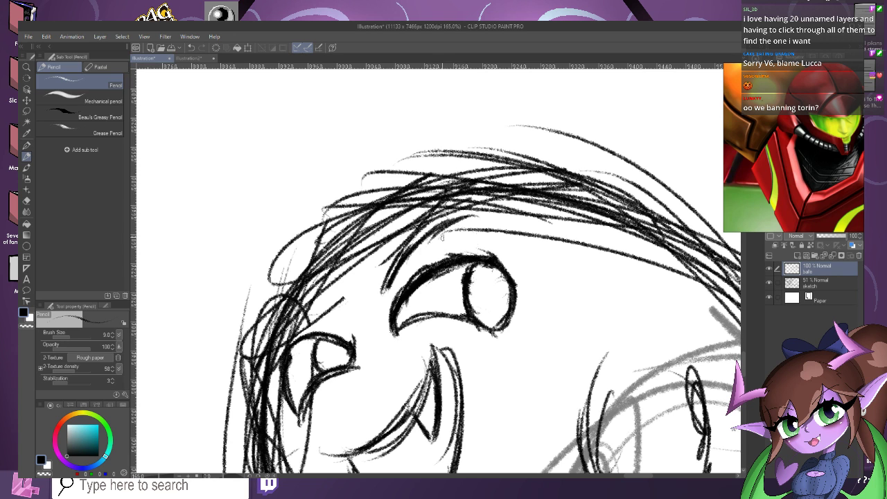
scroll(449, 237, down, 1)
scroll(448, 221, down, 2)
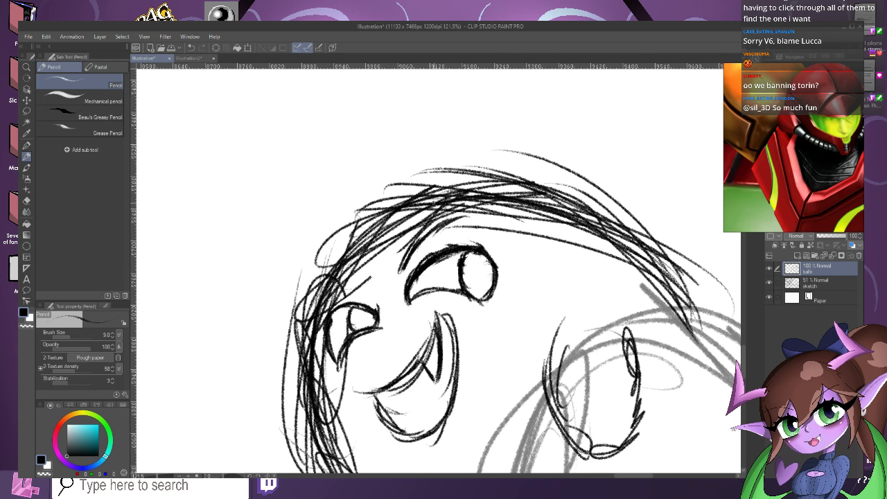
scroll(447, 250, up, 3)
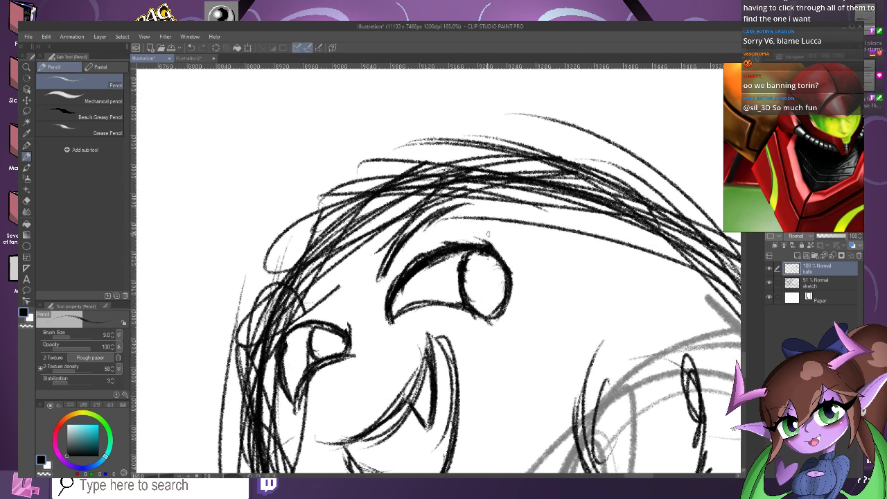
drag(490, 249, 516, 261)
mouse_move(490, 251)
mouse_down()
mouse_move(517, 262)
mouse_move(554, 238)
mouse_up()
drag(517, 255, 558, 223)
mouse_move(523, 267)
mouse_down()
mouse_move(558, 232)
mouse_move(545, 243)
mouse_up()
Add an eyelash at the left eye's outer corner and a slanted crease line above that eye.
scroll(527, 229, down, 3)
scroll(298, 337, up, 1)
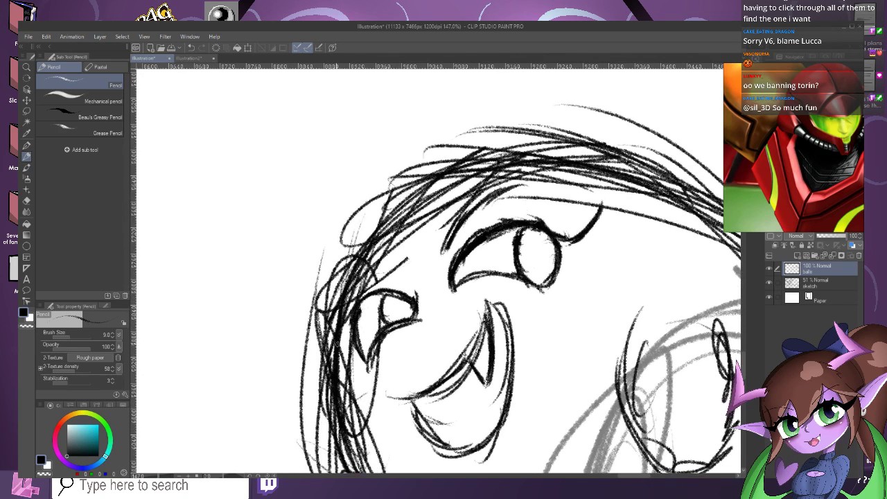
mouse_move(310, 321)
mouse_down()
mouse_move(334, 340)
mouse_move(325, 334)
mouse_up()
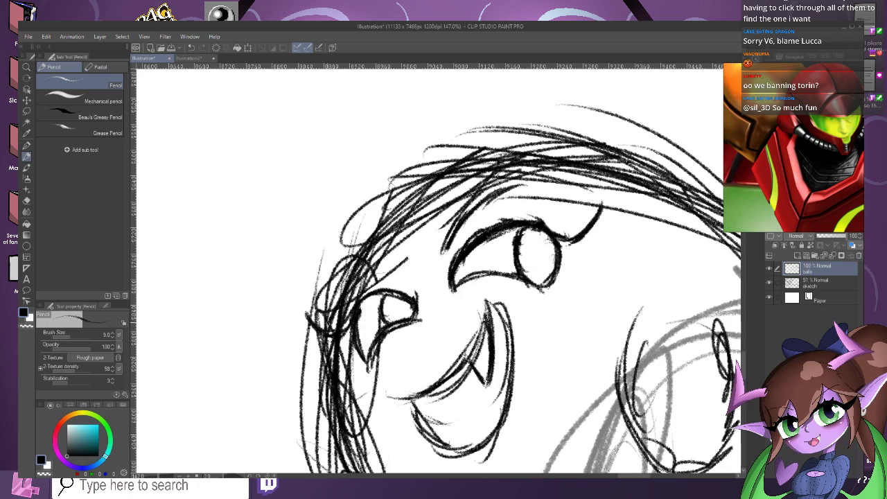
drag(413, 281, 372, 264)
scroll(409, 262, down, 5)
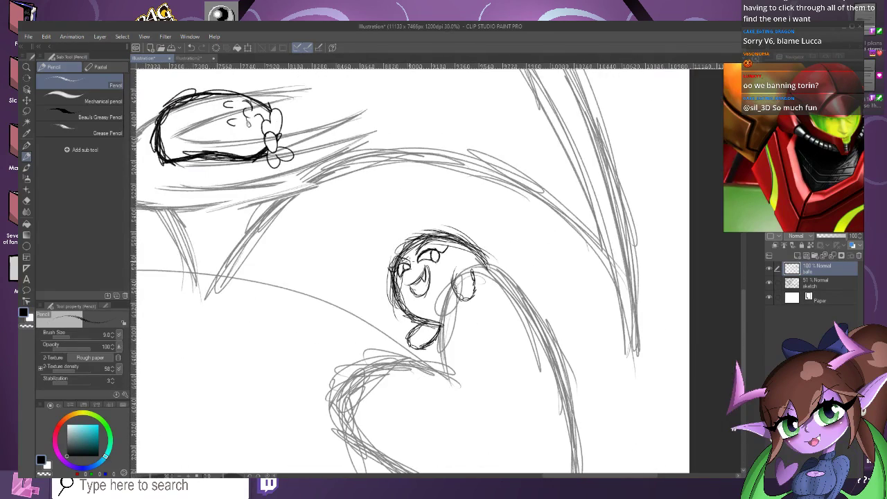
scroll(419, 260, up, 5)
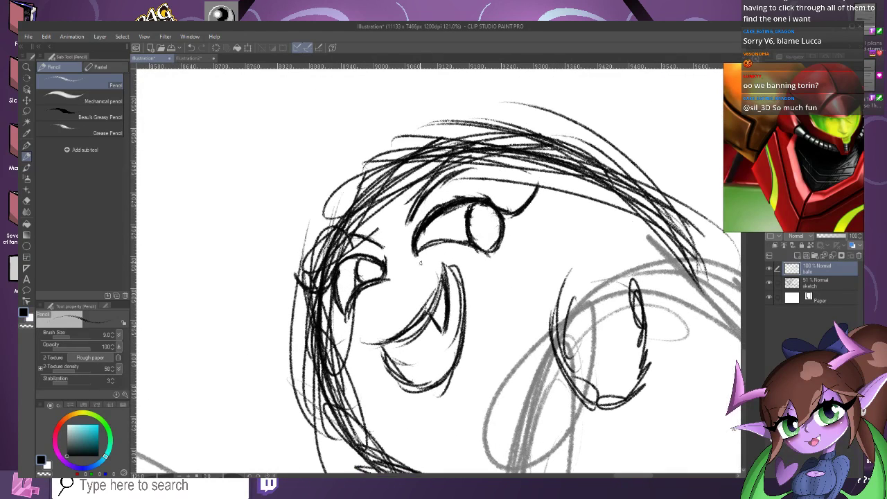
Select the ball's mouth with the Lasso, move it slightly up toward the eyes, apply the transformation and deselect.
click(26, 111)
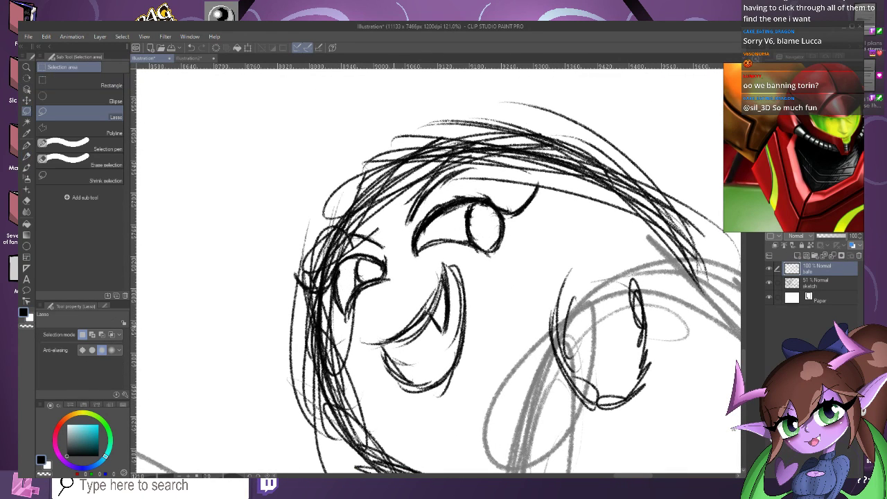
mouse_move(397, 328)
mouse_down()
mouse_move(355, 347)
mouse_move(484, 347)
mouse_move(474, 260)
mouse_move(412, 284)
mouse_move(397, 325)
mouse_move(419, 323)
mouse_up()
click(454, 438)
click(395, 428)
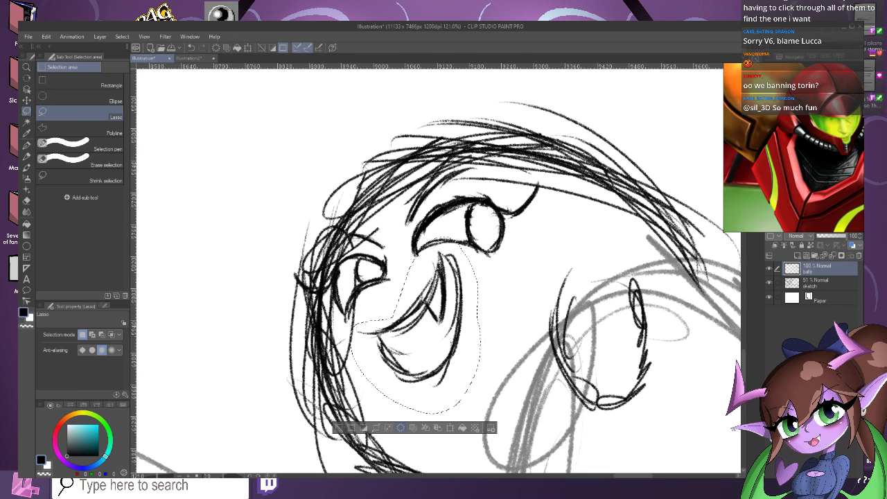
click(338, 428)
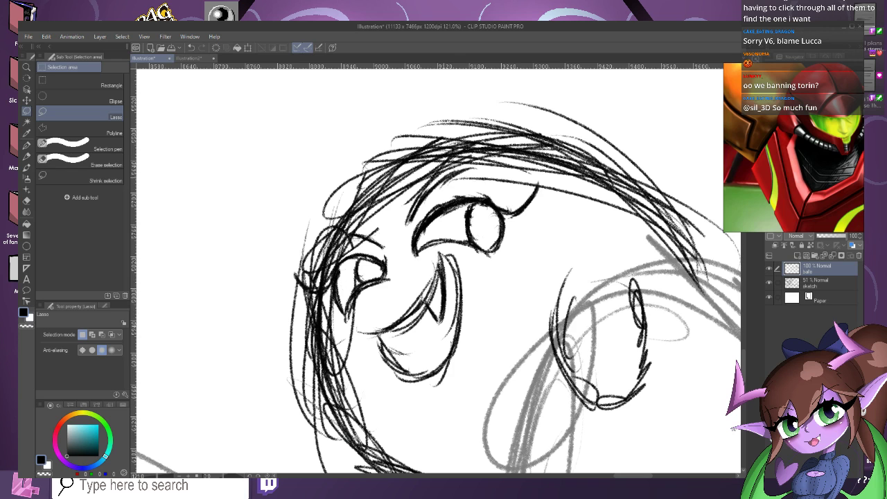
Sketch inner contour strokes along the right side of the ball's mouth with the Pencil and add a curved tongue line in its lower part.
click(27, 156)
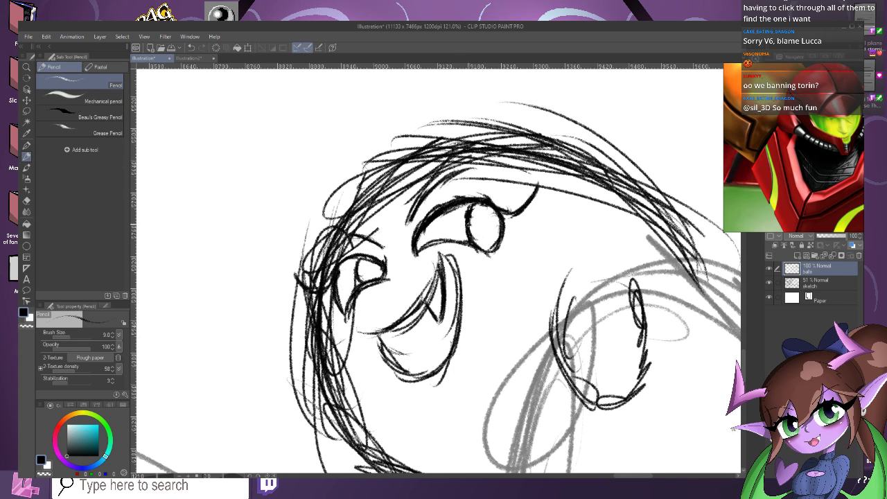
scroll(463, 228, up, 2)
mouse_move(447, 265)
mouse_down()
mouse_move(452, 336)
mouse_move(433, 367)
mouse_up()
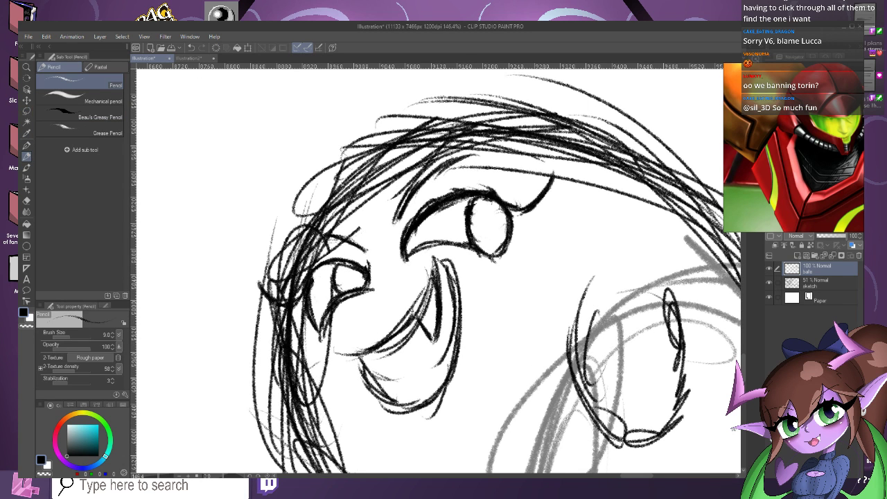
key(ctrl+z)
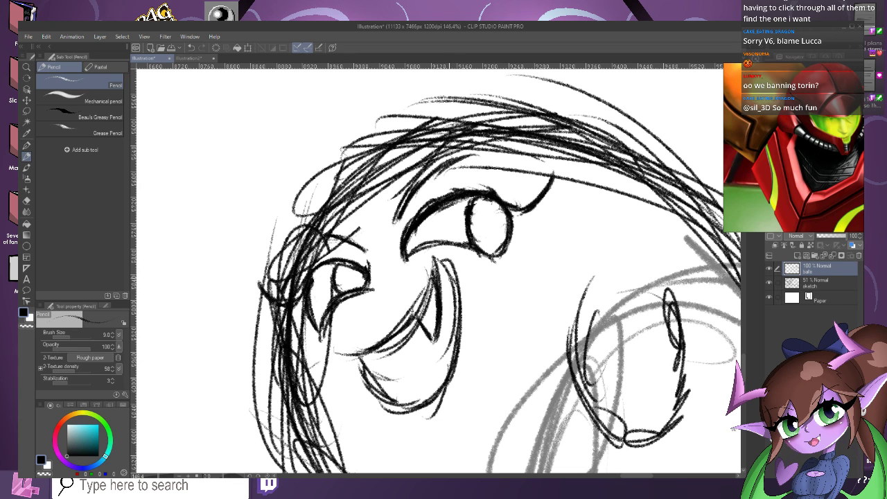
mouse_move(449, 276)
mouse_down()
mouse_move(452, 317)
mouse_move(443, 340)
mouse_up()
mouse_move(455, 279)
mouse_down()
mouse_move(453, 313)
mouse_move(435, 350)
mouse_up()
drag(456, 295, 431, 358)
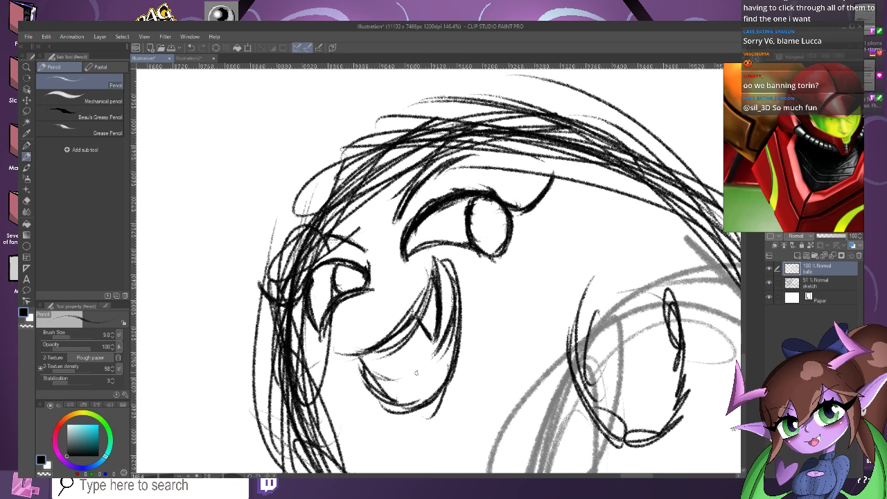
drag(370, 380, 422, 363)
scroll(436, 270, down, 5)
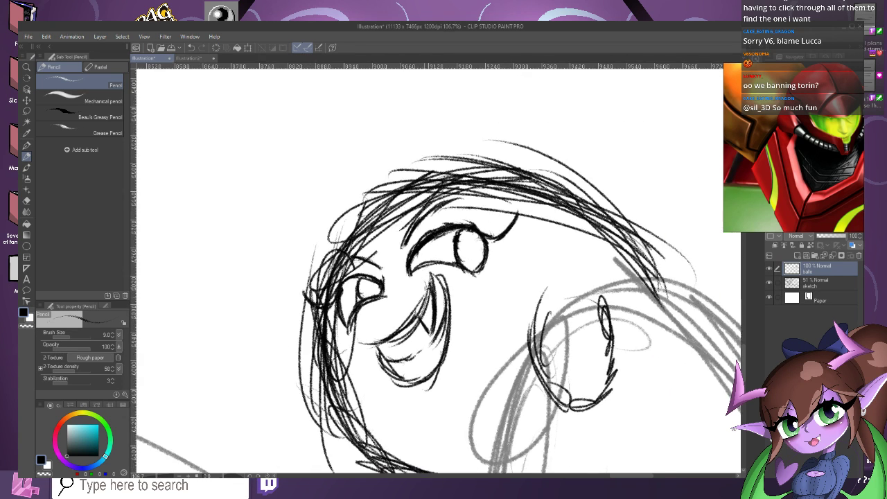
scroll(404, 260, up, 3)
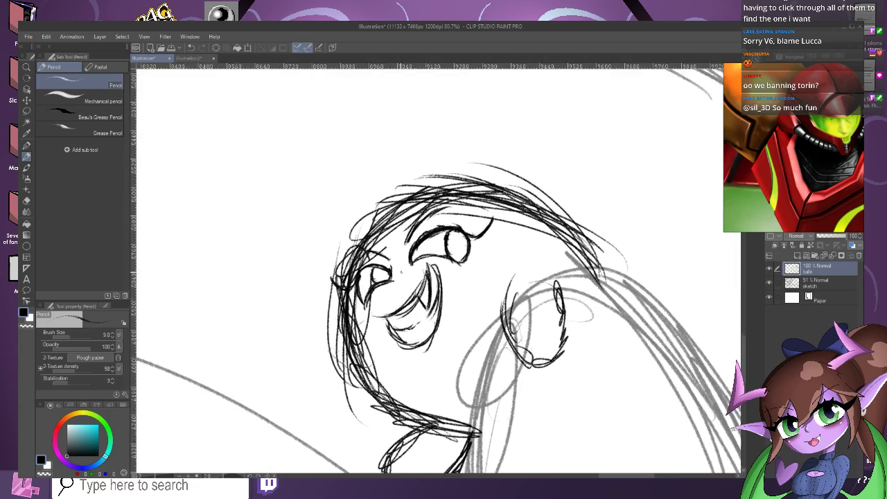
Erase the fang inside the ball's mouth with the Hard eraser at size 25.2.
key(e)
scroll(438, 307, up, 1)
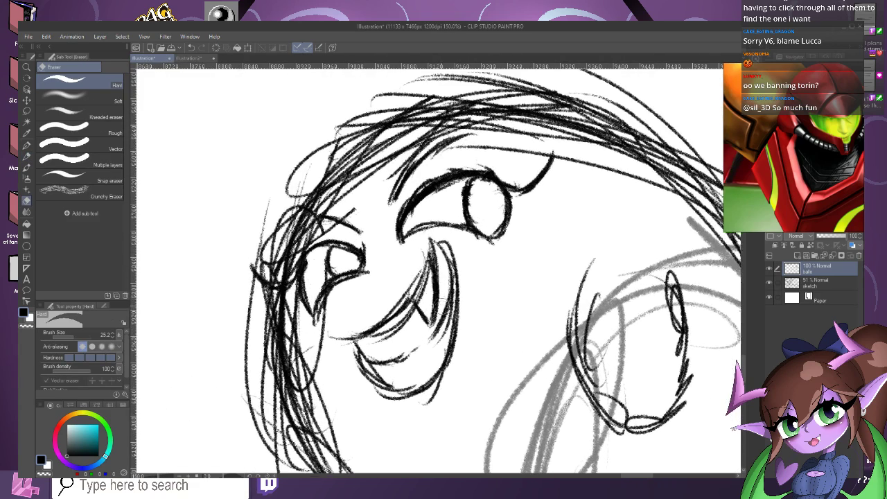
mouse_move(439, 287)
mouse_down()
mouse_move(420, 323)
mouse_move(437, 290)
mouse_move(437, 254)
mouse_move(437, 288)
mouse_move(429, 289)
mouse_up()
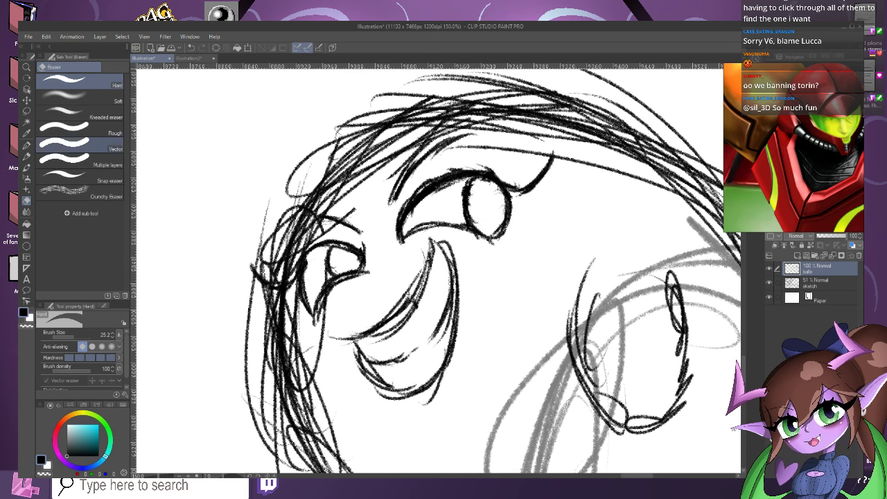
Draw a small dark pupil inside the round iris of each of the ball's eyes with the Pencil.
click(27, 157)
scroll(431, 241, down, 2)
scroll(443, 241, down, 2)
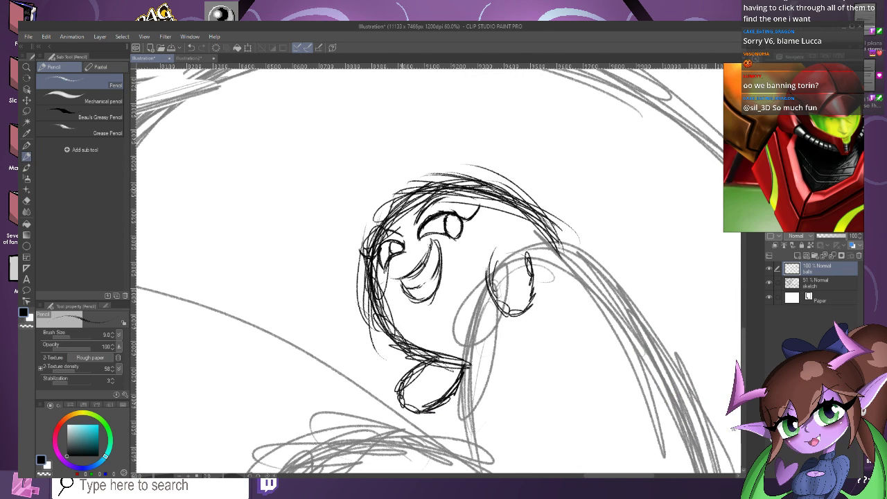
scroll(436, 270, down, 10)
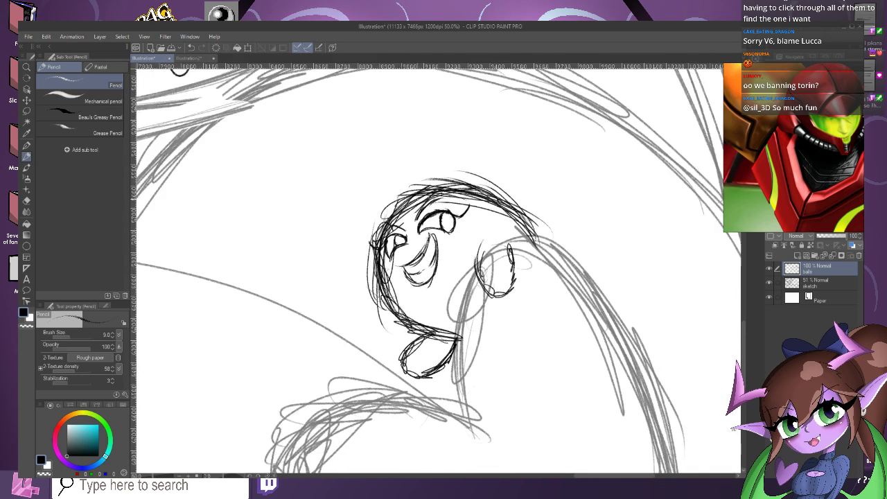
scroll(326, 229, down, 3)
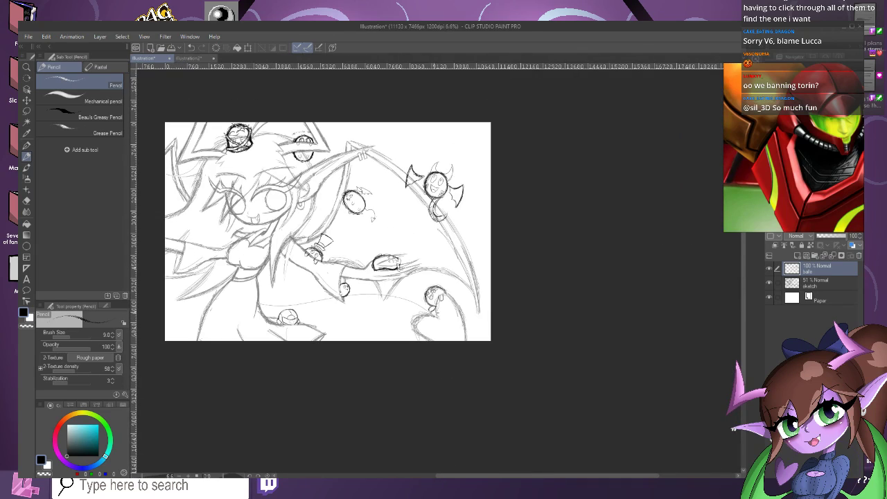
scroll(419, 276, up, 6)
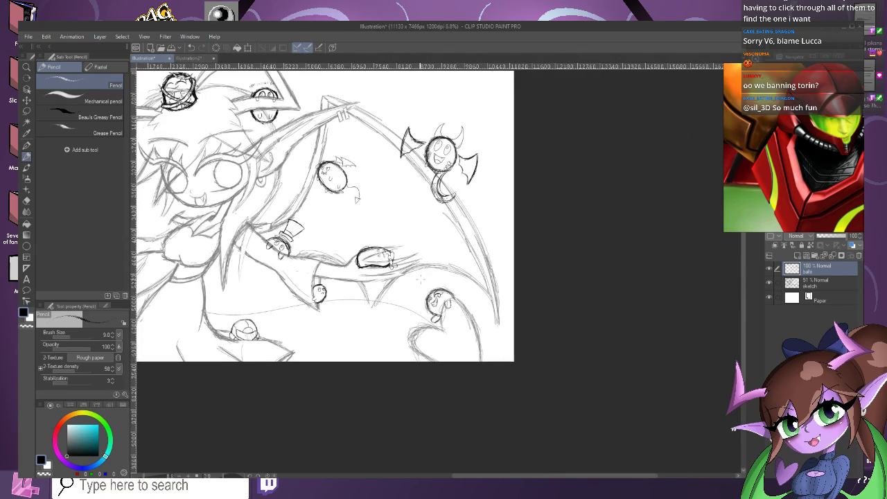
scroll(422, 323, up, 5)
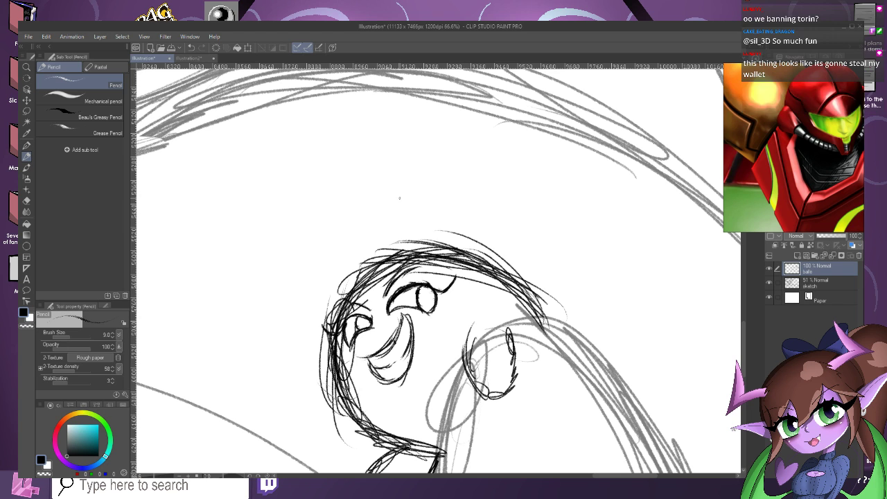
scroll(424, 298, up, 4)
scroll(444, 251, up, 2)
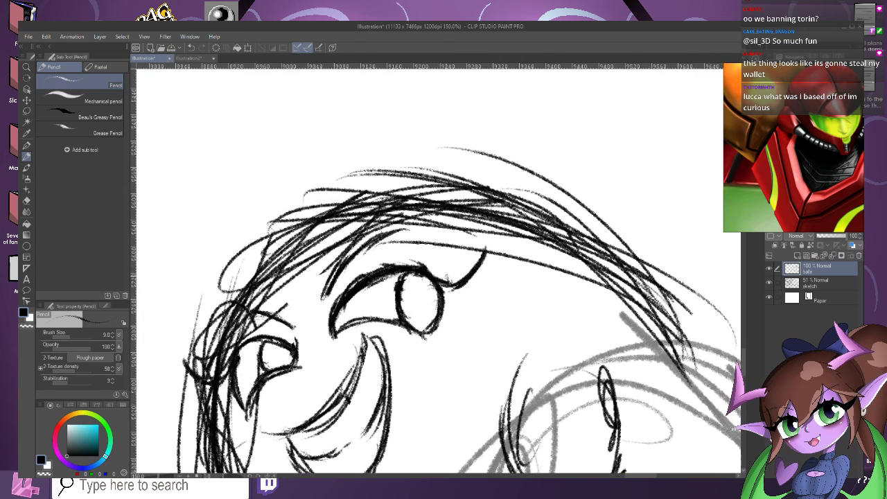
scroll(423, 292, up, 1)
drag(423, 292, 424, 304)
drag(258, 372, 266, 358)
scroll(451, 280, down, 5)
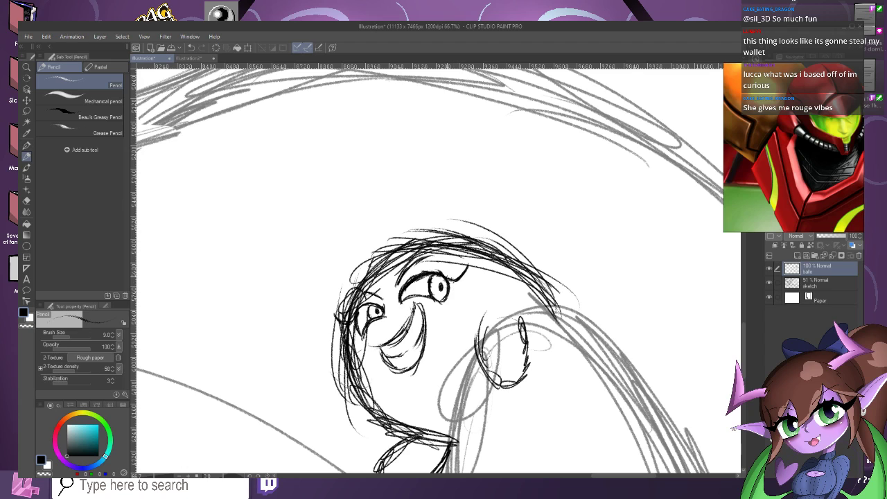
scroll(485, 352, down, 6)
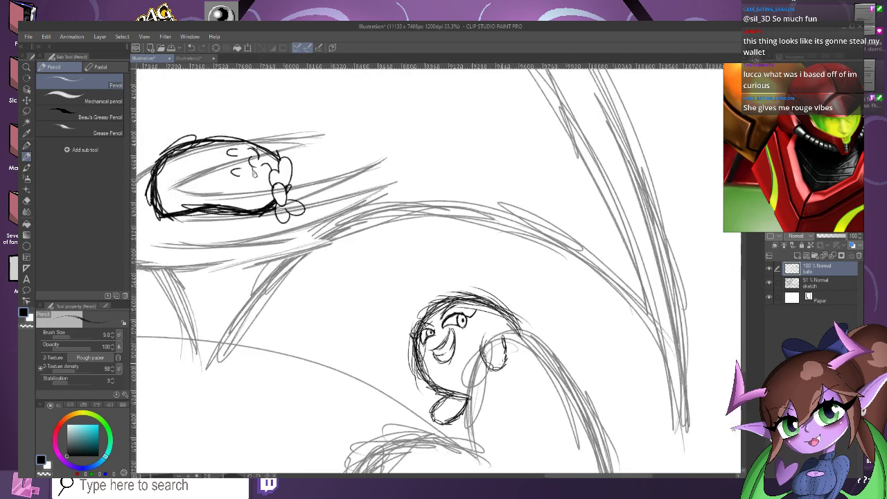
scroll(490, 317, down, 3)
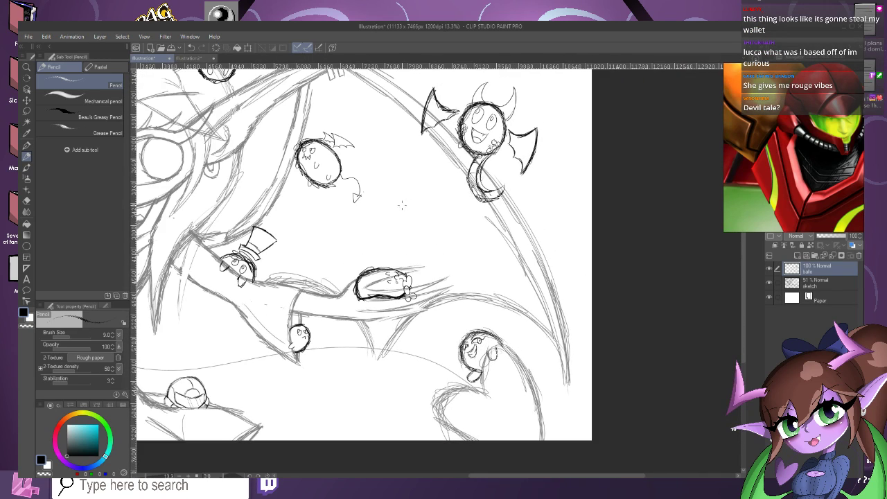
Look over the ball characters across the illustration, from the winged and top-hatted balls to the one clinging to the heart.
drag(485, 145, 455, 464)
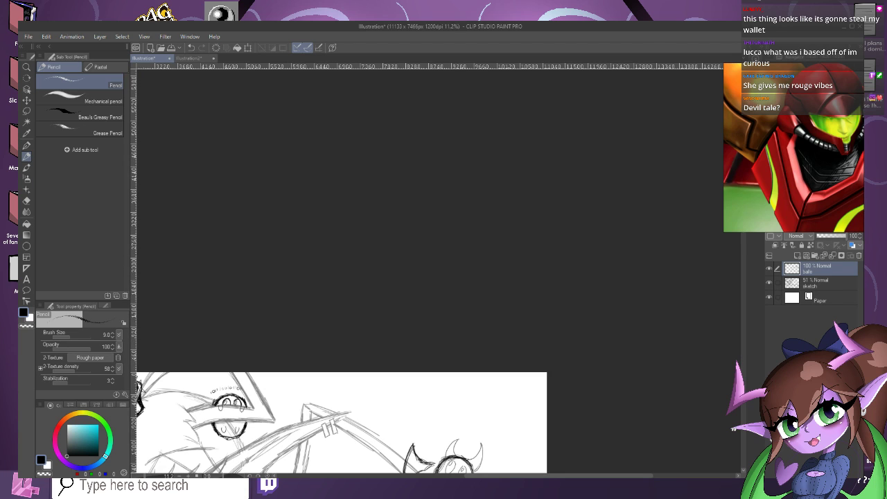
drag(776, 159, 812, 131)
drag(743, 159, 743, 229)
scroll(293, 328, up, 1)
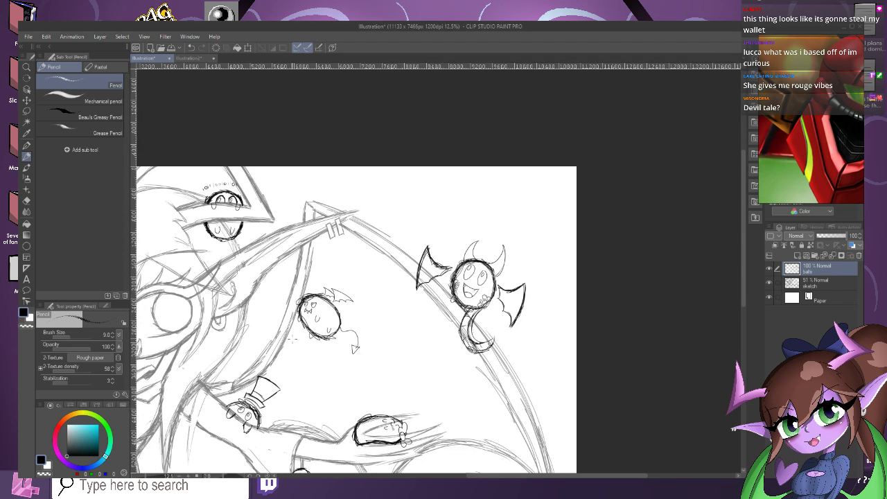
scroll(292, 338, up, 2)
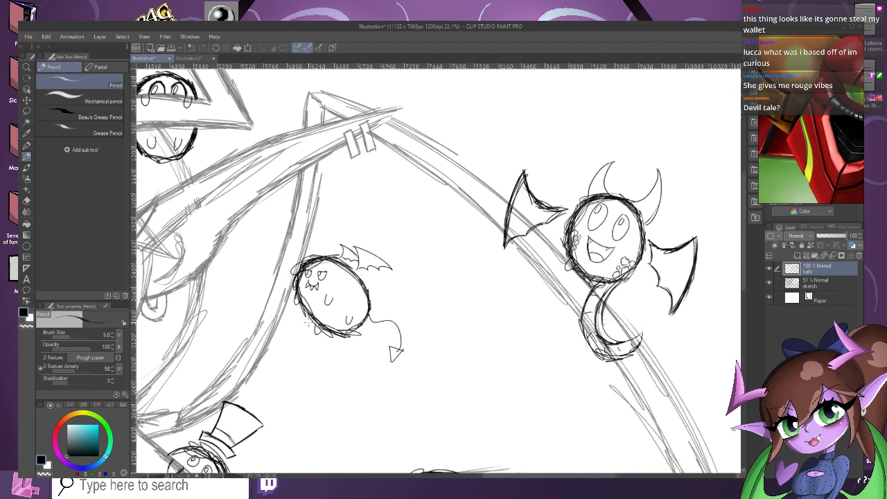
scroll(309, 337, up, 3)
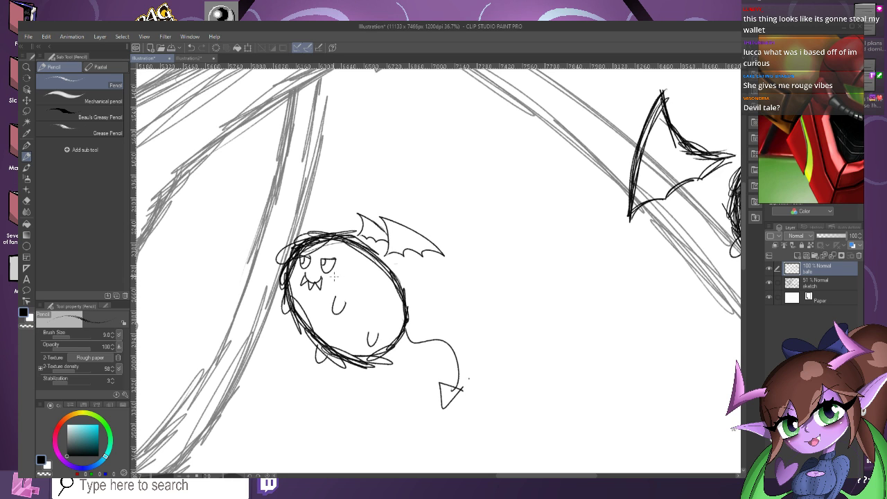
scroll(334, 275, down, 2)
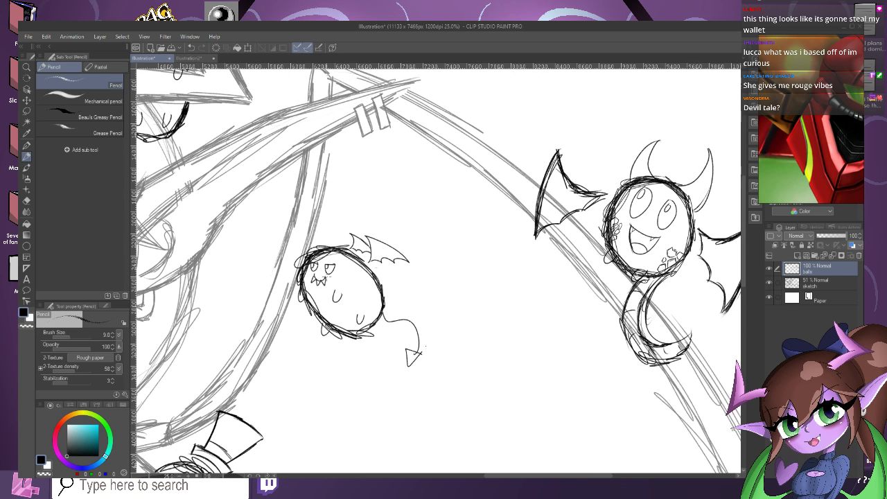
scroll(425, 345, down, 3)
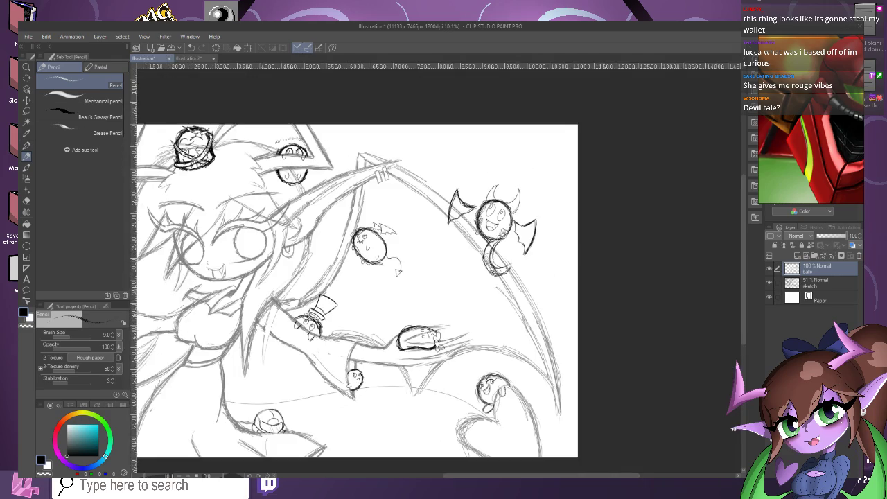
scroll(503, 427, up, 5)
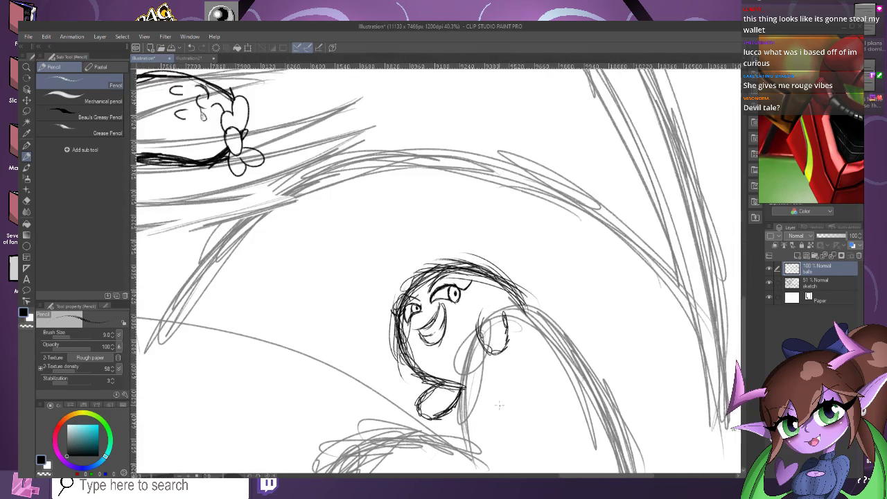
Create a new raster layer named BOOBS above the balls layer.
click(100, 36)
mouse_move(125, 60)
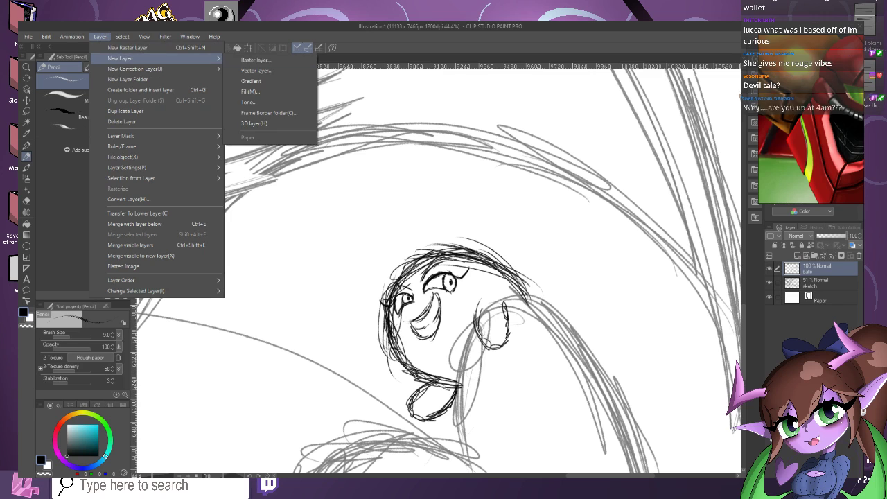
click(257, 59)
key(ctrl+shift+n)
text(BOOBS)
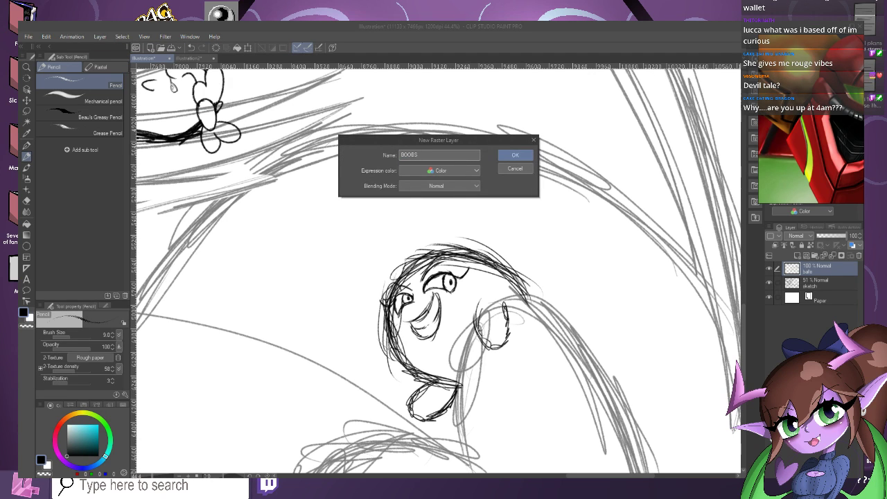
key(Return)
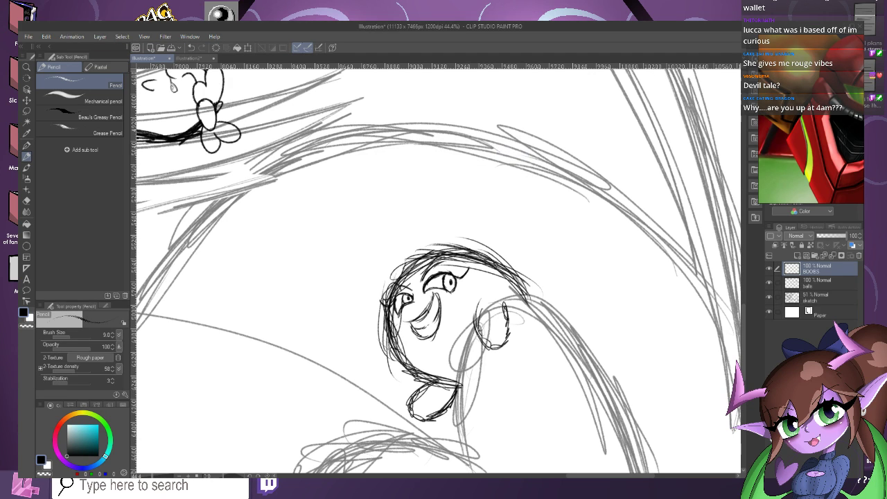
Sketch a rounded chest shape with overlapping Pencil strokes on the lower body of the ball clinging to the heart.
scroll(457, 346, up, 2)
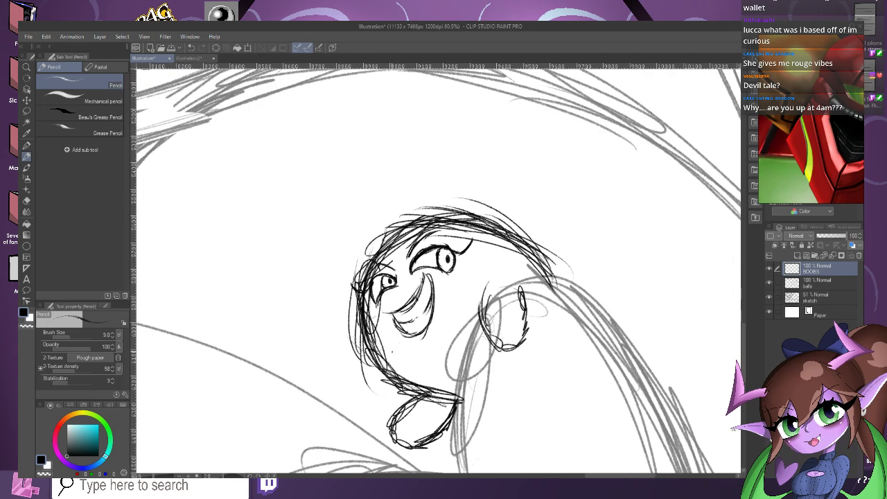
mouse_move(384, 336)
mouse_down()
mouse_move(355, 364)
mouse_move(358, 389)
mouse_move(400, 406)
mouse_up()
mouse_move(345, 380)
mouse_down()
mouse_move(400, 404)
mouse_move(422, 354)
mouse_move(443, 402)
mouse_move(466, 398)
mouse_move(423, 399)
mouse_move(402, 368)
mouse_move(408, 347)
mouse_move(410, 385)
mouse_up()
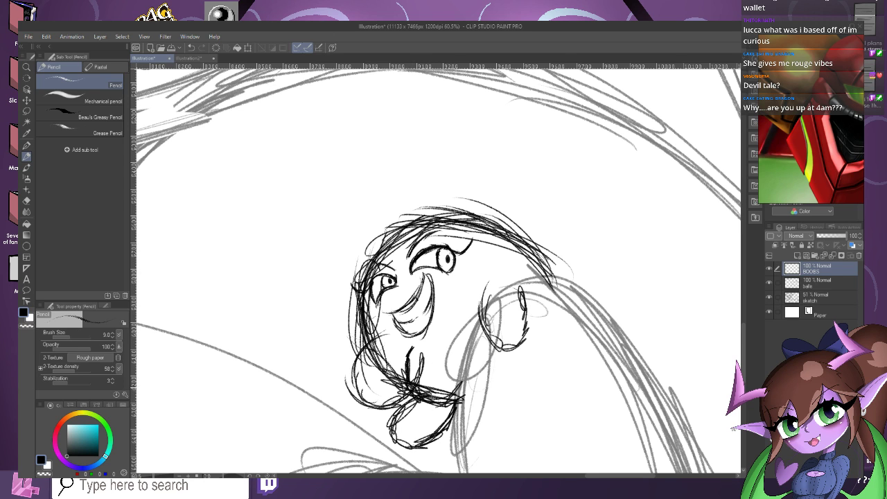
Erase the stray inner stroke with the Hard eraser at size 25.2 and draw the second rounded chest curve with the Pencil.
scroll(478, 424, up, 1)
key(e)
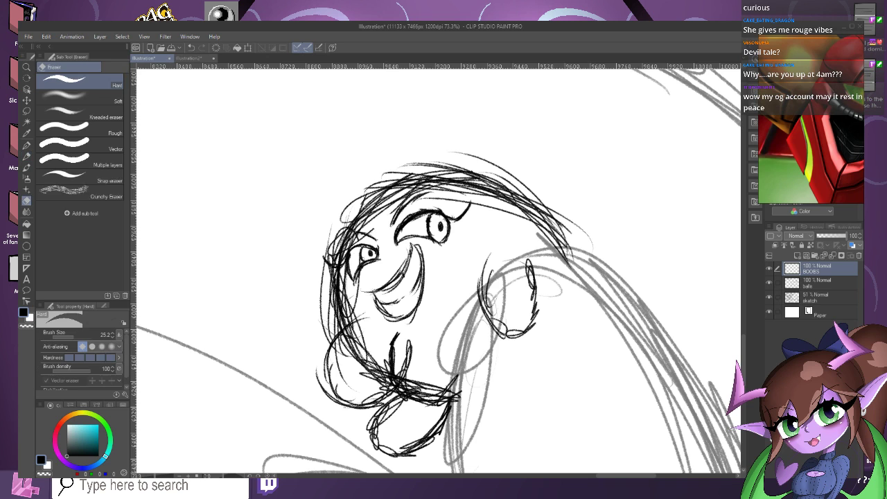
scroll(463, 336, up, 1)
mouse_move(397, 338)
mouse_down()
mouse_move(391, 395)
mouse_move(389, 373)
mouse_up()
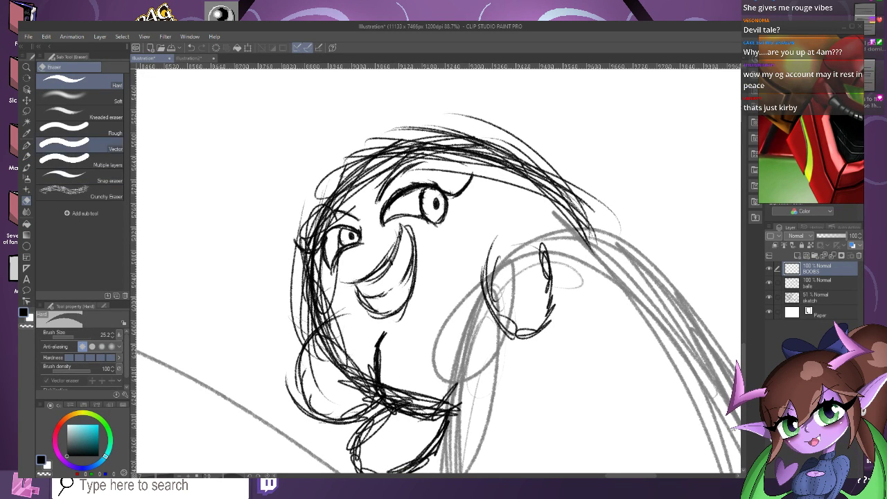
click(26, 156)
mouse_move(414, 411)
mouse_down()
mouse_move(463, 396)
mouse_move(475, 345)
mouse_move(459, 307)
mouse_move(459, 314)
mouse_up()
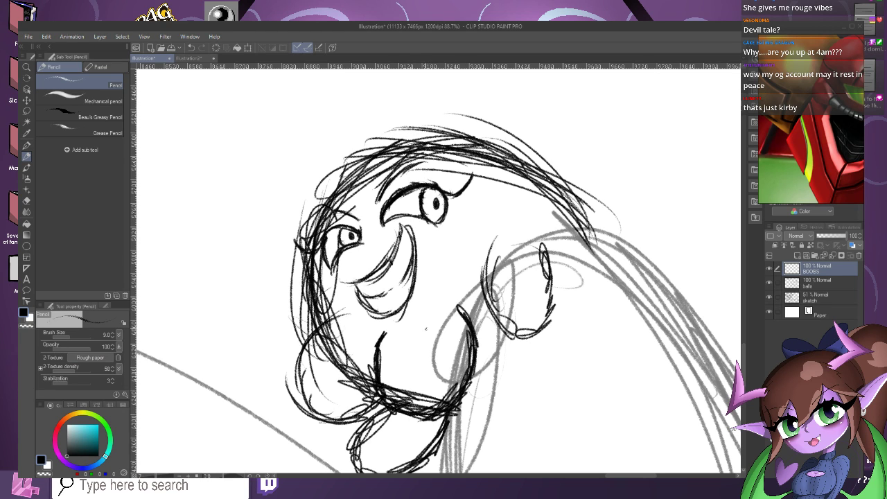
Examine how the added rounded shapes sit against the ball's face and body, both close up and from afar.
scroll(418, 294, down, 5)
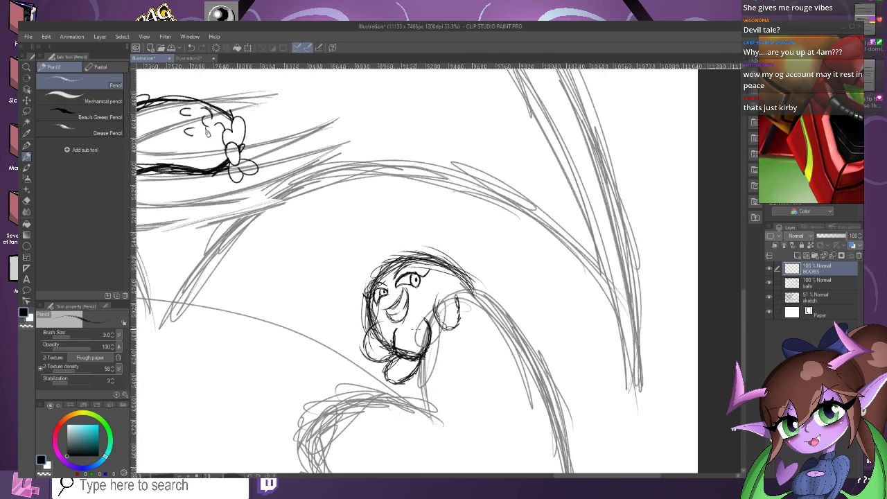
scroll(388, 311, up, 1)
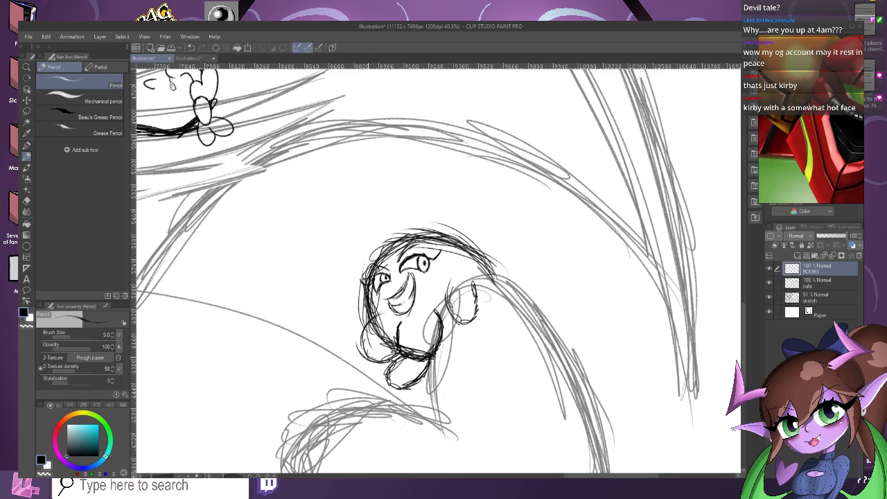
scroll(361, 329, up, 4)
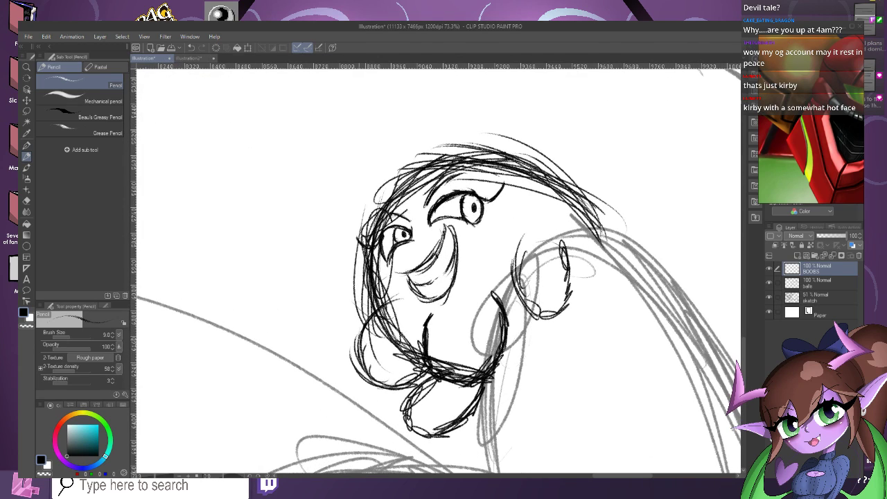
scroll(378, 377, down, 4)
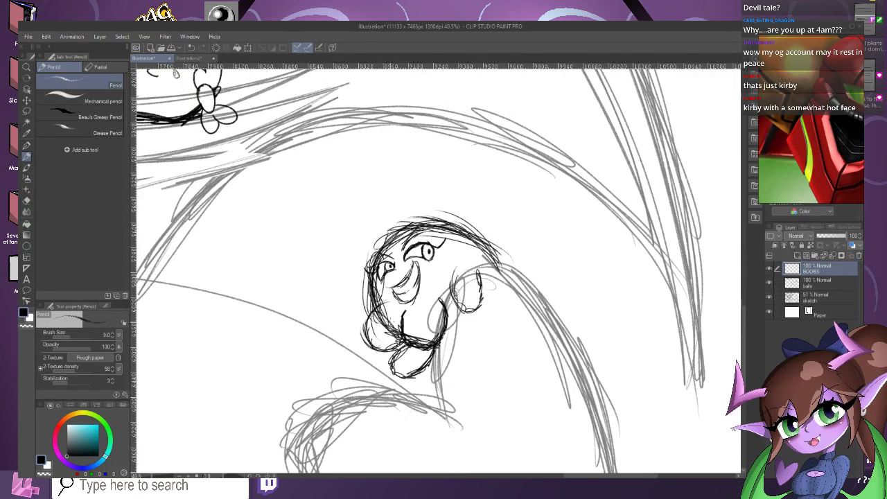
drag(402, 313, 403, 330)
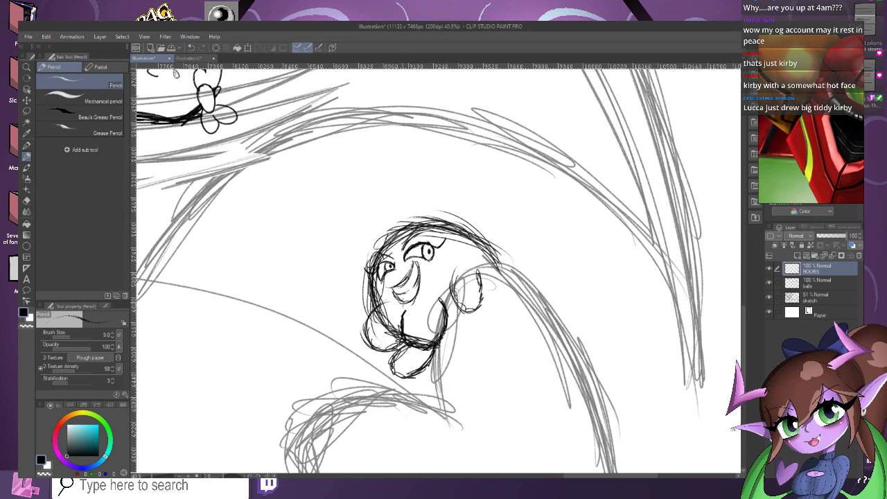
scroll(444, 343, down, 5)
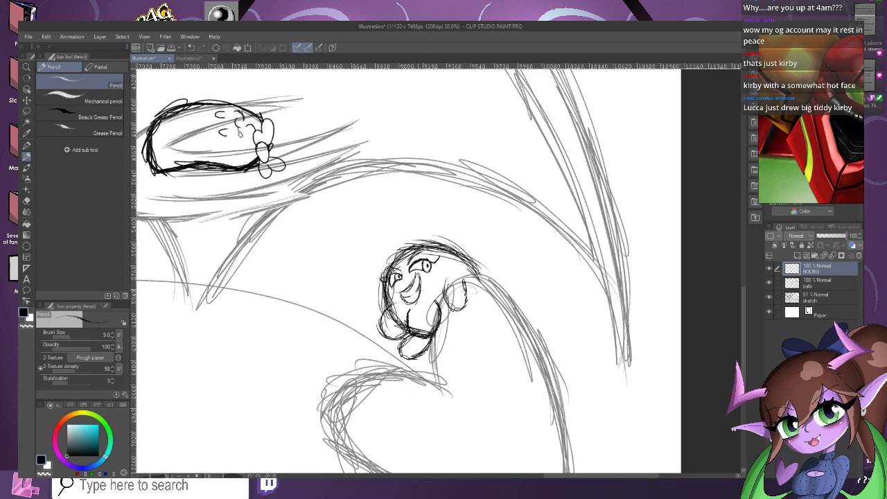
scroll(444, 343, up, 3)
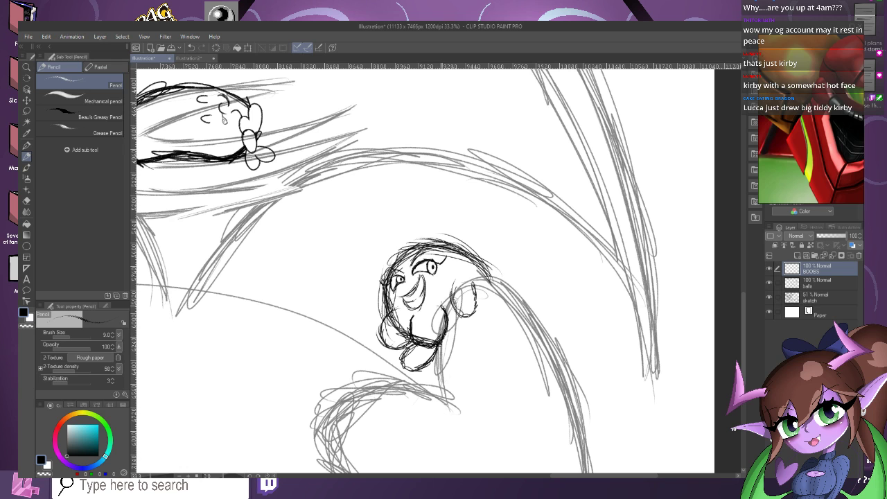
scroll(406, 274, up, 2)
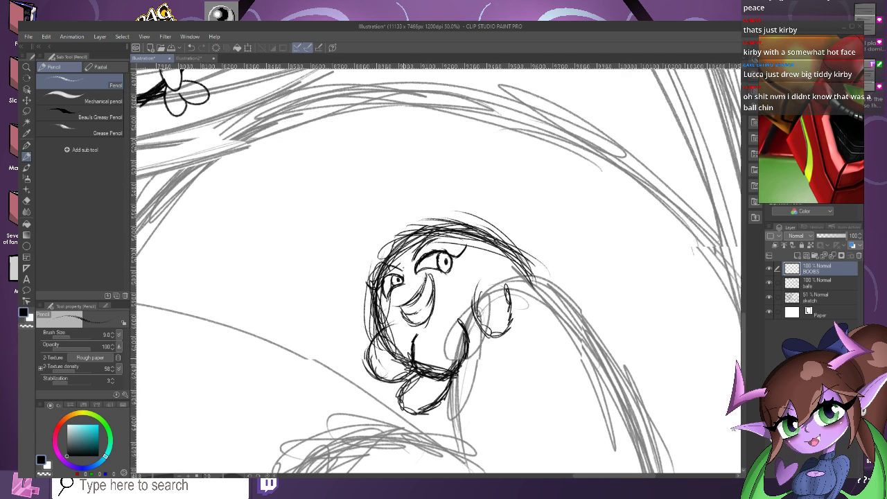
scroll(435, 313, up, 1)
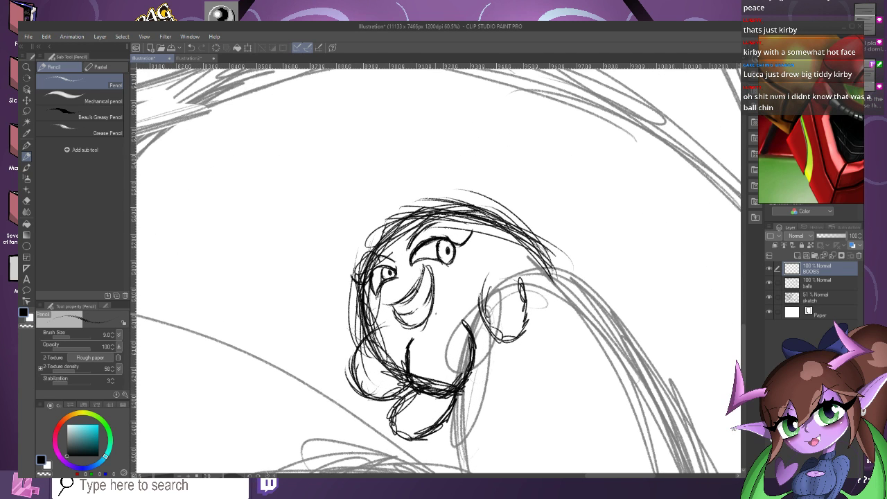
scroll(429, 303, down, 2)
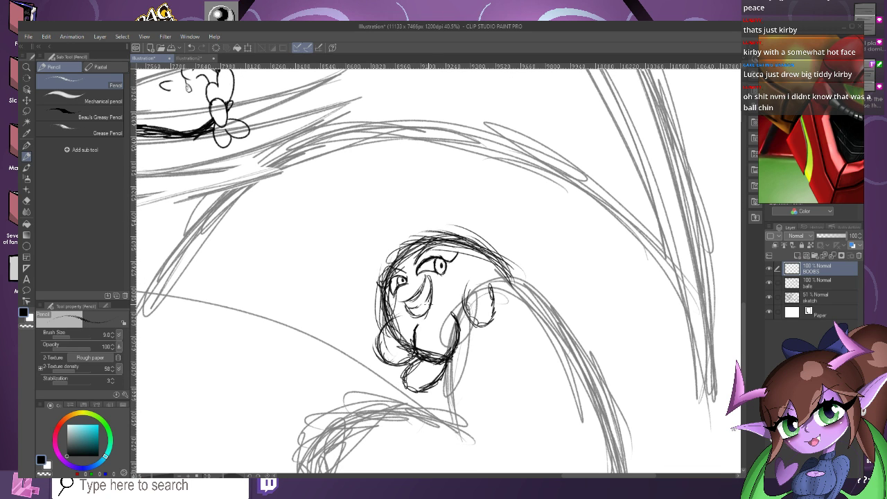
scroll(447, 326, up, 1)
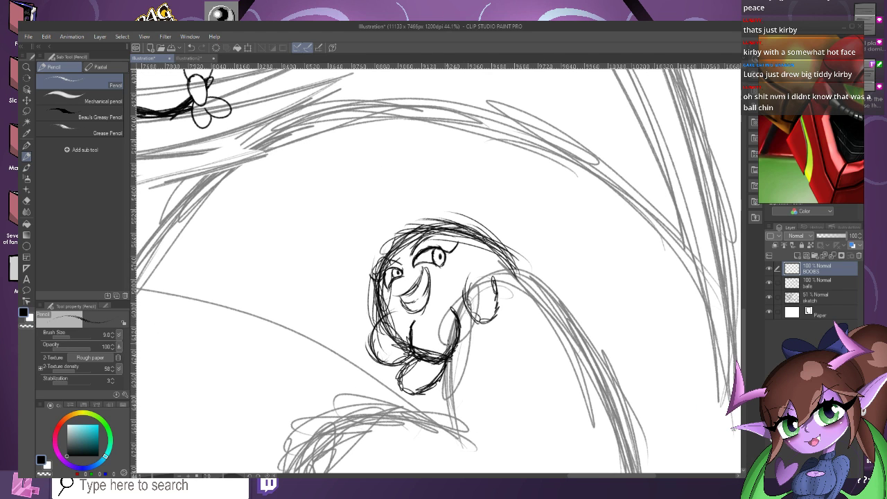
Try to rotate the added rounded shapes and shift them toward the heart with a Scale/Rotate transformation.
key(ctrl+t)
drag(478, 347, 476, 317)
drag(413, 336, 429, 338)
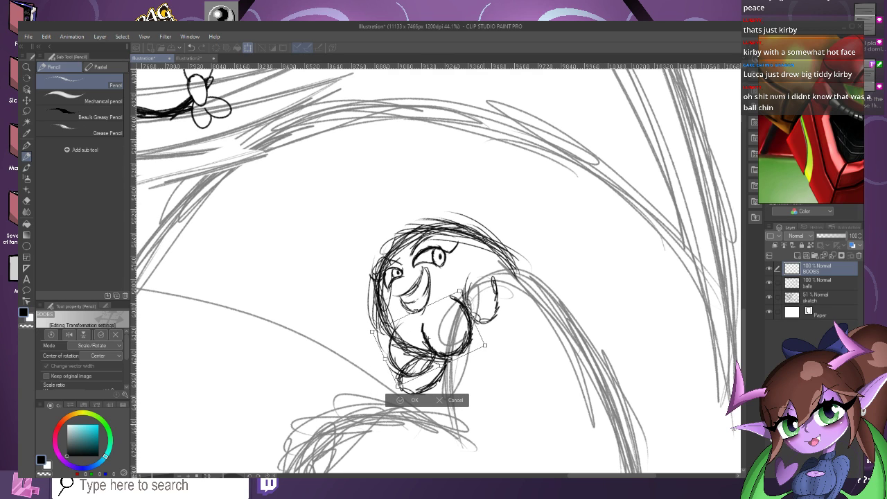
key(Return)
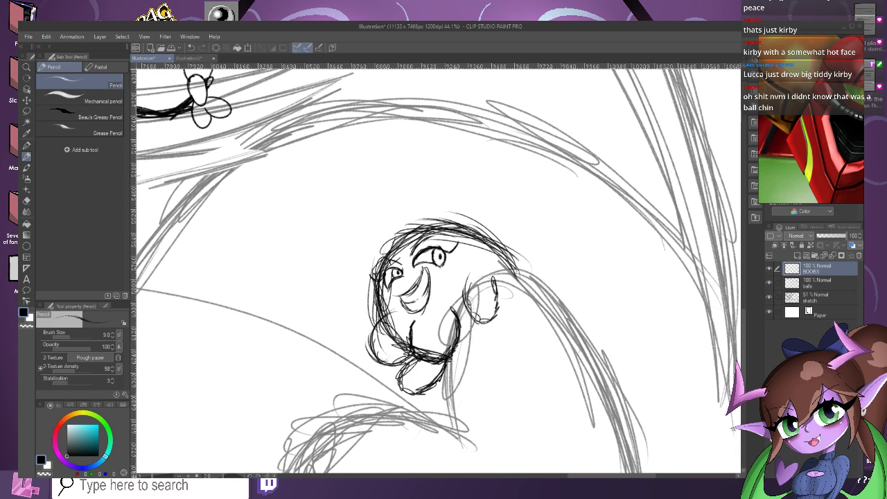
Delete the BOOBS layer.
drag(797, 117, 866, 40)
right_click(825, 270)
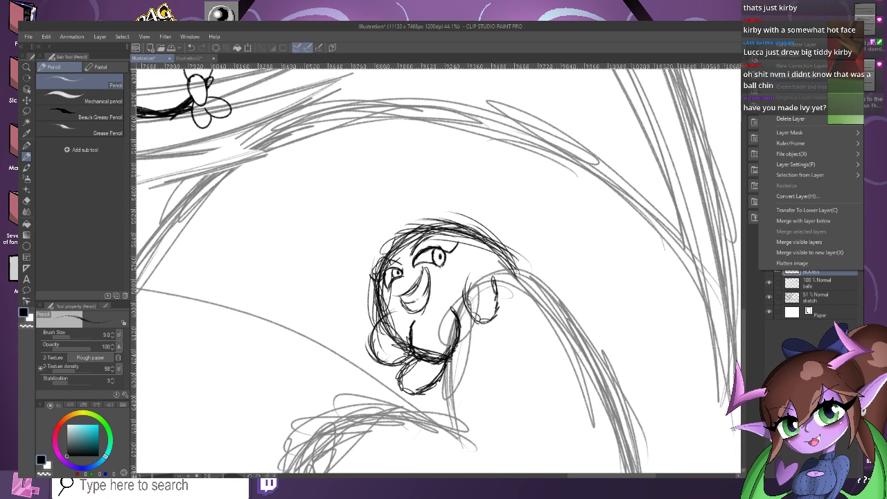
click(790, 119)
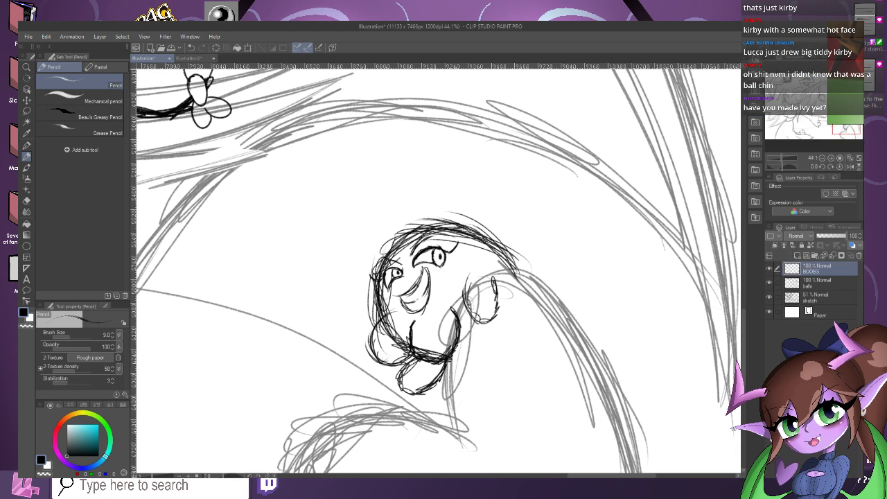
Reposition the red-armored reference image beside the canvas, clear of the layer list, and return to the ball on the heart.
scroll(435, 270, up, 15)
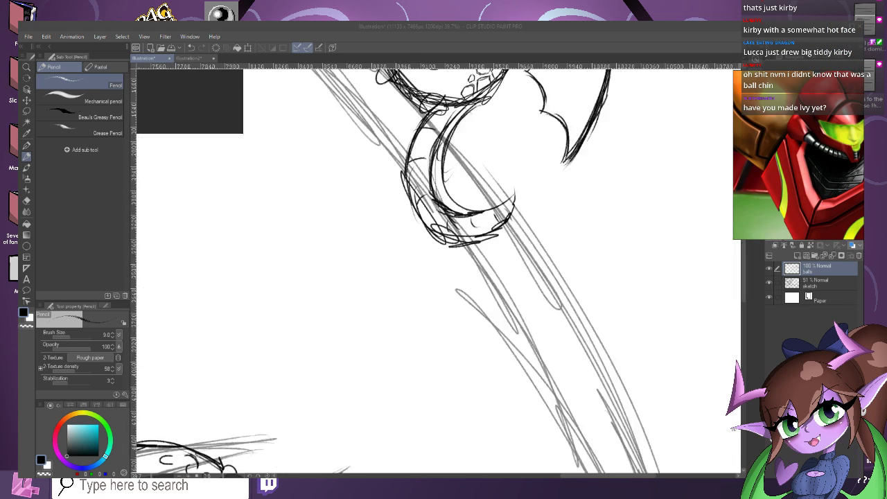
drag(797, 152, 828, 128)
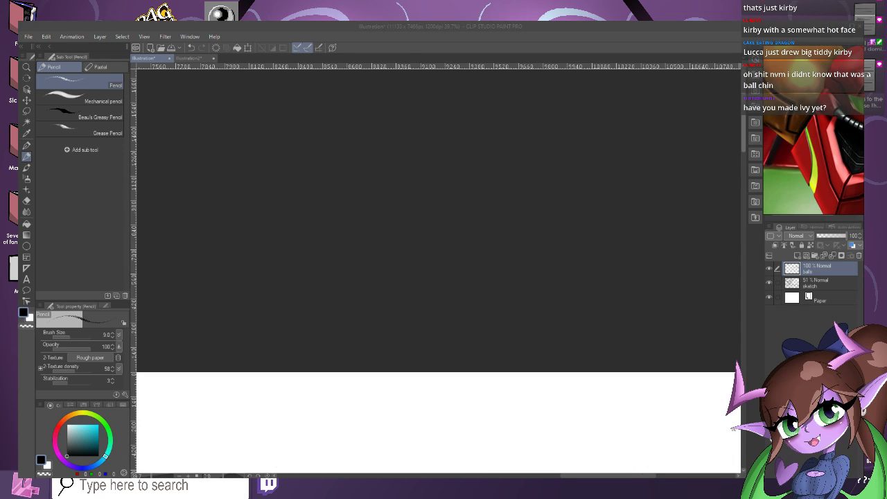
drag(744, 132, 744, 356)
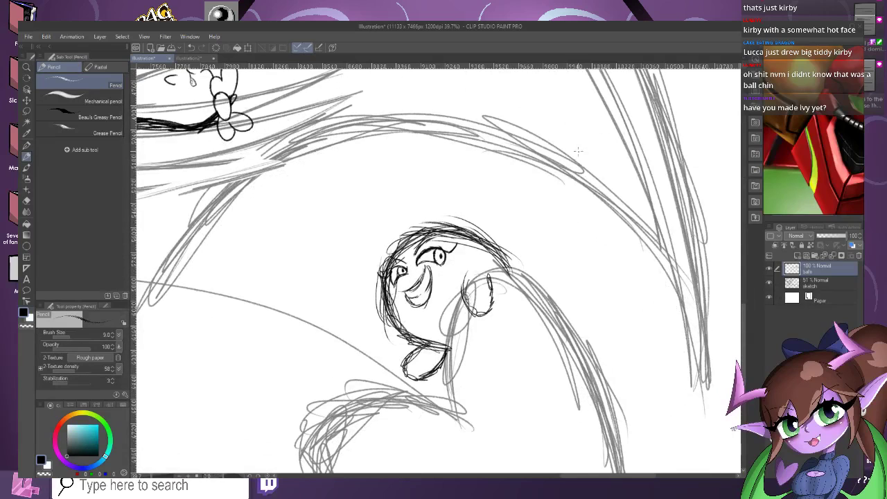
scroll(555, 251, up, 1)
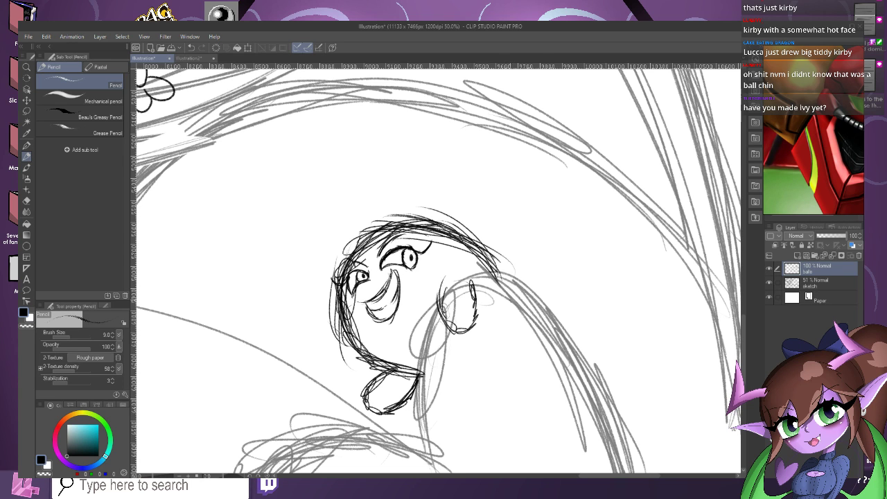
scroll(513, 340, down, 10)
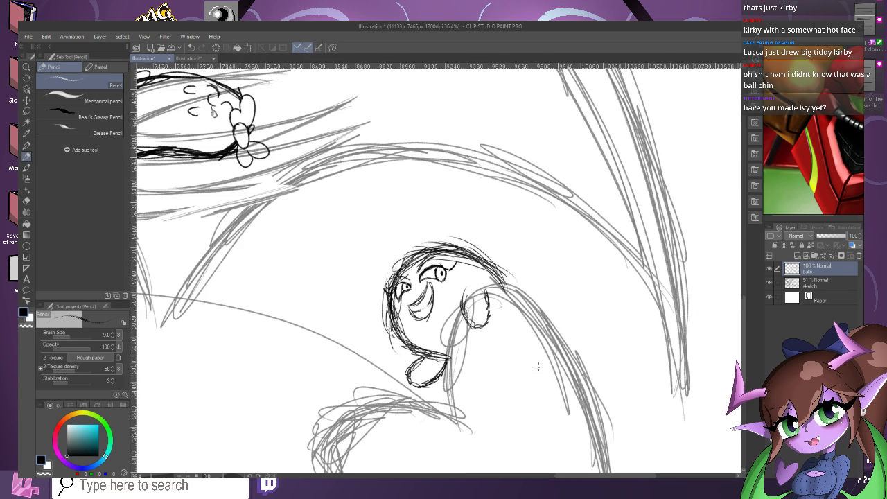
Examine the whole illustration, the thorn-wrapped ball and the ball with the row of binary digits on the horn.
scroll(481, 284, down, 2)
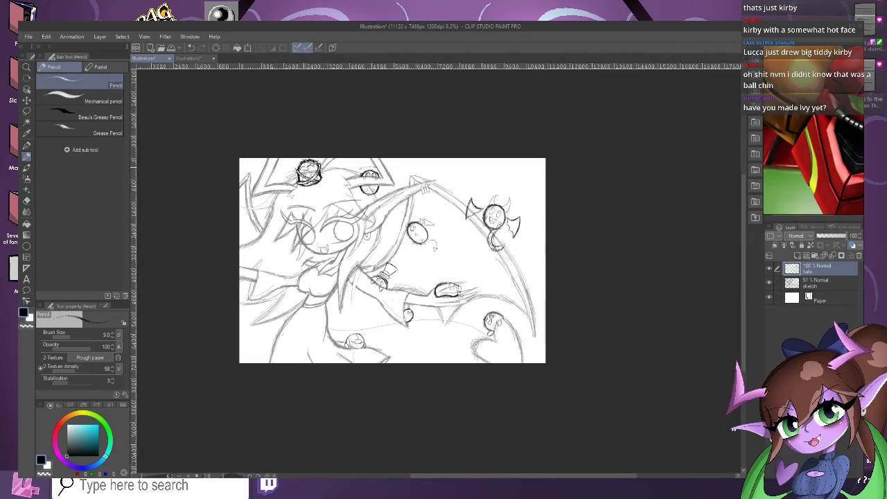
scroll(295, 165, up, 7)
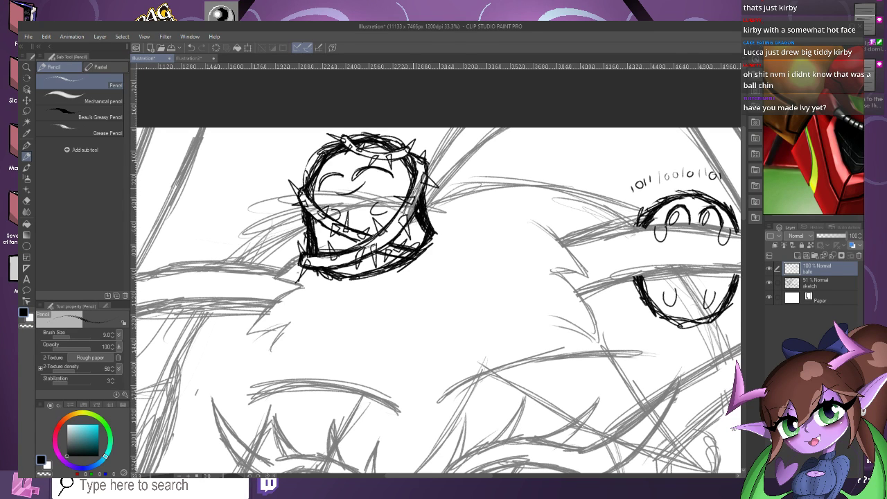
scroll(406, 191, down, 1)
scroll(708, 218, up, 1)
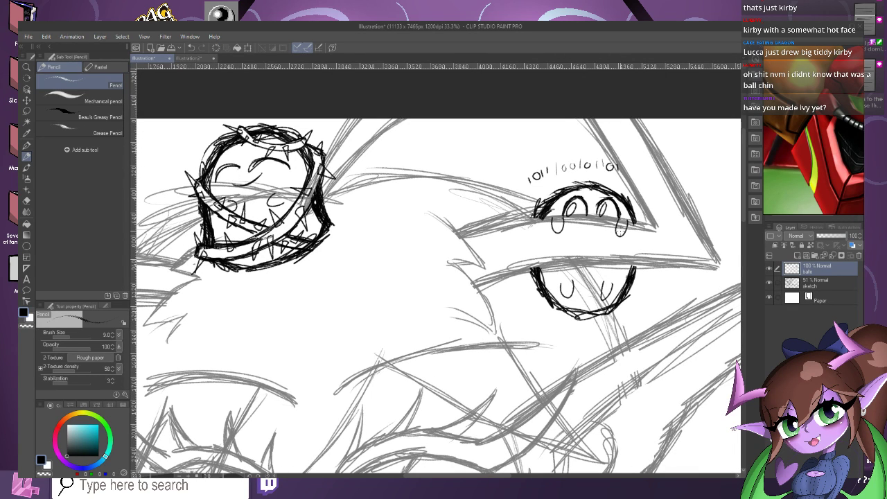
scroll(619, 234, down, 2)
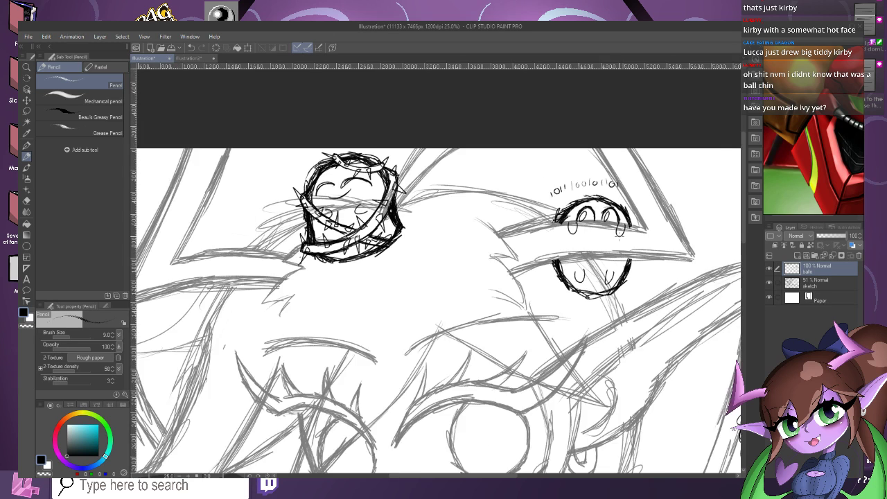
scroll(459, 183, up, 1)
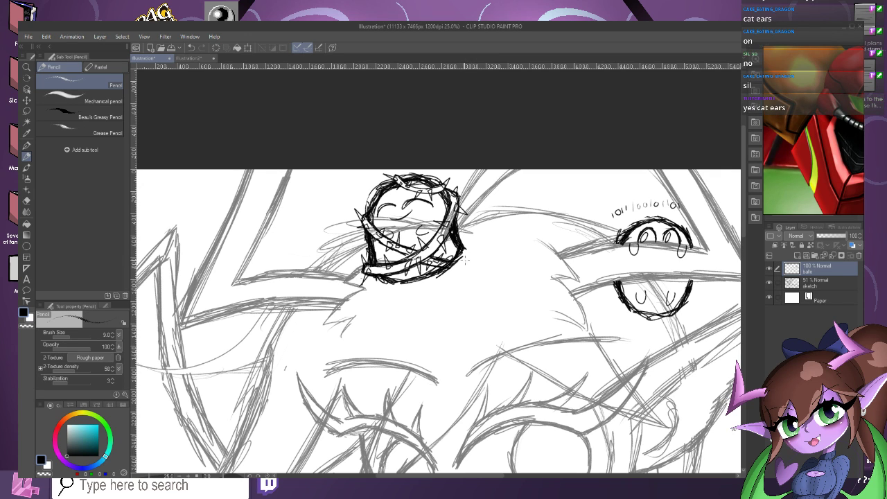
scroll(463, 270, down, 2)
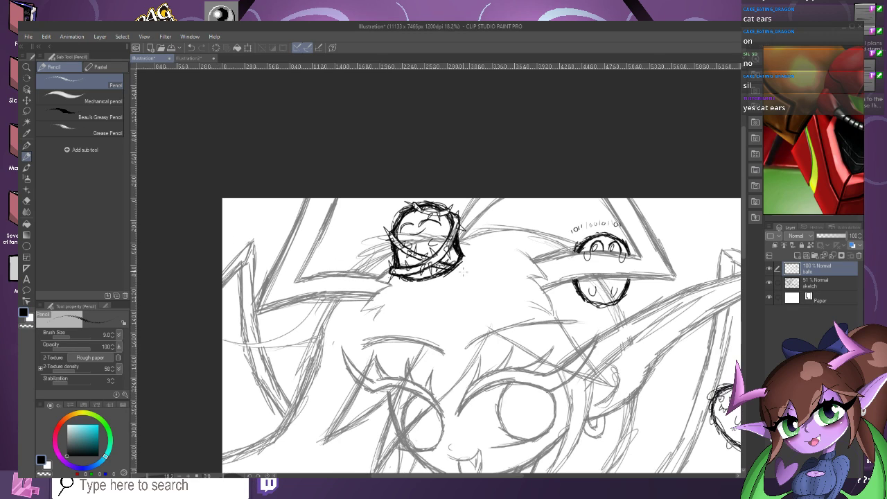
scroll(632, 227, up, 4)
scroll(544, 262, up, 1)
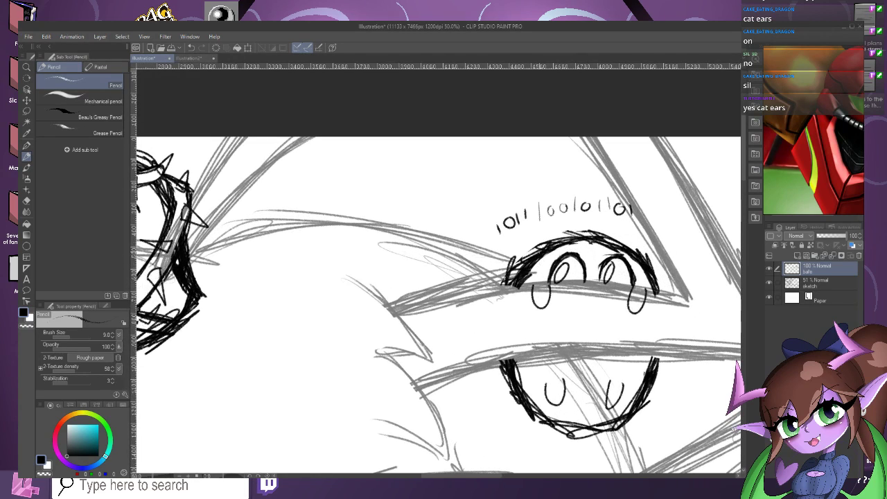
Try to draw a pointed cat ear on the left of the ball beneath the binary digits.
mouse_move(539, 252)
mouse_down()
mouse_move(477, 229)
mouse_move(502, 278)
mouse_up()
scroll(497, 236, up, 1)
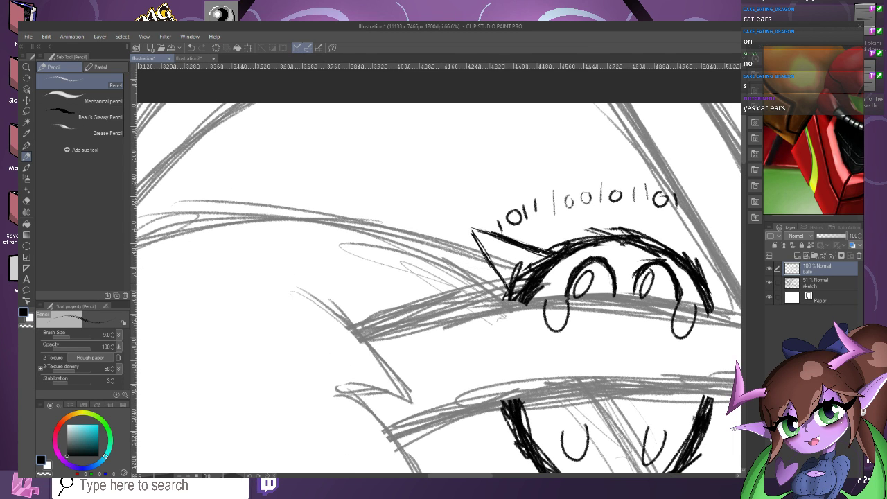
key(ctrl+z)
key(ctrl+z)
key(ctrl+z)
key(ctrl+z)
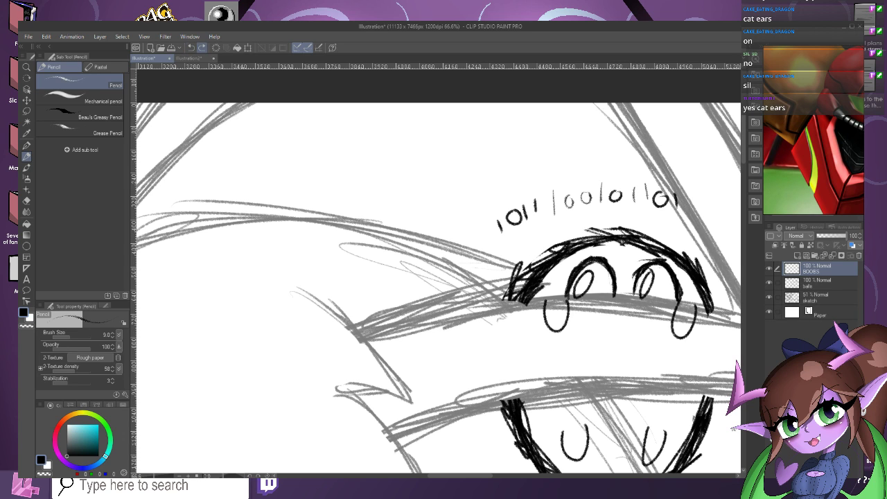
click(202, 47)
scroll(582, 227, up, 1)
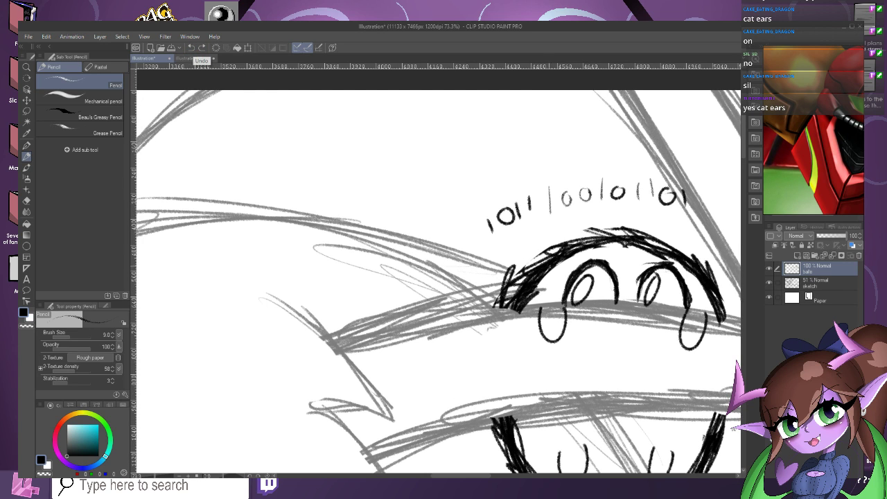
Try to draw the ball's left cat ear with a tufted, frayed tip in the Pencil tool.
mouse_move(511, 241)
mouse_down()
mouse_move(553, 264)
mouse_move(498, 234)
mouse_up()
drag(546, 263, 468, 215)
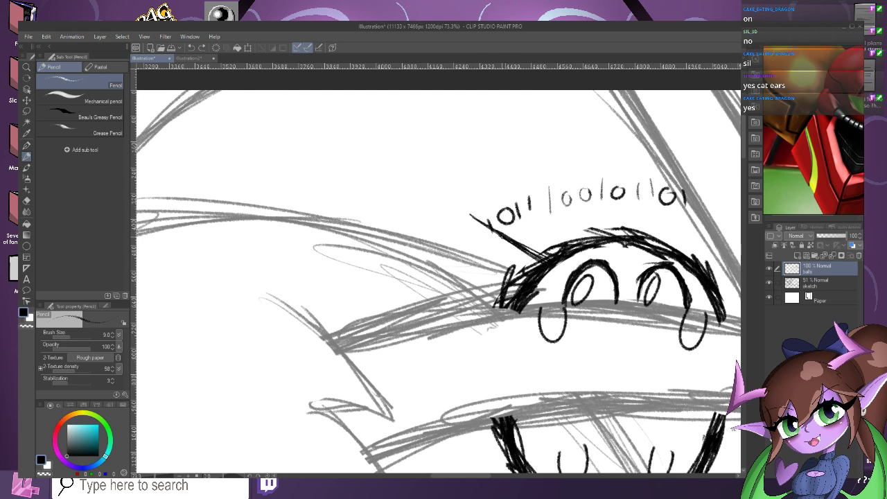
mouse_move(504, 239)
mouse_down()
mouse_move(467, 214)
mouse_move(491, 231)
mouse_move(455, 190)
mouse_move(436, 219)
mouse_move(416, 223)
mouse_move(445, 234)
mouse_up()
scroll(547, 291, up, 1)
drag(445, 235, 501, 312)
scroll(447, 206, down, 3)
scroll(574, 201, up, 2)
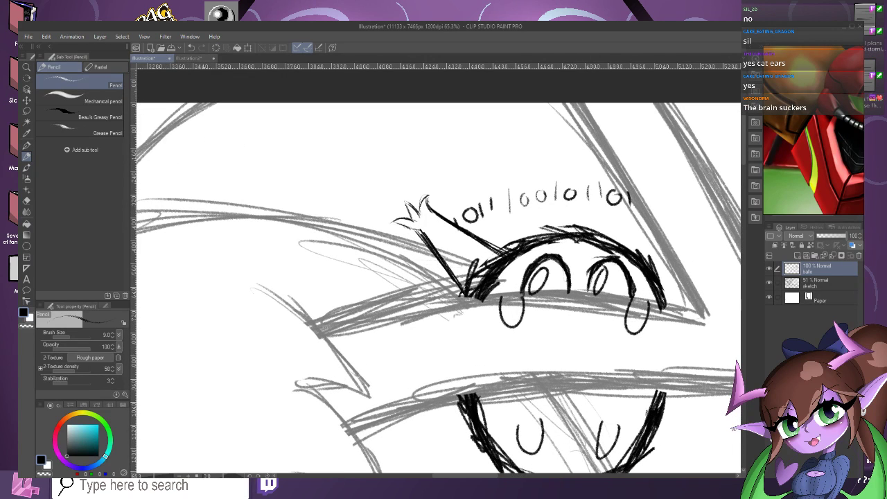
Undo the strokes of the tufted ear beside the binary digits.
key(ctrl+z)
key(ctrl+z)
key(ctrl+z)
key(ctrl+z)
key(ctrl+z)
key(ctrl+z)
key(ctrl+z)
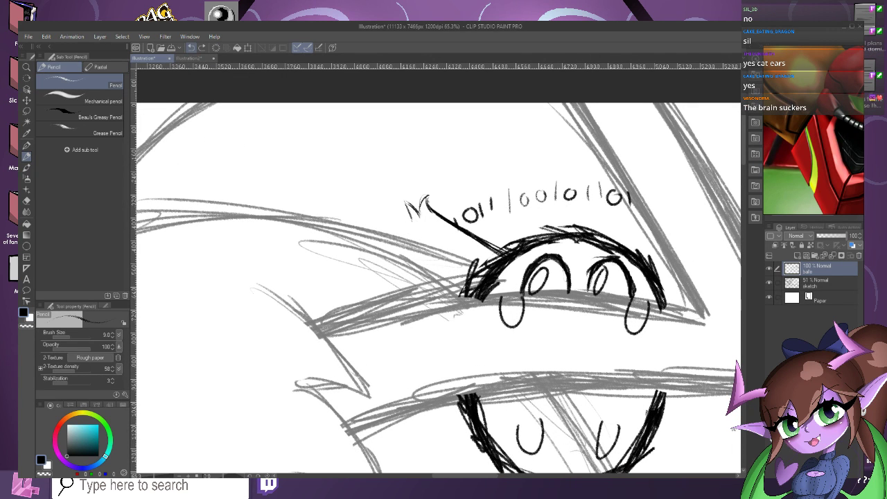
key(ctrl+z)
key(ctrl+z)
key(ctrl+z)
key(ctrl+z)
key(ctrl+z)
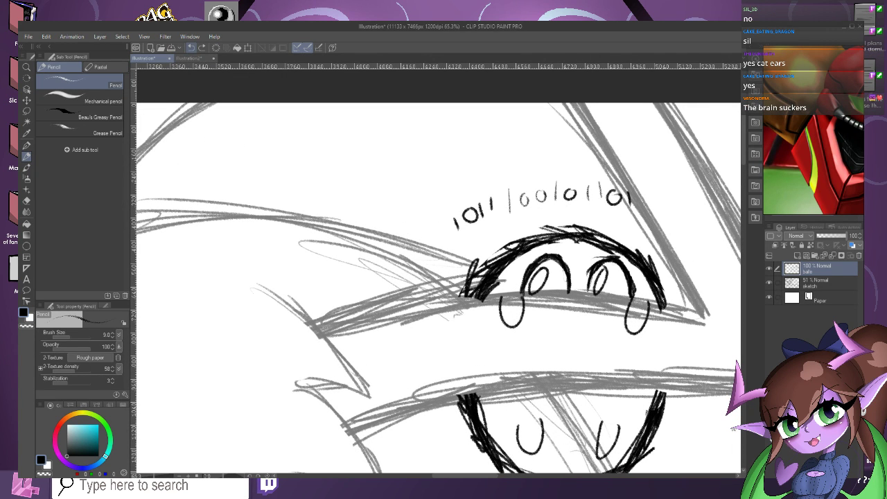
key(ctrl+y)
key(ctrl+y)
key(ctrl+y)
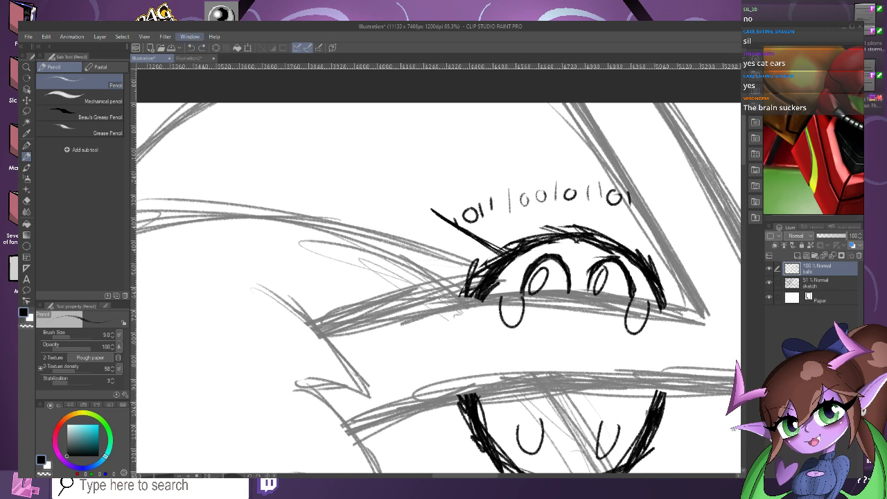
key(ctrl+z)
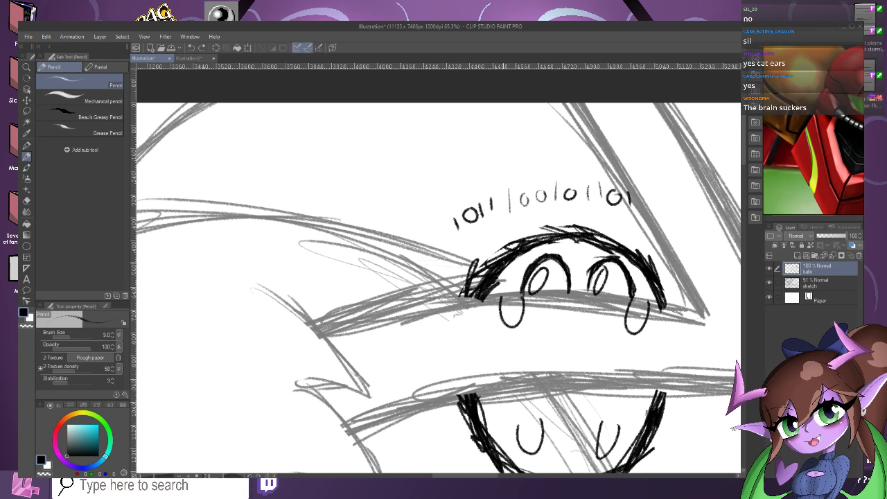
Sketch a tall, thin-lined triangular cat ear rising from the upper left edge of the ball with binary digits.
mouse_move(499, 260)
mouse_down()
mouse_move(418, 183)
mouse_move(441, 267)
mouse_up()
drag(420, 191, 444, 270)
drag(424, 208, 449, 291)
scroll(455, 269, down, 1)
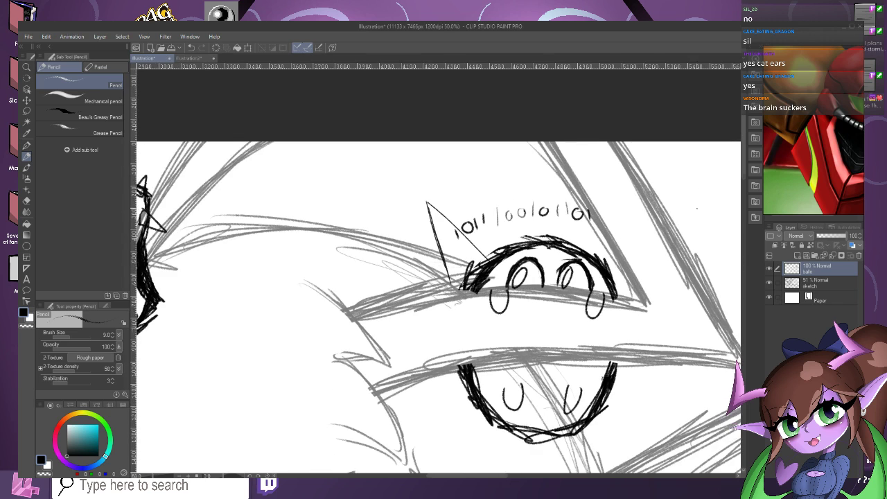
Sketch a matching triangular cat ear on the right of the ball and check the pair from farther away.
key(ctrl+plus)
mouse_move(578, 282)
mouse_down()
mouse_move(629, 209)
mouse_move(613, 312)
mouse_up()
mouse_move(629, 211)
mouse_down()
mouse_move(608, 321)
mouse_move(628, 275)
mouse_move(619, 324)
mouse_move(586, 271)
mouse_up()
drag(628, 204, 582, 279)
key(ctrl+minus)
key(ctrl+minus)
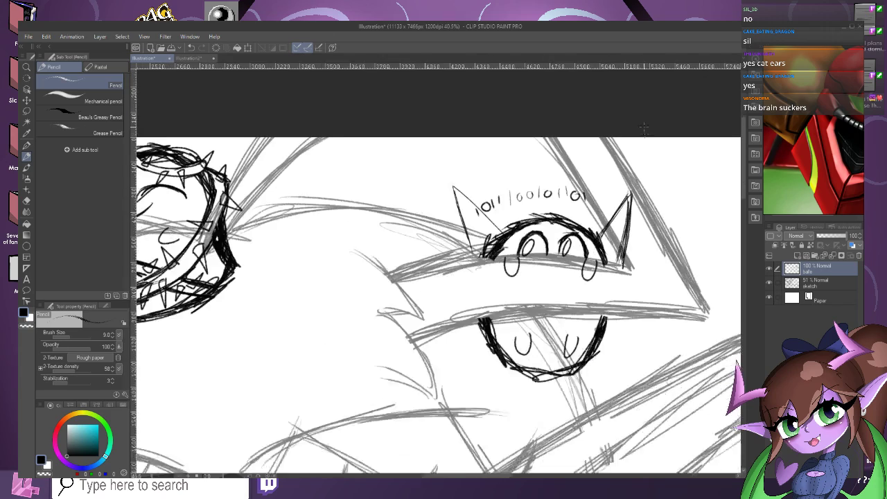
key(ctrl+minus)
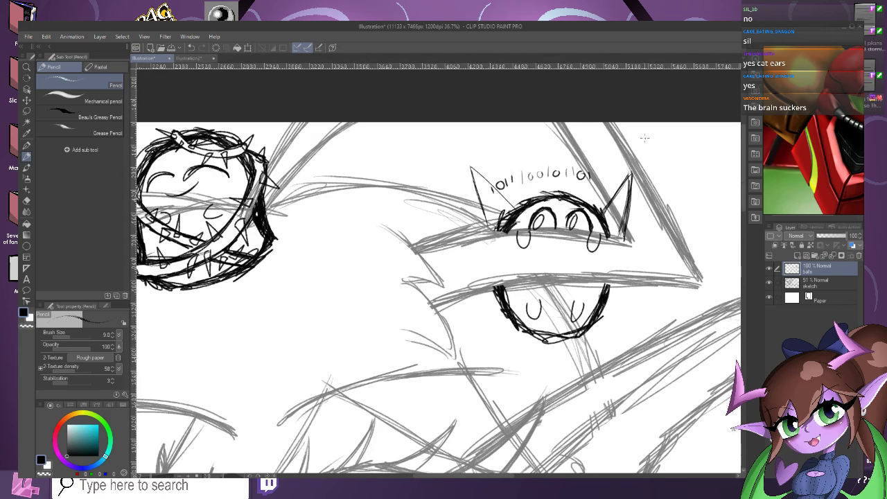
drag(640, 182, 695, 181)
drag(695, 218, 668, 256)
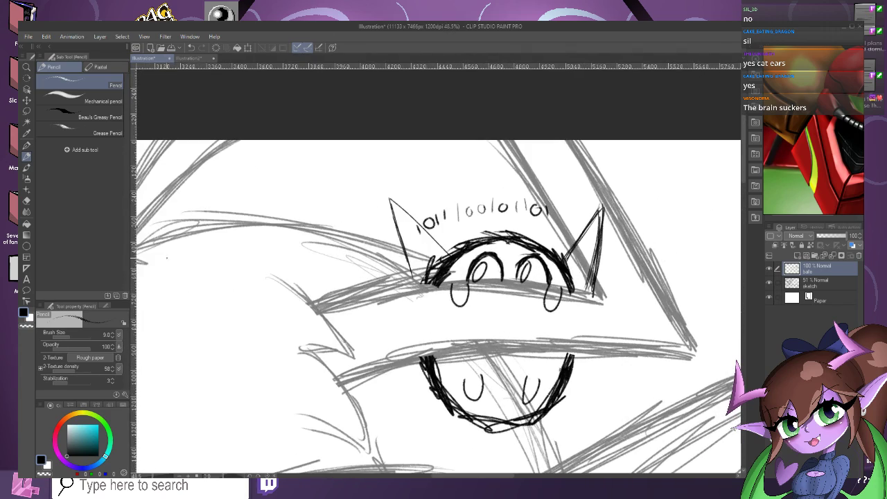
Erase the right cat ear from the ball with the Hard eraser.
key(e)
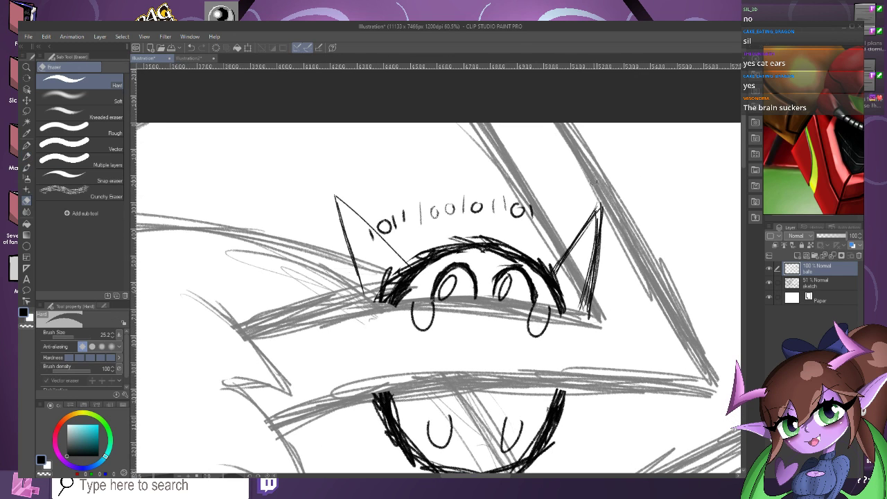
scroll(634, 192, up, 1)
drag(587, 228, 622, 303)
drag(593, 209, 626, 309)
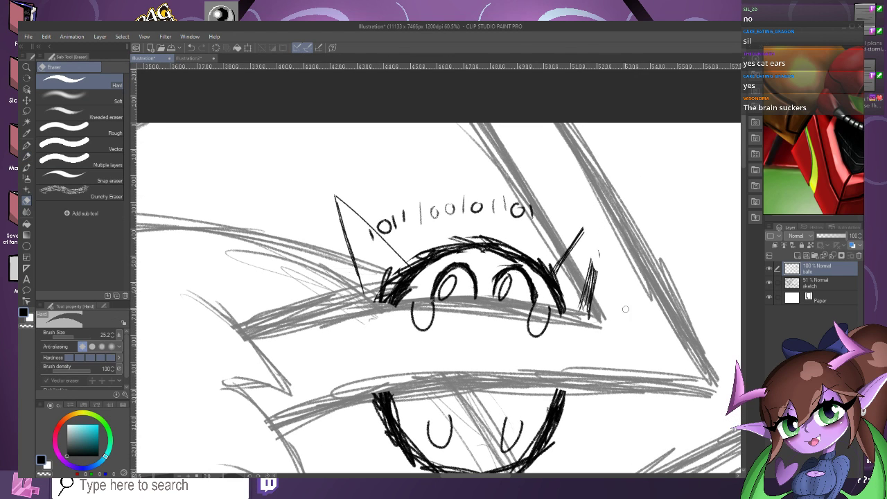
drag(581, 229, 628, 330)
mouse_move(583, 251)
mouse_down()
mouse_move(609, 316)
mouse_move(595, 307)
mouse_up()
drag(563, 240, 592, 307)
mouse_move(571, 239)
mouse_down()
mouse_move(592, 273)
mouse_move(575, 232)
mouse_up()
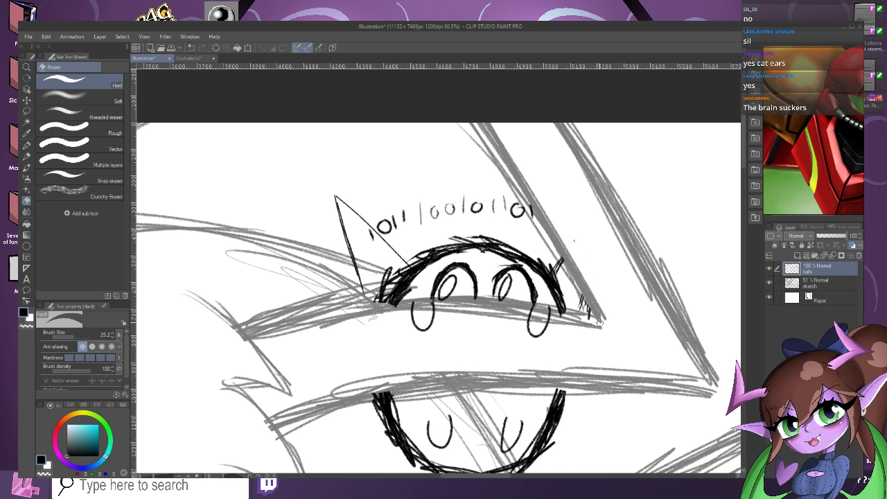
drag(585, 303, 593, 327)
scroll(565, 265, down, 3)
scroll(593, 274, up, 1)
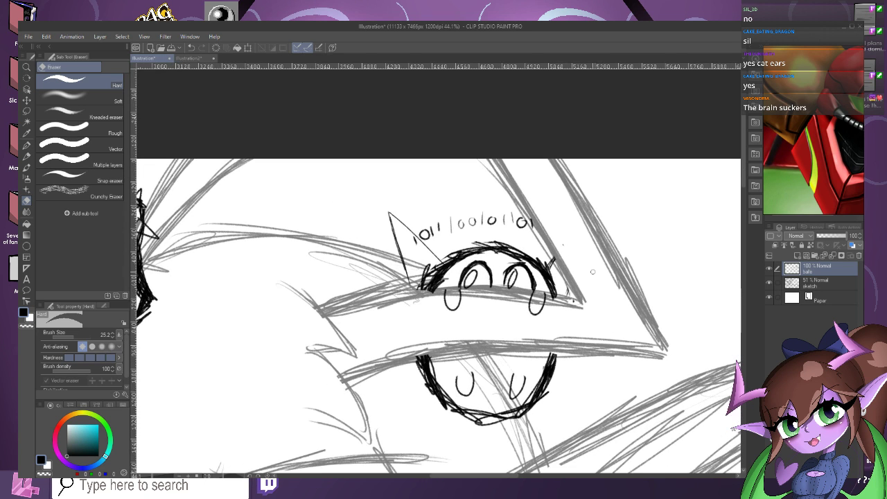
Pencil a smaller inner triangle inside the ball's left cat ear.
key(p)
scroll(397, 250, up, 3)
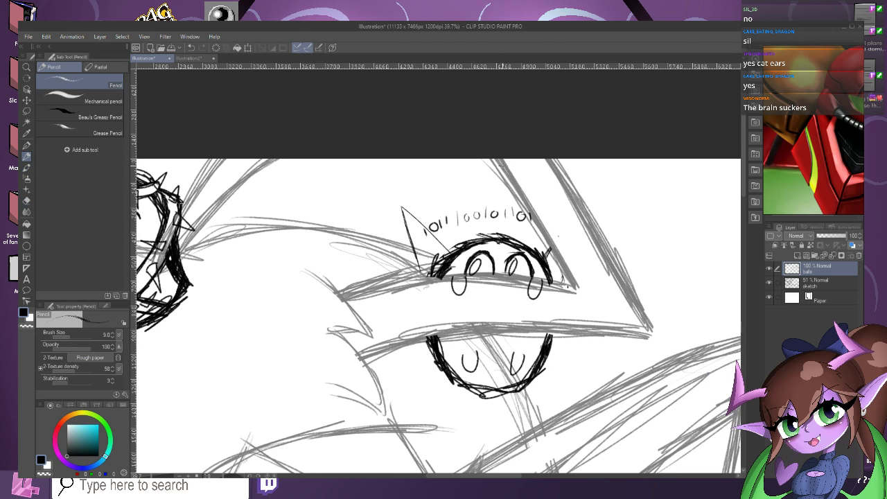
drag(405, 220, 457, 299)
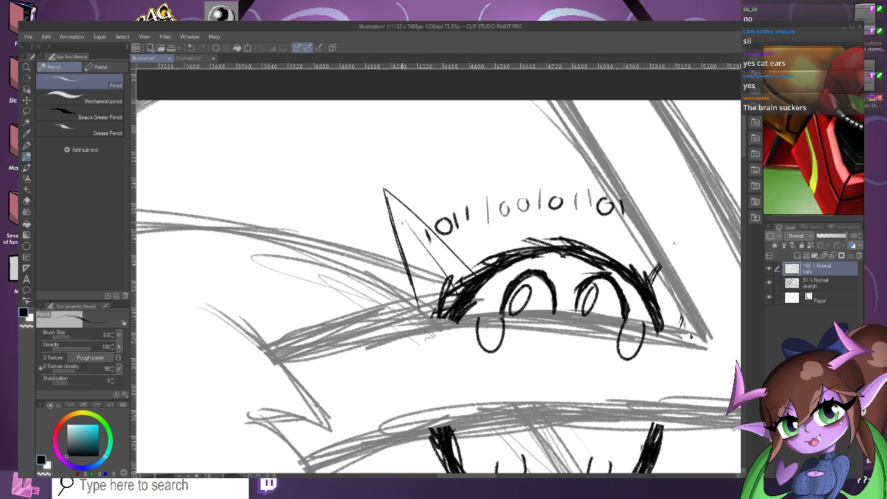
mouse_move(406, 225)
mouse_down()
mouse_move(433, 313)
mouse_move(424, 291)
mouse_up()
drag(407, 222, 452, 294)
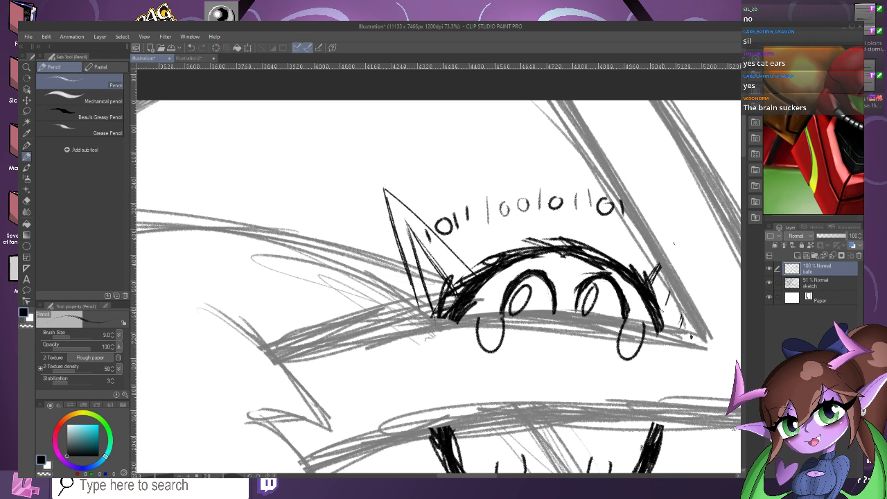
scroll(627, 204, down, 3)
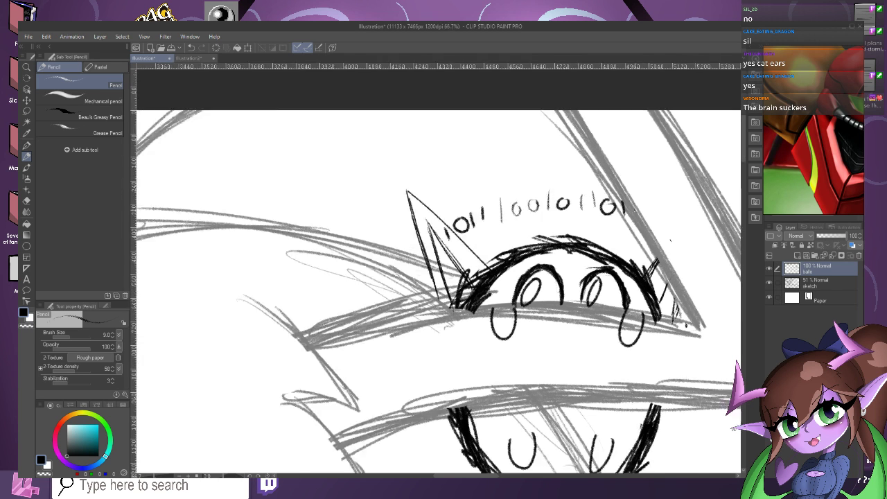
Sketch the outer outline of a tail curving from the ball's lower left side beneath it to a rounded tip.
drag(590, 285, 414, 284)
scroll(436, 208, down, 1)
scroll(414, 285, up, 1)
scroll(370, 300, up, 2)
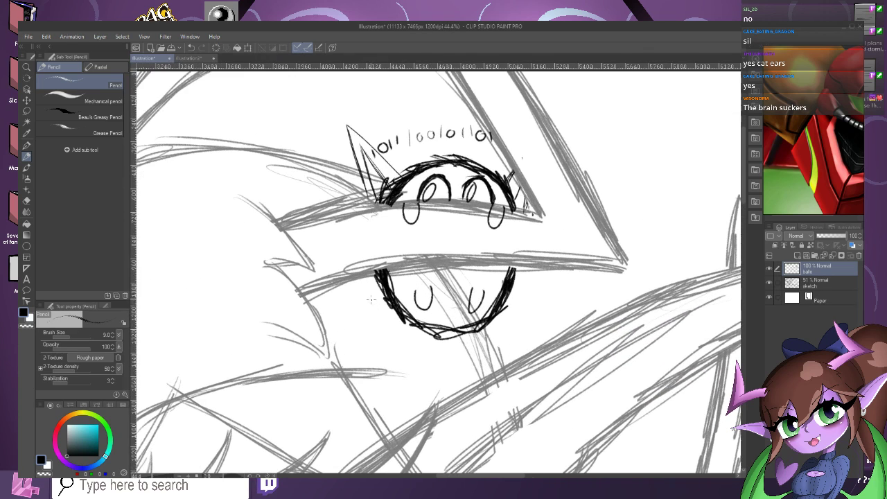
mouse_move(373, 314)
mouse_down()
mouse_move(374, 380)
mouse_move(511, 364)
mouse_up()
scroll(512, 367, up, 1)
click(191, 47)
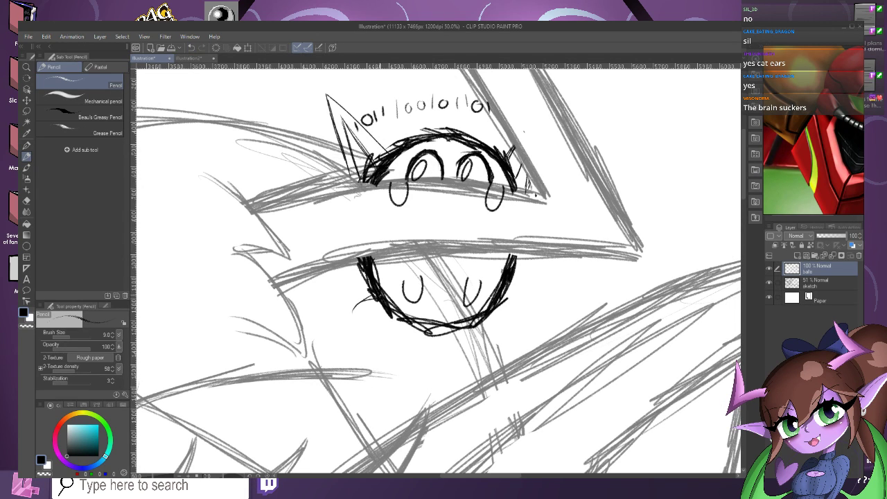
mouse_move(374, 296)
mouse_down()
mouse_move(353, 316)
mouse_move(345, 343)
mouse_up()
drag(355, 311, 353, 365)
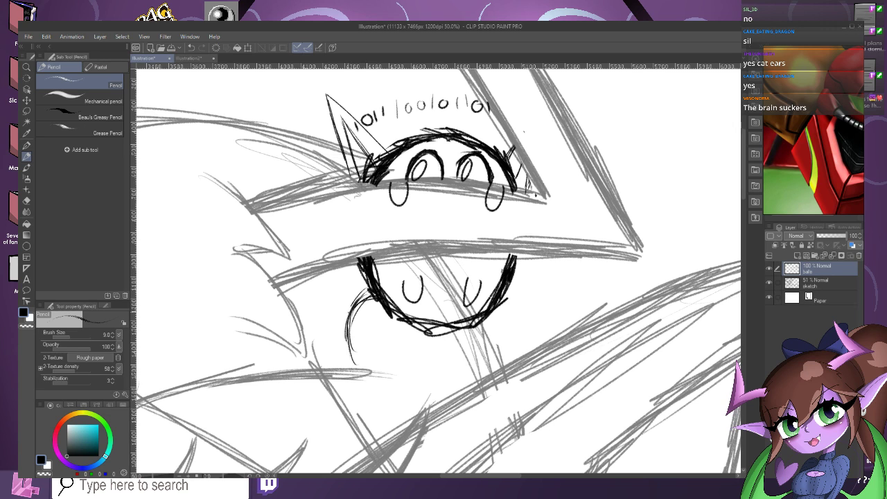
mouse_move(347, 334)
mouse_down()
mouse_move(352, 364)
mouse_move(388, 385)
mouse_move(440, 380)
mouse_move(524, 338)
mouse_up()
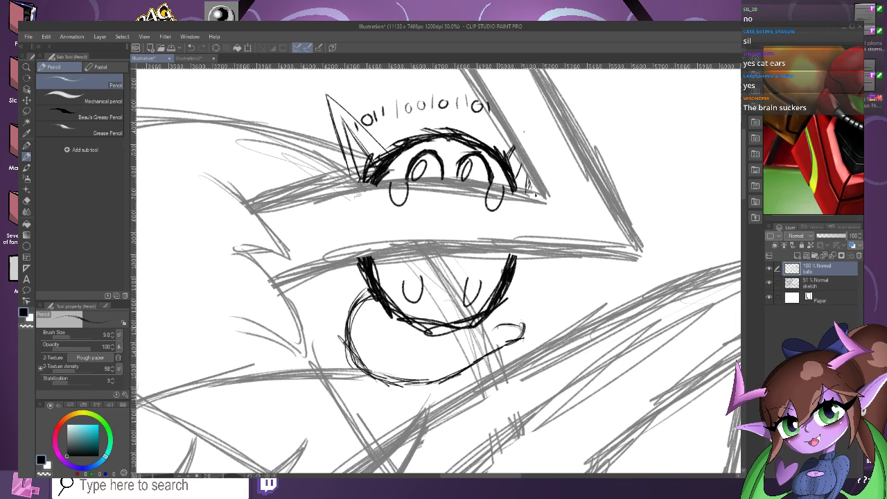
Draw the tail's inner contour from its rounded tip back to the ball, redoing the strokes along the lower curve.
mouse_move(507, 324)
mouse_down()
mouse_move(444, 371)
mouse_move(395, 372)
mouse_up()
drag(456, 362, 419, 368)
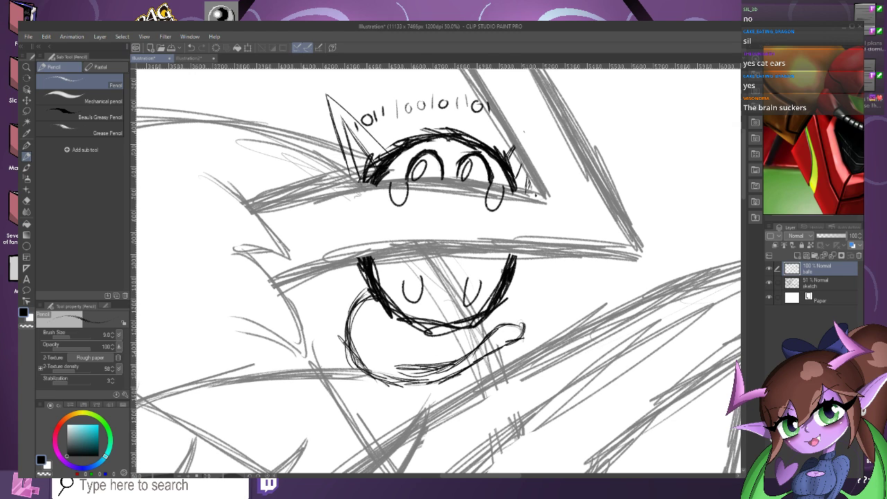
key(ctrl+z)
key(ctrl+z)
key(ctrl+z)
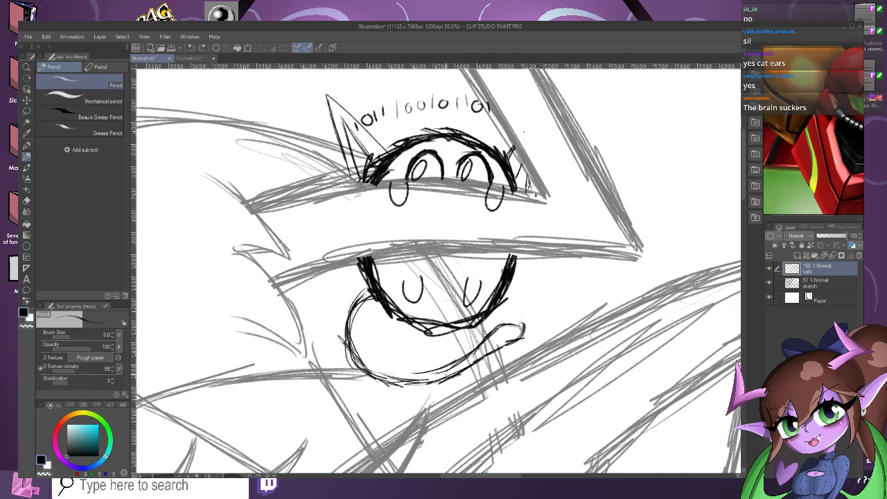
drag(461, 355, 385, 368)
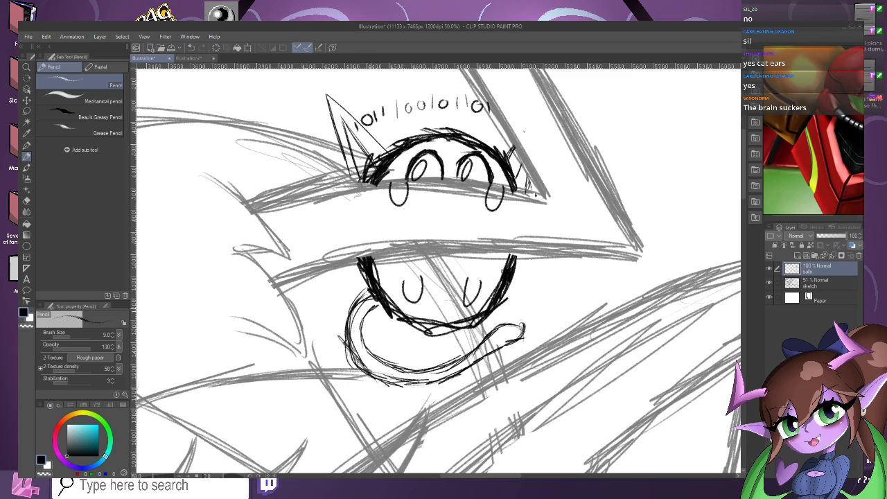
Pencil a small zigzag marking across the cat tail near its rounded tip.
scroll(482, 361, up, 1)
drag(488, 354, 469, 361)
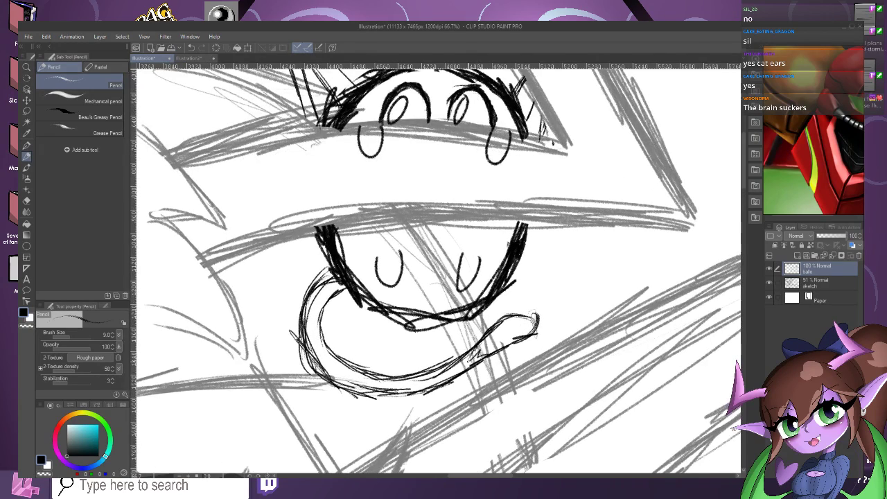
scroll(404, 338, down, 4)
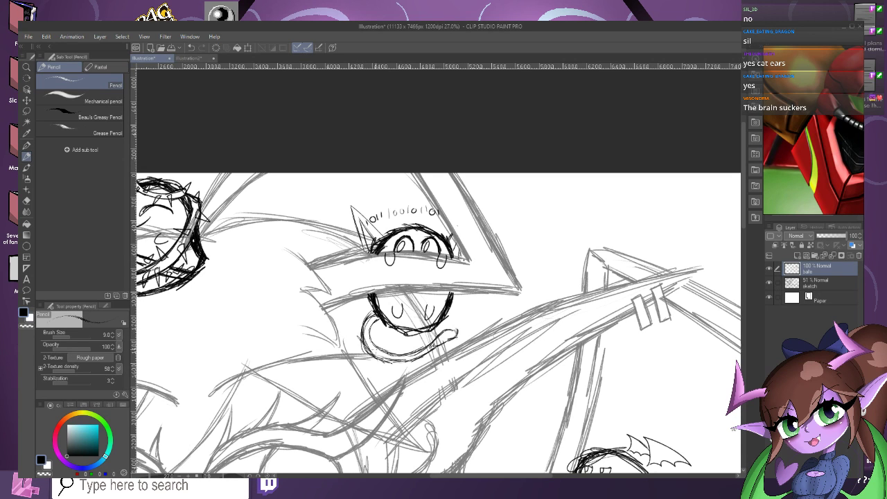
scroll(411, 222, down, 2)
scroll(395, 204, down, 3)
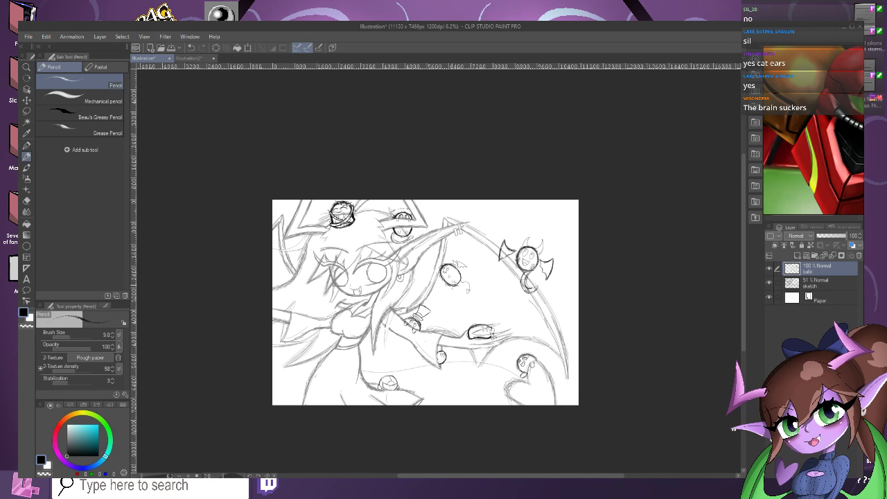
scroll(489, 340, up, 4)
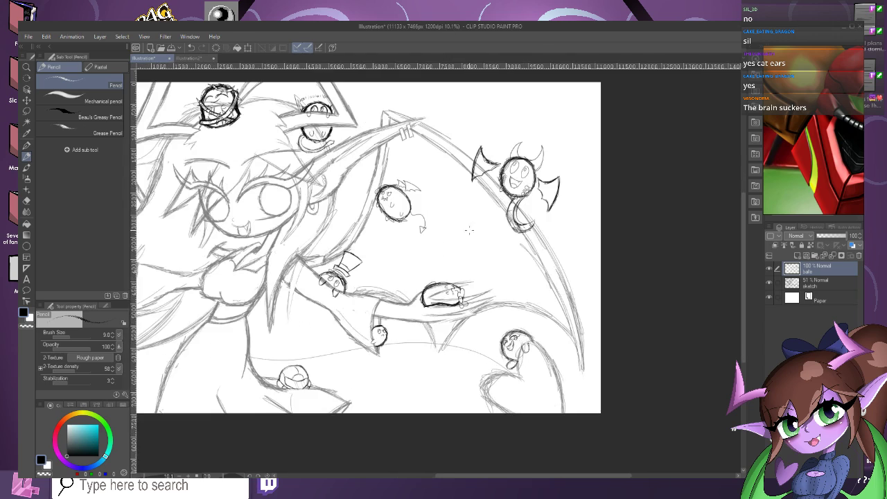
scroll(450, 305, up, 1)
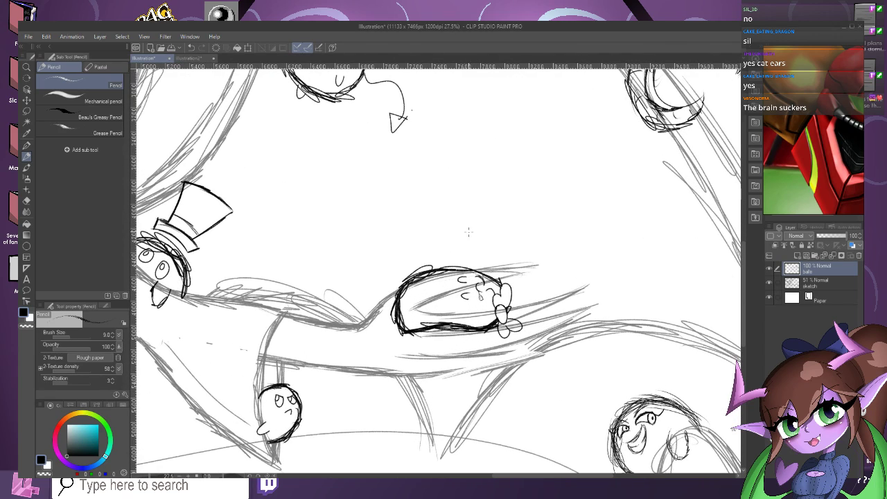
scroll(476, 195, down, 5)
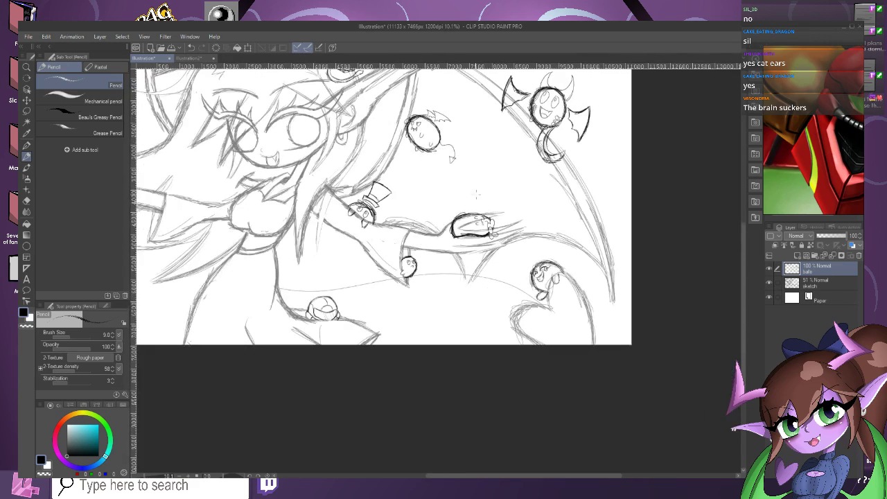
scroll(583, 257, up, 4)
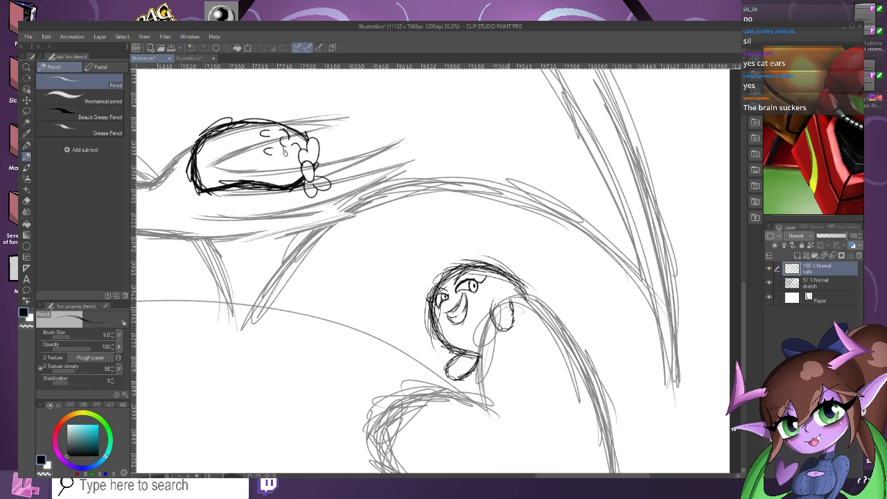
click(520, 315)
scroll(496, 258, up, 3)
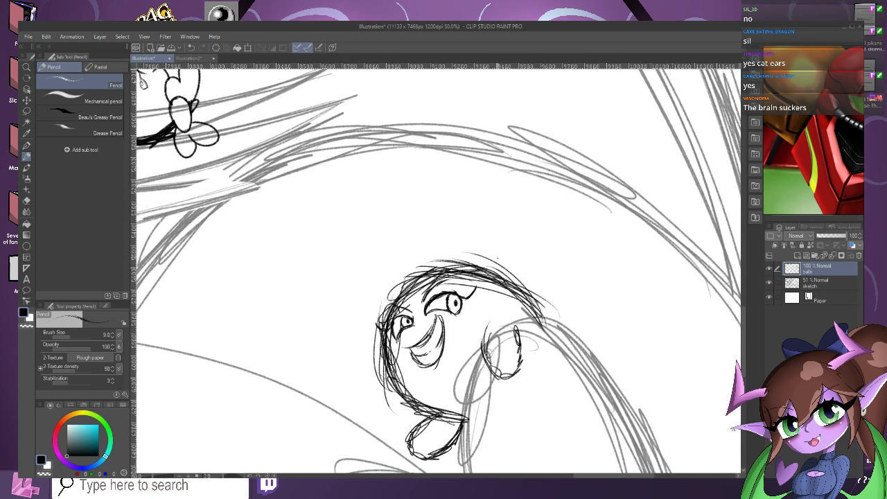
mouse_move(472, 257)
mouse_down()
mouse_move(495, 258)
mouse_move(493, 285)
mouse_up()
scroll(568, 227, up, 2)
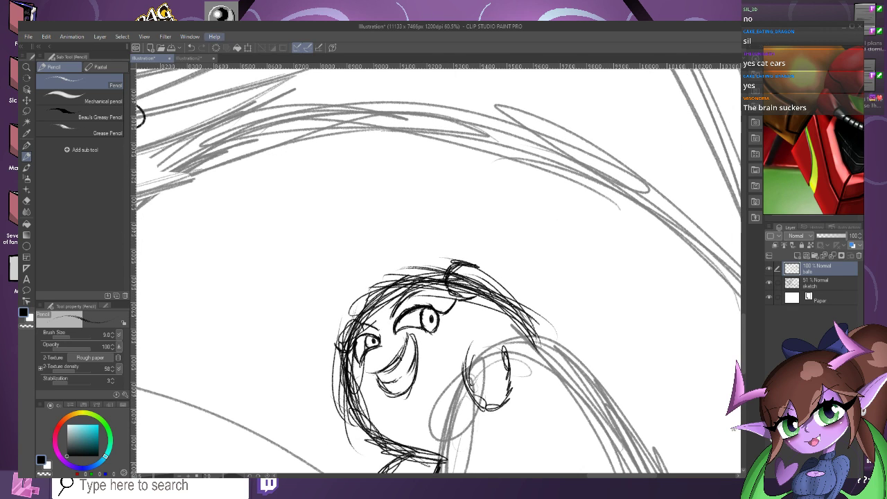
click(191, 48)
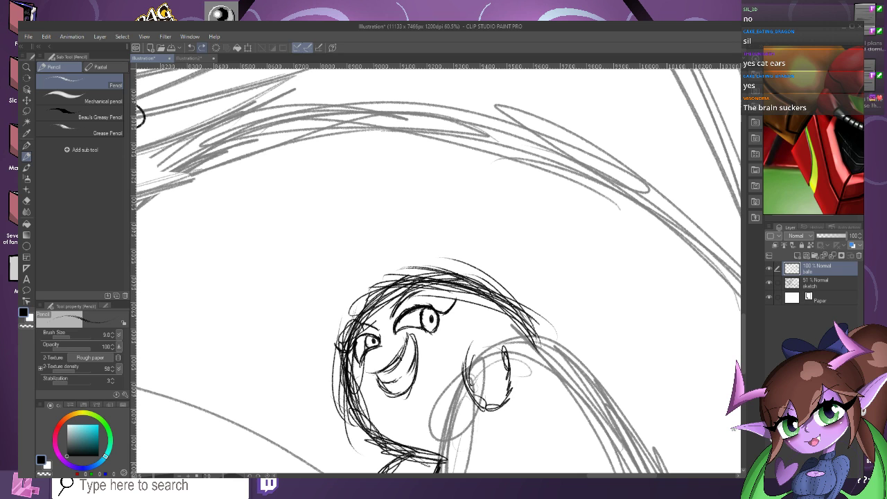
click(201, 47)
click(191, 47)
scroll(485, 283, up, 3)
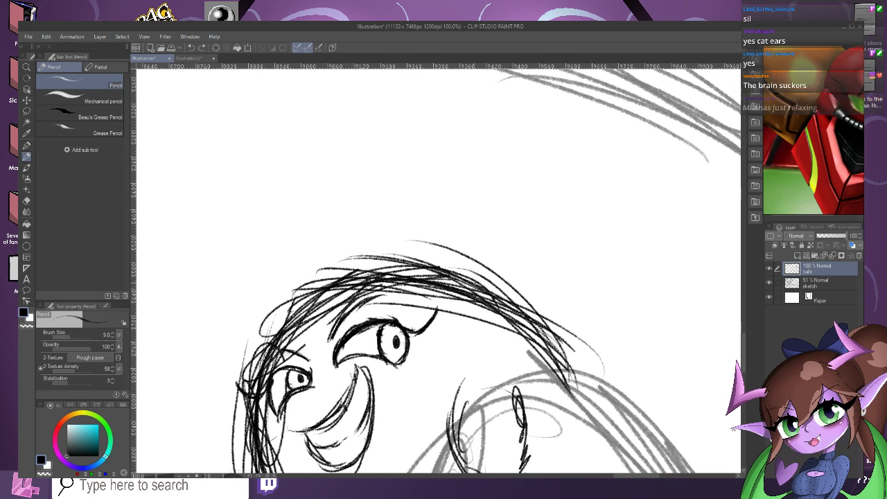
mouse_move(477, 294)
mouse_down()
mouse_move(462, 249)
mouse_move(440, 250)
mouse_move(425, 281)
mouse_up()
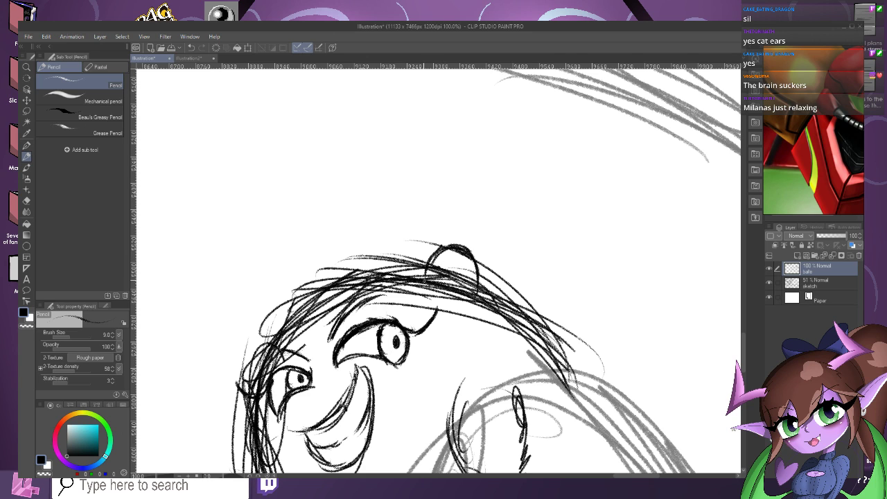
drag(451, 248, 426, 304)
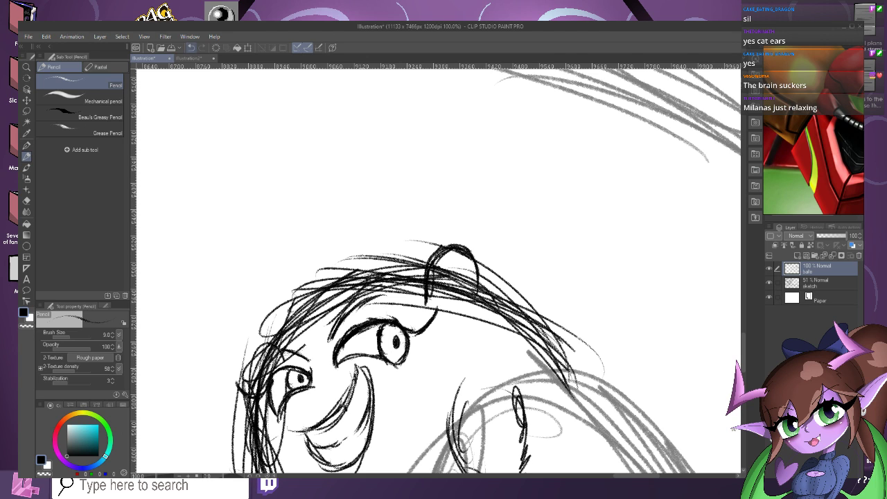
click(192, 47)
click(192, 47)
click(192, 47)
click(192, 47)
click(192, 47)
click(192, 47)
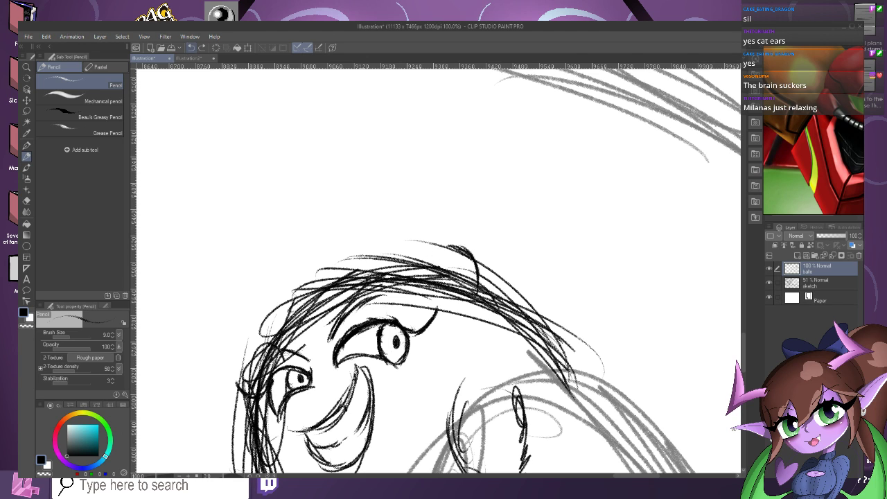
click(192, 47)
click(192, 47)
click(192, 47)
click(192, 48)
click(192, 47)
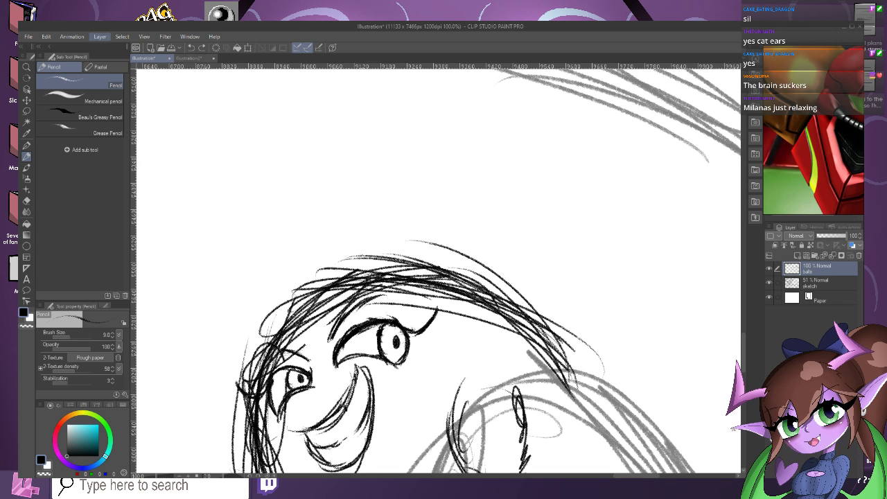
Add a new raster layer above the balls layer, keeping the Color expression and Normal blending mode.
click(100, 36)
mouse_move(125, 59)
click(260, 60)
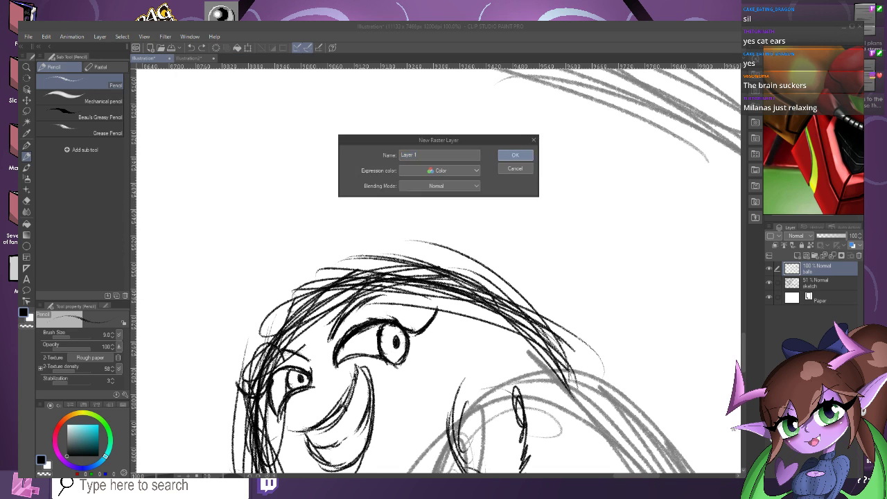
key(Return)
Pencil a rounded skull dome on top of the grinning ball's head and erase the lower end of its right side.
scroll(485, 313, up, 1)
drag(477, 310, 487, 251)
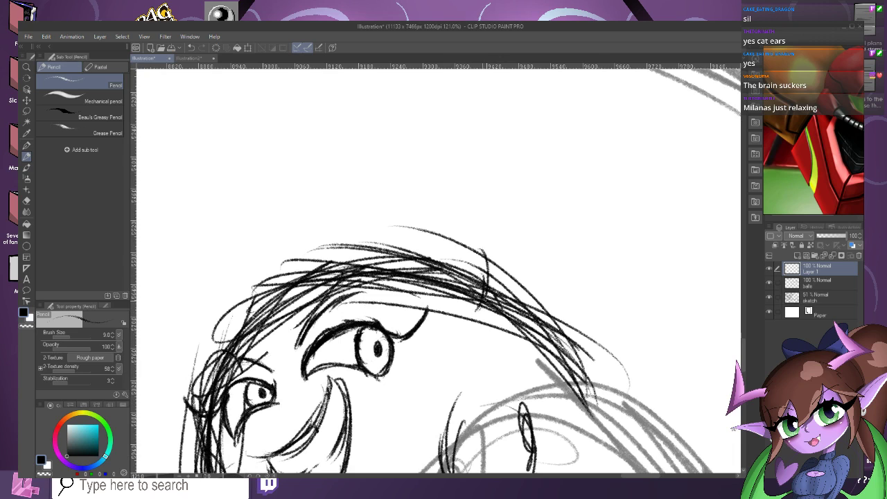
mouse_move(490, 283)
mouse_down()
mouse_move(472, 219)
mouse_move(419, 210)
mouse_move(396, 226)
mouse_move(390, 276)
mouse_up()
mouse_move(415, 211)
mouse_down()
mouse_move(393, 289)
mouse_move(422, 339)
mouse_up()
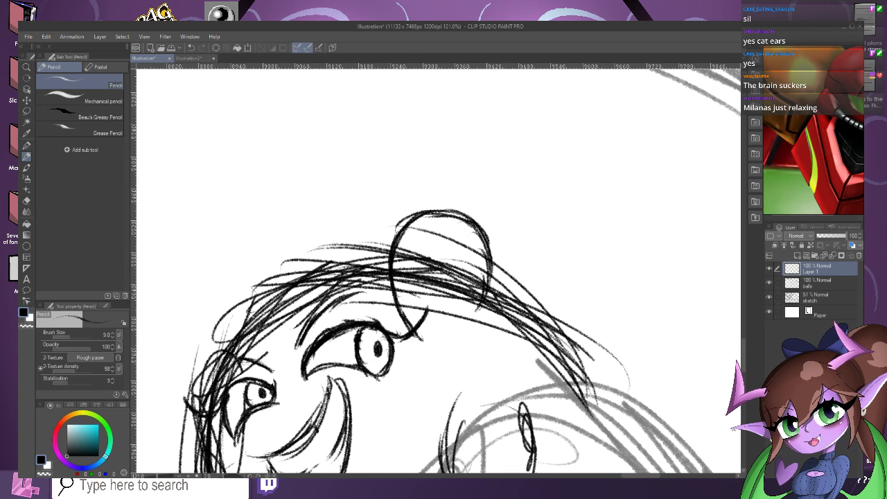
click(26, 201)
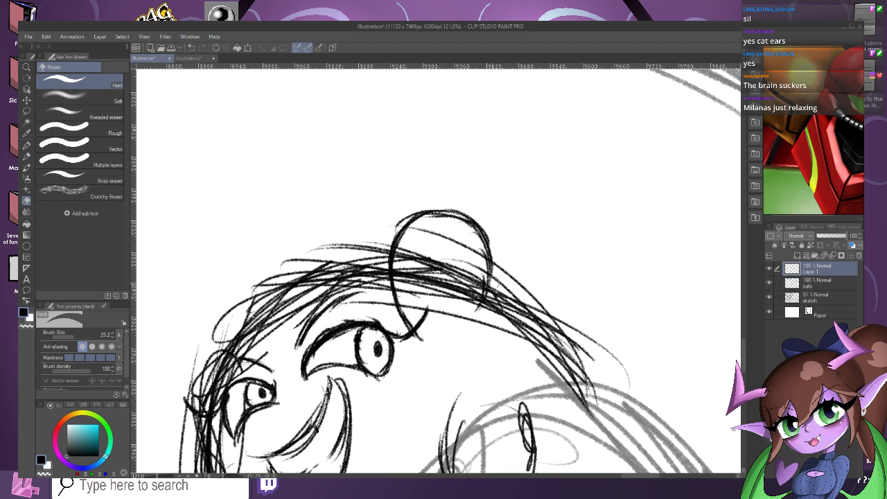
drag(483, 311, 490, 266)
Pencil a jagged row of square teeth along the skull's lower edge, slanting up to the right.
click(26, 156)
scroll(500, 279, up, 2)
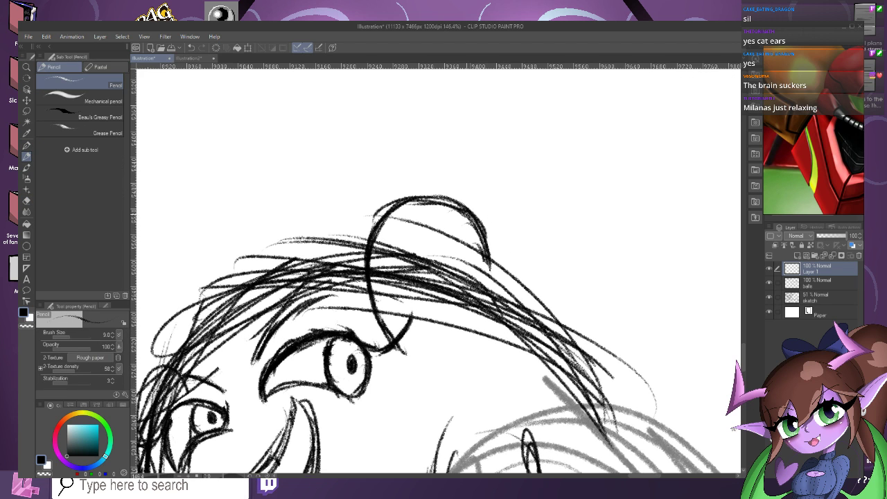
mouse_move(393, 344)
mouse_down()
mouse_move(416, 359)
mouse_move(434, 333)
mouse_move(439, 339)
mouse_move(435, 308)
mouse_move(456, 323)
mouse_move(476, 315)
mouse_move(485, 285)
mouse_move(516, 287)
mouse_up()
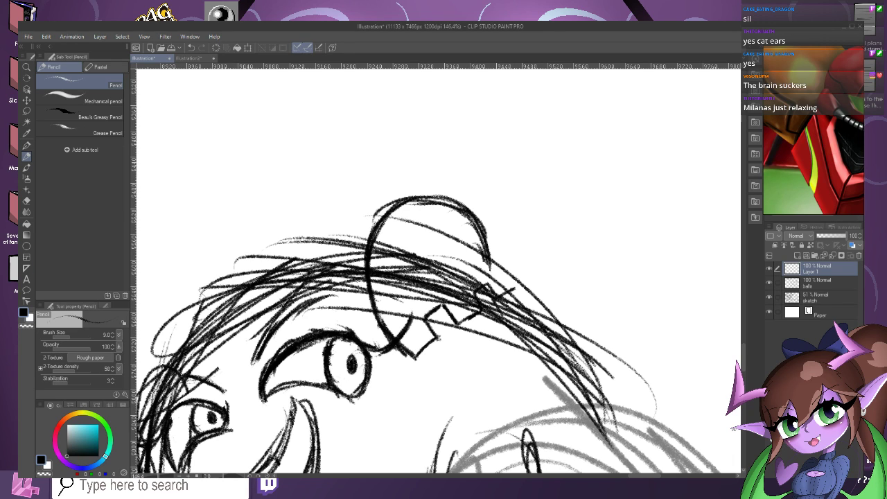
Erase the skull's right side and redraw it as a wider curve that meets the end of the teeth.
click(27, 201)
mouse_move(494, 226)
mouse_down()
mouse_move(489, 258)
mouse_move(498, 271)
mouse_move(465, 199)
mouse_move(488, 230)
mouse_up()
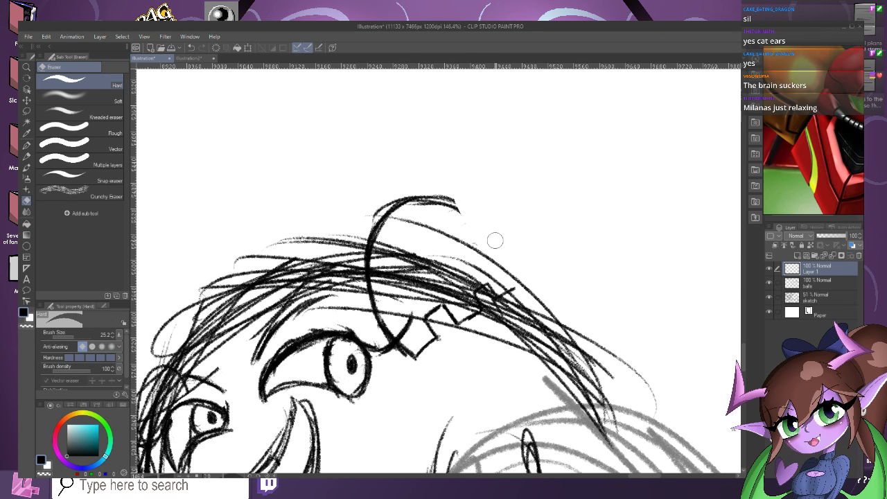
key(p)
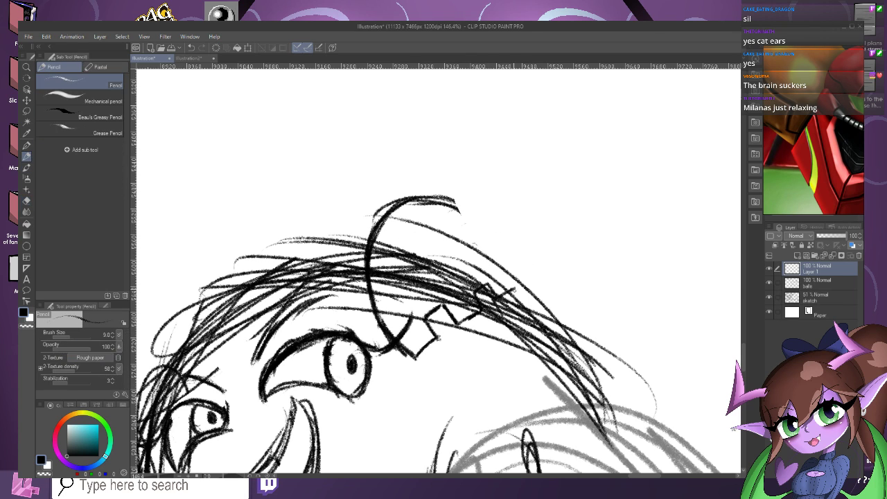
mouse_move(519, 287)
mouse_down()
mouse_move(485, 216)
mouse_move(444, 194)
mouse_move(413, 196)
mouse_up()
mouse_move(466, 197)
mouse_down()
mouse_move(398, 195)
mouse_move(368, 272)
mouse_up()
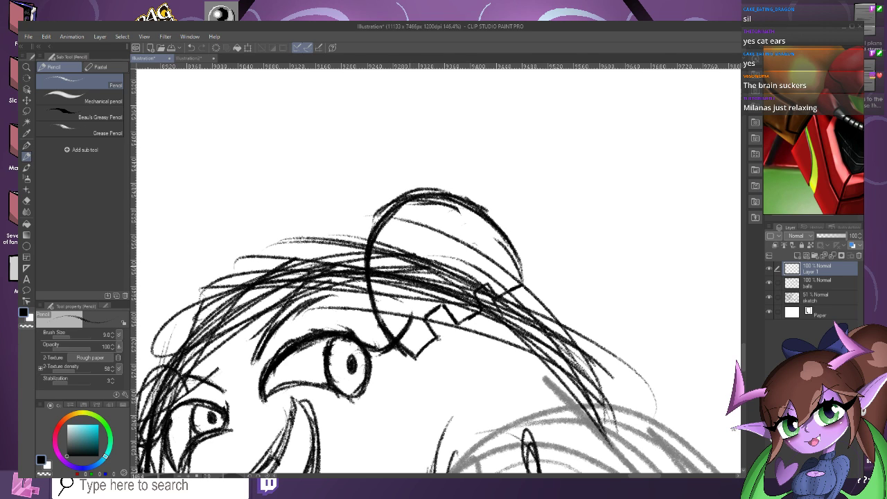
Draw two round eye sockets inside the skull, the left one larger, and fill both with black pencil strokes.
mouse_move(414, 248)
mouse_down()
mouse_move(408, 241)
mouse_move(416, 237)
mouse_move(434, 258)
mouse_up()
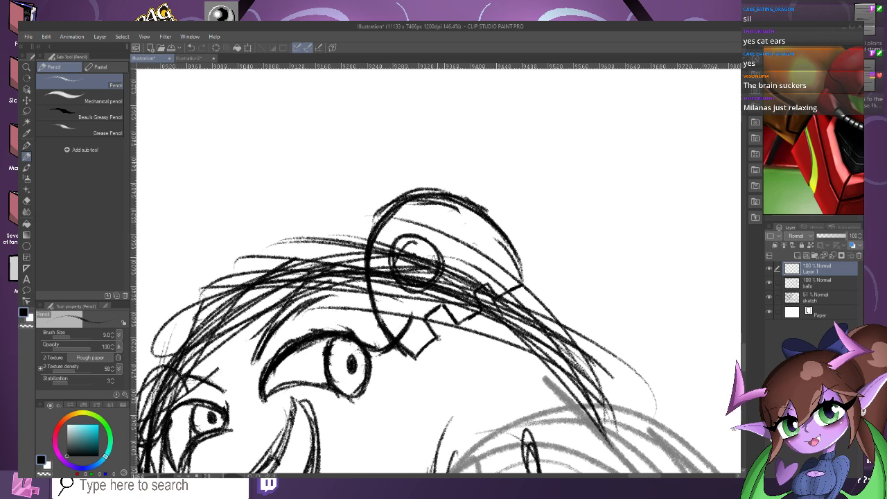
mouse_move(472, 225)
mouse_down()
mouse_move(452, 251)
mouse_move(479, 219)
mouse_move(484, 248)
mouse_up()
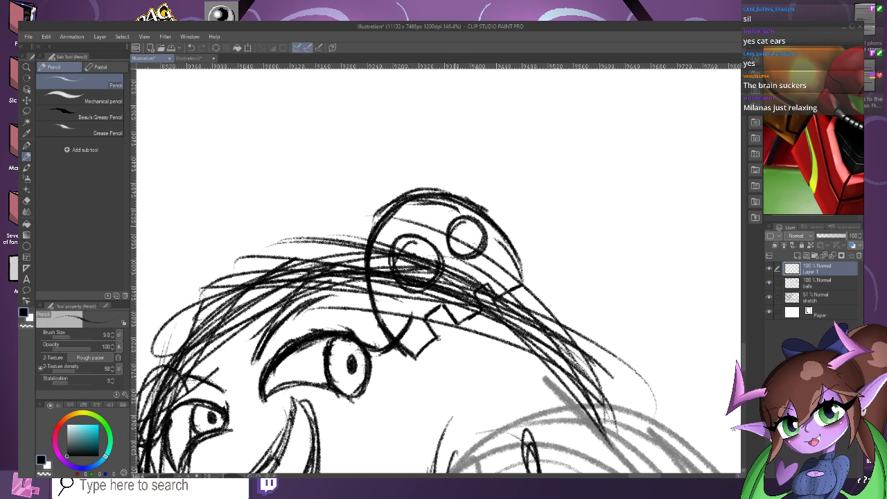
mouse_move(408, 235)
mouse_down()
mouse_move(393, 256)
mouse_move(412, 289)
mouse_move(430, 284)
mouse_move(418, 242)
mouse_move(412, 284)
mouse_move(409, 243)
mouse_move(401, 276)
mouse_move(395, 267)
mouse_up()
mouse_move(475, 222)
mouse_down()
mouse_move(468, 254)
mouse_move(447, 251)
mouse_move(461, 259)
mouse_move(473, 238)
mouse_move(464, 255)
mouse_move(429, 276)
mouse_move(417, 259)
mouse_up()
scroll(444, 232, down, 3)
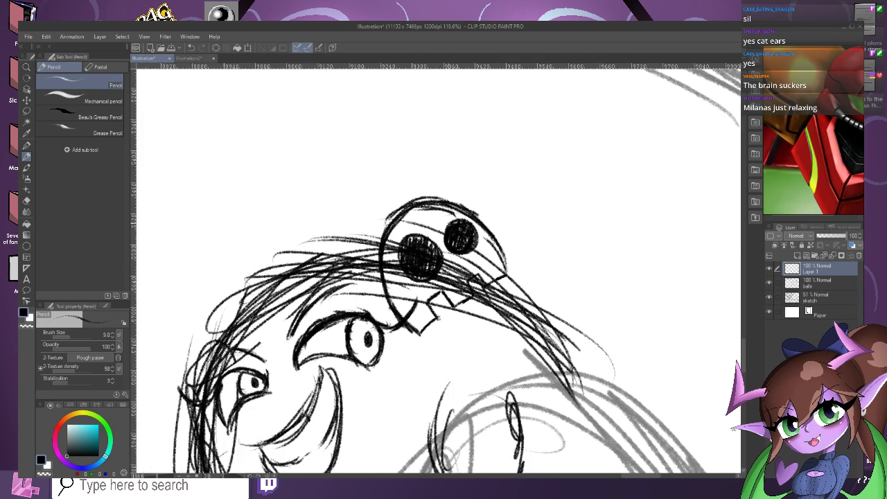
Transform the skull, making it smaller and rotating it clockwise until its teeth run nearly level on the ball's head.
scroll(444, 232, up, 1)
key(ctrl+t)
mouse_move(513, 194)
mouse_down()
mouse_move(538, 245)
mouse_move(495, 248)
mouse_move(474, 266)
mouse_move(481, 272)
mouse_up()
click(434, 351)
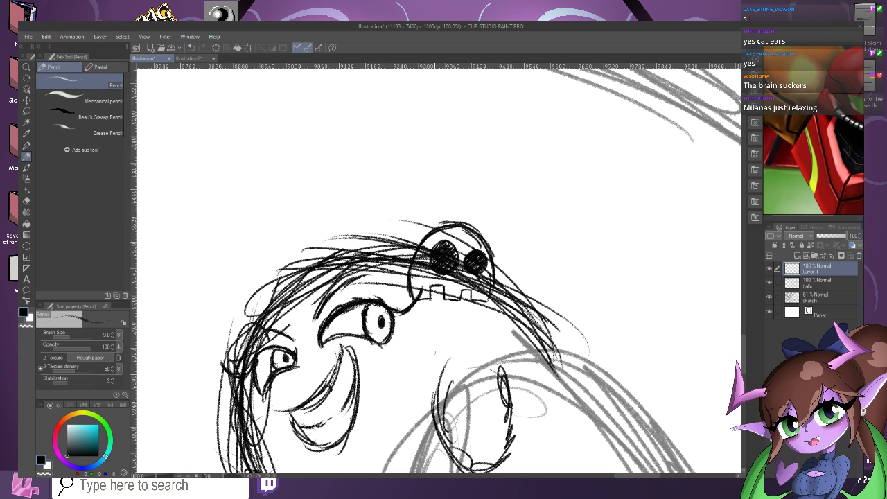
scroll(404, 210, up, 2)
mouse_move(431, 243)
mouse_down()
mouse_move(376, 196)
mouse_move(350, 238)
mouse_up()
mouse_move(374, 198)
mouse_down()
mouse_move(352, 246)
mouse_move(323, 227)
mouse_move(316, 283)
mouse_move(343, 305)
mouse_move(377, 313)
mouse_move(416, 294)
mouse_move(399, 295)
mouse_up()
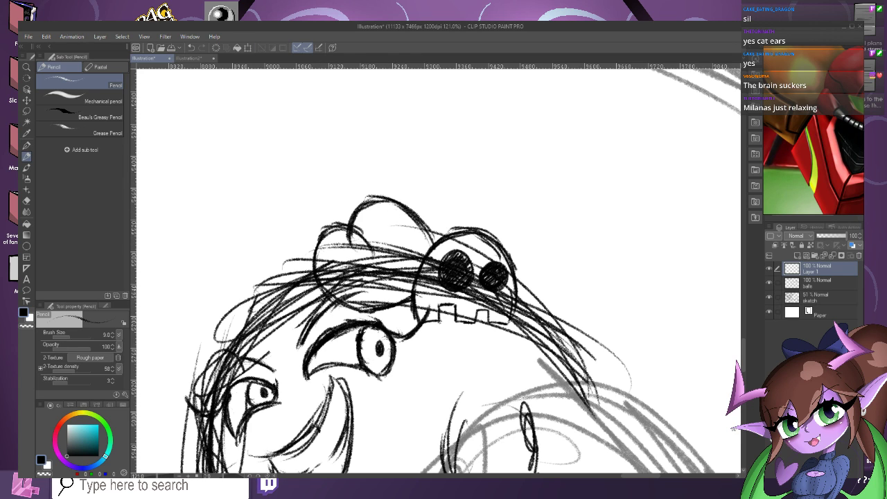
key(ctrl+z)
key(ctrl+z)
key(ctrl+z)
key(ctrl+z)
key(ctrl+z)
key(ctrl+z)
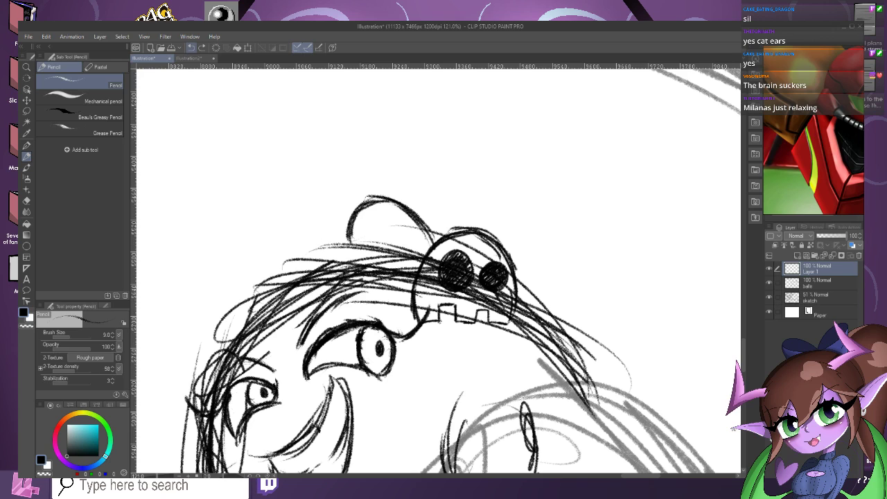
key(ctrl+z)
key(ctrl+z)
key(ctrl+z)
key(ctrl+z)
key(ctrl+z)
key(ctrl+z)
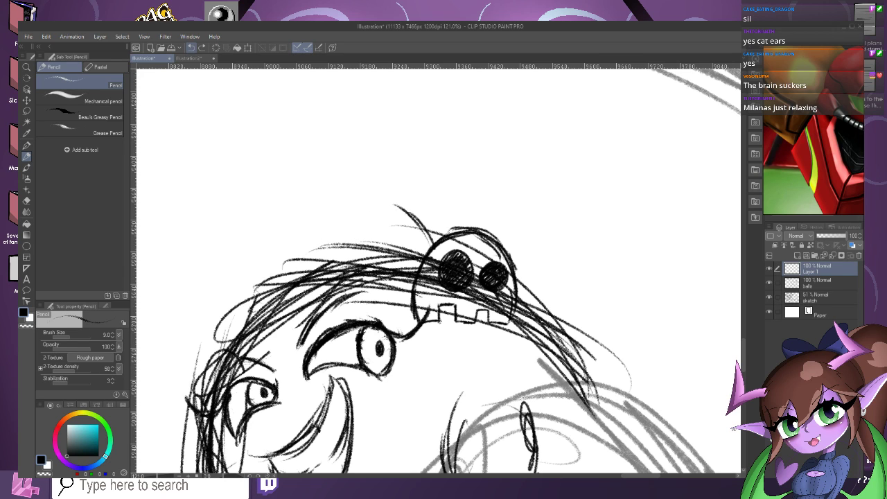
key(ctrl+z)
key(ctrl+z)
mouse_move(421, 300)
mouse_down()
mouse_move(357, 312)
mouse_move(326, 276)
mouse_move(329, 244)
mouse_move(351, 234)
mouse_move(368, 240)
mouse_move(369, 258)
mouse_move(363, 222)
mouse_move(381, 205)
mouse_up()
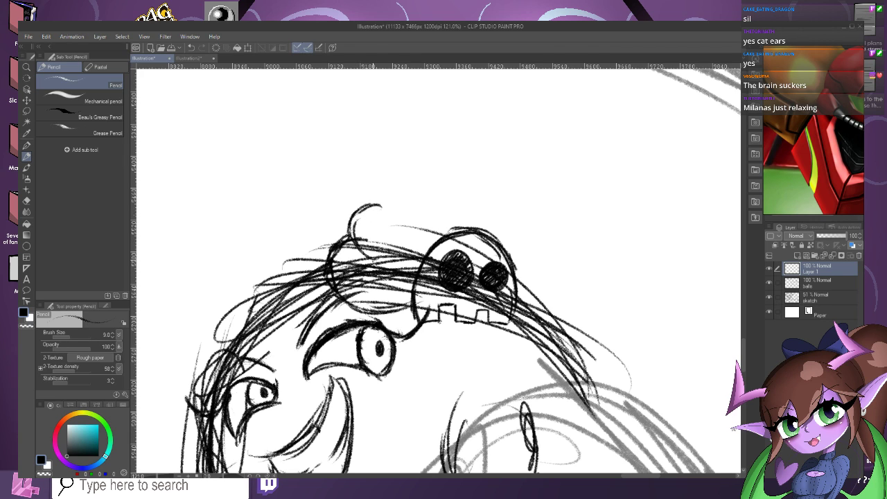
key(ctrl+z)
key(ctrl+z)
key(ctrl+z)
key(ctrl+z)
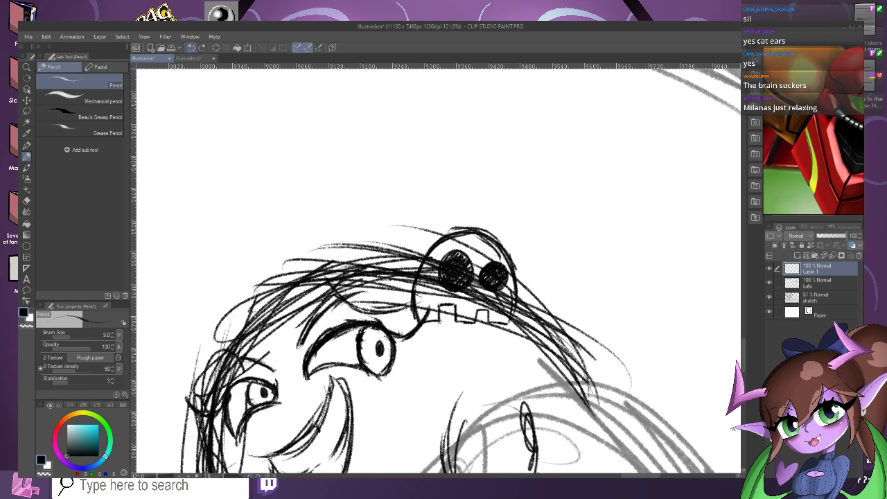
click(191, 47)
Pencil the bow's two long rounded loops extending from the skull's left side, one above the other.
drag(434, 241, 390, 208)
mouse_move(431, 234)
mouse_down()
mouse_move(380, 201)
mouse_move(417, 219)
mouse_up()
drag(374, 196, 330, 216)
mouse_move(329, 216)
mouse_down()
mouse_move(346, 258)
mouse_move(359, 251)
mouse_move(320, 277)
mouse_move(319, 298)
mouse_move(347, 309)
mouse_up()
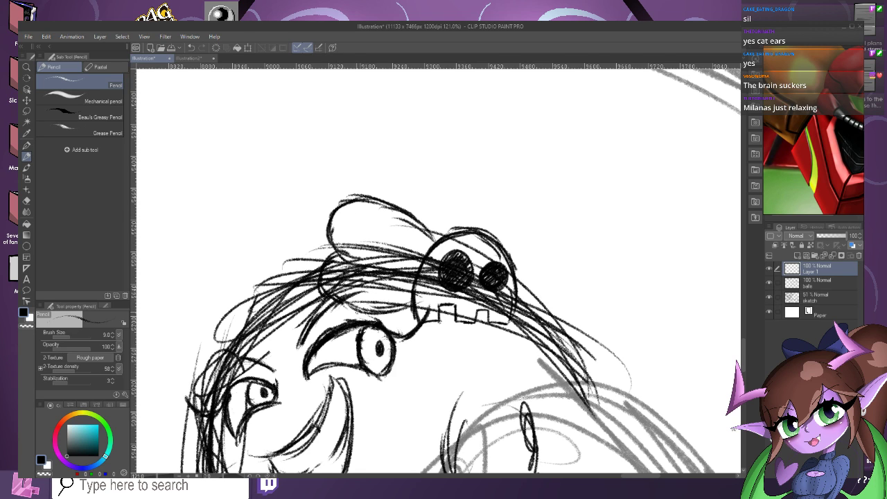
Pencil the bow's two shorter rounded loops on the skull's right side and touch up their outline.
mouse_move(521, 272)
mouse_down()
mouse_move(522, 252)
mouse_move(555, 244)
mouse_move(559, 273)
mouse_move(539, 289)
mouse_move(564, 302)
mouse_move(523, 319)
mouse_move(562, 311)
mouse_move(546, 326)
mouse_up()
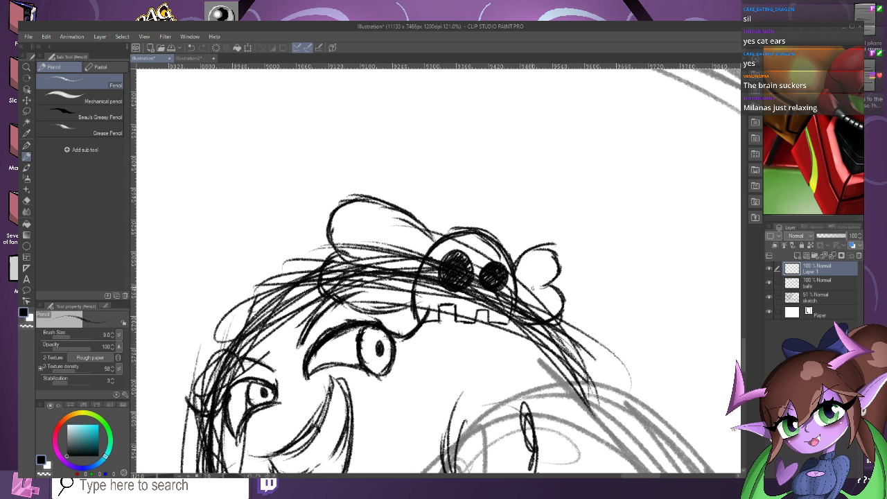
scroll(544, 237, down, 2)
scroll(538, 234, down, 1)
scroll(547, 250, up, 2)
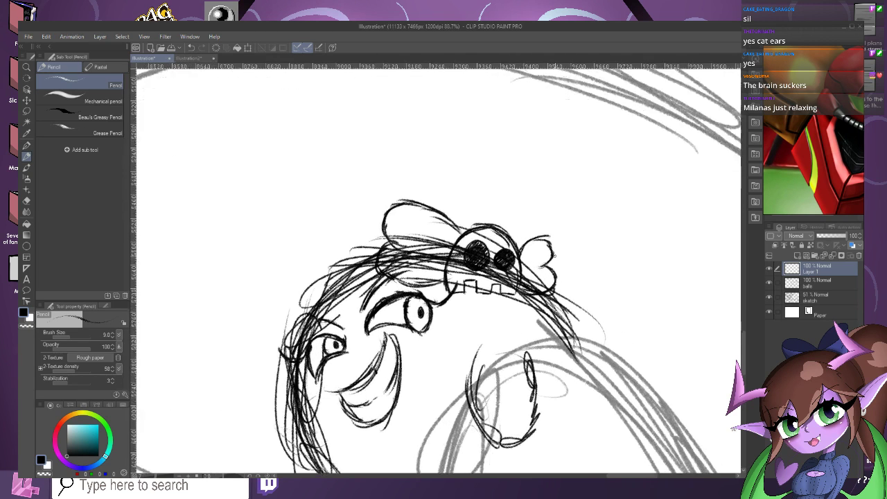
scroll(540, 258, up, 2)
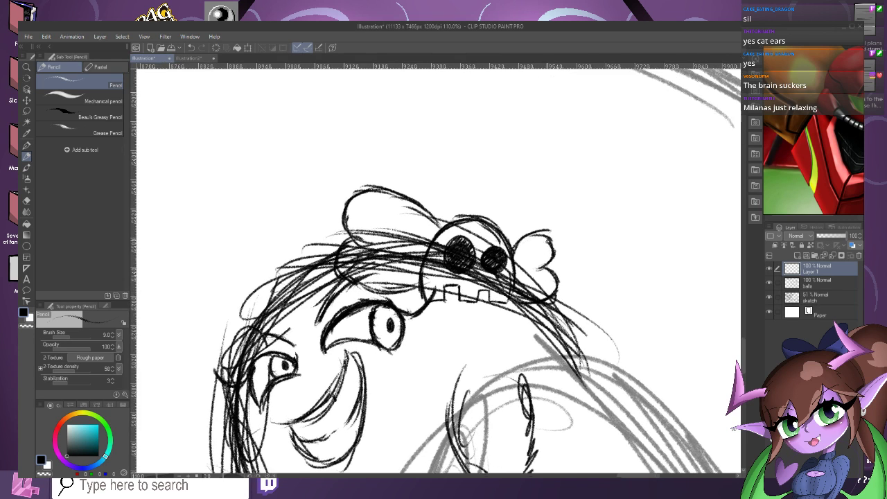
mouse_move(548, 268)
mouse_down()
mouse_move(531, 280)
mouse_move(544, 272)
mouse_up()
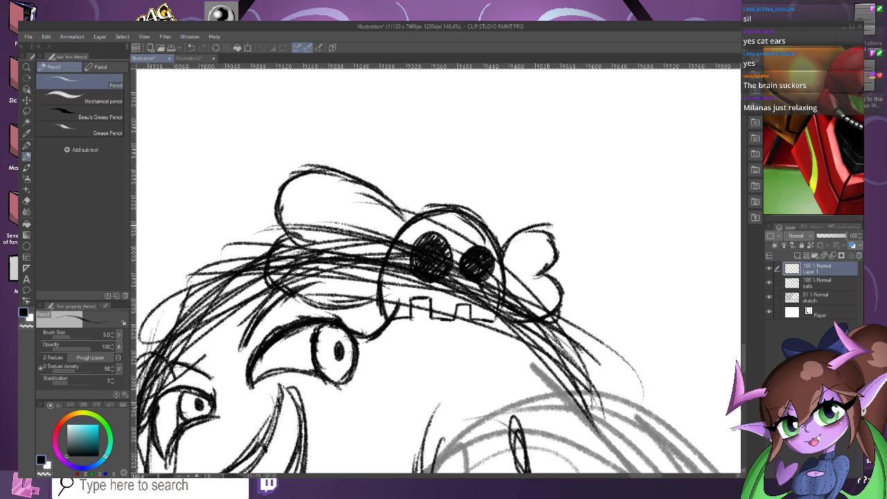
scroll(544, 226, up, 1)
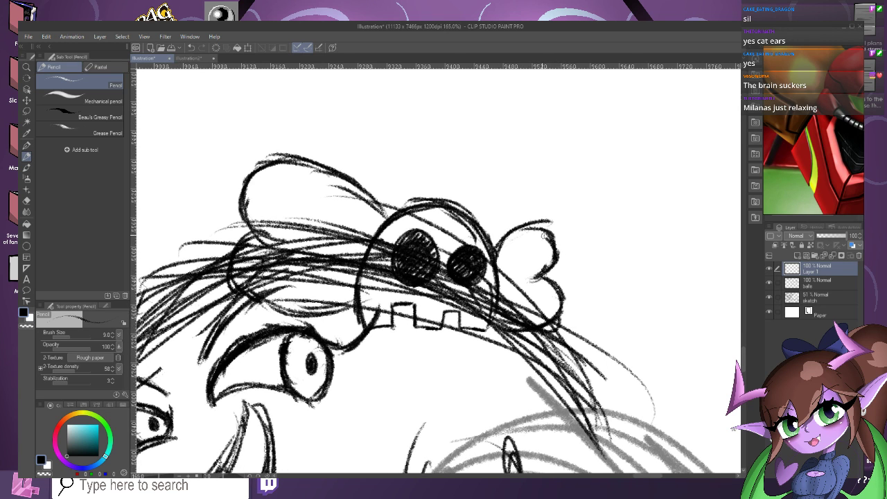
Touch up the bone's outer knob, and shrink, rotate and reposition the skull-and-bone bow on the ball character's head.
mouse_move(552, 222)
mouse_down()
mouse_move(514, 228)
mouse_move(495, 246)
mouse_move(521, 219)
mouse_move(535, 224)
mouse_up()
scroll(535, 226, down, 8)
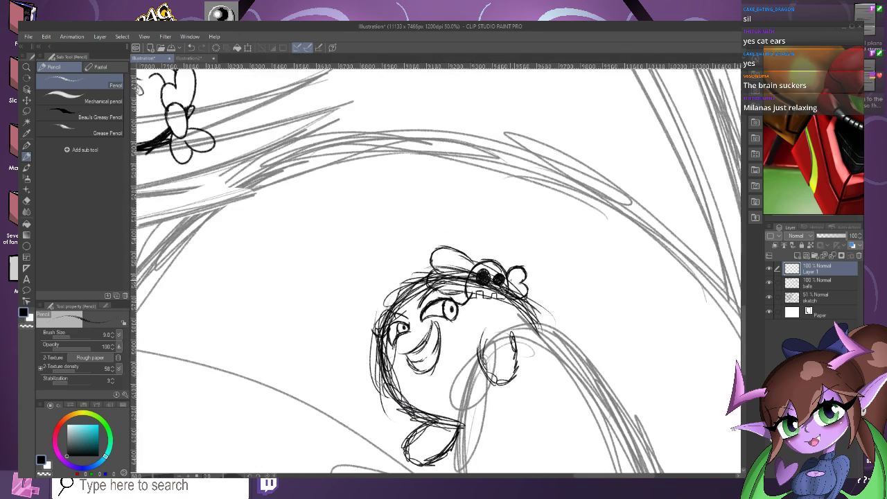
scroll(535, 226, up, 2)
scroll(530, 291, up, 2)
key(ctrl+t)
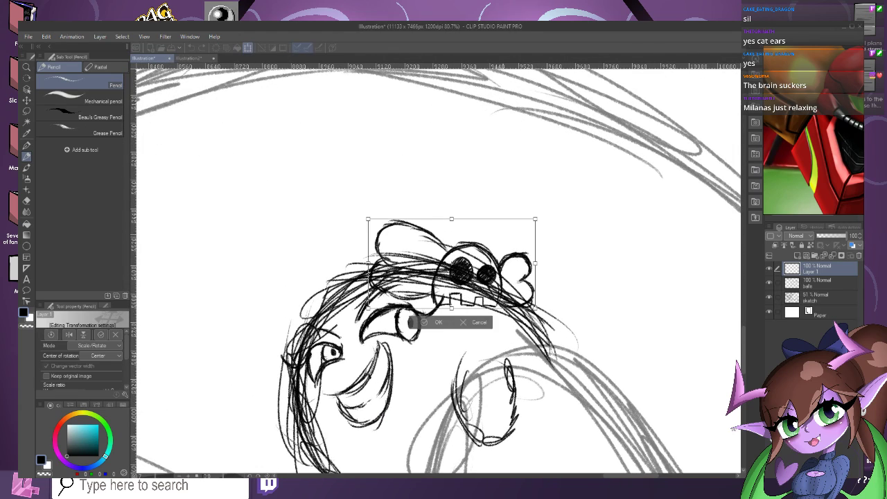
drag(535, 219, 489, 243)
drag(428, 275, 451, 271)
mouse_move(527, 231)
mouse_down()
mouse_move(474, 188)
mouse_move(534, 247)
mouse_up()
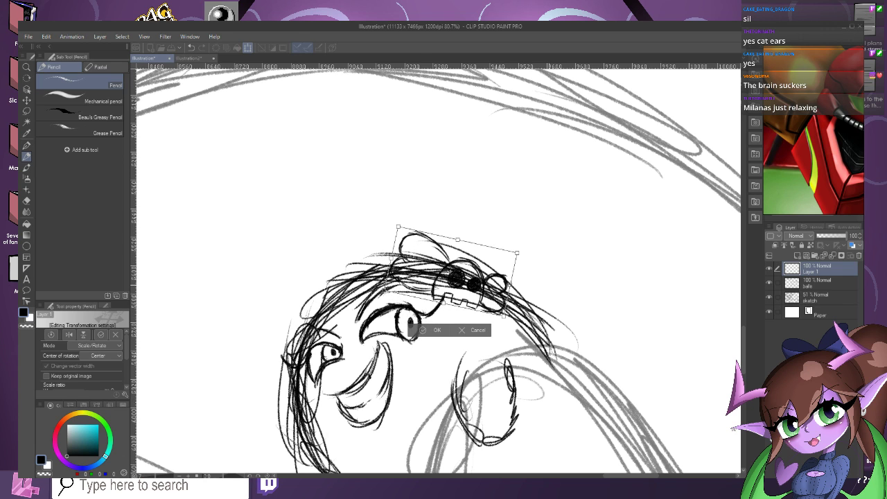
drag(451, 271, 428, 271)
drag(480, 316, 487, 321)
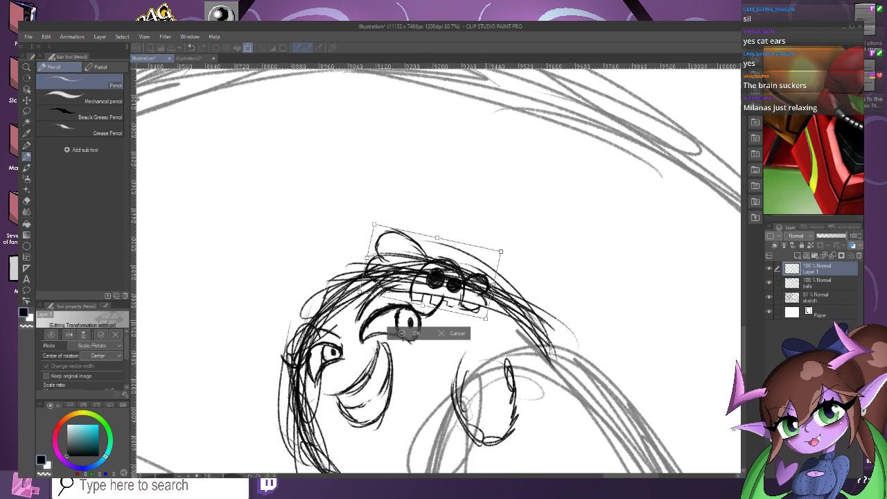
drag(431, 273, 431, 269)
drag(375, 223, 376, 222)
key(Return)
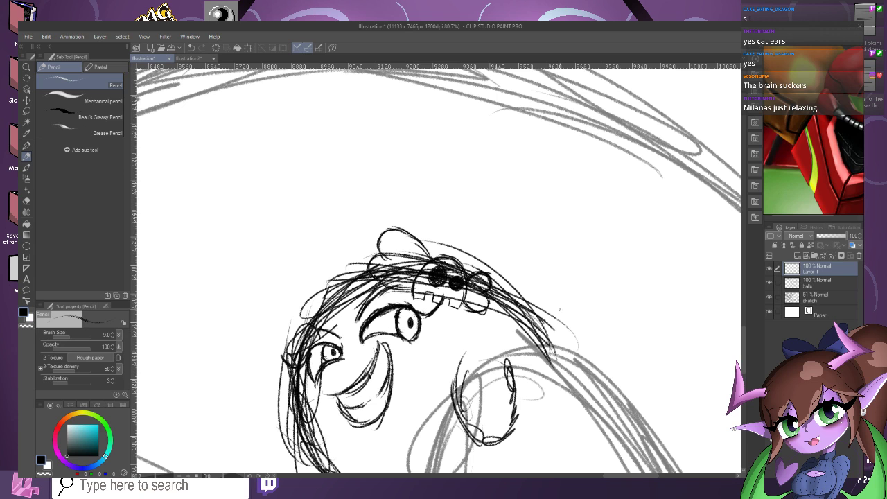
Erase the ball character's hair and outline strokes that run behind the skull and both bone ends, on the layer beneath the bow.
click(819, 283)
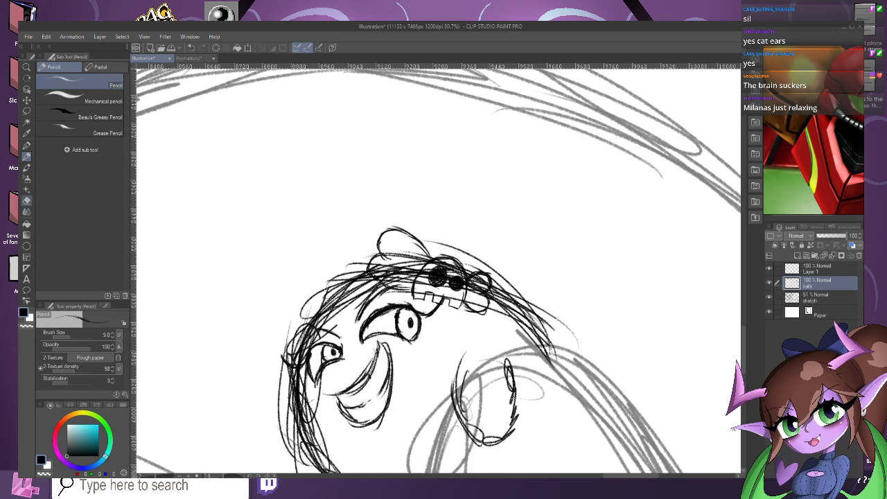
key(e)
key(ctrl+plus)
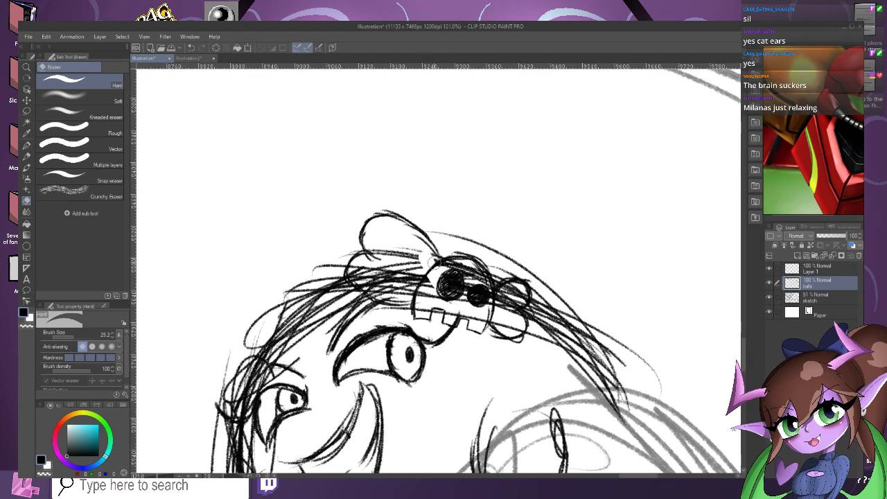
mouse_move(441, 296)
mouse_down()
mouse_move(369, 255)
mouse_move(374, 239)
mouse_move(375, 280)
mouse_move(355, 268)
mouse_move(389, 298)
mouse_move(415, 298)
mouse_move(388, 284)
mouse_up()
mouse_move(453, 258)
mouse_down()
mouse_move(492, 295)
mouse_move(464, 278)
mouse_move(443, 295)
mouse_move(513, 310)
mouse_move(520, 290)
mouse_move(500, 304)
mouse_move(516, 311)
mouse_move(425, 304)
mouse_up()
drag(487, 321, 465, 311)
drag(513, 330, 484, 315)
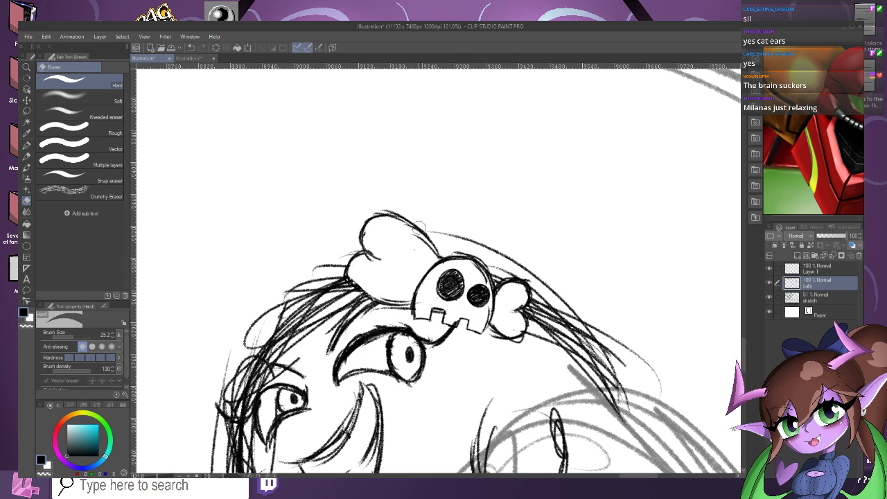
Merge Layer 1 with the skull-and-bone bow into the ball characters' layer below it.
scroll(380, 225, down, 6)
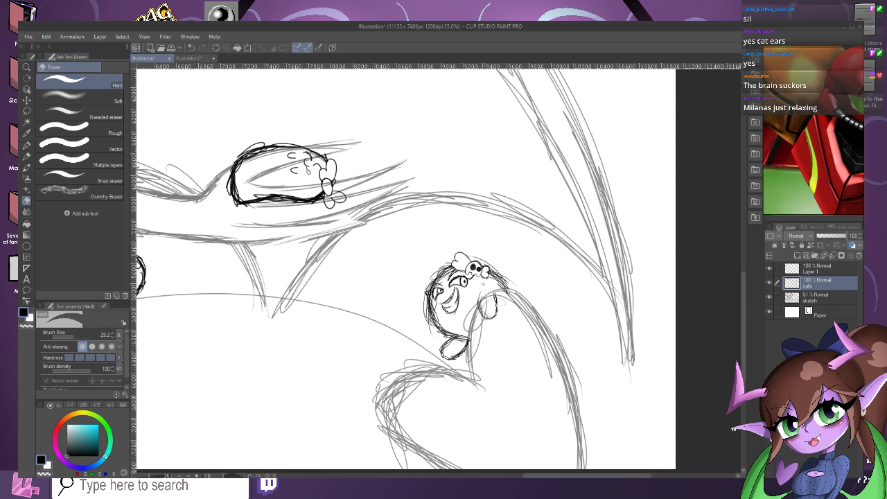
scroll(476, 276, up, 3)
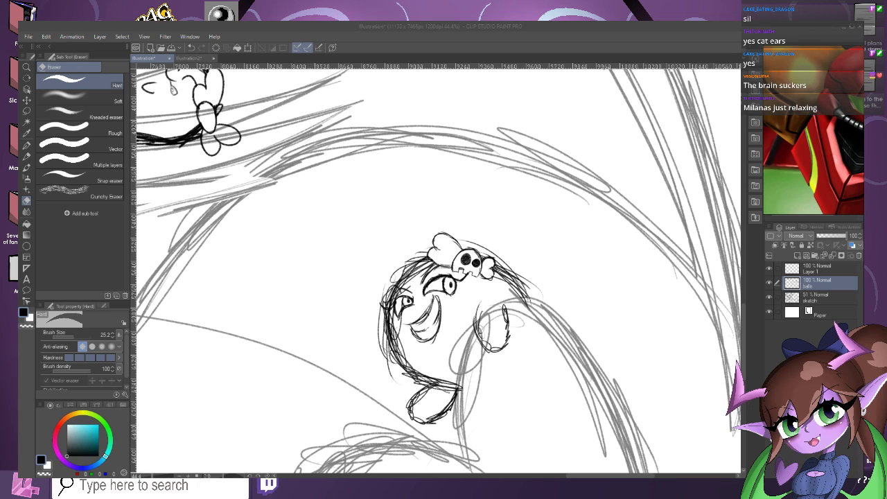
scroll(491, 140, down, 5)
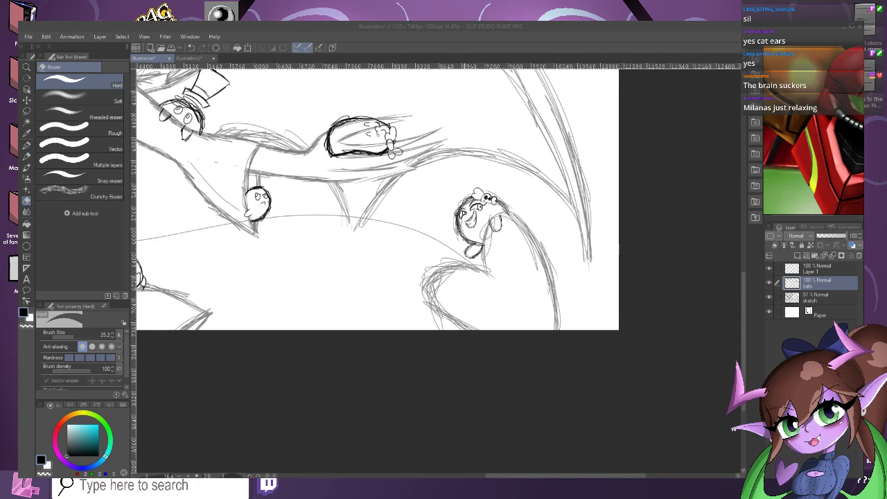
scroll(499, 184, up, 2)
click(819, 269)
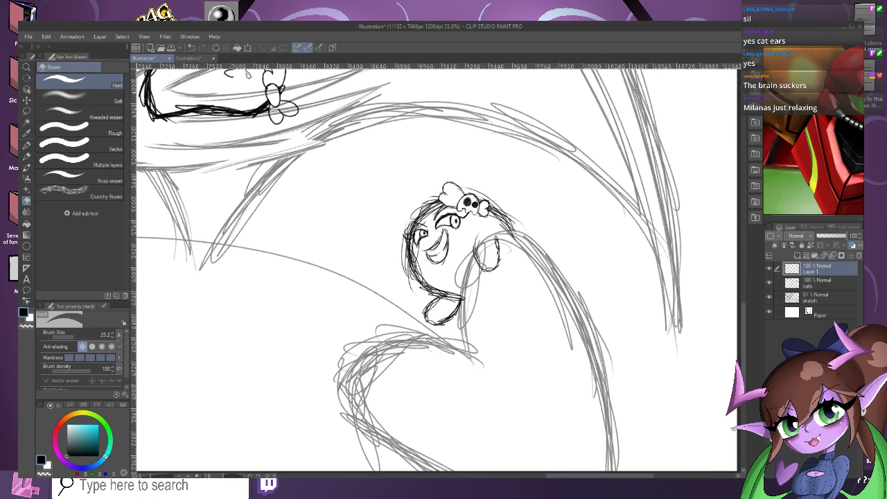
click(833, 255)
scroll(560, 181, up, 2)
click(26, 111)
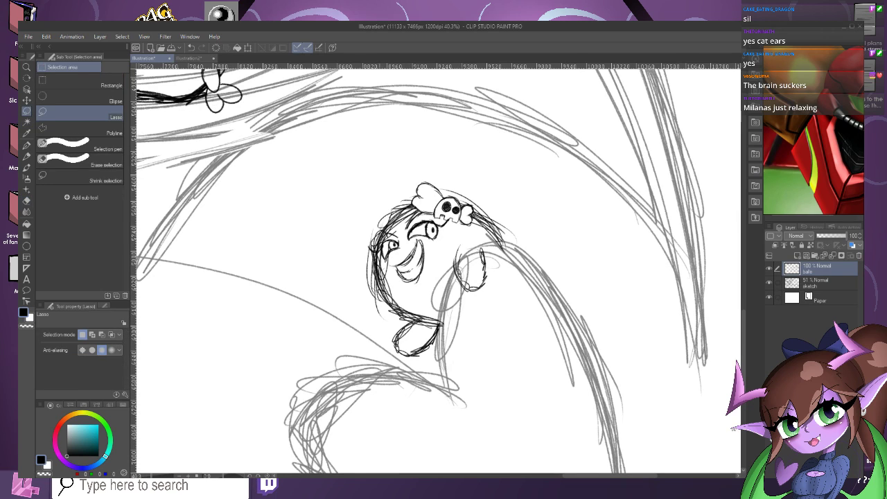
mouse_move(376, 175)
mouse_down()
mouse_move(627, 388)
mouse_move(528, 144)
mouse_up()
click(503, 466)
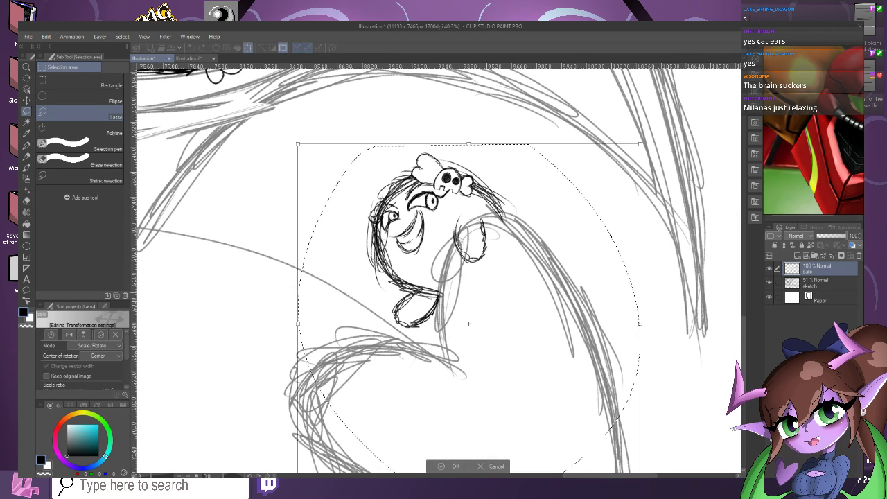
scroll(497, 345, down, 5)
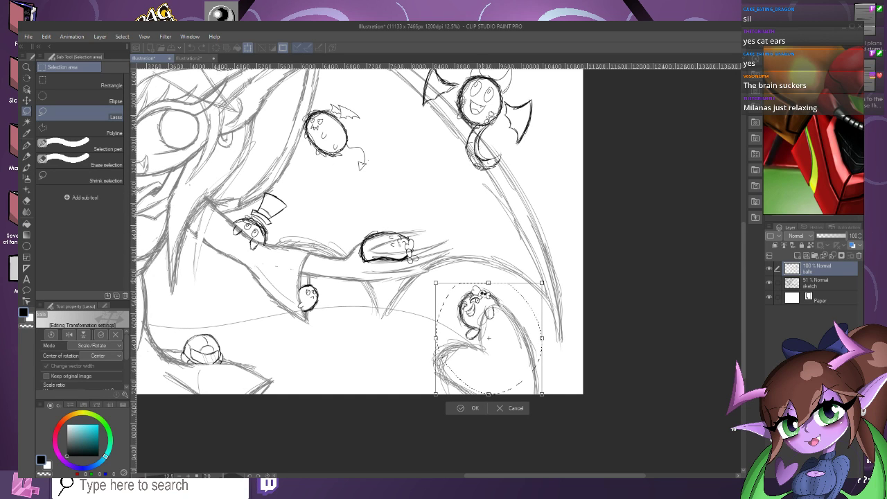
click(462, 408)
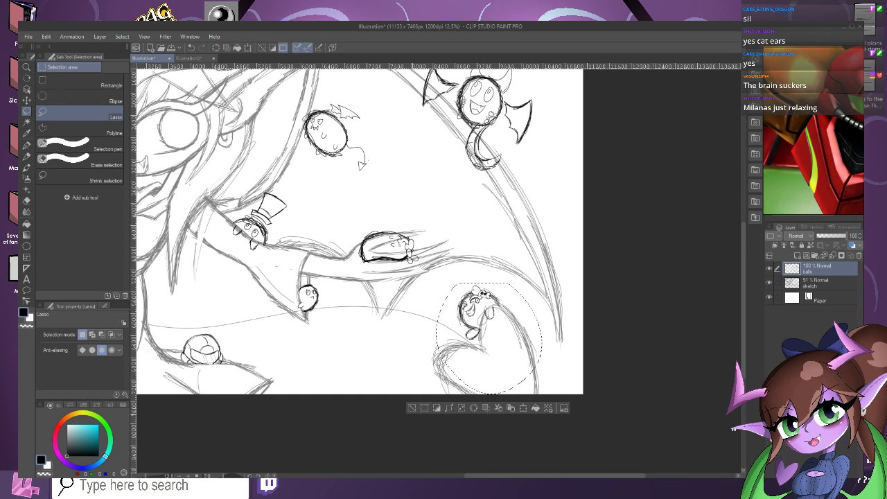
key(ctrl+d)
Review the whole illustration to judge how the small ball characters are distributed around the main figure.
key(ctrl+minus)
key(ctrl+minus)
key(ctrl+plus)
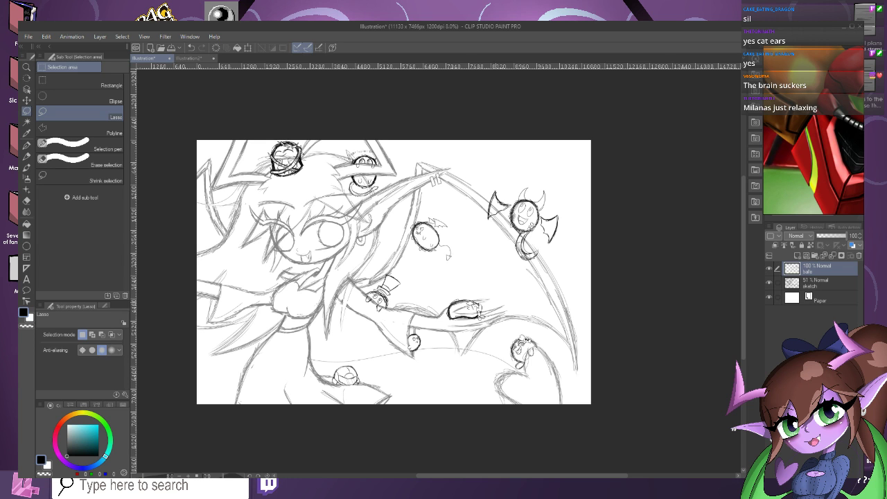
scroll(370, 216, up, 1)
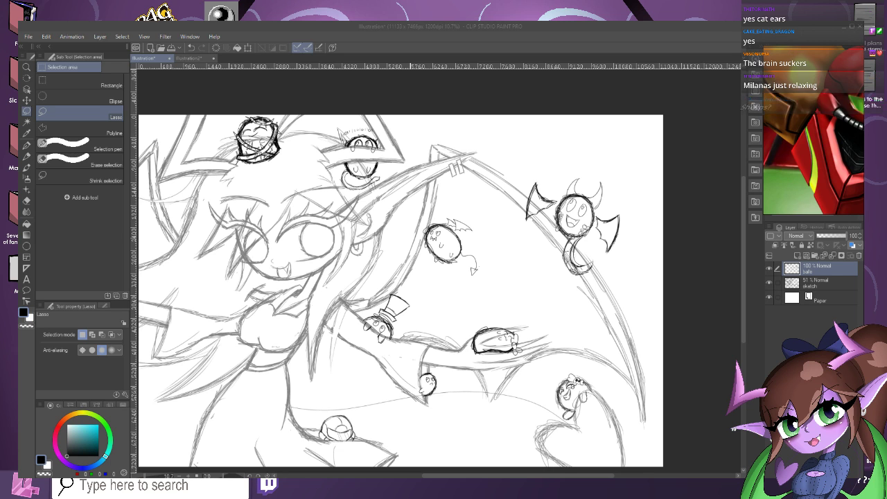
scroll(393, 260, down, 1)
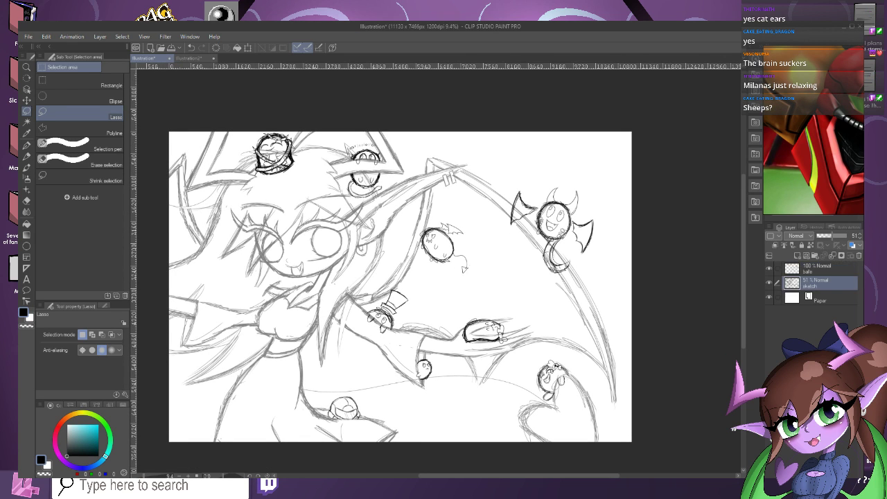
scroll(485, 370, up, 3)
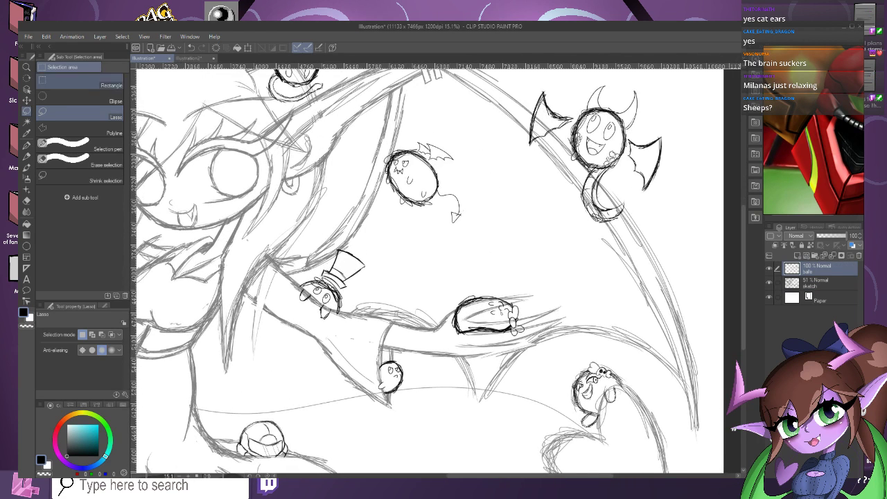
Pencil the rounded outline of another blob character draped over the main figure's outstretched arm beside the sleeve cuff, with a wavy underside.
click(26, 156)
scroll(436, 415, down, 1)
scroll(436, 416, down, 1)
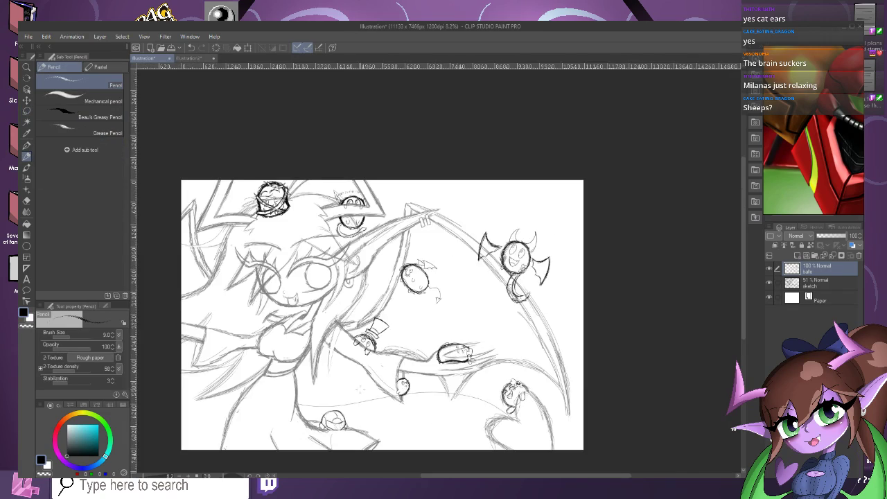
scroll(297, 392, up, 4)
scroll(297, 392, up, 1)
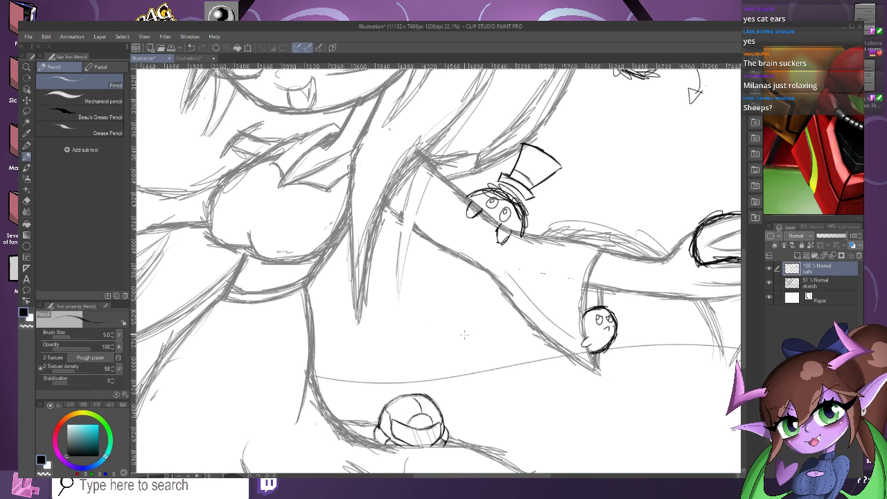
scroll(421, 378, down, 8)
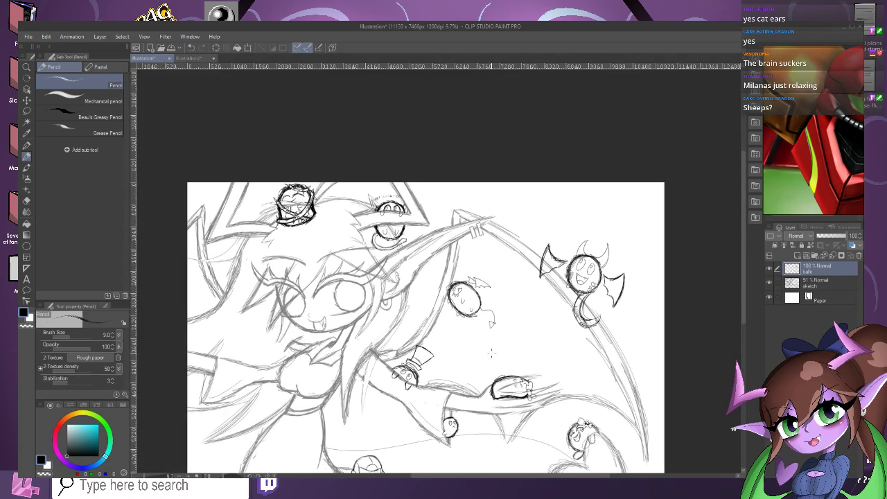
scroll(490, 344, down, 1)
scroll(416, 333, up, 5)
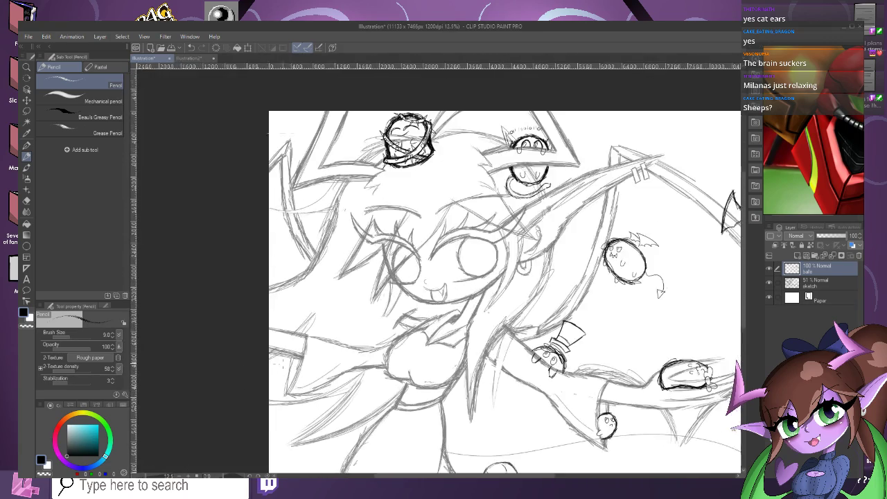
scroll(357, 330, up, 2)
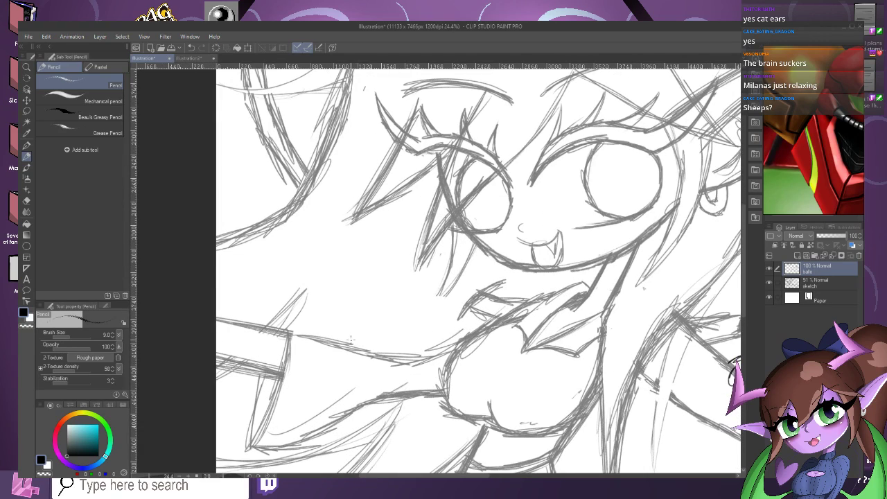
scroll(360, 344, up, 1)
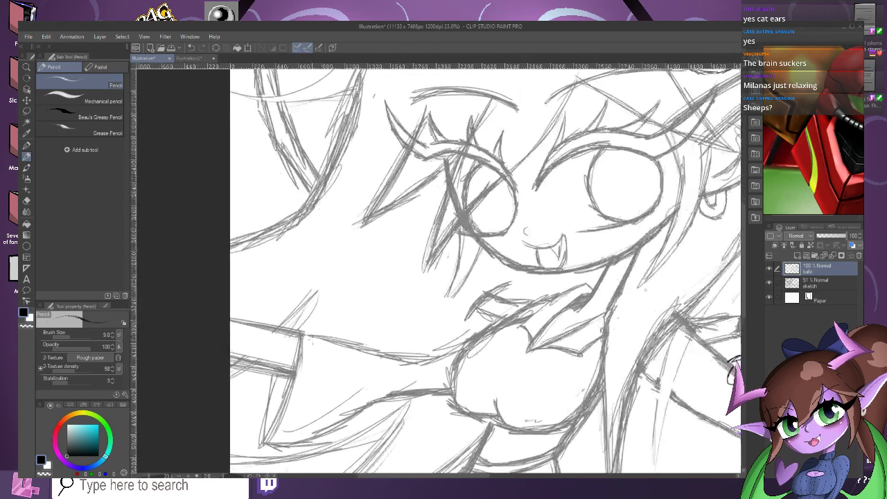
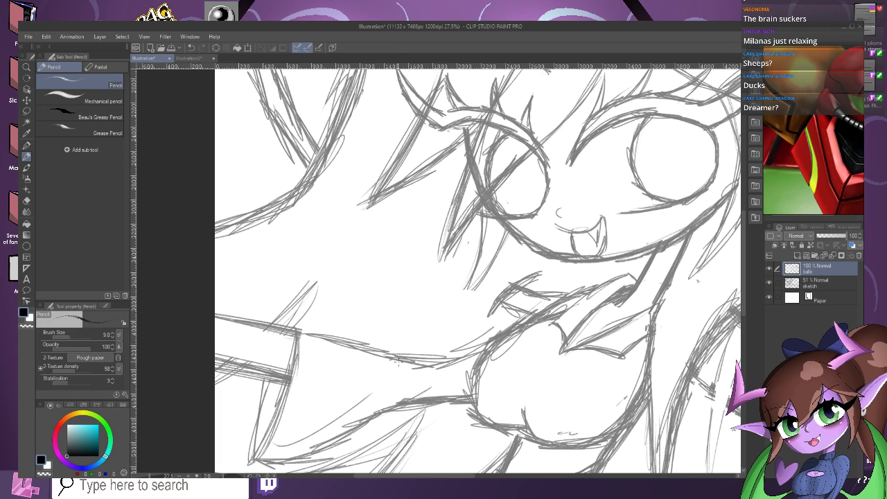
mouse_move(374, 354)
mouse_down()
mouse_move(409, 368)
mouse_move(377, 356)
mouse_move(406, 368)
mouse_move(340, 369)
mouse_move(328, 348)
mouse_move(298, 348)
mouse_move(267, 324)
mouse_move(266, 310)
mouse_move(370, 311)
mouse_move(448, 357)
mouse_move(444, 376)
mouse_move(410, 370)
mouse_move(454, 374)
mouse_move(448, 379)
mouse_move(443, 348)
mouse_move(447, 363)
mouse_move(369, 309)
mouse_up()
scroll(309, 313, up, 1)
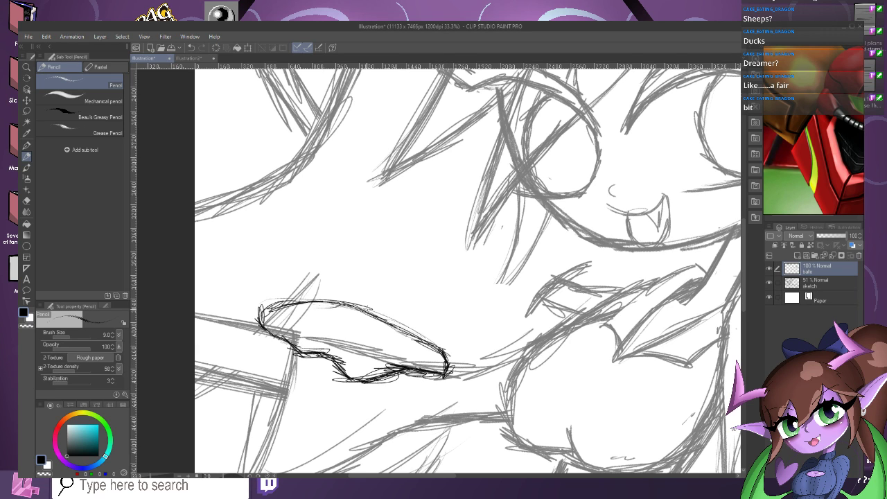
mouse_move(413, 337)
mouse_down()
mouse_move(312, 301)
mouse_move(260, 325)
mouse_move(298, 349)
mouse_up()
mouse_move(396, 374)
mouse_down()
mouse_move(351, 375)
mouse_move(291, 345)
mouse_up()
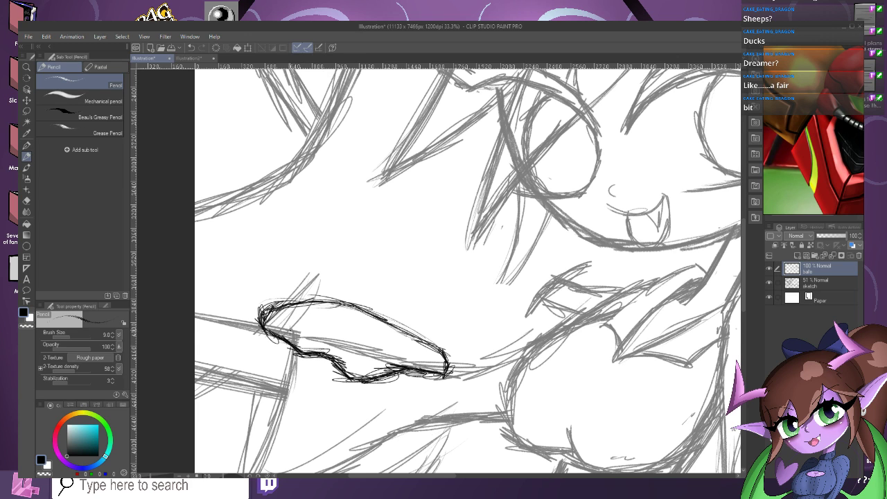
Lasso the draped blob's outline, shift it slightly down and toward the sleeve cuff, deselect it, and switch back to the Pencil.
scroll(312, 285, down, 1)
scroll(319, 309, up, 2)
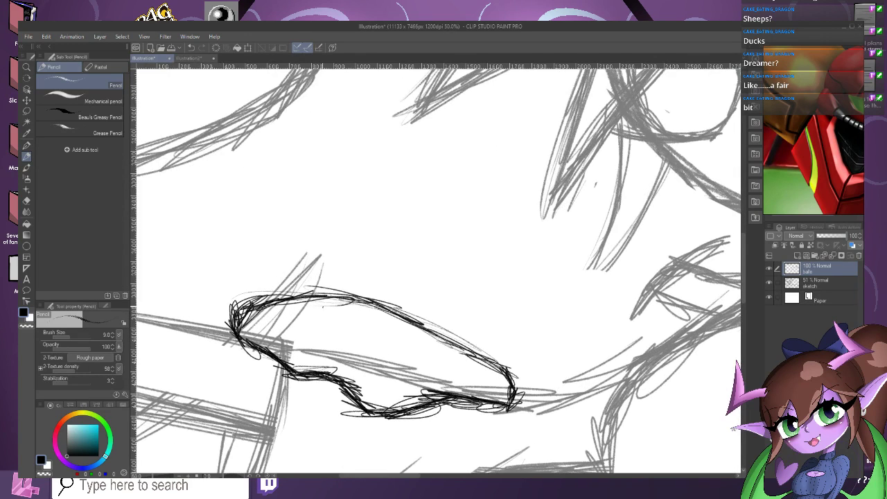
scroll(326, 318, up, 1)
scroll(513, 426, down, 1)
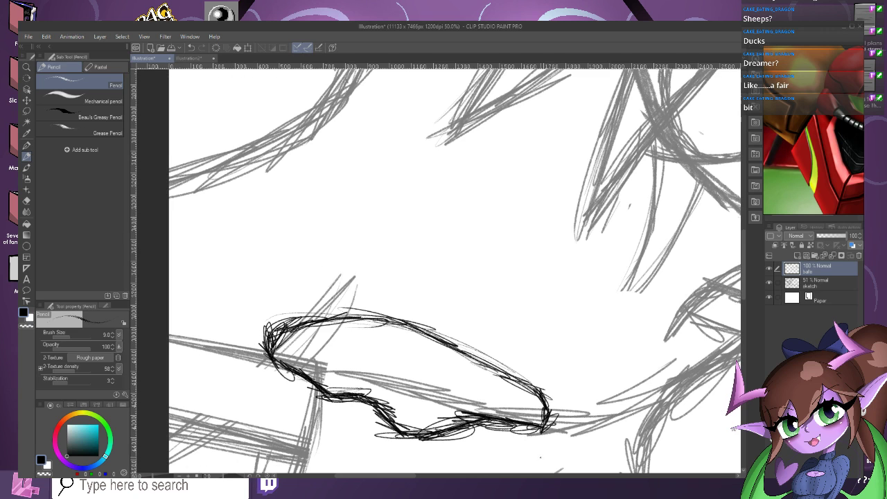
scroll(541, 409, down, 1)
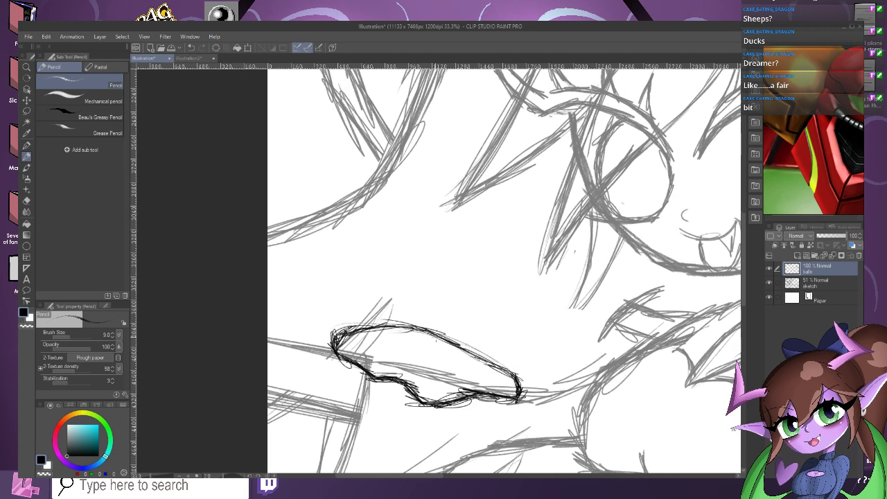
scroll(381, 326, up, 1)
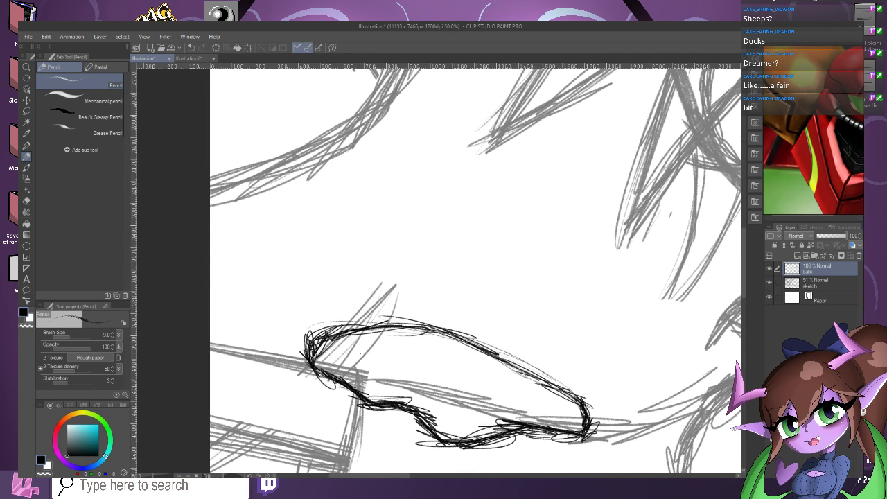
scroll(371, 341, down, 1)
key(m)
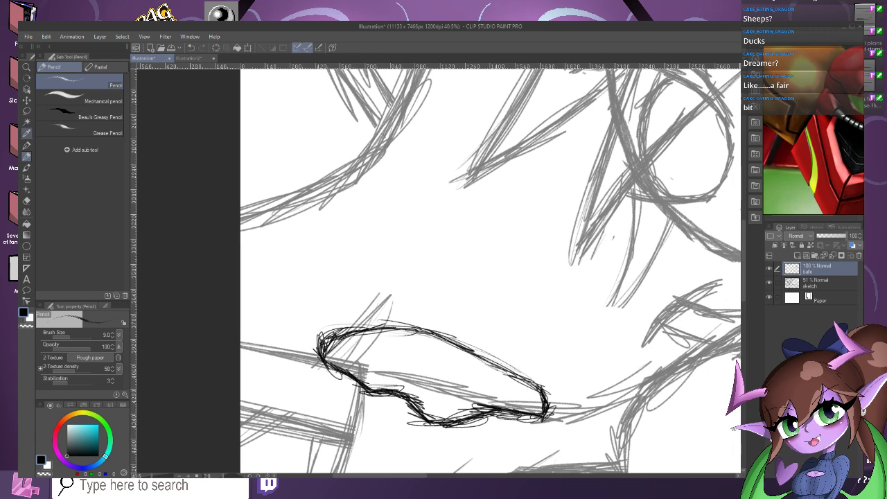
mouse_move(283, 278)
mouse_down()
mouse_move(485, 470)
mouse_move(375, 156)
mouse_up()
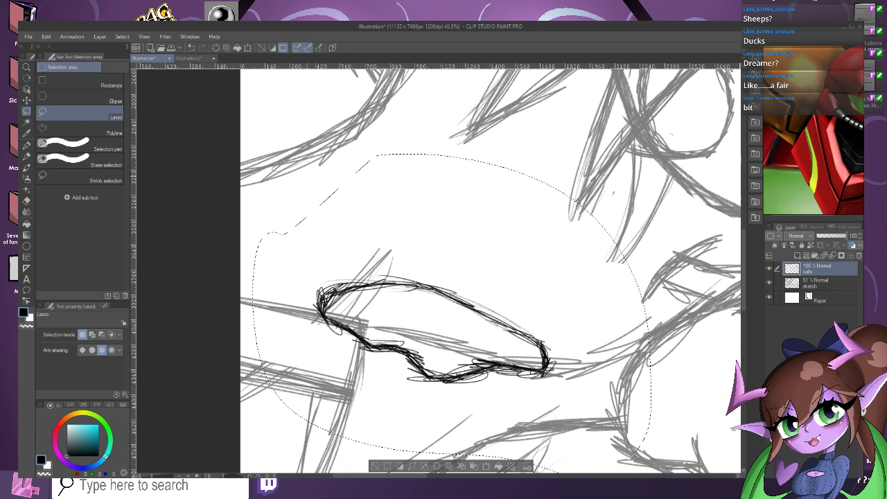
click(486, 466)
drag(443, 312, 435, 322)
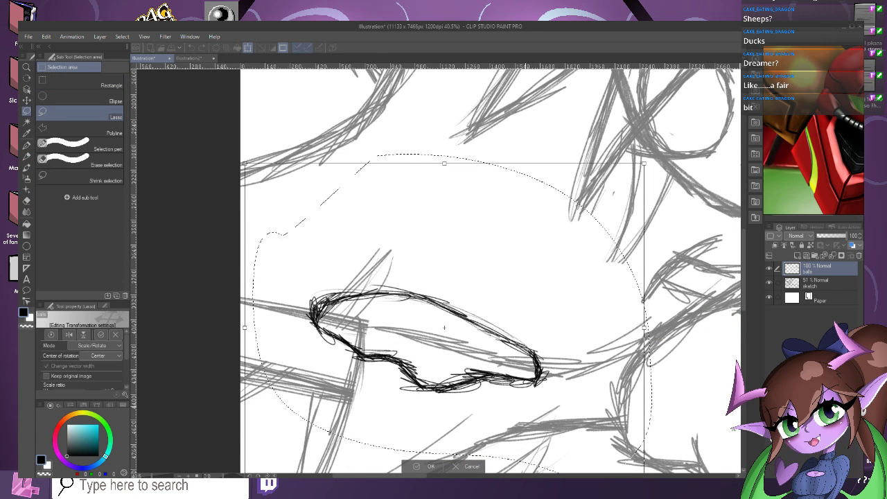
click(428, 466)
key(ctrl+d)
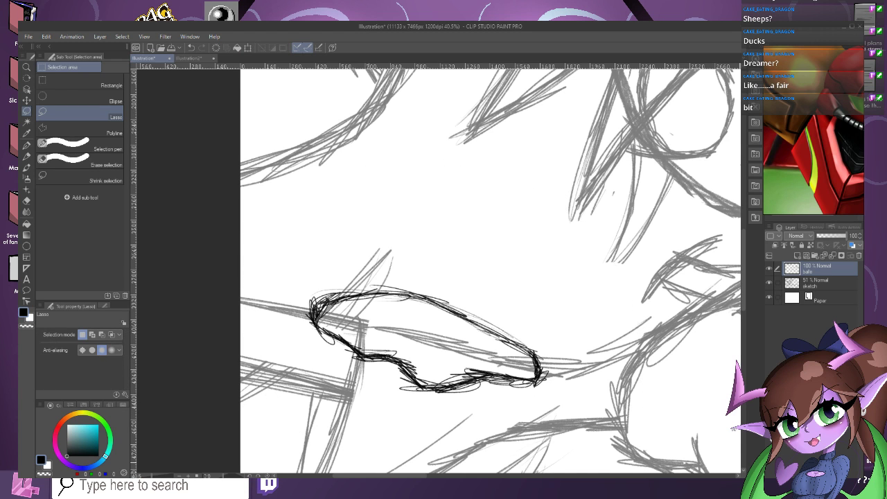
scroll(430, 346, up, 2)
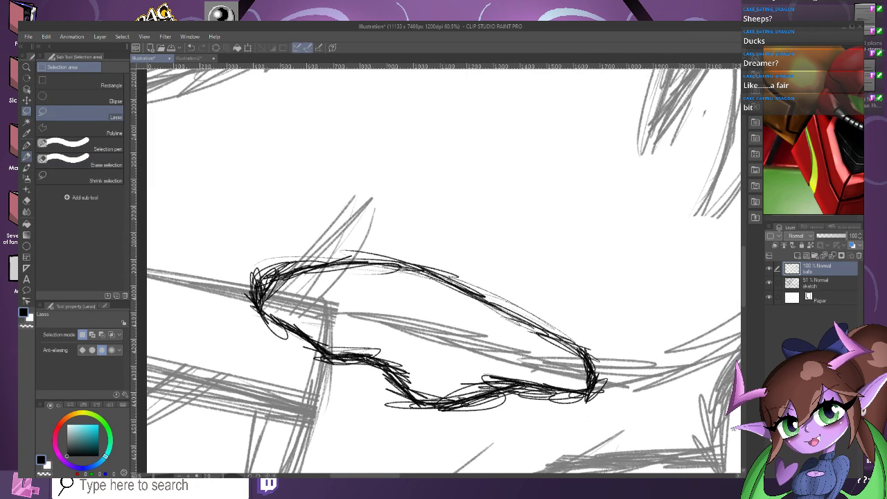
click(27, 157)
scroll(298, 284, up, 1)
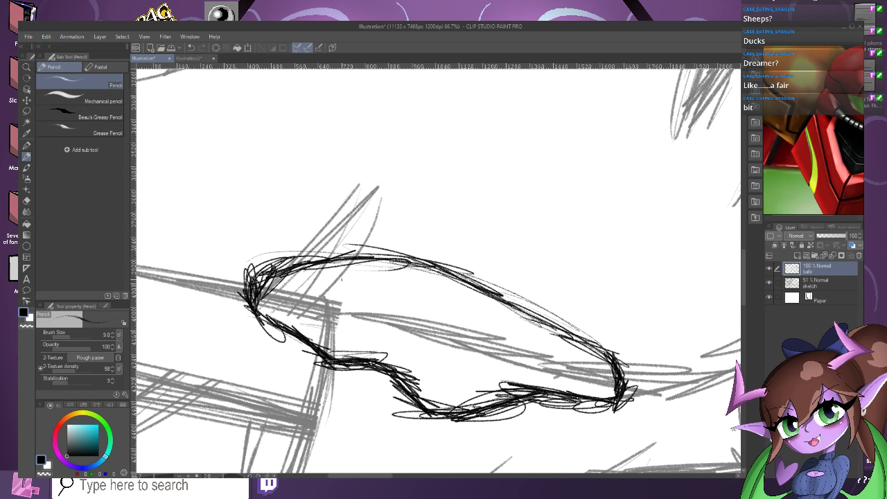
drag(336, 278, 334, 280)
scroll(335, 283, up, 2)
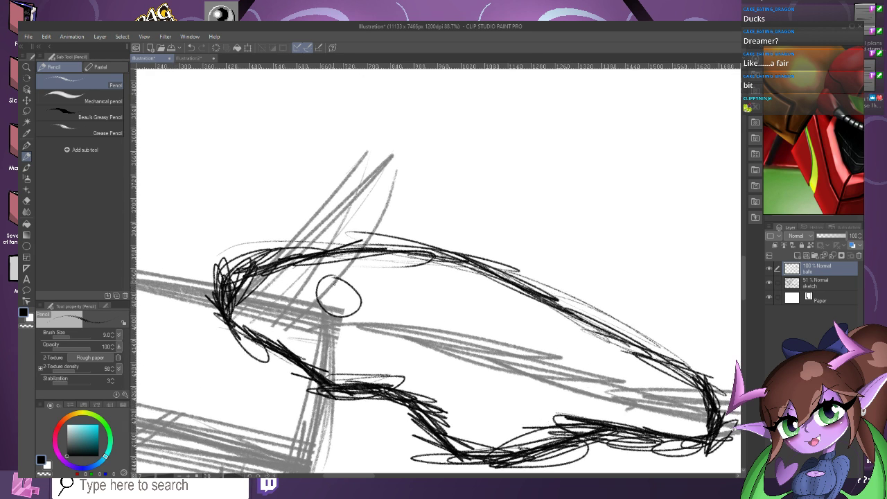
drag(340, 279, 358, 304)
mouse_move(374, 258)
mouse_down()
mouse_move(362, 286)
mouse_move(378, 274)
mouse_move(378, 284)
mouse_up()
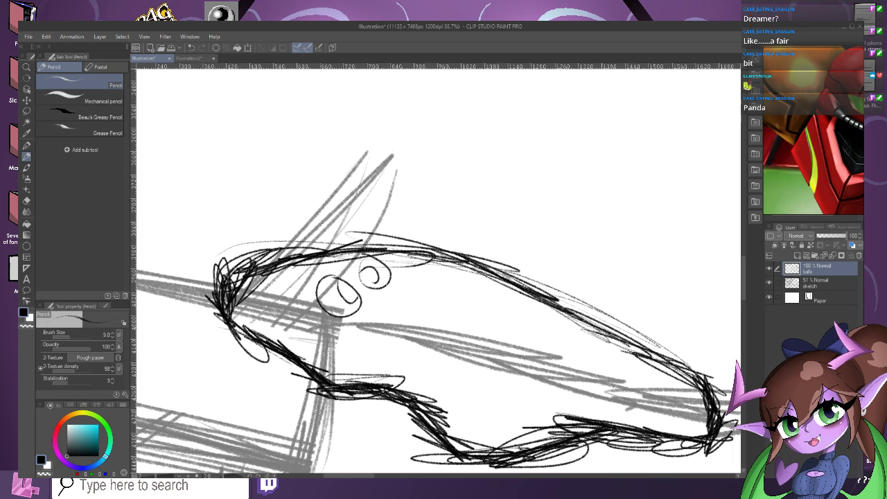
key(ctrl+z)
key(ctrl+z)
key(ctrl+z)
key(ctrl+z)
key(ctrl+z)
Pencil two rounded eyes with small circular pupils near the blob's cuff-side end, the far eye cut off by the upper outline.
scroll(267, 285, up, 1)
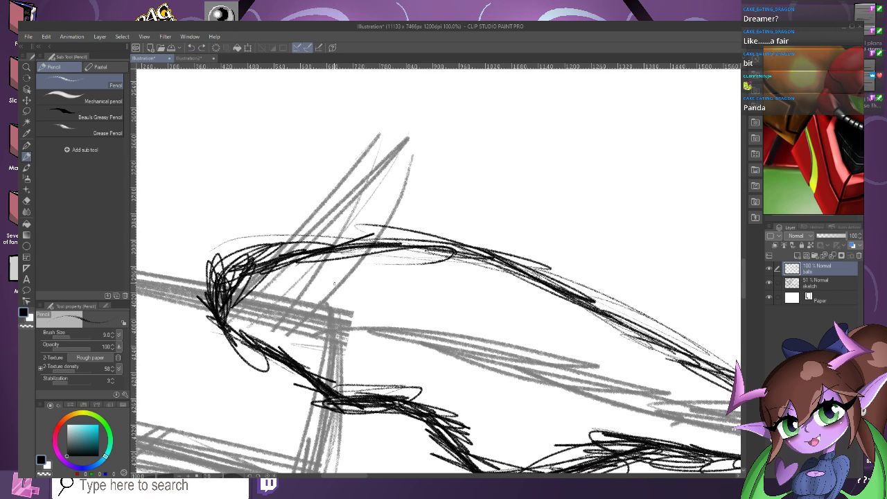
mouse_move(330, 277)
mouse_down()
mouse_move(314, 297)
mouse_move(315, 316)
mouse_move(340, 338)
mouse_move(356, 325)
mouse_move(362, 298)
mouse_move(326, 270)
mouse_move(310, 291)
mouse_move(318, 320)
mouse_move(343, 331)
mouse_move(362, 298)
mouse_move(342, 273)
mouse_move(321, 280)
mouse_up()
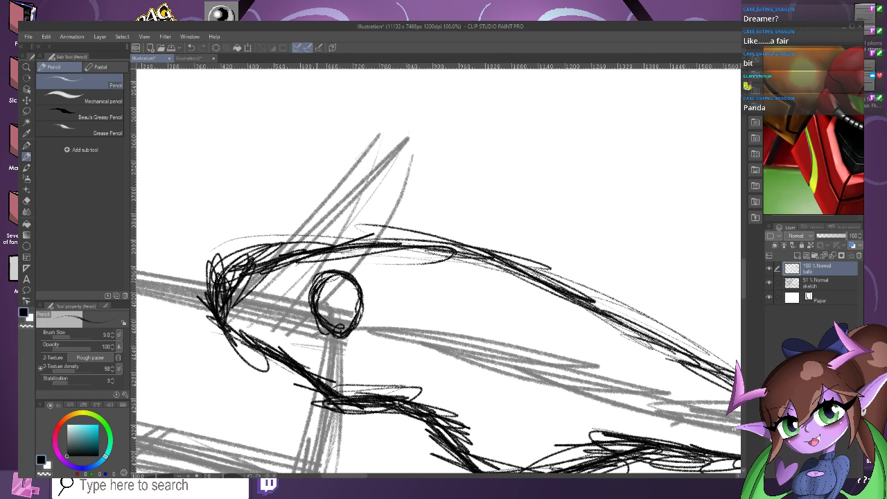
mouse_move(365, 262)
mouse_down()
mouse_move(385, 278)
mouse_move(376, 269)
mouse_move(409, 276)
mouse_move(417, 256)
mouse_move(413, 248)
mouse_move(381, 280)
mouse_move(366, 262)
mouse_move(385, 246)
mouse_move(367, 257)
mouse_up()
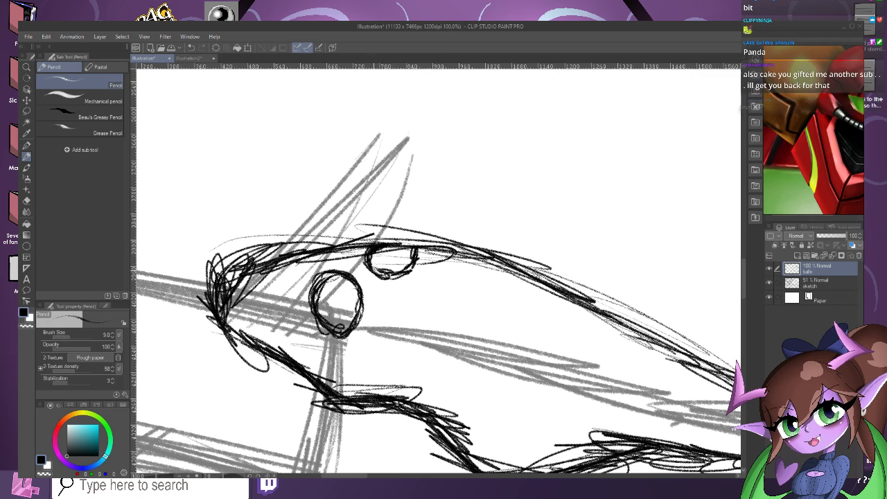
drag(340, 286, 354, 305)
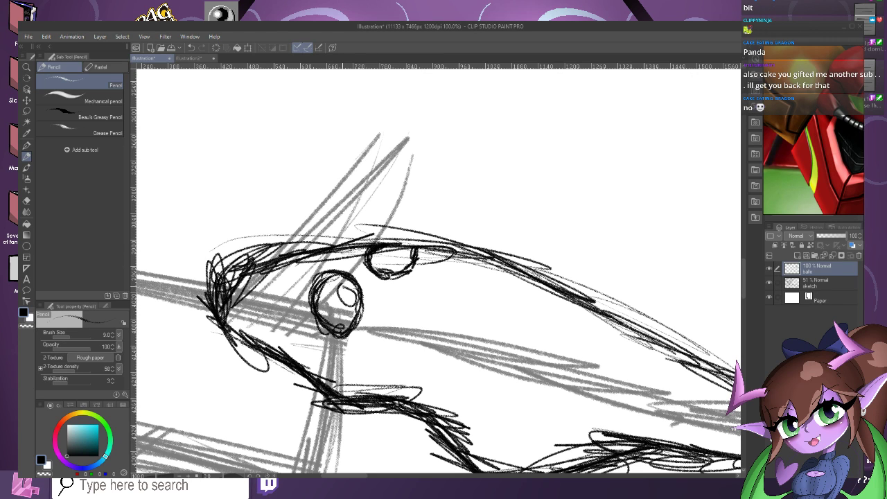
key(ctrl+z)
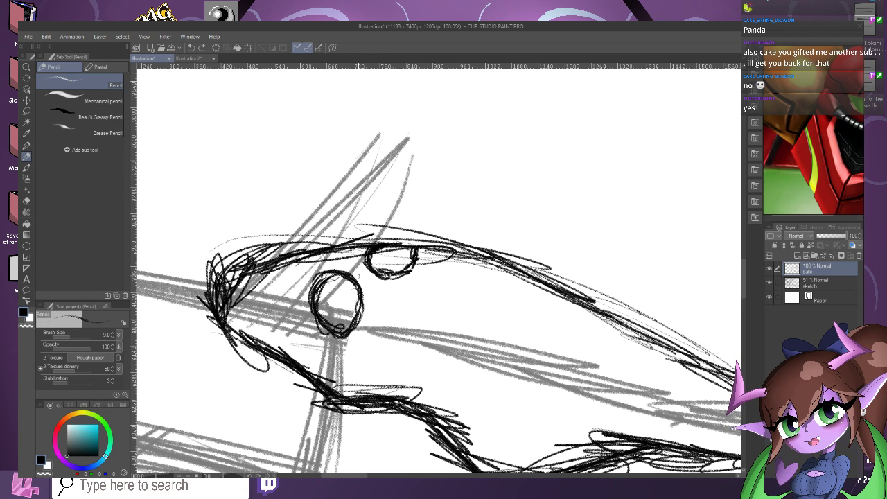
scroll(347, 292, up, 1)
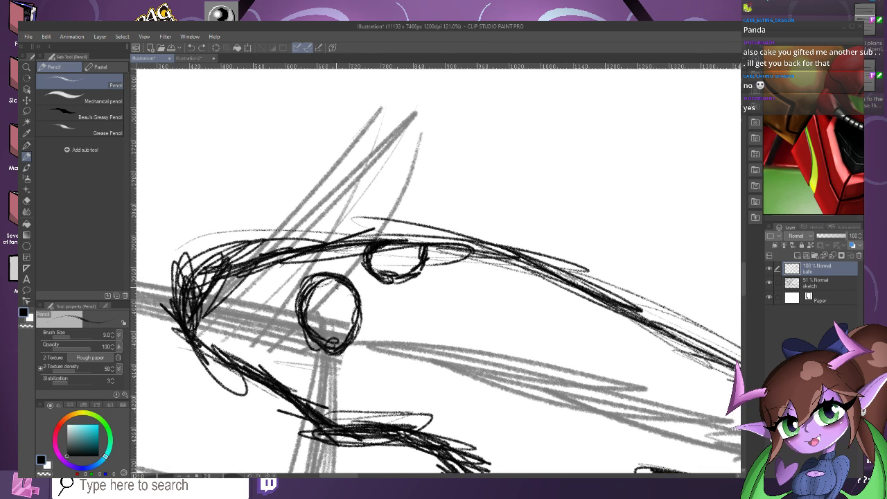
mouse_move(331, 283)
mouse_down()
mouse_move(326, 303)
mouse_move(344, 317)
mouse_move(354, 312)
mouse_move(326, 286)
mouse_up()
mouse_move(370, 258)
mouse_down()
mouse_move(387, 252)
mouse_move(396, 274)
mouse_up()
scroll(369, 277, down, 3)
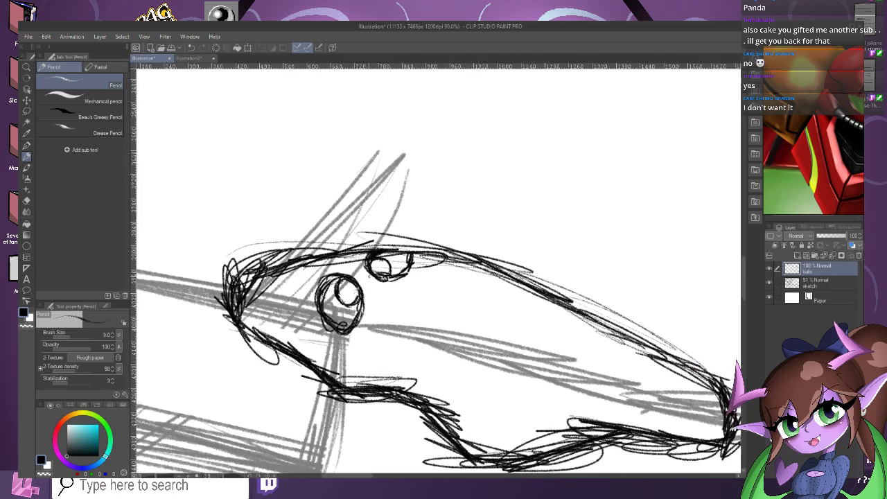
scroll(377, 292, down, 1)
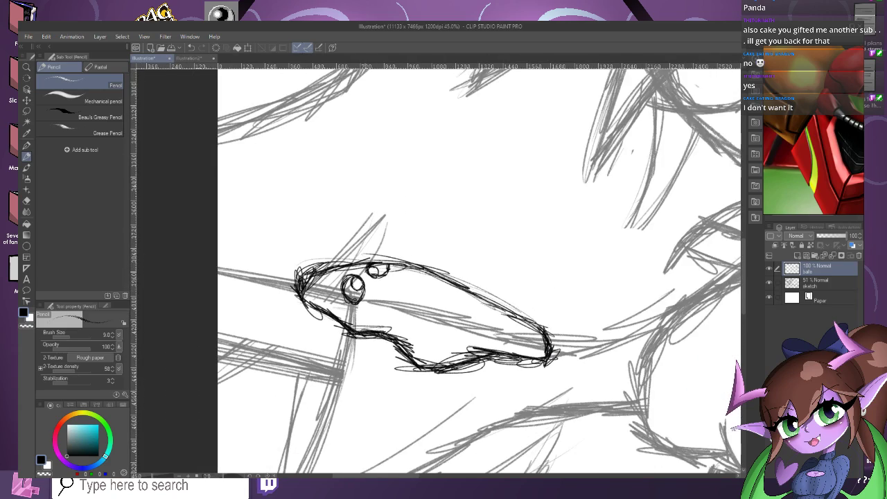
Draw a short curved mouth stroke just below the draped blob's far eye.
scroll(377, 293, up, 4)
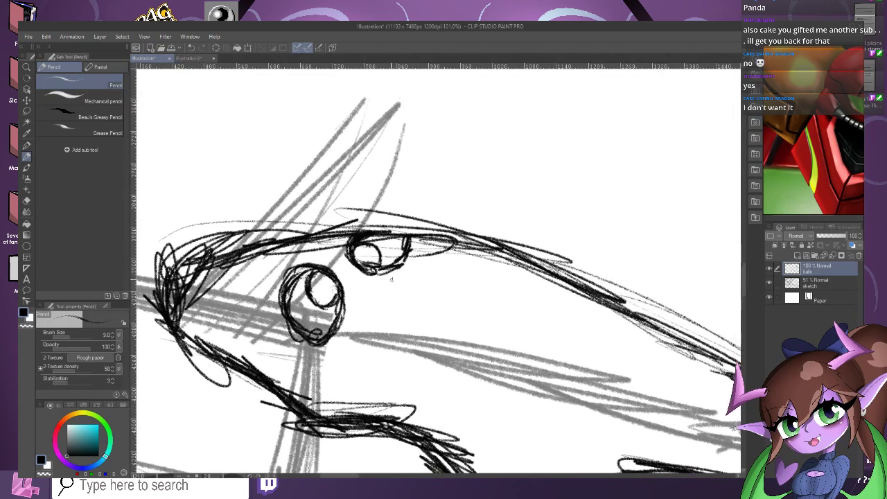
drag(395, 280, 372, 308)
key(ctrl+z)
drag(394, 279, 365, 313)
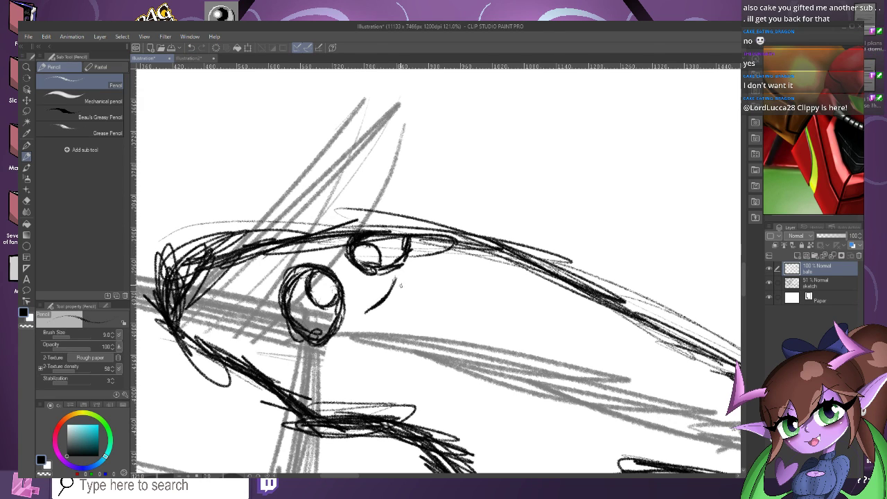
scroll(399, 289, up, 1)
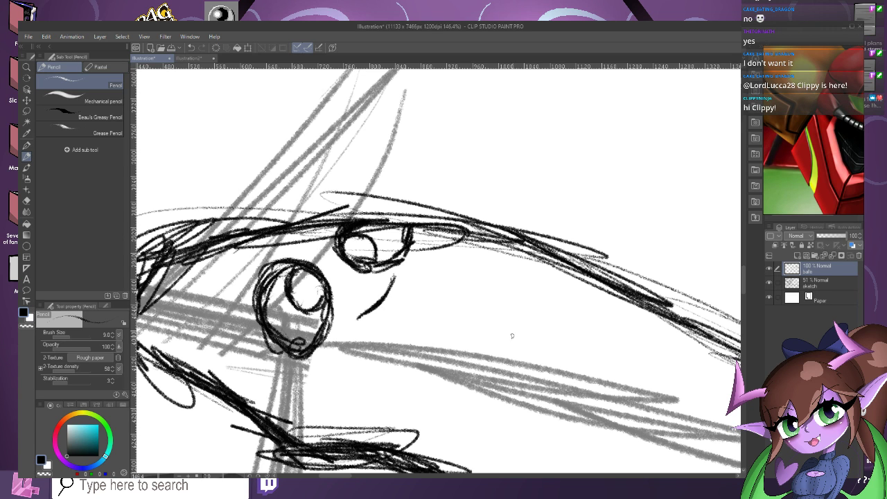
Examine the other small ball characters across the illustration to compare their sizes and faces with the draped blob.
scroll(512, 336, down, 6)
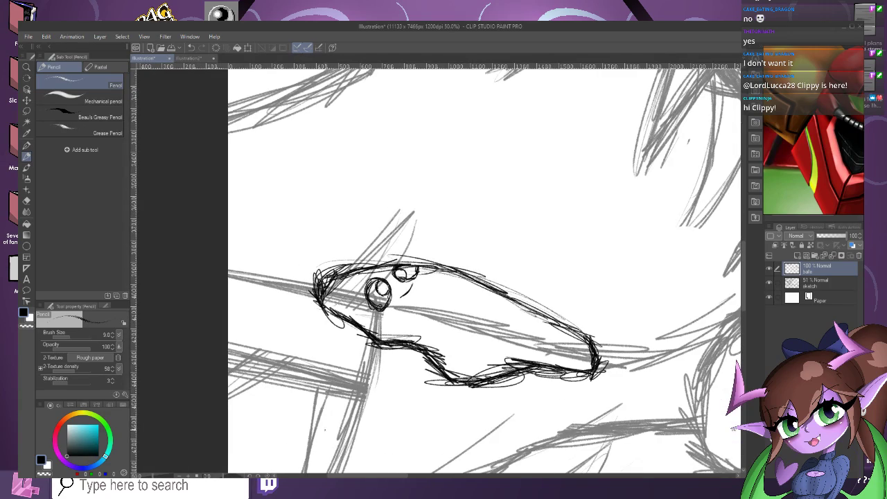
drag(361, 475, 498, 475)
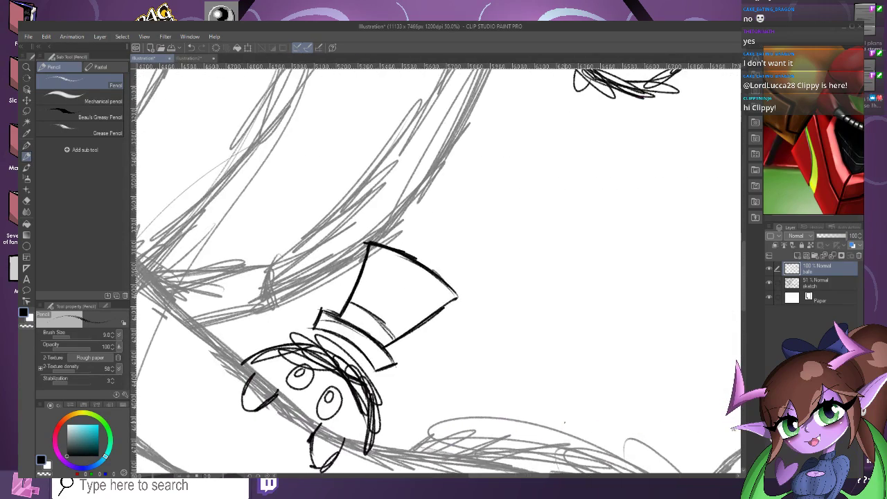
scroll(594, 273, down, 1)
scroll(438, 269, right, 10)
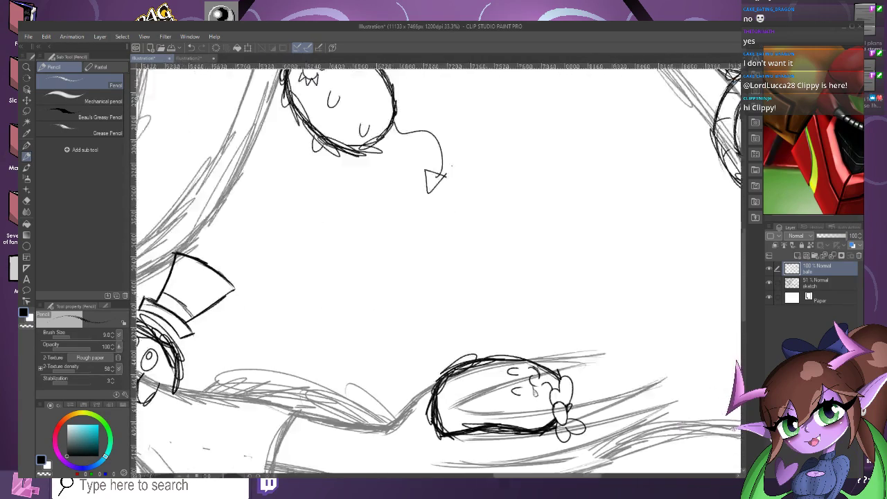
scroll(437, 269, down, 5)
scroll(644, 208, up, 2)
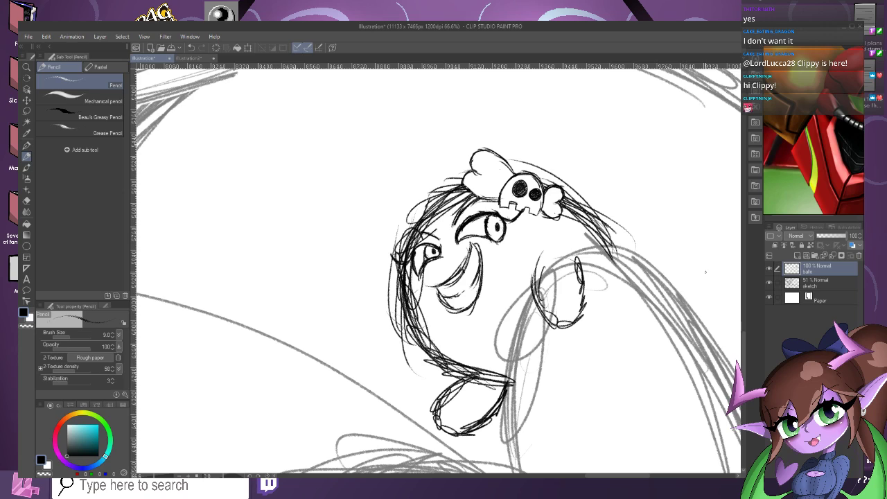
scroll(373, 433, down, 15)
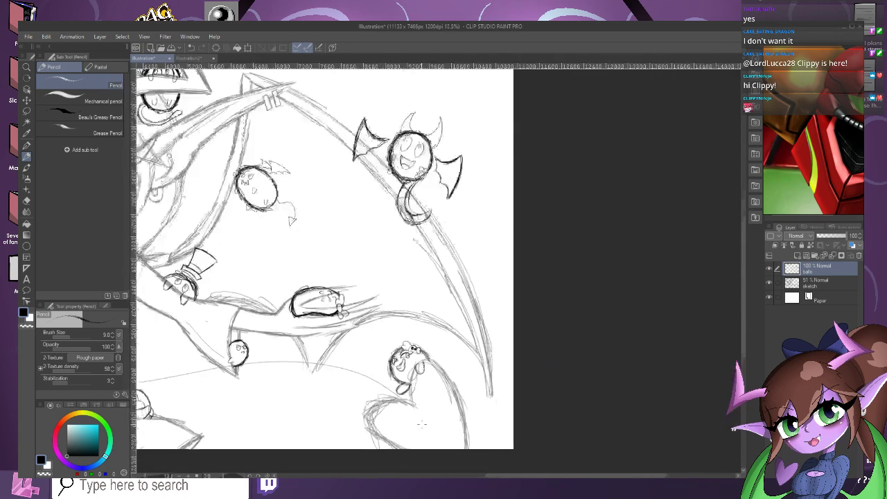
scroll(269, 397, up, 1)
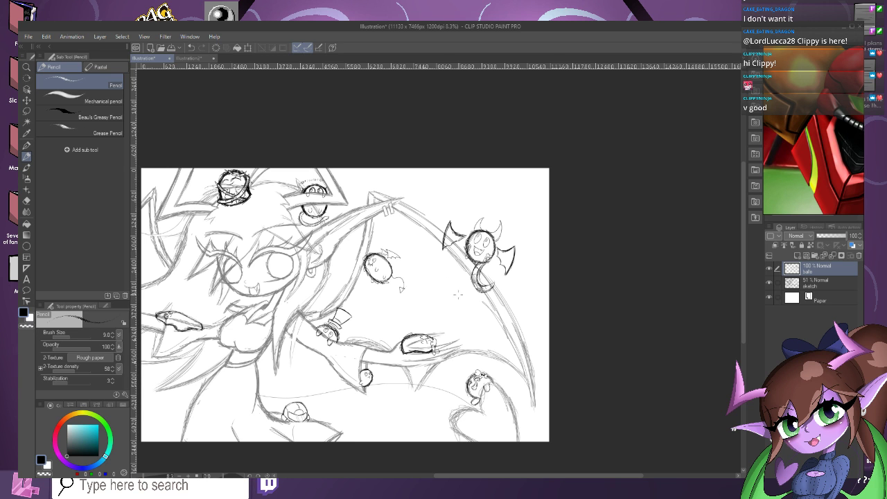
scroll(496, 408, up, 5)
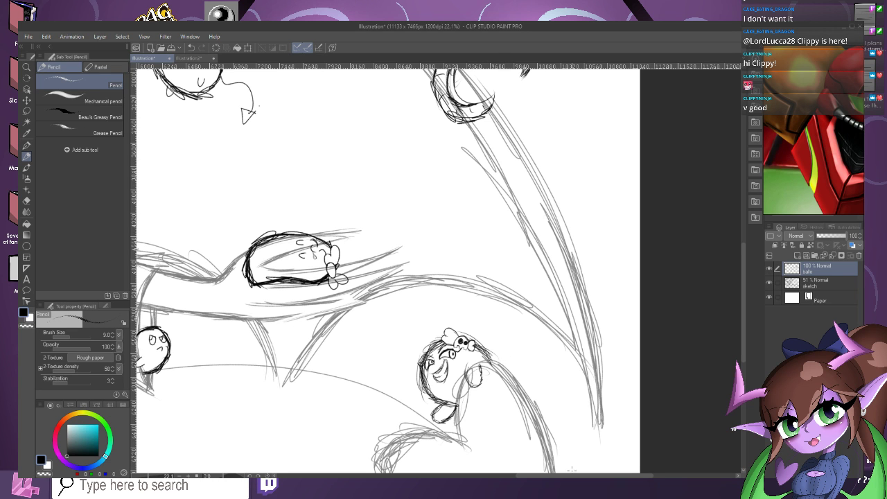
Lasso the draped blob on the sleeve, scale it down slightly, nudge it into position on the arm, and deselect it.
drag(572, 475, 413, 476)
scroll(203, 300, down, 2)
scroll(369, 269, up, 6)
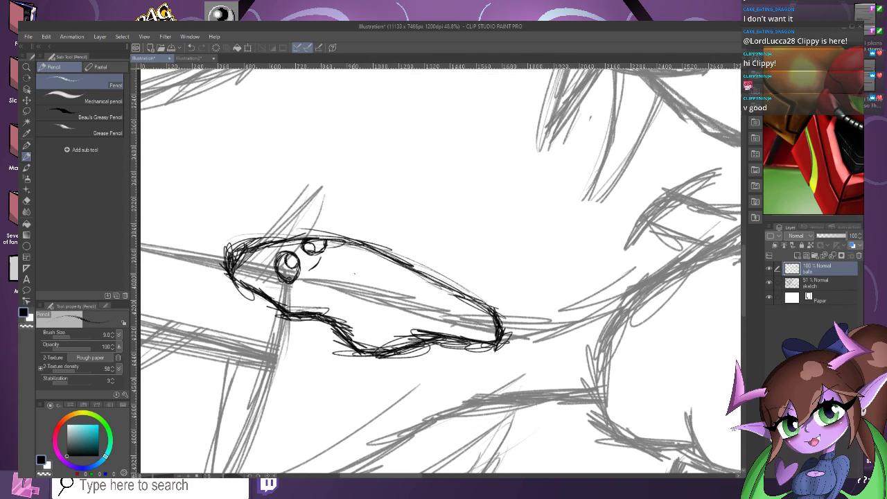
click(26, 111)
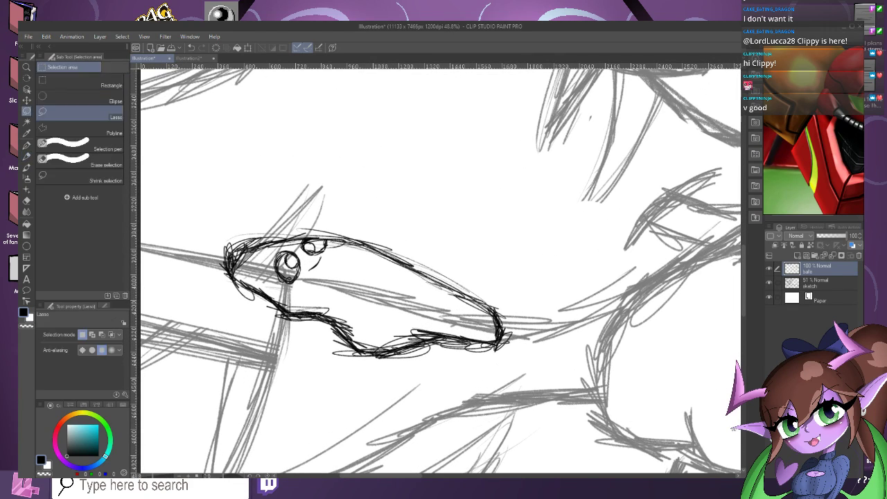
drag(629, 367, 211, 188)
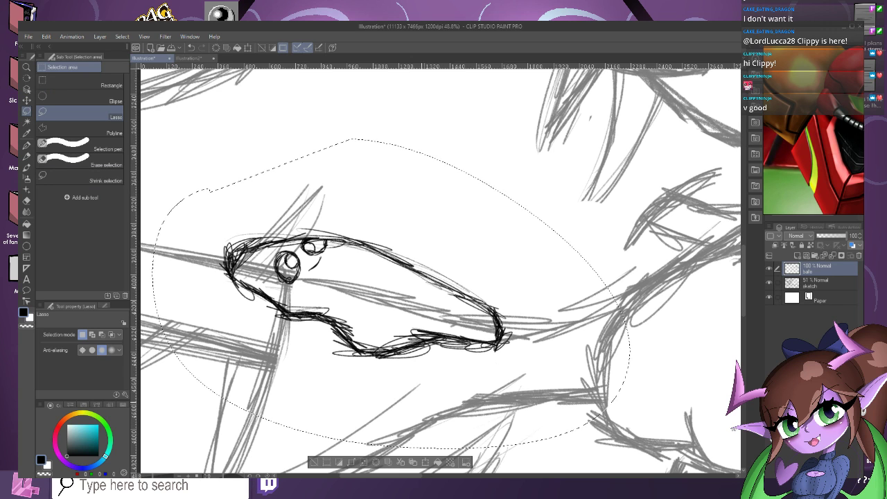
key(ctrl+t)
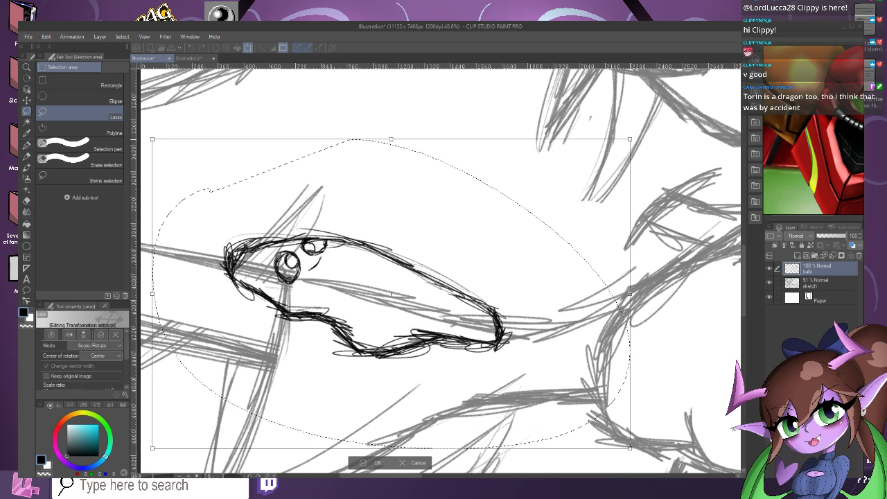
drag(630, 139, 558, 187)
drag(356, 318, 385, 292)
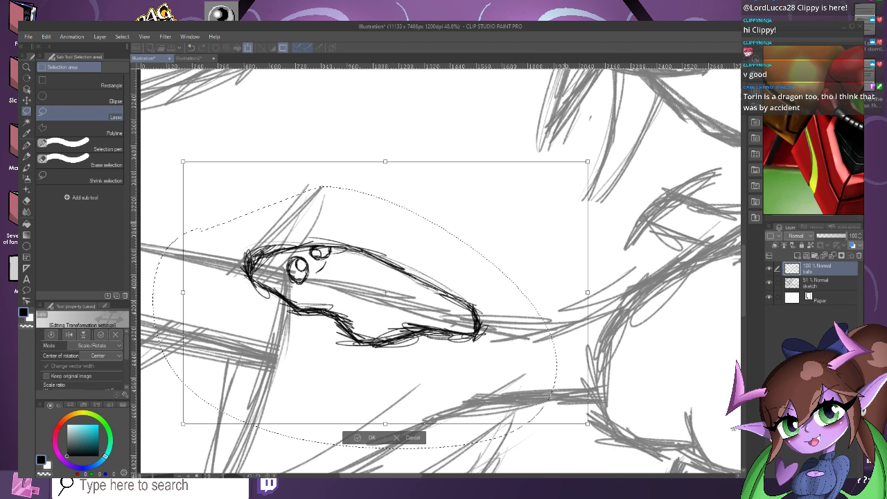
drag(588, 161, 570, 174)
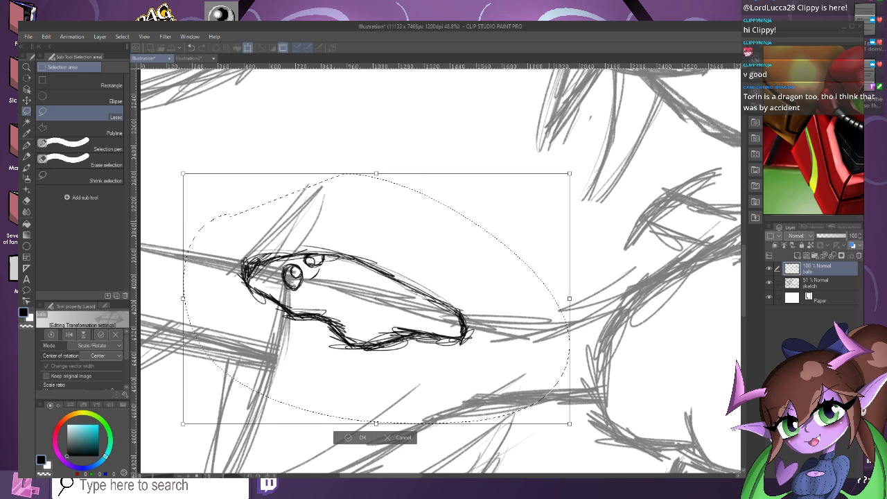
drag(385, 292, 389, 292)
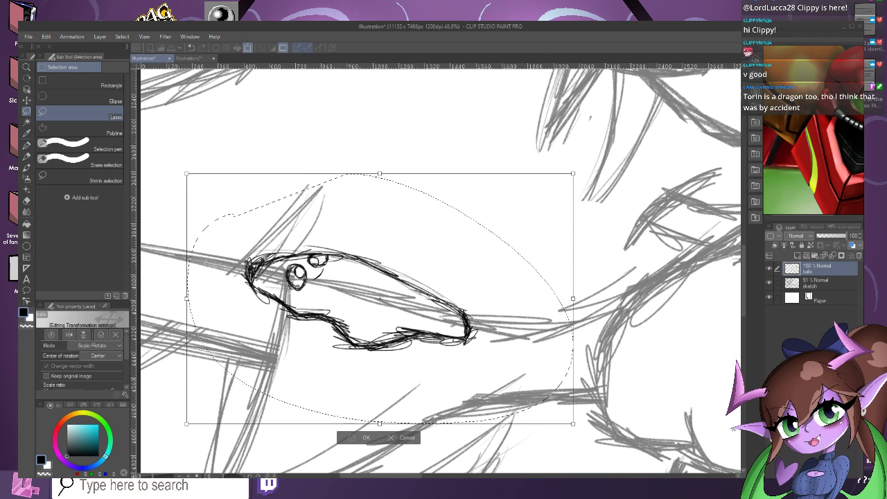
key(Return)
key(ctrl+d)
On the sketch layer, erase the arm lines running through the middle of the draped blob with the Hard eraser.
scroll(345, 377, down, 3)
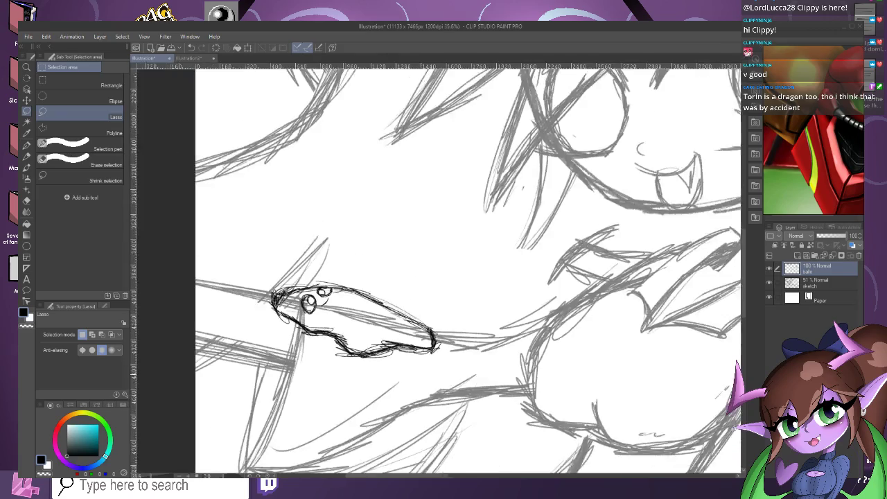
scroll(375, 385, down, 4)
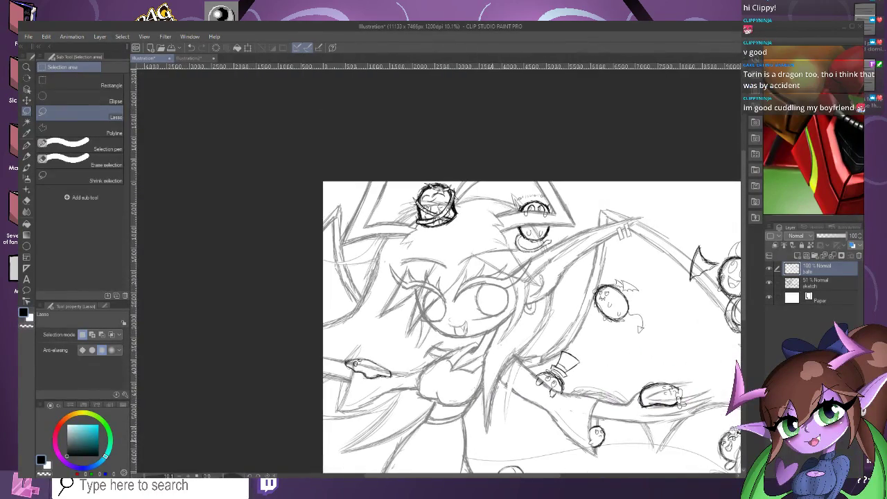
scroll(411, 424, up, 2)
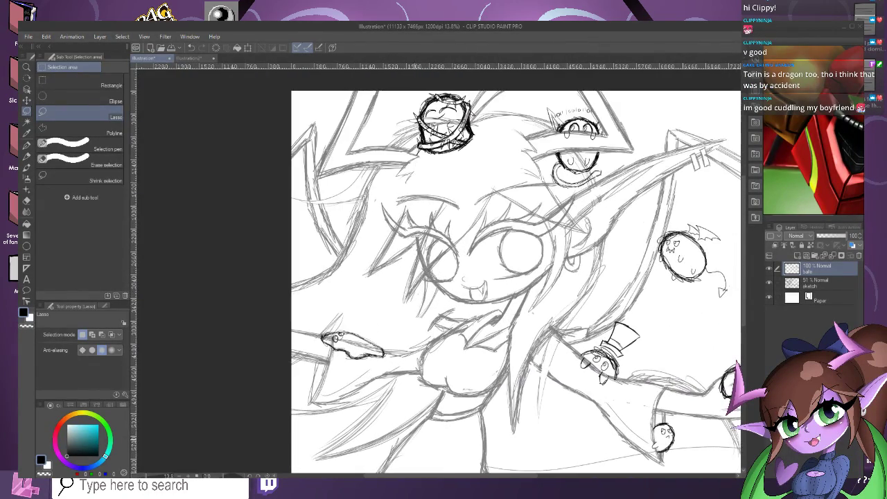
scroll(333, 374, up, 3)
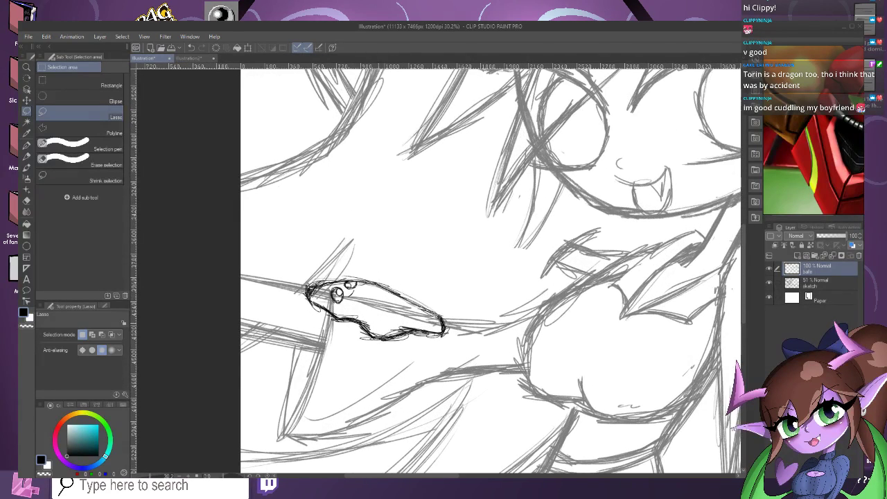
click(821, 283)
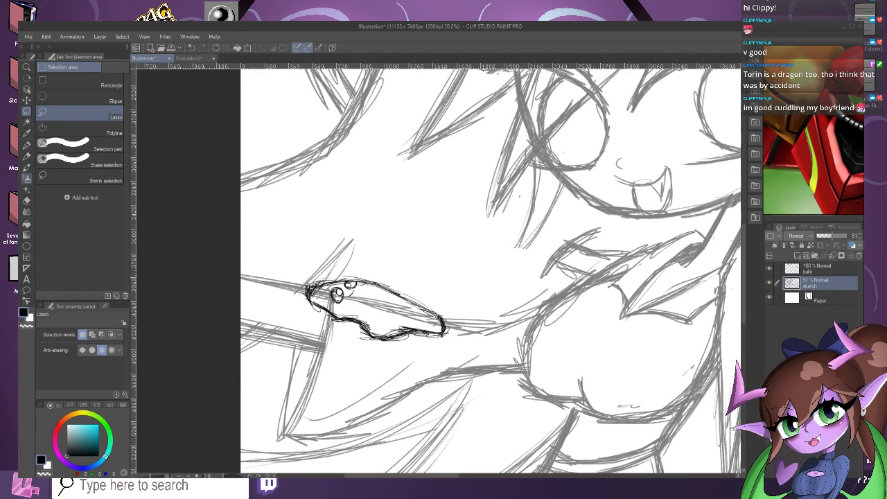
click(27, 200)
scroll(339, 294, up, 2)
mouse_move(423, 325)
mouse_down()
mouse_move(388, 305)
mouse_move(413, 318)
mouse_move(397, 332)
mouse_up()
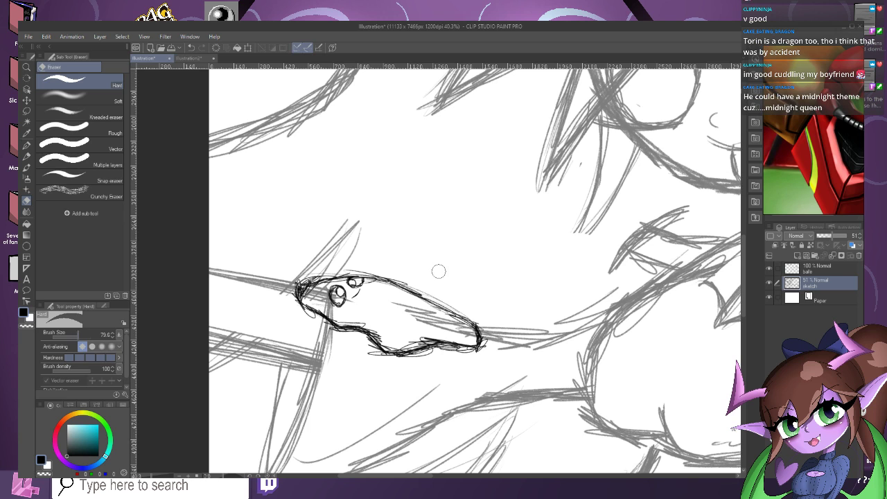
Erase the remaining sketch lines inside the draped blob, around its eyes and toward its wider end.
scroll(377, 308, up, 1)
drag(299, 278, 321, 285)
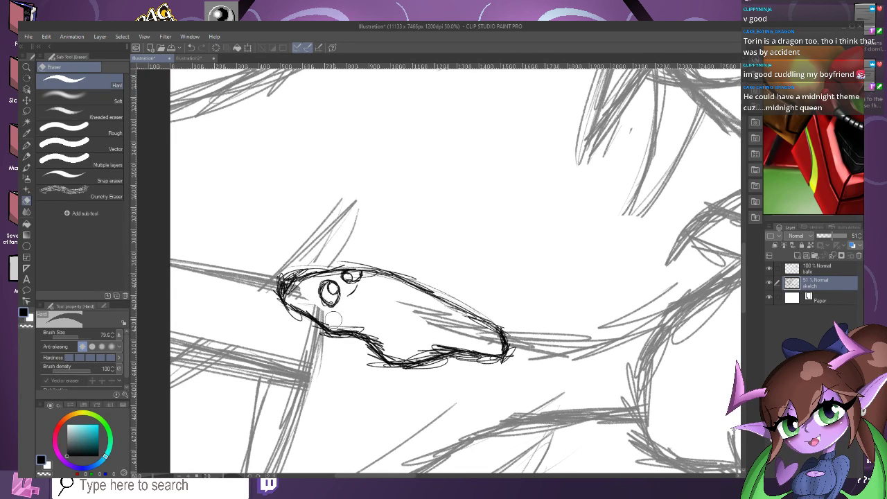
click(192, 47)
mouse_move(353, 310)
mouse_down()
mouse_move(294, 287)
mouse_move(330, 317)
mouse_up()
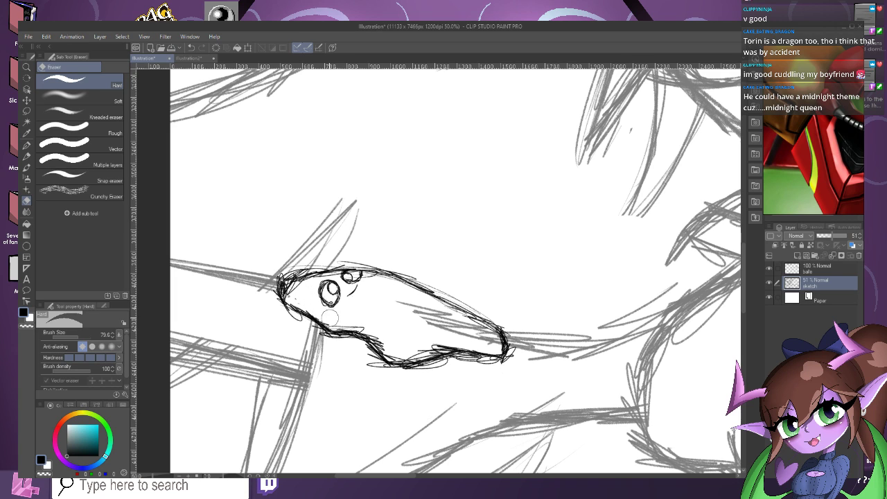
mouse_move(429, 322)
mouse_down()
mouse_move(426, 307)
mouse_move(494, 345)
mouse_move(480, 329)
mouse_up()
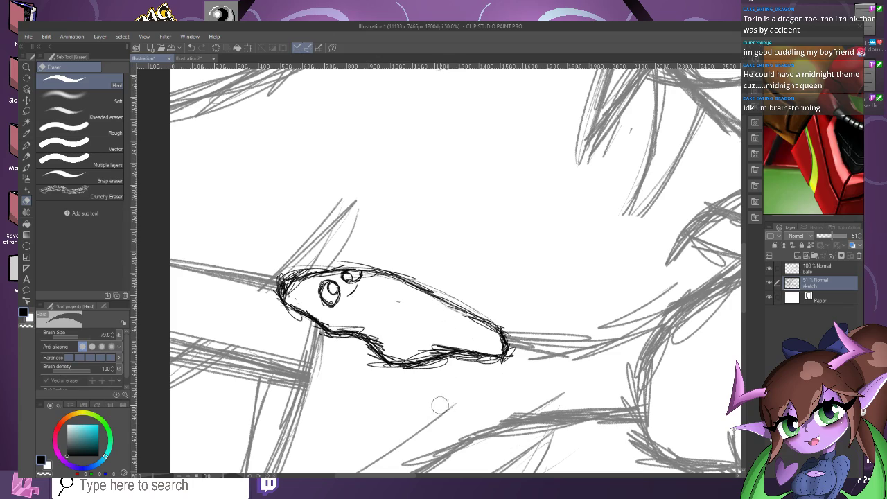
Return to the ball characters' layer above the sketch and choose the Pencil for the small winged ball.
scroll(359, 299, down, 1)
scroll(360, 299, down, 4)
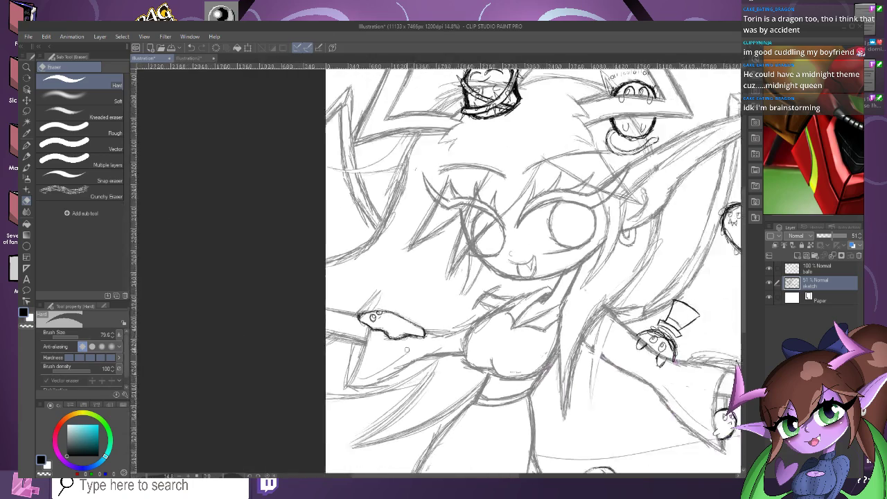
scroll(618, 275, up, 2)
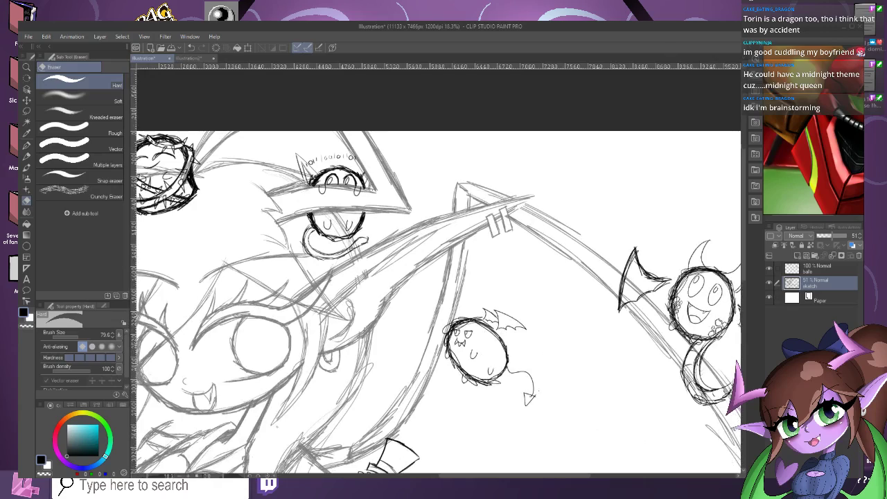
click(816, 269)
scroll(512, 358, up, 2)
key(p)
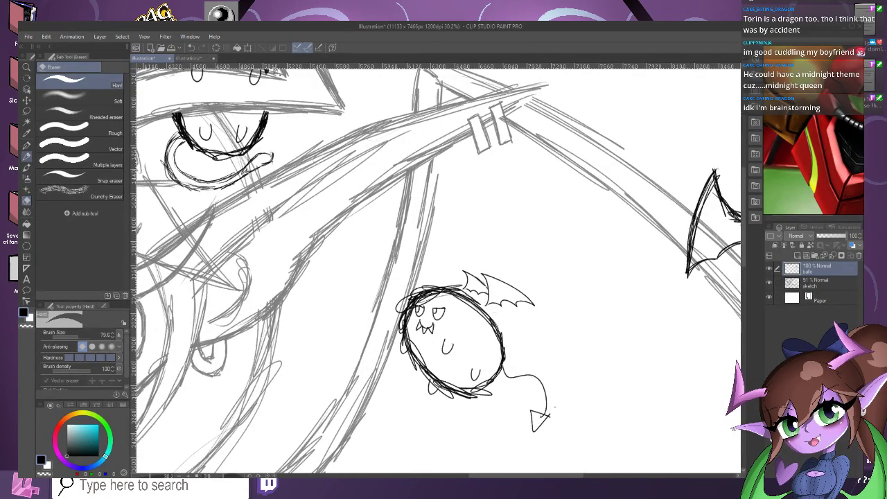
Try to sketch a crown on the fanged winged ball, with a scribbled base band and curved prong strokes.
scroll(430, 296, up, 1)
scroll(456, 285, up, 1)
drag(427, 275, 467, 274)
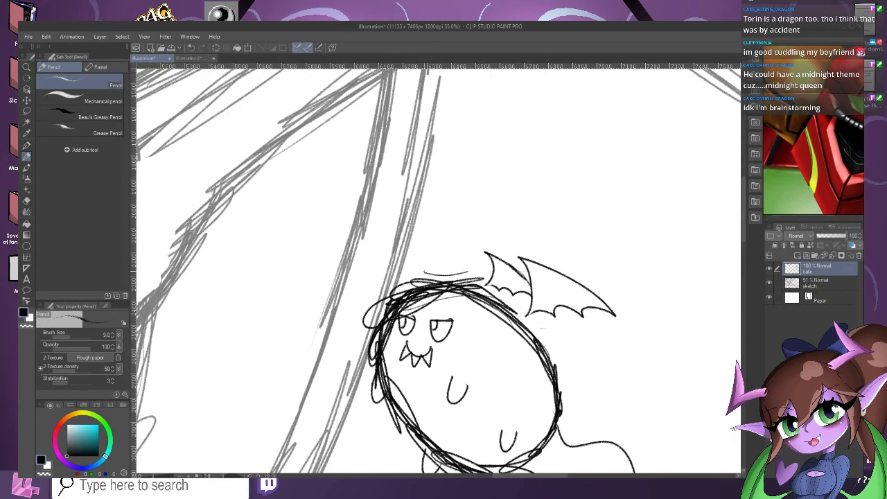
key(ctrl+z)
scroll(479, 253, up, 1)
mouse_move(468, 271)
mouse_down()
mouse_move(425, 279)
mouse_move(478, 273)
mouse_move(392, 277)
mouse_up()
drag(478, 273, 470, 250)
mouse_move(468, 266)
mouse_down()
mouse_move(475, 241)
mouse_move(453, 250)
mouse_move(448, 268)
mouse_up()
scroll(469, 240, up, 1)
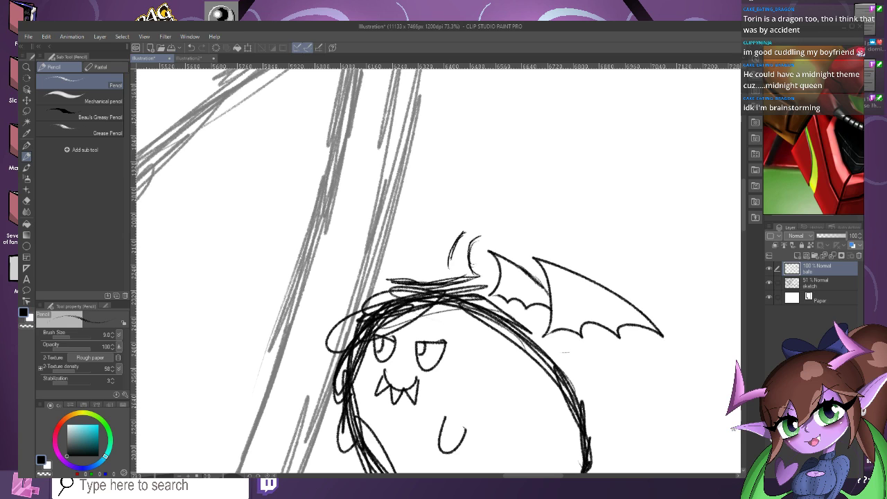
Undo the curved prong strokes above the winged ball's crown band.
click(191, 47)
click(191, 48)
click(191, 47)
click(192, 47)
click(192, 47)
click(192, 47)
click(191, 47)
scroll(457, 251, up, 2)
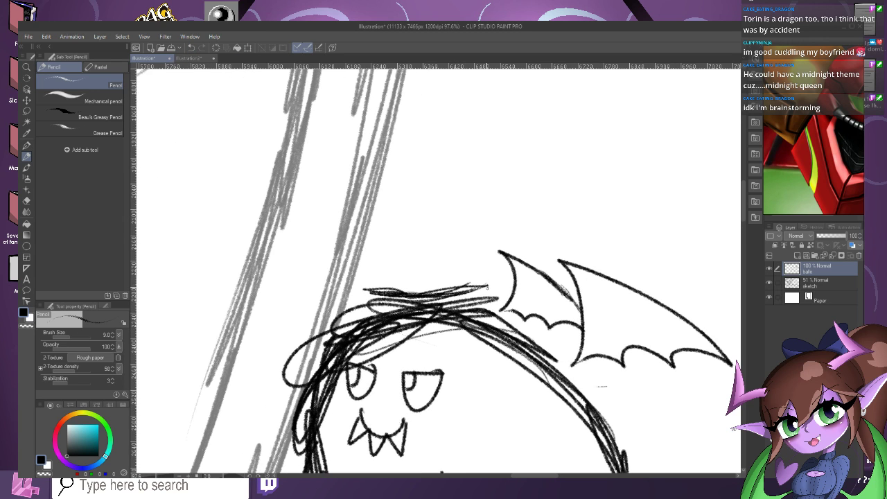
Try straight crown prongs above the band, joined by short curved bases, with a round tip on the prong nearest the wing.
drag(498, 251, 491, 282)
drag(488, 236, 475, 269)
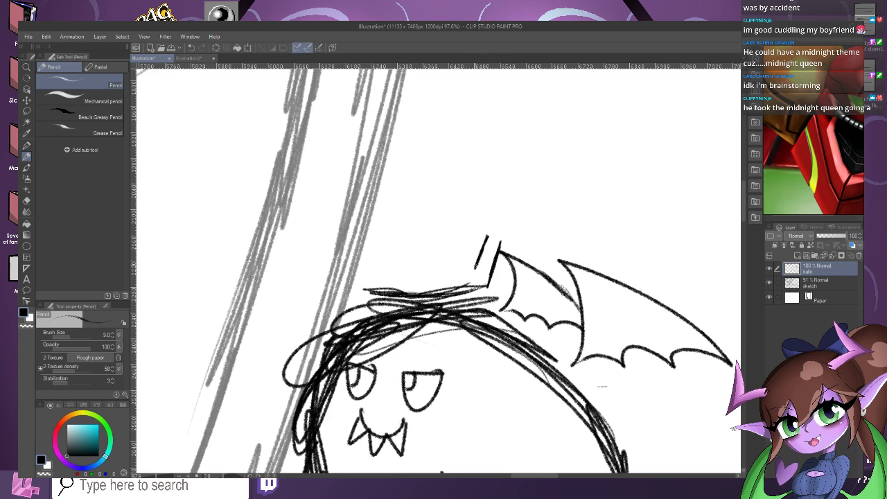
drag(453, 236, 447, 268)
drag(430, 236, 425, 273)
mouse_move(411, 237)
mouse_down()
mouse_move(405, 271)
mouse_move(390, 273)
mouse_up()
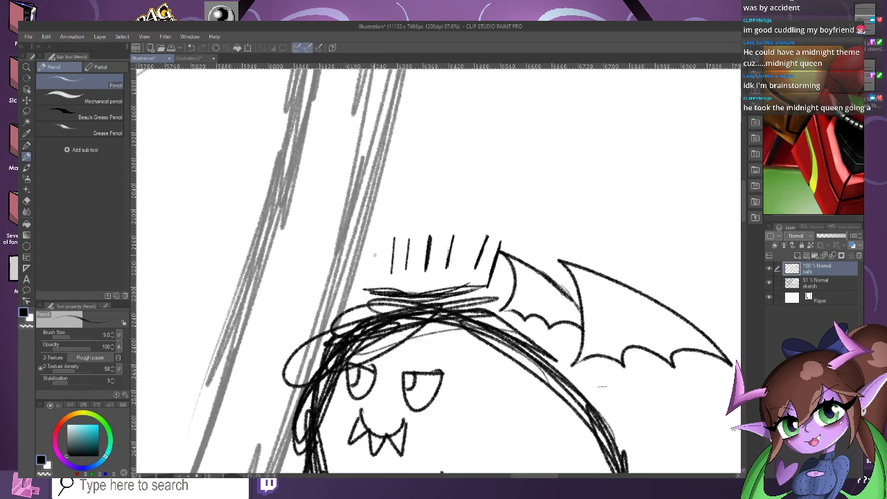
drag(348, 245, 365, 285)
drag(368, 242, 390, 276)
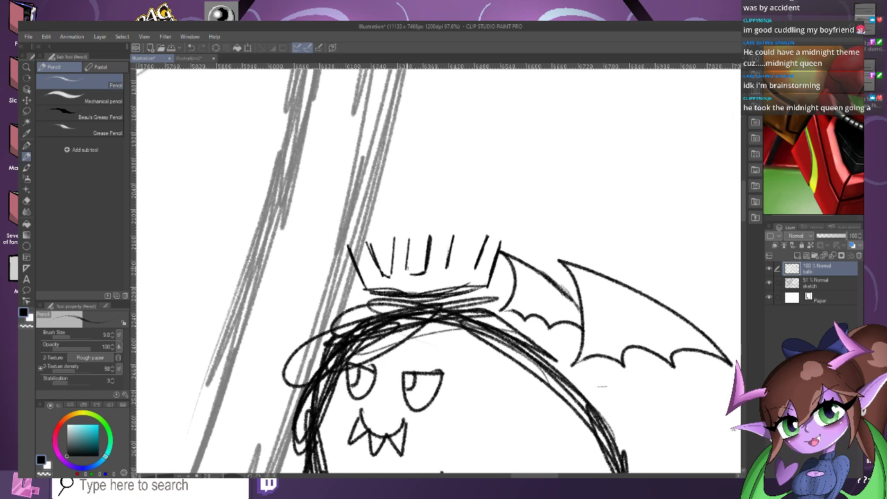
drag(449, 266, 475, 269)
mouse_move(494, 226)
mouse_down()
mouse_move(486, 244)
mouse_move(508, 235)
mouse_move(499, 219)
mouse_up()
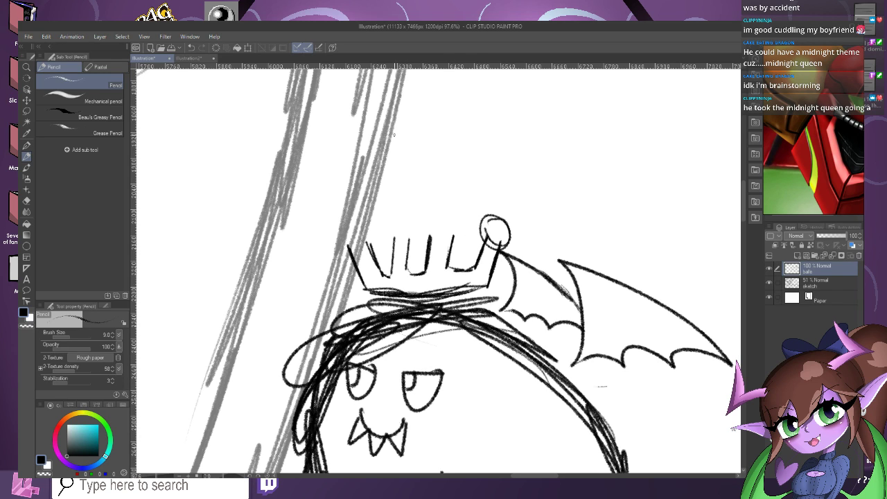
Undo all of the crown strokes on the winged ball, including the base band.
key(ctrl+z)
key(ctrl+z)
key(ctrl+z)
key(ctrl+z)
key(ctrl+z)
key(ctrl+z)
key(ctrl+z)
key(ctrl+z)
key(ctrl+z)
key(ctrl+z)
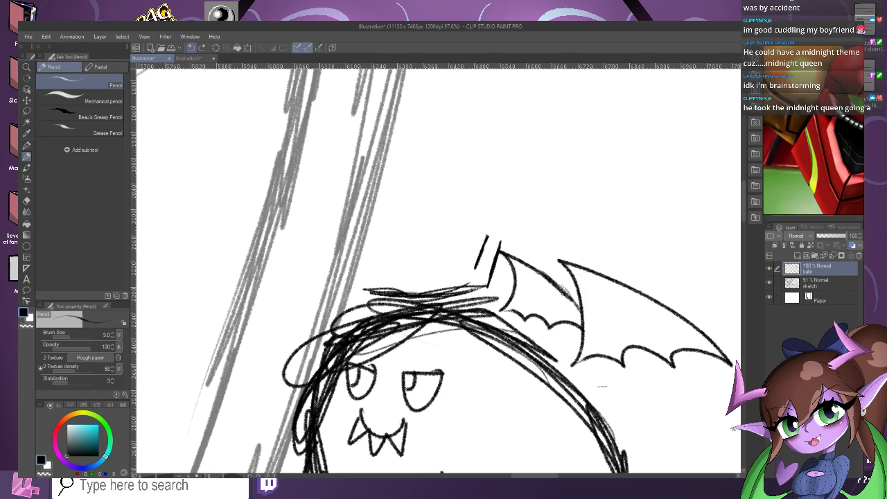
key(ctrl+z)
key(ctrl+z)
key(ctrl+z)
key(ctrl+z)
key(ctrl+z)
key(ctrl+z)
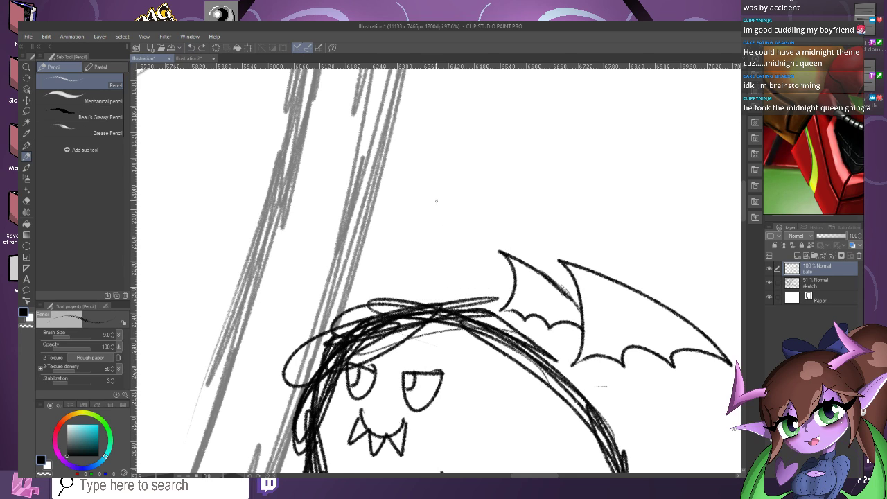
Pencil a small oval foot just beneath the draped blob's lower outline, near the end with the eyes.
scroll(436, 201, down, 8)
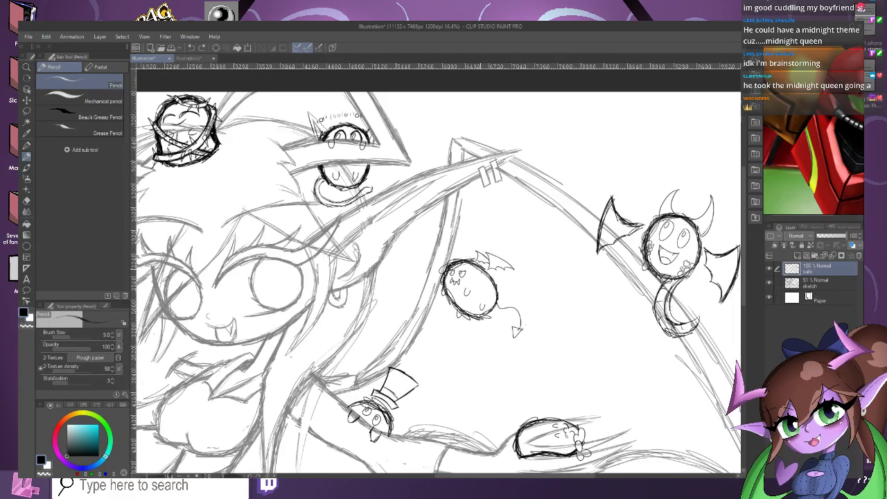
scroll(419, 201, up, 2)
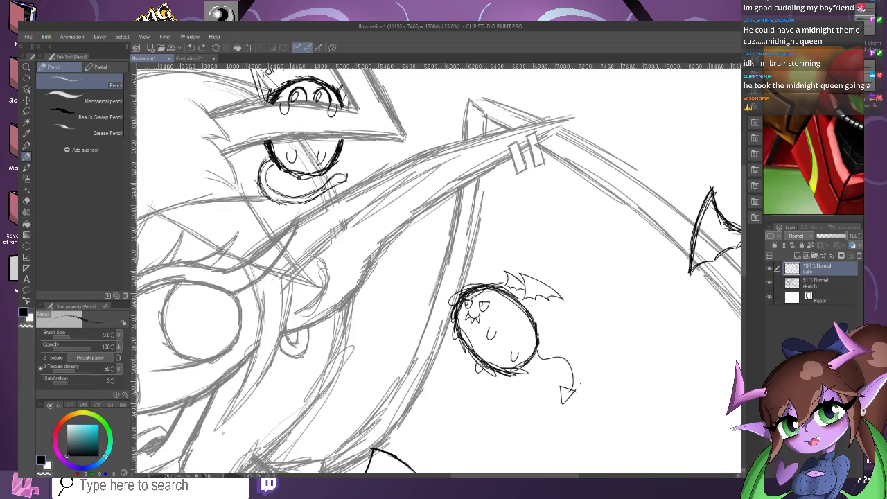
scroll(513, 194, down, 5)
scroll(311, 287, up, 2)
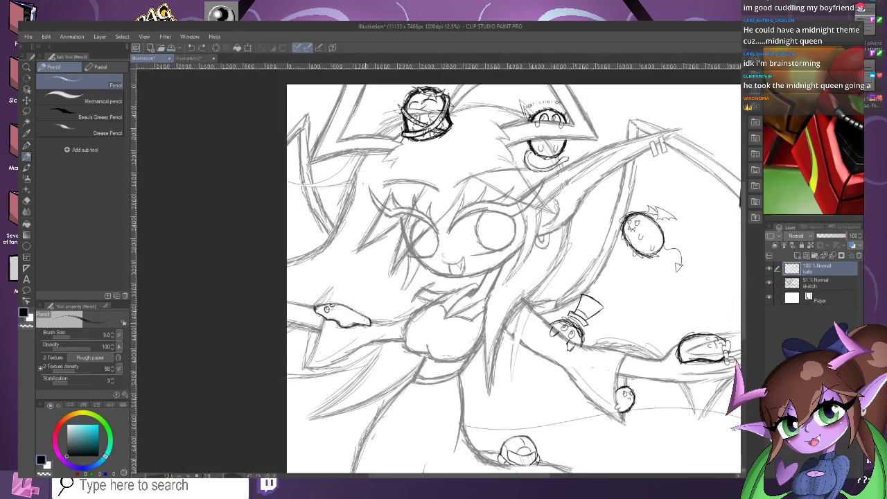
scroll(368, 325, up, 5)
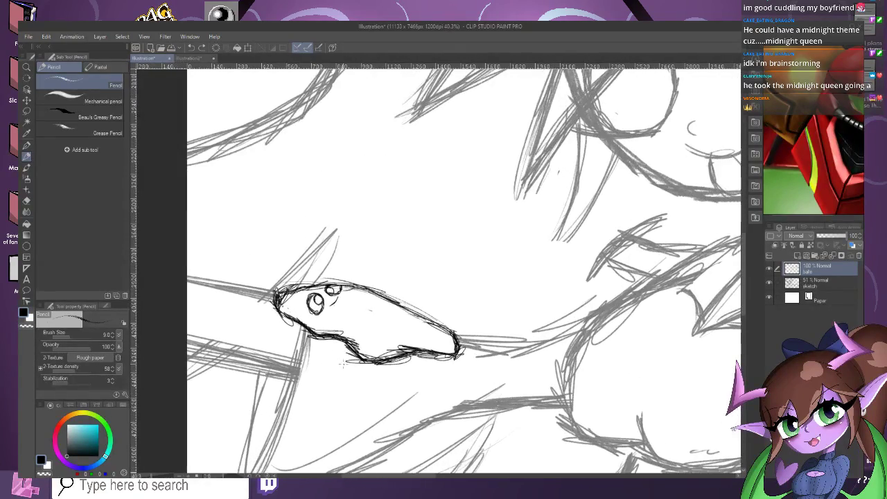
scroll(341, 354, up, 1)
scroll(338, 339, up, 1)
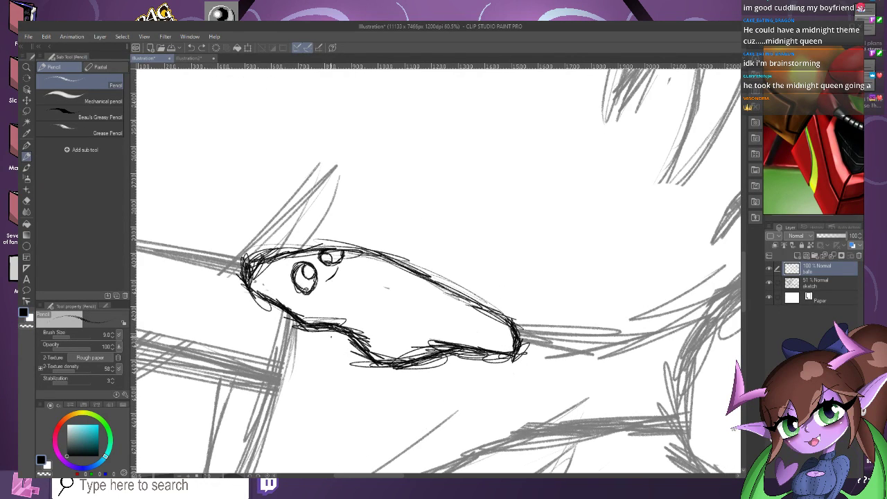
scroll(329, 338, up, 3)
mouse_move(326, 334)
mouse_down()
mouse_move(348, 332)
mouse_move(321, 350)
mouse_move(340, 378)
mouse_move(353, 345)
mouse_move(344, 329)
mouse_up()
scroll(334, 304, down, 2)
scroll(458, 347, up, 2)
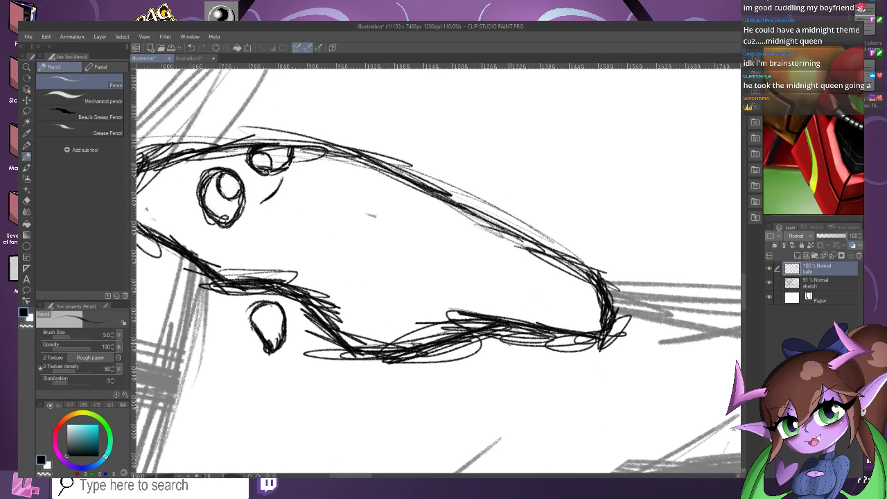
Draw a dangling limb with a narrow stem and rounded end below the draped blob's wider underside.
scroll(483, 314, down, 4)
mouse_move(478, 333)
mouse_down()
mouse_move(466, 349)
mouse_move(465, 384)
mouse_move(438, 400)
mouse_move(457, 333)
mouse_up()
scroll(504, 322, up, 2)
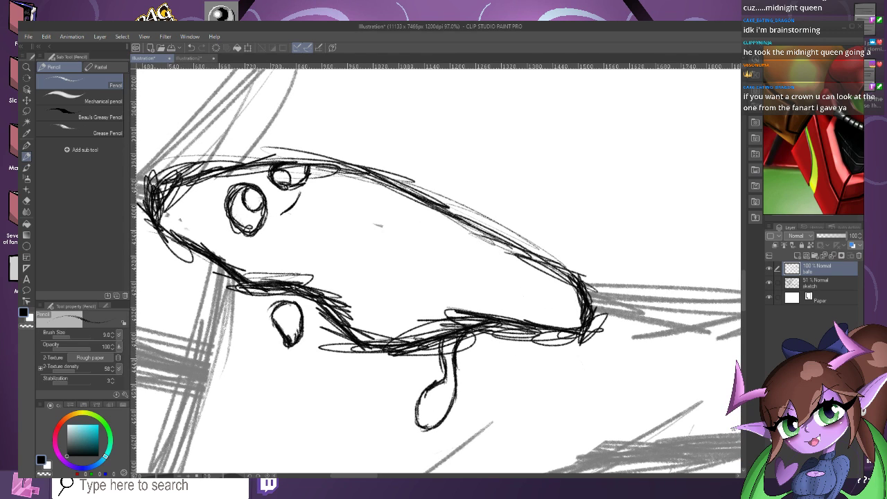
Erase the blob outline crossing the top of the dangling limb with a size 10 hard eraser, opening the limb into the body.
key(e)
scroll(412, 310, up, 1)
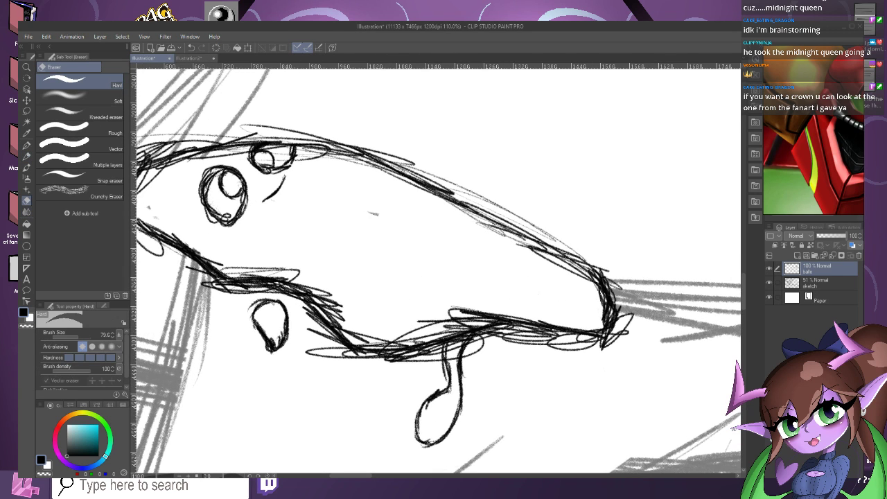
click(73, 335)
scroll(452, 321, up, 1)
mouse_move(463, 304)
mouse_down()
mouse_move(455, 386)
mouse_move(454, 329)
mouse_up()
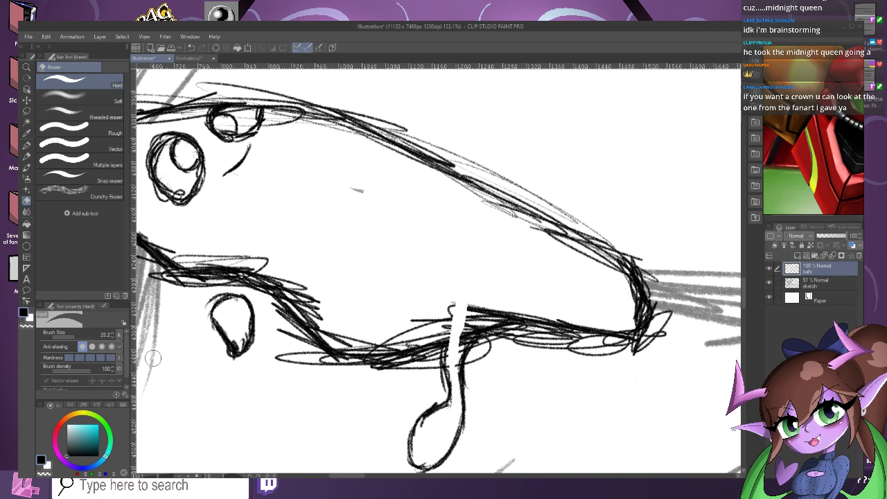
key(bracketleft)
key(bracketleft)
scroll(439, 272, up, 2)
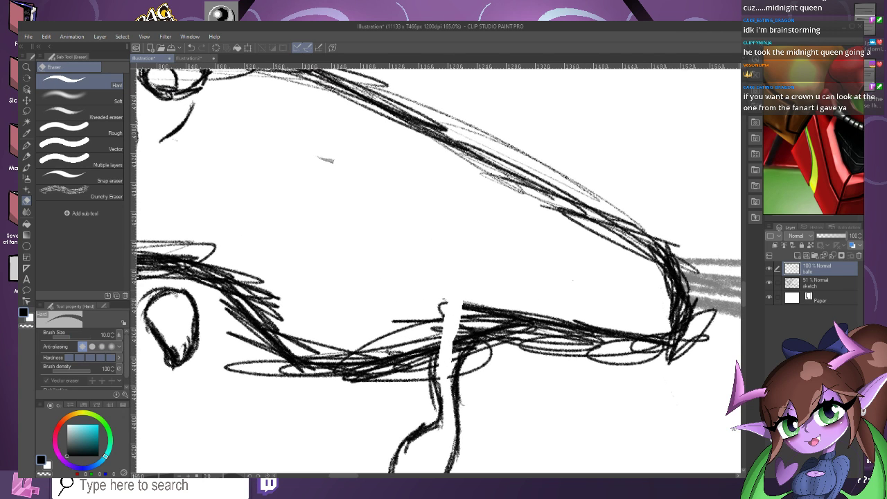
drag(442, 304, 438, 377)
mouse_move(463, 302)
mouse_down()
mouse_move(487, 300)
mouse_move(450, 361)
mouse_move(490, 304)
mouse_move(479, 318)
mouse_move(463, 317)
mouse_move(503, 300)
mouse_move(535, 309)
mouse_move(463, 342)
mouse_move(541, 308)
mouse_move(465, 323)
mouse_move(510, 301)
mouse_up()
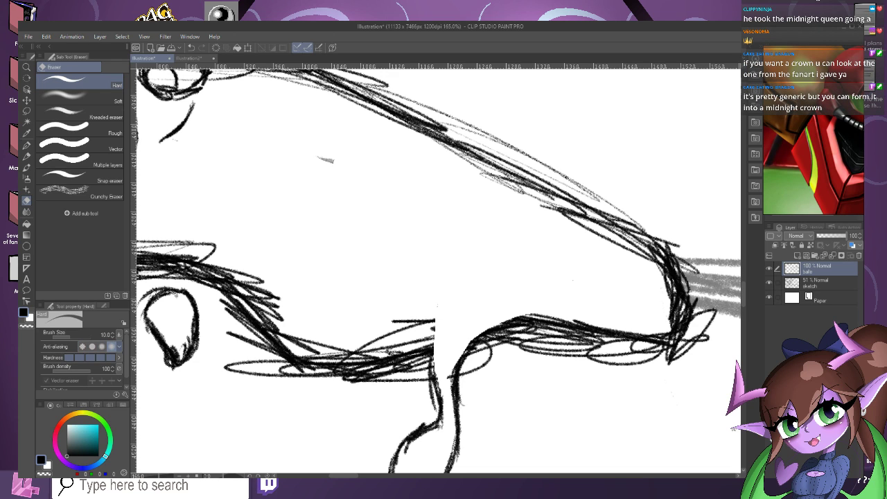
mouse_move(484, 332)
mouse_down()
mouse_move(540, 309)
mouse_move(457, 353)
mouse_move(415, 322)
mouse_move(388, 323)
mouse_move(413, 323)
mouse_up()
scroll(367, 324, down, 5)
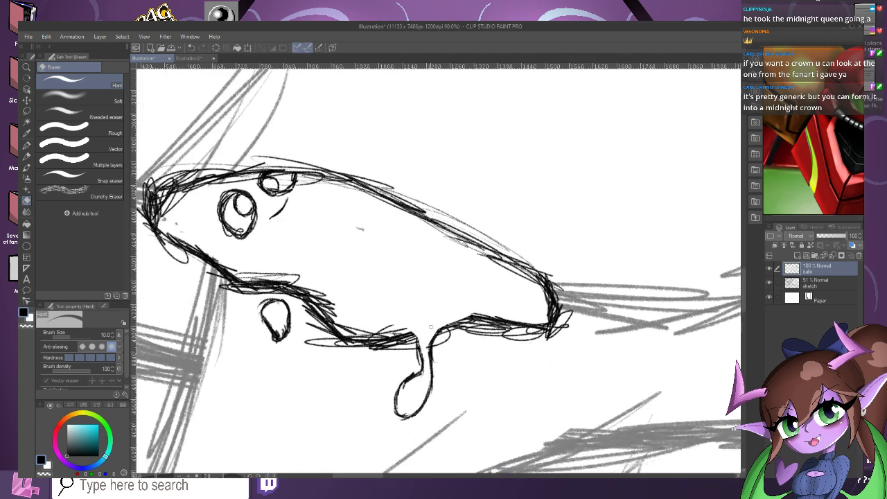
scroll(422, 314, down, 2)
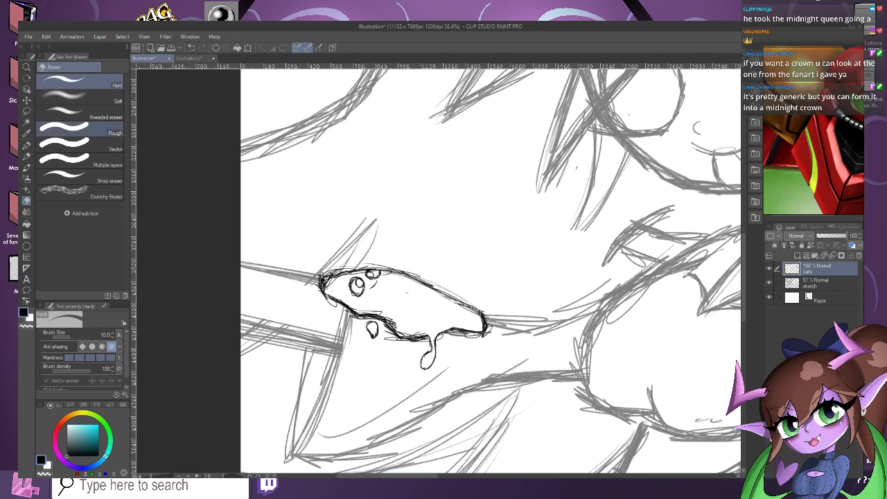
Pencil a small rounded bulge at the lower corner of the draped blob's head end.
key(p)
scroll(291, 239, up, 2)
scroll(374, 319, up, 1)
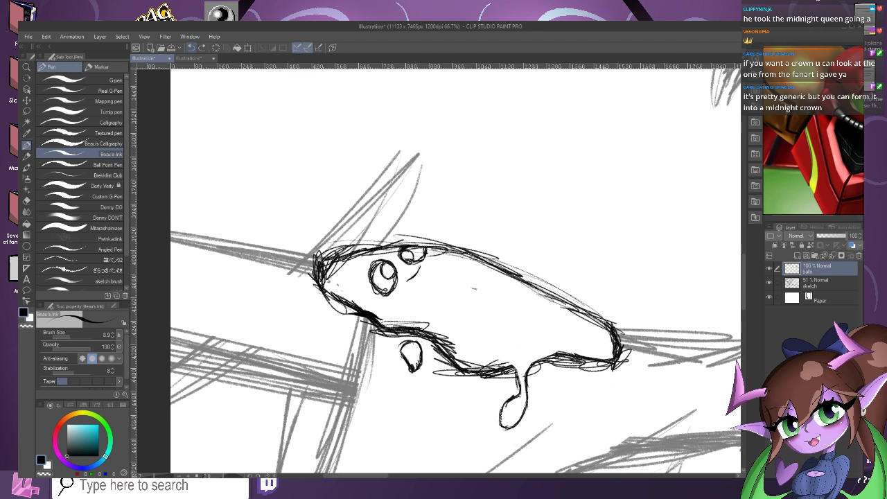
key(p)
scroll(353, 330, up, 1)
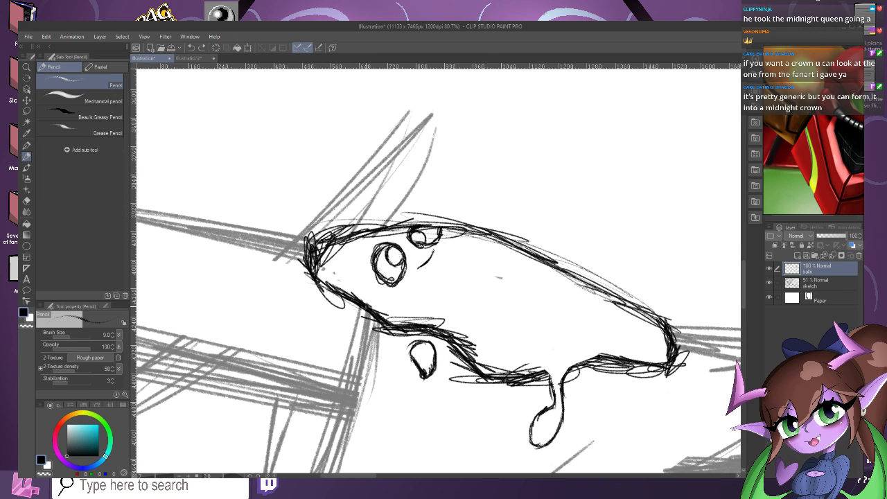
drag(369, 311, 316, 309)
drag(323, 312, 308, 281)
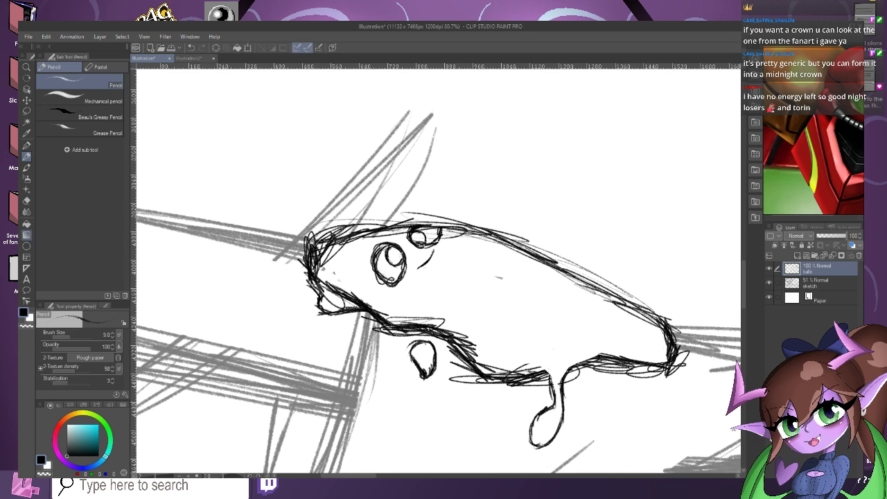
Erase the old outline and stray marks between the new bulge and the blob's body so the two shapes merge.
click(26, 200)
scroll(303, 256, up, 1)
mouse_move(334, 300)
mouse_down()
mouse_move(326, 281)
mouse_move(342, 297)
mouse_move(349, 290)
mouse_up()
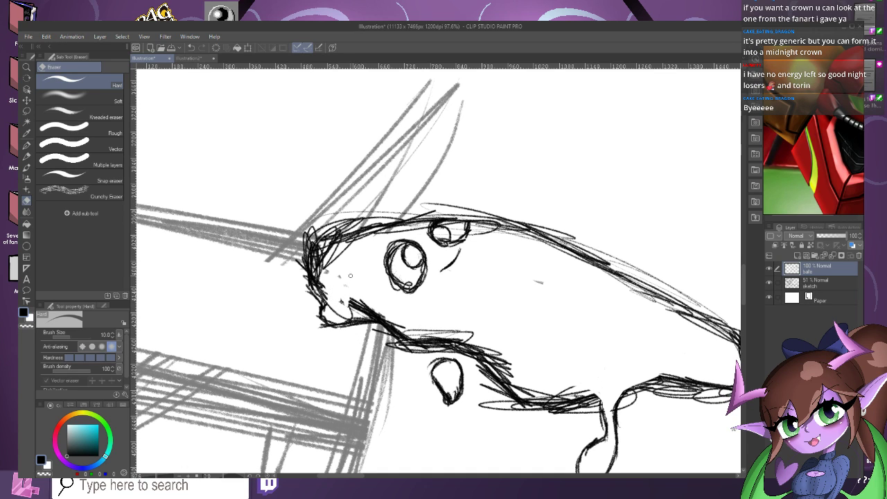
scroll(339, 277, up, 1)
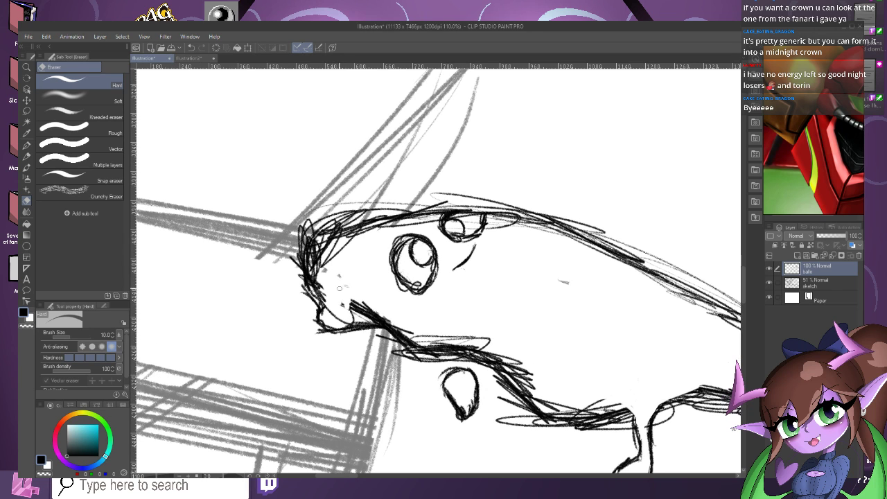
mouse_move(361, 297)
mouse_down()
mouse_move(349, 302)
mouse_move(369, 308)
mouse_up()
scroll(393, 312, down, 2)
scroll(381, 309, down, 2)
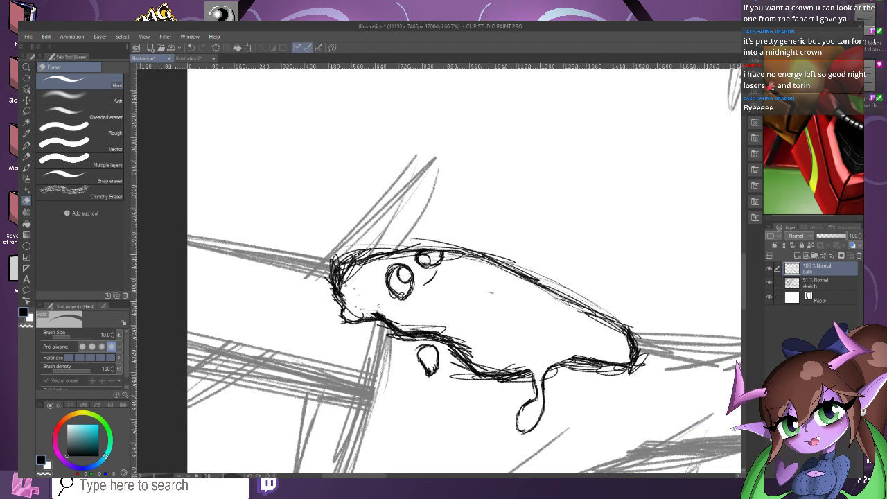
scroll(378, 305, up, 2)
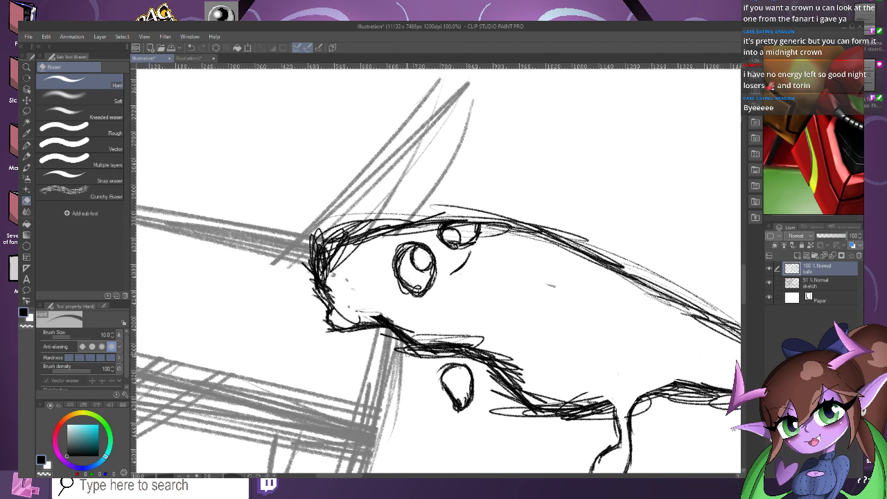
scroll(384, 327, up, 1)
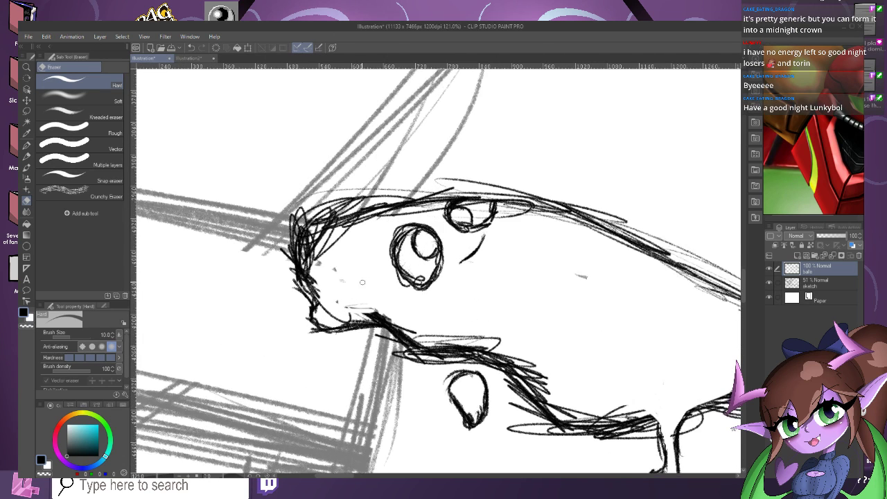
scroll(362, 282, up, 2)
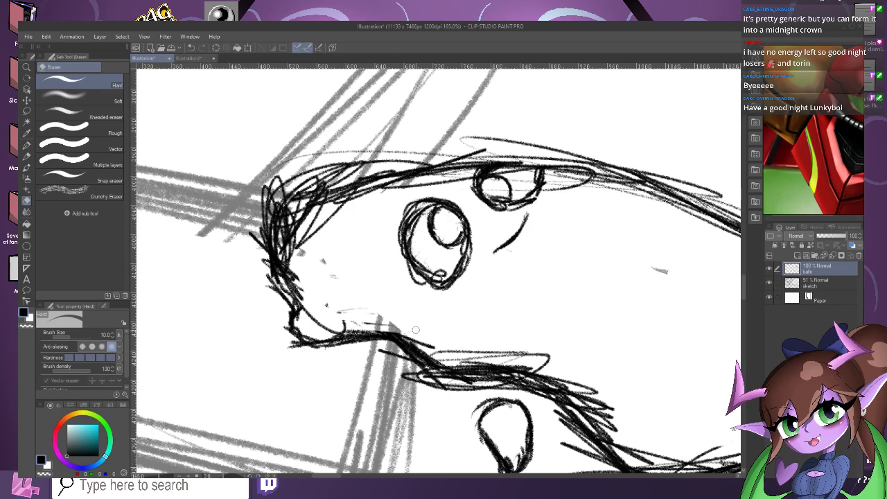
mouse_move(391, 325)
mouse_down()
mouse_move(329, 321)
mouse_move(315, 308)
mouse_up()
Erase the overlapping sketch lines around the upper corner of the blob's head end to leave a rounded contour.
drag(303, 245, 295, 233)
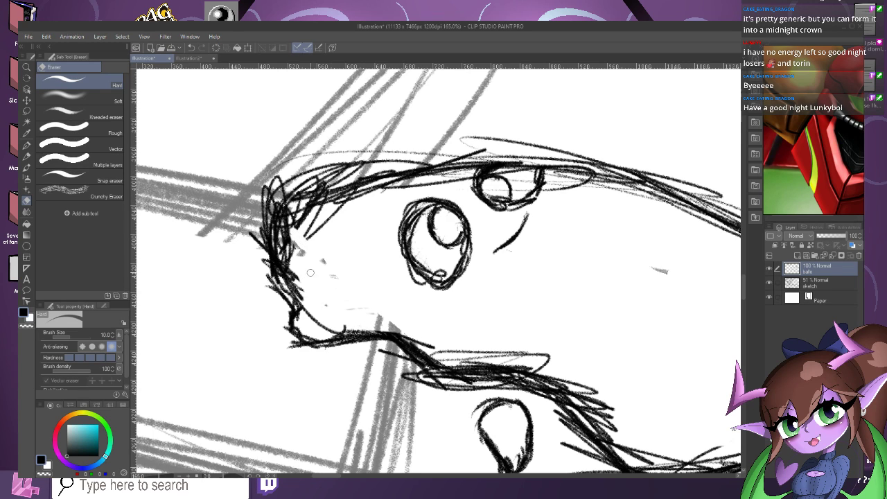
drag(335, 204, 291, 255)
drag(306, 215, 286, 258)
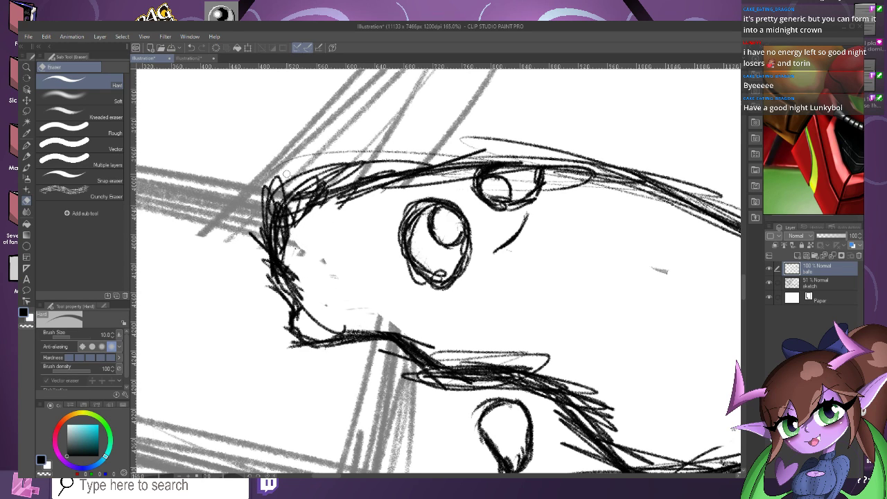
mouse_move(286, 174)
mouse_down()
mouse_move(248, 257)
mouse_move(250, 219)
mouse_move(288, 179)
mouse_move(256, 268)
mouse_move(266, 179)
mouse_up()
mouse_move(298, 234)
mouse_down()
mouse_move(331, 201)
mouse_move(354, 201)
mouse_up()
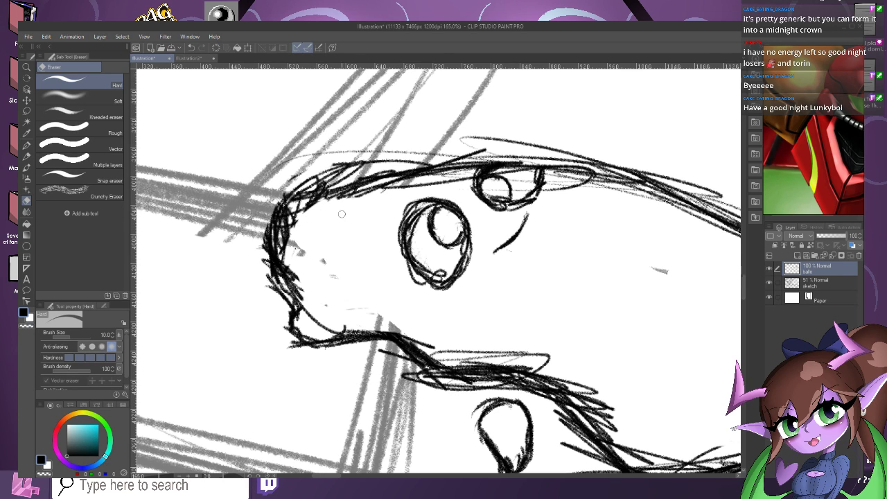
scroll(342, 214, down, 8)
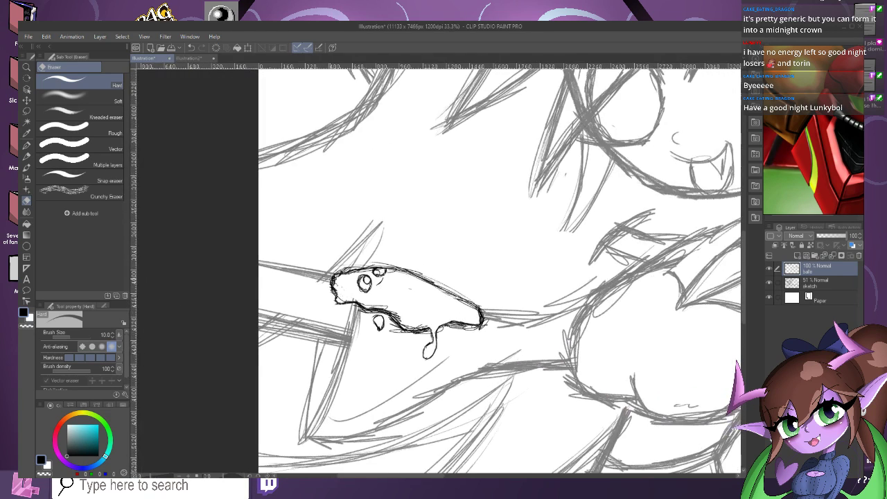
Examine the whole composition for a free place to put another ball character, with the Pencil ready.
scroll(344, 293, down, 5)
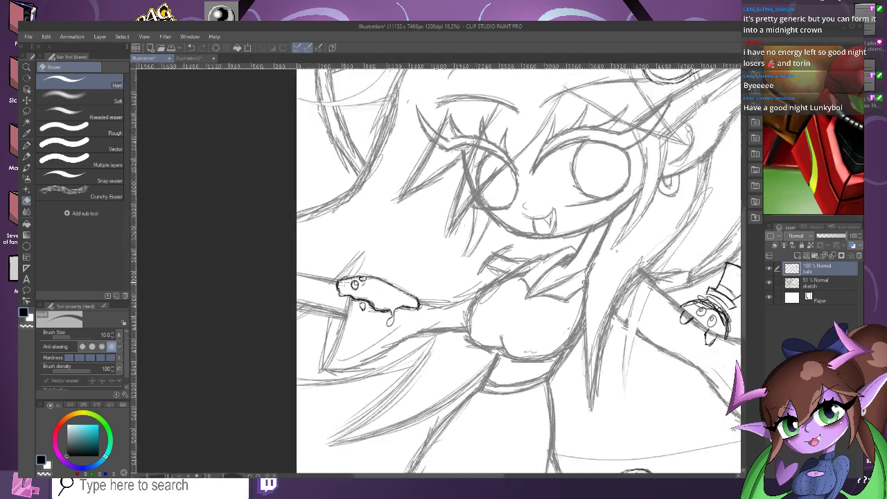
scroll(497, 272, down, 1)
scroll(497, 272, up, 2)
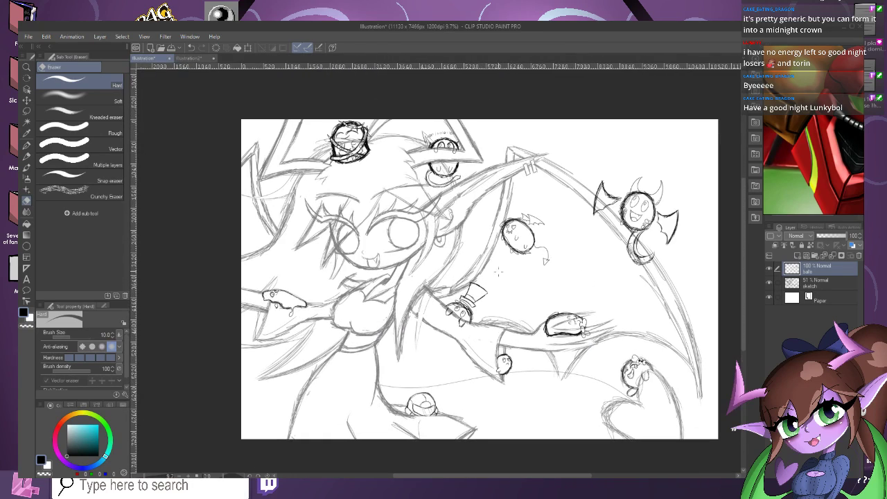
click(26, 156)
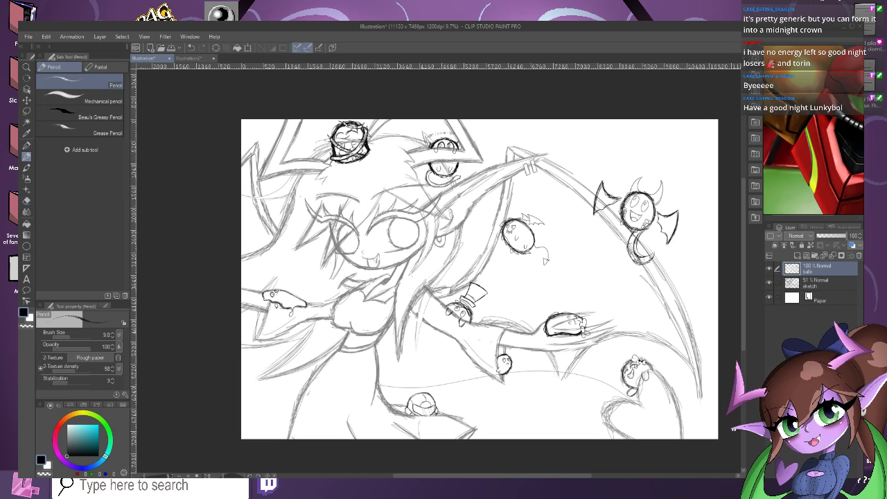
scroll(304, 370, up, 2)
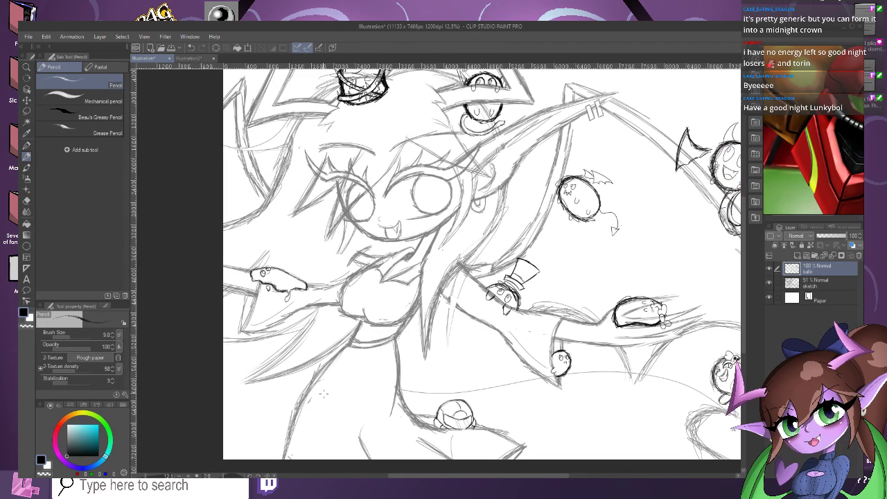
scroll(264, 255, up, 3)
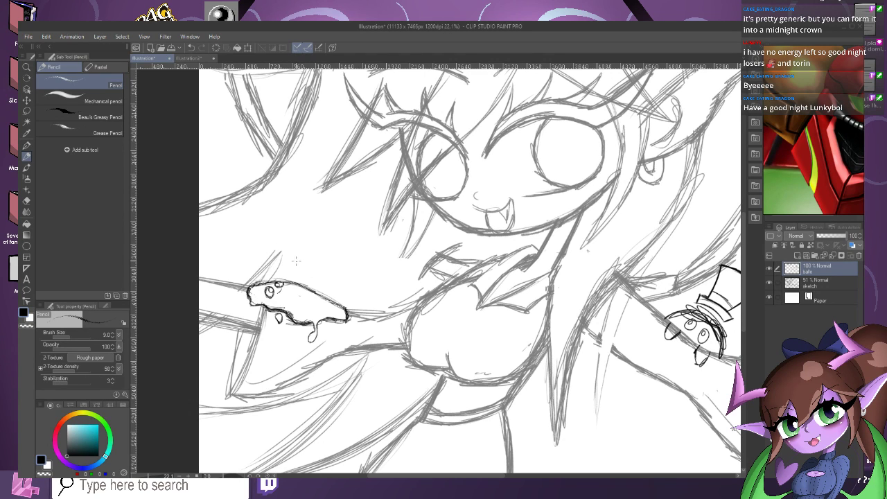
scroll(288, 292, up, 1)
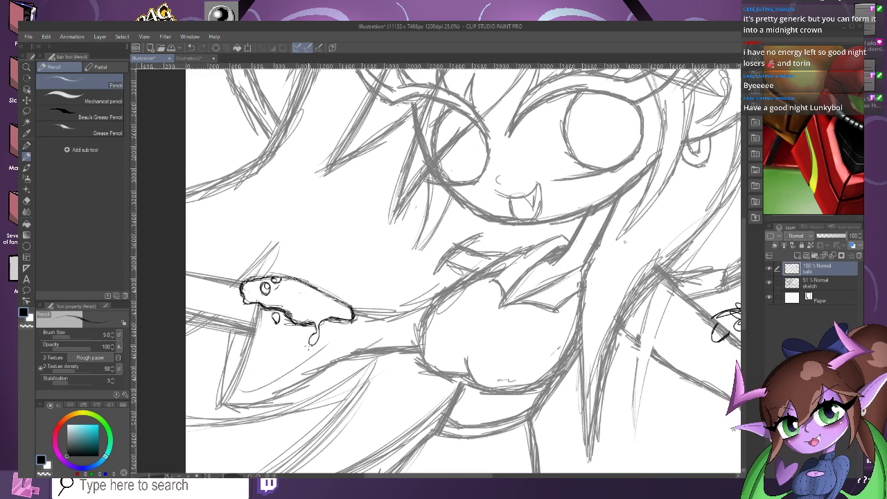
scroll(225, 177, down, 6)
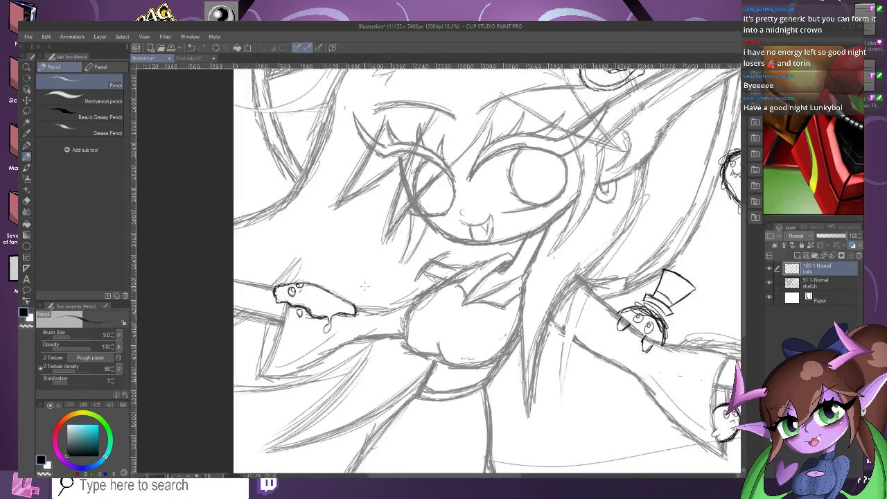
scroll(436, 387, up, 5)
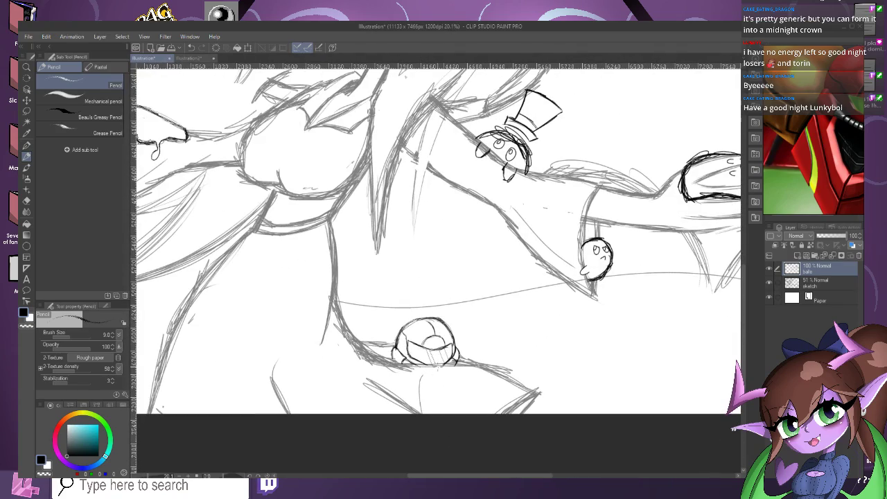
scroll(407, 395, down, 5)
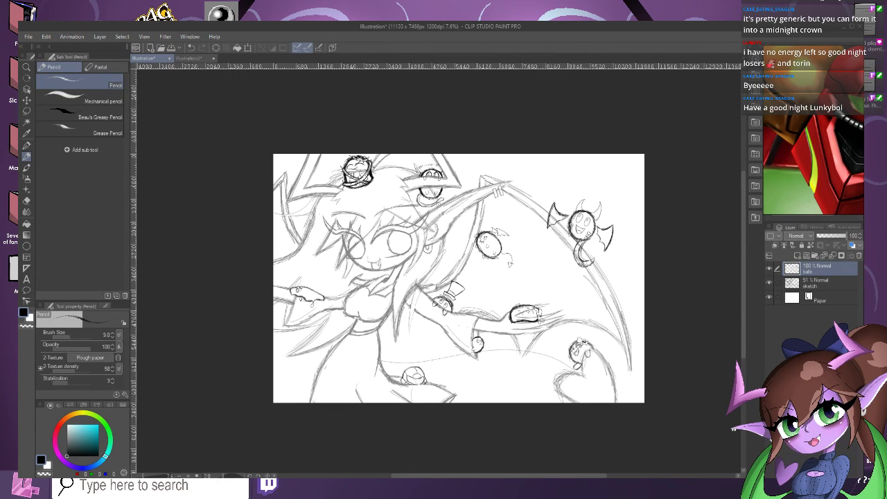
scroll(373, 420, up, 2)
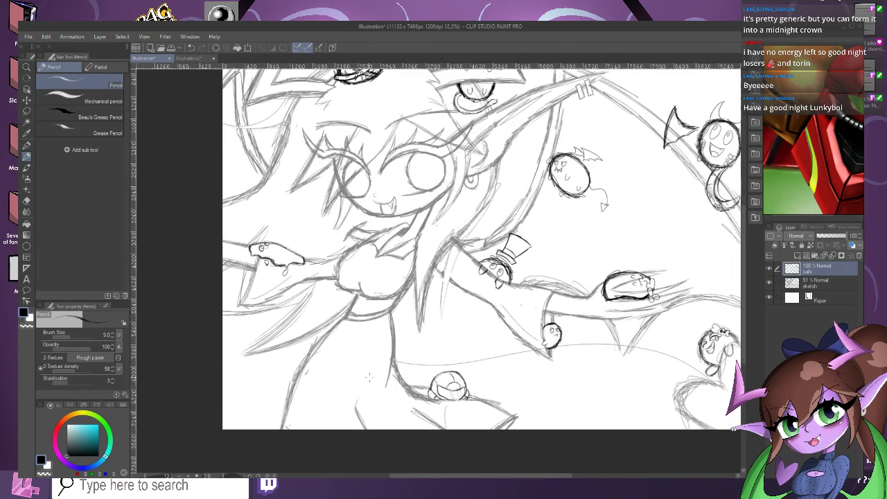
scroll(373, 379, up, 2)
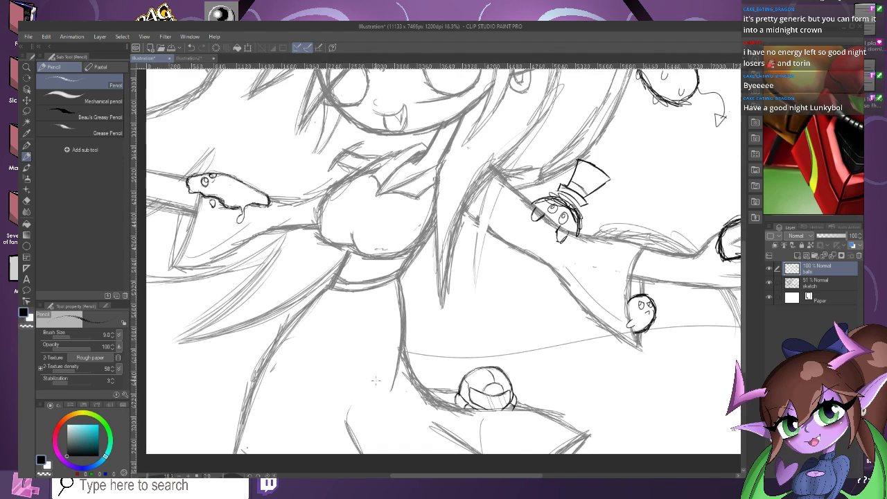
scroll(375, 380, down, 3)
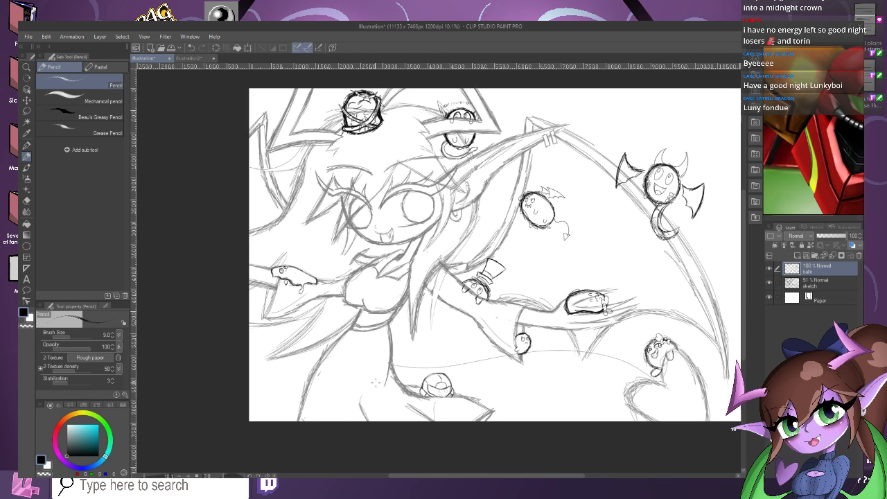
scroll(375, 381, down, 1)
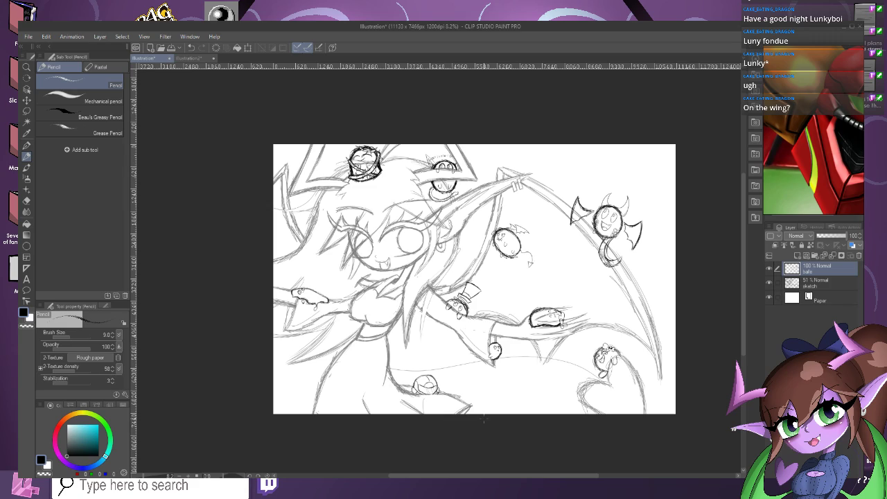
scroll(489, 418, up, 3)
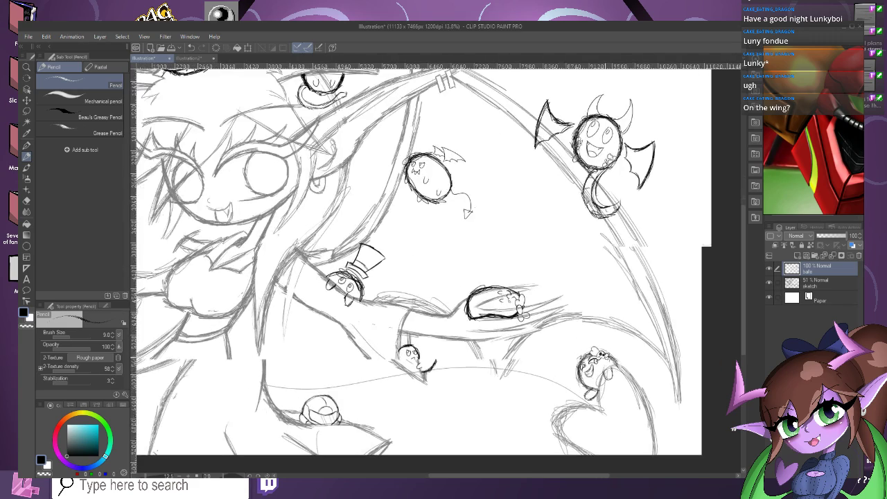
scroll(539, 278, down, 2)
scroll(539, 277, up, 2)
scroll(540, 201, down, 1)
scroll(539, 201, up, 4)
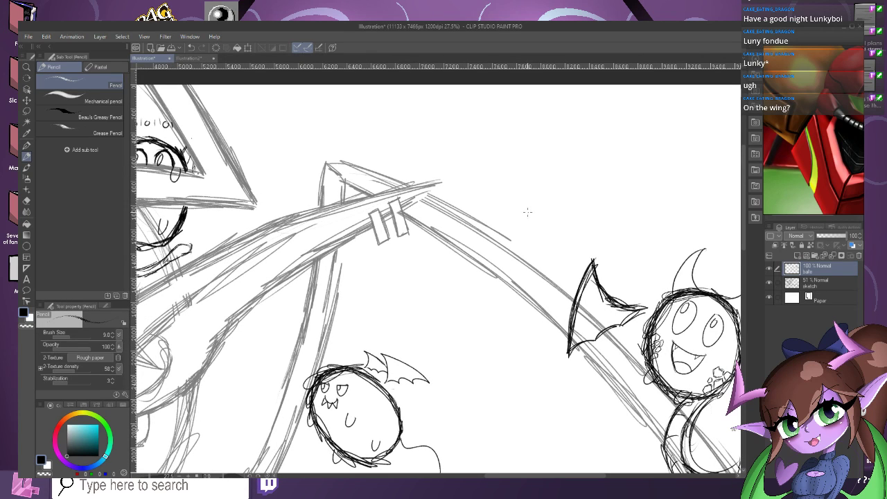
Pencil the domed upper outline of a new ball rising behind the wing's top edge, between the raised hand and the winged ball.
mouse_move(518, 206)
mouse_down()
mouse_move(538, 228)
mouse_move(473, 205)
mouse_move(466, 214)
mouse_move(483, 209)
mouse_move(456, 227)
mouse_up()
scroll(520, 208, up, 1)
mouse_move(487, 203)
mouse_down()
mouse_move(453, 231)
mouse_move(516, 206)
mouse_move(534, 228)
mouse_move(539, 260)
mouse_move(529, 278)
mouse_up()
drag(539, 247, 531, 270)
drag(532, 217, 531, 276)
drag(539, 233, 530, 277)
mouse_move(507, 203)
mouse_down()
mouse_move(545, 237)
mouse_move(471, 220)
mouse_move(460, 229)
mouse_up()
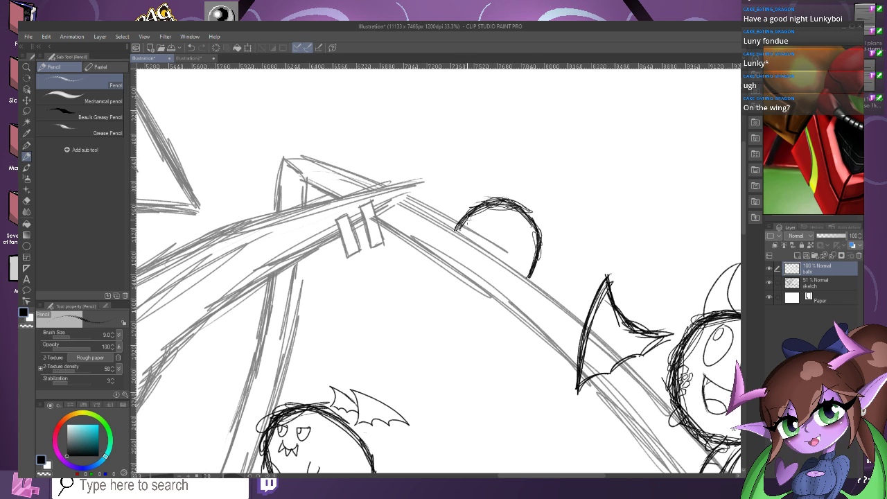
scroll(521, 273, up, 1)
mouse_move(531, 277)
mouse_down()
mouse_move(511, 291)
mouse_move(524, 306)
mouse_move(549, 280)
mouse_move(544, 300)
mouse_up()
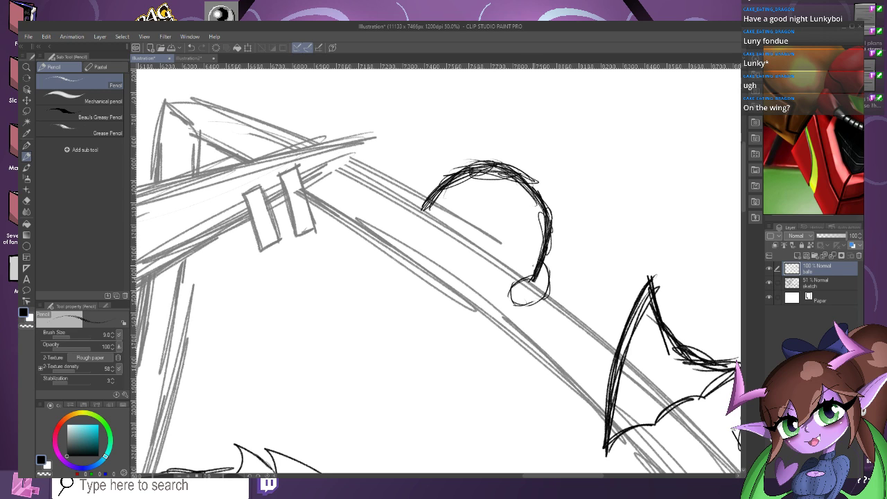
key(ctrl+z)
key(ctrl+z)
key(ctrl+z)
key(ctrl+z)
key(ctrl+z)
key(ctrl+z)
Pencil a small rounded hand at each end of the new ball's dome, hanging over the wing's top edge.
scroll(489, 252, up, 1)
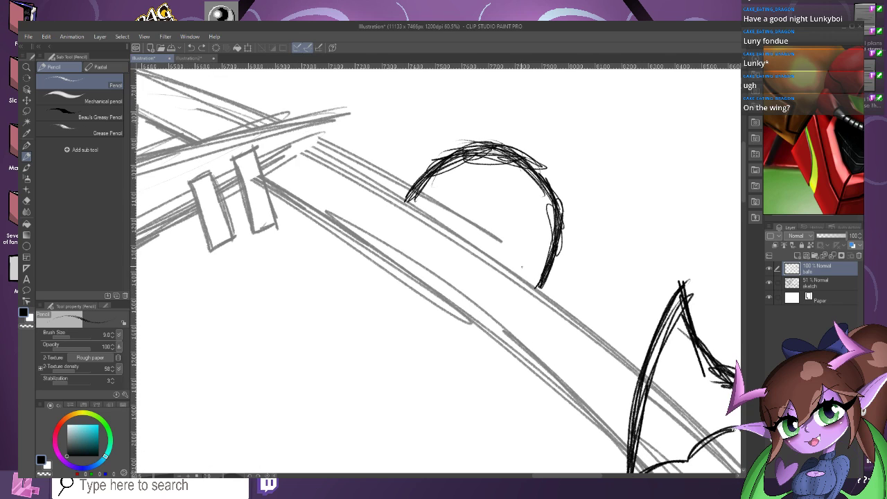
mouse_move(521, 262)
mouse_down()
mouse_move(484, 280)
mouse_move(494, 293)
mouse_move(521, 294)
mouse_move(533, 280)
mouse_up()
mouse_move(435, 195)
mouse_down()
mouse_move(432, 236)
mouse_move(421, 238)
mouse_move(410, 190)
mouse_up()
drag(437, 195, 438, 229)
scroll(455, 253, down, 2)
scroll(489, 124, up, 2)
scroll(510, 230, up, 3)
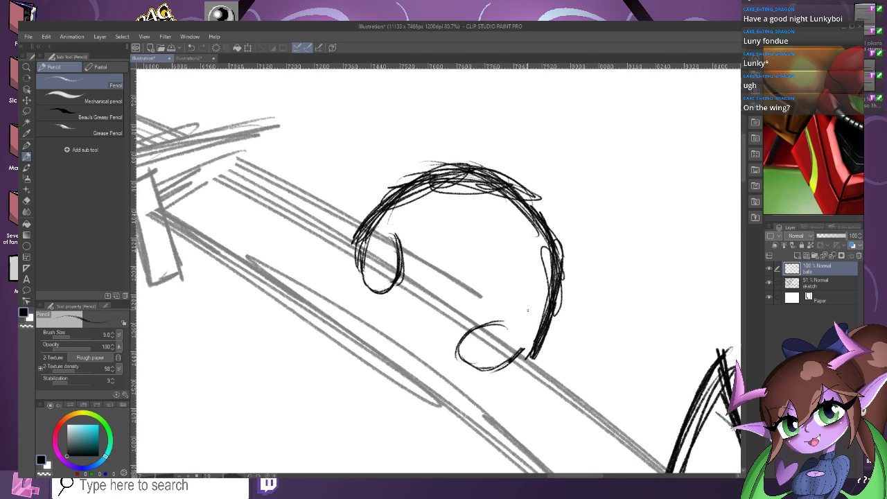
scroll(515, 244, down, 2)
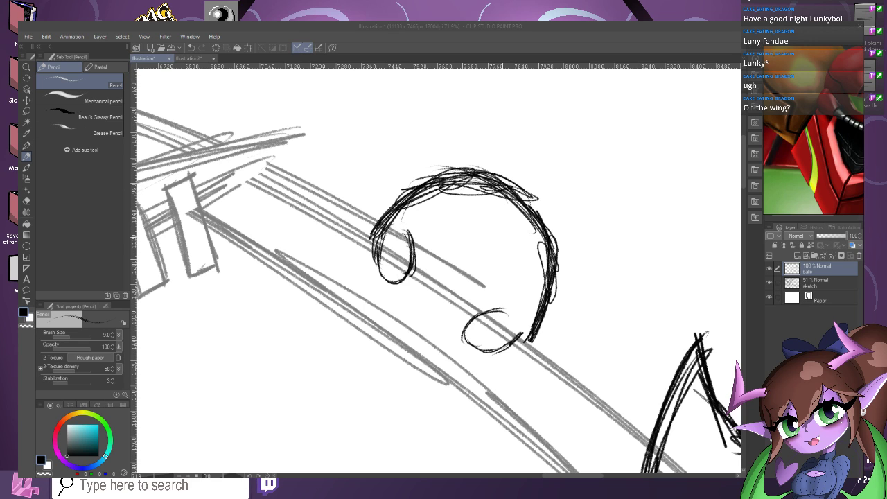
click(495, 433)
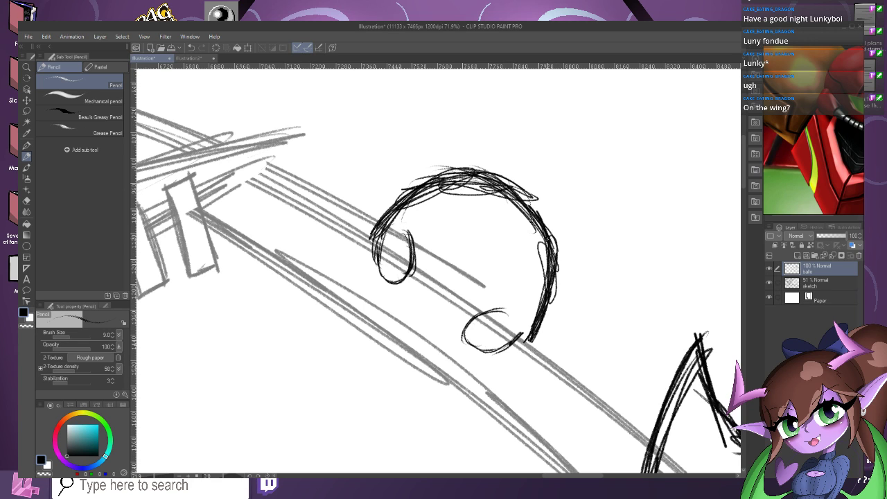
mouse_move(546, 259)
mouse_down()
mouse_move(526, 260)
mouse_move(570, 250)
mouse_move(557, 241)
mouse_up()
key(ctrl+z)
key(ctrl+z)
scroll(513, 221, up, 2)
mouse_move(501, 226)
mouse_down()
mouse_move(510, 249)
mouse_move(478, 216)
mouse_move(454, 220)
mouse_move(444, 247)
mouse_up()
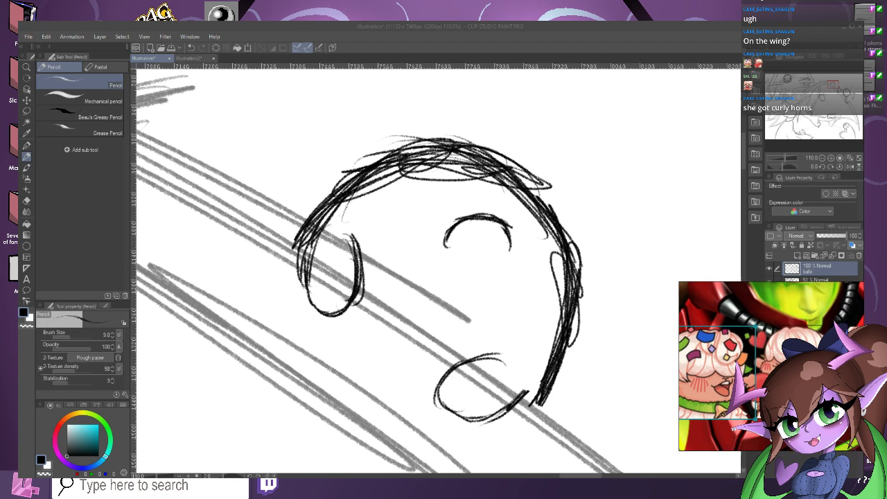
scroll(577, 214, down, 4)
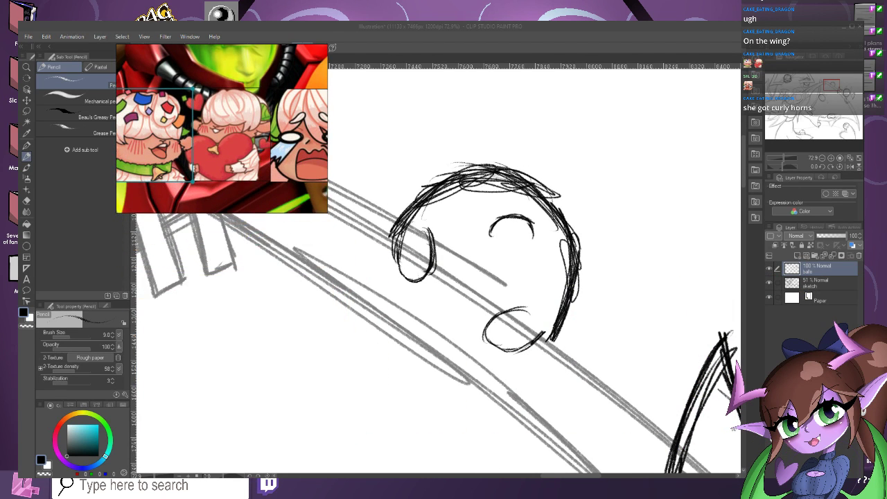
scroll(444, 277, up, 2)
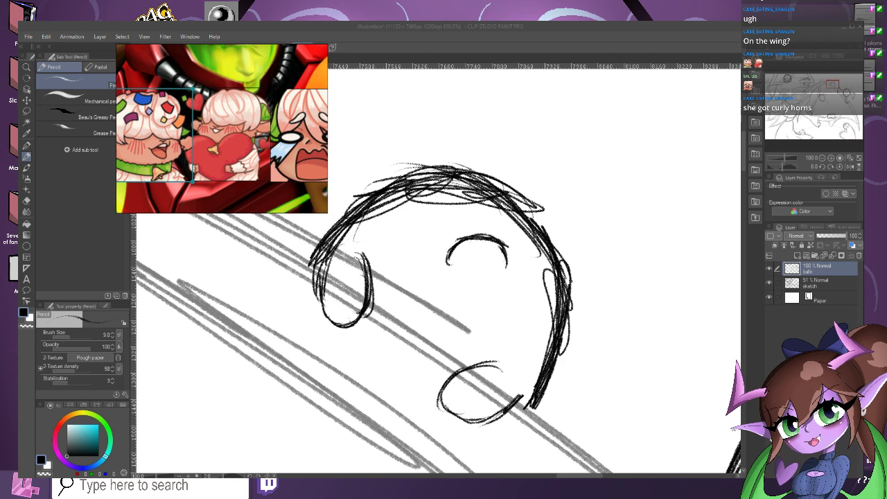
click(27, 200)
scroll(503, 239, up, 3)
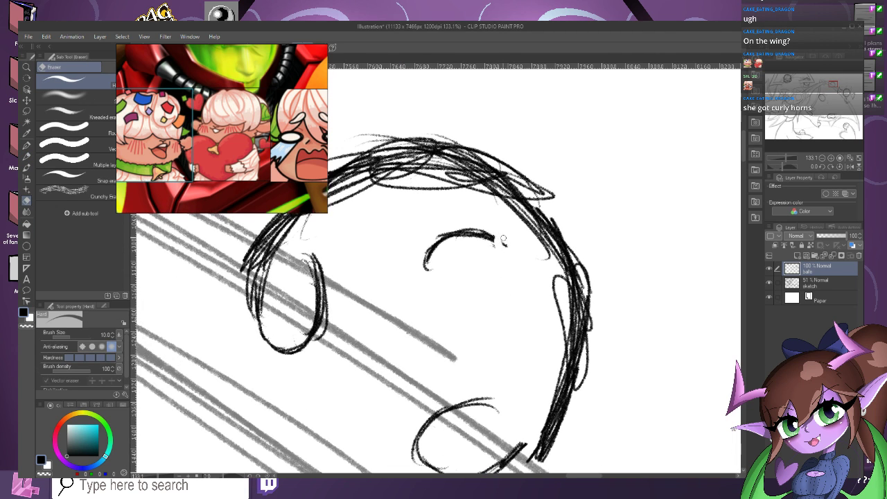
mouse_move(509, 255)
mouse_down()
mouse_move(430, 224)
mouse_move(433, 216)
mouse_move(416, 233)
mouse_move(413, 265)
mouse_move(455, 236)
mouse_up()
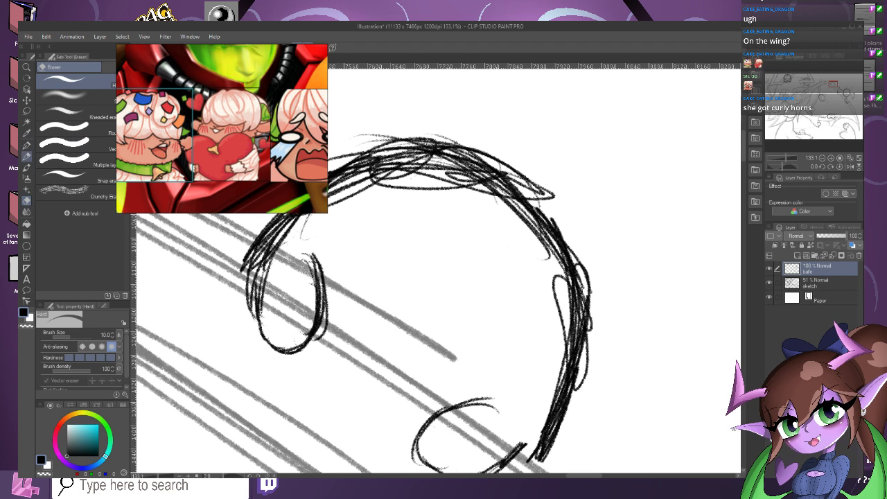
Pencil a jagged fringe of pointed hair locks across the upper part of the new ball's face.
click(26, 157)
scroll(516, 275, down, 8)
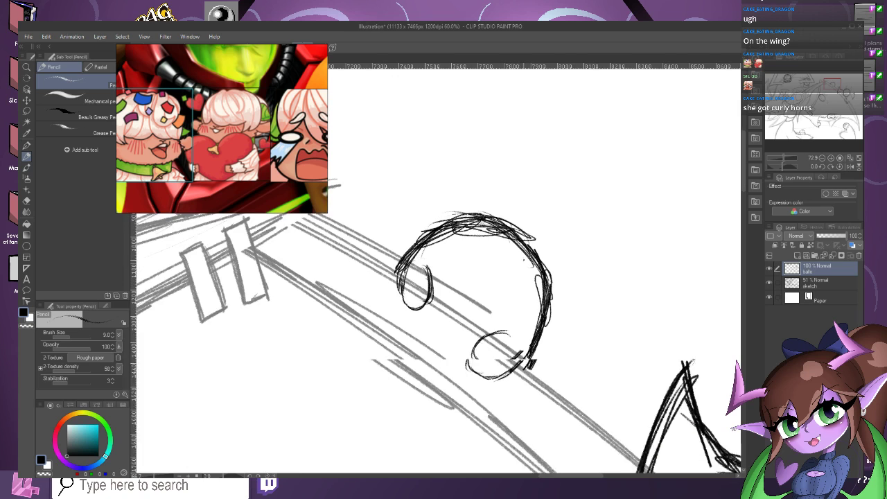
scroll(524, 260, up, 1)
scroll(501, 257, up, 2)
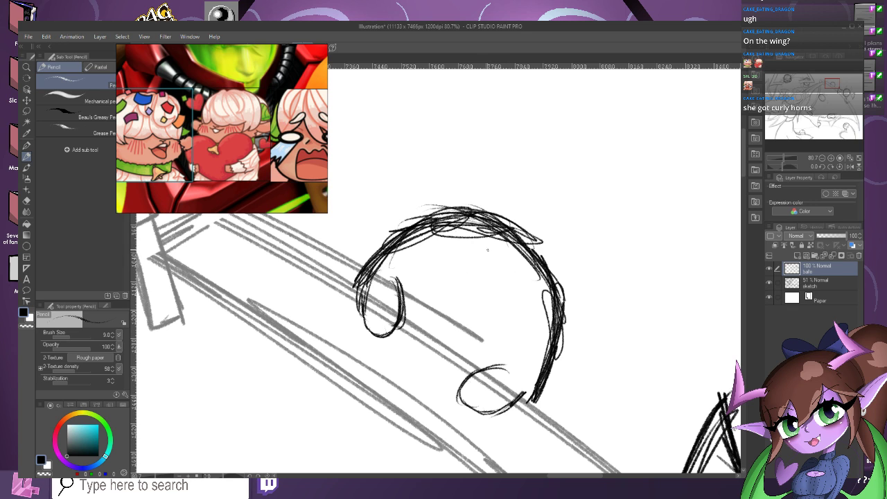
scroll(488, 200, up, 1)
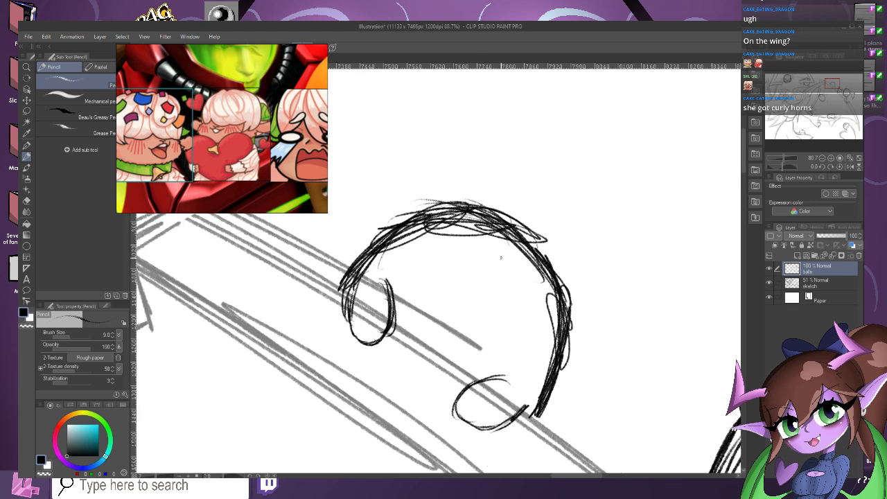
mouse_move(435, 242)
mouse_down()
mouse_move(441, 284)
mouse_move(475, 310)
mouse_up()
mouse_move(478, 277)
mouse_down()
mouse_move(512, 332)
mouse_move(525, 328)
mouse_move(551, 355)
mouse_up()
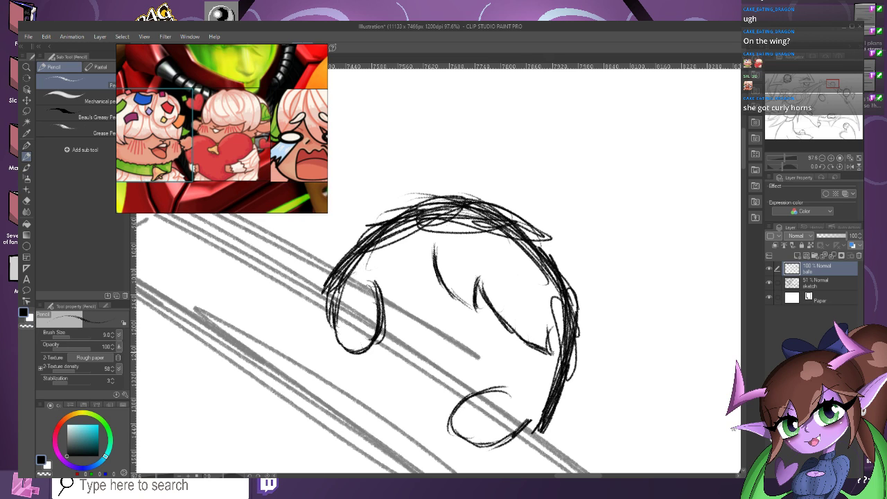
drag(553, 317, 549, 352)
drag(438, 278, 469, 306)
mouse_move(431, 241)
mouse_down()
mouse_move(434, 262)
mouse_move(405, 265)
mouse_move(395, 249)
mouse_move(389, 261)
mouse_up()
Pencil a side strand of hair along the inside of the ball's left edge, running down to the left hand.
drag(413, 227, 372, 277)
drag(398, 240, 367, 284)
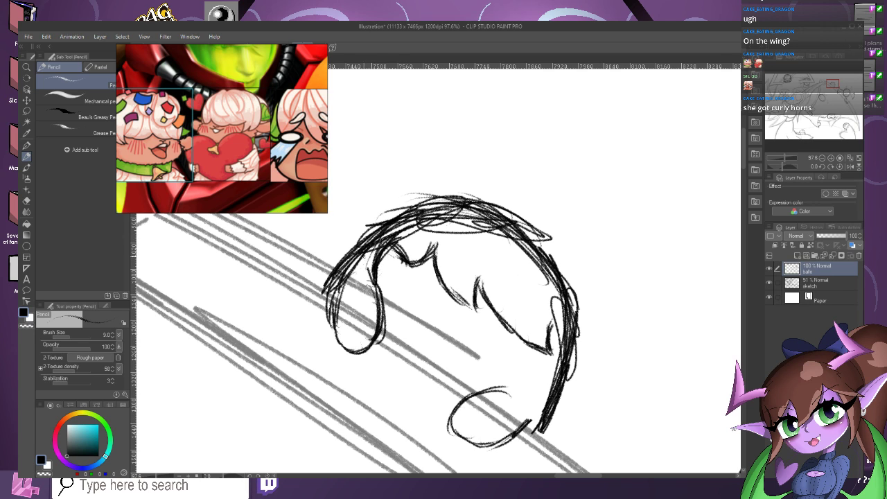
drag(369, 252, 362, 283)
drag(367, 233, 361, 280)
drag(549, 352, 529, 370)
Rotate the canvas to -30 degrees and erase the jagged fringe across the ball's face with a large hard eraser.
click(249, 475)
click(249, 475)
click(250, 475)
click(249, 475)
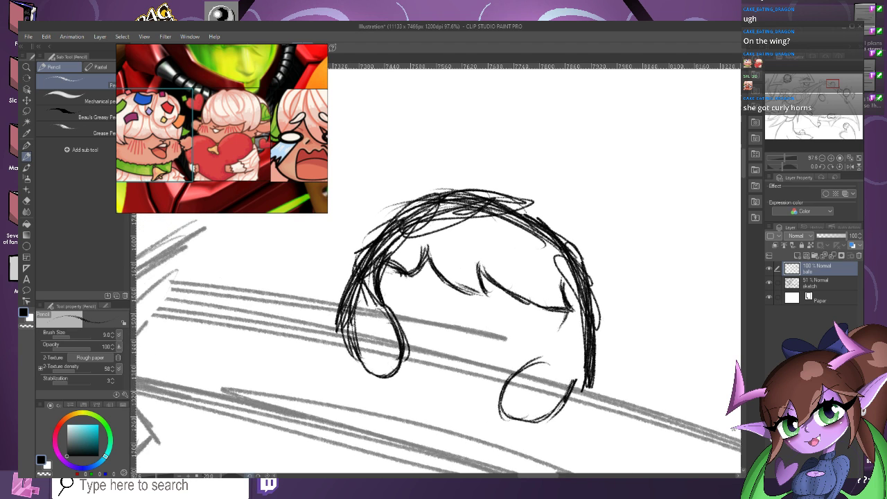
click(249, 475)
click(250, 475)
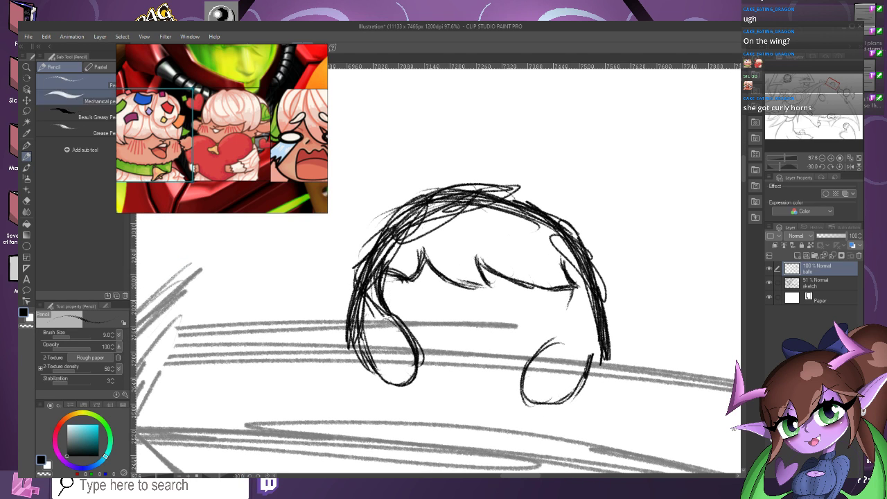
key(e)
mouse_move(563, 285)
mouse_down()
mouse_move(547, 304)
mouse_move(548, 273)
mouse_move(520, 271)
mouse_move(503, 297)
mouse_move(466, 307)
mouse_move(435, 259)
mouse_move(406, 278)
mouse_up()
click(80, 337)
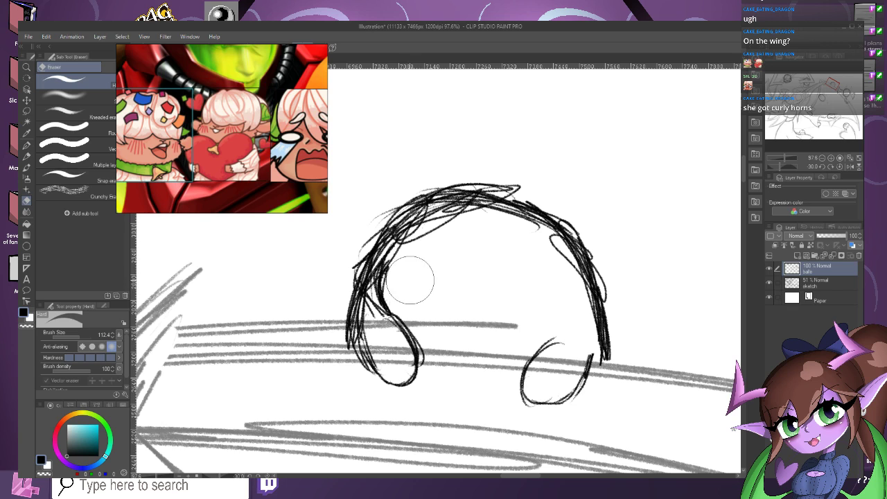
Add a new layer above the balls layer, moving the floating reference image out of the way.
click(100, 36)
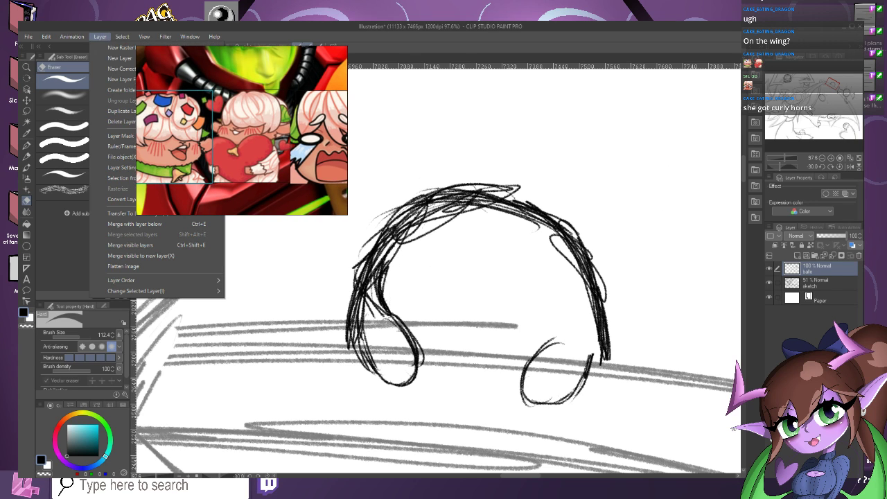
drag(241, 131, 448, 138)
click(100, 36)
mouse_move(120, 59)
click(255, 60)
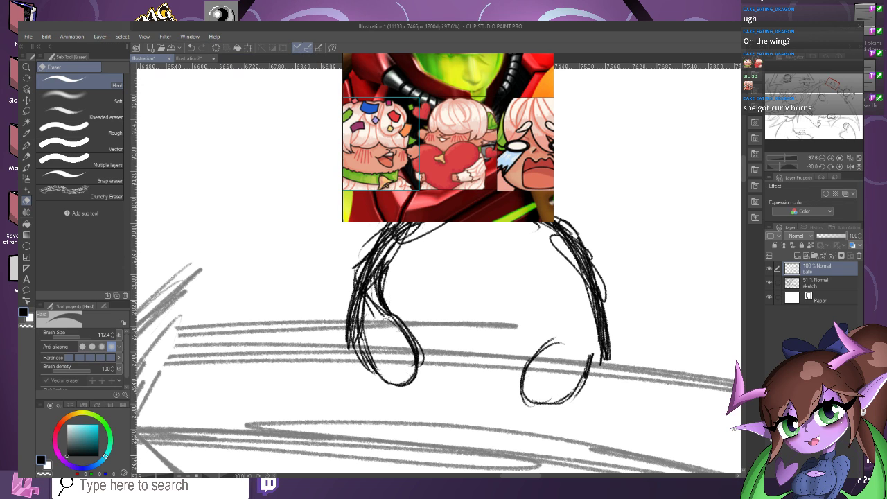
click(515, 155)
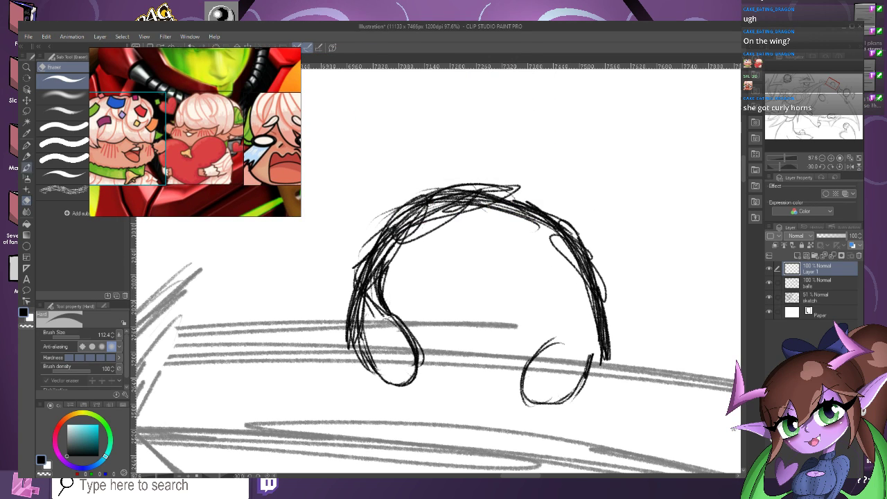
Pencil a fringe of overlapping pointed locks across the ball's forehead on the new layer.
click(26, 157)
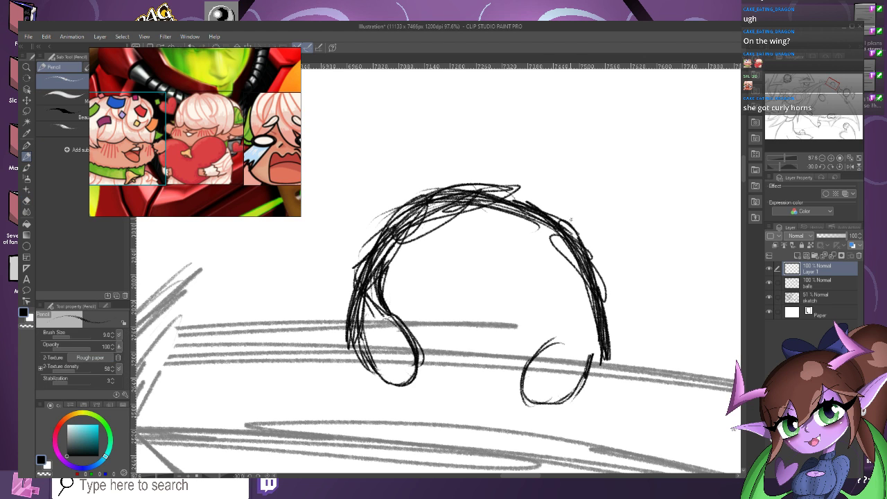
scroll(467, 241, up, 2)
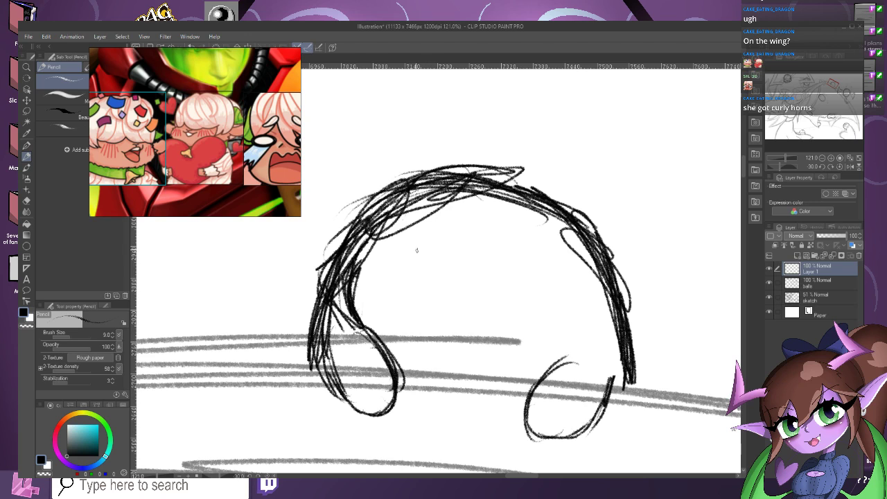
mouse_move(416, 249)
mouse_down()
mouse_move(456, 287)
mouse_move(498, 308)
mouse_move(505, 304)
mouse_move(490, 277)
mouse_move(513, 291)
mouse_up()
mouse_move(540, 248)
mouse_down()
mouse_move(572, 291)
mouse_move(584, 297)
mouse_move(566, 279)
mouse_move(596, 302)
mouse_up()
mouse_move(532, 300)
mouse_down()
mouse_move(594, 302)
mouse_move(506, 298)
mouse_up()
mouse_move(560, 307)
mouse_down()
mouse_move(503, 297)
mouse_move(557, 311)
mouse_move(542, 305)
mouse_up()
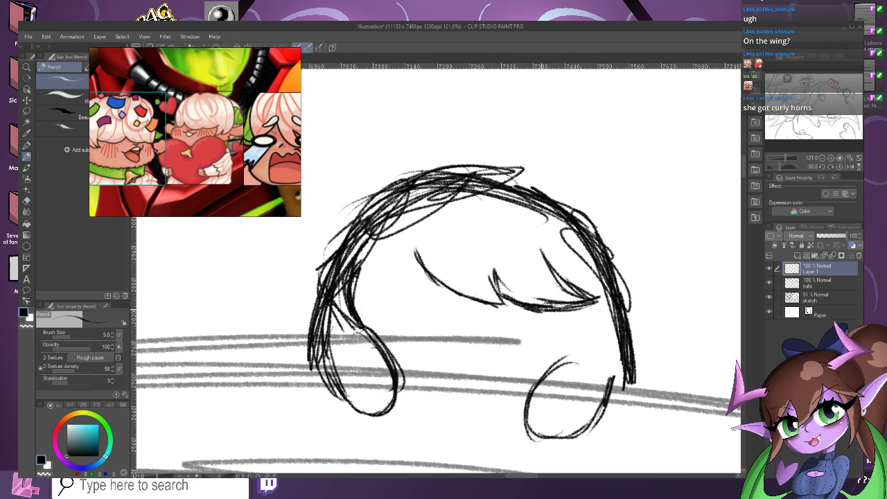
drag(598, 301, 542, 309)
scroll(376, 251, up, 1)
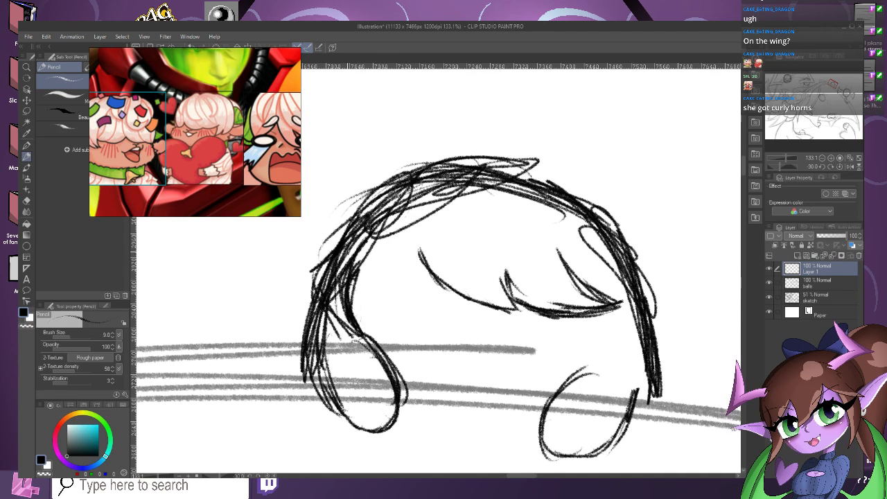
mouse_move(356, 279)
mouse_down()
mouse_move(395, 297)
mouse_move(468, 291)
mouse_move(367, 298)
mouse_move(357, 278)
mouse_up()
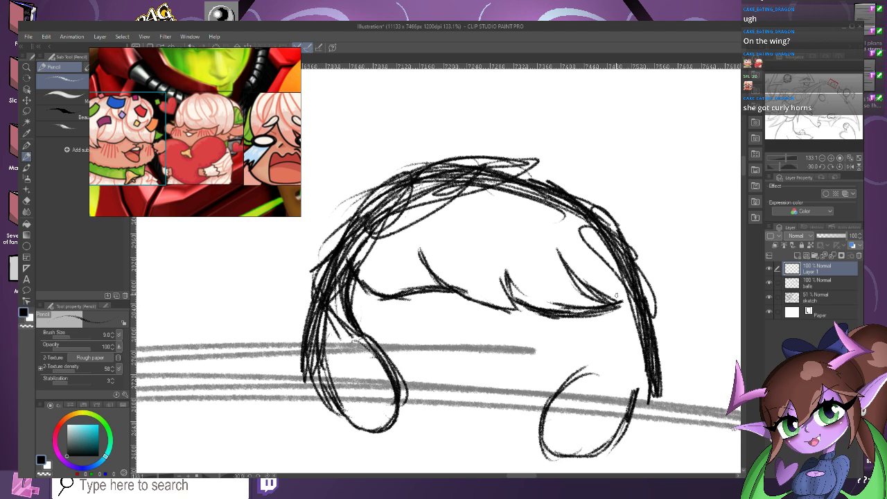
Pencil a tapered side lock below the fringe's right end, its outer edge curving up past the ball's outline.
drag(623, 284, 589, 361)
mouse_move(624, 322)
mouse_down()
mouse_move(593, 354)
mouse_move(610, 342)
mouse_up()
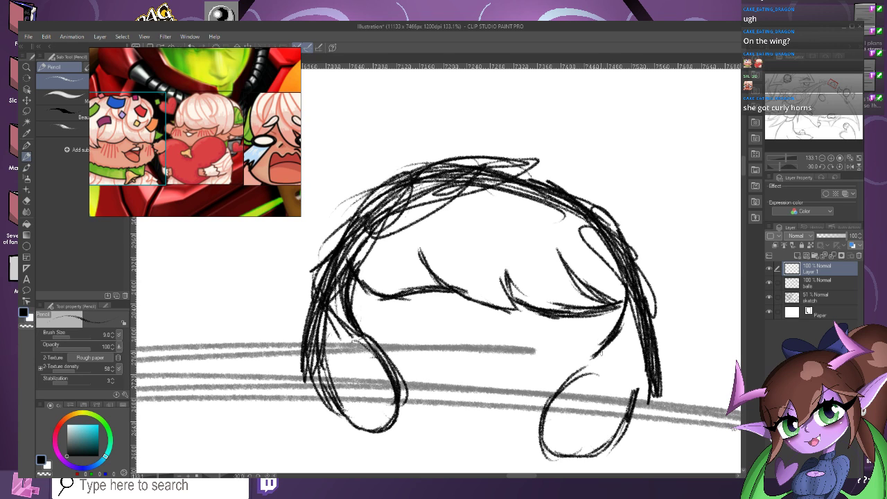
drag(627, 305, 600, 351)
drag(621, 328, 594, 360)
drag(643, 340, 595, 359)
drag(618, 356, 666, 300)
drag(623, 357, 671, 280)
mouse_move(635, 341)
mouse_down()
mouse_move(676, 274)
mouse_move(670, 252)
mouse_up()
drag(655, 316, 672, 258)
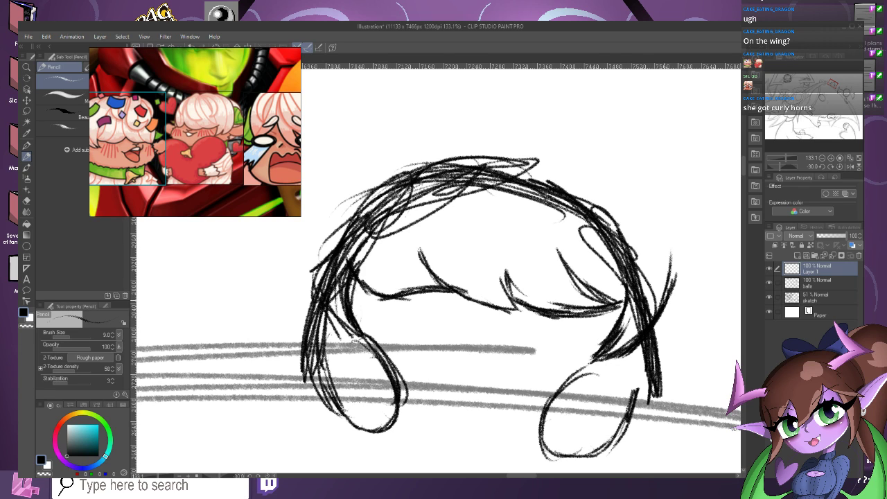
drag(660, 325, 676, 227)
drag(670, 291, 662, 179)
mouse_move(676, 273)
mouse_down()
mouse_move(676, 240)
mouse_move(640, 151)
mouse_up()
drag(676, 246, 618, 136)
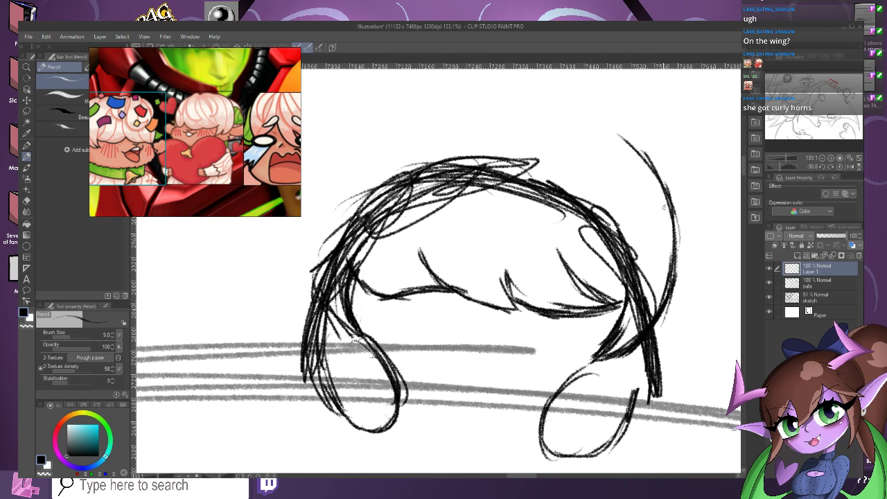
key(e)
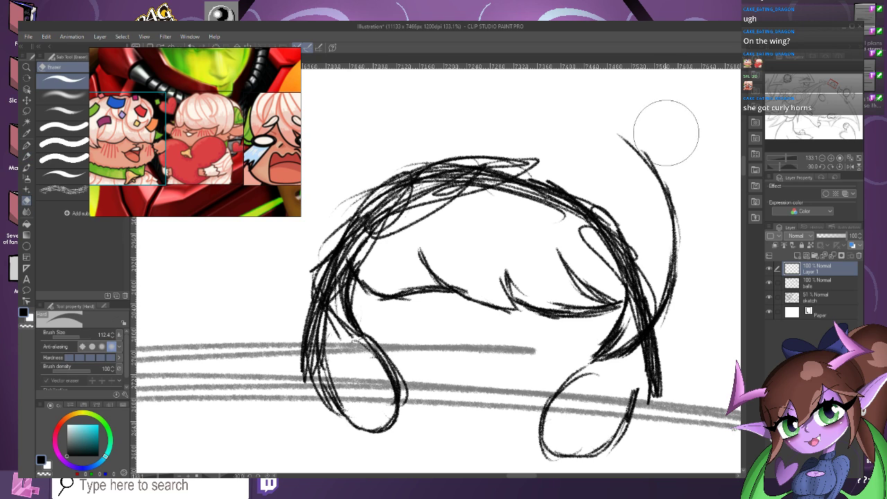
mouse_move(659, 129)
mouse_down()
mouse_move(649, 158)
mouse_move(695, 275)
mouse_up()
Pencil the right outer curve of the hair from the side lock upward, bending inward above the ball's outline.
key(p)
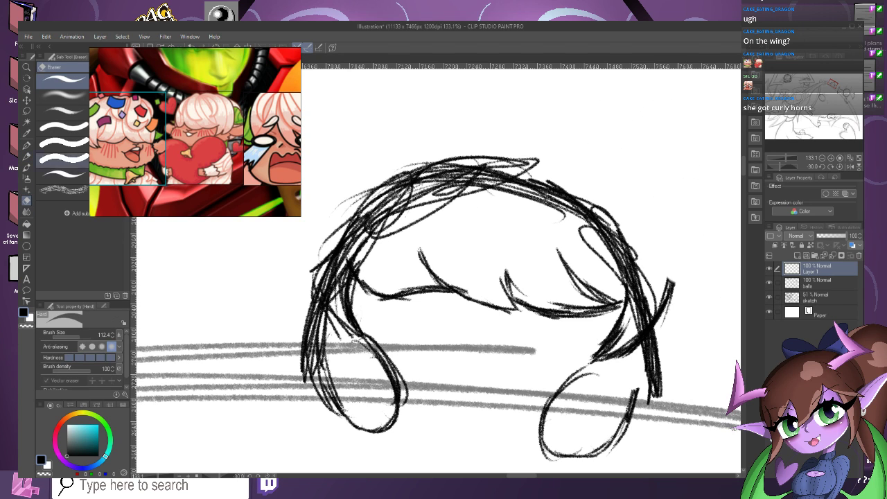
drag(663, 302, 671, 251)
drag(657, 323, 672, 240)
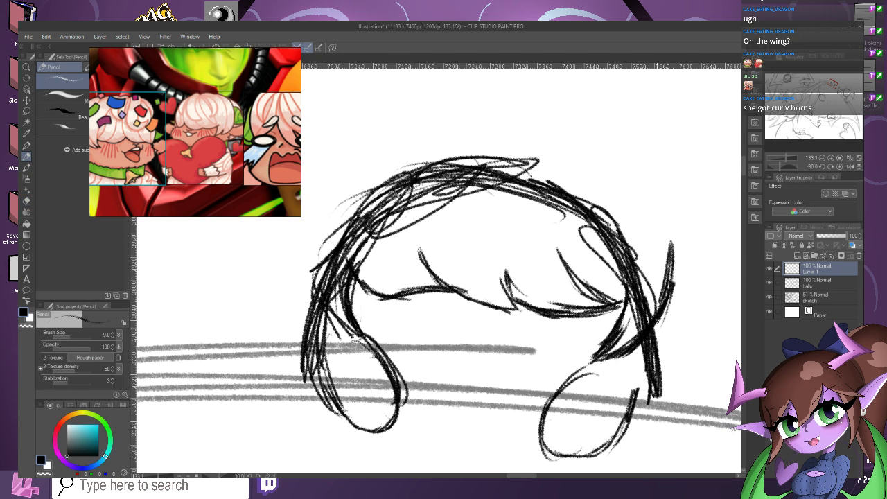
drag(664, 303, 668, 216)
drag(672, 255, 655, 198)
drag(670, 240, 645, 185)
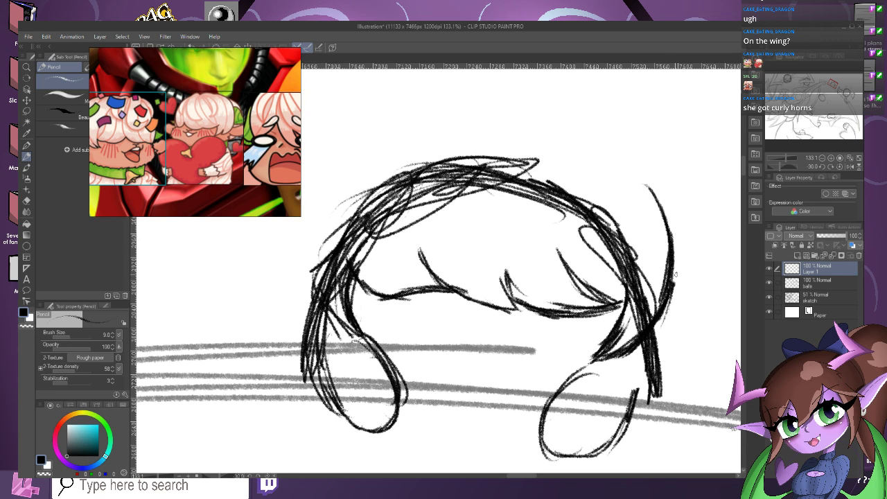
drag(675, 274, 644, 185)
drag(674, 250, 628, 155)
mouse_move(669, 224)
mouse_down()
mouse_move(623, 152)
mouse_move(580, 117)
mouse_move(613, 141)
mouse_up()
Pencil the top of the puffy hair outline over the ball's dome, with a dip between its two rounded halves.
drag(625, 159, 525, 108)
drag(614, 148, 500, 111)
mouse_move(567, 114)
mouse_down()
mouse_move(493, 119)
mouse_move(441, 99)
mouse_up()
mouse_move(488, 124)
mouse_down()
mouse_move(424, 105)
mouse_move(368, 124)
mouse_up()
drag(420, 111, 344, 176)
scroll(395, 137, down, 7)
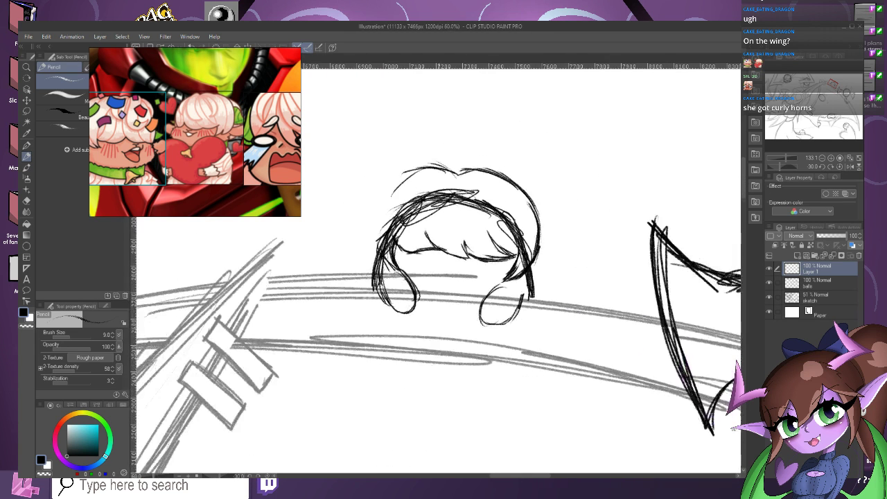
scroll(433, 189, up, 6)
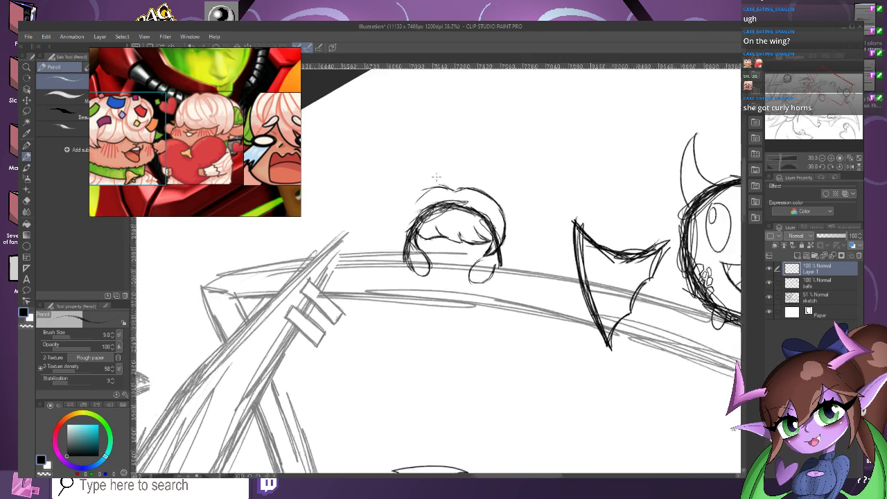
Pencil the left outer curve of the hair from its top edge down to the lower left side of the head.
mouse_move(438, 186)
mouse_down()
mouse_move(392, 217)
mouse_move(377, 258)
mouse_up()
drag(407, 203, 372, 262)
drag(439, 187, 367, 278)
drag(396, 223, 362, 301)
mouse_move(381, 235)
mouse_down()
mouse_move(372, 259)
mouse_move(364, 310)
mouse_up()
drag(368, 263, 364, 320)
drag(367, 297, 385, 348)
scroll(421, 306, down, 2)
scroll(504, 292, up, 2)
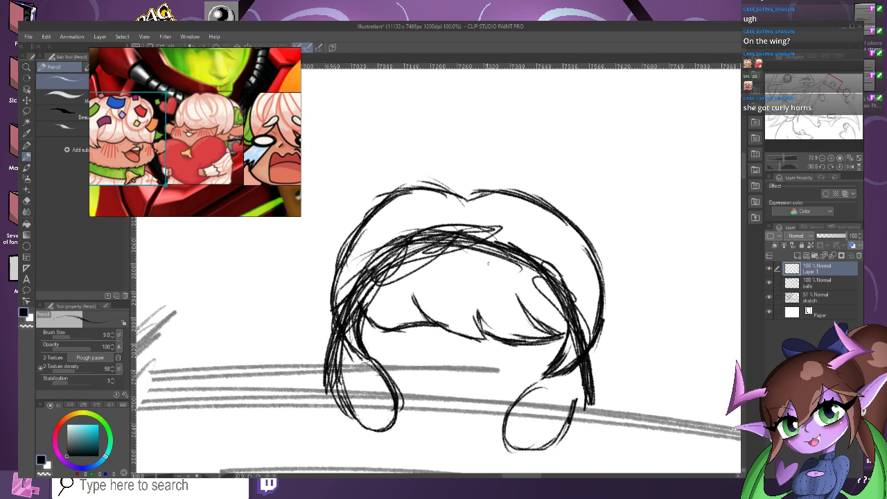
Lasso the upper part of the hair outline, nudge it slightly down and to the left, and deselect.
key(m)
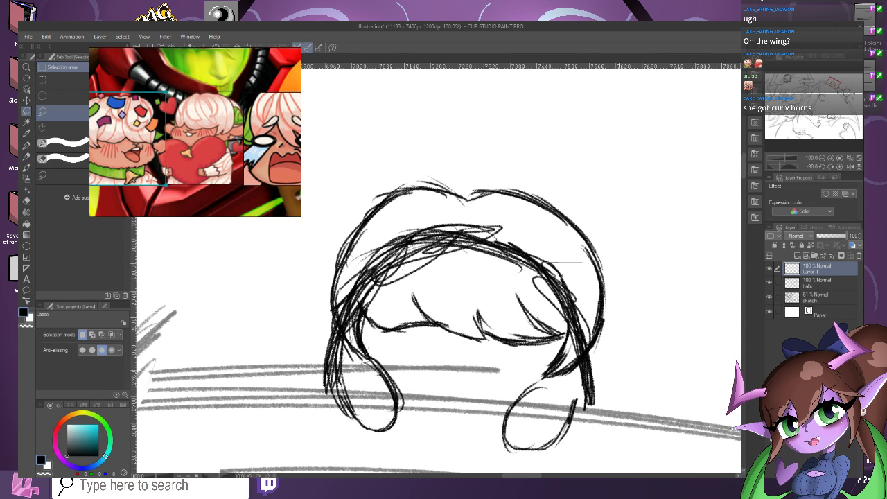
mouse_move(674, 242)
mouse_down()
mouse_move(305, 208)
mouse_move(291, 253)
mouse_up()
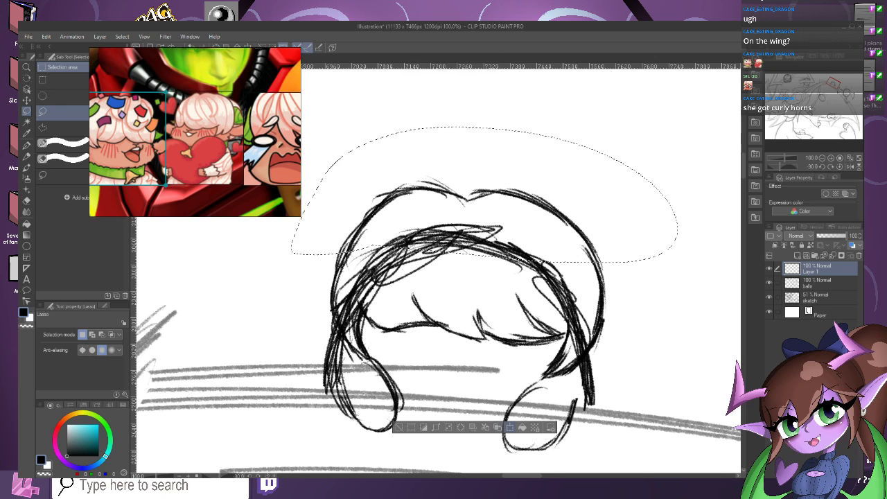
key(ctrl+t)
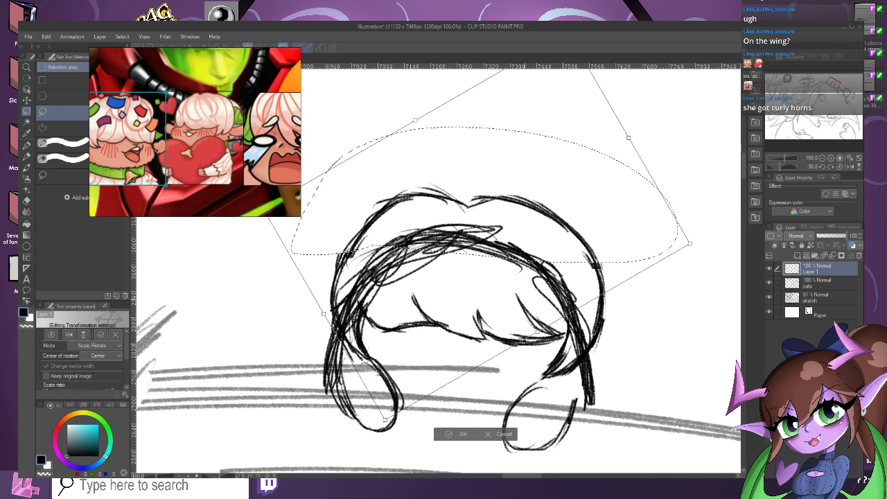
key(Left)
key(Left)
key(Left)
key(Left)
key(Down)
key(Down)
key(Down)
key(Down)
key(Down)
key(Down)
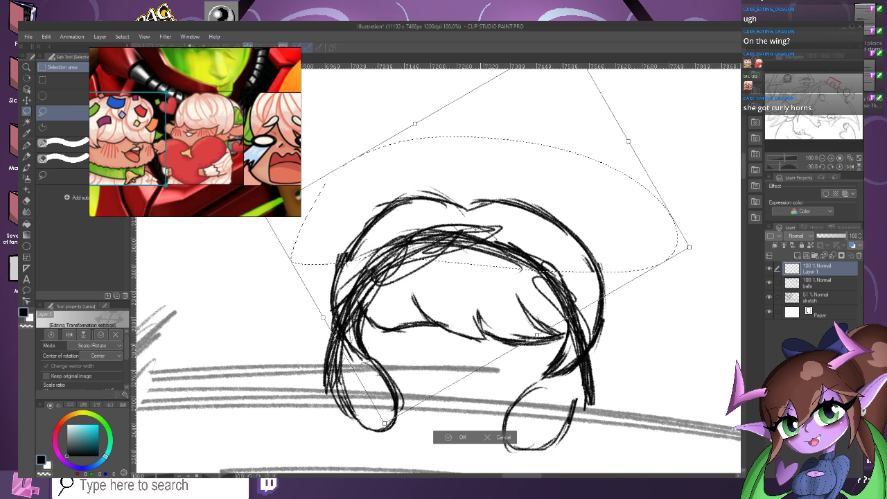
key(Return)
key(ctrl+d)
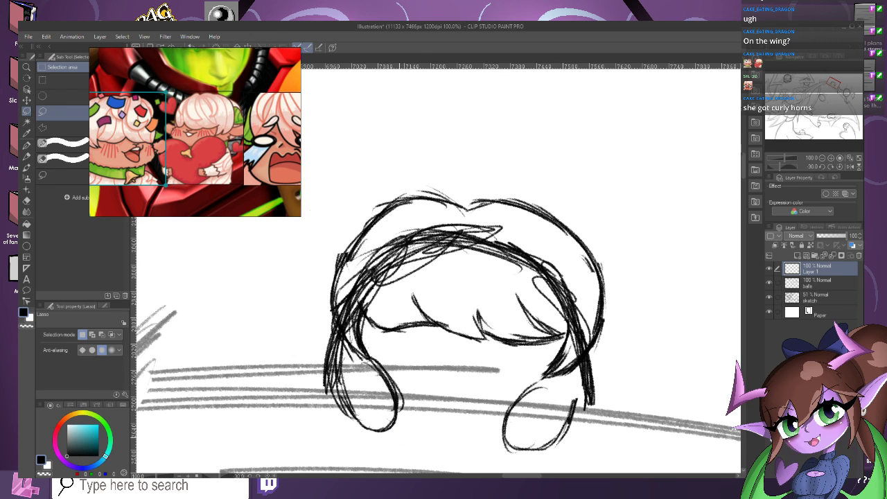
Pencil over the right side of the hair outline to smooth its curve into the shifted top part.
key(p)
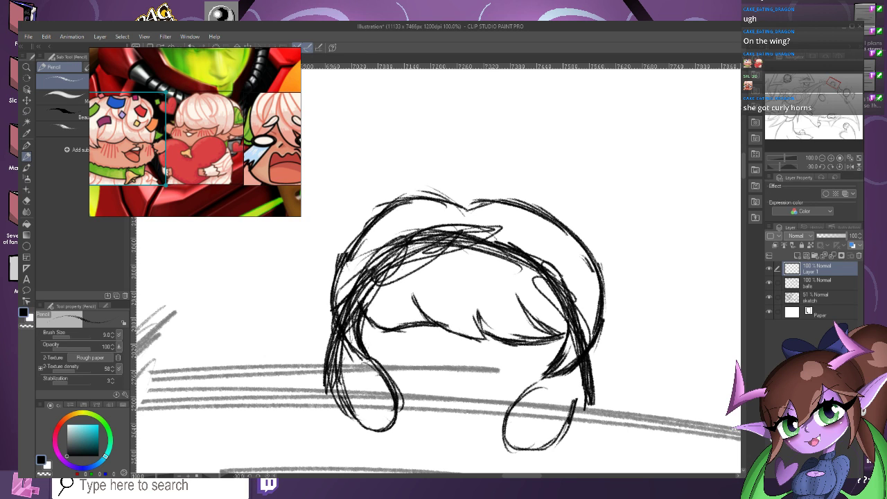
key(e)
scroll(328, 253, up, 1)
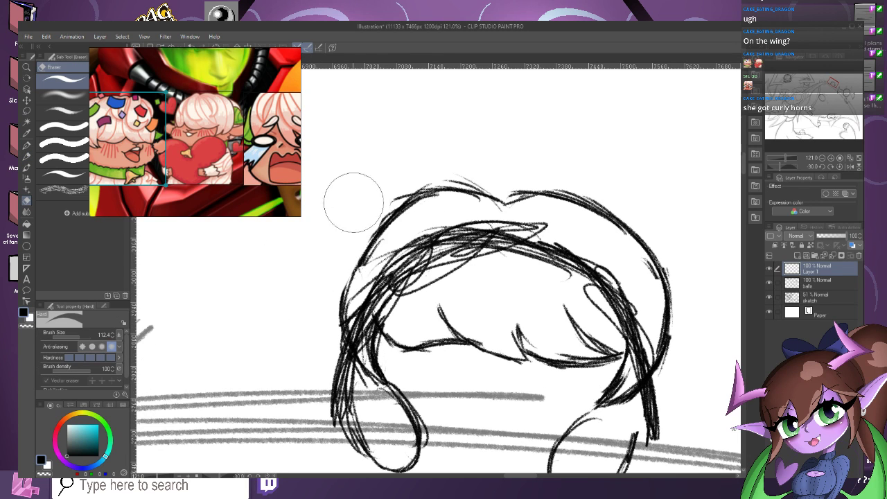
click(62, 187)
click(27, 156)
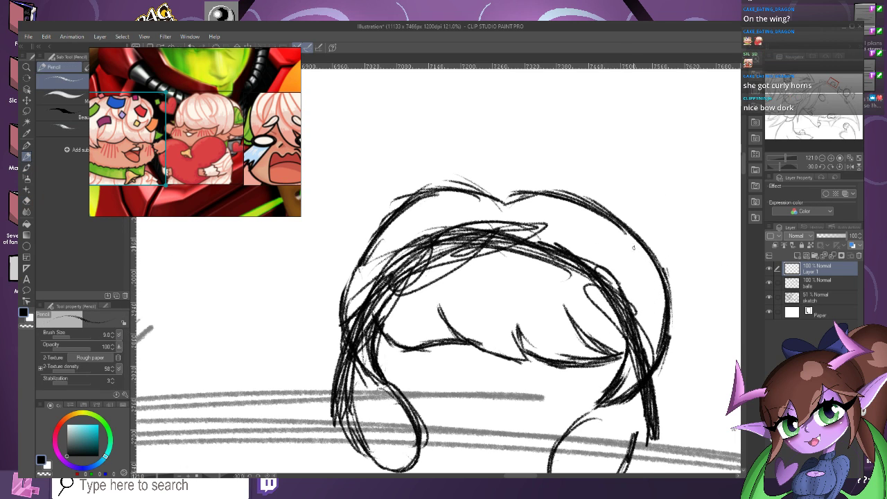
drag(635, 233, 669, 317)
scroll(504, 233, down, 1)
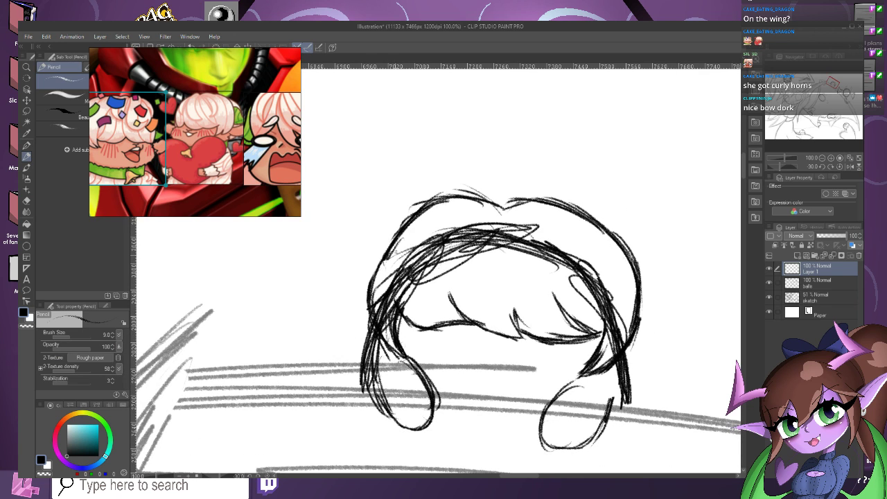
On the ball layer, erase the head outline inside the hair, trimming around both side locks at eraser size 25.2.
scroll(395, 279, down, 3)
scroll(489, 280, up, 2)
click(819, 282)
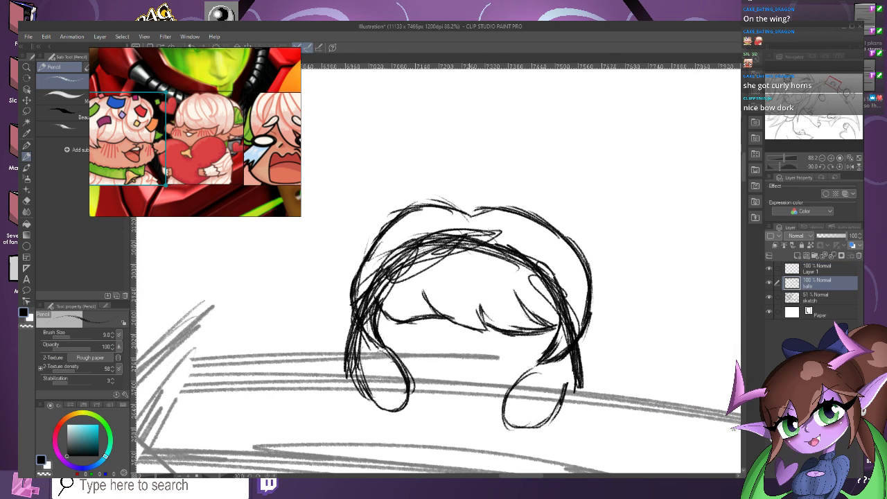
click(27, 200)
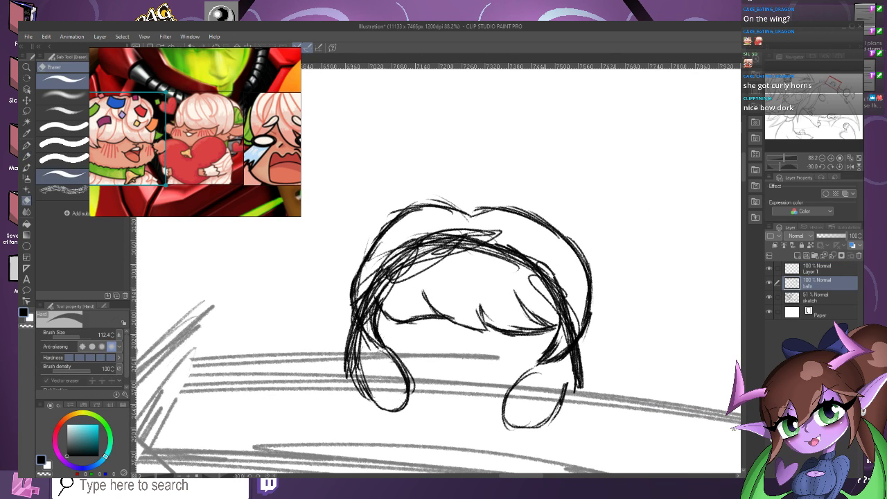
mouse_move(496, 236)
mouse_down()
mouse_move(473, 265)
mouse_move(416, 230)
mouse_move(395, 239)
mouse_move(414, 297)
mouse_move(393, 287)
mouse_move(487, 232)
mouse_move(444, 214)
mouse_move(478, 241)
mouse_move(545, 260)
mouse_move(568, 291)
mouse_move(566, 265)
mouse_move(575, 293)
mouse_up()
click(74, 335)
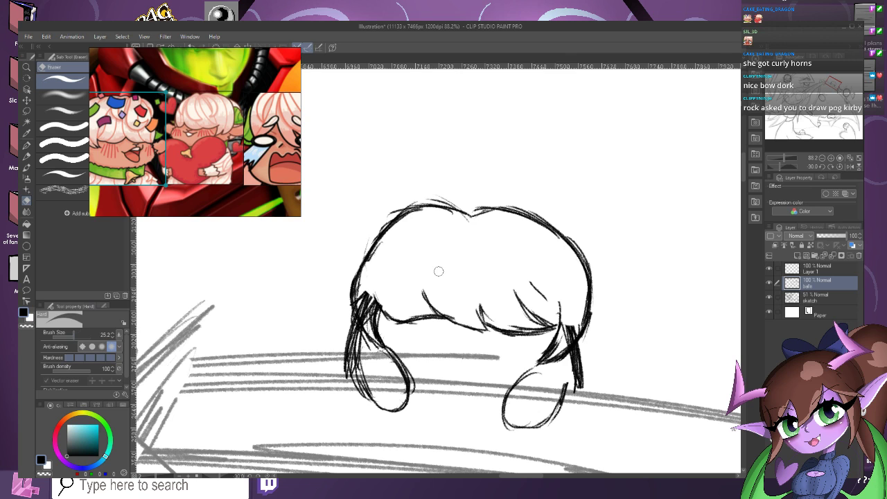
mouse_move(592, 326)
mouse_down()
mouse_move(575, 338)
mouse_move(565, 321)
mouse_up()
drag(372, 328, 360, 307)
Erase the leftover ball-layer mark above the fringe's right lock, returning to Layer 1 and the Pencil.
scroll(388, 207, down, 3)
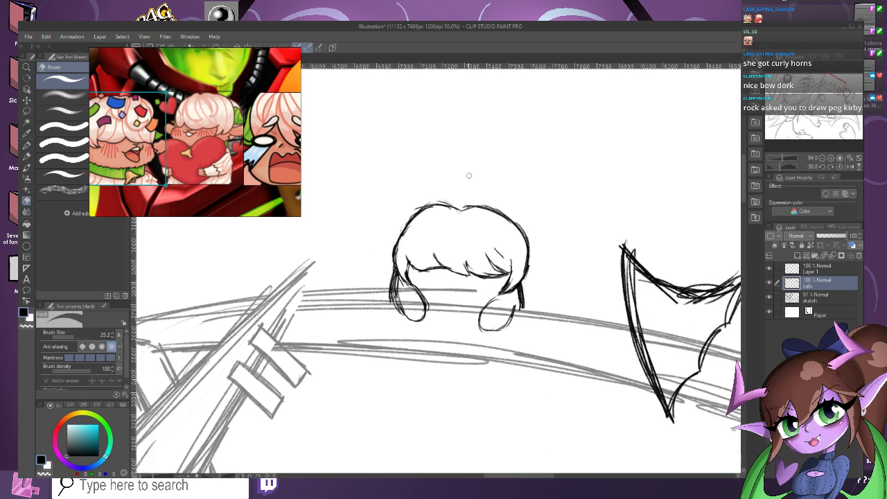
scroll(469, 175, down, 1)
scroll(523, 218, down, 2)
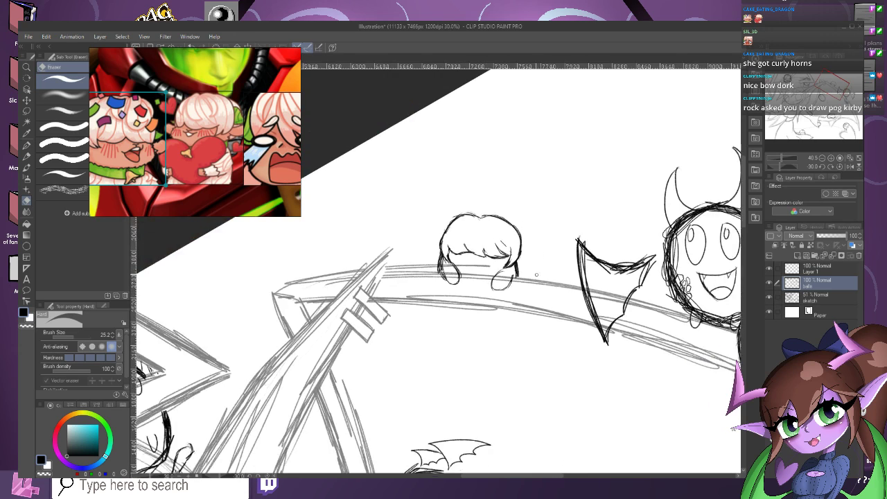
scroll(530, 235, up, 3)
scroll(502, 234, up, 4)
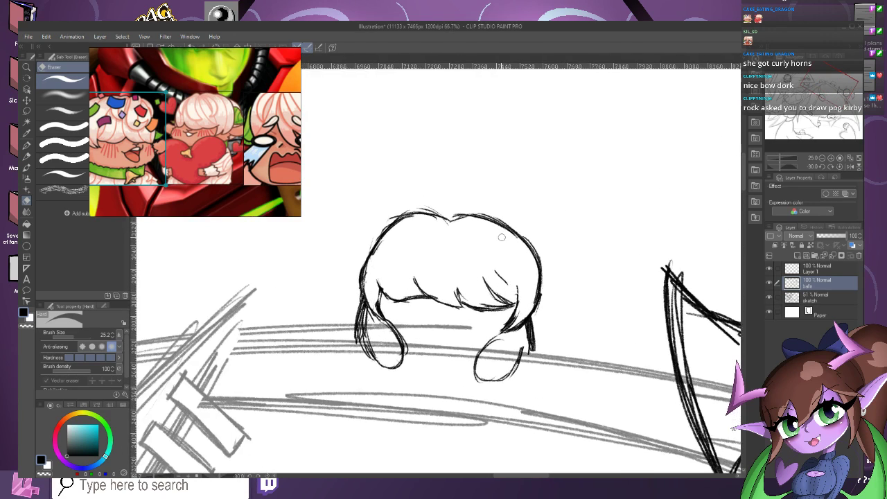
click(825, 268)
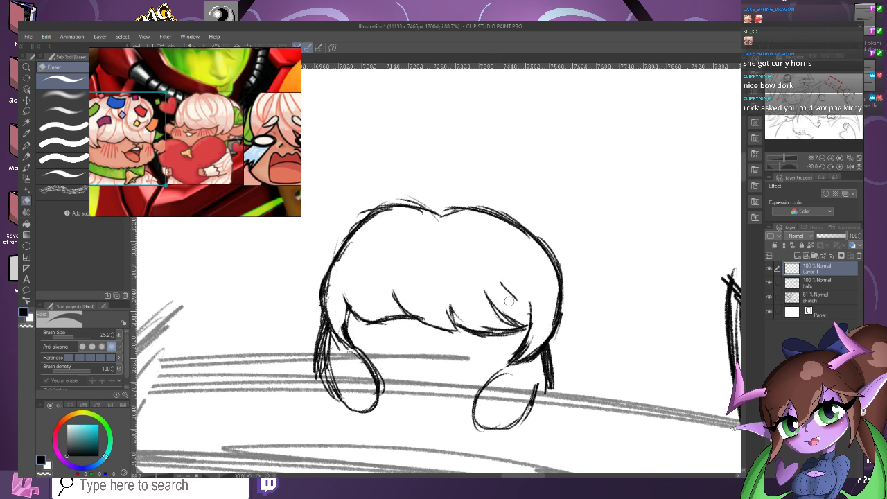
key(alt+[)
drag(499, 282, 514, 298)
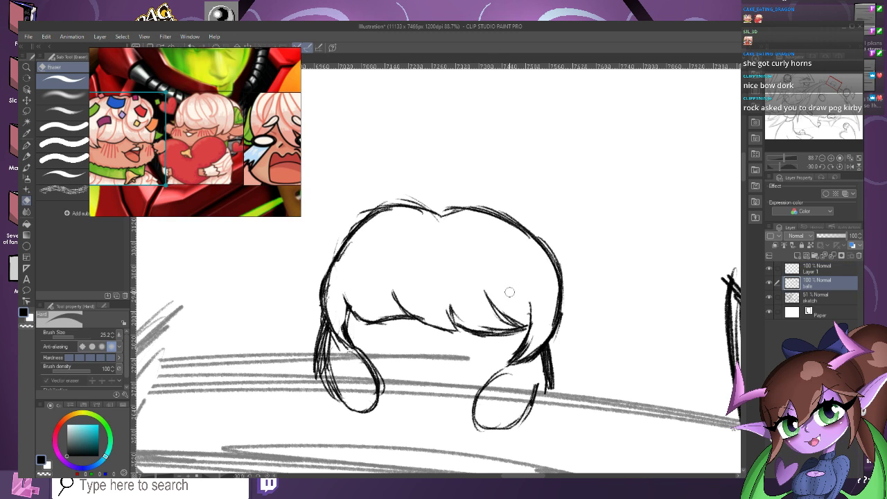
key(alt+bracketright)
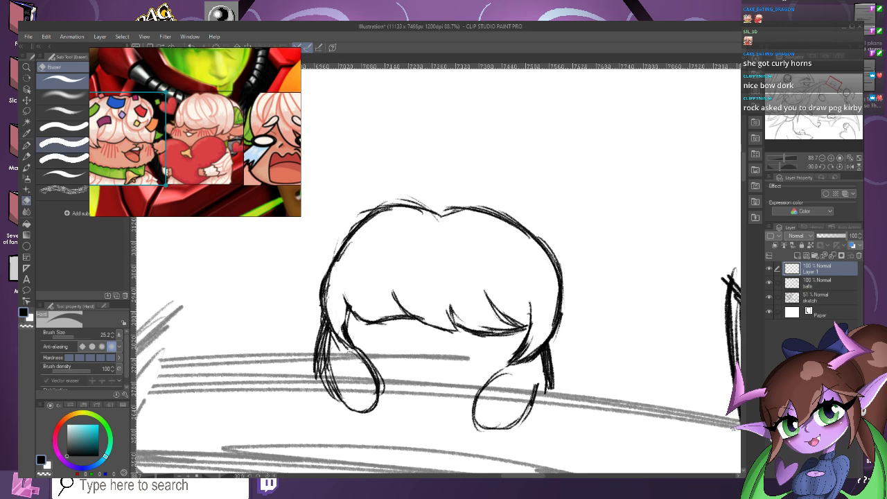
key(p)
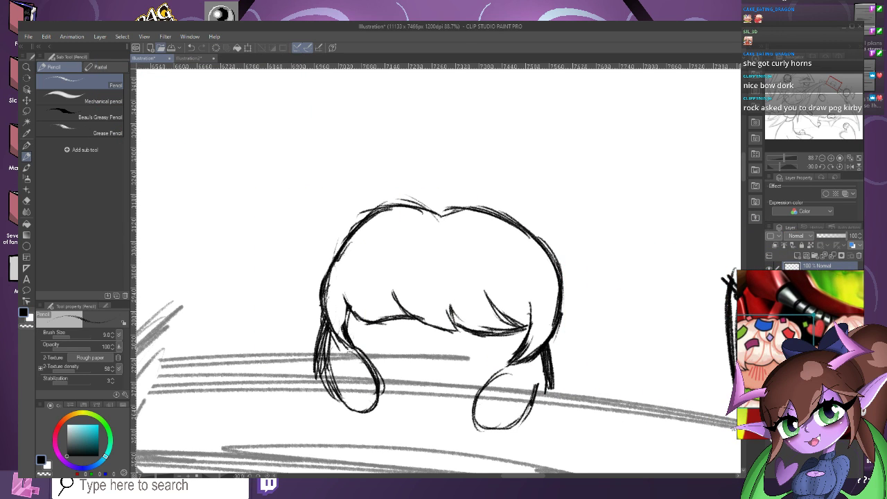
Create a new 2700 by 2160 px illustration at 1200 dpi.
click(150, 47)
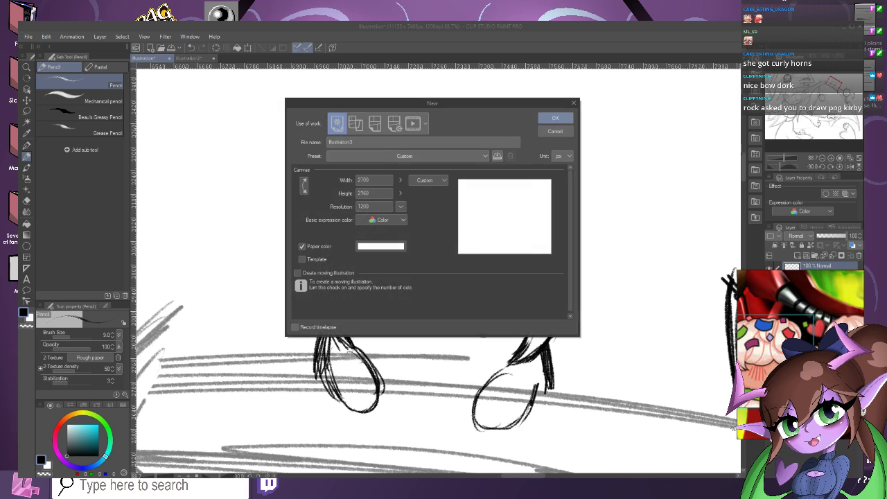
click(558, 118)
scroll(539, 195, up, 1)
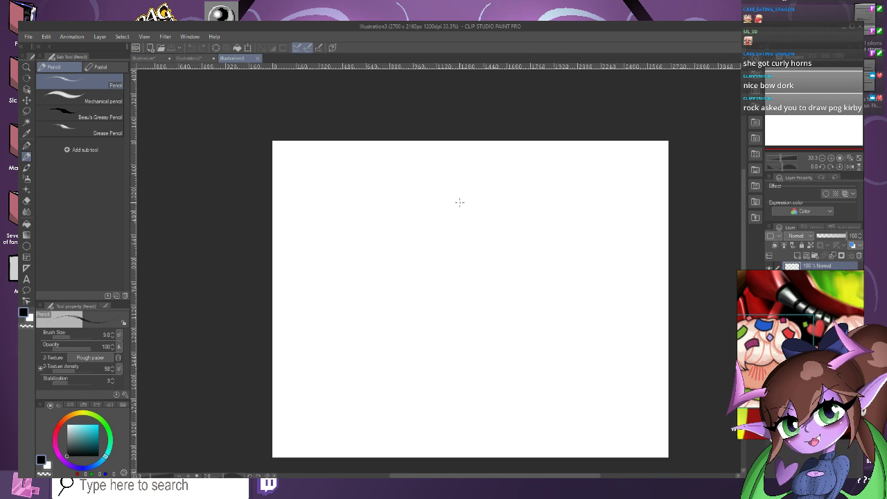
Pencil the left side and bottom of a large circle with overlapping loose strokes on the new canvas.
mouse_move(461, 189)
mouse_down()
mouse_move(409, 236)
mouse_move(379, 302)
mouse_move(383, 269)
mouse_move(376, 330)
mouse_move(373, 307)
mouse_move(382, 366)
mouse_move(399, 396)
mouse_move(482, 451)
mouse_move(479, 440)
mouse_move(525, 450)
mouse_move(547, 445)
mouse_up()
drag(493, 452, 589, 421)
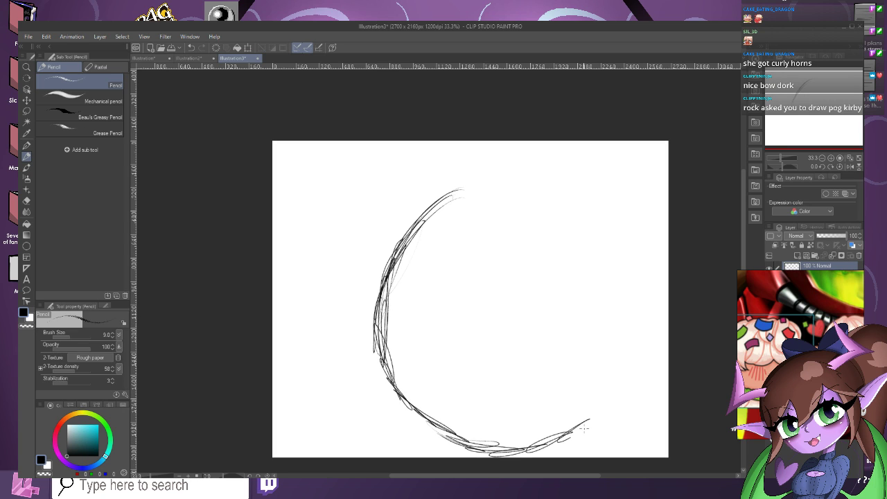
drag(547, 443, 632, 393)
drag(520, 453, 614, 409)
drag(582, 435, 633, 362)
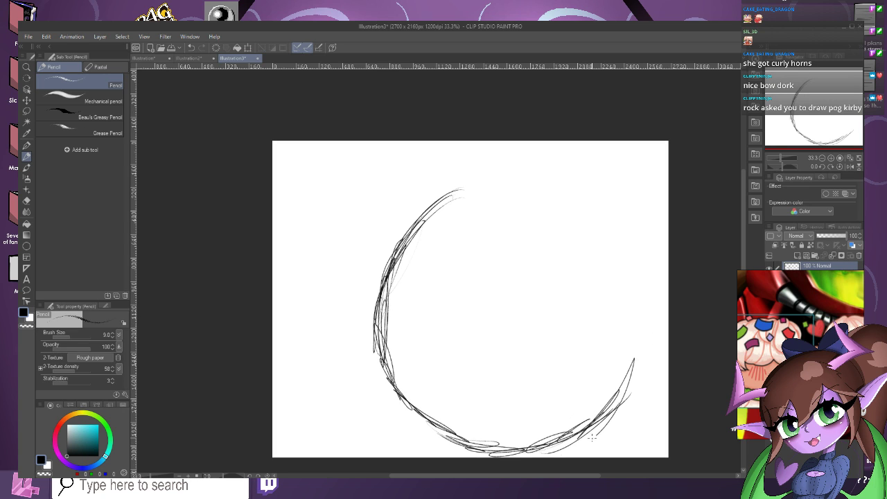
Pencil the circle's right side and top with overlapping arcs, closing the outline at the upper left.
drag(610, 421, 644, 302)
drag(645, 380, 632, 255)
drag(648, 346, 621, 237)
drag(645, 305, 600, 207)
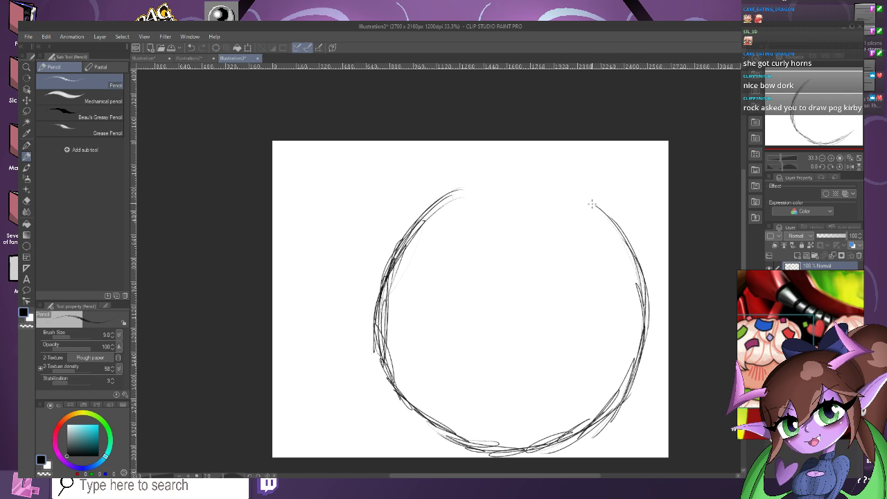
drag(636, 256, 567, 191)
mouse_move(614, 216)
mouse_down()
mouse_move(546, 183)
mouse_move(514, 180)
mouse_up()
drag(590, 203, 492, 179)
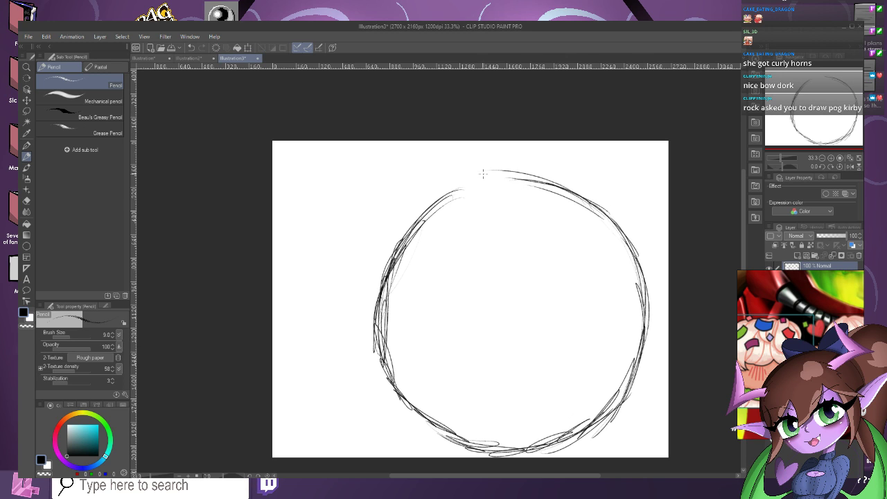
drag(562, 182, 469, 174)
mouse_move(531, 184)
mouse_down()
mouse_move(465, 177)
mouse_move(450, 198)
mouse_move(483, 186)
mouse_move(440, 207)
mouse_up()
Scale the circle down and place it near the centre of the canvas, leaving space all around it.
key(ctrl+t)
key(ctrl+t)
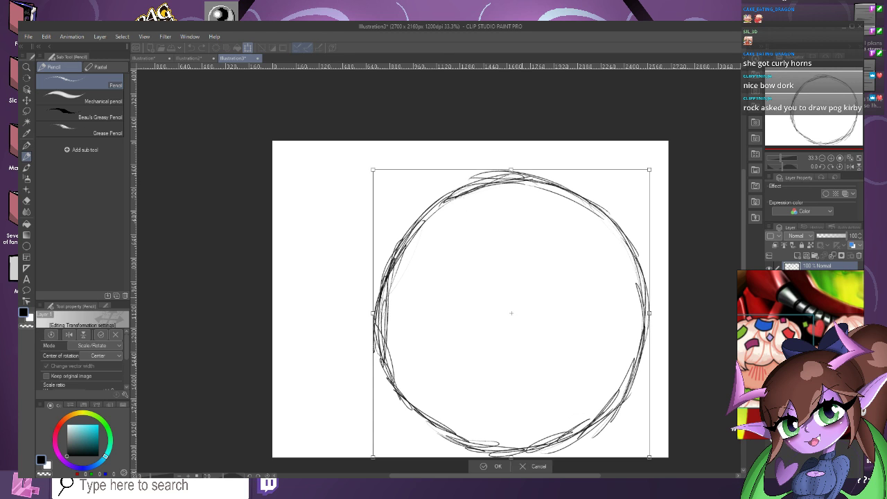
drag(511, 312, 488, 300)
drag(626, 443, 560, 376)
drag(455, 266, 473, 279)
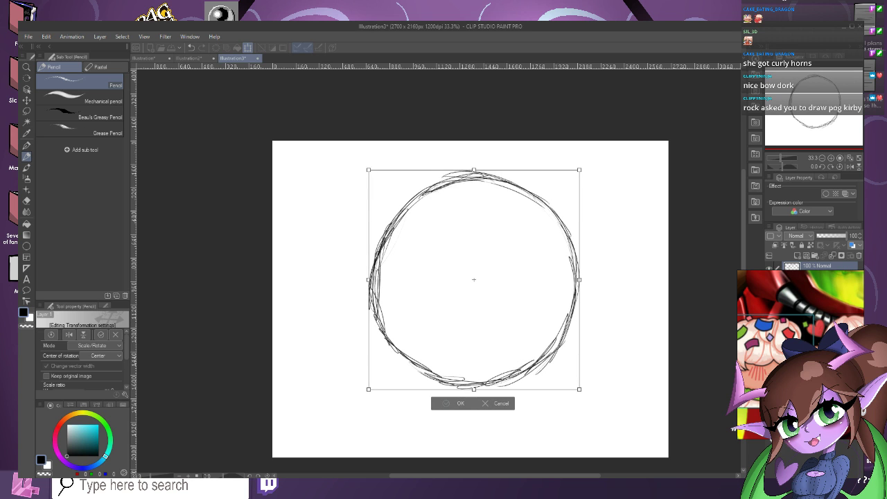
click(452, 404)
Pencil the upper half of an open beak from inside the circle, its rounded tip extending past the right outline.
scroll(476, 163, up, 2)
scroll(476, 202, down, 3)
scroll(518, 259, up, 5)
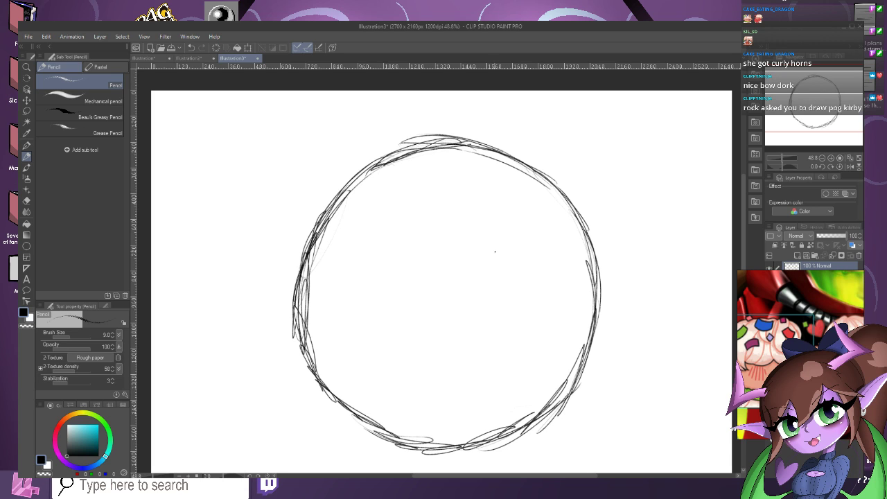
mouse_move(484, 265)
mouse_down()
mouse_move(552, 280)
mouse_move(623, 266)
mouse_up()
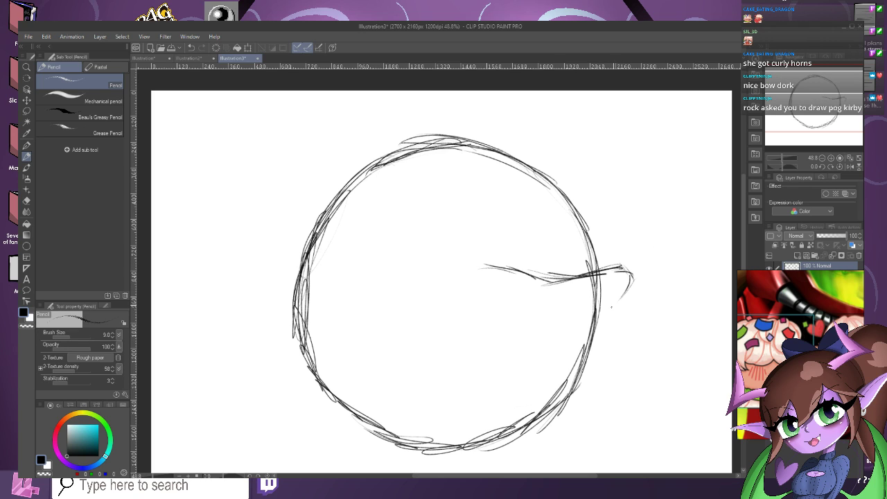
drag(612, 307, 551, 329)
Pencil the beak's rounded lower half below it and join both halves in a pointed inner mouth corner.
mouse_move(441, 340)
mouse_down()
mouse_move(508, 394)
mouse_move(557, 410)
mouse_move(618, 408)
mouse_move(628, 389)
mouse_move(632, 372)
mouse_move(575, 351)
mouse_move(521, 357)
mouse_move(508, 343)
mouse_up()
mouse_move(587, 328)
mouse_down()
mouse_move(508, 341)
mouse_move(531, 333)
mouse_up()
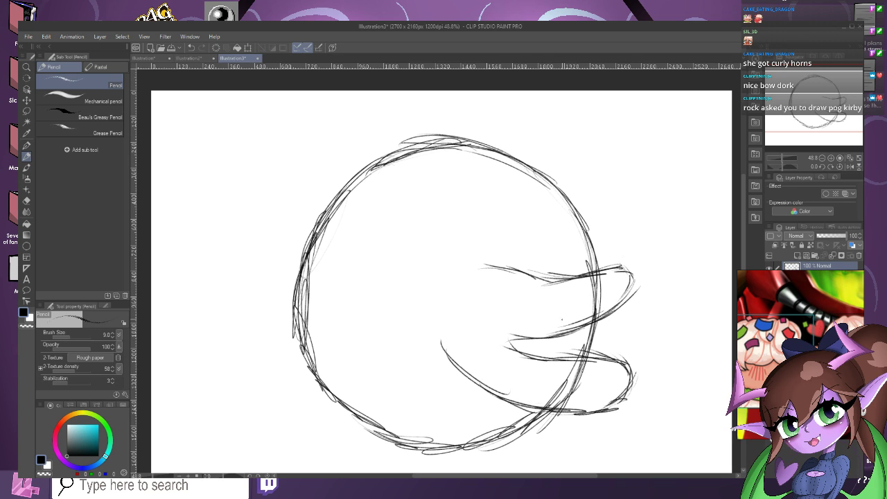
drag(585, 335, 502, 340)
mouse_move(559, 328)
mouse_down()
mouse_move(481, 330)
mouse_move(536, 360)
mouse_up()
drag(525, 358, 492, 331)
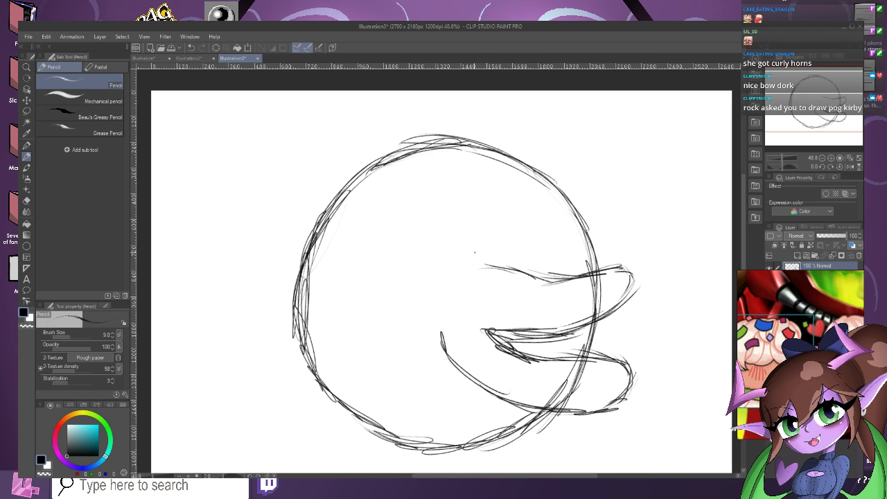
Pencil a tall rounded eye in the circle's upper left, closing its bottom with a slanted upward-arching edge.
mouse_move(454, 229)
mouse_down()
mouse_move(436, 186)
mouse_move(409, 174)
mouse_move(379, 196)
mouse_move(381, 257)
mouse_up()
drag(370, 222, 391, 277)
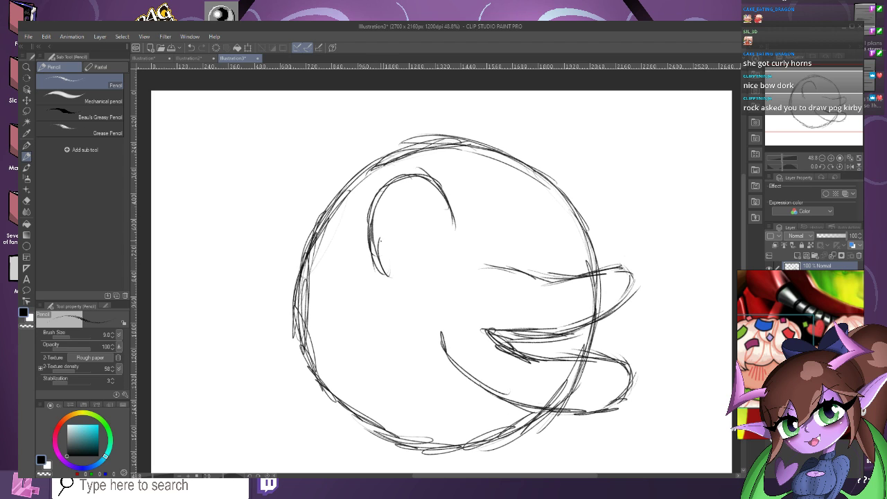
mouse_move(379, 241)
mouse_down()
mouse_move(394, 284)
mouse_move(414, 254)
mouse_up()
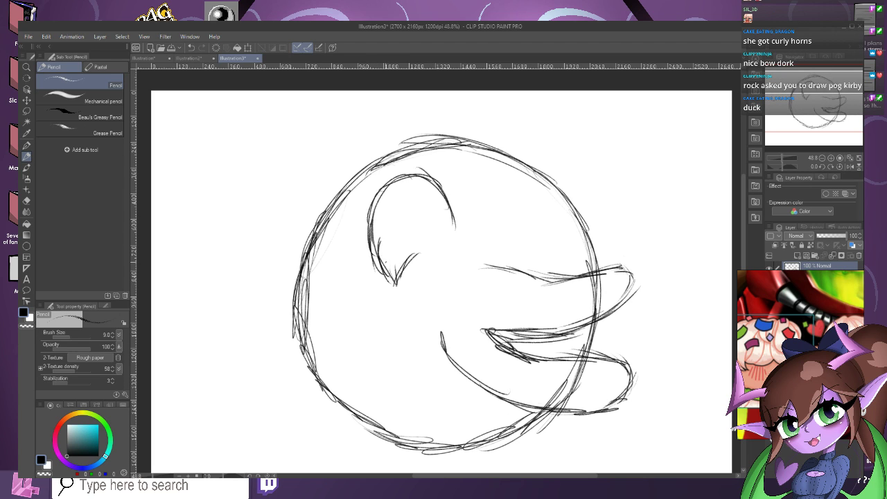
drag(390, 284, 460, 241)
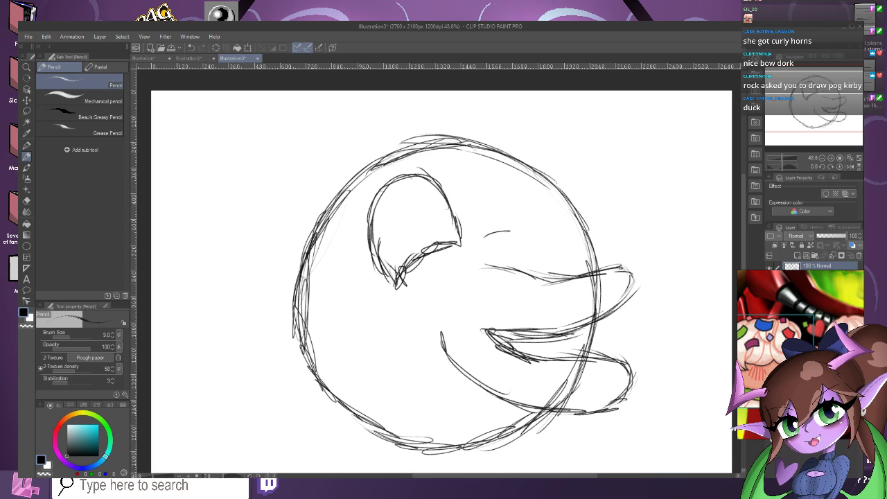
Replace the eye's slanted bottom to make a tall oval, and pencil a second, smaller oval eye above the beak.
key(e)
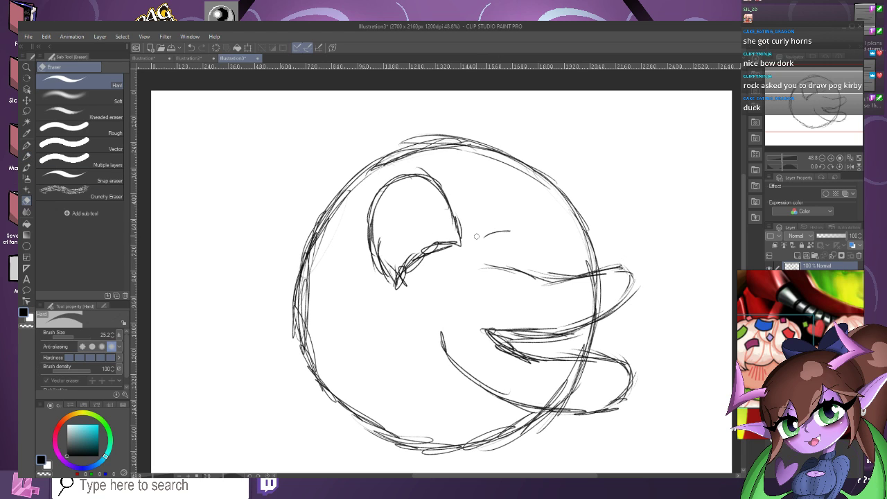
mouse_move(412, 272)
ctrl+alt+mouse_down()
mouse_move(439, 272)
mouse_move(425, 181)
mouse_move(476, 210)
mouse_move(474, 226)
mouse_move(409, 165)
mouse_move(381, 187)
mouse_move(373, 251)
mouse_move(396, 305)
mouse_move(440, 295)
mouse_move(452, 211)
mouse_move(436, 185)
ctrl+alt+mouse_up()
key(p)
key(p)
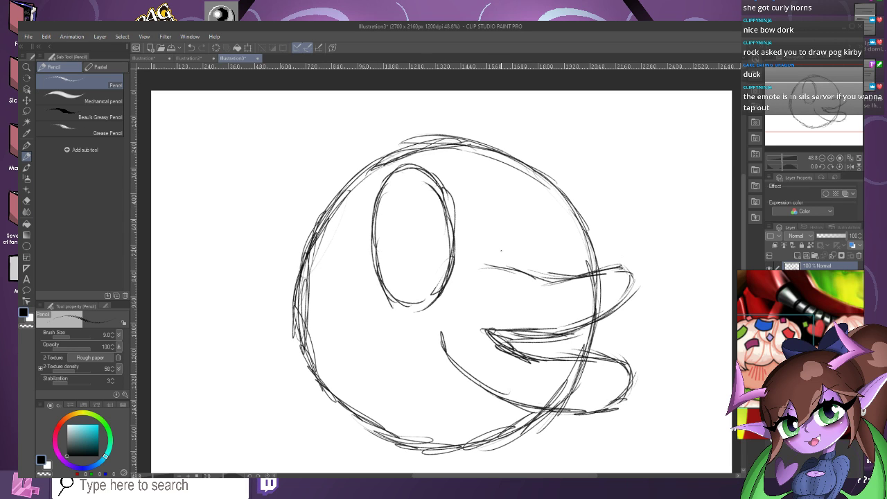
mouse_move(489, 241)
mouse_down()
mouse_move(495, 180)
mouse_move(539, 194)
mouse_move(543, 279)
mouse_up()
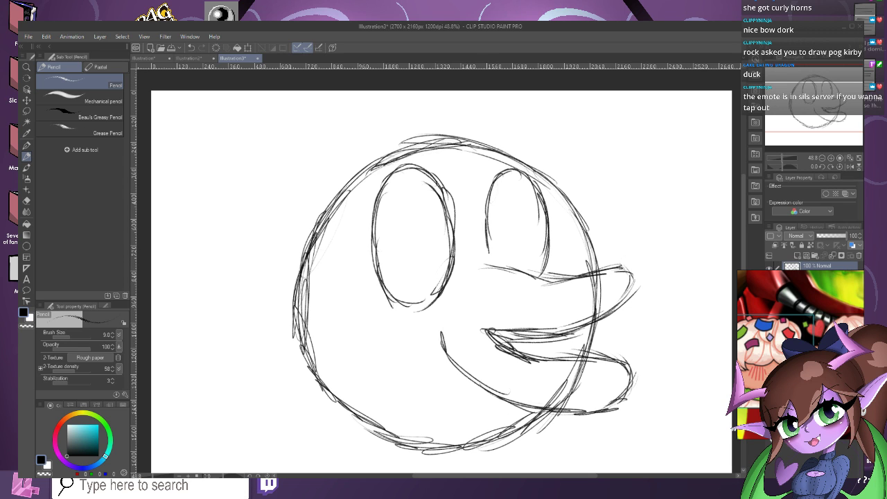
scroll(498, 248, down, 3)
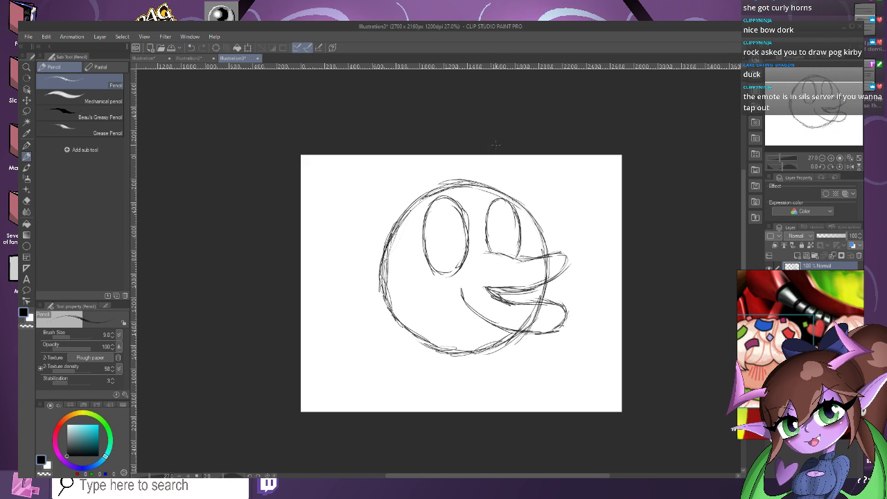
scroll(508, 148, up, 2)
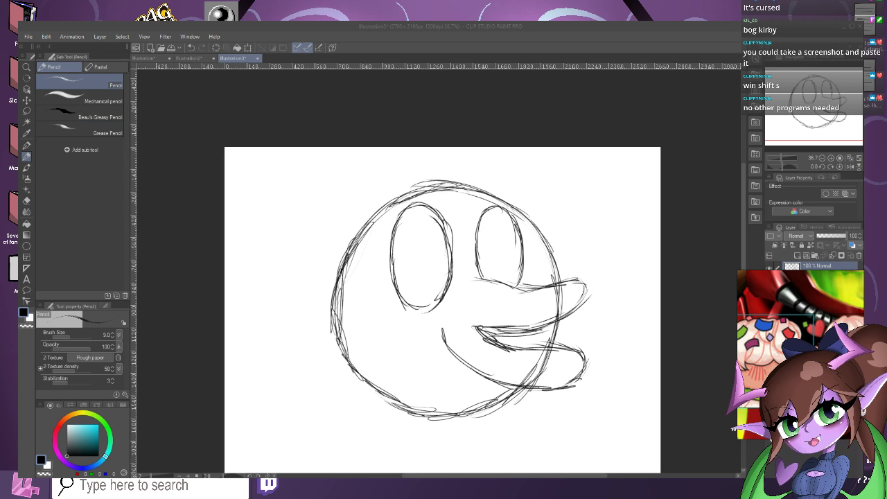
Erase the whole beaked sketch and pencil a broad domed arch for a new head across the upper canvas.
click(27, 200)
mouse_move(483, 109)
mouse_down()
mouse_move(565, 463)
mouse_move(553, 218)
mouse_move(528, 224)
mouse_move(535, 343)
mouse_move(438, 173)
mouse_move(525, 430)
mouse_move(395, 165)
mouse_move(498, 446)
mouse_move(429, 246)
mouse_move(428, 416)
mouse_move(315, 209)
mouse_move(360, 368)
mouse_up()
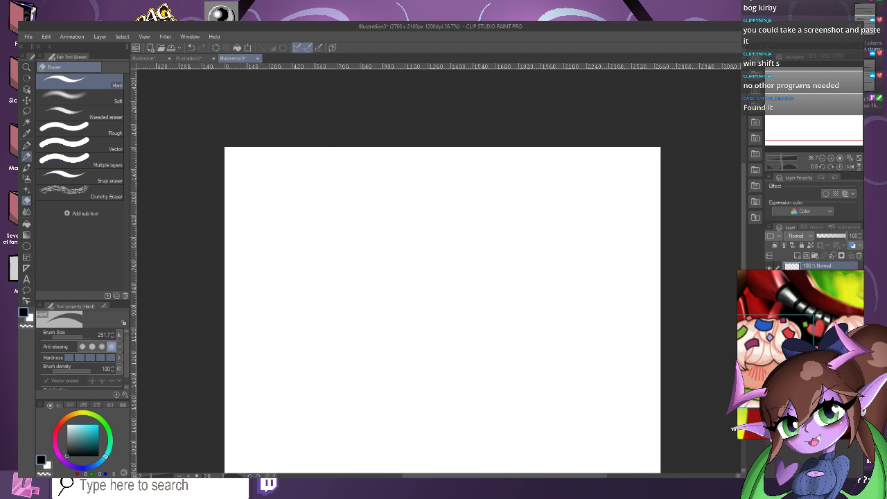
click(26, 156)
mouse_move(541, 229)
mouse_down()
mouse_move(457, 177)
mouse_move(468, 176)
mouse_move(377, 197)
mouse_up()
mouse_move(429, 173)
mouse_down()
mouse_move(361, 205)
mouse_move(352, 225)
mouse_up()
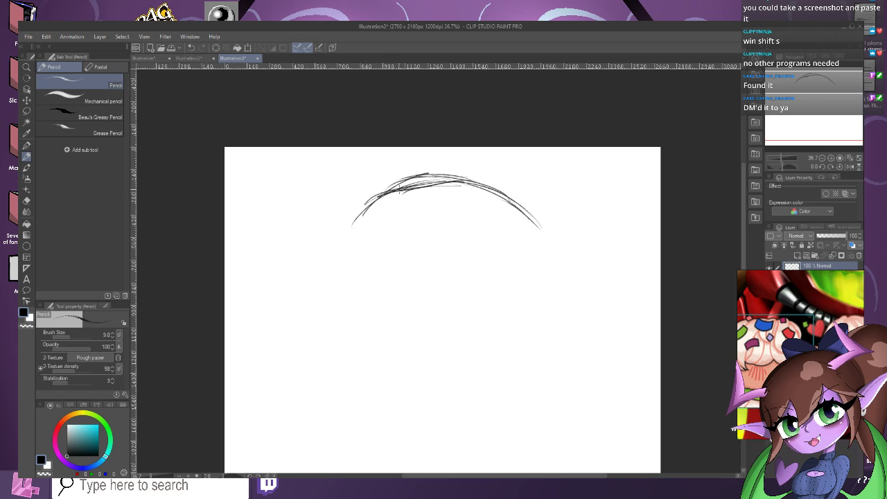
drag(381, 190, 344, 242)
drag(415, 176, 341, 246)
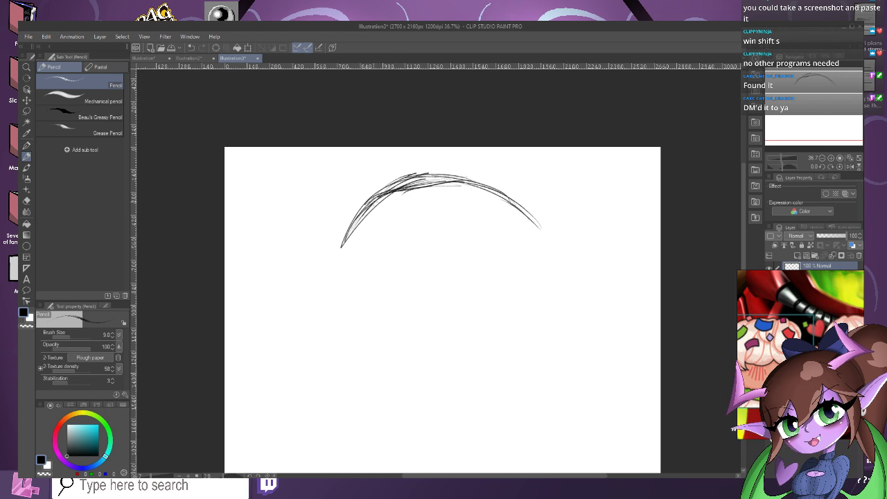
Extend the outline down the left side with a rounded pointing arm stub, a straight flank and a long U-shaped leg.
drag(385, 196, 335, 261)
mouse_move(366, 209)
mouse_down()
mouse_move(340, 262)
mouse_move(323, 263)
mouse_move(304, 287)
mouse_move(309, 314)
mouse_move(359, 295)
mouse_move(355, 366)
mouse_up()
mouse_move(356, 298)
mouse_down()
mouse_move(353, 363)
mouse_move(364, 362)
mouse_move(381, 415)
mouse_move(402, 418)
mouse_move(413, 404)
mouse_move(411, 377)
mouse_up()
mouse_move(411, 415)
mouse_down()
mouse_move(408, 366)
mouse_move(413, 413)
mouse_up()
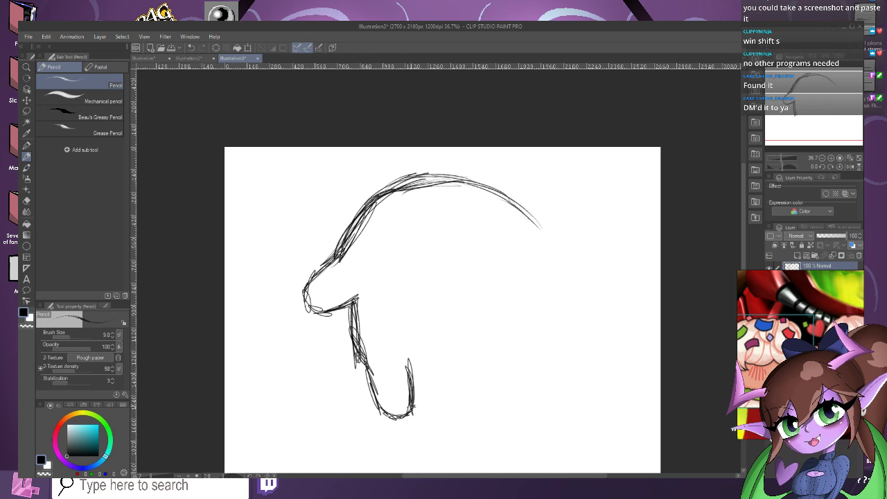
Pencil the curved underside and bulging right side, closing the body outline up to the top of the head.
mouse_move(409, 360)
mouse_down()
mouse_move(416, 379)
mouse_move(417, 355)
mouse_move(484, 378)
mouse_move(467, 374)
mouse_move(521, 378)
mouse_move(513, 379)
mouse_move(530, 367)
mouse_move(540, 333)
mouse_move(530, 286)
mouse_up()
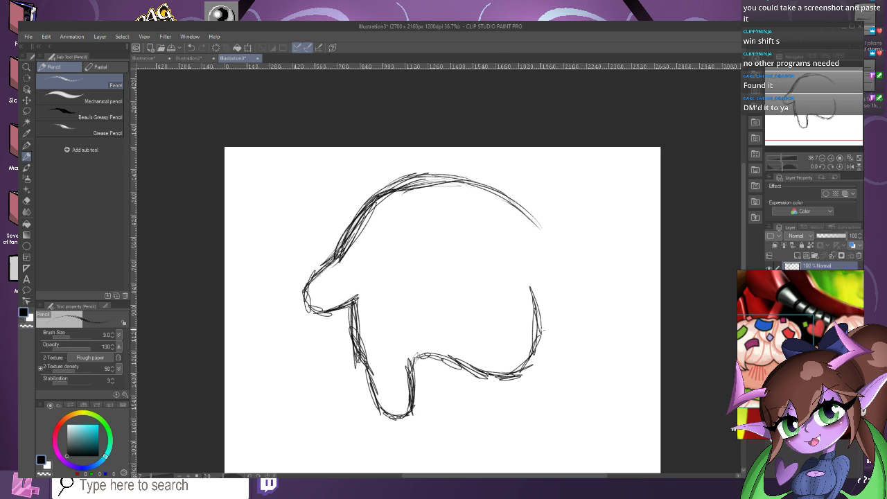
mouse_move(533, 339)
mouse_down()
mouse_move(528, 294)
mouse_move(532, 241)
mouse_move(539, 253)
mouse_move(478, 174)
mouse_up()
drag(531, 241, 449, 174)
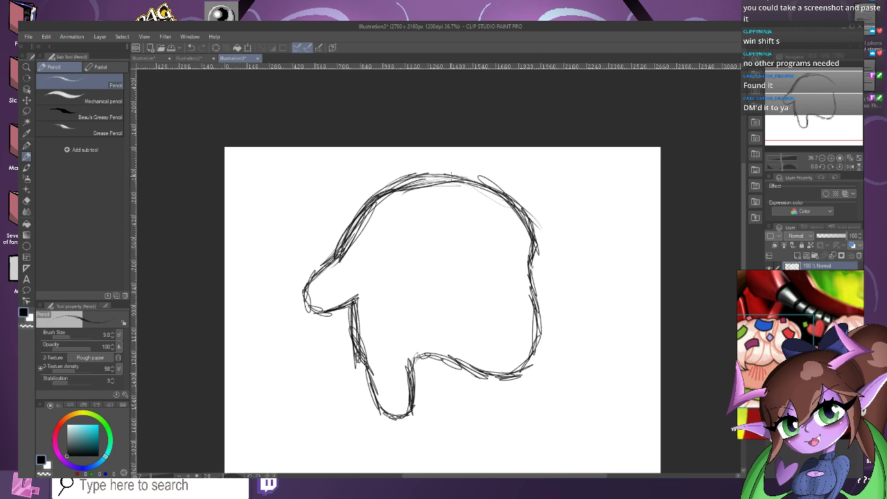
drag(501, 183, 406, 181)
Pencil a large round open mouth inside the body's lower right, against the right outline.
mouse_move(513, 205)
mouse_down()
mouse_move(532, 251)
mouse_move(449, 298)
mouse_up()
scroll(494, 284, up, 1)
mouse_move(481, 268)
mouse_down()
mouse_move(446, 320)
mouse_move(448, 343)
mouse_move(513, 369)
mouse_move(535, 352)
mouse_move(528, 271)
mouse_move(516, 264)
mouse_move(464, 271)
mouse_move(451, 309)
mouse_move(449, 294)
mouse_up()
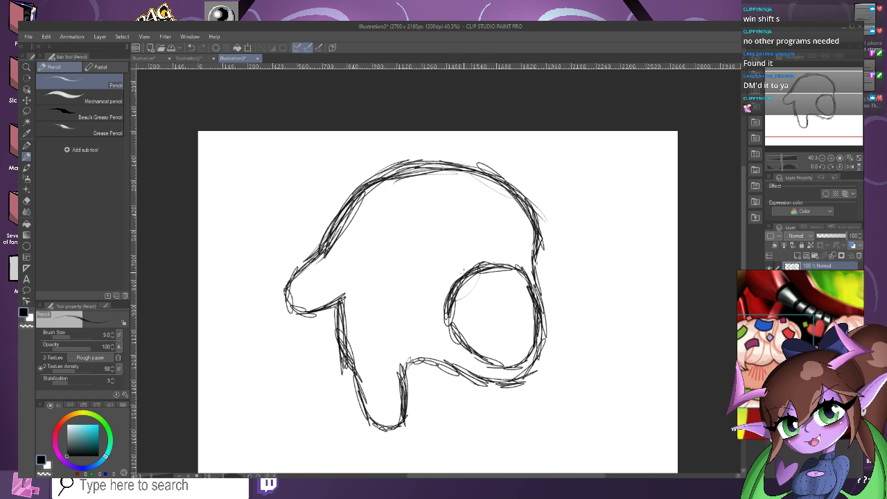
Pencil two small round eyes, the right one overlapping the head outline, and a short second leg under the belly.
mouse_move(443, 184)
mouse_down()
mouse_move(421, 221)
mouse_move(463, 197)
mouse_move(437, 179)
mouse_move(423, 204)
mouse_move(424, 240)
mouse_move(426, 227)
mouse_move(444, 243)
mouse_move(463, 230)
mouse_move(464, 194)
mouse_move(444, 189)
mouse_move(416, 222)
mouse_up()
click(191, 47)
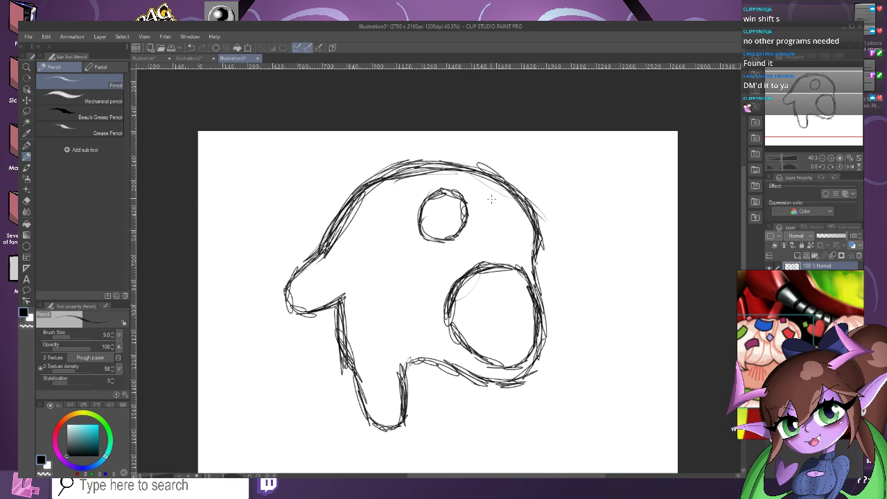
mouse_move(509, 181)
mouse_down()
mouse_move(494, 211)
mouse_move(524, 222)
mouse_move(540, 207)
mouse_move(538, 184)
mouse_move(525, 180)
mouse_move(513, 180)
mouse_move(494, 213)
mouse_move(516, 183)
mouse_up()
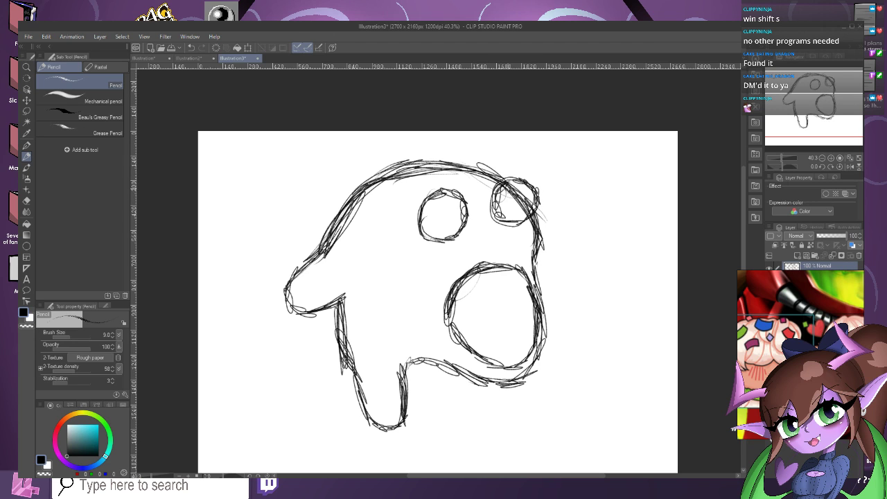
mouse_move(437, 359)
mouse_down()
mouse_move(442, 401)
mouse_move(459, 404)
mouse_move(449, 406)
mouse_move(443, 401)
mouse_move(456, 407)
mouse_move(469, 387)
mouse_move(466, 373)
mouse_up()
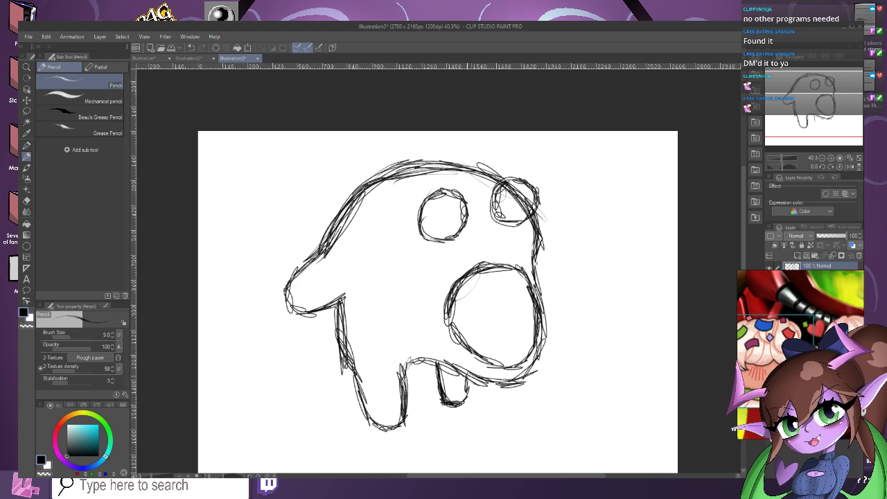
Scale the whole character sketch up and place it to fill most of the canvas height.
scroll(465, 361, down, 3)
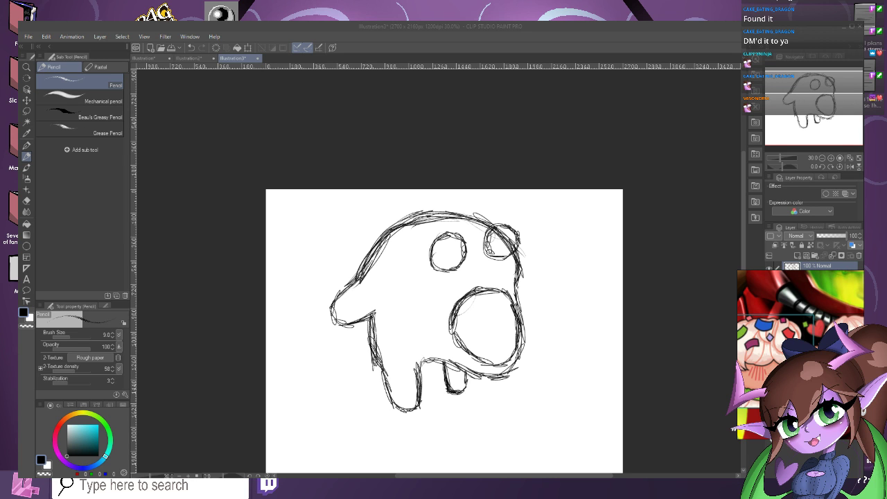
scroll(443, 298, down, 2)
scroll(444, 298, up, 1)
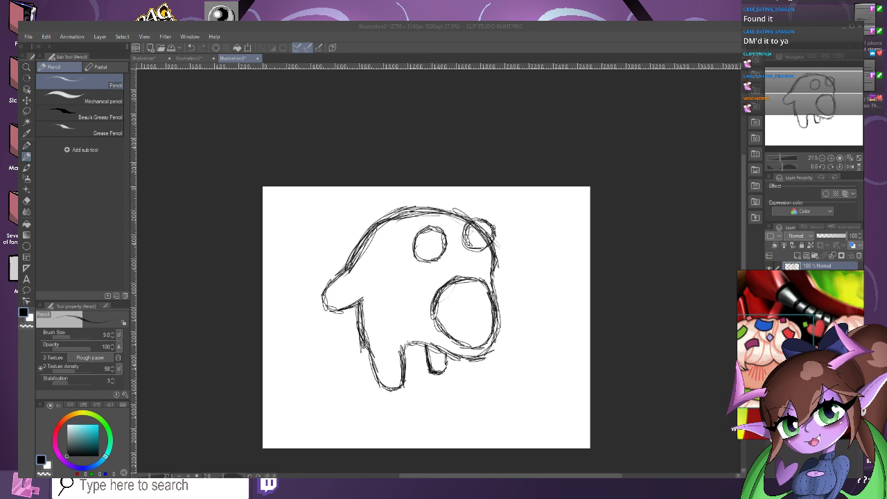
key(ctrl+t)
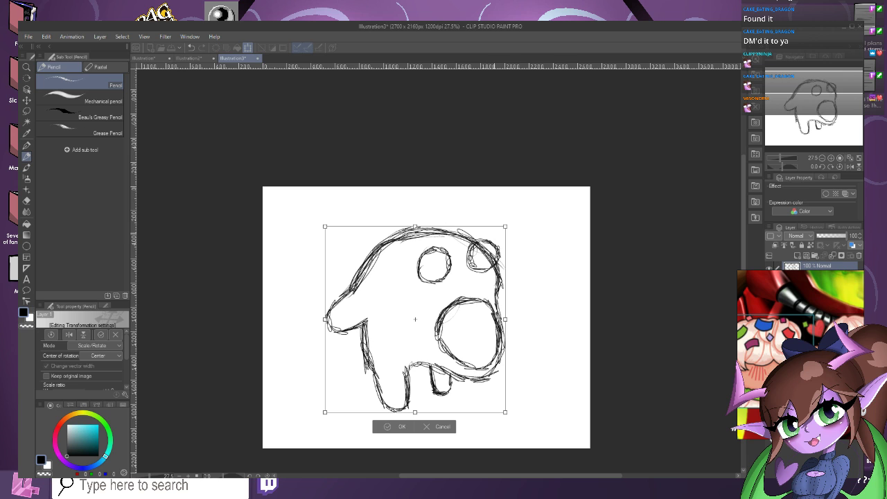
drag(505, 227, 550, 178)
drag(463, 295, 442, 323)
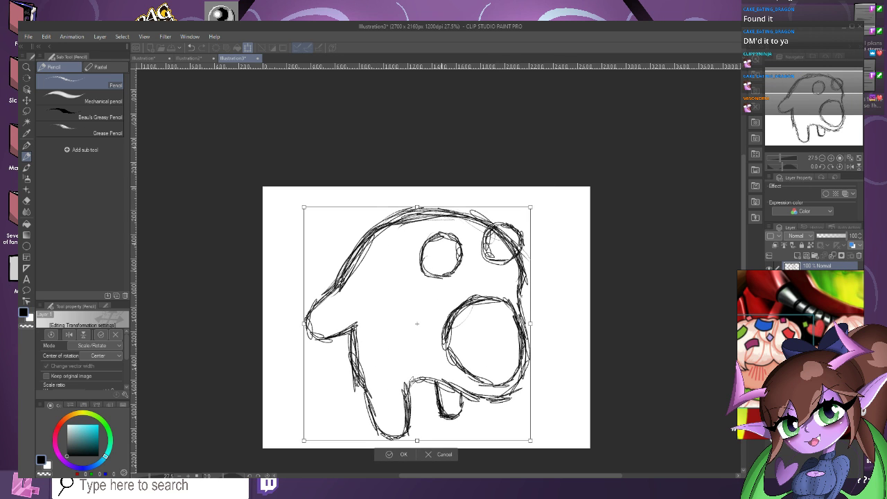
scroll(506, 311, up, 4)
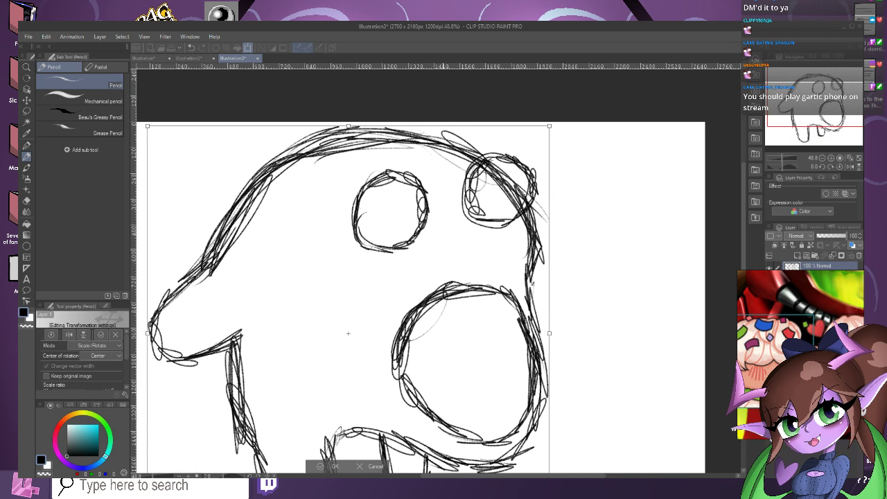
scroll(418, 299, down, 3)
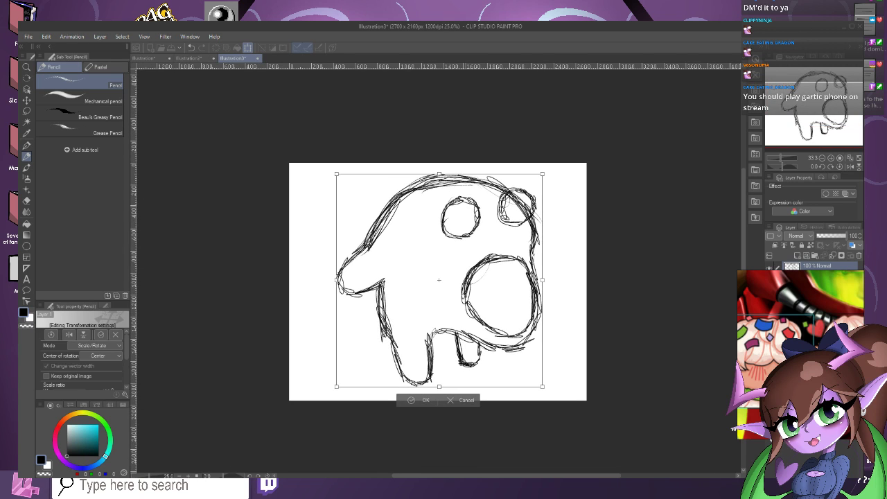
click(420, 399)
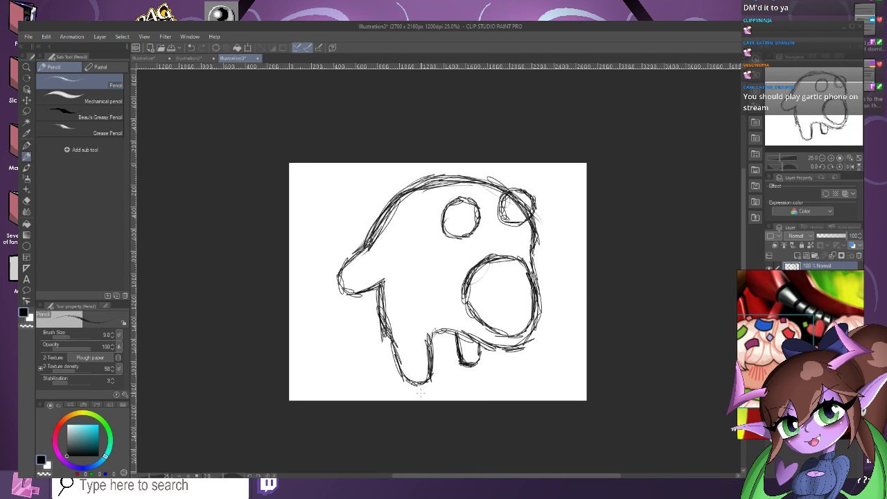
Erase the outline crossing the right eye and the stray marks inside both eyes with a hard eraser of size 56.3.
scroll(495, 229, up, 2)
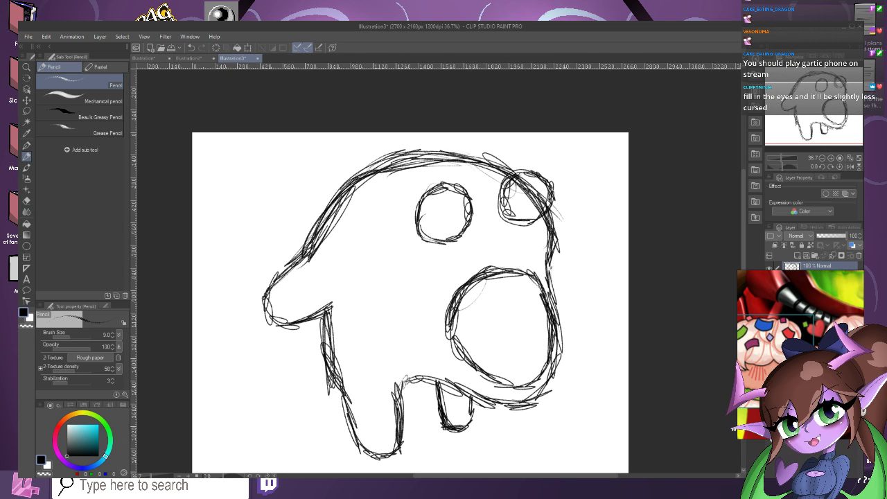
key(e)
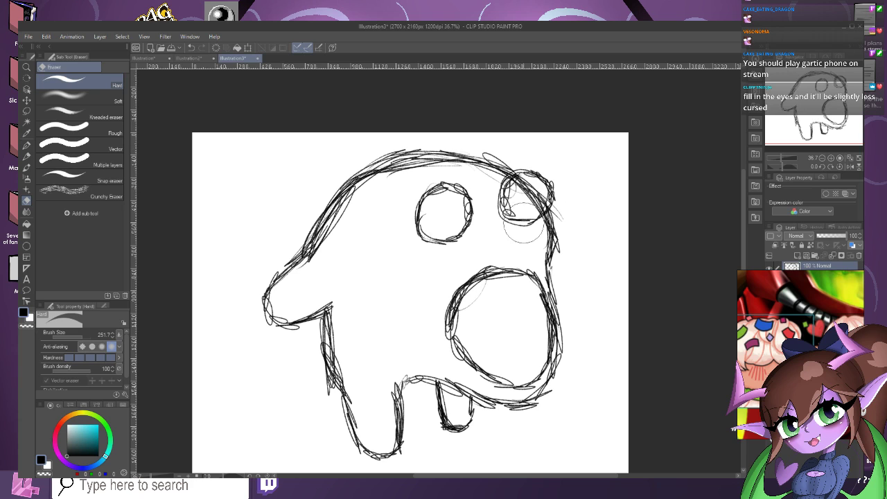
click(75, 336)
scroll(481, 174, up, 1)
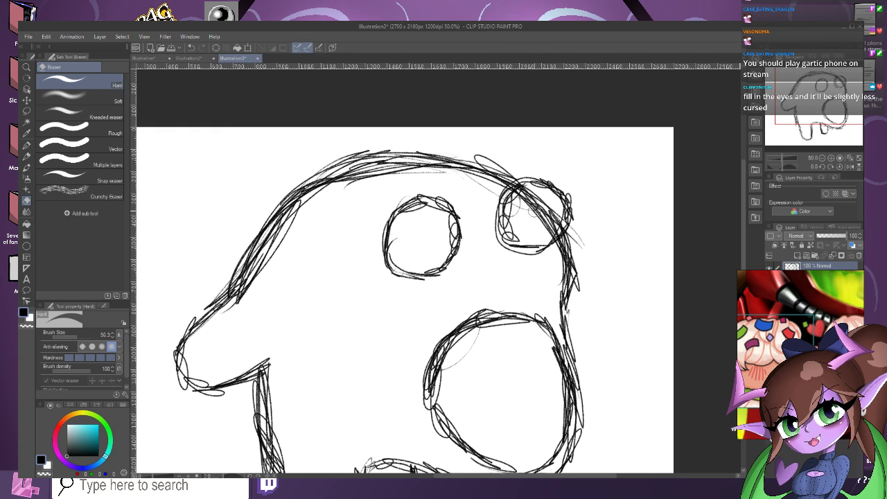
mouse_move(544, 208)
mouse_down()
mouse_move(523, 194)
mouse_move(515, 208)
mouse_move(553, 219)
mouse_move(557, 210)
mouse_move(551, 228)
mouse_move(555, 200)
mouse_move(524, 194)
mouse_move(511, 235)
mouse_move(531, 232)
mouse_move(522, 194)
mouse_move(511, 225)
mouse_move(510, 215)
mouse_up()
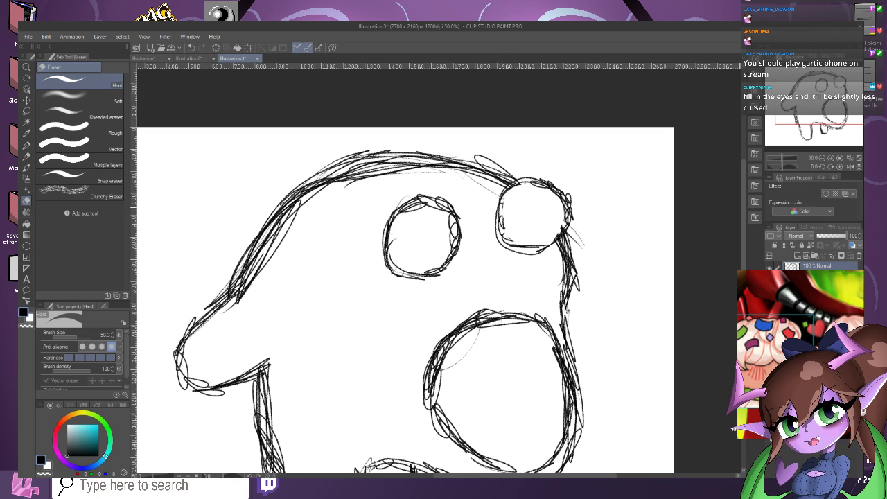
mouse_move(439, 243)
mouse_down()
mouse_move(419, 211)
mouse_move(402, 244)
mouse_move(430, 236)
mouse_up()
Create a new raster layer named "outlines" above the sketch layer.
scroll(463, 236, down, 4)
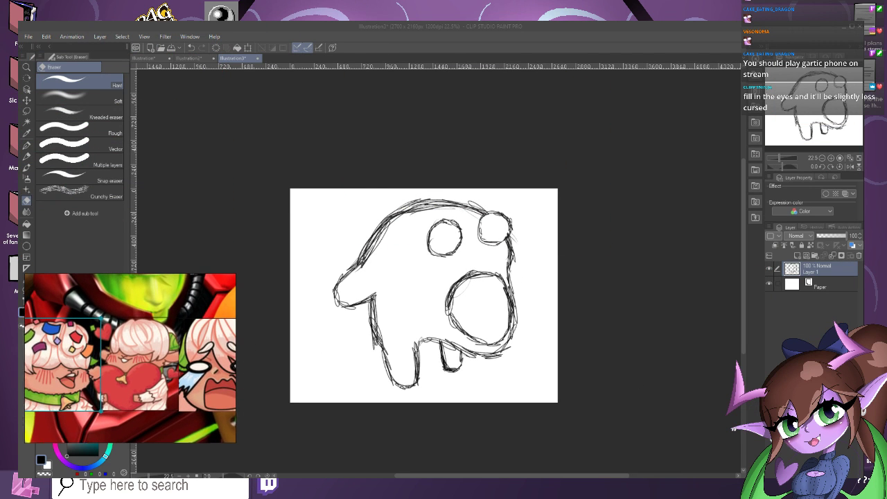
click(100, 36)
mouse_move(159, 58)
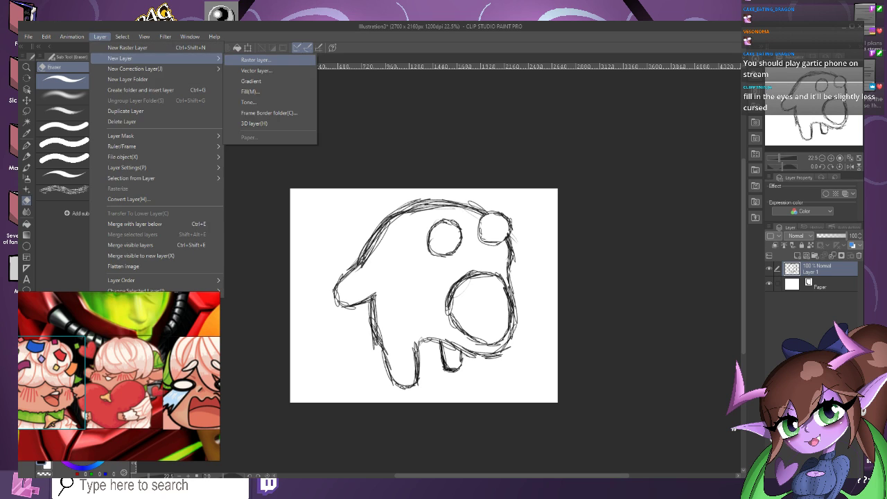
click(256, 60)
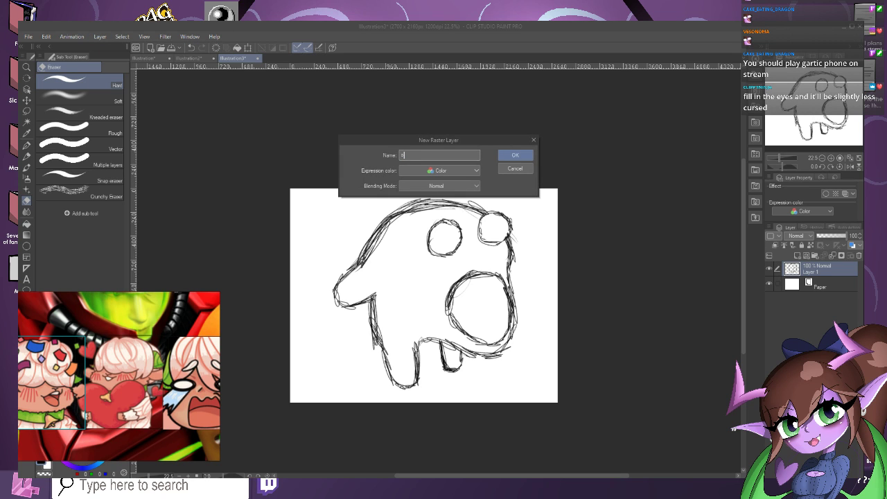
text(outlines)
key(Return)
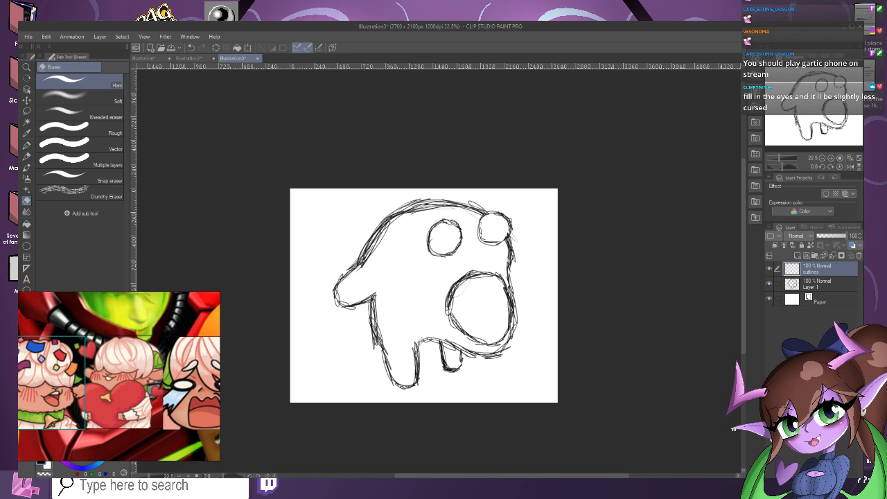
Lower the sketch layer's opacity to 50% and make the outlines layer active again.
click(822, 283)
click(831, 235)
click(821, 269)
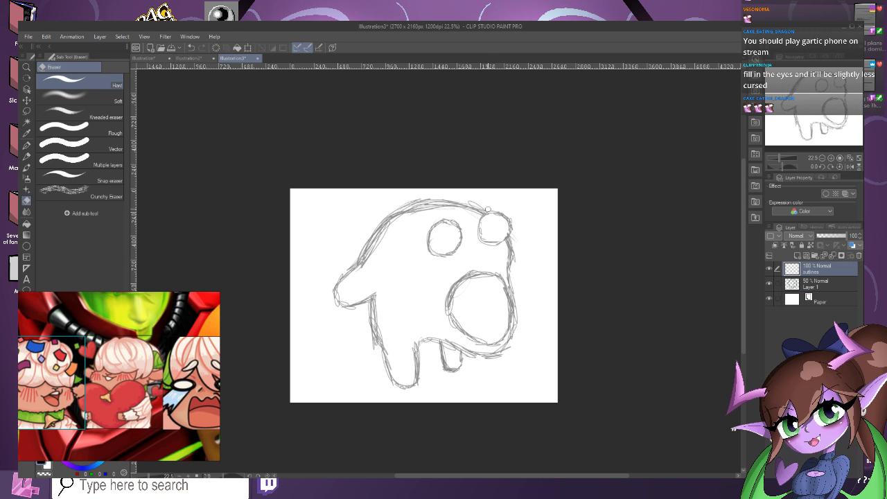
Choose the rough-edged pen for inking, try two strokes on the outlines layer and undo them.
scroll(469, 272, up, 2)
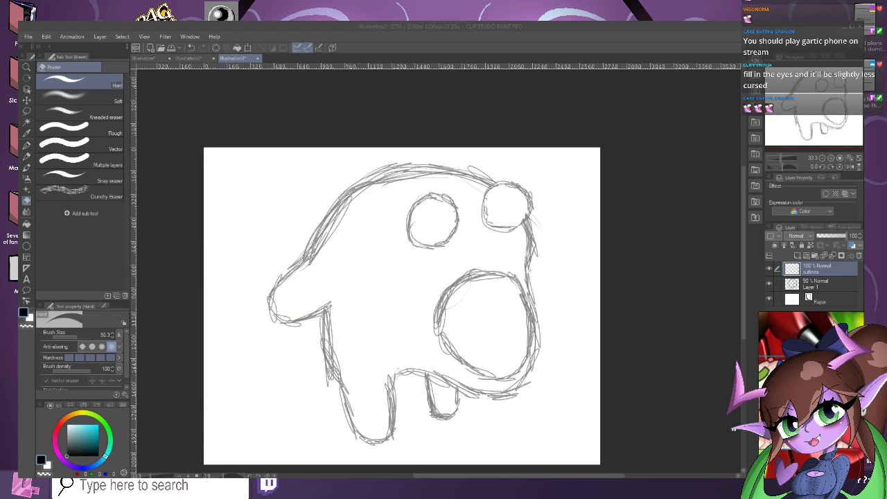
scroll(511, 166, up, 1)
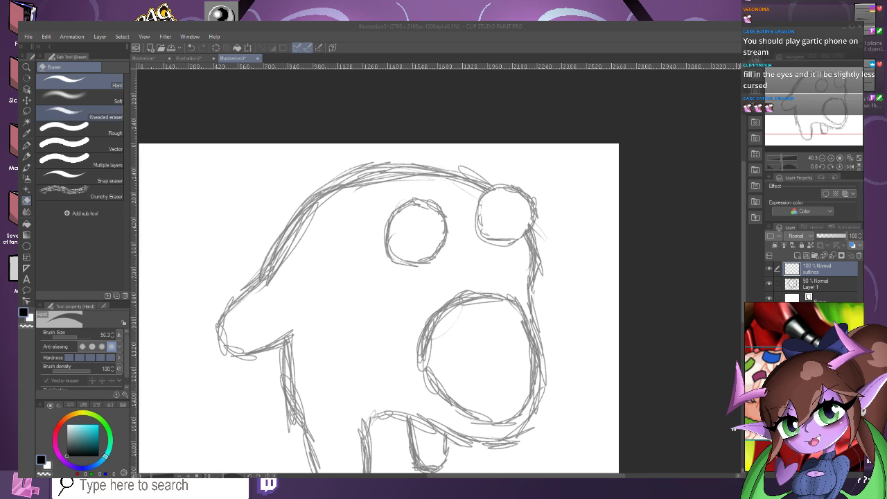
click(26, 145)
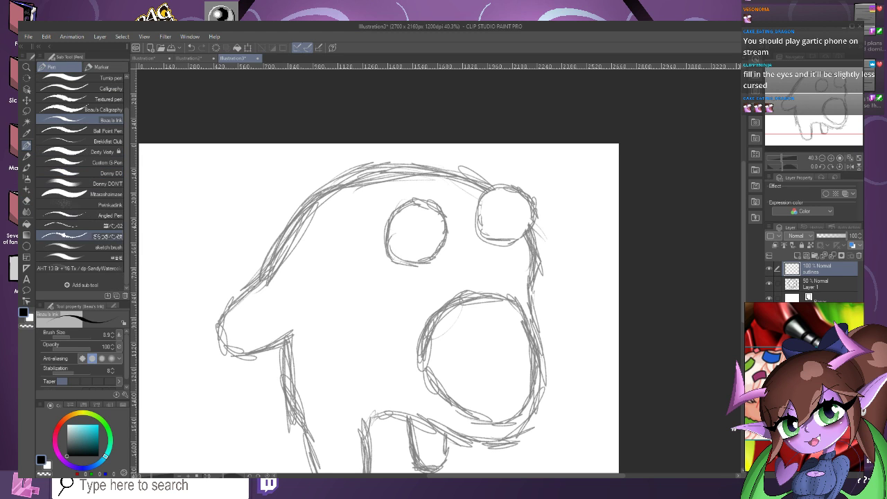
drag(306, 228, 378, 323)
drag(341, 283, 291, 219)
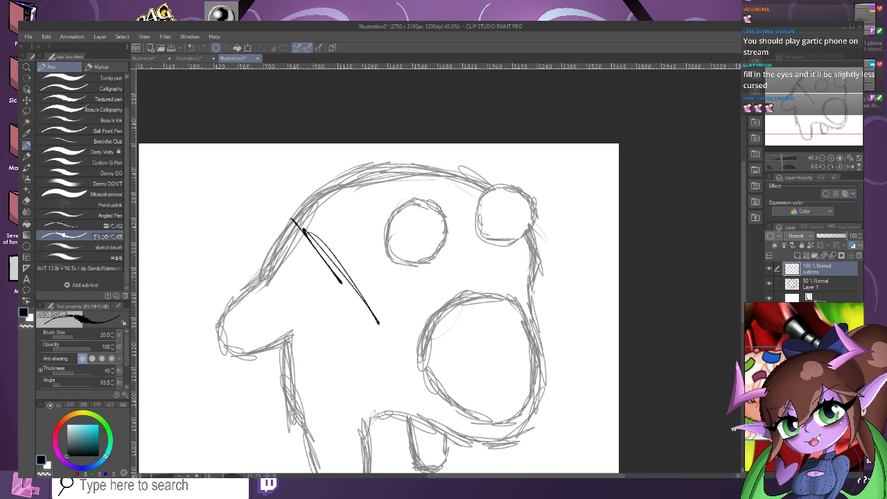
key(ctrl+z)
key(ctrl+z)
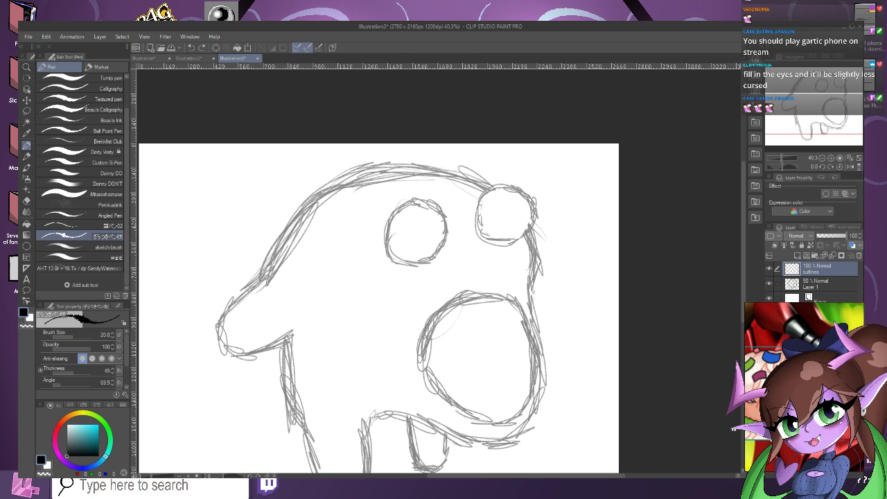
Set the rough pen's brush size to 45, try it with strokes on the body and undo them.
click(74, 337)
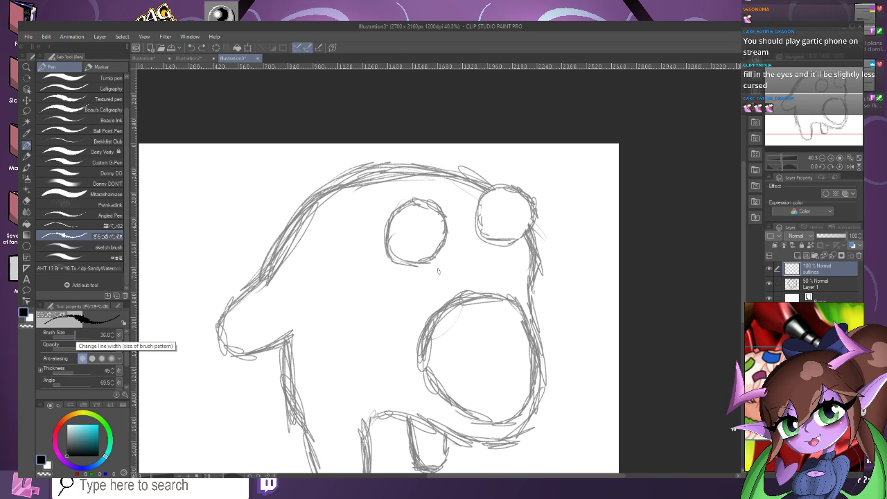
mouse_move(332, 241)
mouse_down()
mouse_move(393, 379)
mouse_move(381, 355)
mouse_up()
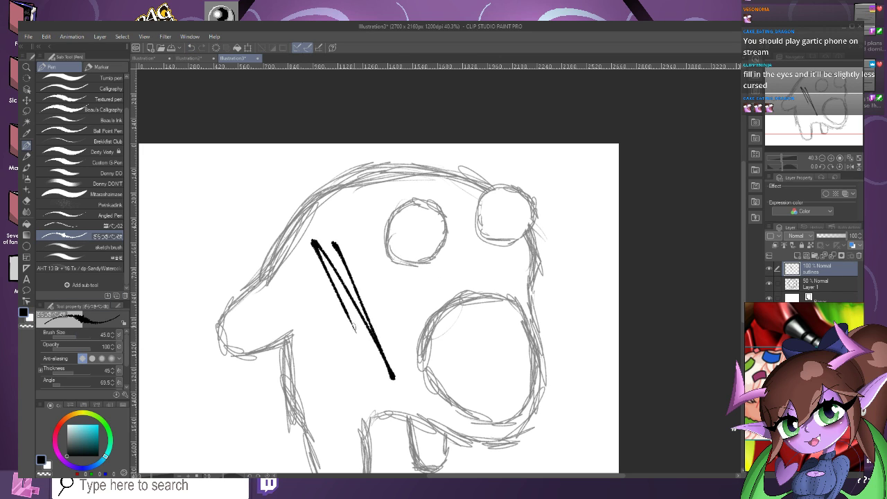
key(ctrl+z)
key(ctrl+z)
scroll(432, 148, down, 2)
scroll(475, 217, up, 2)
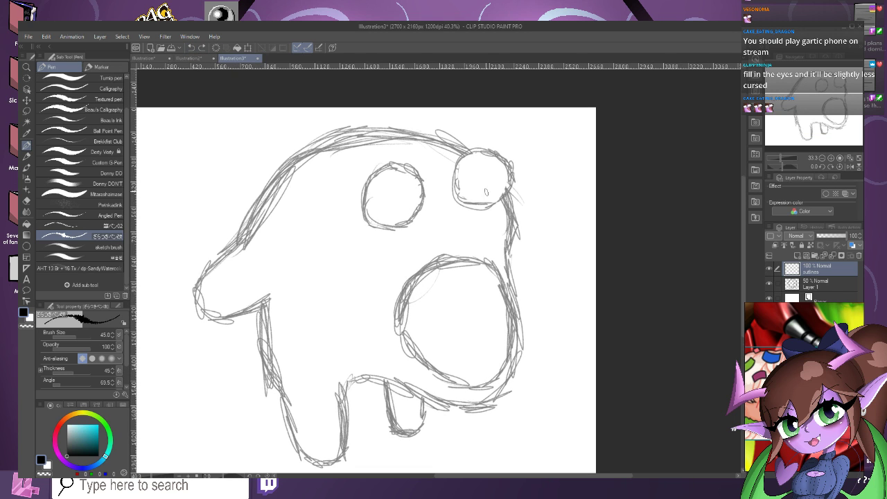
Set the rough pen's stabilization to 20, try it with a zigzag stroke near the right eye and undo it.
mouse_move(500, 189)
mouse_down()
mouse_move(511, 216)
mouse_move(510, 278)
mouse_up()
key(ctrl+z)
drag(76, 335, 74, 335)
drag(126, 346, 126, 368)
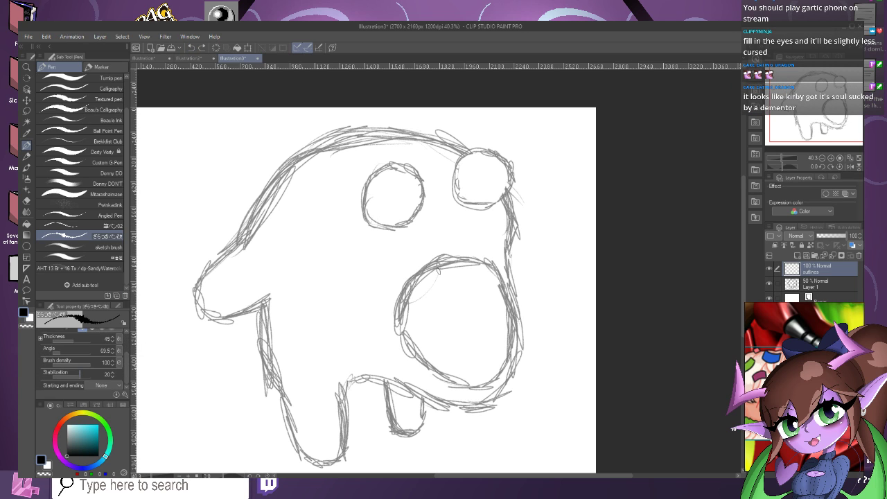
mouse_move(454, 145)
mouse_down()
mouse_move(497, 212)
mouse_move(447, 182)
mouse_move(476, 287)
mouse_up()
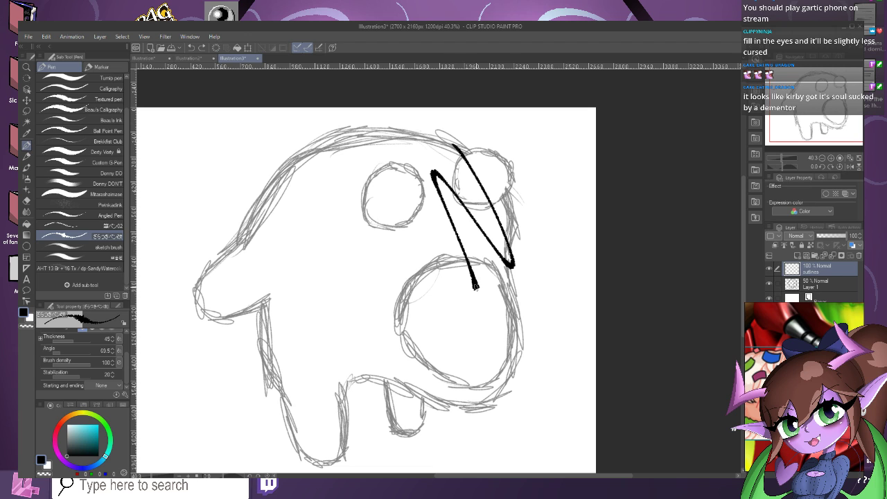
key(ctrl+z)
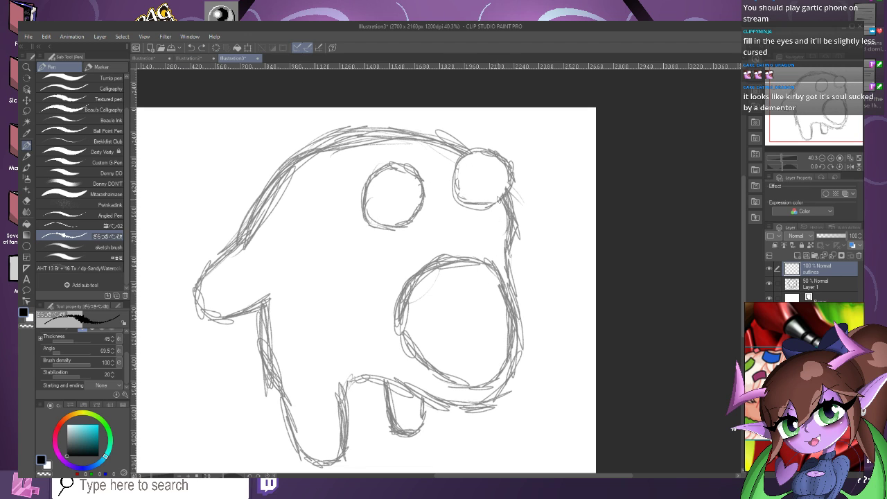
Try to ink the body outline from the right eye down around the mouth to the front leg, then undo it.
mouse_move(500, 182)
mouse_down()
mouse_move(521, 367)
mouse_move(457, 414)
mouse_move(393, 382)
mouse_move(347, 437)
mouse_move(350, 457)
mouse_up()
key(ctrl+minus)
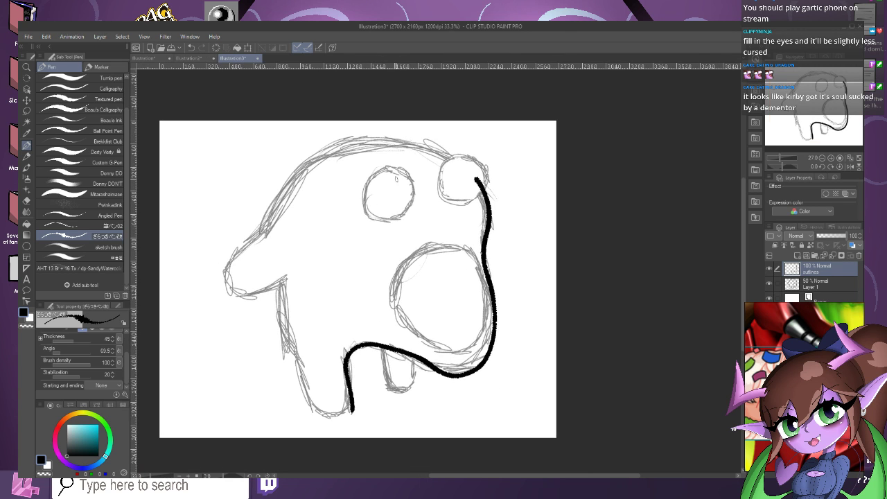
key(ctrl+z)
scroll(378, 142, up, 2)
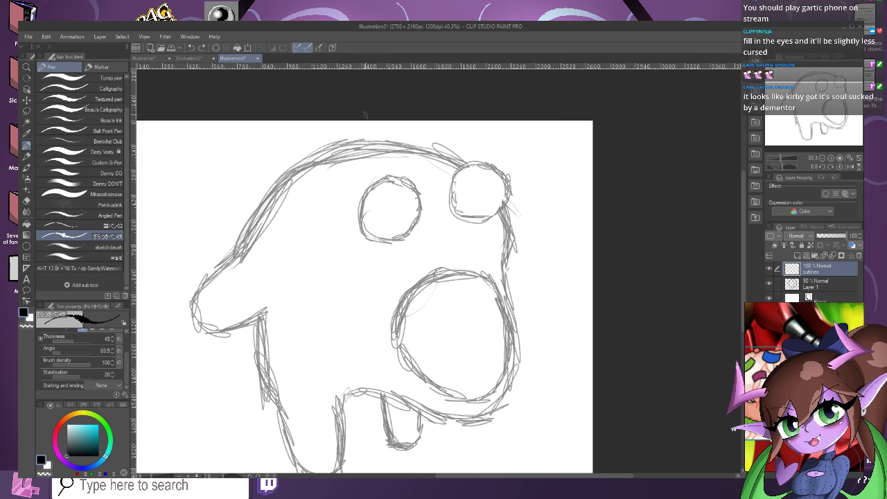
Try to ink the outlines of the left and right eyes, and undo the strokes.
drag(397, 182, 351, 238)
mouse_move(356, 272)
mouse_down()
mouse_move(432, 255)
mouse_move(391, 184)
mouse_move(370, 190)
mouse_move(342, 231)
mouse_move(349, 290)
mouse_move(403, 299)
mouse_move(439, 257)
mouse_move(440, 232)
mouse_move(404, 174)
mouse_move(357, 203)
mouse_move(344, 256)
mouse_move(407, 299)
mouse_move(437, 271)
mouse_move(447, 223)
mouse_move(425, 193)
mouse_move(391, 179)
mouse_up()
key(ctrl+z)
scroll(376, 178, up, 1)
key(ctrl+z)
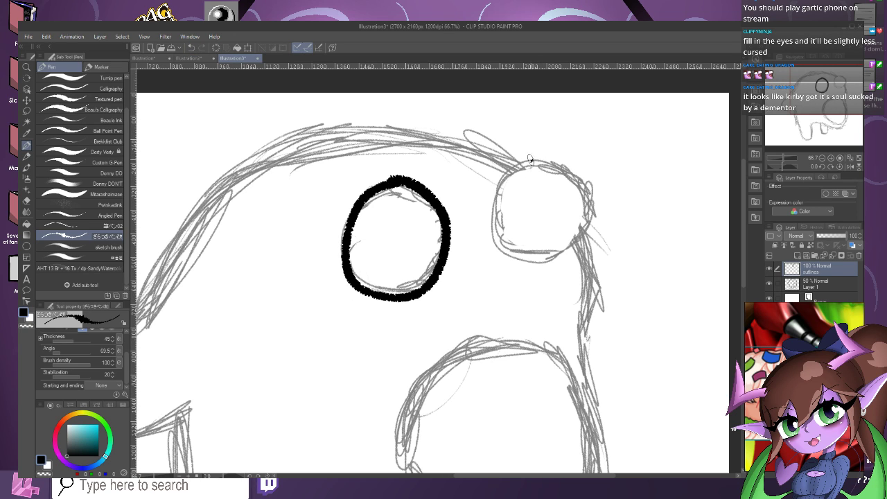
mouse_move(531, 160)
mouse_down()
mouse_move(509, 244)
mouse_move(555, 262)
mouse_move(592, 227)
mouse_move(595, 199)
mouse_up()
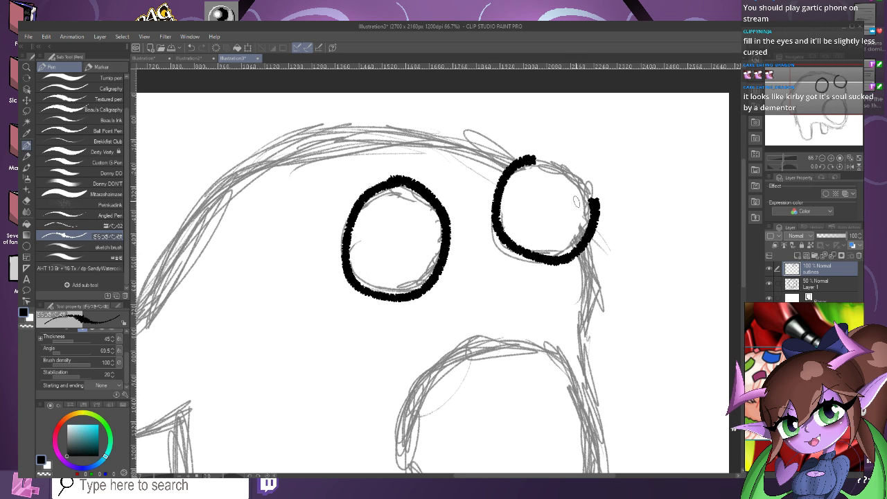
key(ctrl+z)
key(ctrl+z)
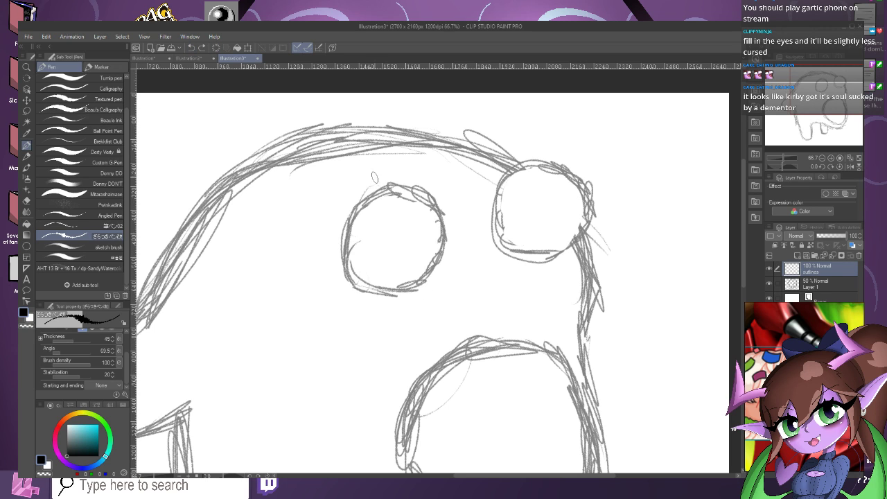
Ink closed black outlines around the left and right eyes over the sketch with the rough pen.
mouse_move(396, 188)
mouse_down()
mouse_move(366, 199)
mouse_move(351, 253)
mouse_move(375, 290)
mouse_move(422, 279)
mouse_move(433, 241)
mouse_move(427, 210)
mouse_move(385, 195)
mouse_up()
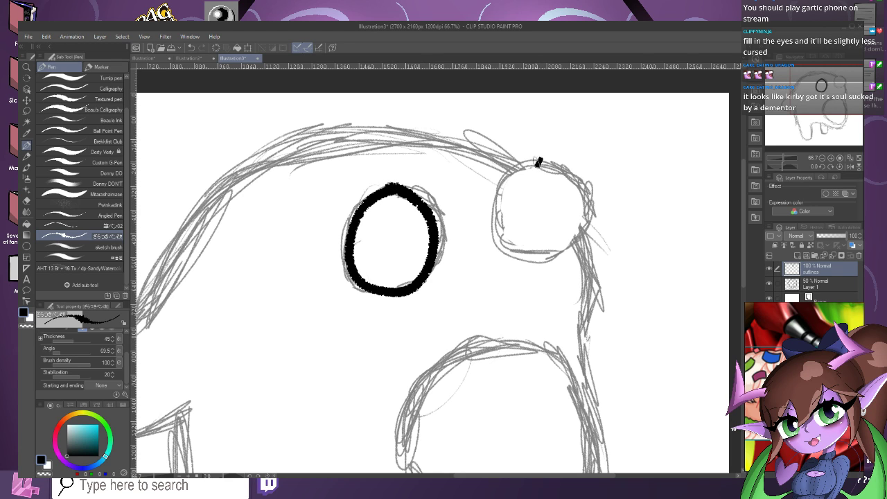
mouse_move(540, 162)
mouse_down()
mouse_move(502, 180)
mouse_move(493, 212)
mouse_move(508, 246)
mouse_move(559, 257)
mouse_move(594, 212)
mouse_move(589, 189)
mouse_move(558, 160)
mouse_move(517, 164)
mouse_move(562, 175)
mouse_move(503, 163)
mouse_up()
scroll(590, 160, up, 1)
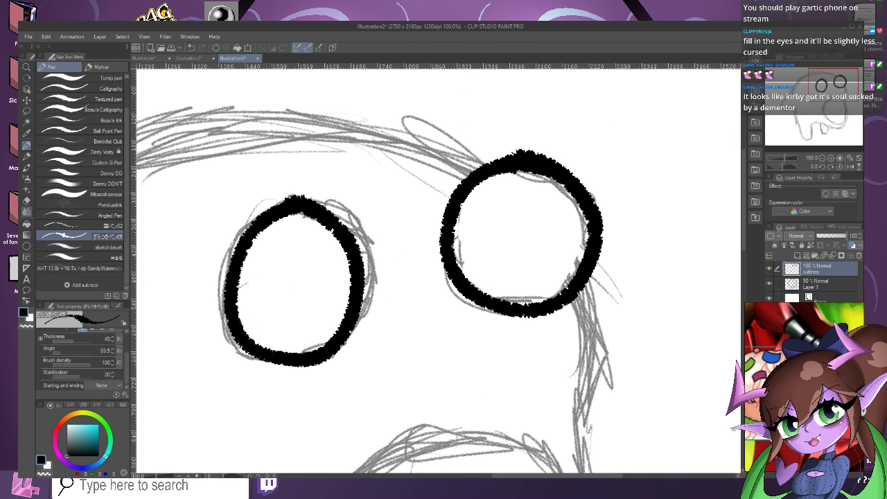
Smooth the bump on the upper edge of the right eye's outline with the hard eraser.
key(e)
scroll(510, 132, up, 1)
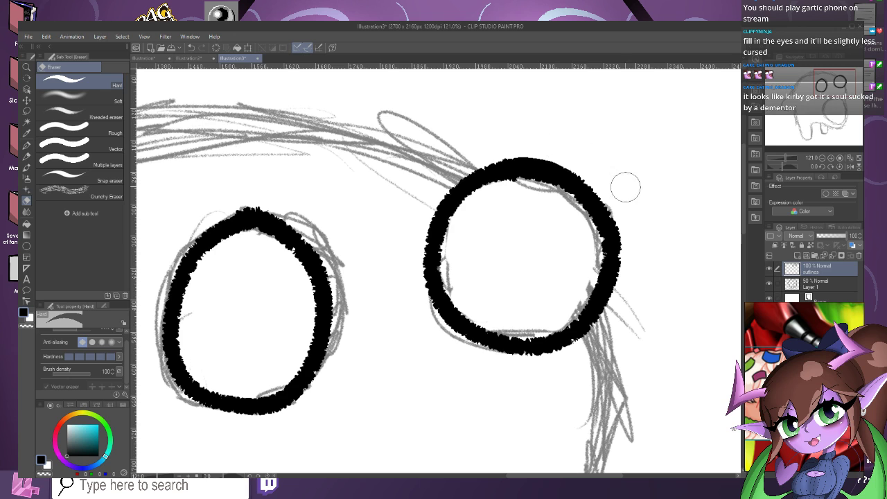
scroll(550, 193, down, 2)
scroll(546, 182, down, 2)
scroll(485, 151, up, 2)
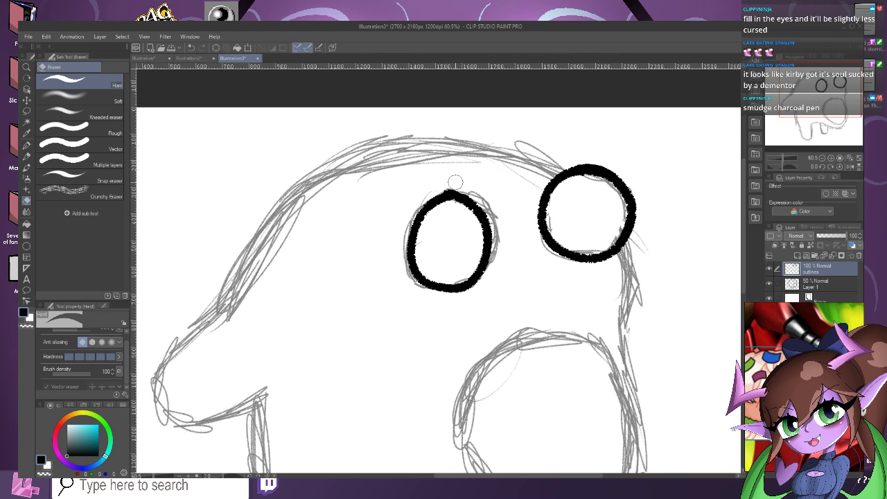
scroll(444, 184, down, 1)
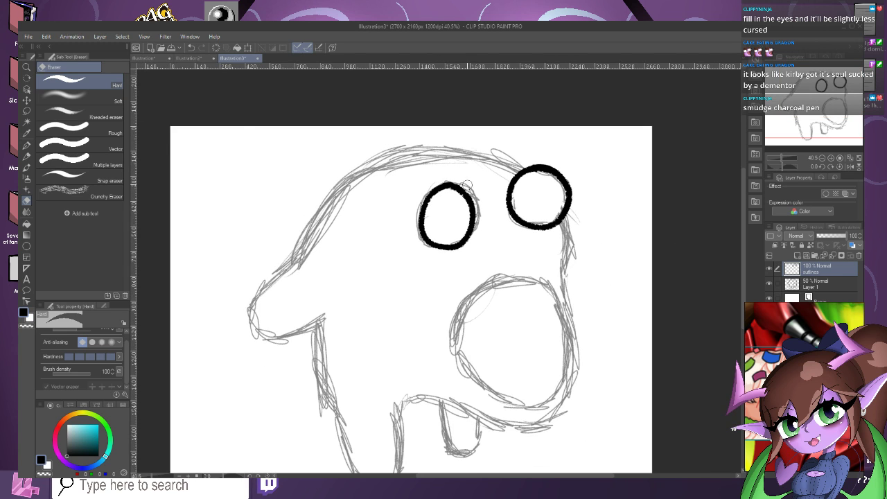
scroll(503, 156, up, 1)
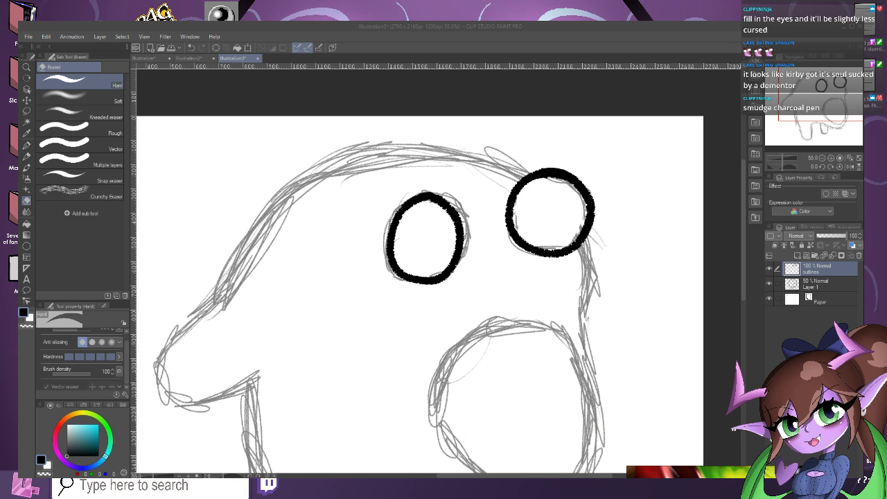
scroll(596, 115, up, 1)
Create a new raster layer named "eyes" directly above the sketch layer.
click(821, 283)
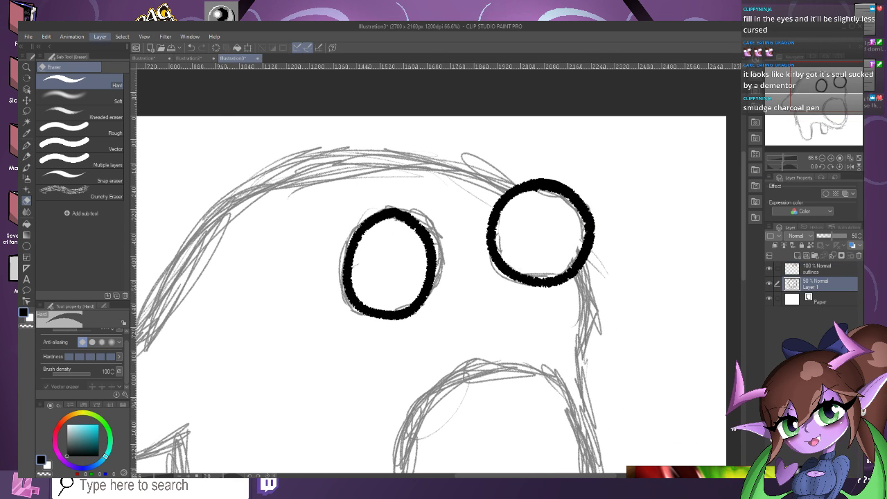
click(100, 36)
mouse_move(152, 59)
click(258, 60)
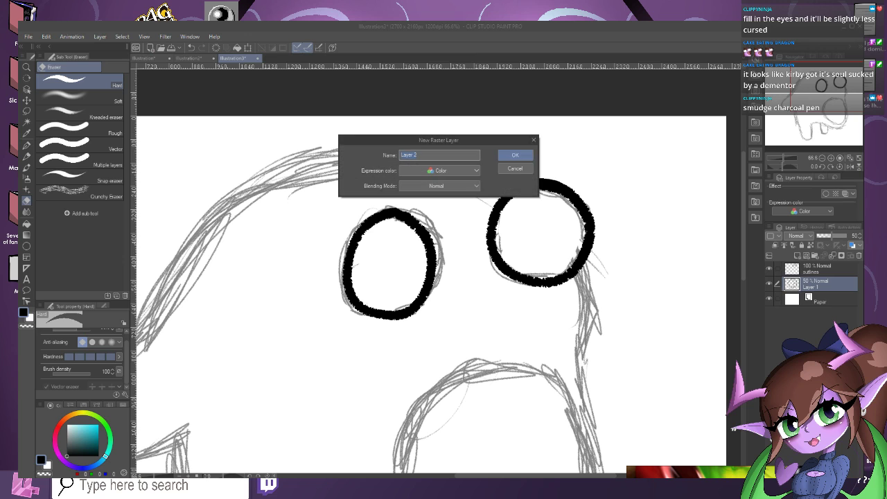
text(eyes)
key(Return)
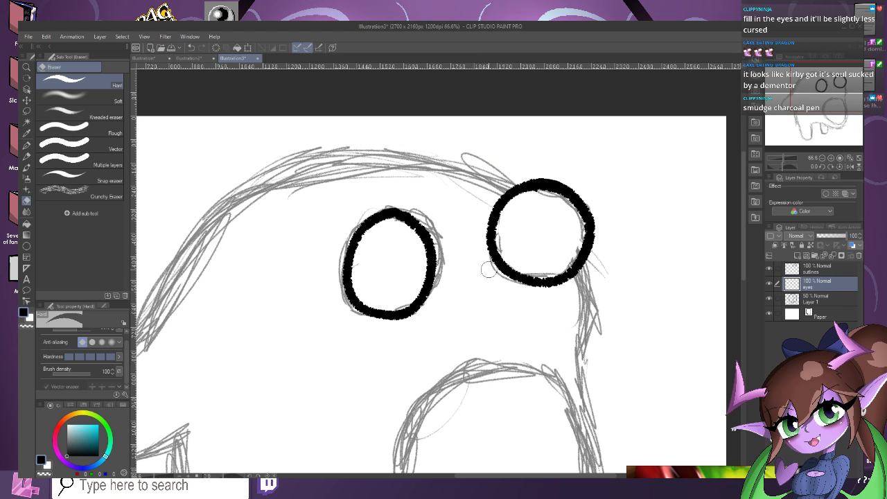
Hide the sketch layer and fill the insides of both eyes black on the eyes layer, referring to other layers.
scroll(525, 252, up, 1)
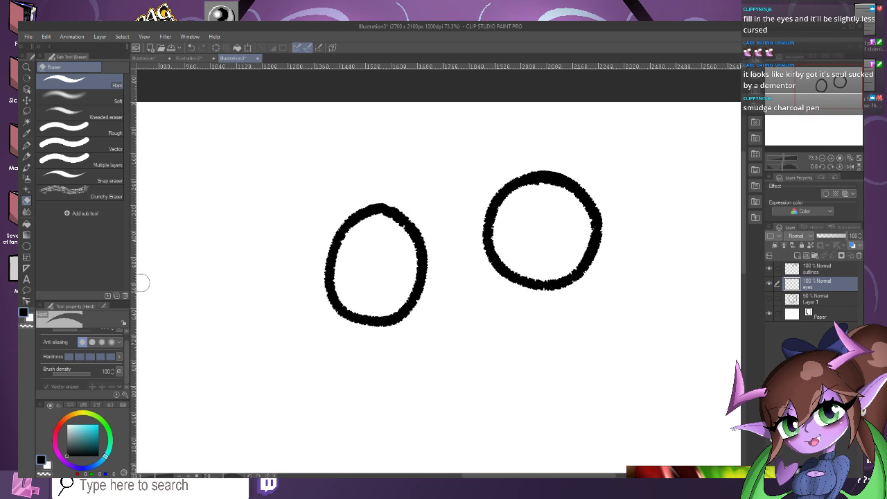
click(26, 224)
click(376, 264)
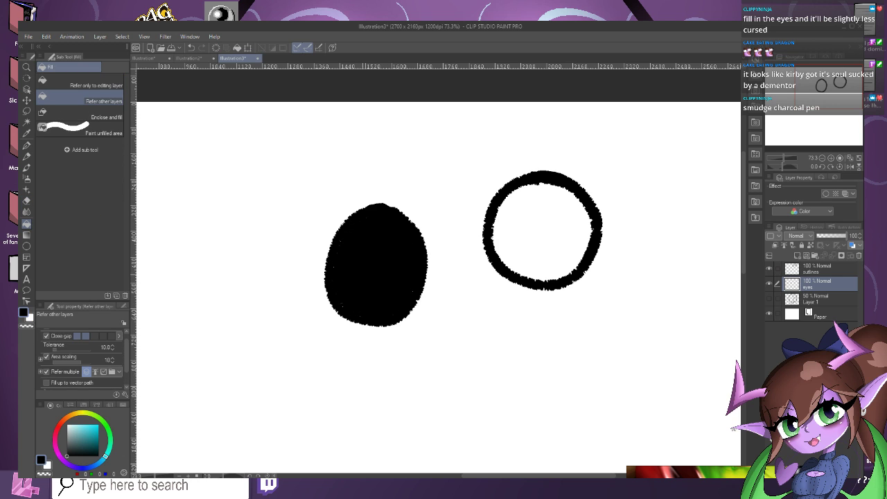
click(542, 231)
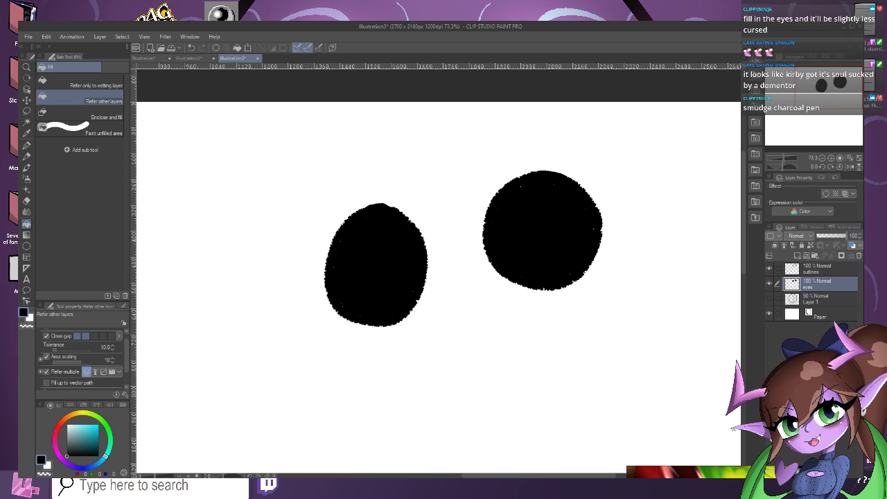
Touch up the unfilled specks in both eyes with the Beau's Ink pen and lock the eyes layer's transparent pixels.
click(26, 145)
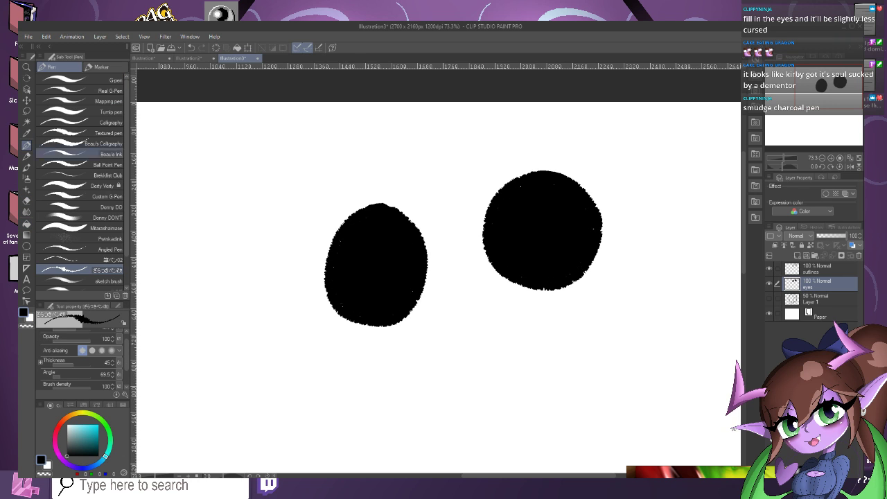
click(83, 154)
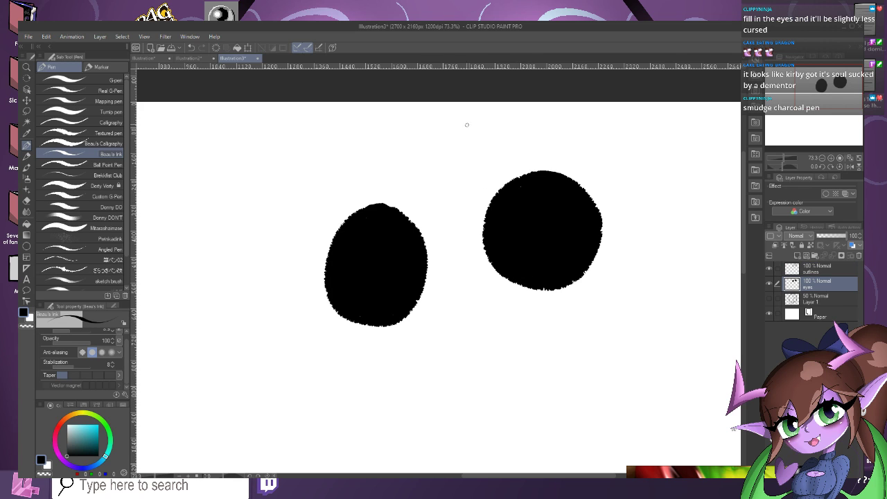
scroll(466, 124, up, 3)
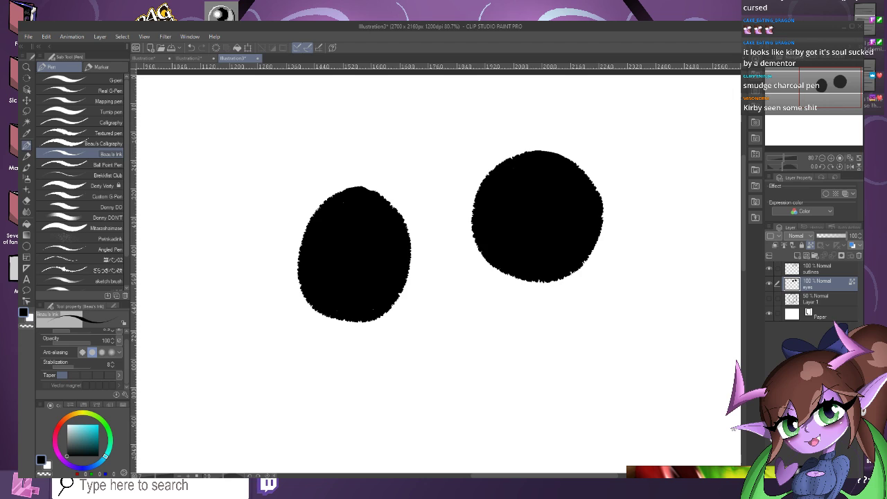
Draw a filled white oval highlight in the upper left of each eye with the Beau's Ink pen at size 20.
key(x)
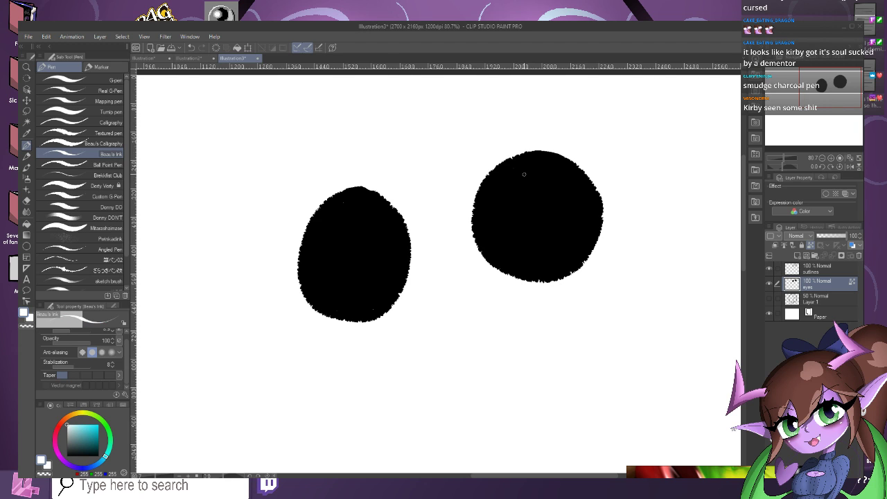
mouse_move(524, 174)
mouse_down()
mouse_move(489, 212)
mouse_move(530, 186)
mouse_up()
key(ctrl+z)
drag(126, 363, 127, 352)
click(72, 336)
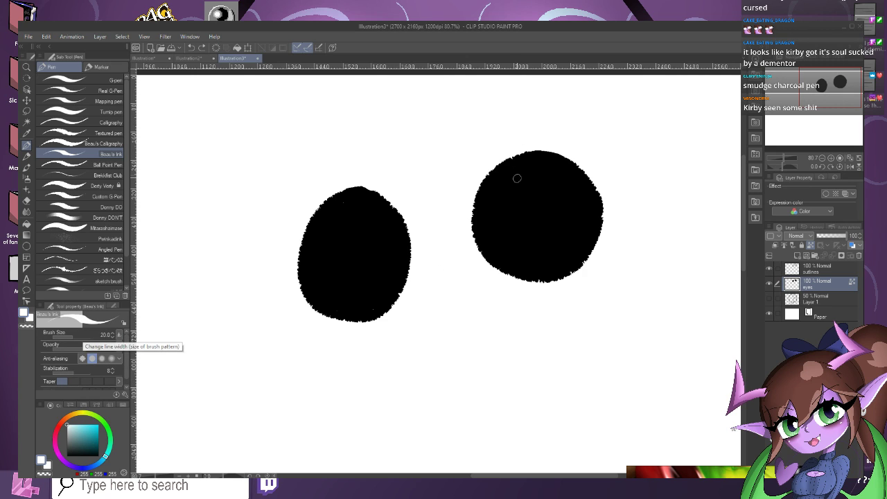
mouse_move(517, 178)
mouse_down()
mouse_move(519, 229)
mouse_move(536, 167)
mouse_move(495, 207)
mouse_move(545, 186)
mouse_move(499, 195)
mouse_move(541, 183)
mouse_move(523, 217)
mouse_move(500, 198)
mouse_move(513, 178)
mouse_up()
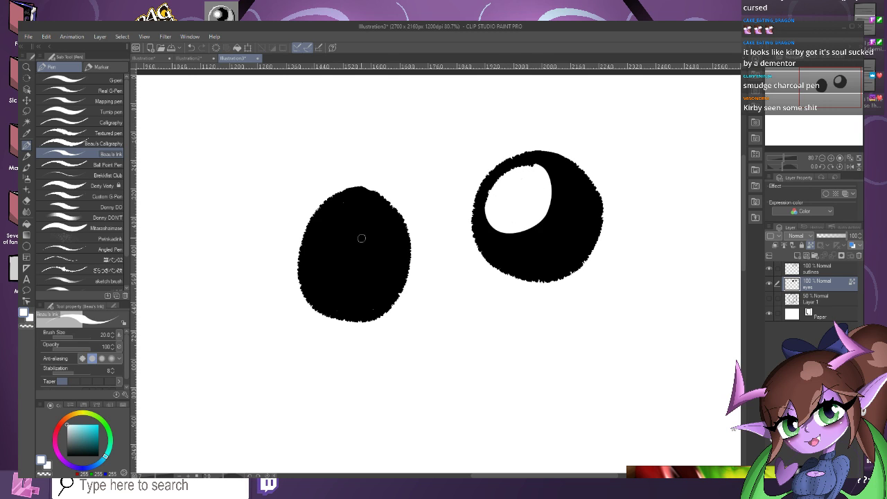
mouse_move(349, 212)
mouse_down()
mouse_move(321, 230)
mouse_move(363, 226)
mouse_move(318, 241)
mouse_move(349, 217)
mouse_move(335, 251)
mouse_up()
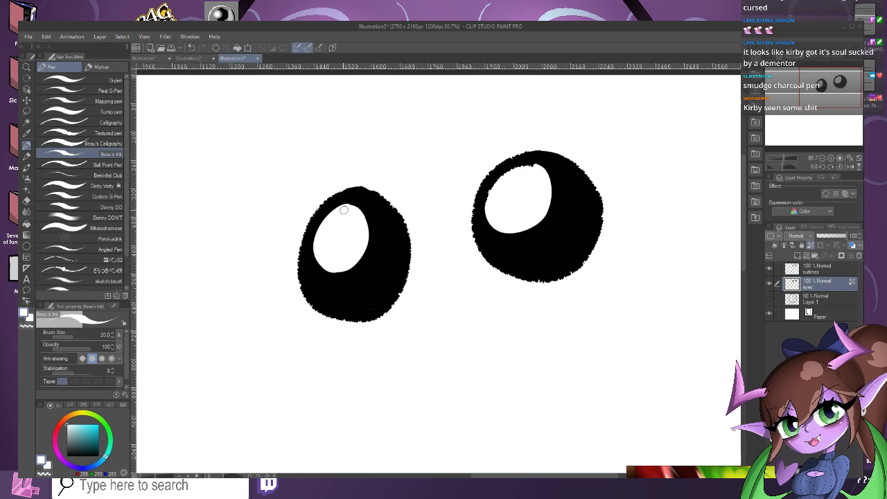
Enlarge the left eye's white highlight on the eyes layer, redoing the first attempt with a taller, wider oval.
mouse_move(343, 213)
mouse_down()
mouse_move(368, 218)
mouse_move(327, 275)
mouse_move(330, 216)
mouse_move(365, 235)
mouse_up()
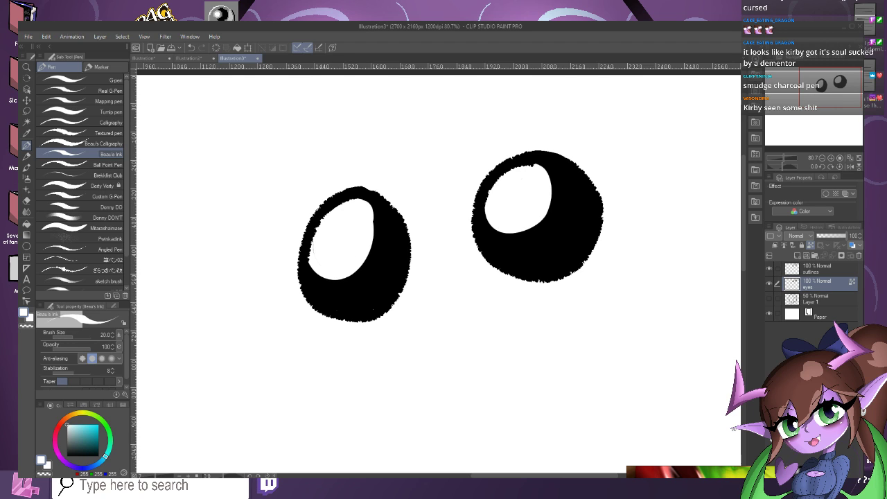
key(ctrl+z)
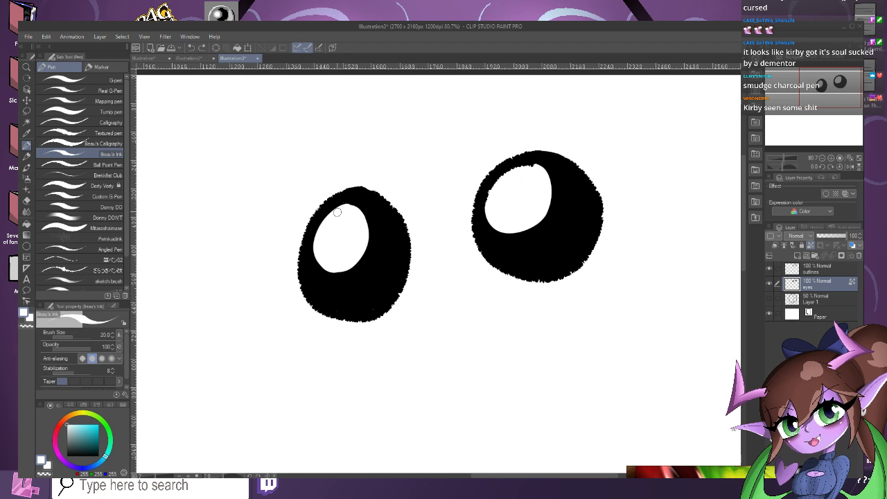
mouse_move(337, 212)
mouse_down()
mouse_move(374, 228)
mouse_move(350, 279)
mouse_move(308, 246)
mouse_move(340, 276)
mouse_move(363, 257)
mouse_move(364, 213)
mouse_up()
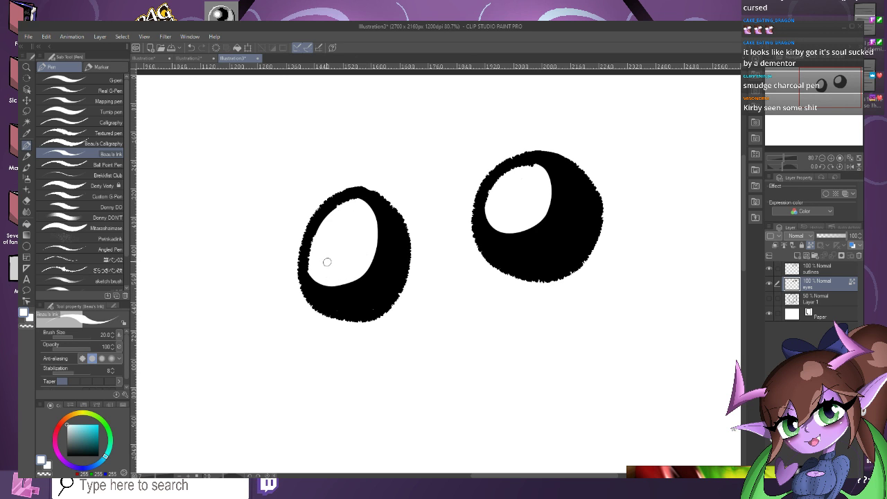
scroll(327, 262, down, 1)
scroll(511, 257, down, 4)
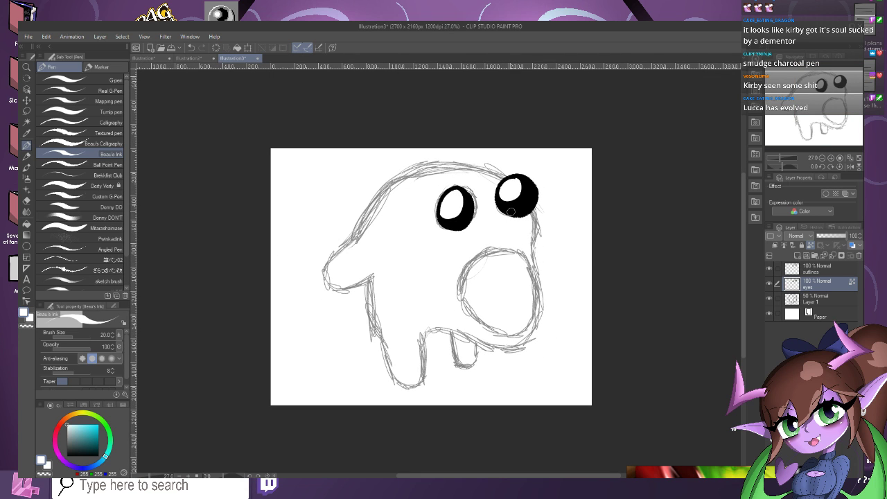
scroll(510, 212, up, 4)
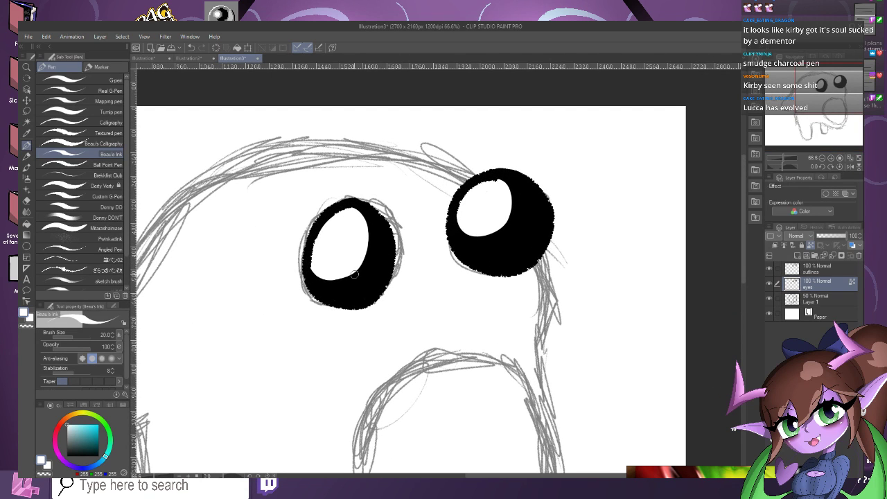
Change the paper colour to a medium grey with RGB 168, 168, 168.
key(x)
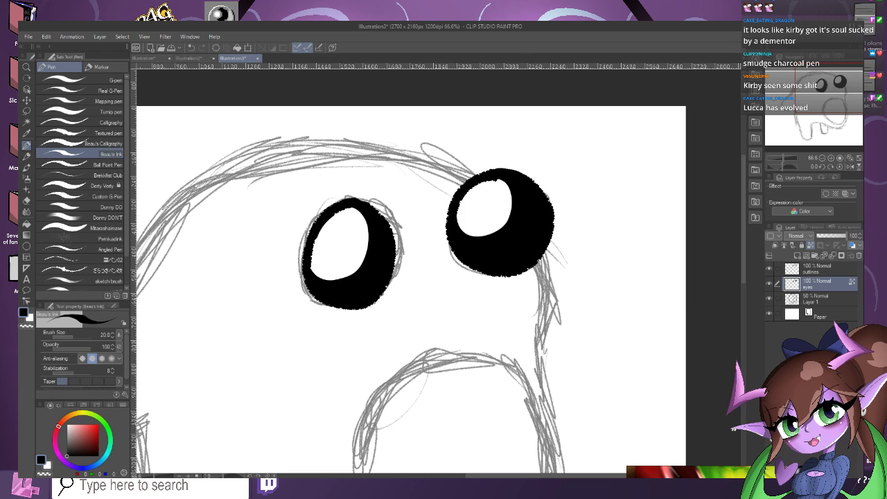
key(alt+])
scroll(509, 197, up, 1)
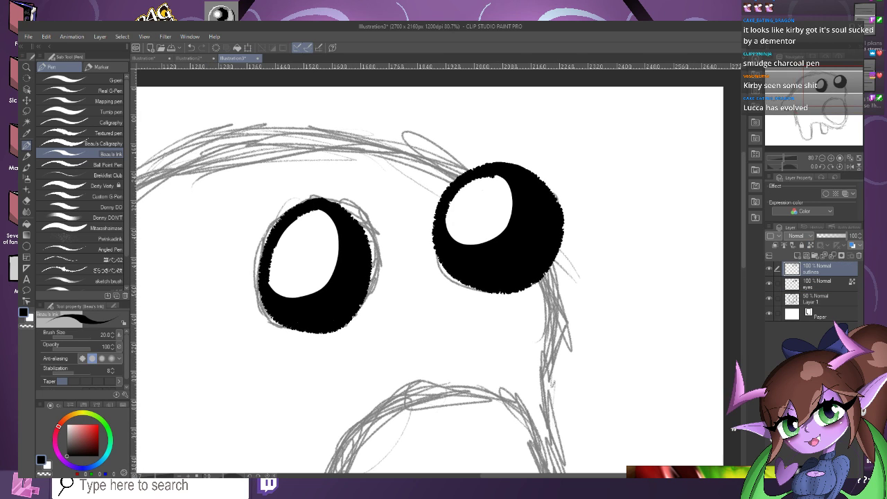
click(819, 314)
click(824, 188)
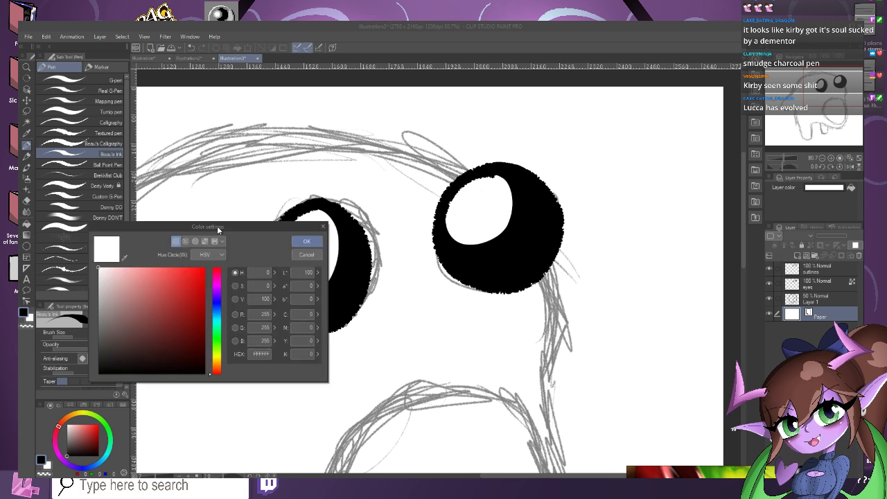
drag(218, 227, 508, 163)
click(389, 239)
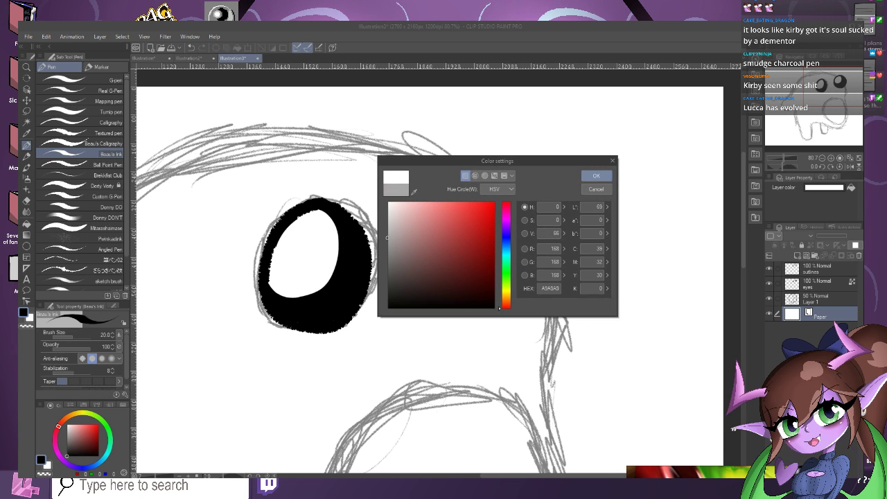
click(596, 175)
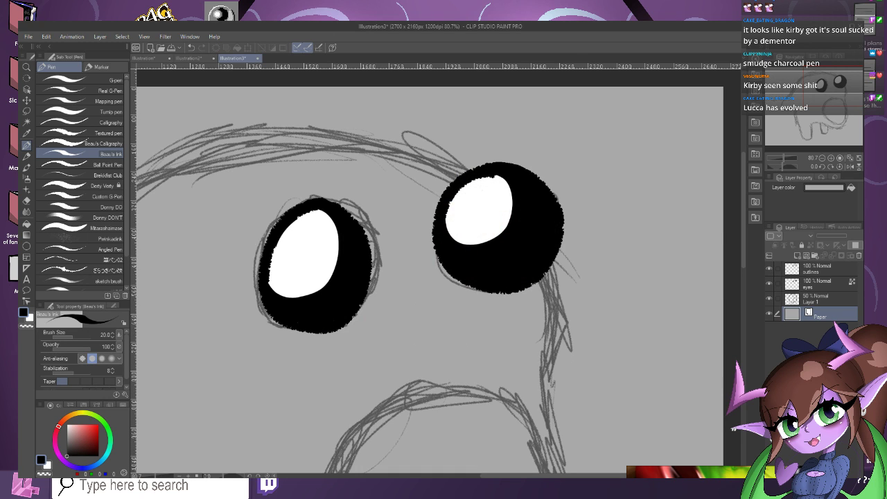
Lock the outlines layer's transparent pixels and try a white stroke along the top of the right eye's highlight.
click(822, 269)
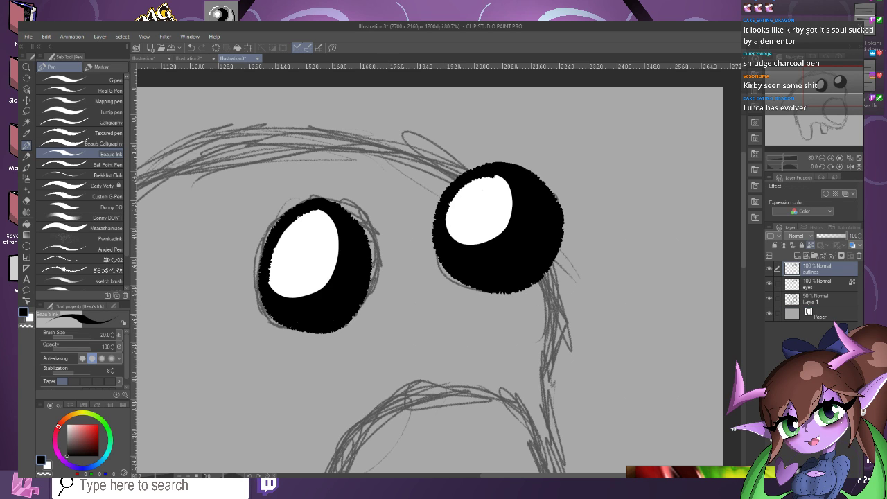
scroll(485, 201, up, 1)
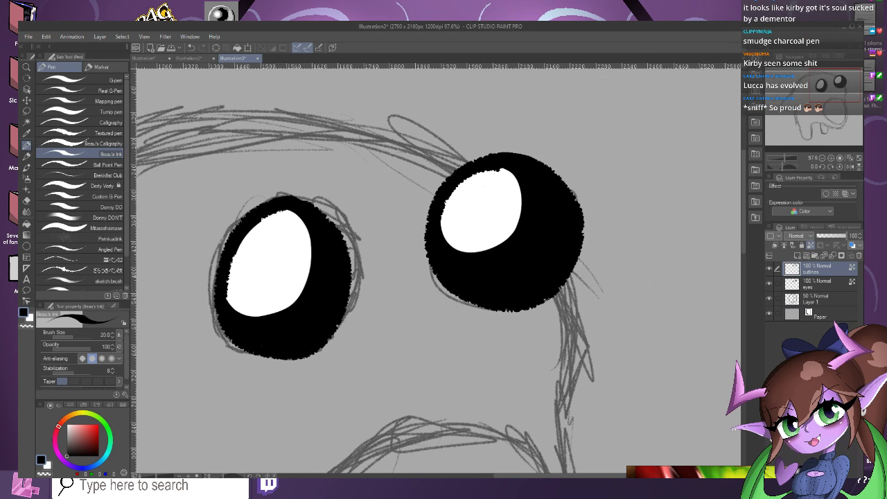
key(x)
drag(497, 178, 444, 200)
key(ctrl+z)
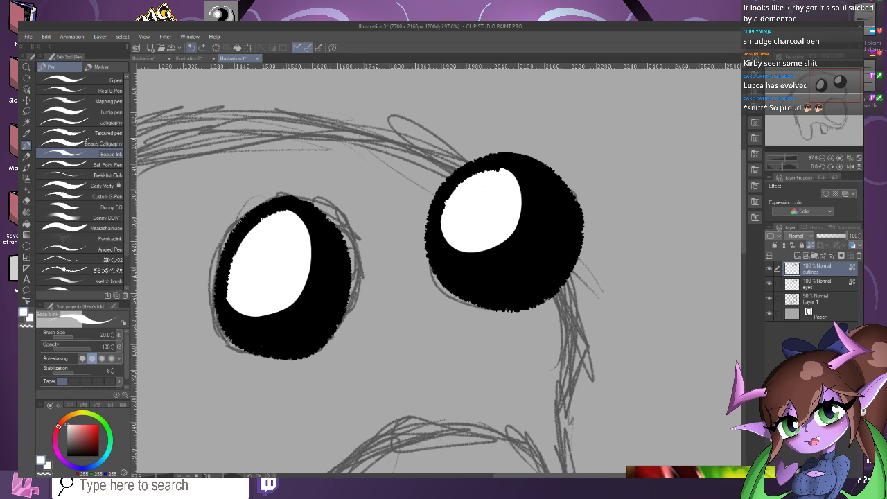
Extend the left eye's white highlight over the black outline to the eye's upper-left edge on the outlines layer.
scroll(414, 276, down, 1)
scroll(253, 222, up, 2)
mouse_move(338, 223)
mouse_down()
mouse_move(291, 223)
mouse_move(300, 238)
mouse_move(269, 255)
mouse_move(256, 322)
mouse_up()
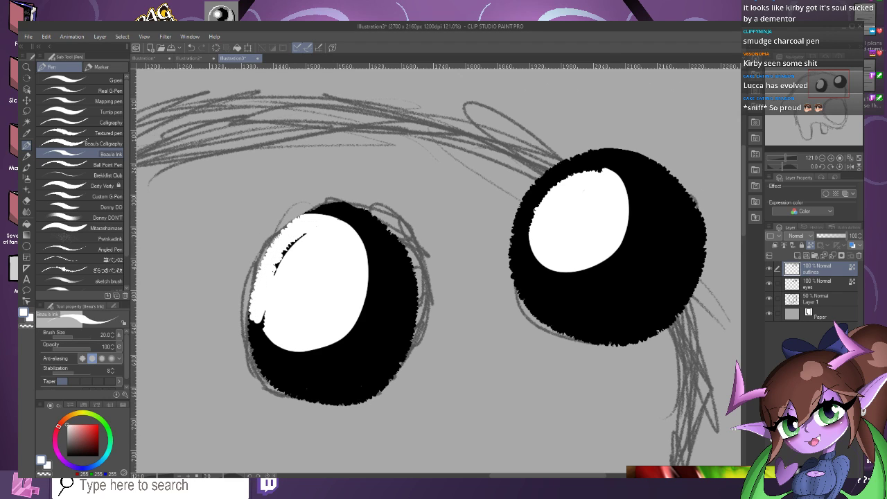
mouse_move(272, 334)
mouse_down()
mouse_move(246, 302)
mouse_move(262, 321)
mouse_move(263, 286)
mouse_up()
Smooth the lower-left edge of the left eye's highlight with short black strokes.
key(x)
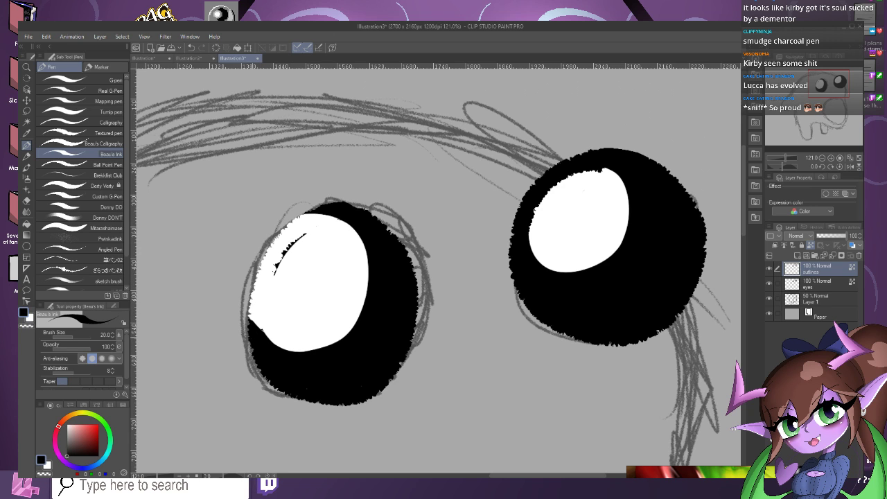
mouse_move(257, 333)
mouse_down()
mouse_move(247, 301)
mouse_move(252, 331)
mouse_up()
scroll(257, 319, up, 4)
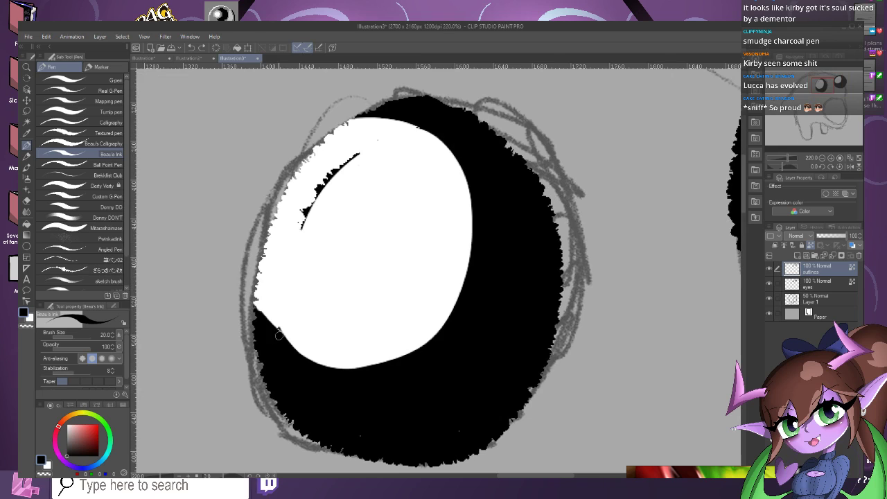
drag(278, 334, 248, 285)
mouse_move(276, 332)
mouse_down()
mouse_move(260, 310)
mouse_move(257, 281)
mouse_up()
scroll(248, 267, down, 2)
scroll(253, 296, up, 2)
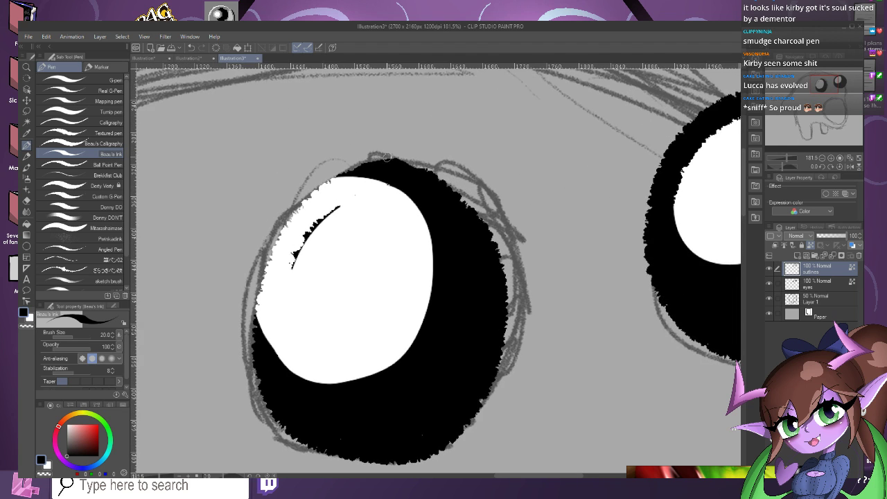
scroll(275, 234, down, 4)
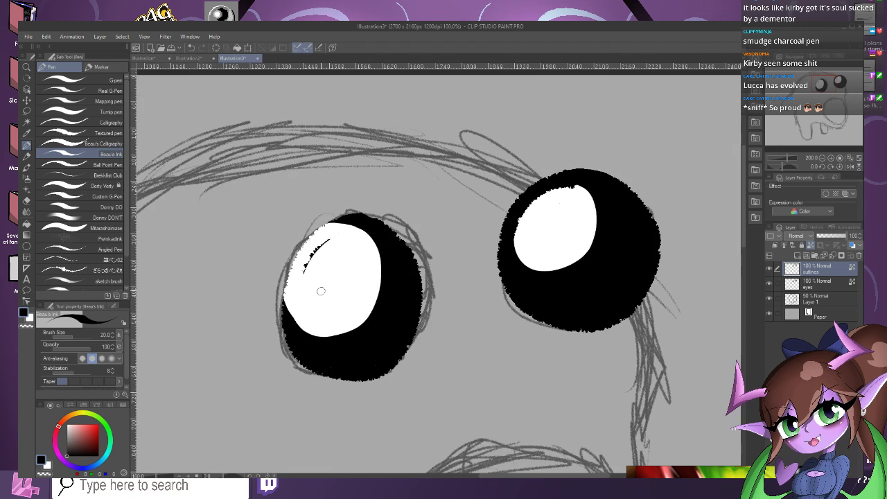
scroll(320, 275, up, 4)
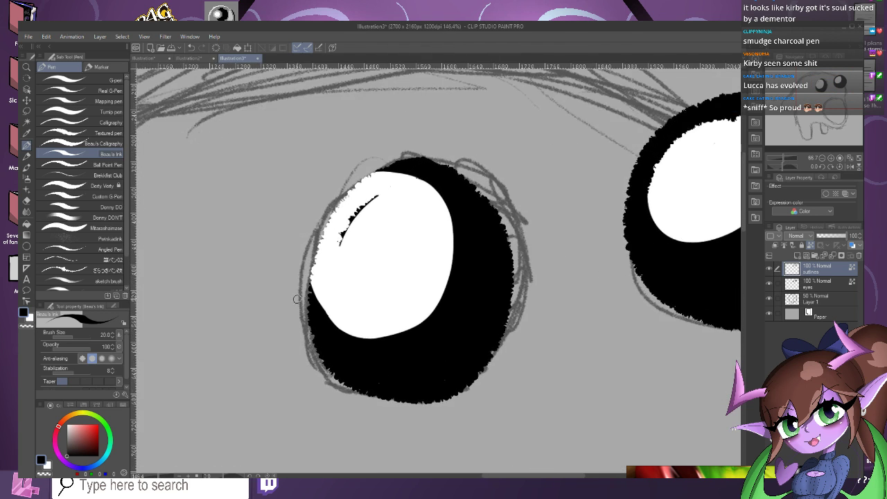
scroll(310, 310, up, 2)
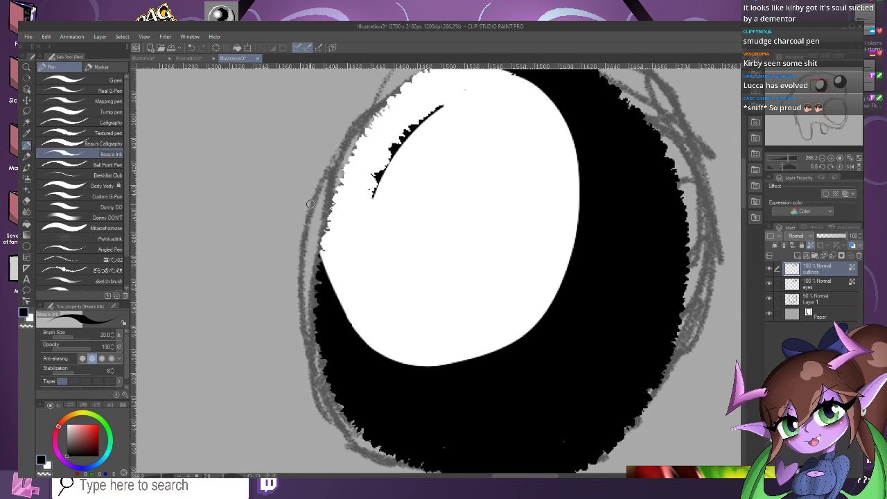
scroll(311, 234, down, 4)
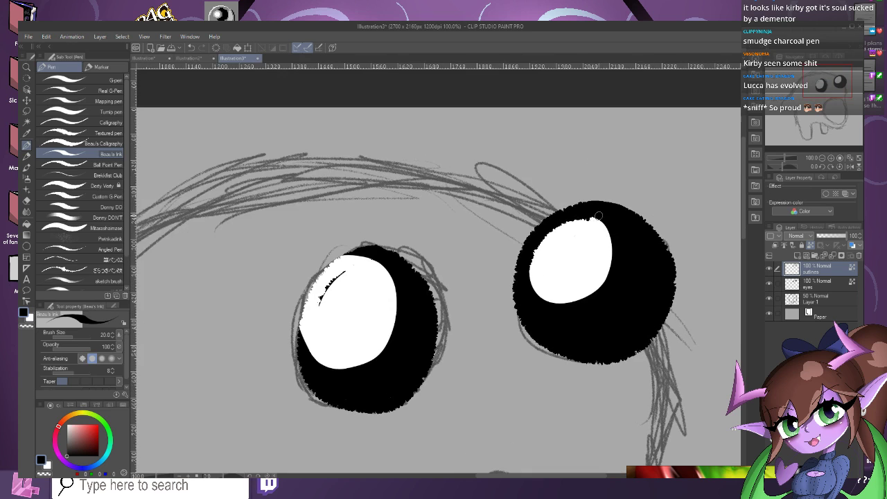
Extend the right eye's white highlight to the eye's upper-left edge, covering the black outline and filling the remaining gaps.
scroll(589, 239, up, 2)
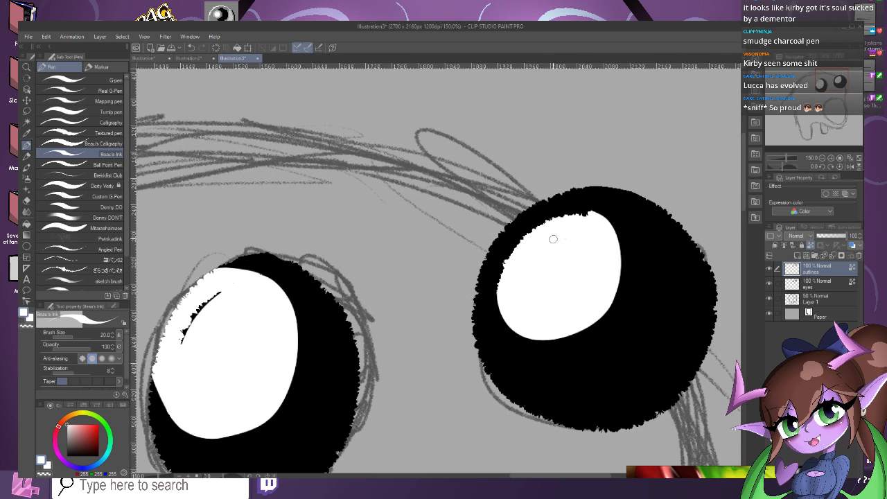
scroll(544, 233, up, 1)
drag(596, 213, 507, 211)
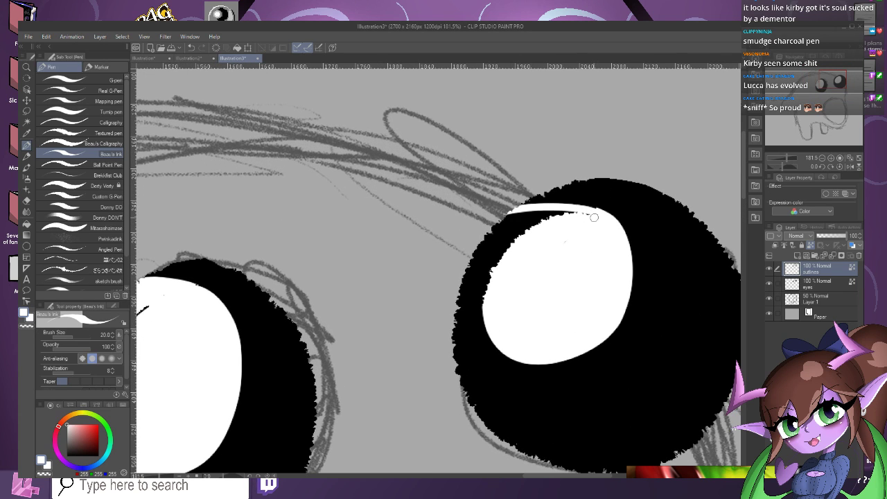
drag(593, 217, 458, 219)
mouse_move(548, 234)
mouse_down()
mouse_move(446, 225)
mouse_move(553, 221)
mouse_move(531, 218)
mouse_move(546, 238)
mouse_move(456, 236)
mouse_move(490, 226)
mouse_up()
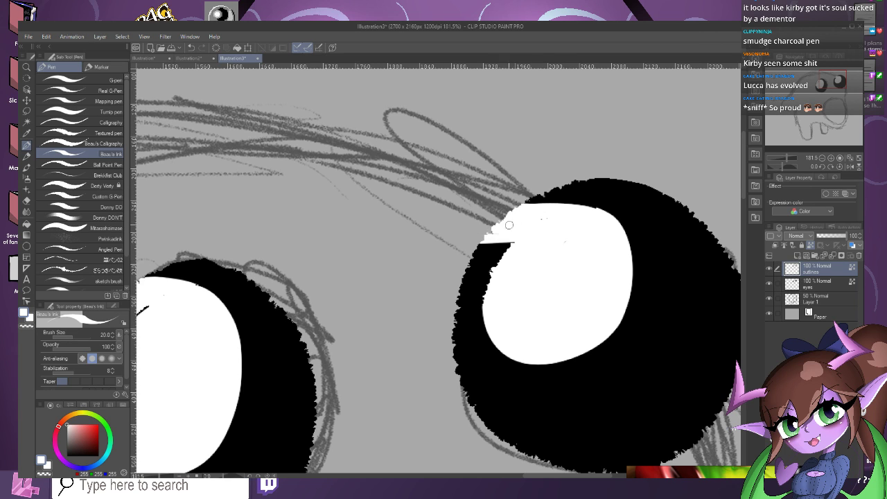
scroll(577, 194, up, 1)
drag(600, 216, 519, 201)
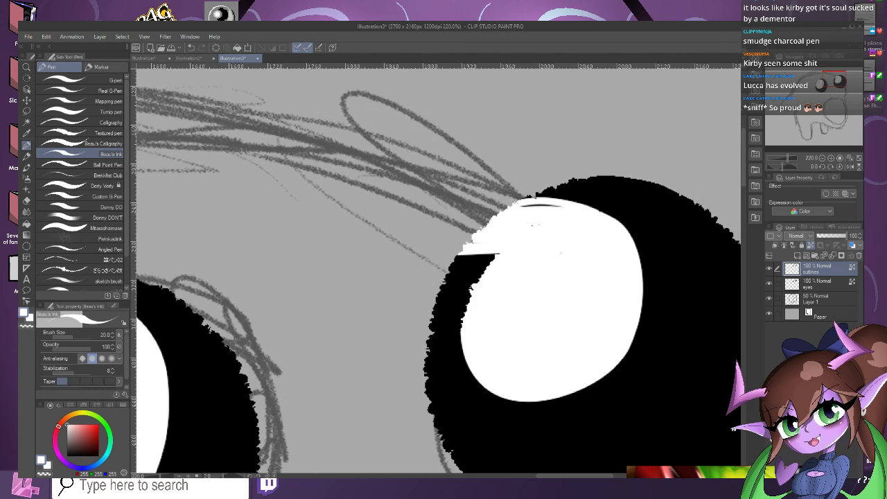
mouse_move(568, 213)
mouse_down()
mouse_move(475, 226)
mouse_move(566, 199)
mouse_move(532, 208)
mouse_move(476, 240)
mouse_move(569, 205)
mouse_move(526, 206)
mouse_up()
mouse_move(495, 254)
mouse_down()
mouse_move(420, 260)
mouse_move(511, 269)
mouse_move(434, 275)
mouse_up()
mouse_move(469, 353)
mouse_down()
mouse_move(451, 253)
mouse_move(455, 306)
mouse_move(452, 259)
mouse_move(476, 272)
mouse_move(454, 286)
mouse_up()
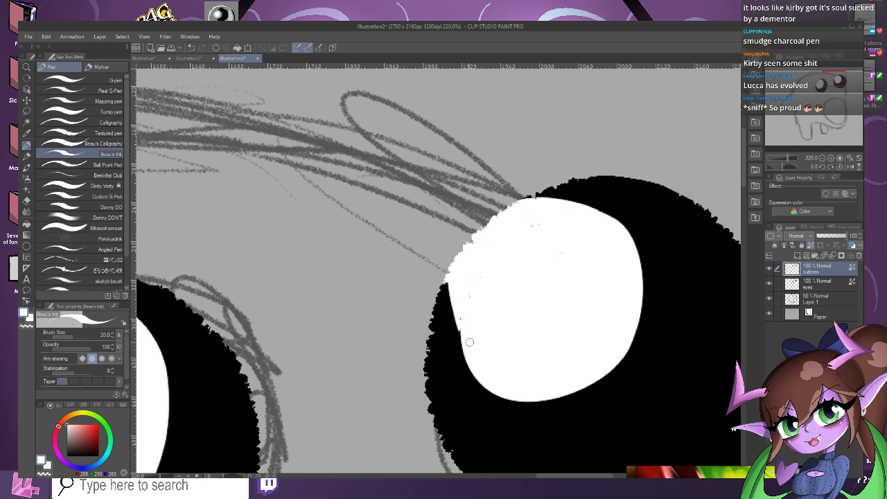
mouse_move(469, 343)
mouse_down()
mouse_move(435, 255)
mouse_move(472, 330)
mouse_move(460, 339)
mouse_move(464, 348)
mouse_move(455, 254)
mouse_move(462, 330)
mouse_move(454, 265)
mouse_move(462, 335)
mouse_move(463, 255)
mouse_move(468, 339)
mouse_move(470, 242)
mouse_move(470, 334)
mouse_up()
Touch up the left side of the right eye's highlight with black and white strokes.
scroll(467, 323, down, 3)
scroll(450, 316, up, 2)
alt+click(450, 313)
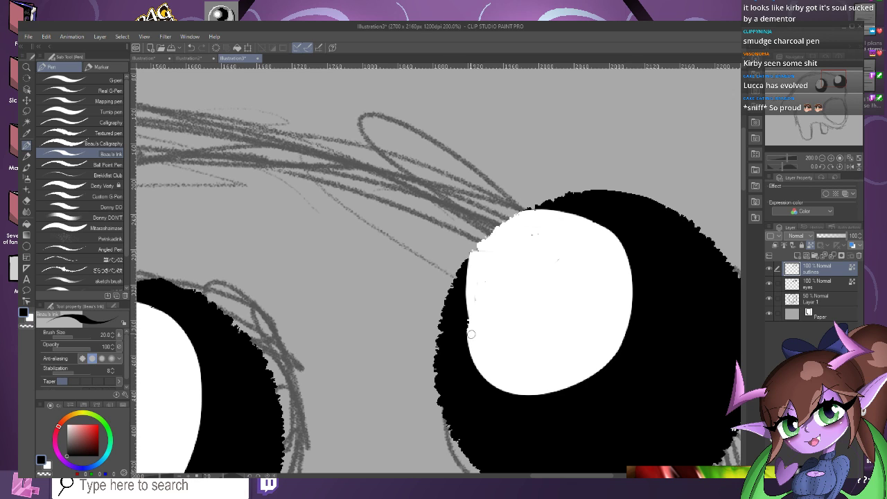
key(x)
mouse_move(471, 239)
mouse_down()
mouse_move(474, 336)
mouse_move(468, 255)
mouse_up()
scroll(467, 284, down, 4)
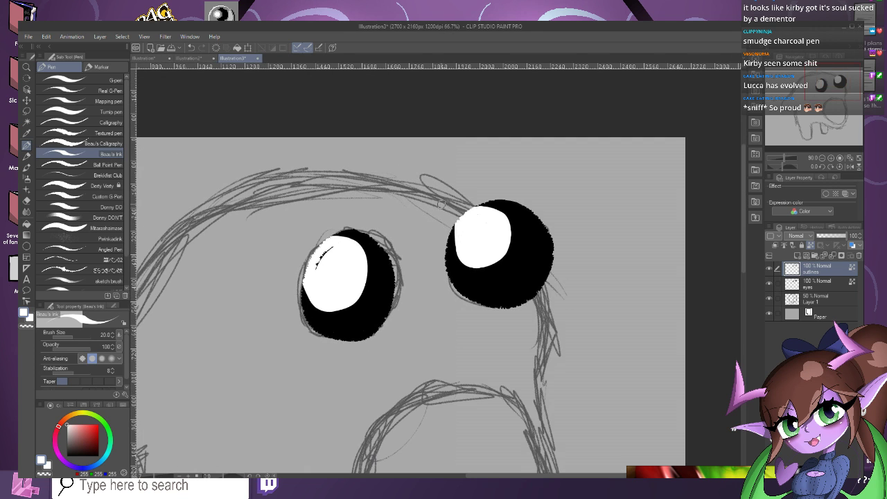
scroll(438, 213, up, 4)
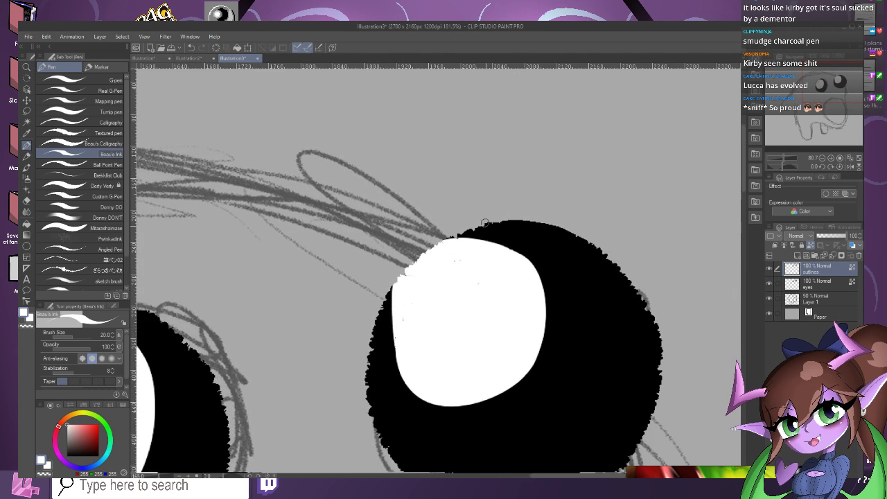
Round off the top and upper-left contour of the right eye's highlight with black strokes.
key(x)
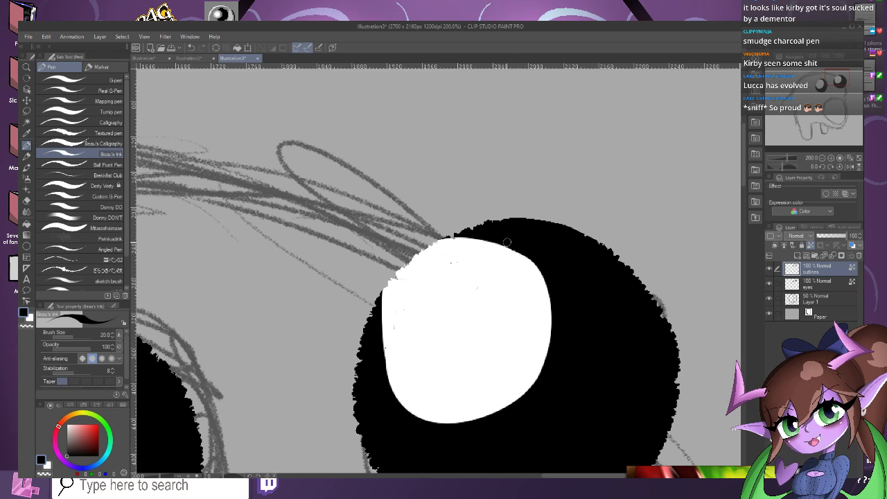
mouse_move(473, 241)
mouse_down()
mouse_move(427, 250)
mouse_move(392, 311)
mouse_up()
scroll(463, 231, down, 1)
scroll(424, 260, up, 1)
drag(398, 264, 391, 322)
drag(412, 250, 391, 325)
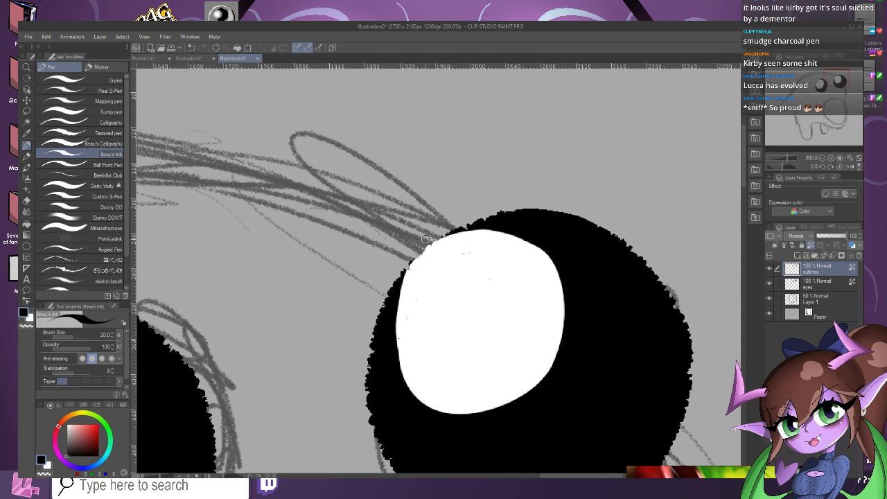
Smooth the top and lower-left edges of the left eye's highlight with black strokes.
scroll(429, 237, down, 8)
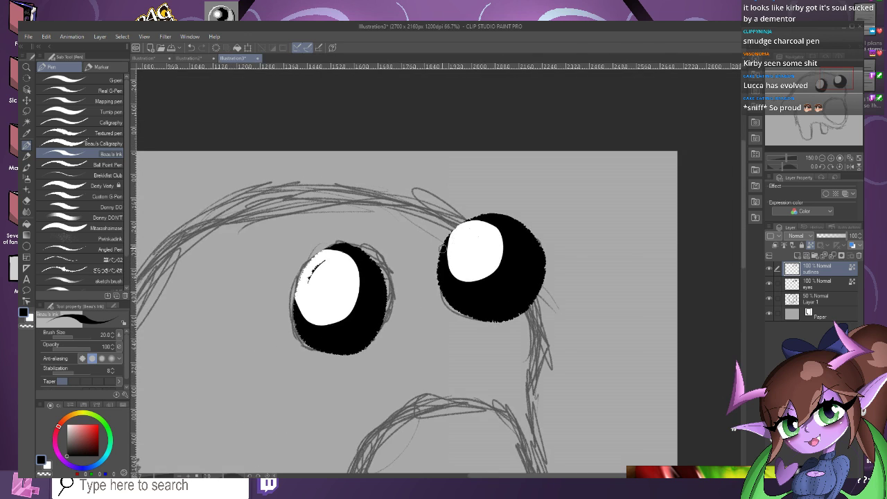
scroll(419, 249, up, 2)
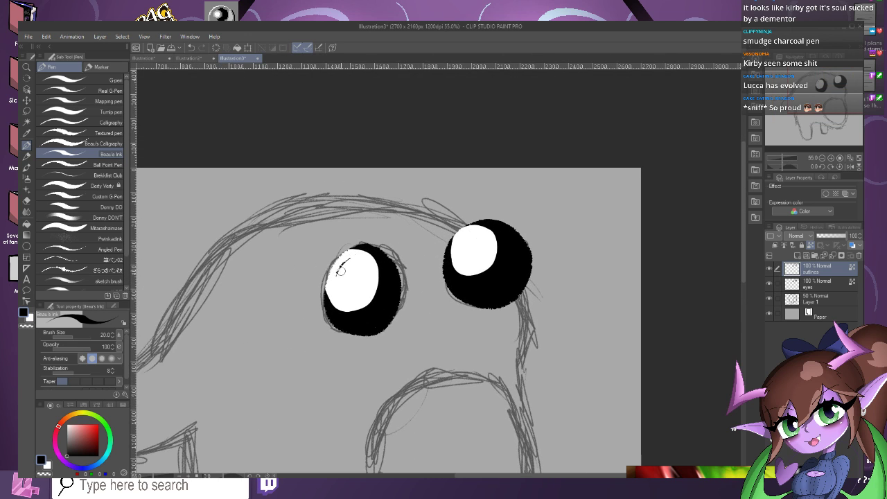
scroll(341, 270, up, 5)
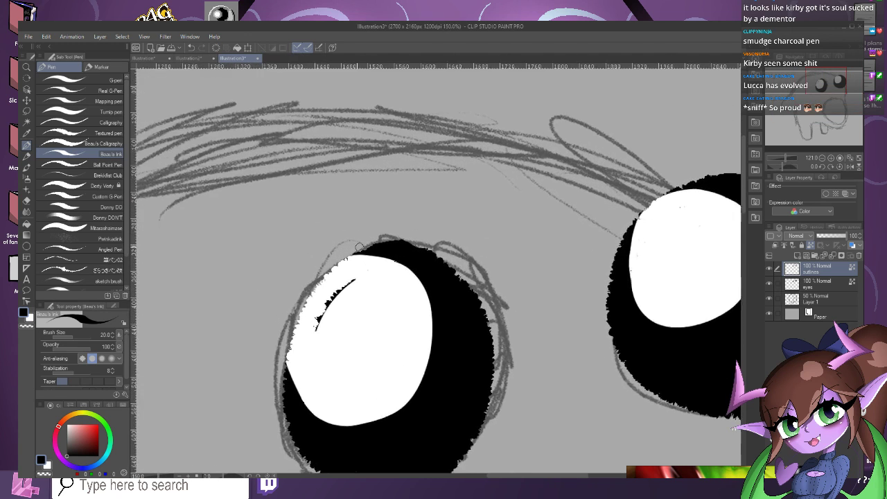
scroll(359, 246, up, 2)
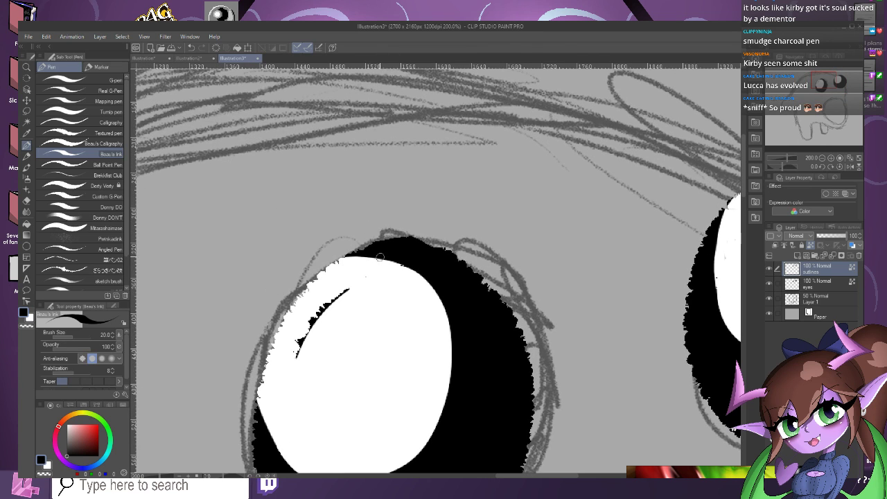
drag(380, 257, 329, 257)
scroll(291, 244, down, 2)
scroll(233, 409, up, 2)
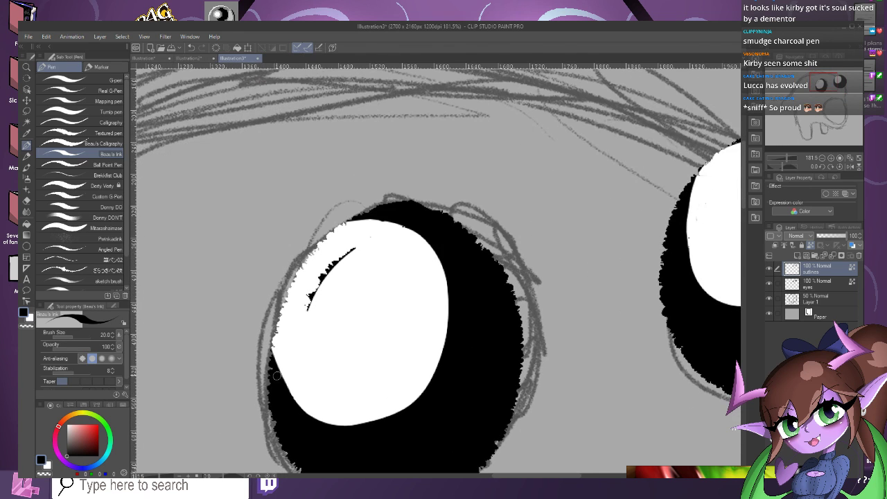
mouse_move(281, 381)
mouse_down()
mouse_move(267, 327)
mouse_move(274, 356)
mouse_move(271, 334)
mouse_up()
scroll(278, 280, down, 1)
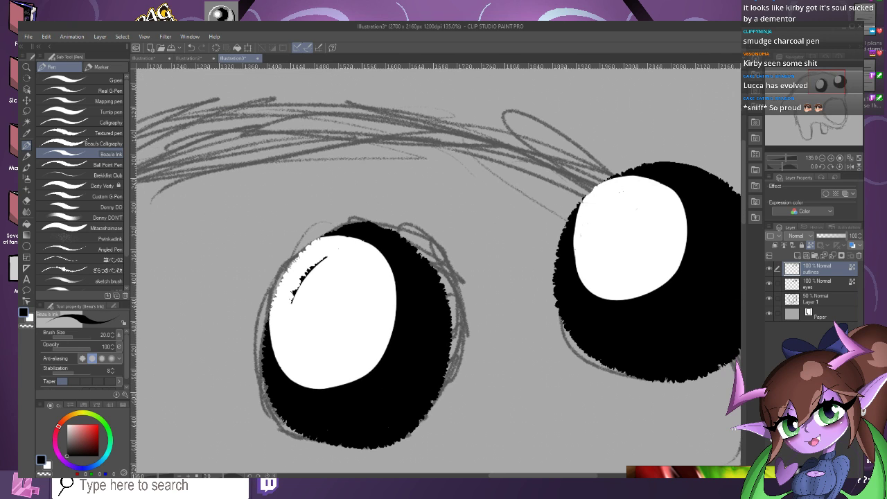
On the eyes layer, paint white over the leftover black line inside the left eye's highlight.
key(alt+bracketleft)
key(x)
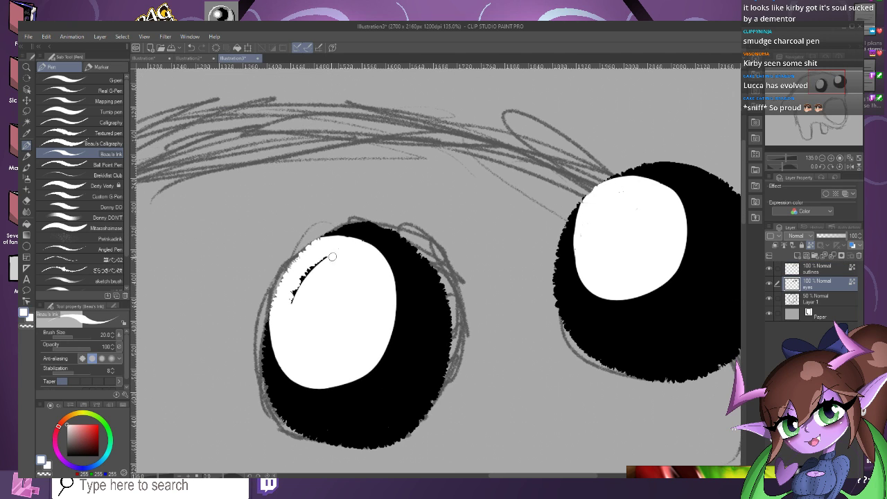
drag(333, 256, 288, 316)
scroll(295, 293, down, 5)
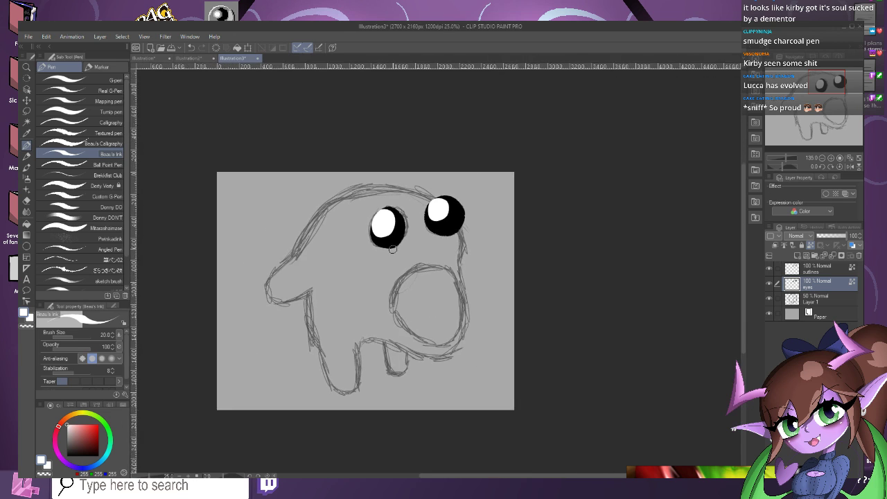
scroll(393, 250, down, 1)
scroll(373, 242, up, 2)
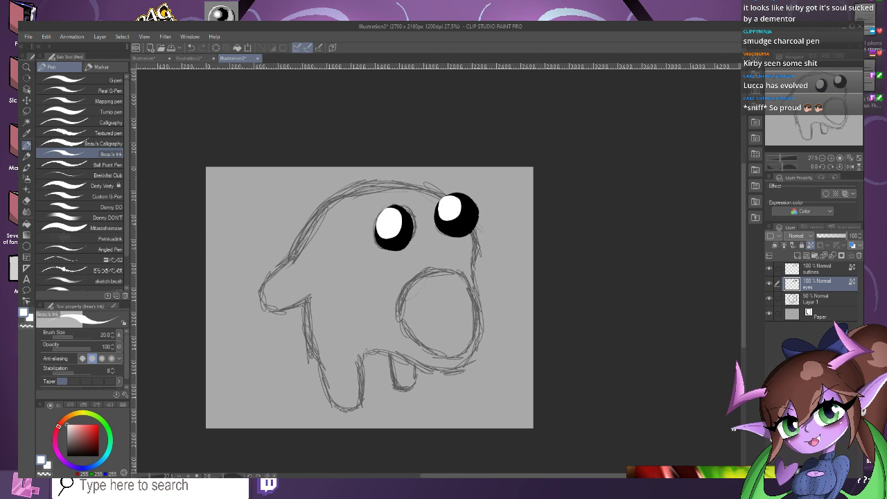
Create a new raster layer named "body outline" directly above the sketch on Layer 1.
click(769, 299)
click(769, 299)
click(817, 298)
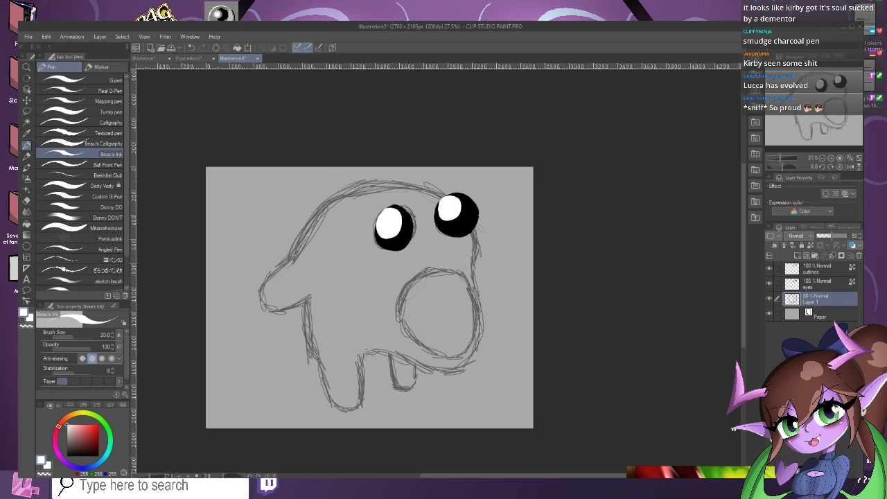
click(100, 36)
mouse_move(139, 58)
click(250, 60)
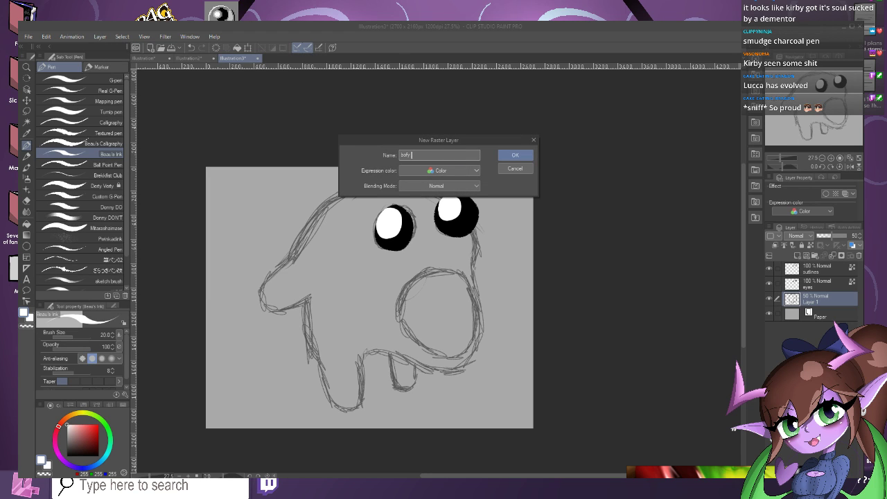
text(body outline)
key(Return)
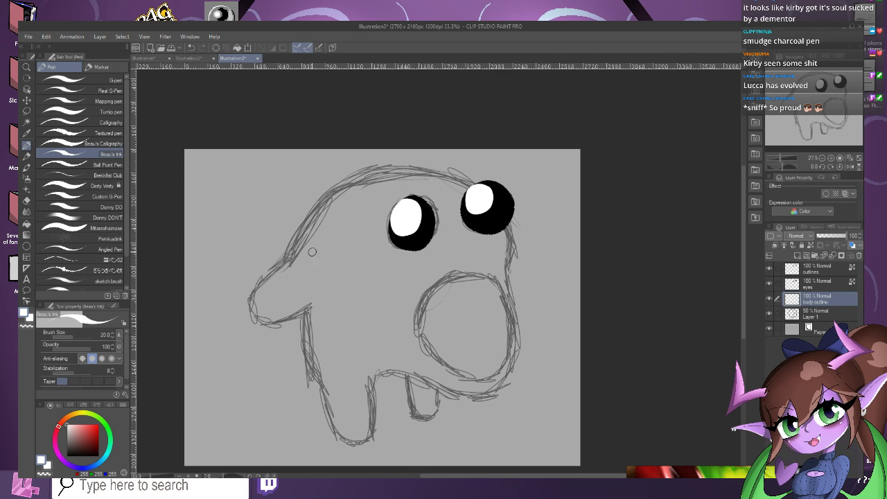
Select the rough-edged, Japanese-named pen above the sketch brush, undo a white test stroke, and switch the drawing colour to black.
scroll(308, 256, up, 1)
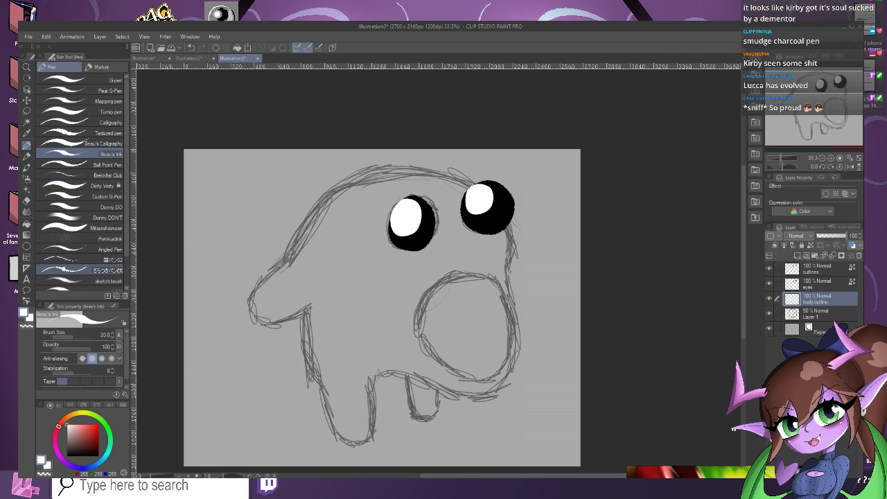
scroll(80, 208, down, 1)
click(80, 236)
drag(270, 204, 346, 340)
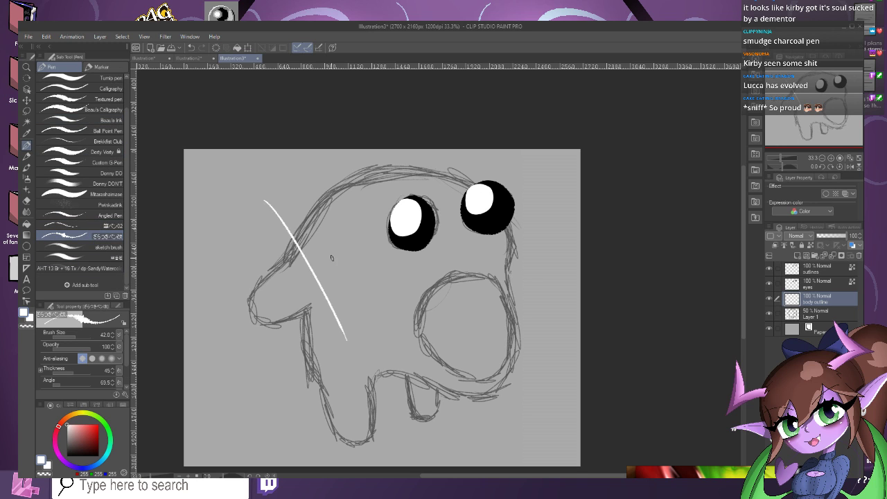
key(ctrl+z)
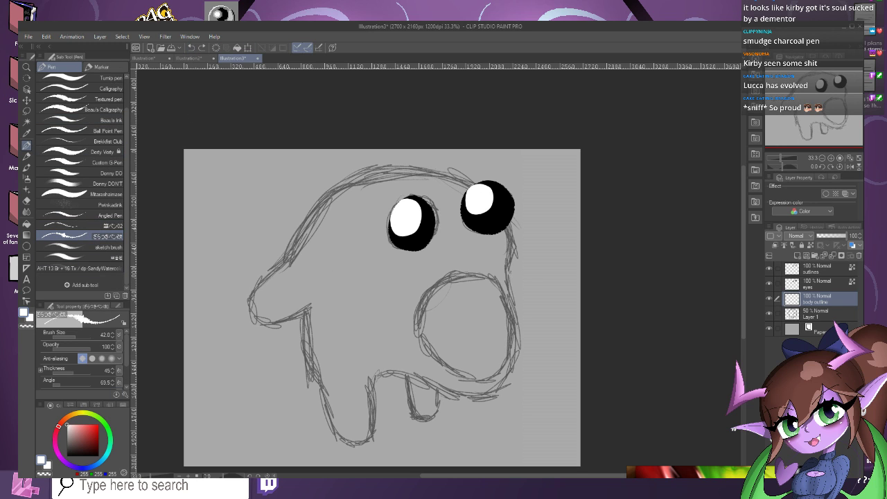
key(x)
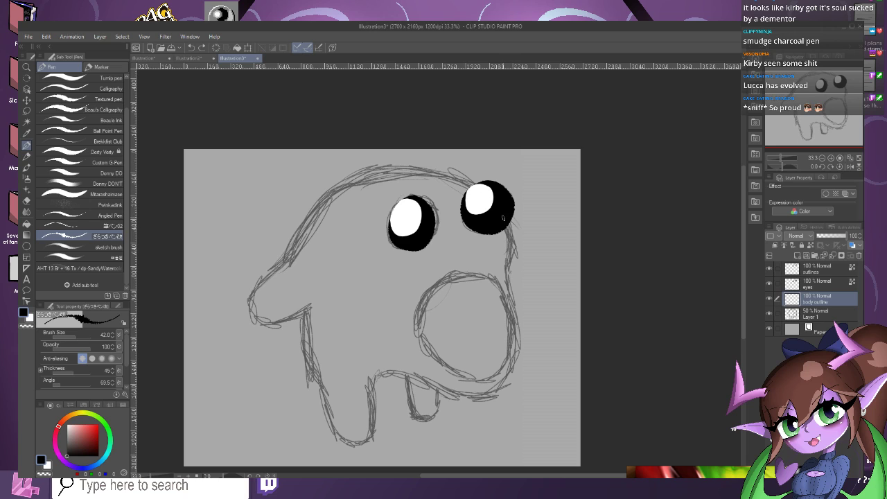
Ink the body's black outline from the right eye down around the mouth side, along the underside and around the front leg.
mouse_move(506, 223)
mouse_down()
mouse_move(519, 372)
mouse_move(487, 398)
mouse_up()
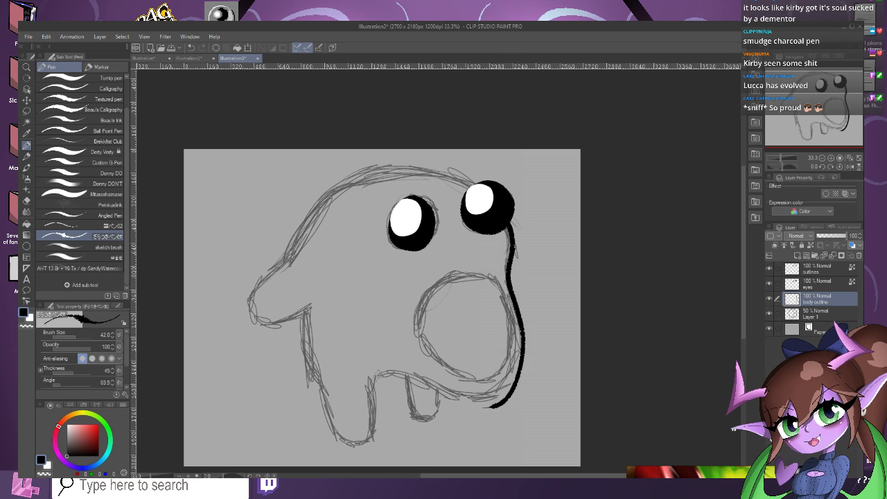
key(ctrl+z)
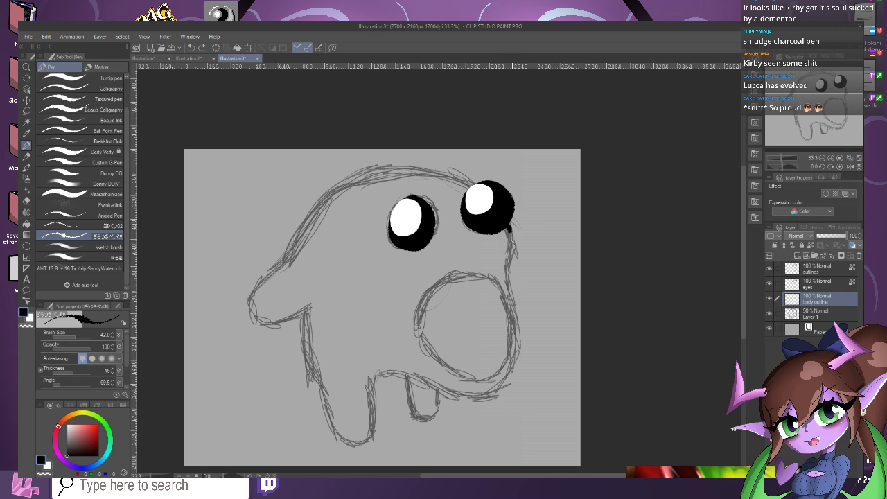
mouse_move(510, 228)
mouse_down()
mouse_move(519, 368)
mouse_move(501, 392)
mouse_move(461, 400)
mouse_move(382, 376)
mouse_move(372, 448)
mouse_up()
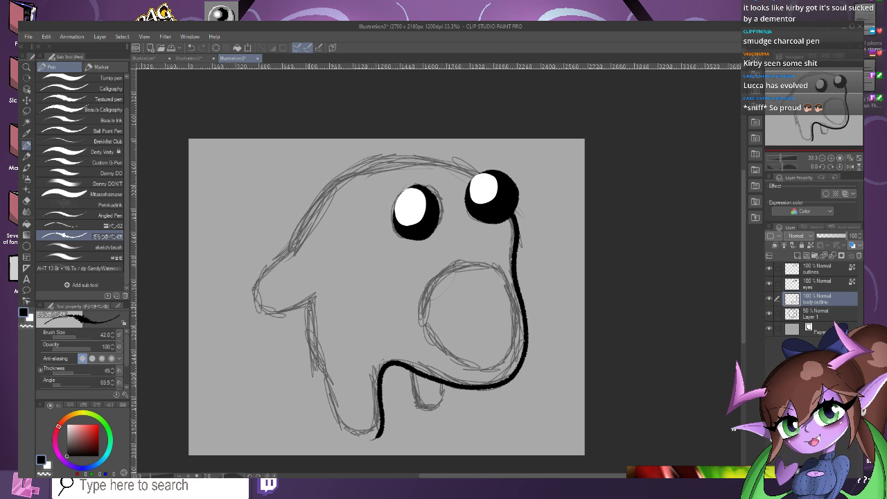
mouse_move(310, 294)
mouse_down()
mouse_move(321, 378)
mouse_move(341, 432)
mouse_move(381, 431)
mouse_up()
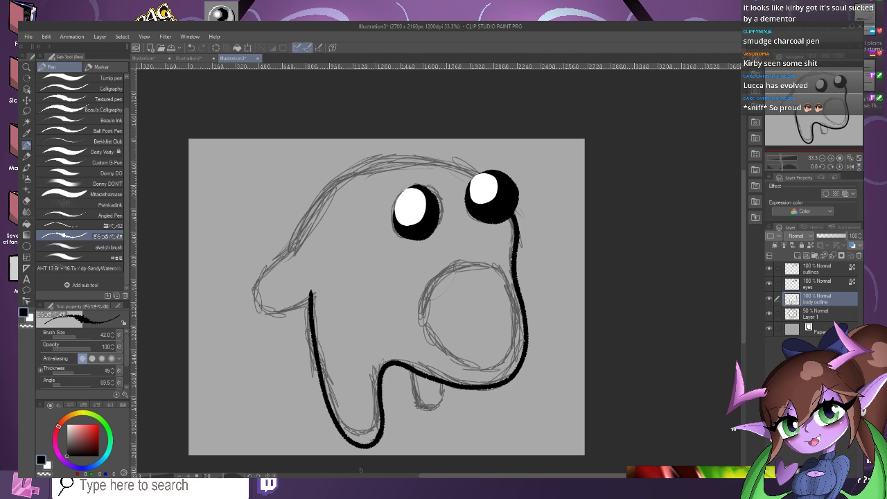
scroll(240, 264, up, 1)
scroll(242, 265, down, 4)
scroll(343, 388, up, 5)
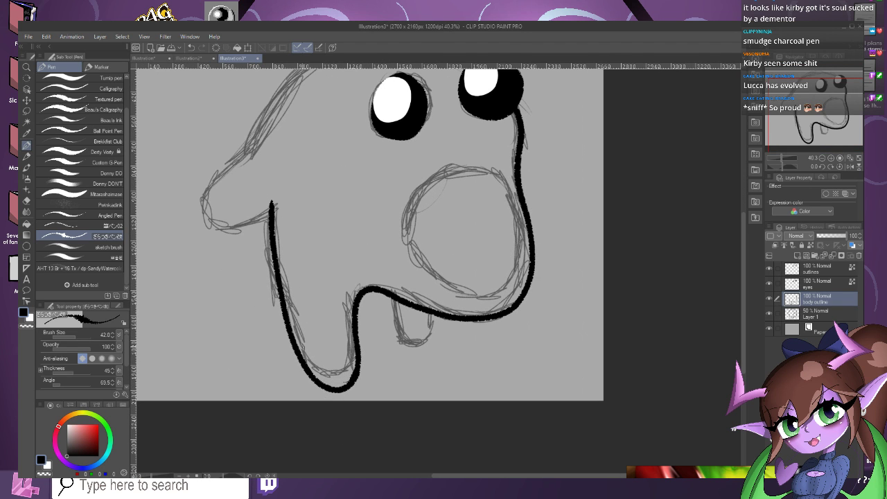
scroll(303, 346, down, 3)
scroll(202, 203, up, 3)
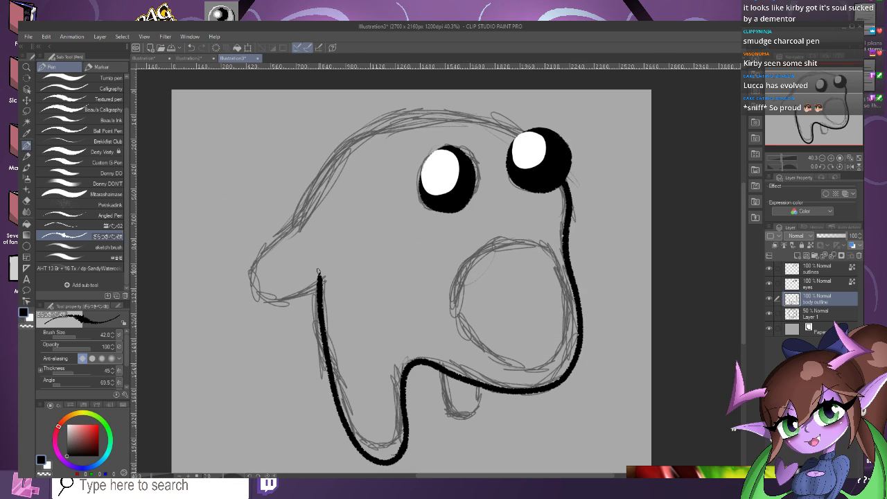
mouse_move(332, 272)
mouse_down()
mouse_move(263, 302)
mouse_move(248, 271)
mouse_move(339, 156)
mouse_up()
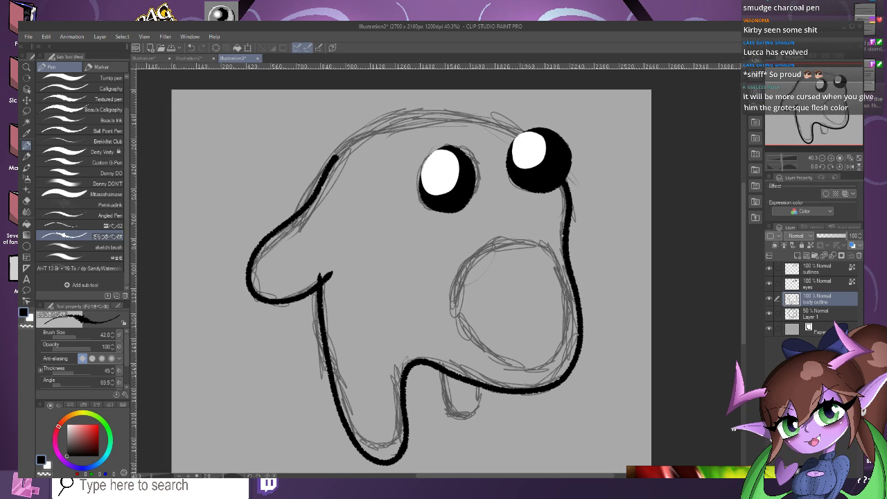
click(190, 47)
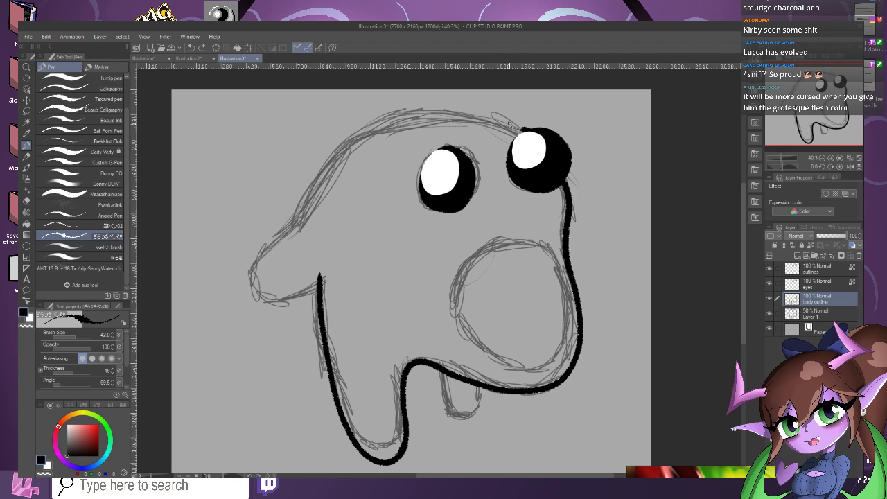
mouse_move(509, 124)
mouse_down()
mouse_move(457, 112)
mouse_move(381, 124)
mouse_move(333, 158)
mouse_move(251, 265)
mouse_move(264, 305)
mouse_move(329, 280)
mouse_up()
click(768, 313)
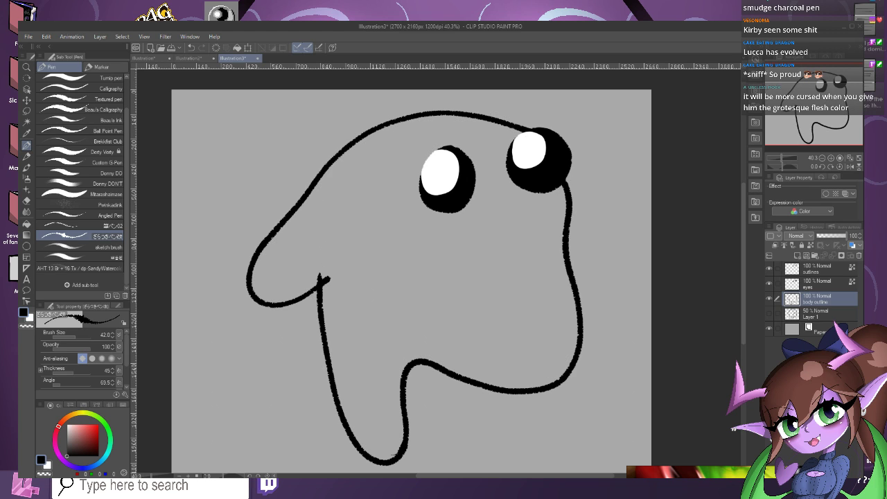
click(768, 314)
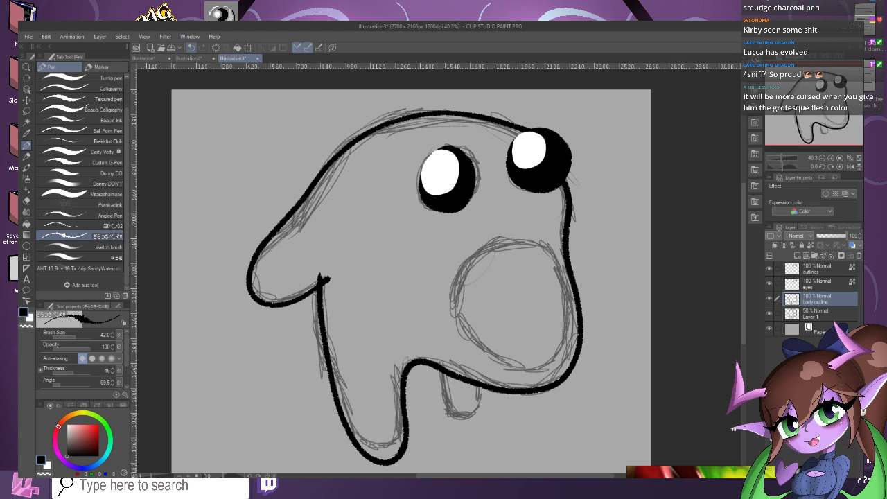
click(192, 47)
mouse_move(524, 131)
mouse_down()
mouse_move(488, 109)
mouse_move(400, 94)
mouse_move(324, 133)
mouse_move(306, 167)
mouse_up()
key(ctrl+z)
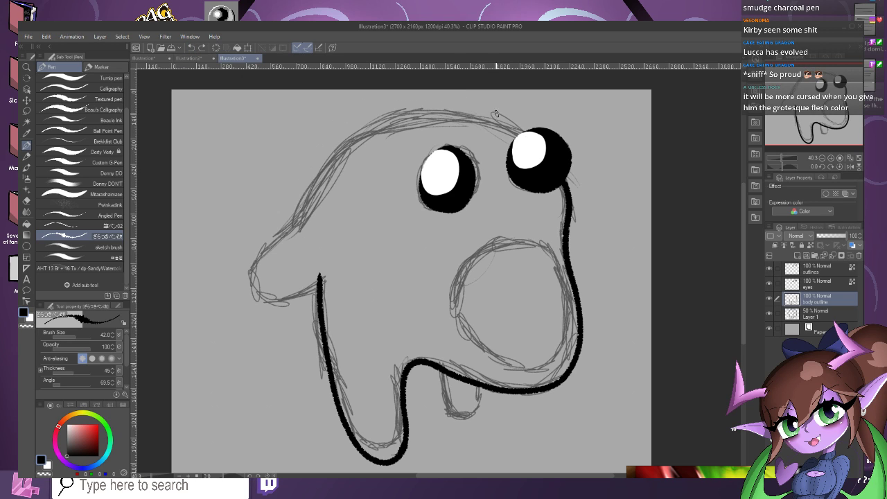
Ink the head, back and arm in one black stroke from the right eye to the leg, checking it with the sketch hidden.
mouse_move(538, 136)
mouse_down()
mouse_move(504, 125)
mouse_move(348, 139)
mouse_move(277, 248)
mouse_move(233, 297)
mouse_move(334, 283)
mouse_up()
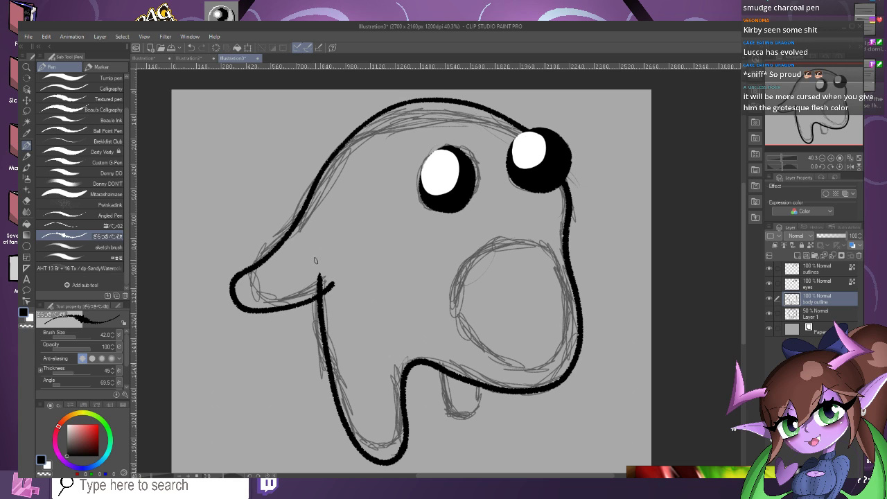
click(769, 313)
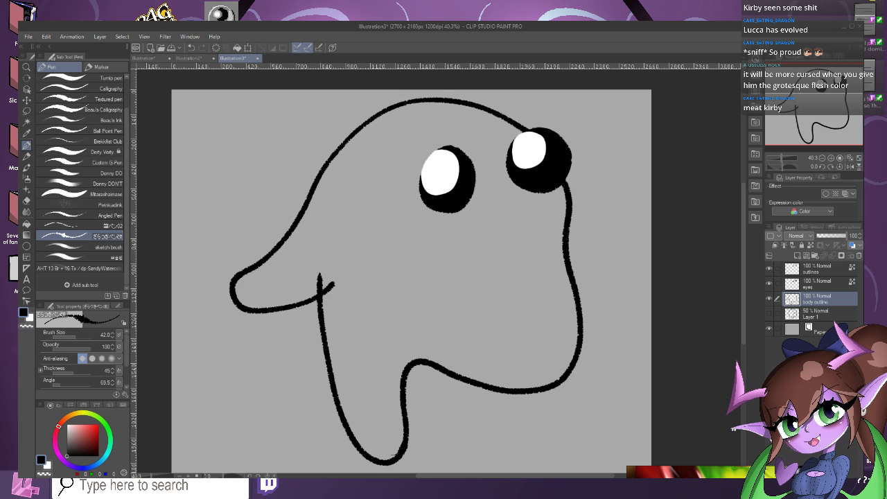
click(769, 313)
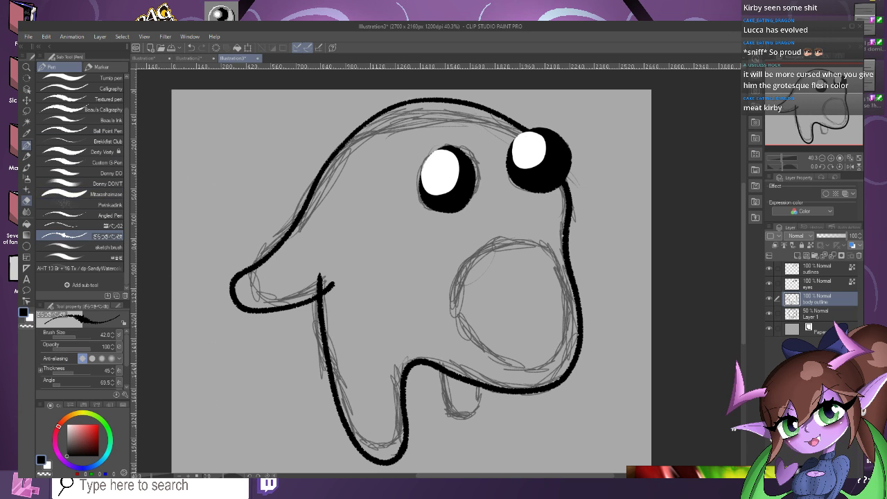
Erase the overlapping line ends where the arm meets the leg using the Hard eraser.
click(26, 201)
scroll(274, 283, up, 1)
mouse_move(348, 267)
mouse_down()
mouse_move(343, 302)
mouse_move(341, 277)
mouse_up()
scroll(340, 277, down, 3)
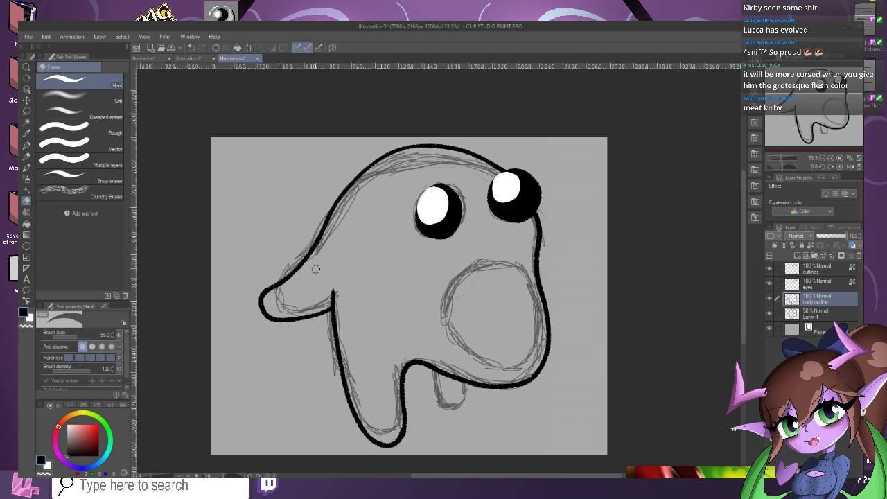
scroll(329, 291, up, 4)
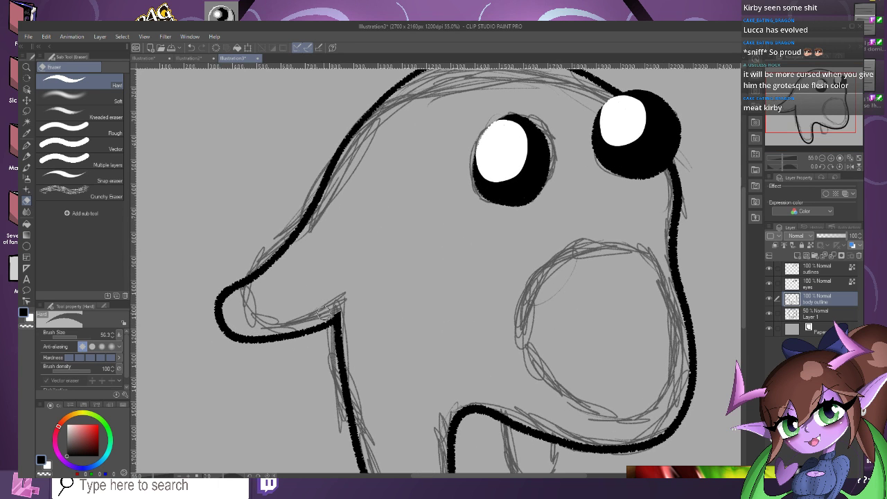
scroll(326, 263, down, 3)
scroll(306, 212, up, 1)
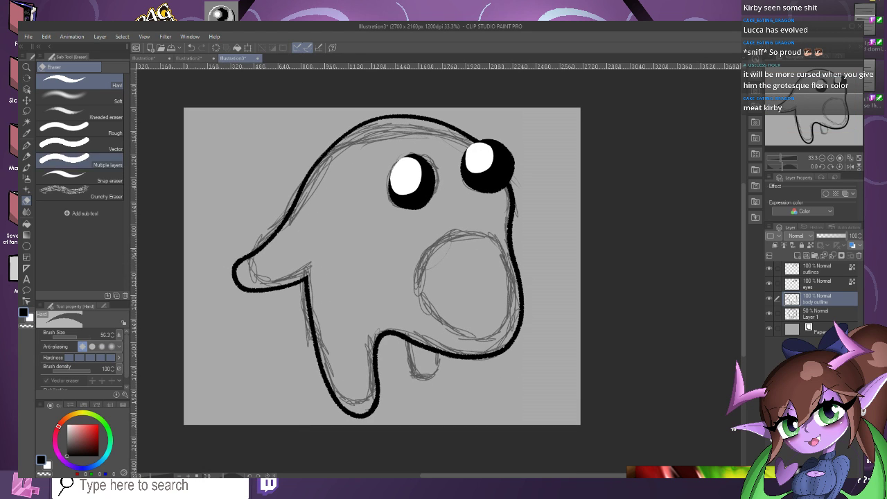
Ink the small rear foot beneath the body with the black pen and check the outline with the sketch hidden.
click(27, 145)
scroll(429, 392, up, 2)
mouse_move(402, 330)
mouse_down()
mouse_move(414, 382)
mouse_move(454, 368)
mouse_move(451, 345)
mouse_up()
scroll(398, 264, down, 3)
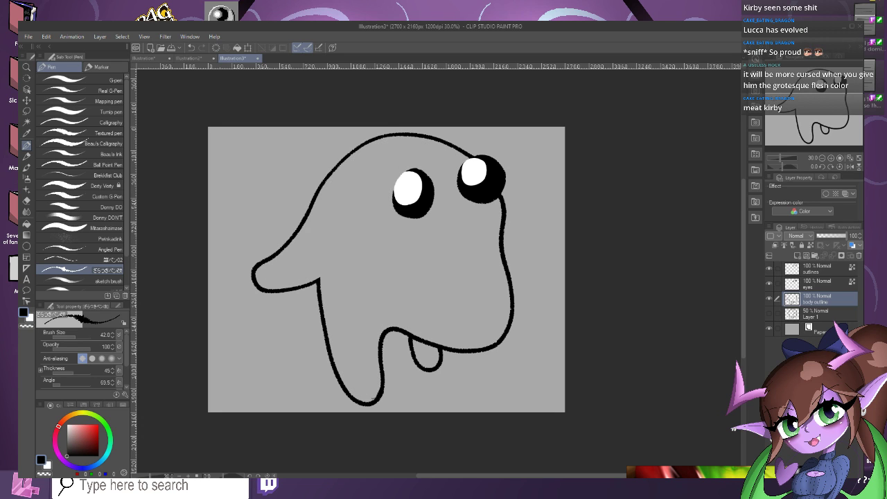
click(768, 313)
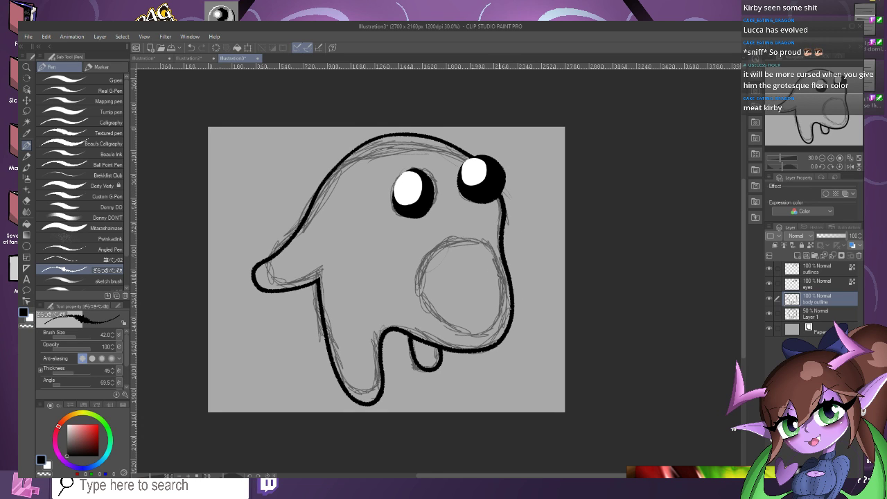
Create a new raster layer named "mouth outline" directly above the sketch layer, Layer 1.
scroll(508, 195, up, 1)
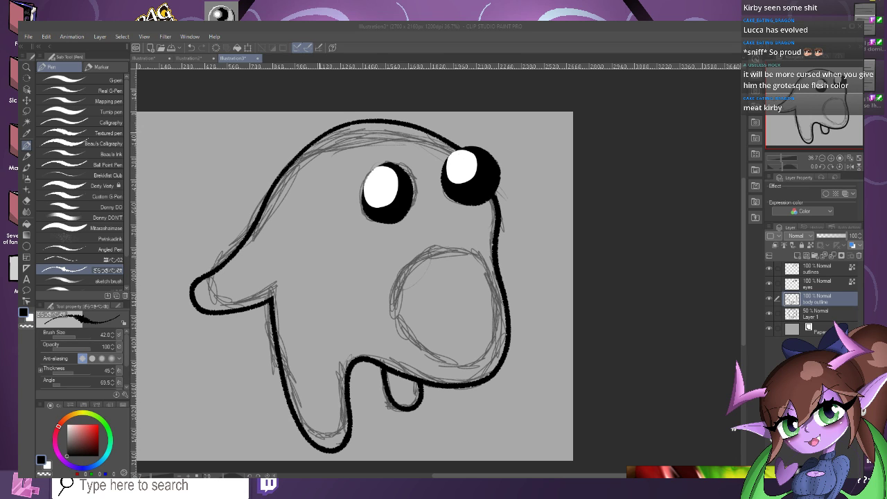
scroll(375, 173, up, 2)
scroll(374, 173, down, 2)
click(817, 313)
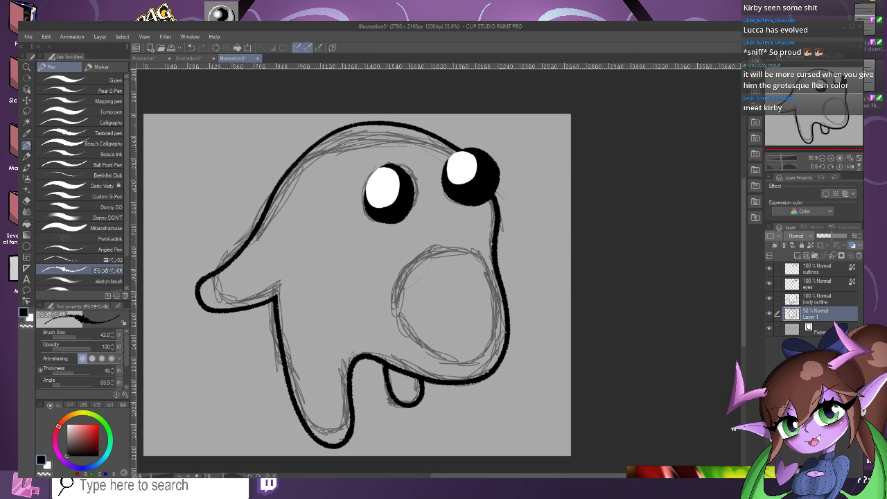
click(100, 36)
mouse_move(139, 58)
click(255, 60)
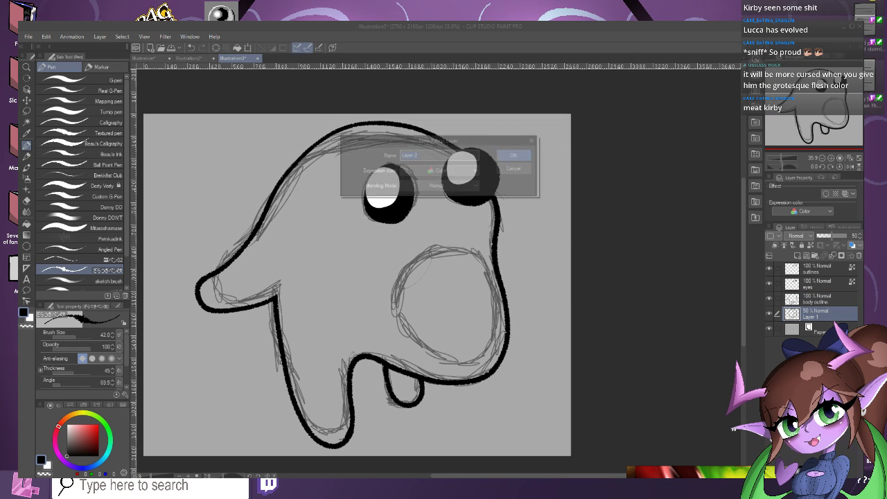
text(mouth outlin)
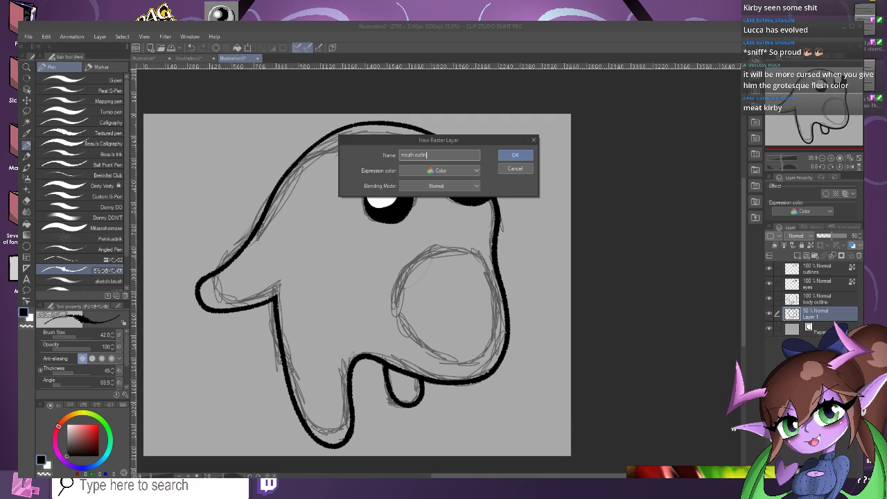
text(e)
key(Return)
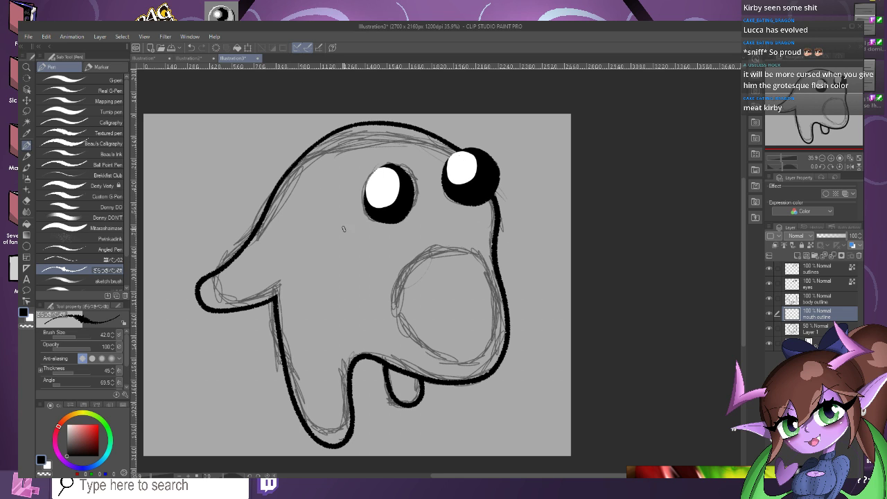
Set the pen's brush size to 35 and ink the round mouth outline in black over the sketched circle.
scroll(453, 292, up, 2)
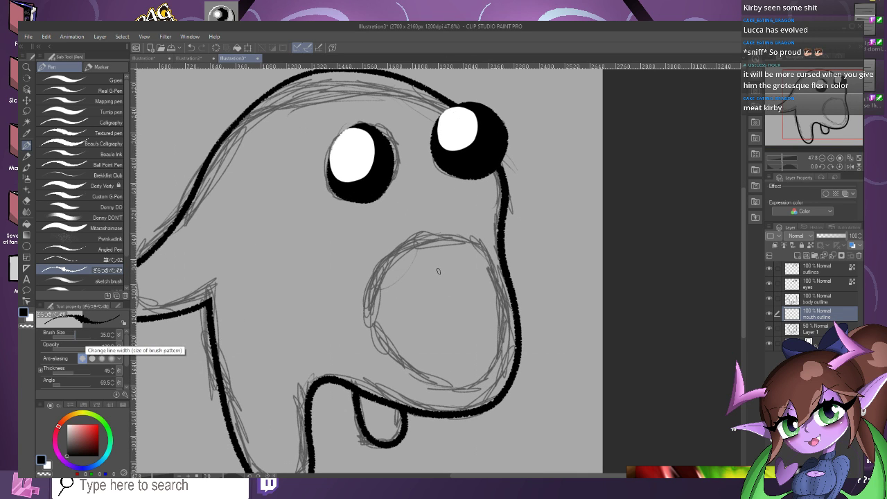
click(74, 335)
scroll(454, 270, down, 2)
scroll(463, 249, up, 3)
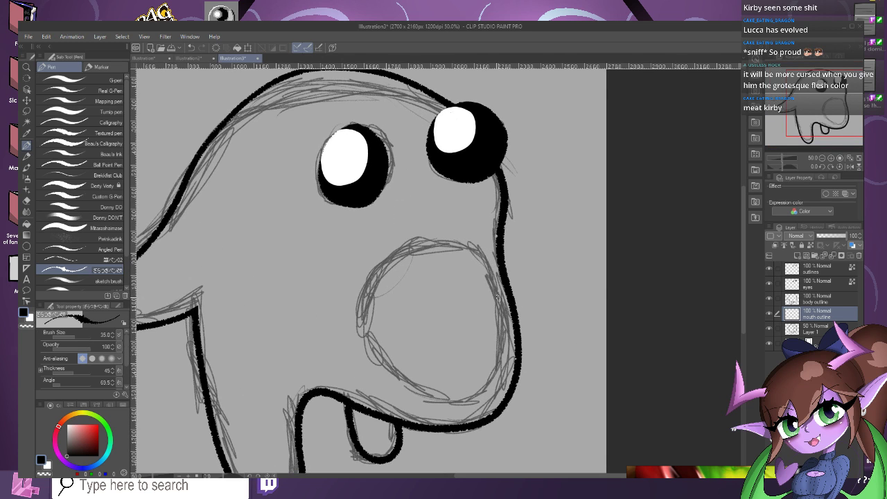
mouse_move(498, 300)
mouse_down()
mouse_move(481, 261)
mouse_move(413, 242)
mouse_up()
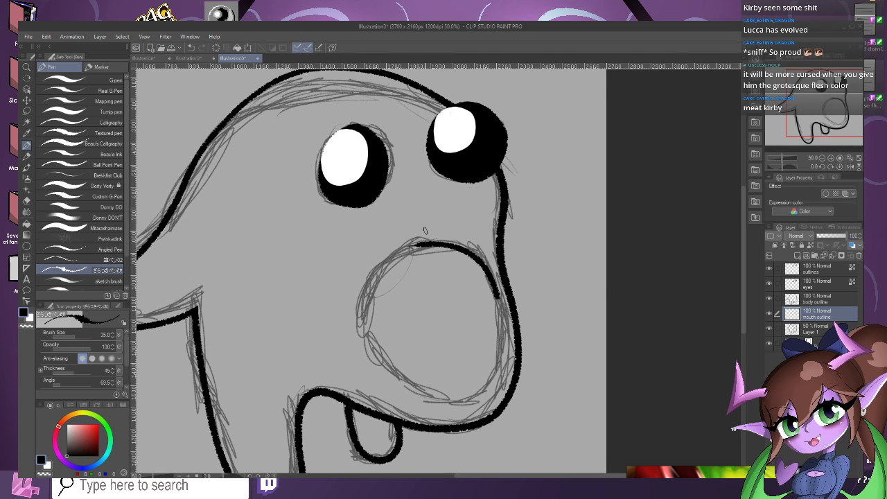
scroll(500, 233, down, 2)
scroll(501, 287, up, 2)
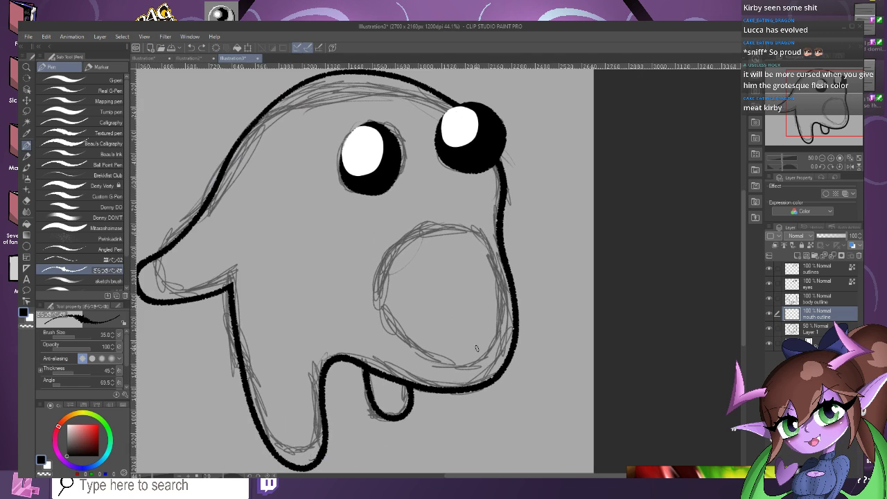
mouse_move(505, 331)
mouse_down()
mouse_move(501, 272)
mouse_move(450, 213)
mouse_move(377, 232)
mouse_move(351, 311)
mouse_move(400, 371)
mouse_move(492, 352)
mouse_move(502, 317)
mouse_up()
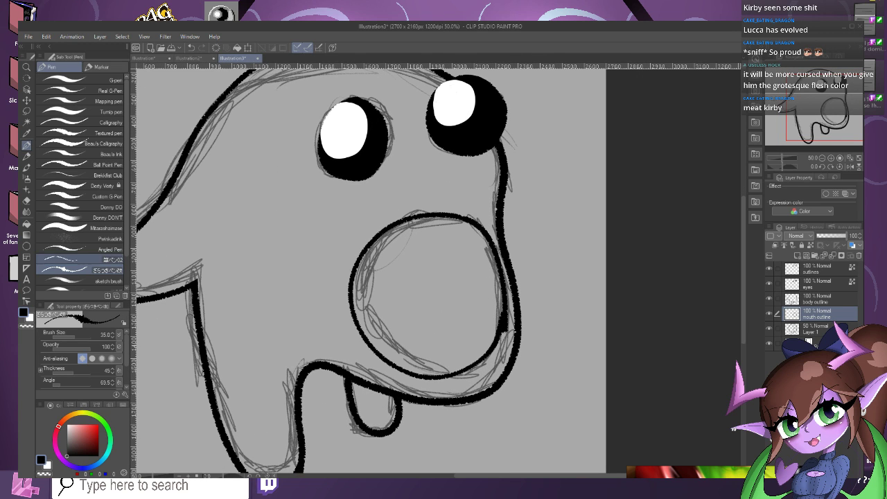
Trim the thick overlap where the mouth circle's line ends meet near the body's front edge with the Hard eraser.
click(27, 210)
click(26, 201)
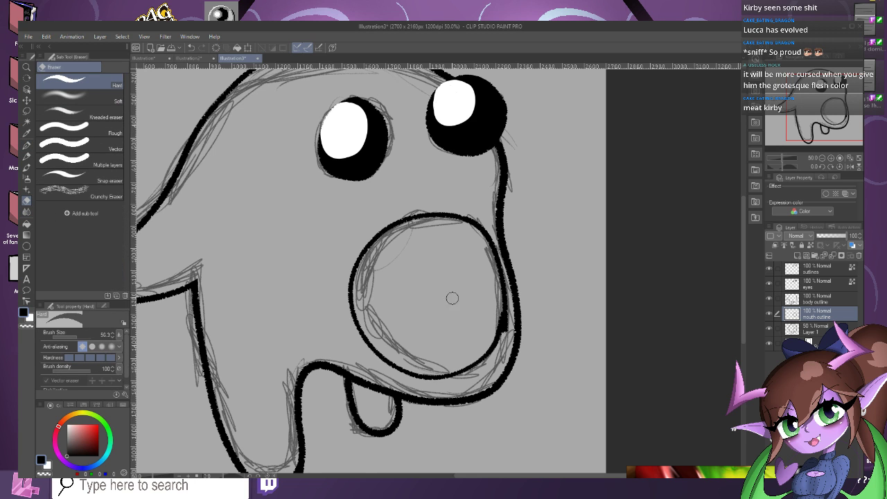
scroll(452, 297, up, 3)
drag(521, 299, 508, 361)
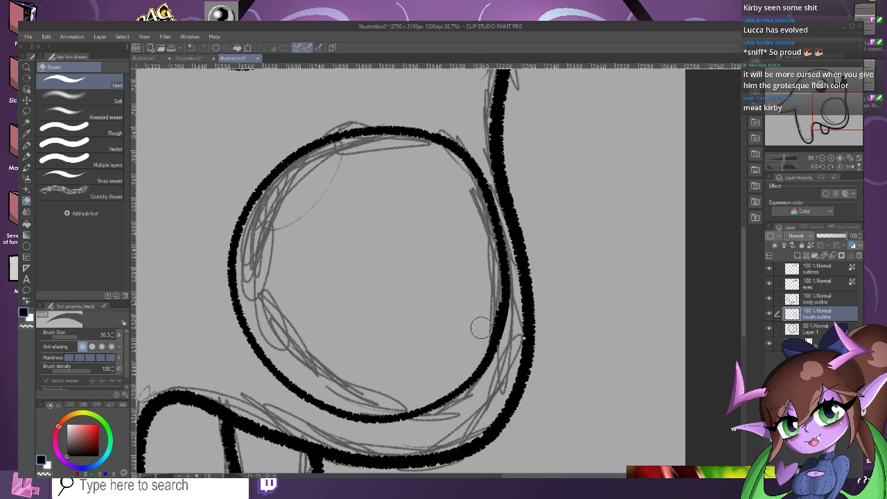
scroll(475, 274, down, 2)
scroll(475, 279, down, 2)
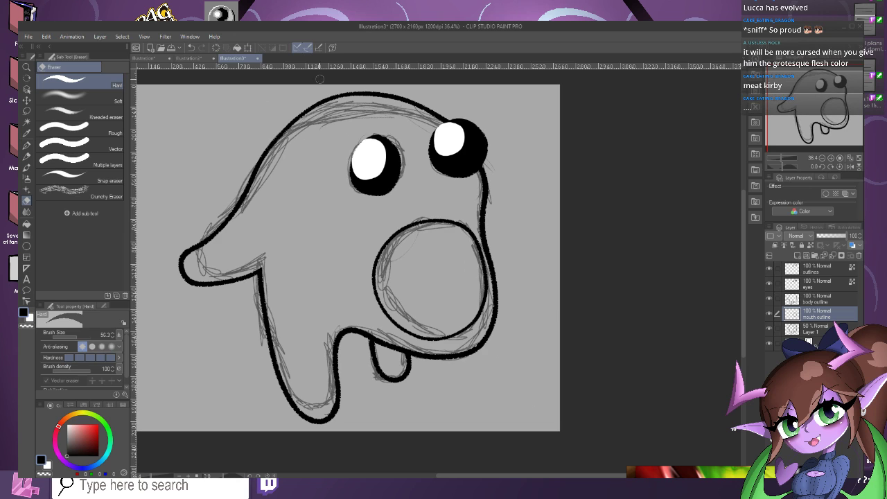
Transform the mouth outline to shift it slightly down and closer to the body's front edge.
key(ctrl+t)
drag(430, 282, 434, 288)
key(Return)
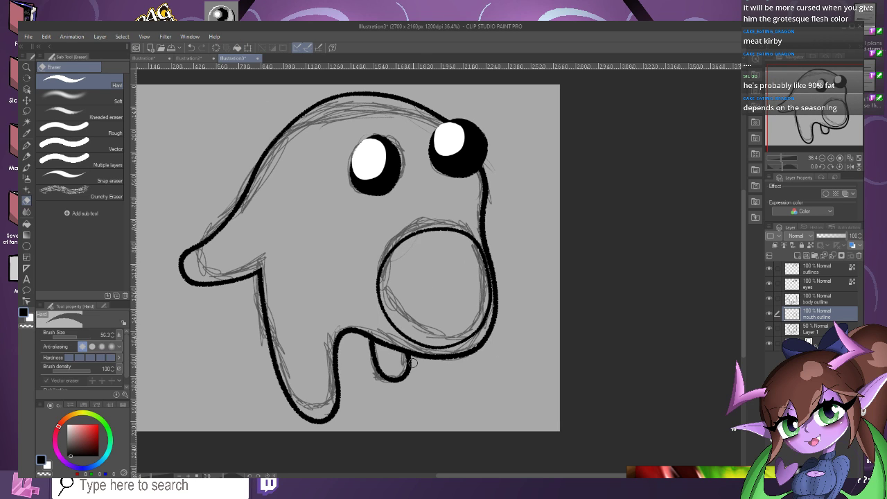
Hide the Layer 1 sketch and check the clean line art of the body, eyes and mouth.
click(768, 329)
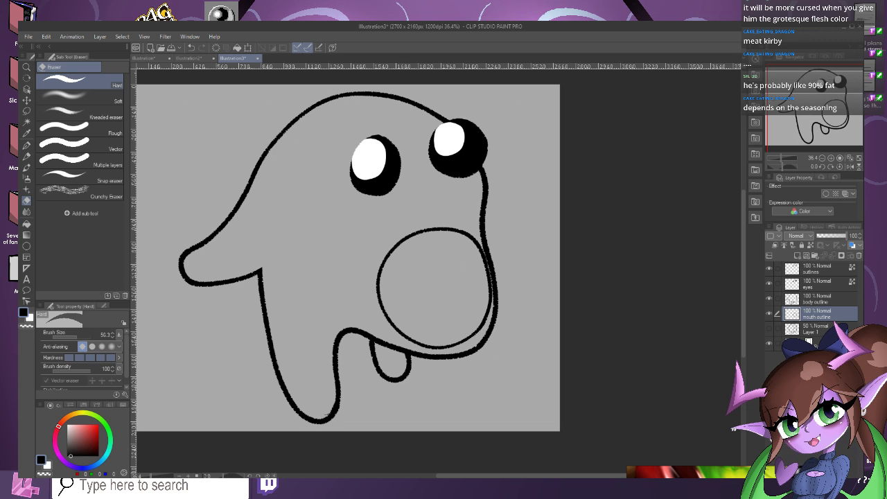
scroll(440, 210, up, 4)
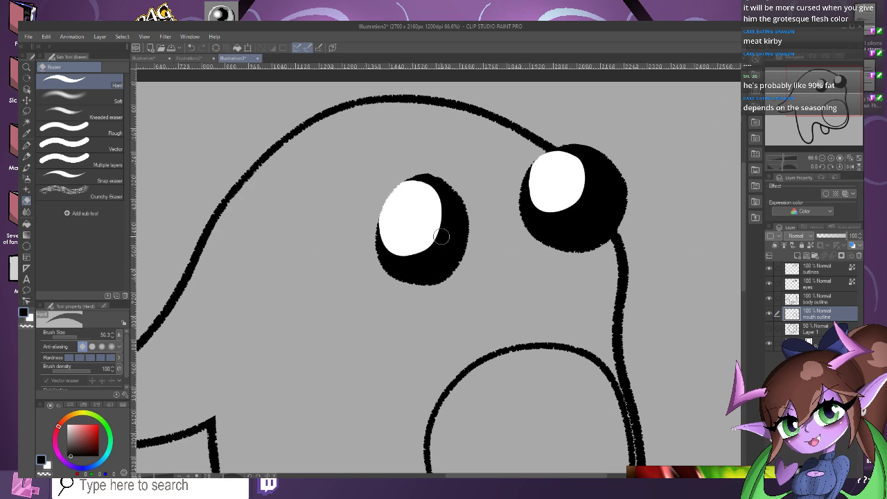
scroll(441, 237, down, 4)
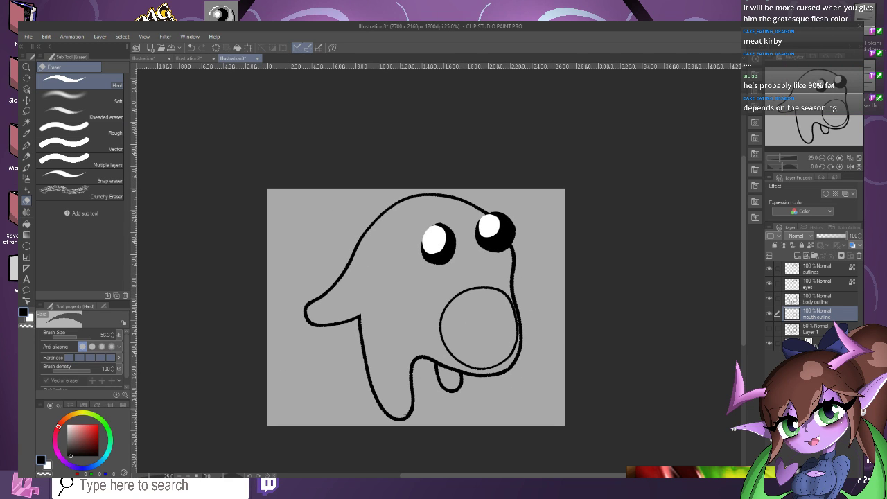
click(769, 328)
click(768, 328)
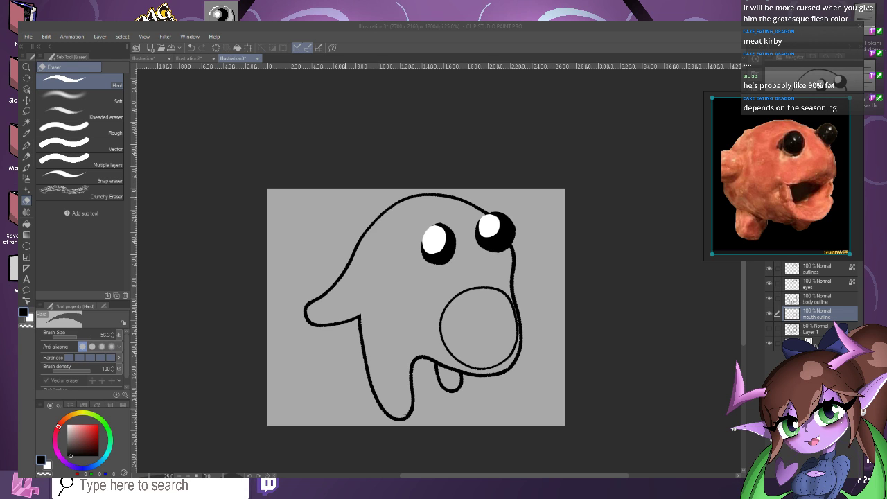
scroll(472, 246, up, 1)
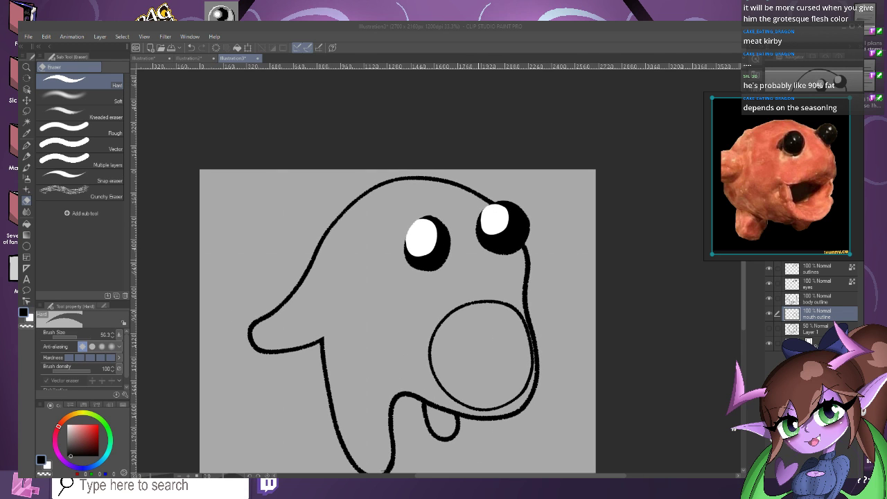
scroll(431, 213, down, 1)
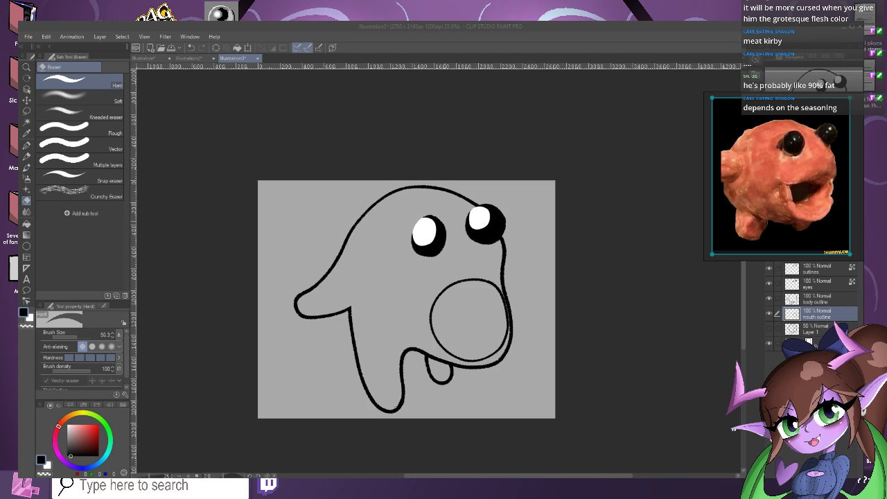
Add a normal-mode raster layer named "body color" directly above the half-opacity sketch layer, Layer 1.
scroll(437, 224, up, 1)
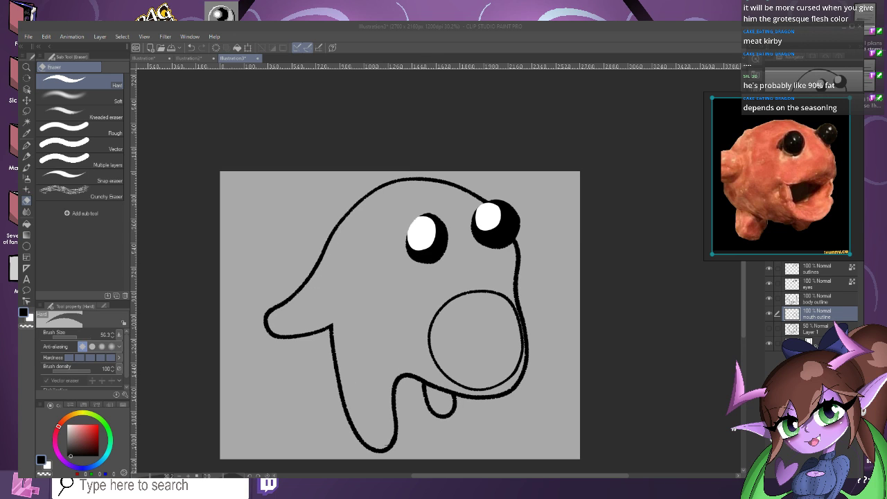
click(817, 329)
click(804, 343)
click(817, 329)
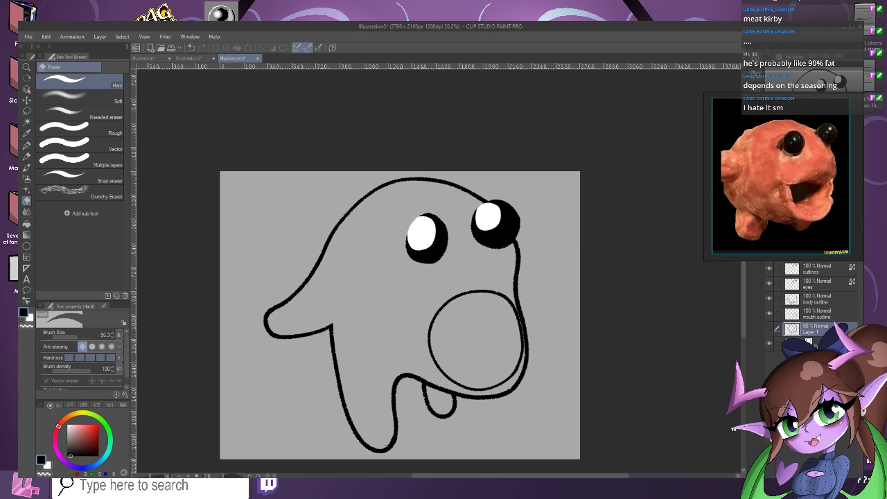
click(100, 36)
mouse_move(152, 60)
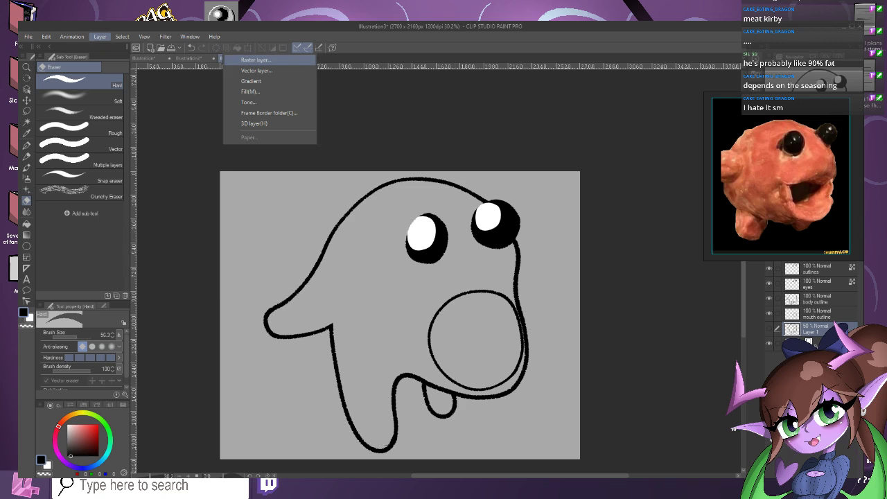
click(255, 60)
text(bofy)
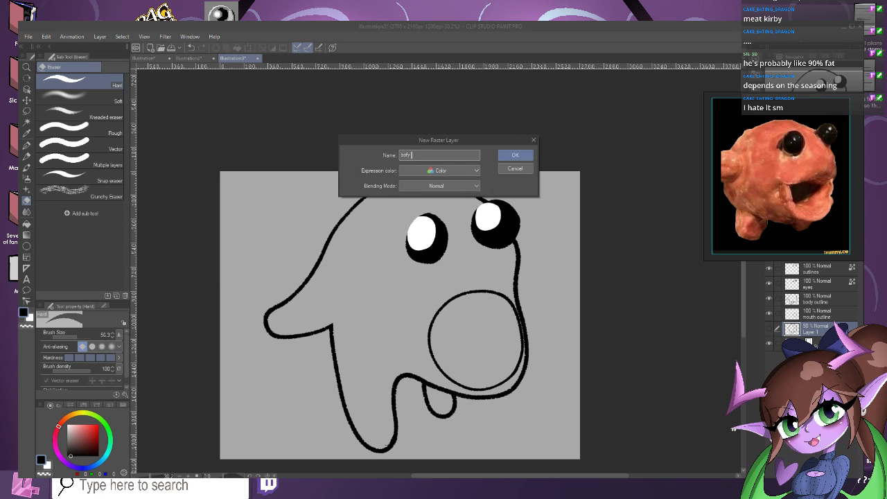
text( color)
key(Return)
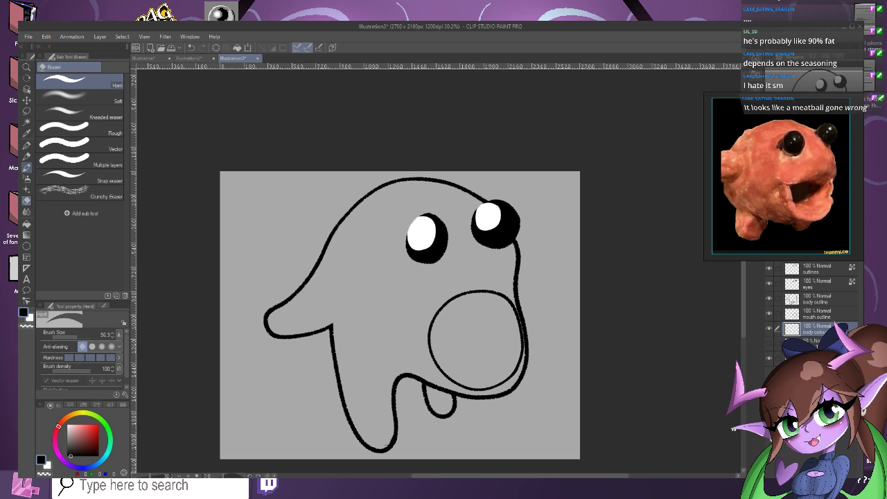
Choose the Pen tool and an orange-brown drawing color, and test them with one stroke on the body.
click(26, 145)
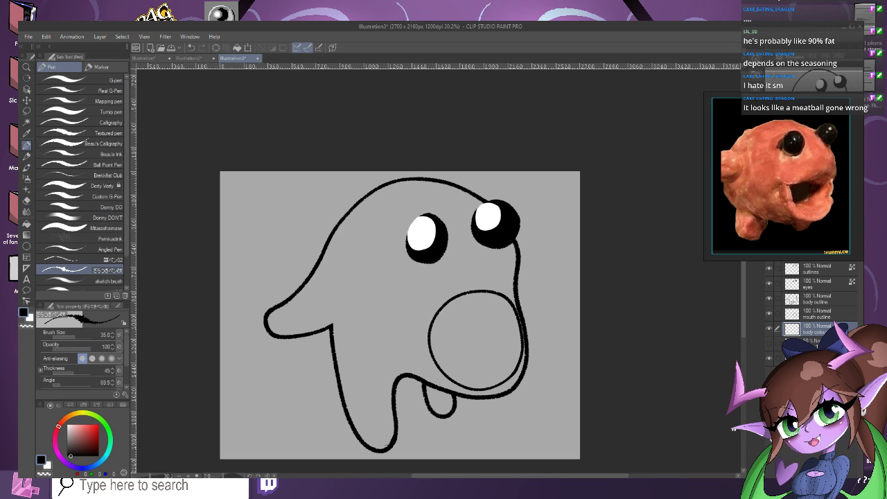
click(66, 418)
click(83, 434)
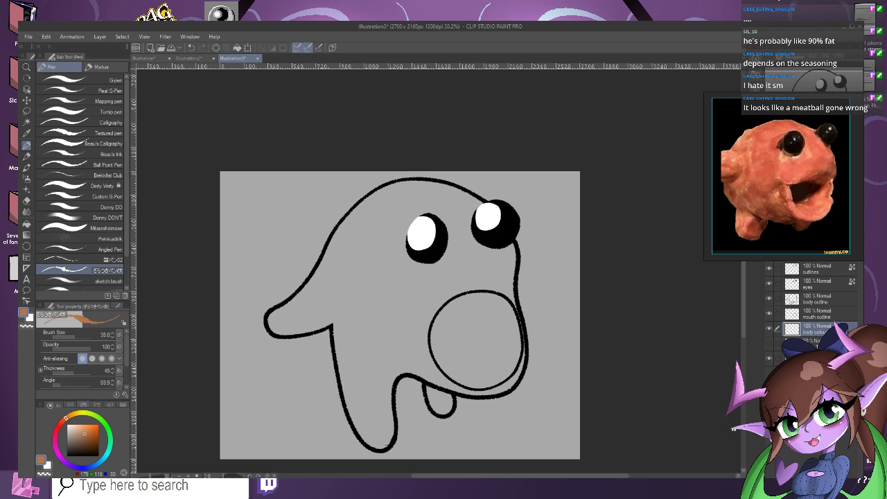
drag(378, 248, 377, 325)
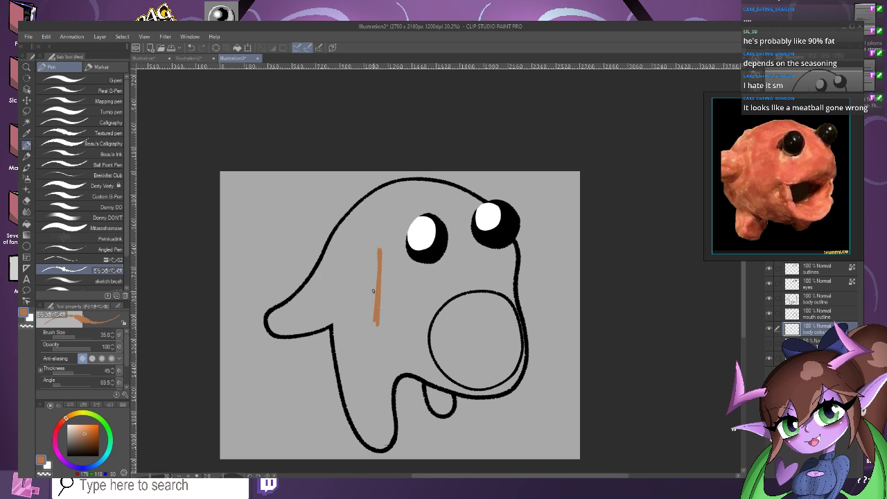
key(ctrl+z)
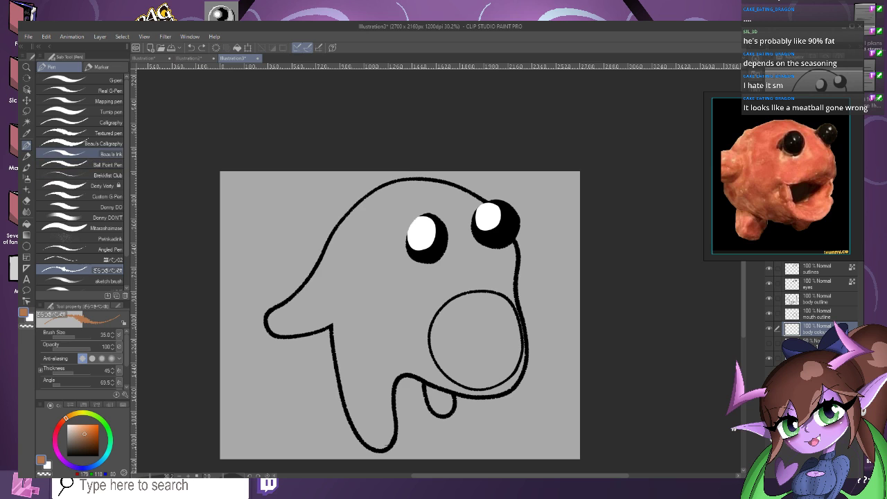
Switch to the Beau's Ink pen and try coloring the body's interior with freehand orange-brown strokes.
click(104, 154)
scroll(402, 268, up, 1)
mouse_move(387, 361)
mouse_down()
mouse_move(401, 231)
mouse_move(380, 364)
mouse_move(395, 269)
mouse_up()
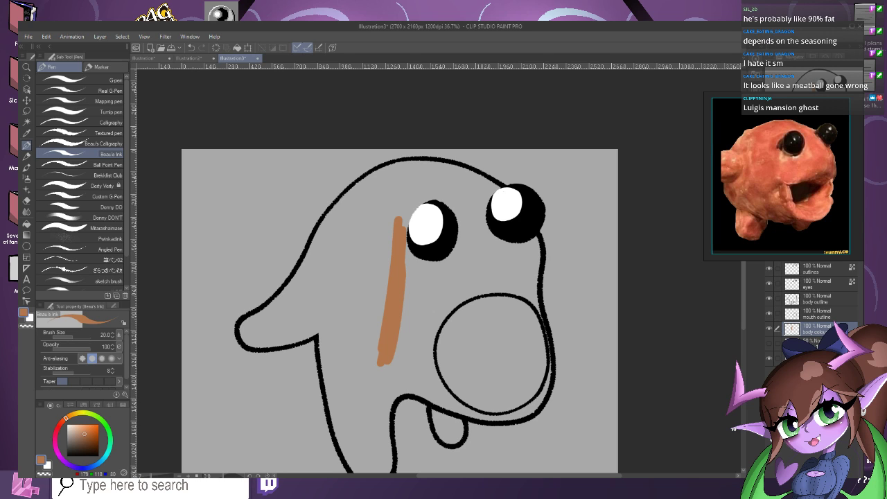
mouse_move(356, 249)
mouse_down()
mouse_move(365, 394)
mouse_move(373, 325)
mouse_move(369, 350)
mouse_up()
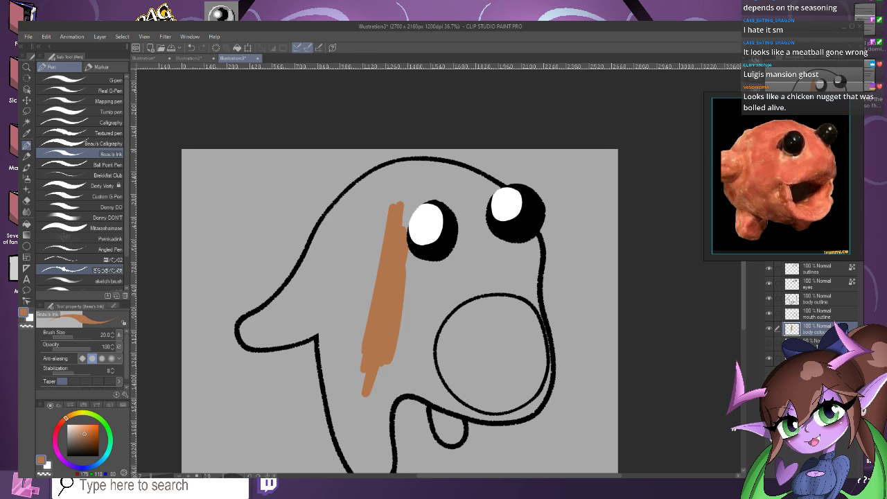
key(ctrl+z)
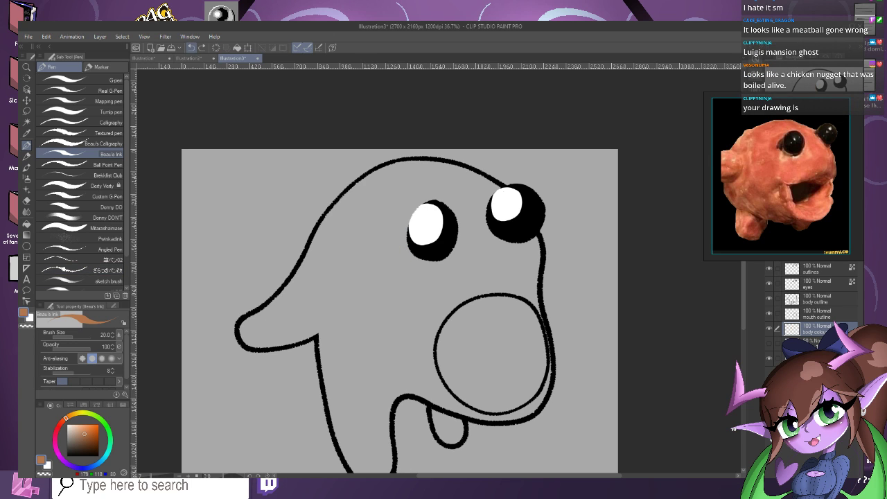
Fill the body and the small rear foot with orange-brown using the Refer other layers fill, leaving the mouth empty.
key(g)
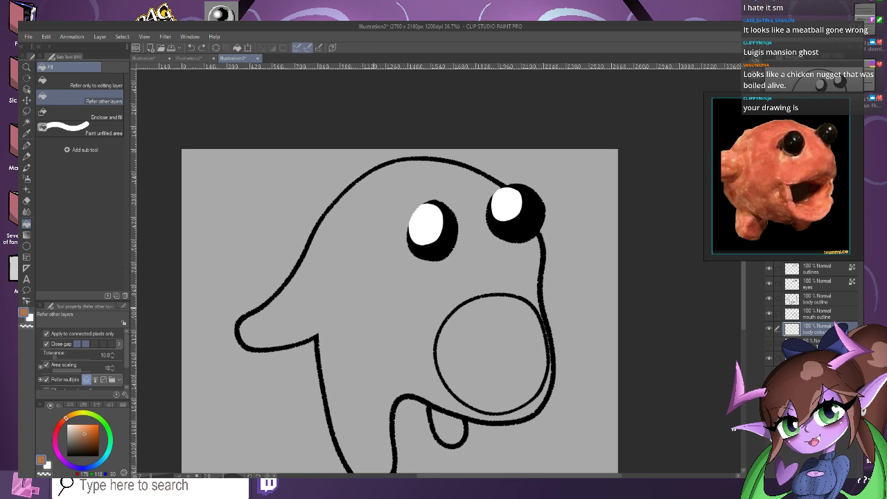
click(369, 325)
click(447, 428)
scroll(427, 338, down, 2)
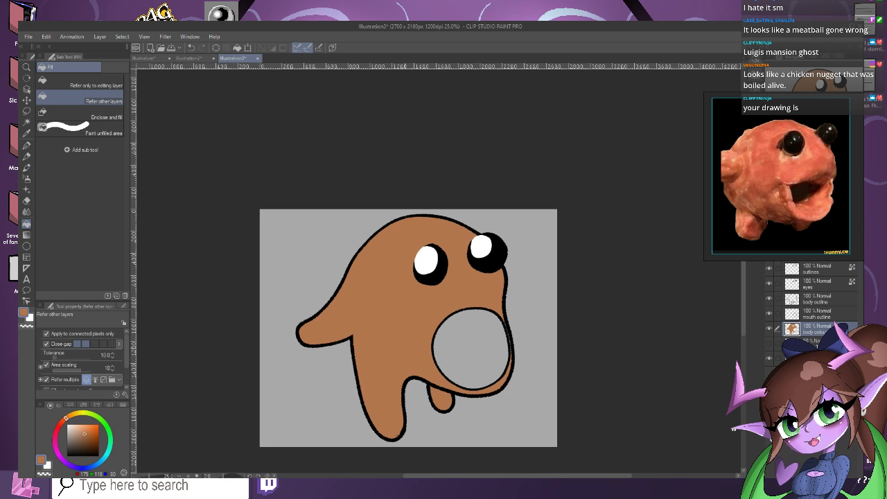
key(ctrl+plus)
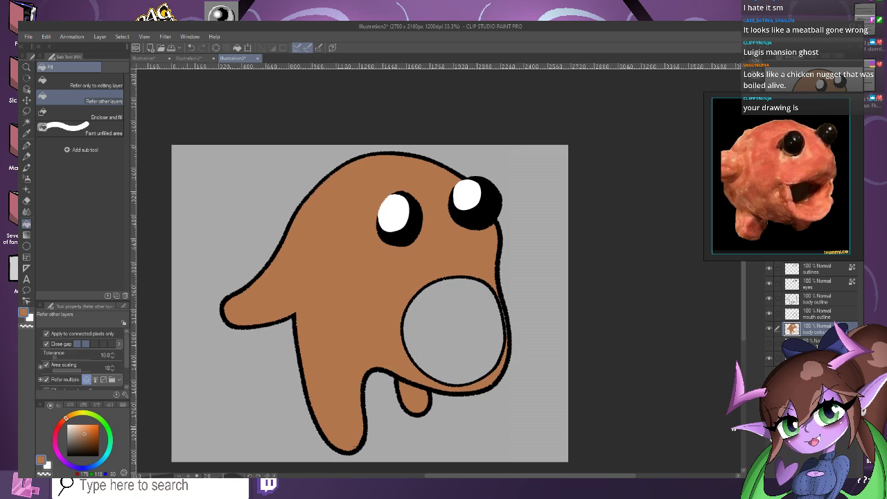
Pick a lighter tan and convert the body color layer to this drawing color.
click(81, 431)
click(45, 36)
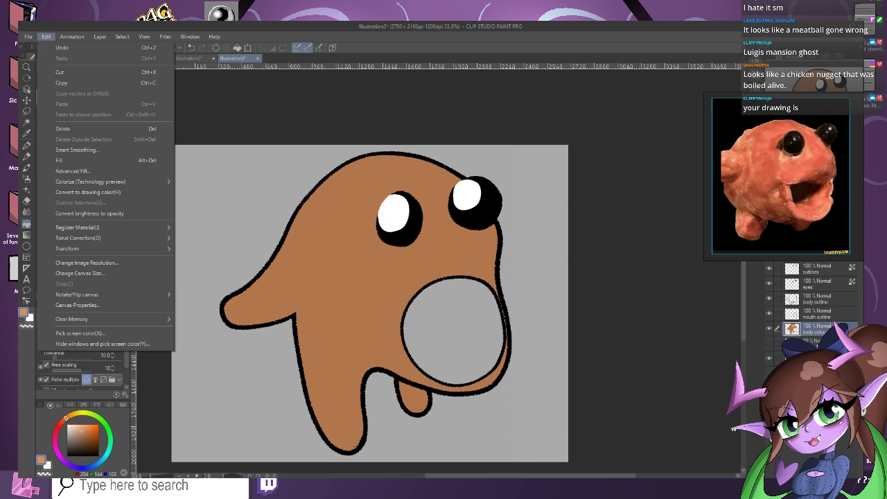
click(76, 192)
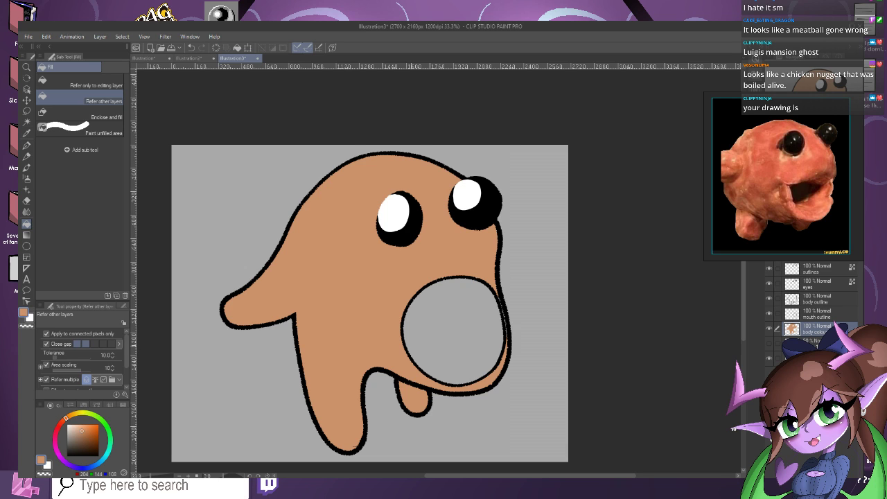
Move the reference image up so it uncovers the layer controls, and lock the body color layer's transparent pixels.
drag(781, 176, 781, 119)
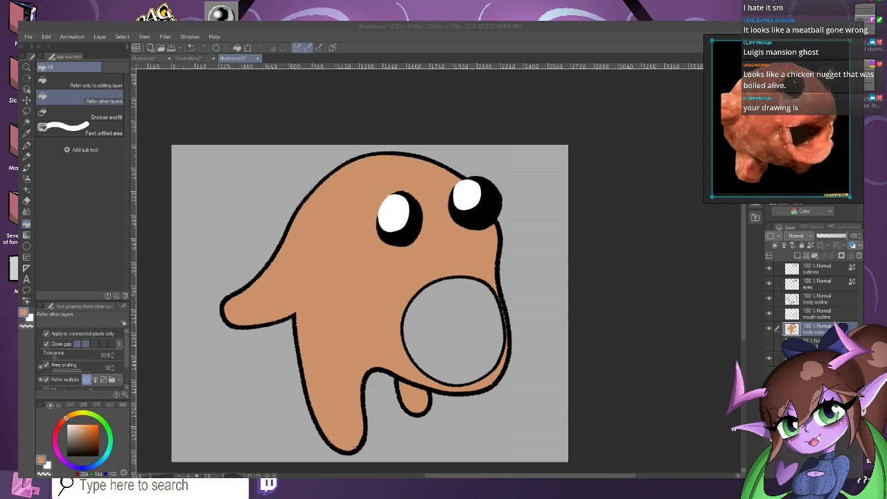
scroll(428, 193, up, 1)
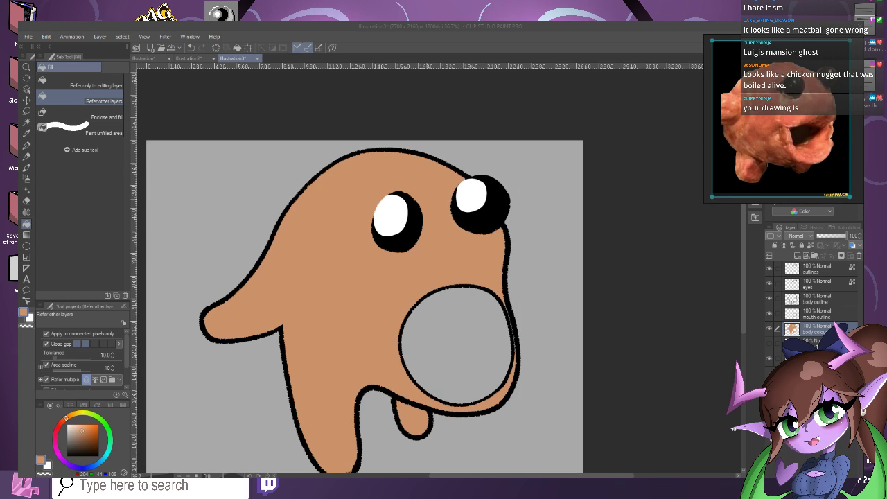
scroll(426, 201, down, 1)
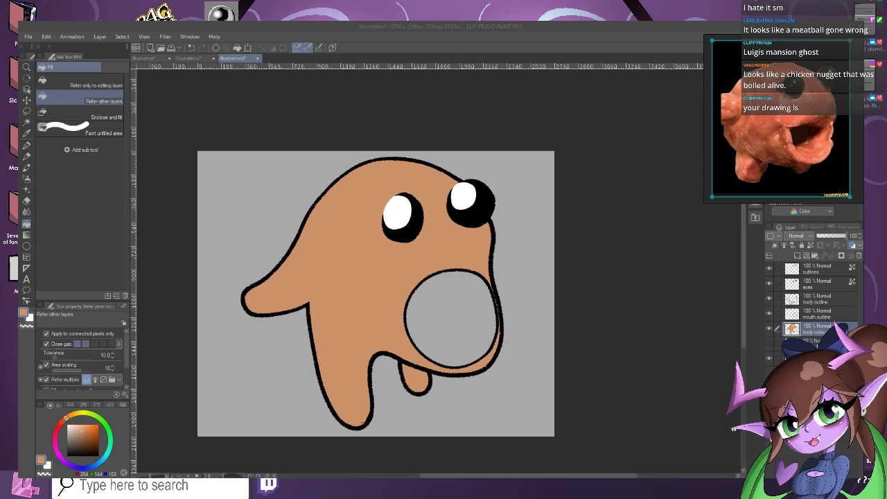
click(809, 245)
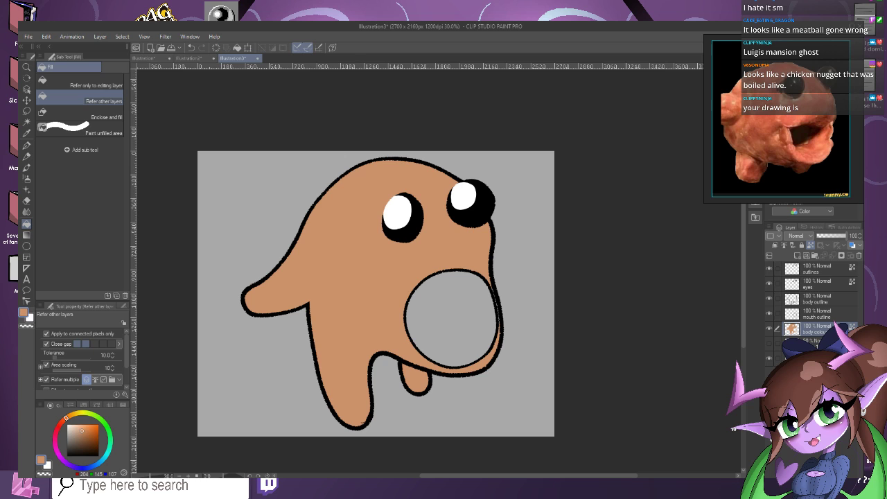
Set a pale peach drawing color for the Beau's Ink pen and try a stroke between the far eye and the mouth.
click(79, 427)
click(27, 146)
scroll(457, 270, up, 1)
drag(456, 226, 457, 267)
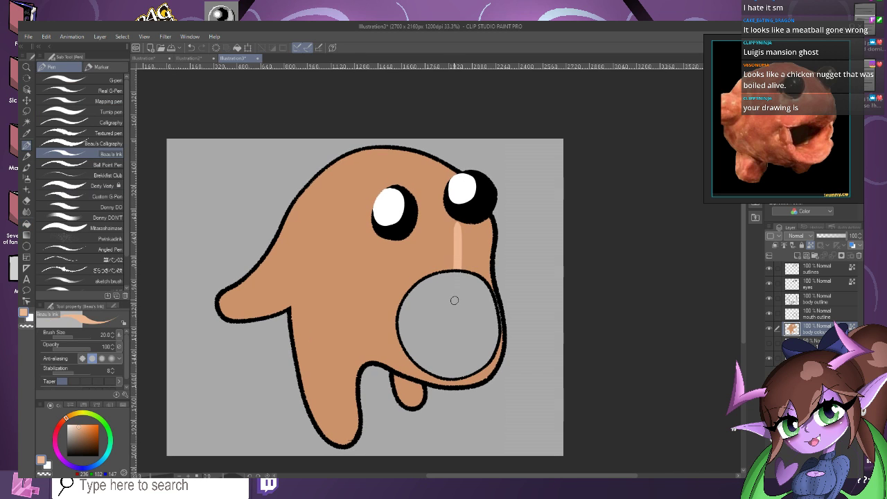
key(ctrl+z)
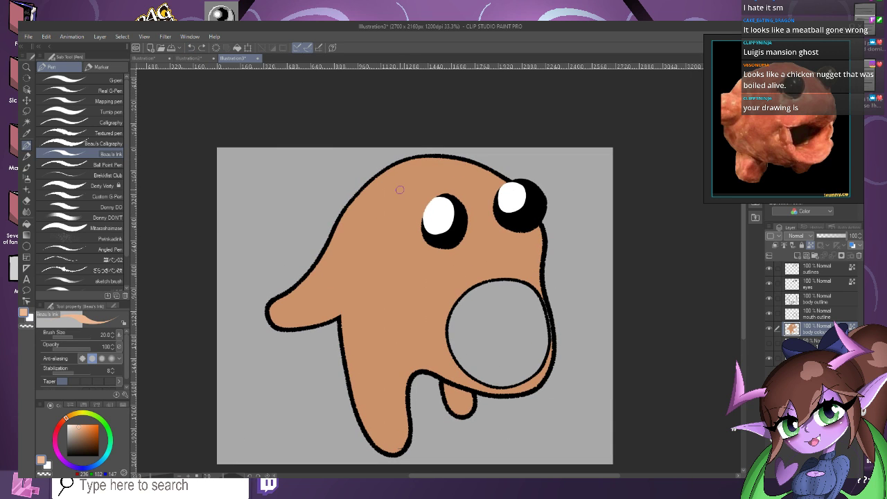
Outline and paint a solid peach highlight over the back, from beside the near eye down to the arm and front leg.
mouse_move(400, 188)
mouse_down()
mouse_move(431, 258)
mouse_move(376, 337)
mouse_move(347, 361)
mouse_move(339, 239)
mouse_up()
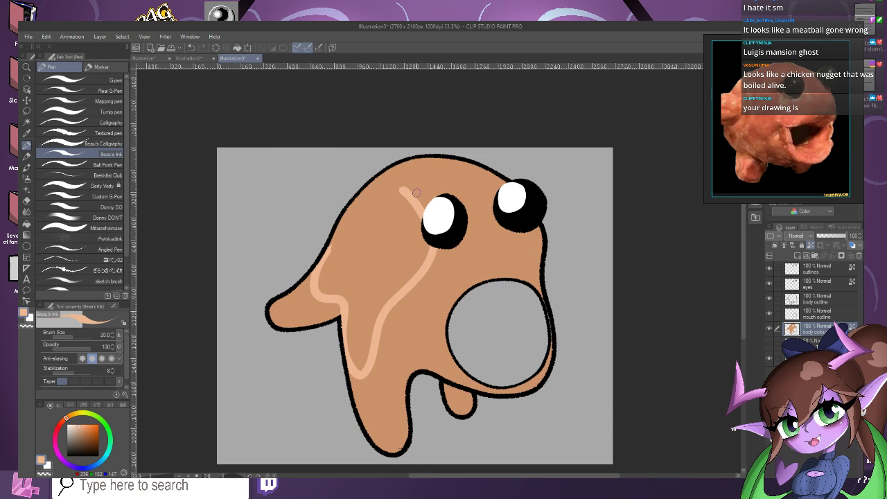
mouse_move(419, 211)
mouse_down()
mouse_move(360, 185)
mouse_move(386, 183)
mouse_move(416, 206)
mouse_move(341, 187)
mouse_move(417, 211)
mouse_up()
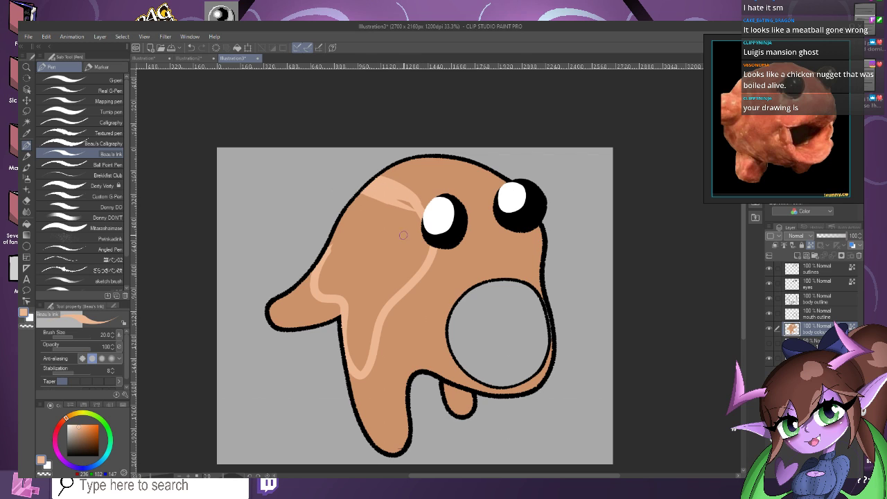
mouse_move(404, 284)
mouse_down()
mouse_move(433, 221)
mouse_move(404, 271)
mouse_move(381, 196)
mouse_move(345, 232)
mouse_move(328, 269)
mouse_move(327, 250)
mouse_move(321, 289)
mouse_move(329, 282)
mouse_move(336, 293)
mouse_move(315, 293)
mouse_move(346, 295)
mouse_move(334, 286)
mouse_move(373, 230)
mouse_move(342, 263)
mouse_move(366, 252)
mouse_move(364, 286)
mouse_move(396, 249)
mouse_move(383, 304)
mouse_move(391, 291)
mouse_move(373, 319)
mouse_move(377, 273)
mouse_move(357, 314)
mouse_move(352, 279)
mouse_move(348, 309)
mouse_move(345, 287)
mouse_move(352, 291)
mouse_move(343, 299)
mouse_move(372, 301)
mouse_move(372, 337)
mouse_move(369, 304)
mouse_move(357, 353)
mouse_move(354, 329)
mouse_up()
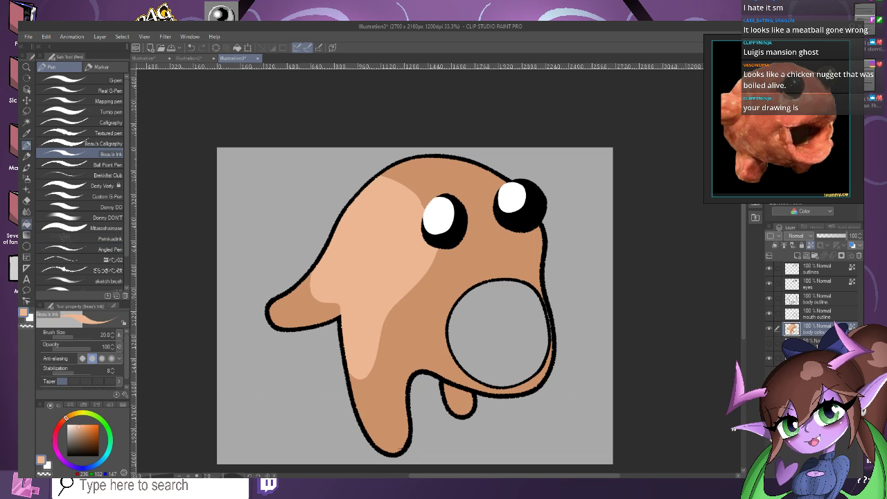
Switch to the Blend tool and try softening the peach highlight's edges with a large brush.
click(26, 210)
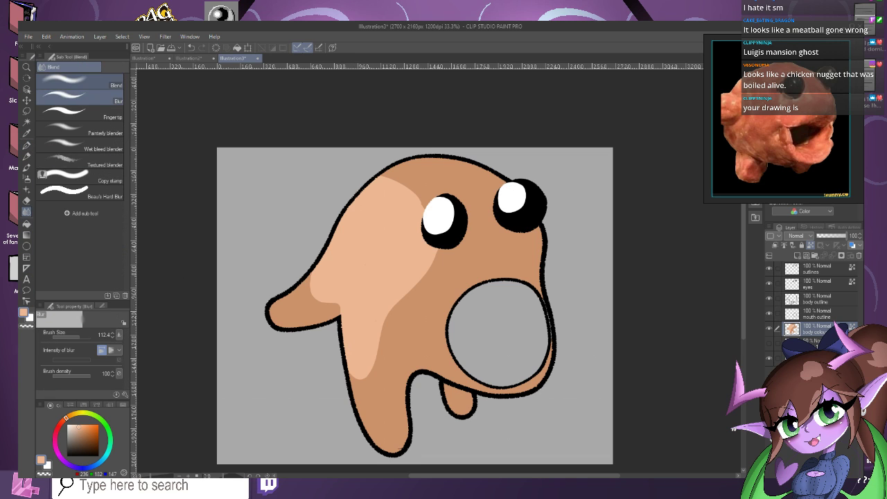
drag(86, 337, 81, 337)
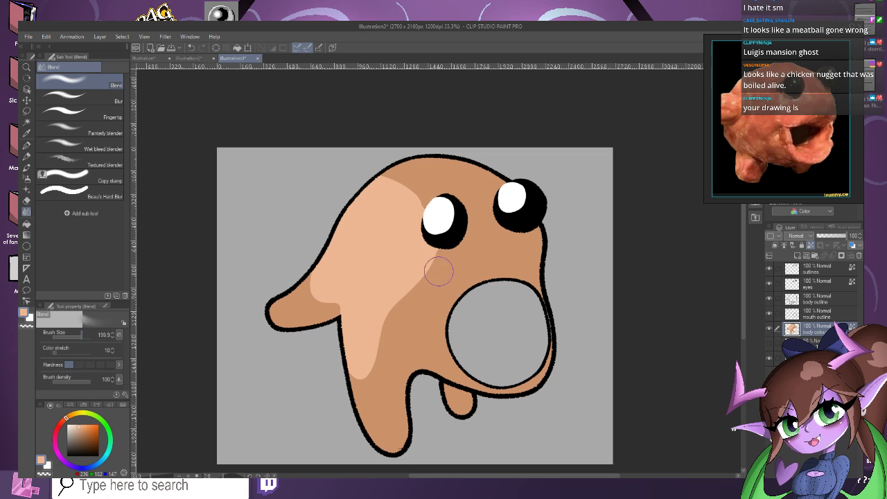
mouse_move(413, 203)
mouse_down()
mouse_move(409, 319)
mouse_move(445, 229)
mouse_move(386, 327)
mouse_move(437, 193)
mouse_move(412, 178)
mouse_move(426, 218)
mouse_move(373, 173)
mouse_up()
mouse_move(395, 311)
mouse_down()
mouse_move(368, 345)
mouse_move(365, 379)
mouse_move(354, 307)
mouse_move(310, 299)
mouse_move(299, 307)
mouse_move(326, 320)
mouse_up()
mouse_move(392, 346)
mouse_down()
mouse_move(467, 219)
mouse_move(425, 198)
mouse_move(434, 246)
mouse_move(402, 301)
mouse_up()
key(ctrl+z)
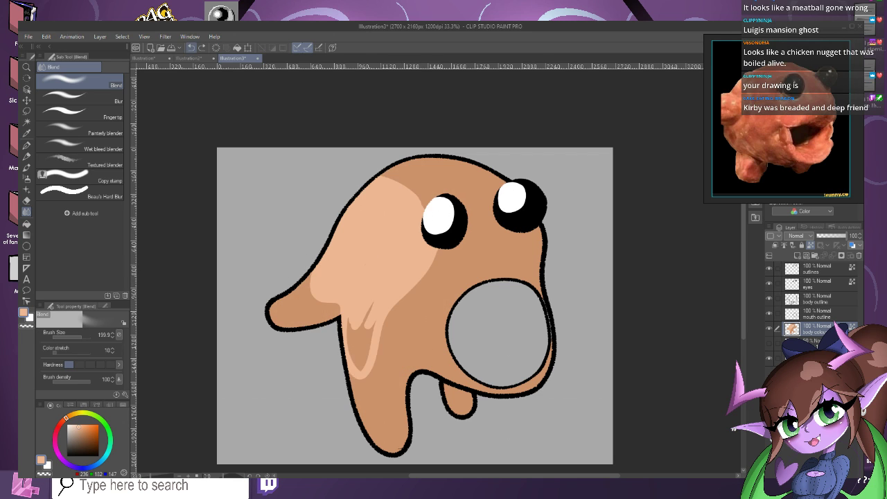
key(ctrl+y)
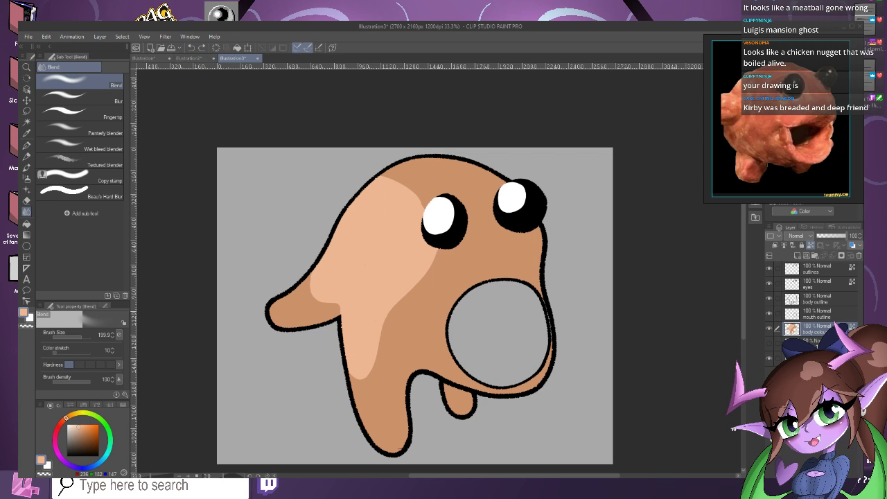
Reduce the Blend brush size to 39.9 and try smoothing the highlight's edge below the near eye.
click(76, 337)
drag(408, 305, 441, 249)
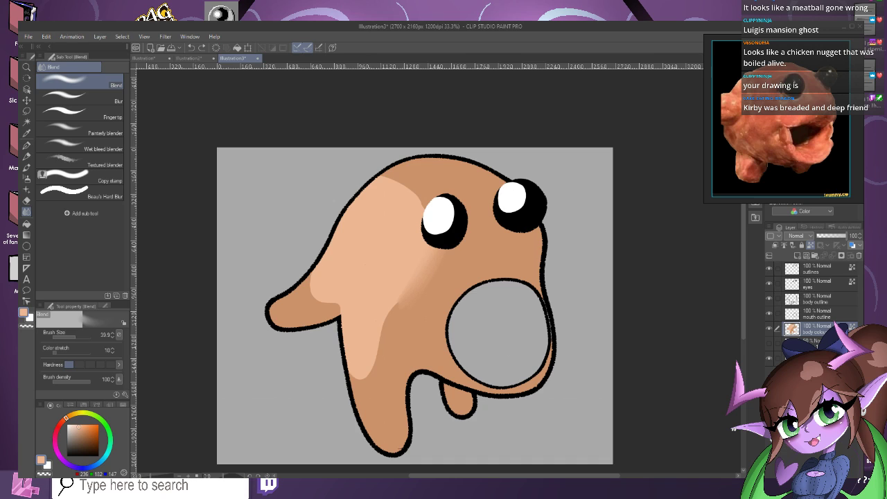
drag(396, 304, 374, 361)
click(191, 47)
click(191, 48)
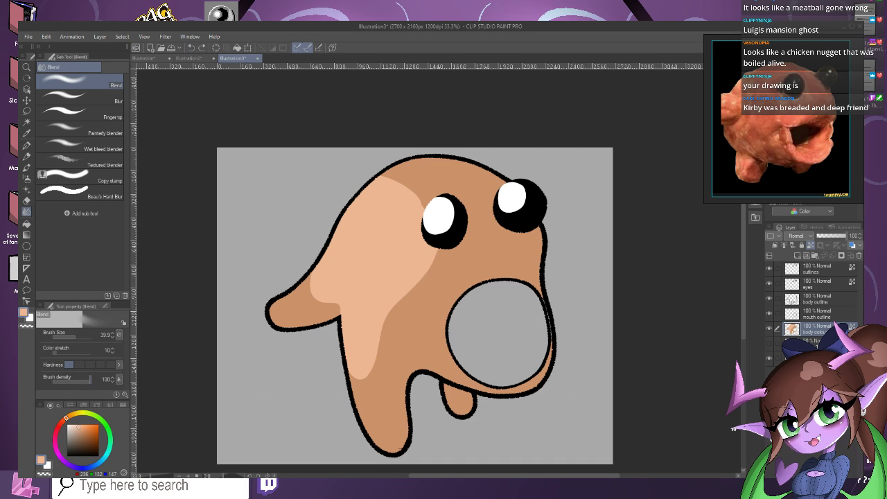
click(79, 364)
mouse_move(416, 290)
mouse_down()
mouse_move(449, 235)
mouse_move(401, 303)
mouse_up()
key(ctrl+z)
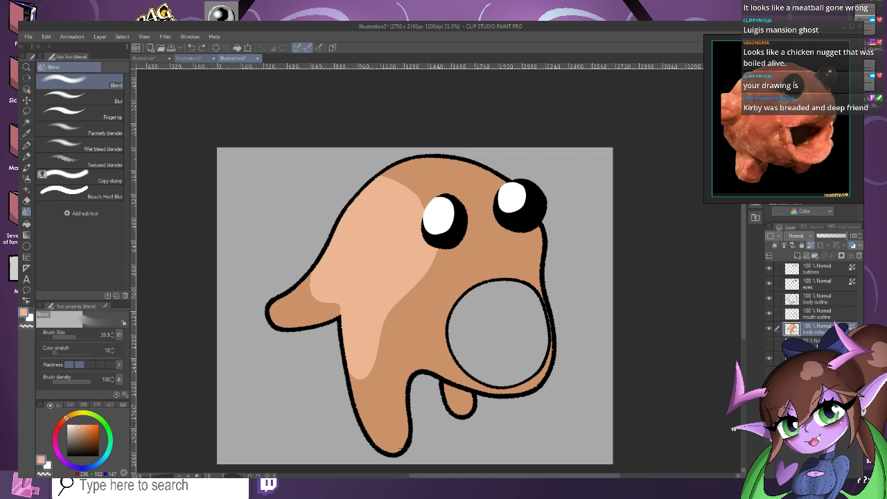
Raise the Blend brush hardness to the third level and soften the highlight's edge from below the near eye to the front leg.
click(90, 364)
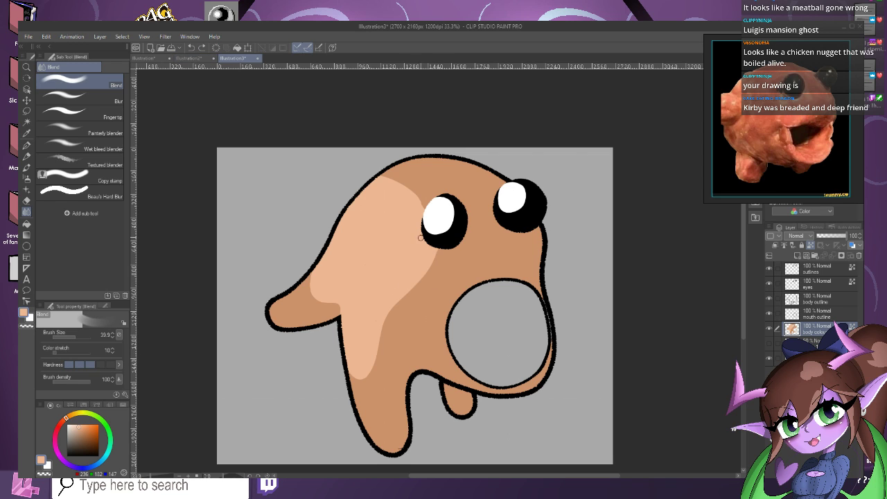
mouse_move(446, 244)
mouse_down()
mouse_move(422, 275)
mouse_move(445, 245)
mouse_move(429, 261)
mouse_move(427, 252)
mouse_move(371, 335)
mouse_move(413, 284)
mouse_move(375, 368)
mouse_up()
scroll(374, 368, up, 2)
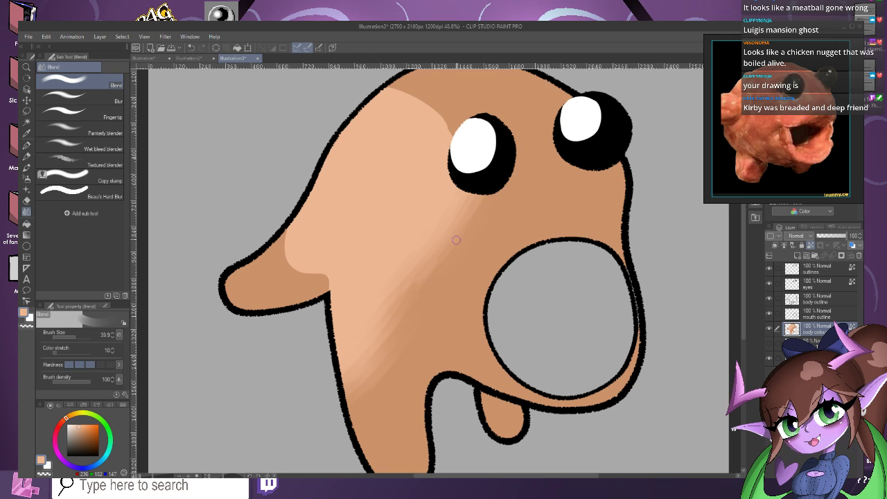
Blend the peach highlight's edge above the near eye and at the arm into the body color.
scroll(415, 290, down, 1)
mouse_move(451, 176)
mouse_down()
mouse_move(423, 183)
mouse_move(432, 167)
mouse_move(416, 160)
mouse_move(416, 184)
mouse_move(417, 152)
mouse_move(426, 172)
mouse_move(413, 181)
mouse_move(423, 152)
mouse_move(416, 167)
mouse_move(411, 138)
mouse_move(393, 141)
mouse_move(385, 132)
mouse_move(375, 142)
mouse_move(390, 169)
mouse_move(410, 164)
mouse_move(405, 192)
mouse_move(434, 158)
mouse_move(415, 210)
mouse_move(424, 212)
mouse_move(442, 158)
mouse_up()
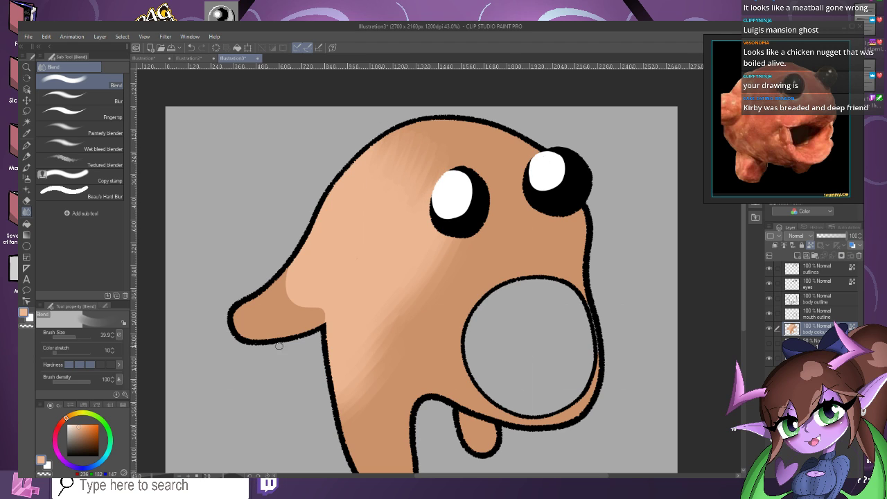
mouse_move(319, 327)
mouse_down()
mouse_move(322, 288)
mouse_move(288, 325)
mouse_move(300, 285)
mouse_move(279, 309)
mouse_move(300, 269)
mouse_move(267, 315)
mouse_move(305, 239)
mouse_move(287, 326)
mouse_up()
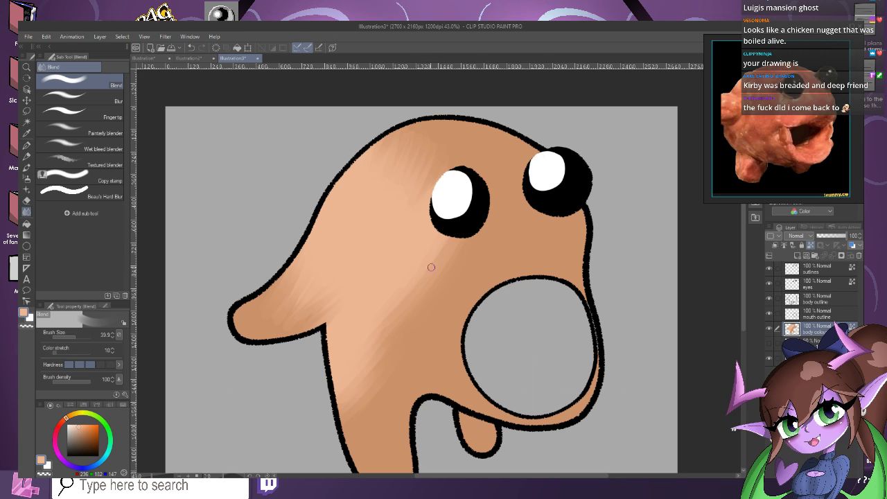
Enlarge the Blend brush to 89.3 and smooth the highlight across the back, arm and belly into a soft gradient.
click(78, 336)
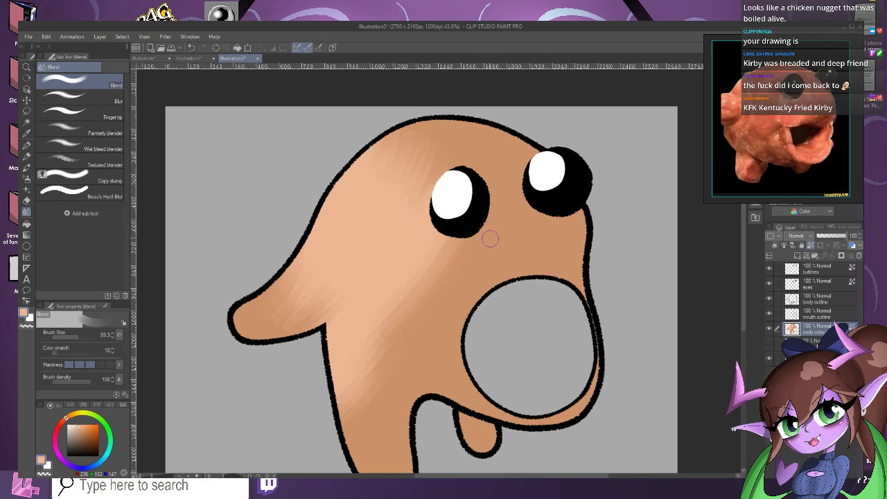
drag(350, 381, 454, 231)
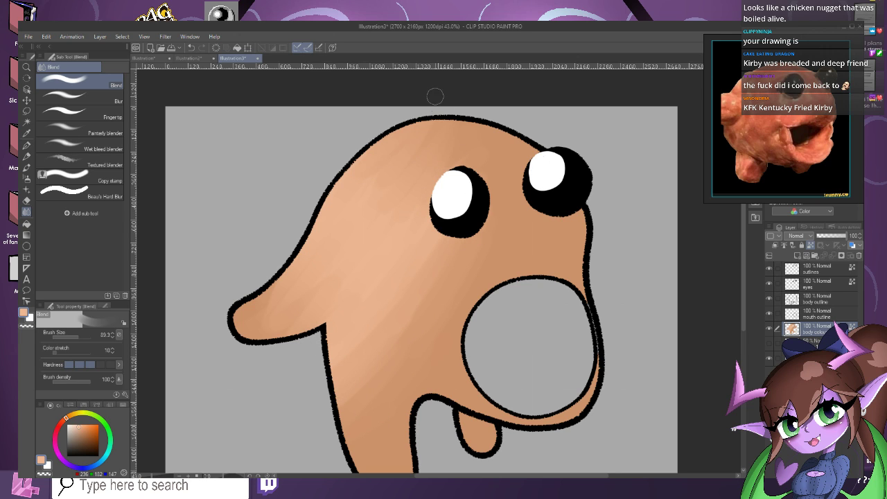
scroll(341, 283, down, 2)
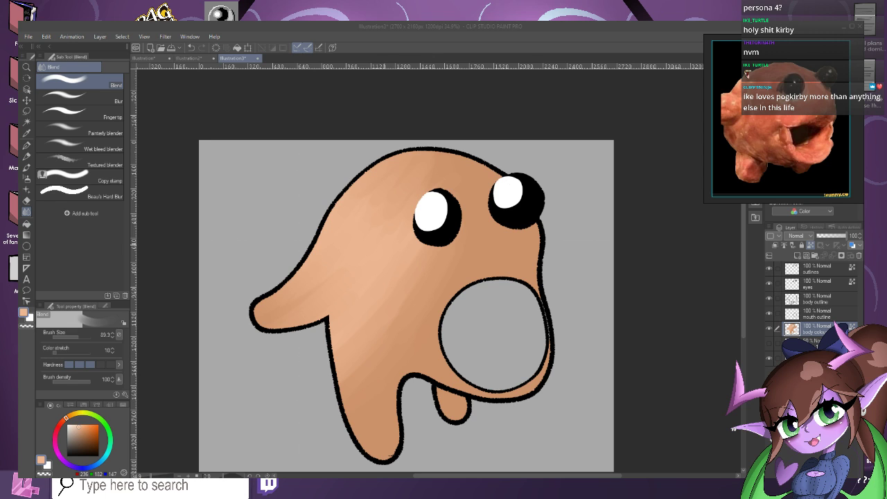
click(407, 449)
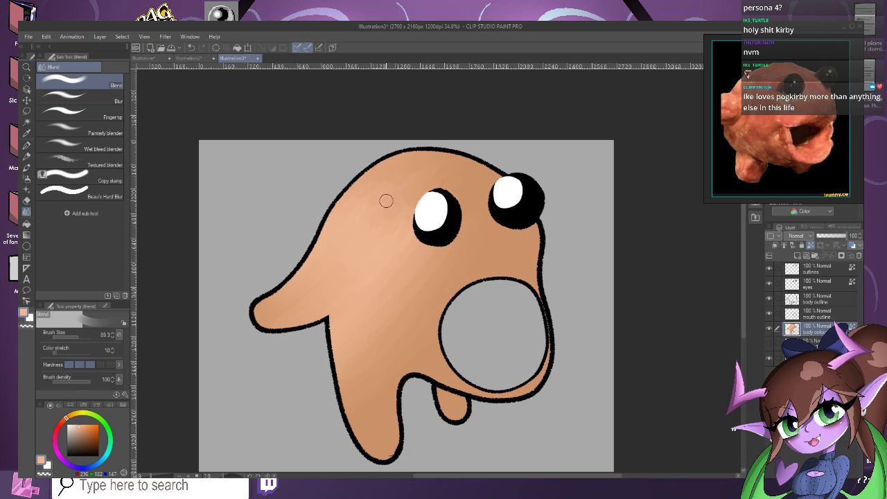
scroll(386, 201, down, 1)
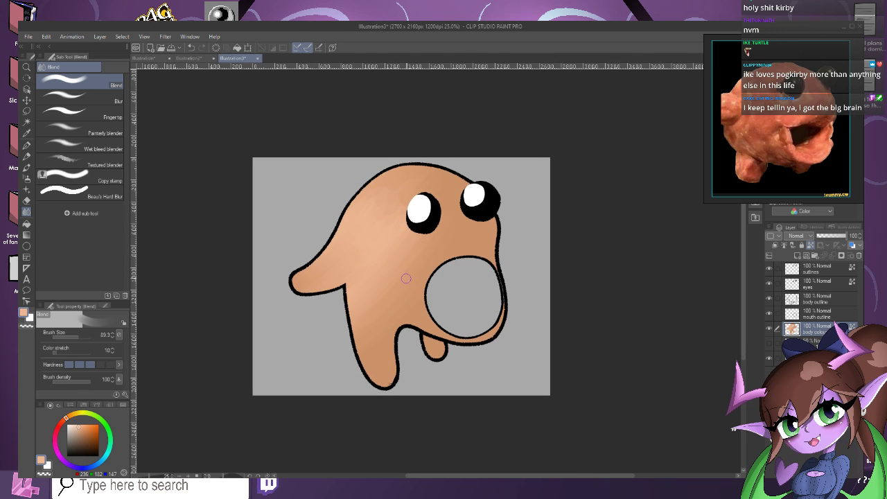
scroll(451, 185, up, 1)
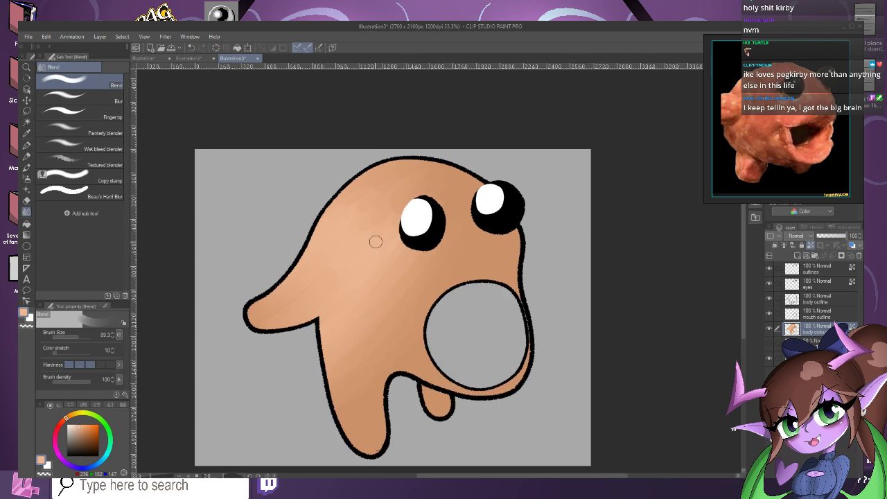
scroll(375, 241, up, 1)
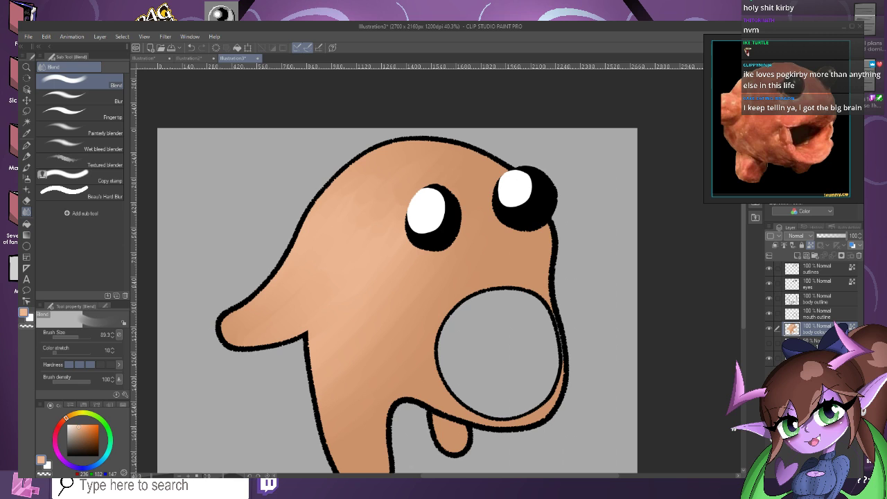
scroll(382, 218, down, 2)
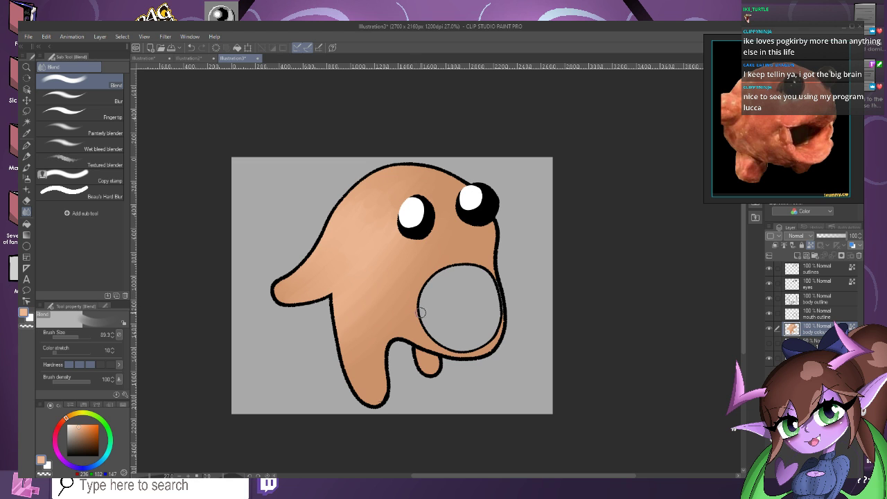
scroll(423, 310, up, 1)
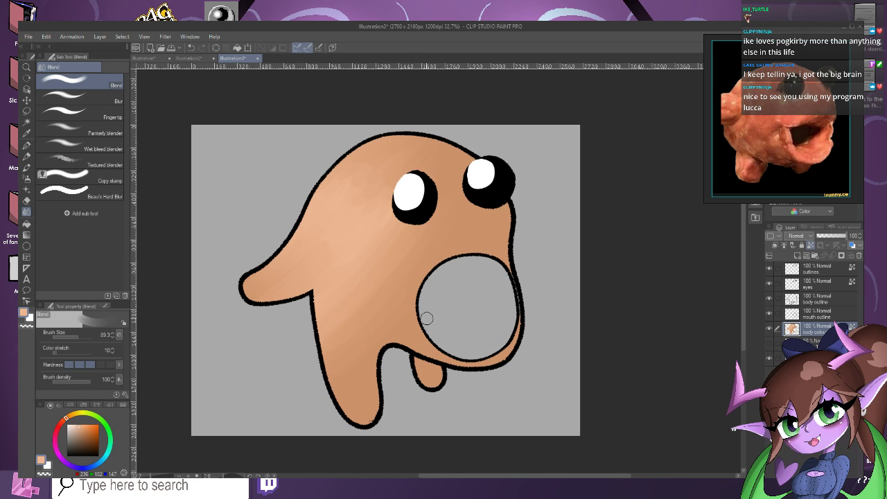
scroll(428, 319, down, 1)
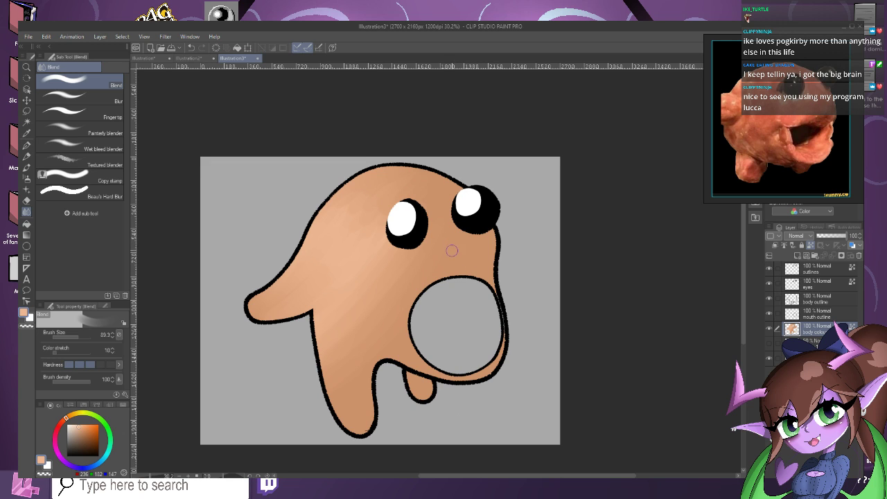
scroll(316, 427, up, 1)
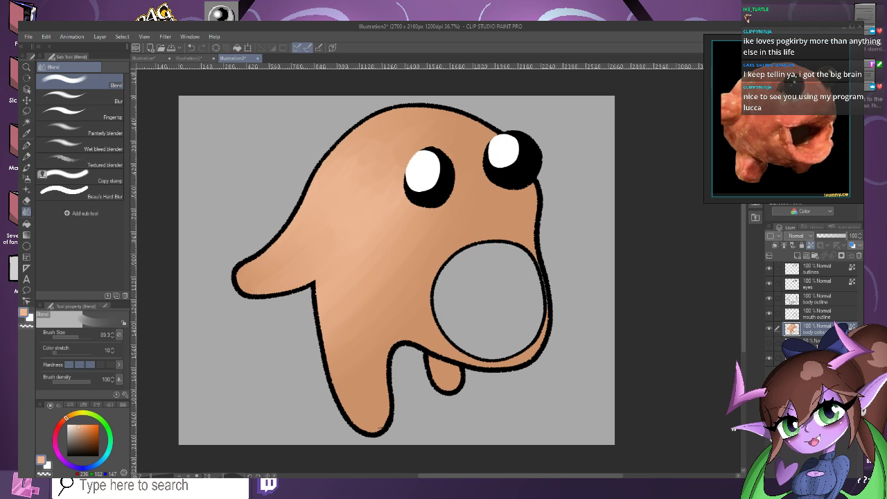
Add a peach pen stroke at the front foot and blend the front leg's shading, undoing one stroke along the way.
key(p)
mouse_move(355, 422)
mouse_down()
mouse_move(348, 381)
mouse_move(345, 435)
mouse_move(363, 428)
mouse_move(368, 444)
mouse_move(364, 389)
mouse_move(357, 380)
mouse_move(343, 385)
mouse_move(344, 368)
mouse_move(325, 381)
mouse_move(358, 358)
mouse_move(354, 381)
mouse_move(367, 387)
mouse_move(359, 426)
mouse_move(384, 407)
mouse_up()
key(j)
key(ctrl+z)
mouse_move(352, 349)
mouse_down()
mouse_move(361, 409)
mouse_move(392, 378)
mouse_move(355, 334)
mouse_move(362, 368)
mouse_up()
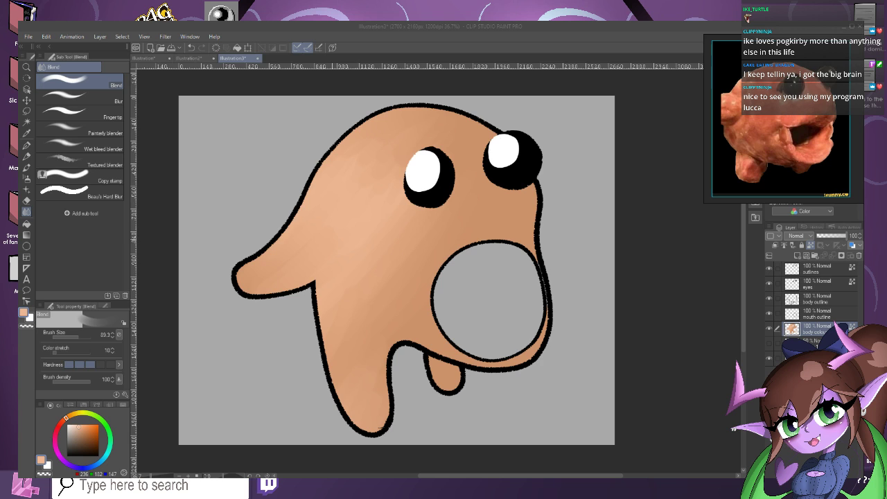
scroll(331, 237, down, 2)
click(410, 363)
scroll(406, 356, up, 1)
scroll(338, 259, down, 1)
scroll(338, 129, up, 3)
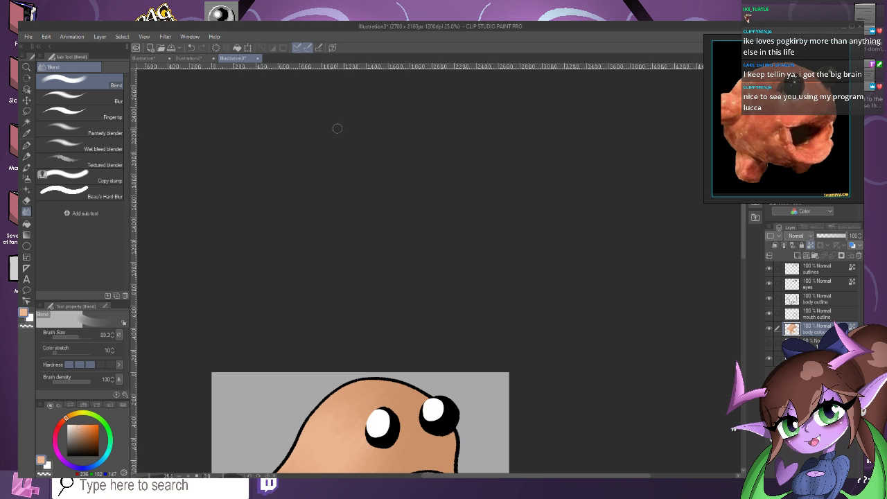
drag(743, 216, 743, 299)
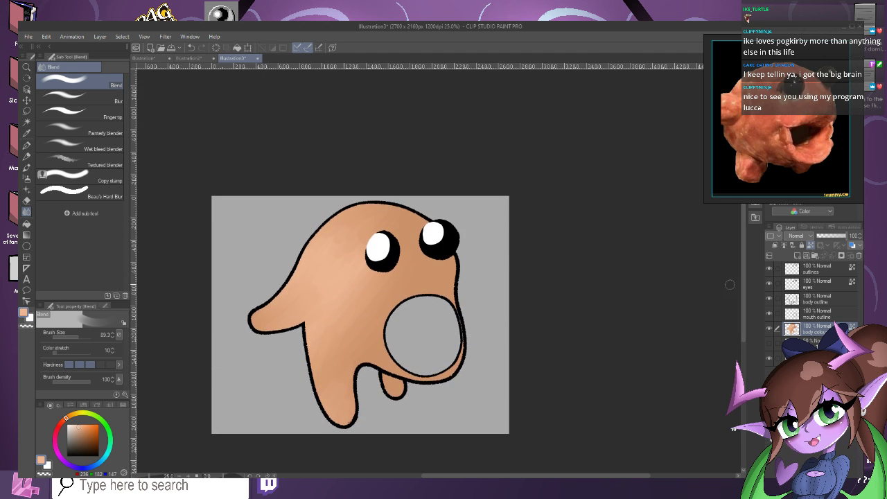
scroll(322, 320, up, 1)
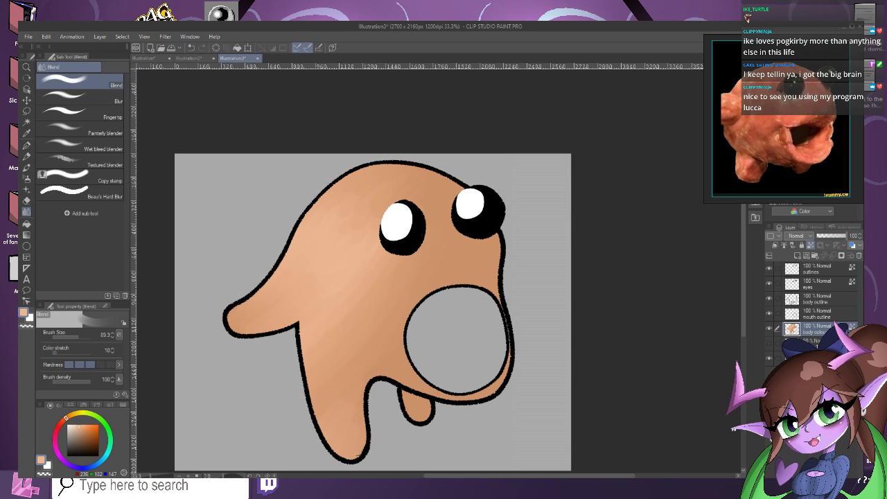
Choose a very pale peach color and paint a slanted highlight on the upper back with the Beau's Ink pen.
drag(79, 428, 73, 425)
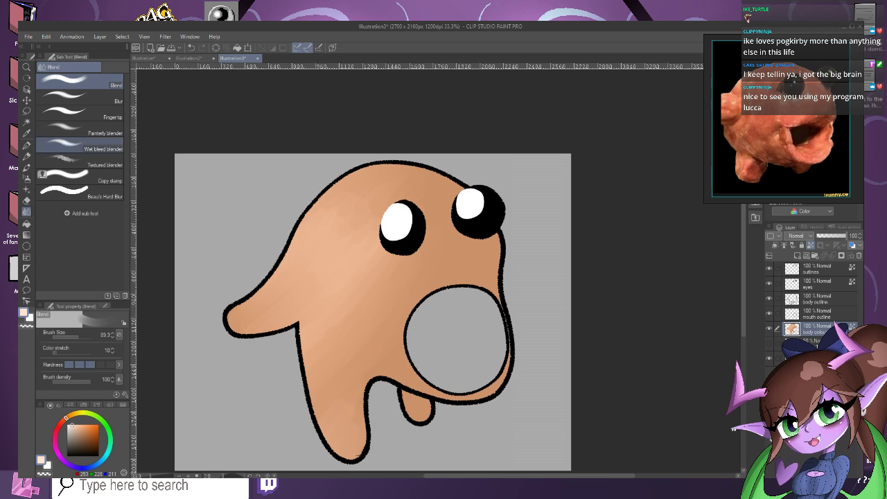
click(27, 144)
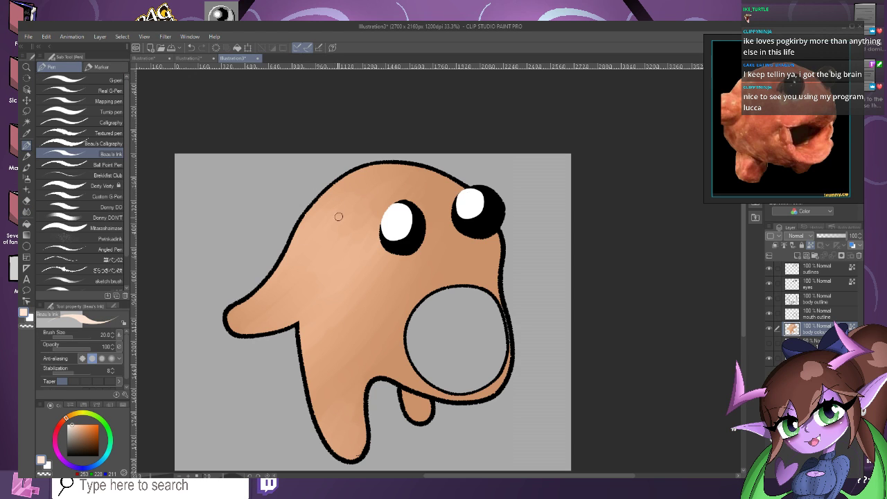
mouse_move(338, 214)
mouse_down()
mouse_move(311, 245)
mouse_move(347, 206)
mouse_up()
Reduce the Blend brush size to 35.5 and soften the pale highlight on the upper back.
click(26, 224)
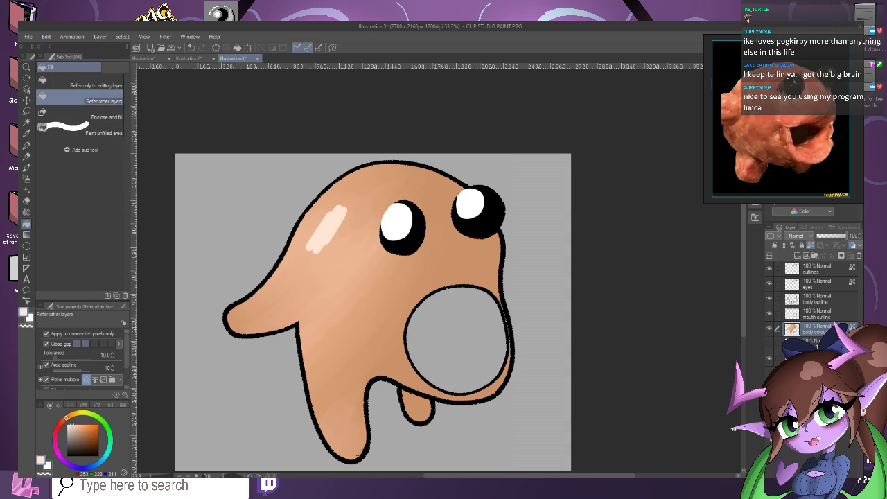
key(j)
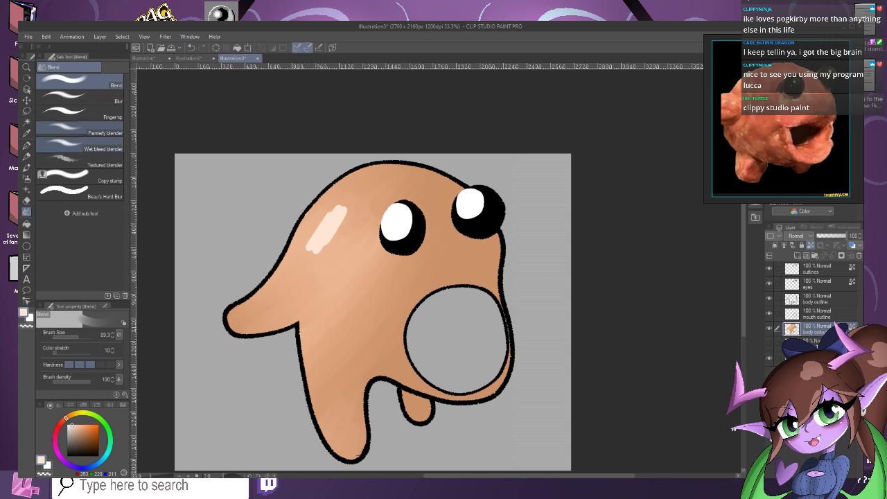
scroll(317, 214, up, 1)
key(bracketleft)
key(bracketleft)
key(bracketleft)
key(bracketleft)
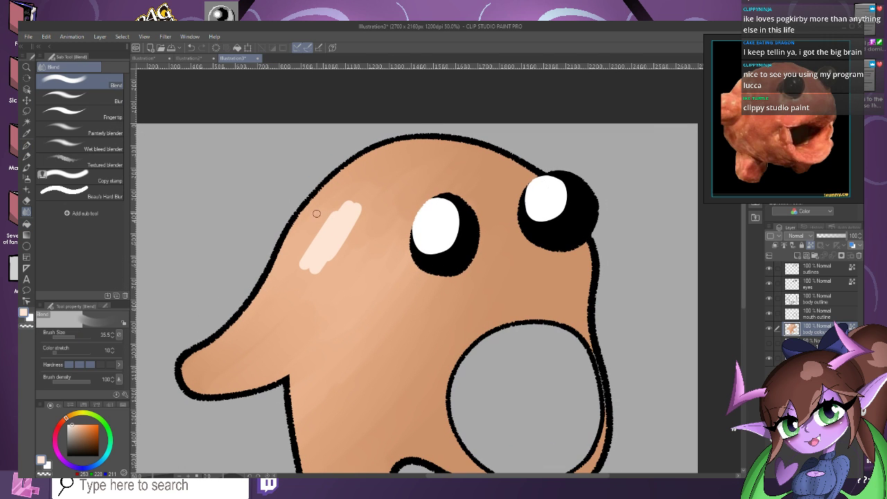
mouse_move(350, 207)
mouse_down()
mouse_move(334, 255)
mouse_move(370, 209)
mouse_move(315, 268)
mouse_move(356, 188)
mouse_move(314, 243)
mouse_move(318, 228)
mouse_move(342, 216)
mouse_move(337, 231)
mouse_move(357, 224)
mouse_move(325, 258)
mouse_move(314, 257)
mouse_move(320, 230)
mouse_move(306, 266)
mouse_move(365, 194)
mouse_move(313, 283)
mouse_move(370, 226)
mouse_move(370, 202)
mouse_move(348, 203)
mouse_move(341, 178)
mouse_move(307, 256)
mouse_up()
Paint a small pale peach oval highlight on the upper side of the arm with the Beau's Ink pen.
scroll(352, 198, down, 2)
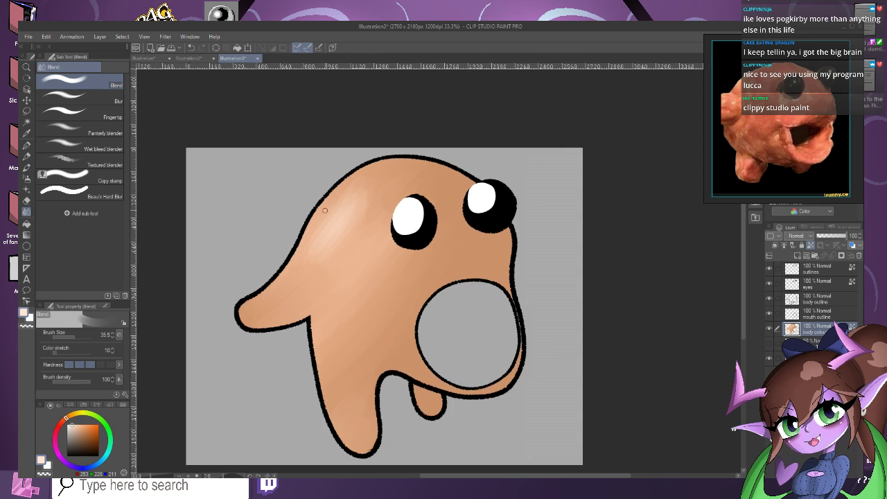
scroll(335, 210, up, 1)
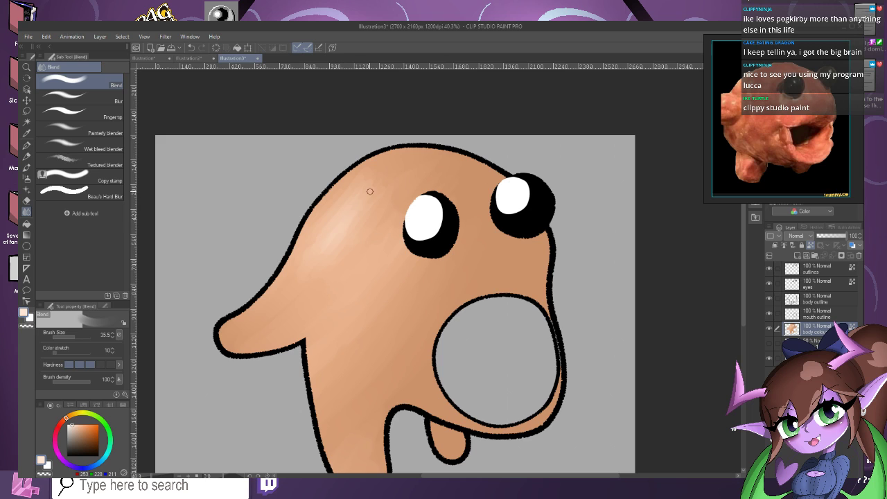
scroll(293, 208, down, 2)
scroll(339, 226, up, 1)
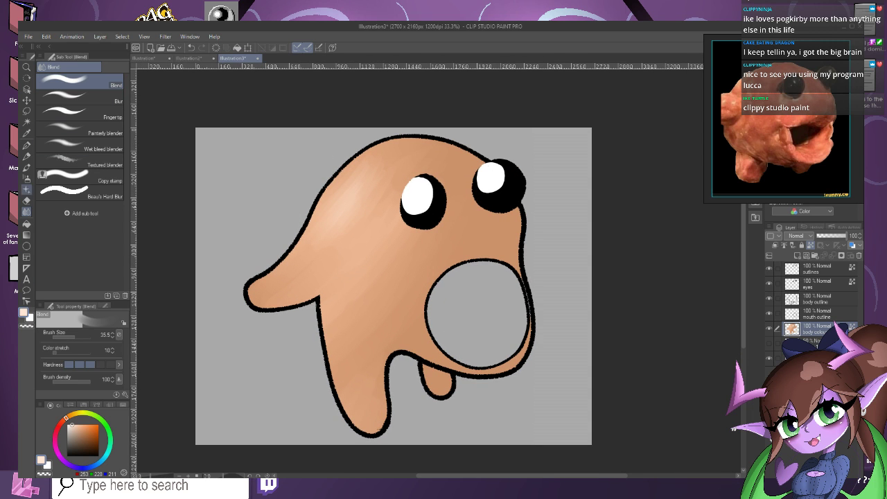
click(26, 145)
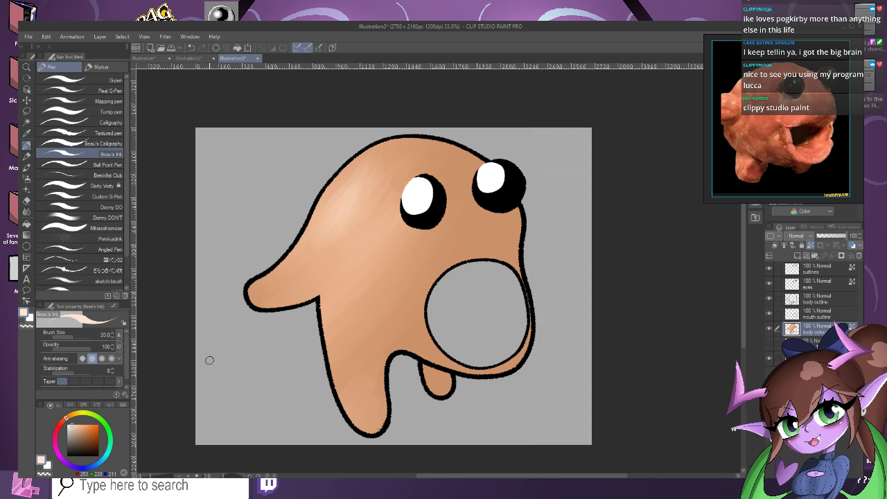
scroll(332, 275, up, 1)
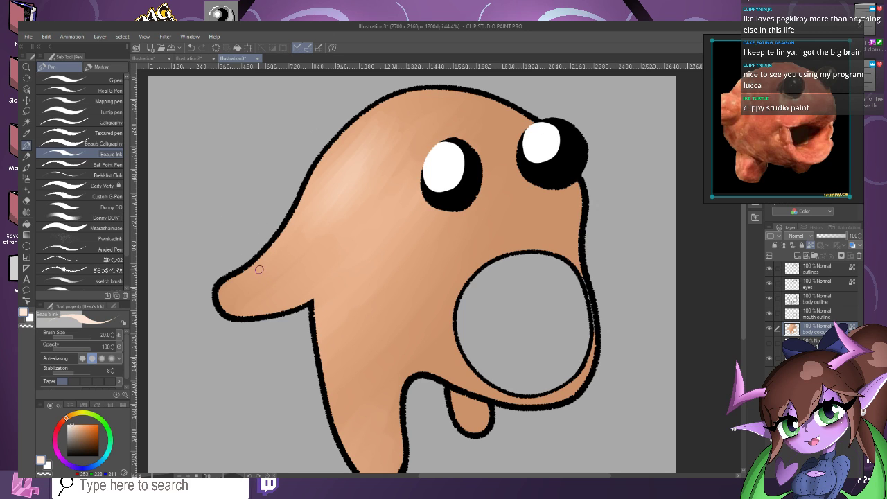
mouse_move(258, 268)
mouse_down()
mouse_move(240, 291)
mouse_move(272, 267)
mouse_up()
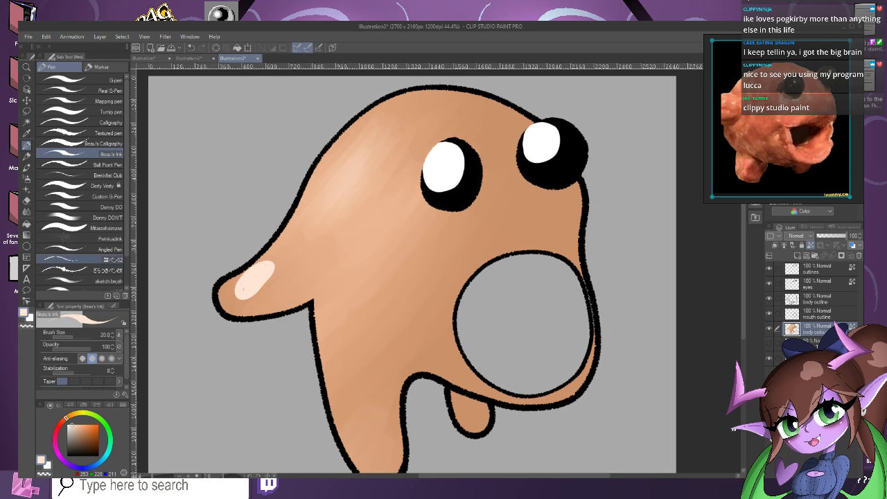
Soften the arm's pale highlight into the surrounding skin with the Blend tool.
click(27, 211)
scroll(218, 288, up, 1)
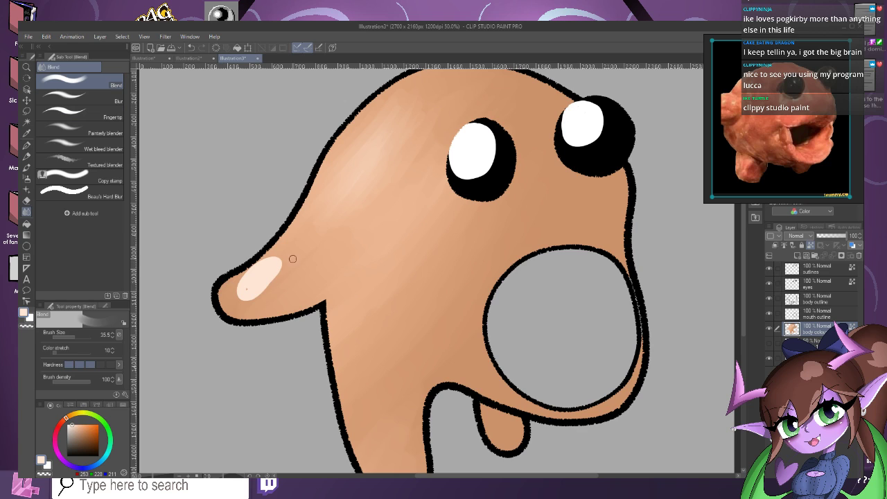
mouse_move(284, 267)
mouse_down()
mouse_move(265, 274)
mouse_move(265, 262)
mouse_move(245, 279)
mouse_move(256, 282)
mouse_move(252, 272)
mouse_move(264, 260)
mouse_move(230, 302)
mouse_move(258, 274)
mouse_move(243, 305)
mouse_move(291, 275)
mouse_move(266, 304)
mouse_move(292, 257)
mouse_move(231, 305)
mouse_move(291, 238)
mouse_move(277, 259)
mouse_move(272, 254)
mouse_move(221, 295)
mouse_move(293, 246)
mouse_move(232, 320)
mouse_move(293, 268)
mouse_move(236, 302)
mouse_move(237, 294)
mouse_move(222, 300)
mouse_move(234, 284)
mouse_move(250, 273)
mouse_move(236, 308)
mouse_move(281, 279)
mouse_up()
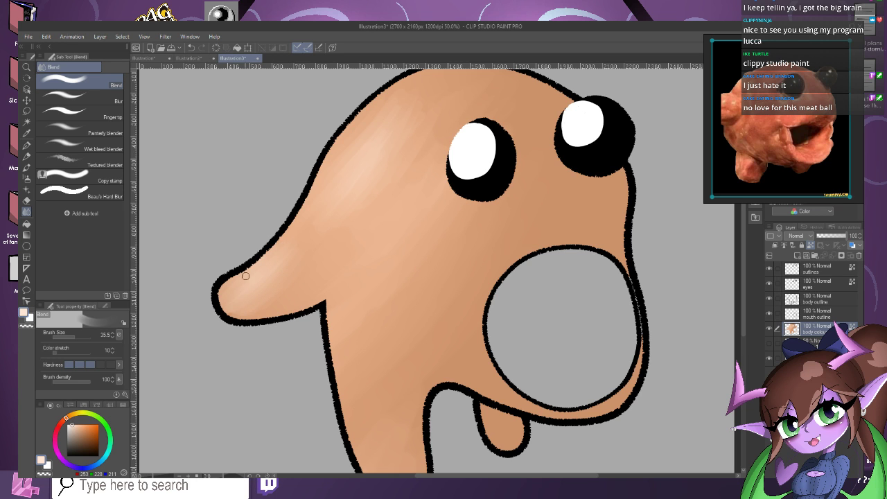
Sample the body color above the mouth, darken it to a medium brown, and switch to the Beau's Ink pen.
scroll(284, 270, down, 3)
scroll(290, 248, up, 1)
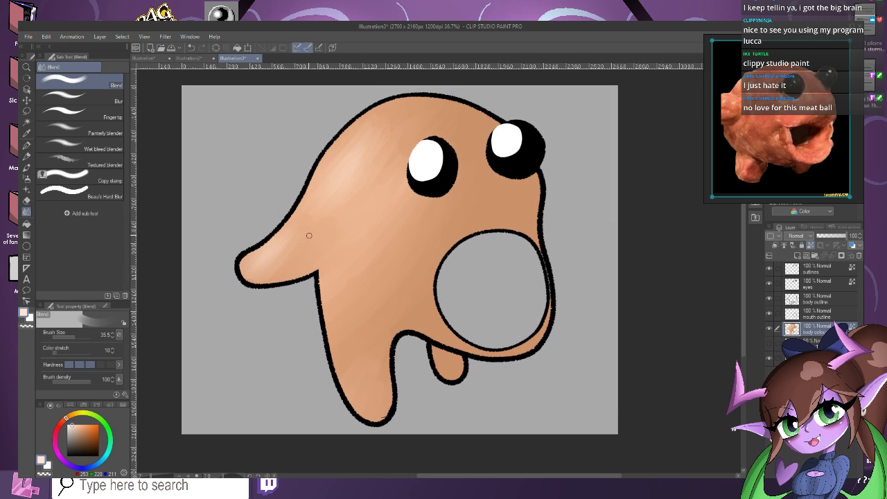
scroll(369, 294, down, 3)
scroll(438, 173, up, 2)
alt+click(472, 254)
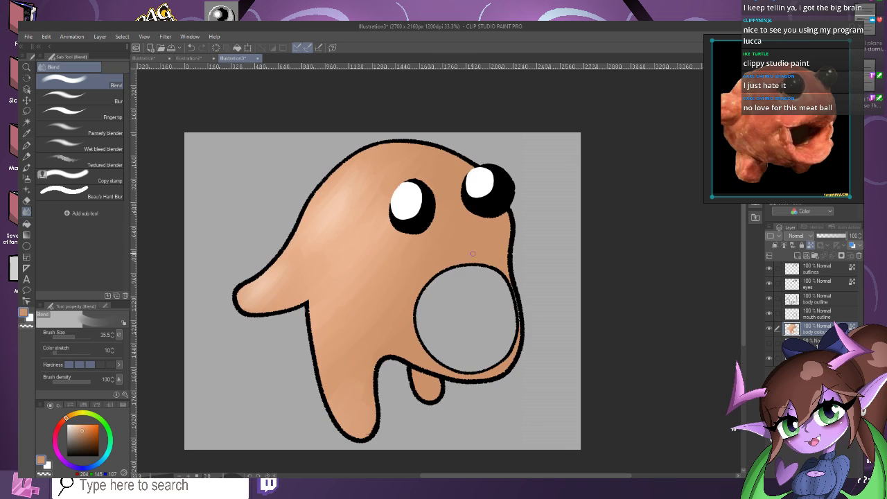
click(83, 439)
key(p)
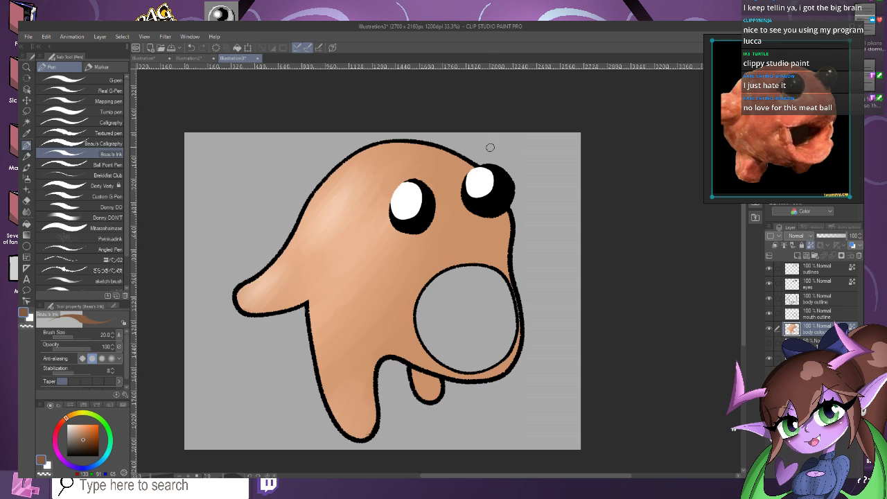
scroll(492, 146, up, 1)
mouse_move(500, 244)
mouse_down()
mouse_move(508, 328)
mouse_move(503, 217)
mouse_move(510, 361)
mouse_move(503, 222)
mouse_move(521, 304)
mouse_up()
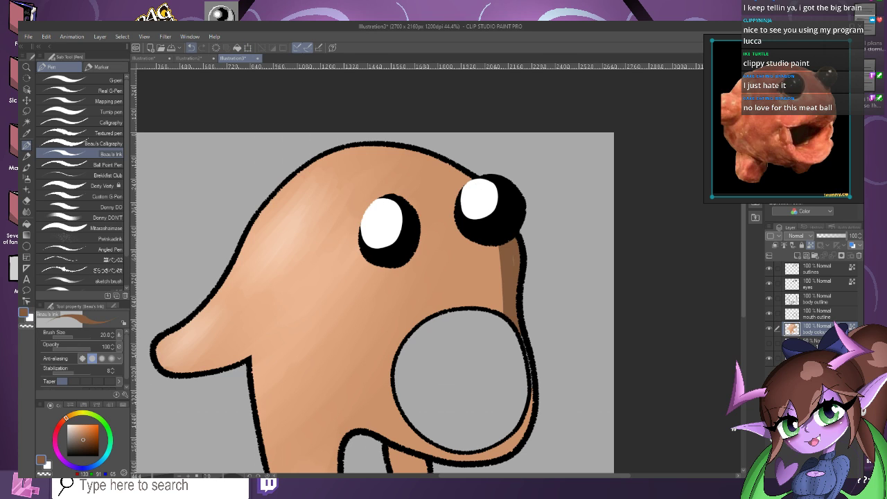
click(191, 47)
click(191, 47)
click(192, 48)
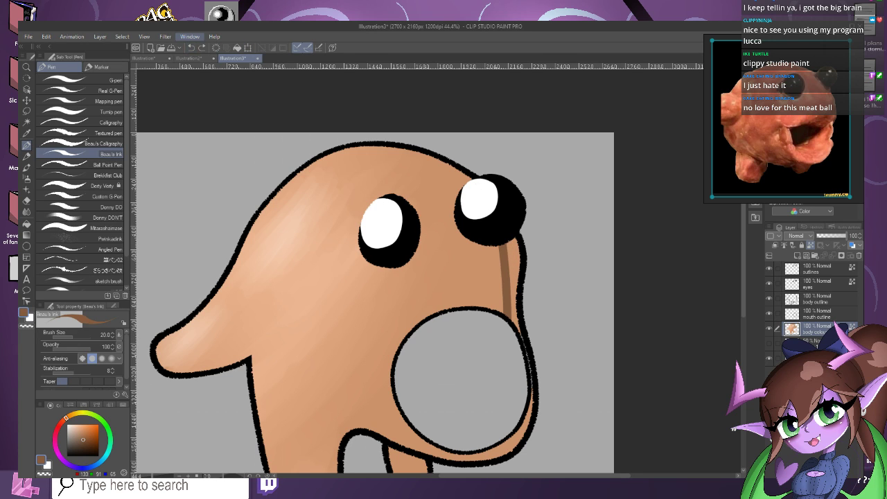
click(191, 47)
Sample the skin color below the far eye, darken it to a softer brown, and paint a shadow strip along the face edge above the mouth.
alt+click(504, 255)
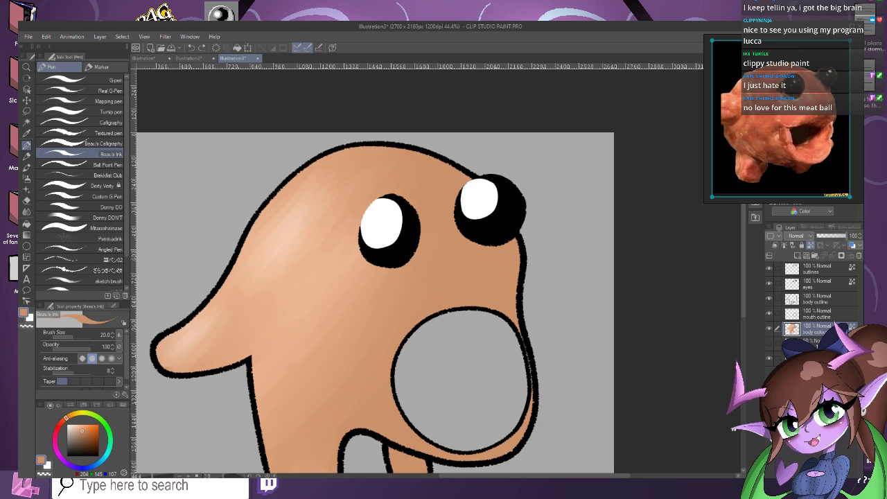
drag(467, 239, 483, 304)
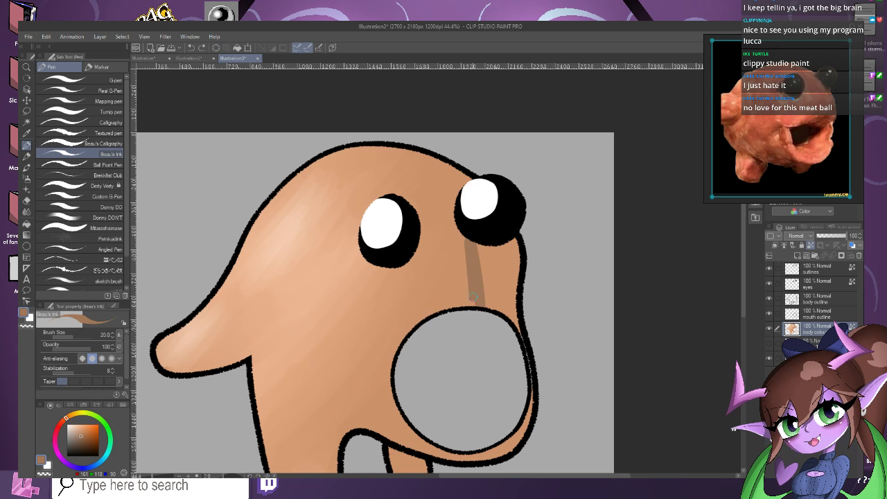
key(ctrl+z)
scroll(461, 144, down, 3)
scroll(478, 162, up, 1)
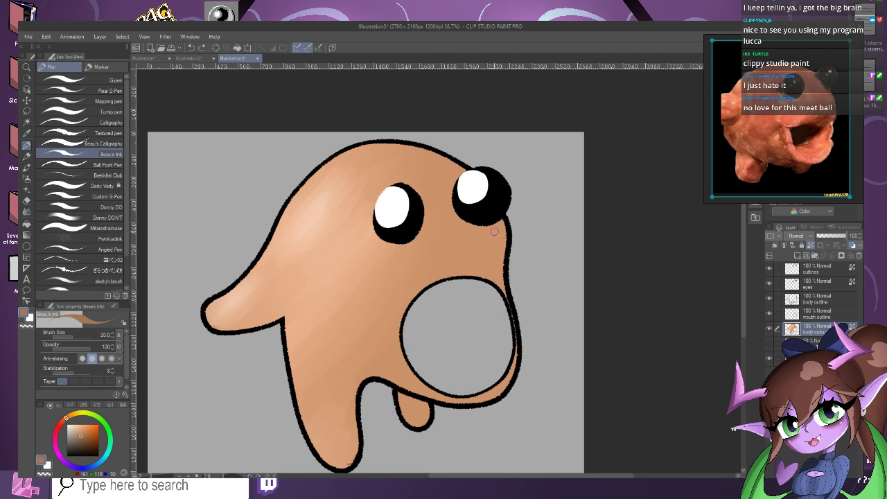
drag(497, 221, 492, 291)
drag(501, 219, 503, 289)
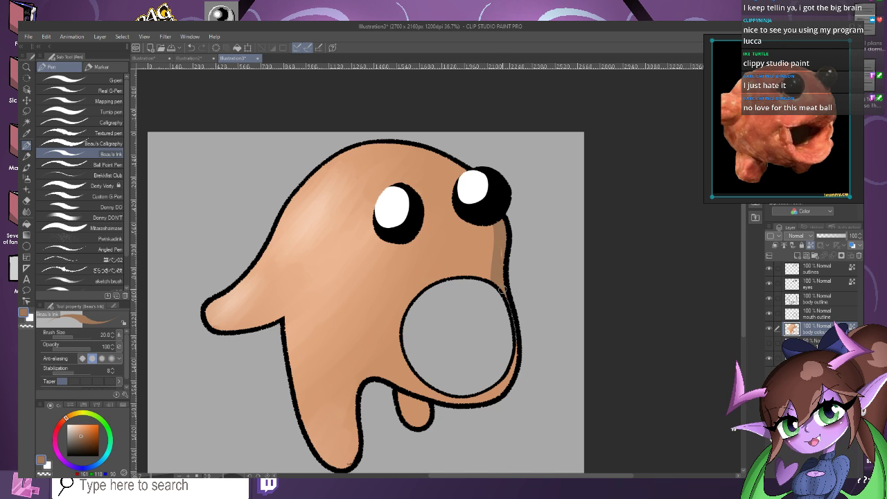
Soften the shadow strip below the far eye into the surrounding skin with the Blend tool.
key(j)
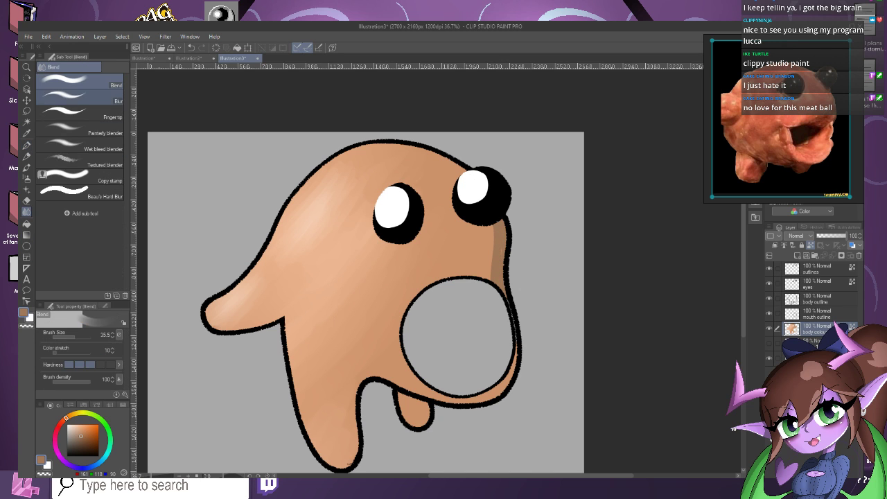
scroll(522, 192, up, 2)
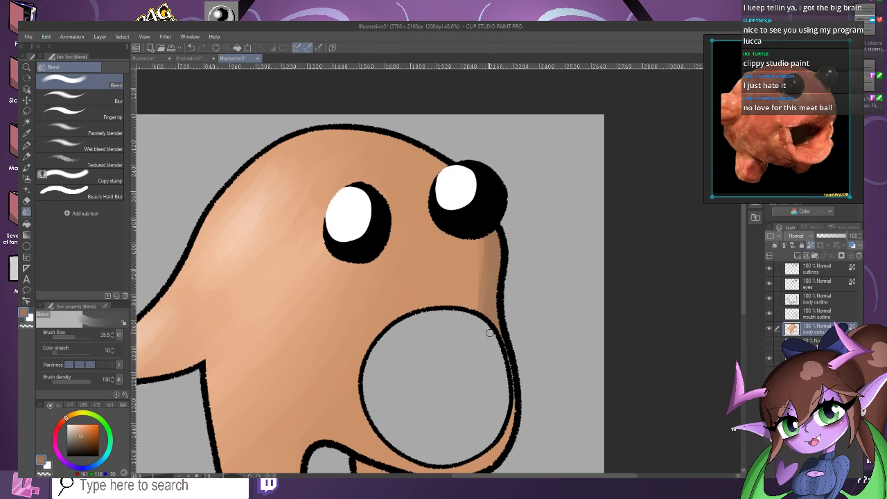
drag(489, 333, 475, 322)
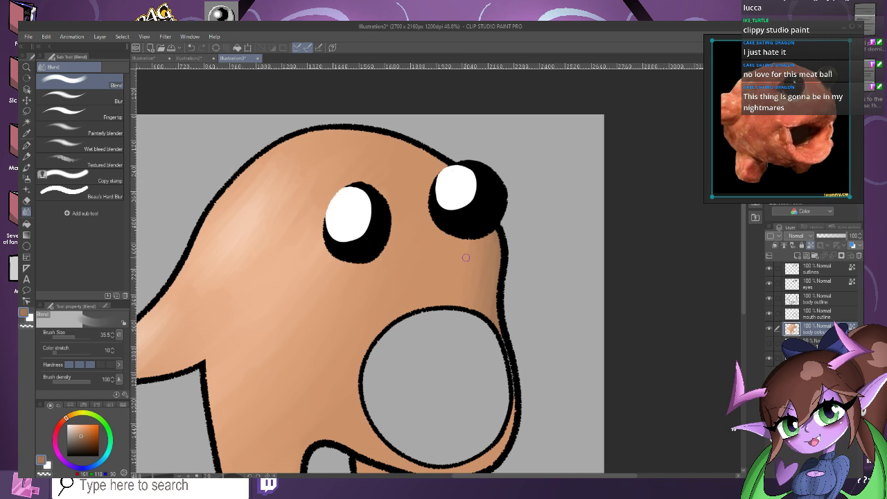
Paint a brown shadow with the Beau's Ink pen along the body's lower edge, from beside the mouth to the front leg.
scroll(474, 247, down, 3)
scroll(487, 333, up, 2)
scroll(485, 334, down, 1)
scroll(503, 414, up, 2)
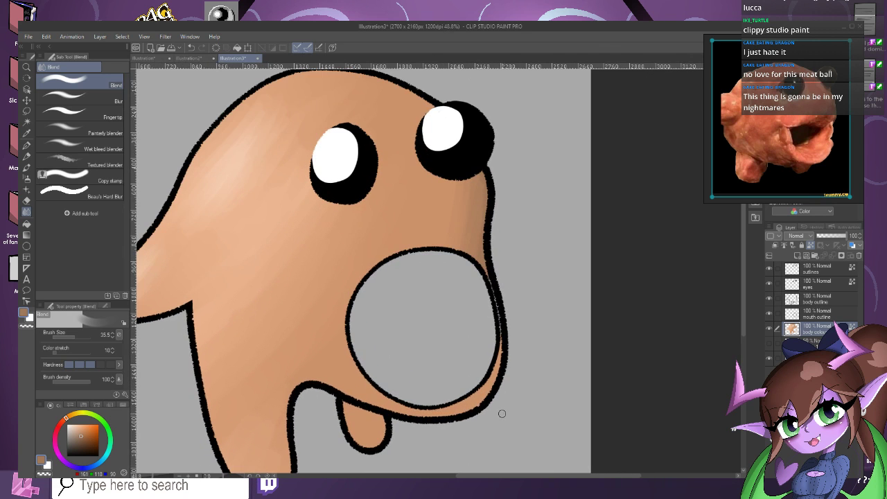
key(p)
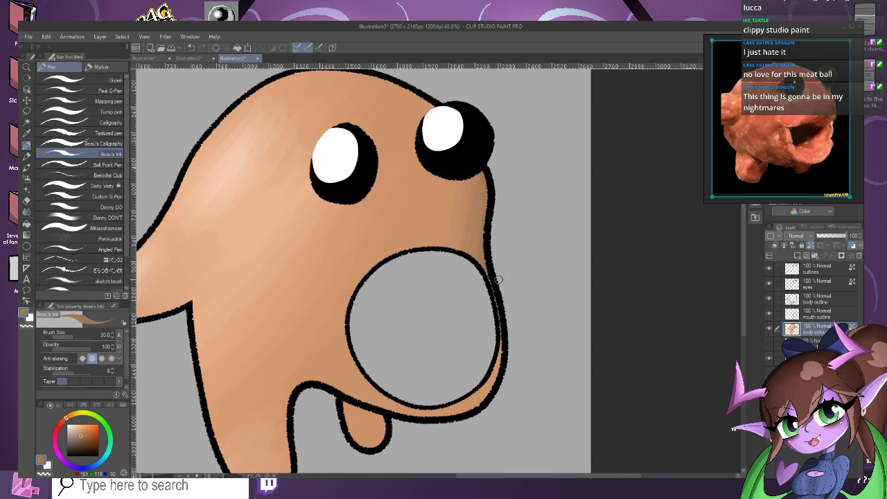
mouse_move(501, 337)
mouse_down()
mouse_move(477, 408)
mouse_move(402, 414)
mouse_move(314, 375)
mouse_move(294, 384)
mouse_up()
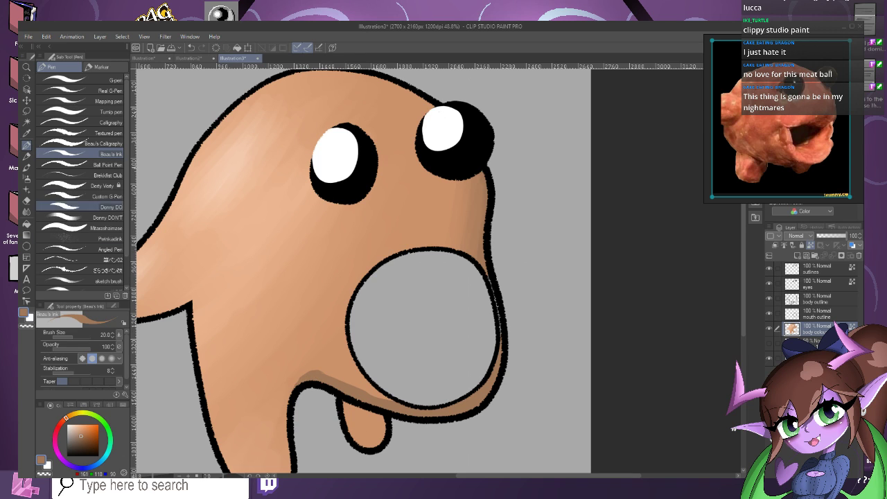
Soften the shadow under the mouth and above the leg gap with the Blend tool.
click(27, 224)
click(26, 212)
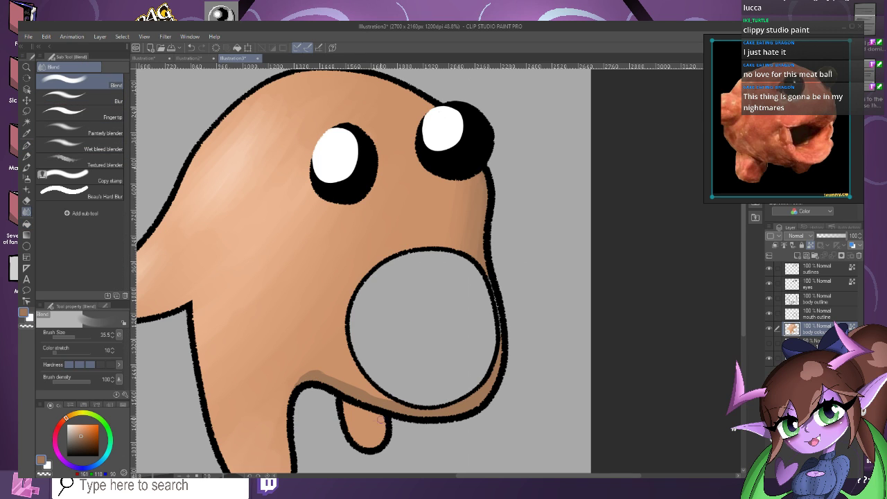
mouse_move(398, 402)
mouse_down()
mouse_move(316, 374)
mouse_move(284, 396)
mouse_up()
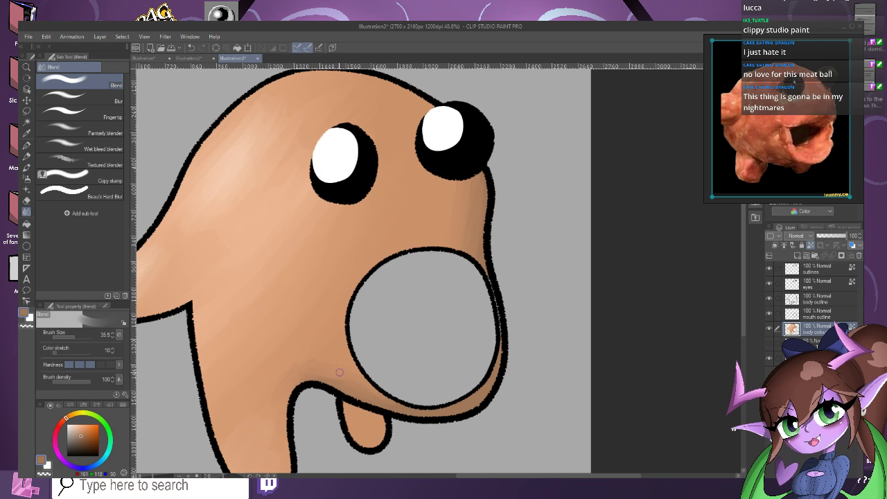
Paint brown shadows with the Beau's Ink pen along both sides and the tip of the front leg.
scroll(335, 351, down, 2)
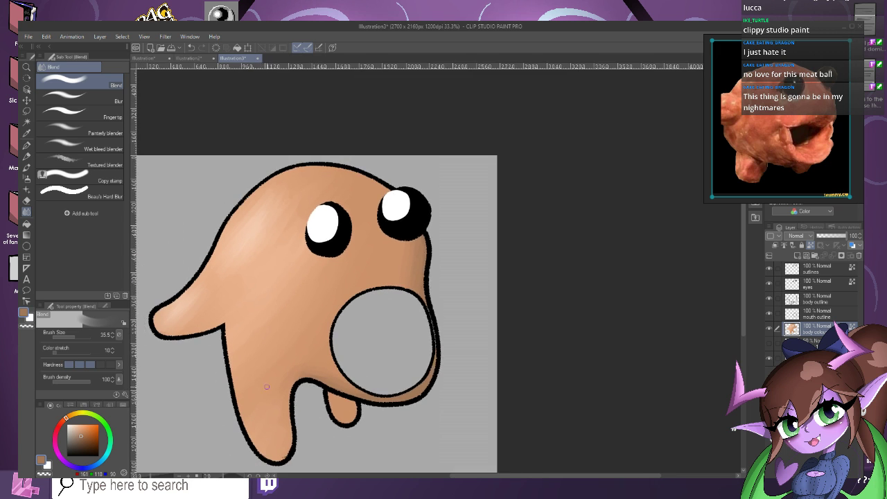
scroll(310, 378, up, 2)
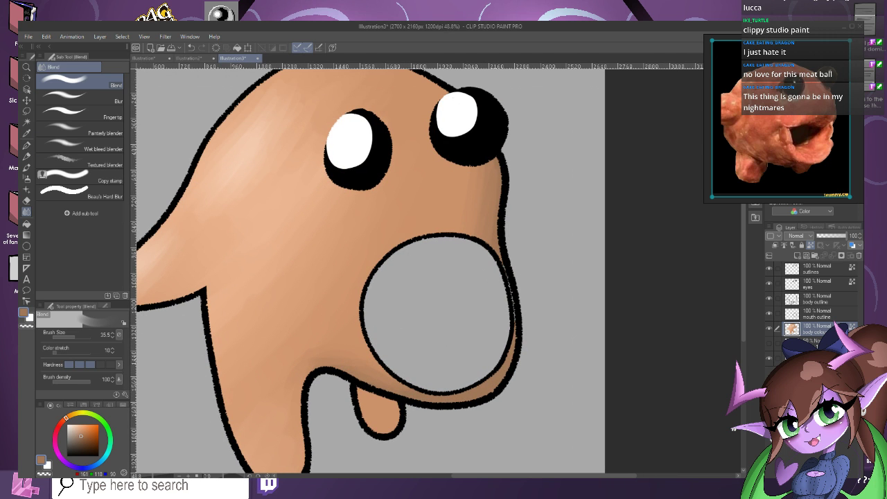
click(26, 145)
scroll(285, 404, down, 2)
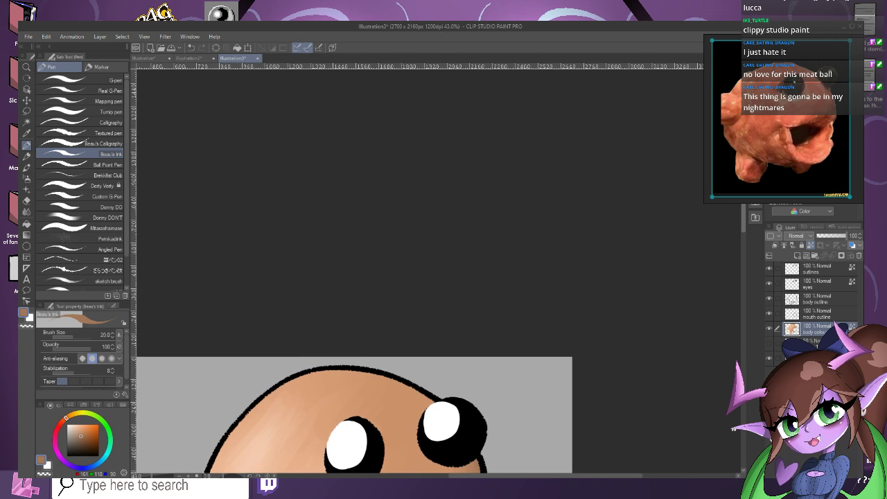
drag(742, 224, 743, 353)
scroll(249, 422, up, 1)
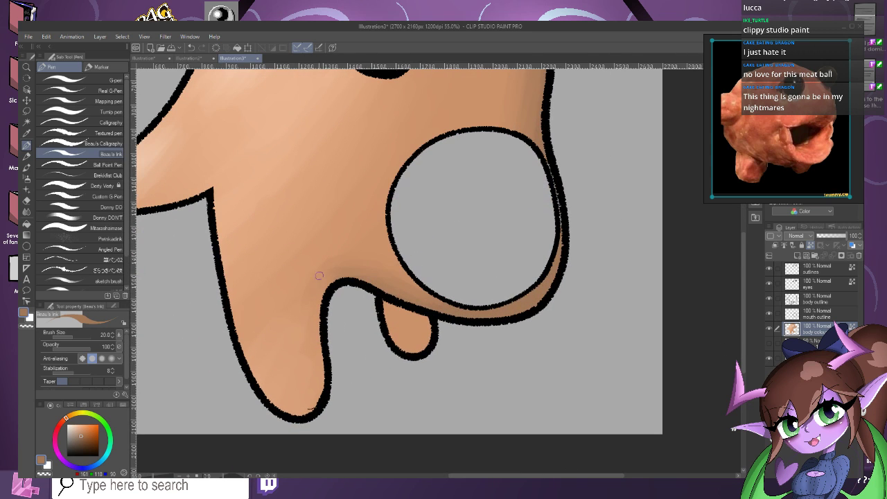
mouse_move(318, 275)
mouse_down()
mouse_move(310, 400)
mouse_move(311, 385)
mouse_up()
drag(319, 294, 318, 404)
mouse_move(323, 350)
mouse_down()
mouse_move(317, 400)
mouse_move(327, 376)
mouse_move(282, 404)
mouse_move(304, 415)
mouse_move(257, 364)
mouse_move(232, 284)
mouse_move(235, 326)
mouse_up()
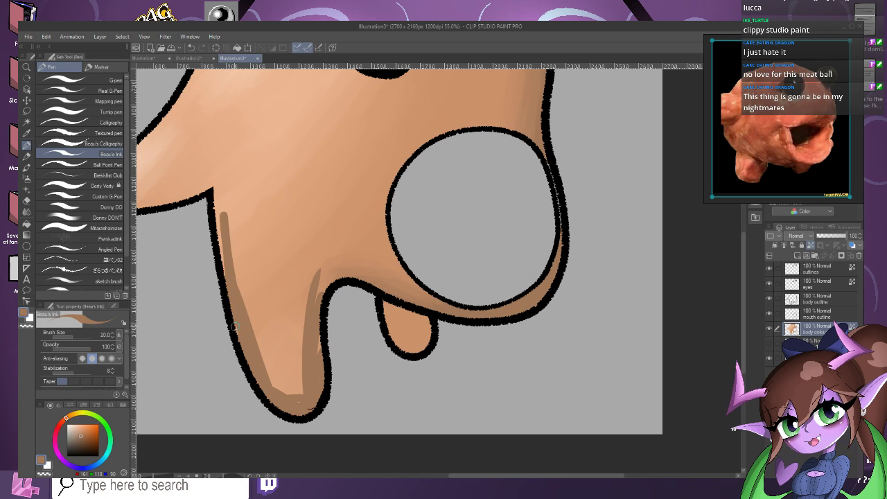
drag(218, 181, 224, 276)
drag(217, 212, 223, 261)
Paint brown shadows around the arm's underside, tip and upper edge, continuing up the back outline.
scroll(277, 340, down, 3)
scroll(176, 212, up, 2)
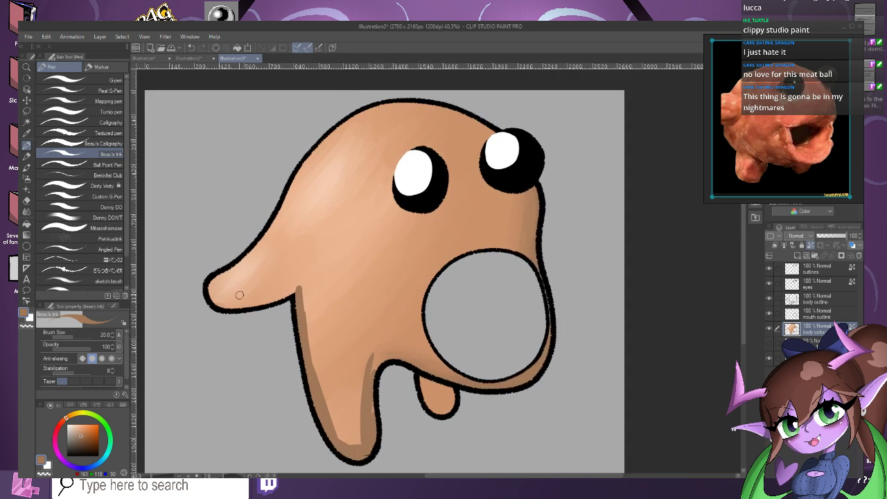
scroll(239, 295, up, 1)
mouse_move(305, 287)
mouse_down()
mouse_move(212, 312)
mouse_move(187, 285)
mouse_move(263, 244)
mouse_move(287, 208)
mouse_move(310, 135)
mouse_up()
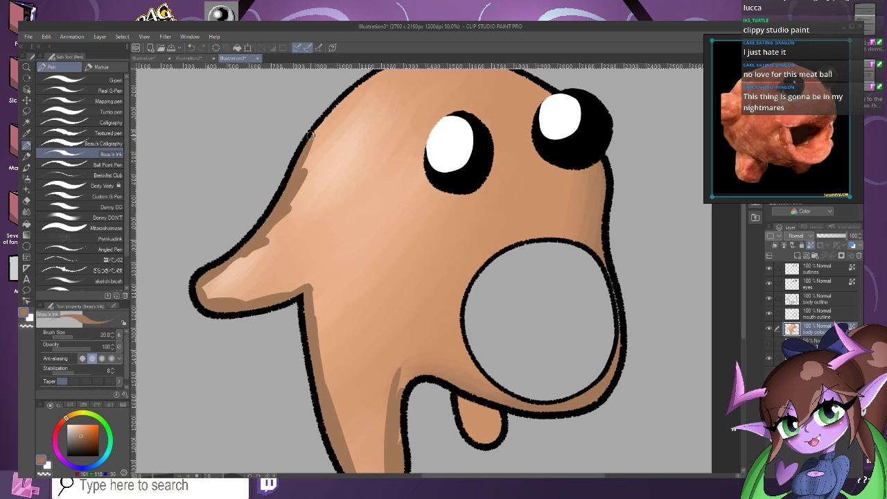
Continue the brown edge shadow over the top of the head, from the far eye down to the upper back.
scroll(305, 138, down, 3)
scroll(448, 153, up, 2)
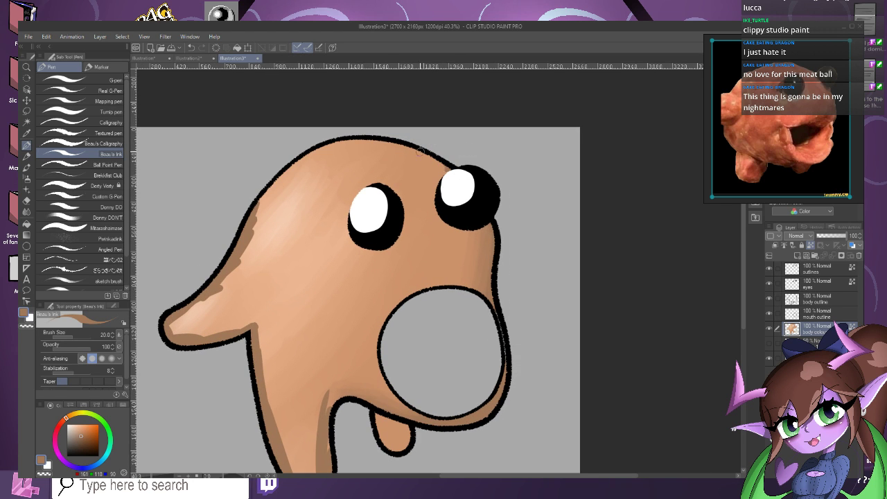
mouse_move(420, 151)
mouse_down()
mouse_move(338, 132)
mouse_move(461, 178)
mouse_move(352, 155)
mouse_move(412, 147)
mouse_move(318, 135)
mouse_move(386, 137)
mouse_move(377, 148)
mouse_move(347, 140)
mouse_move(374, 146)
mouse_move(297, 148)
mouse_move(402, 147)
mouse_move(319, 158)
mouse_move(371, 137)
mouse_move(296, 179)
mouse_move(266, 201)
mouse_up()
Soften the shadows along both sides and the tip of the front leg with the Blend tool.
scroll(235, 227, down, 2)
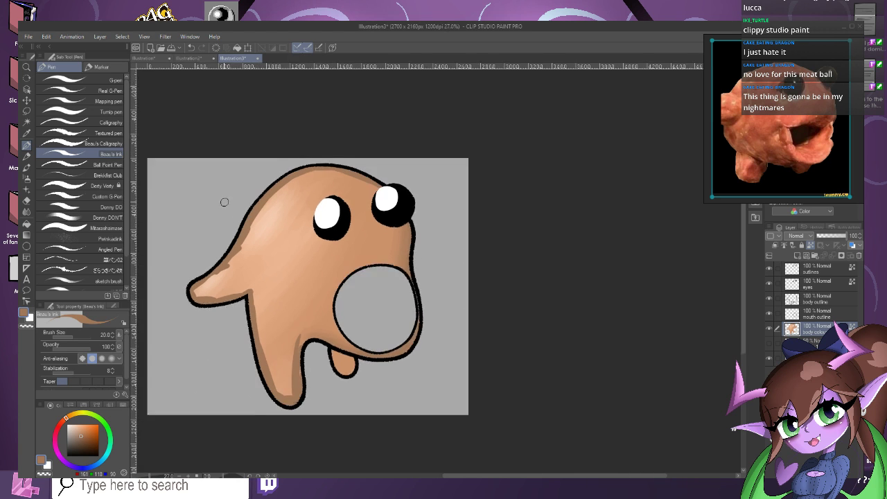
scroll(224, 208, up, 2)
click(27, 212)
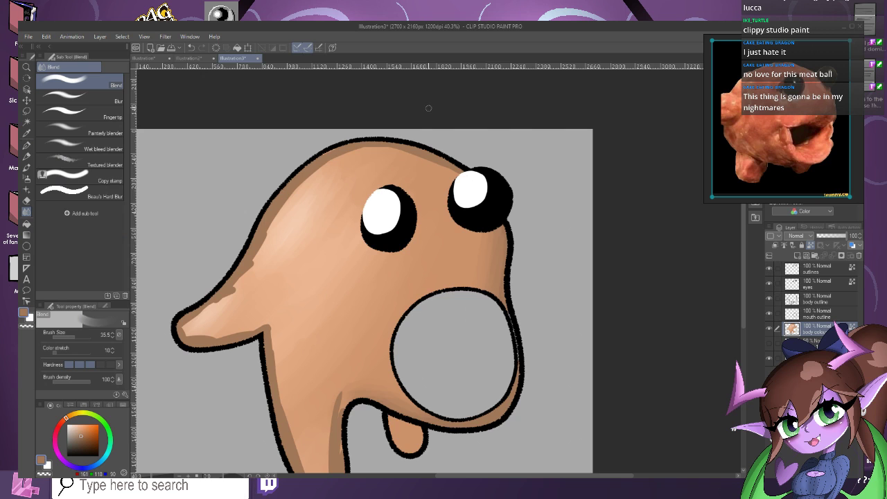
scroll(459, 168, down, 2)
scroll(374, 319, up, 2)
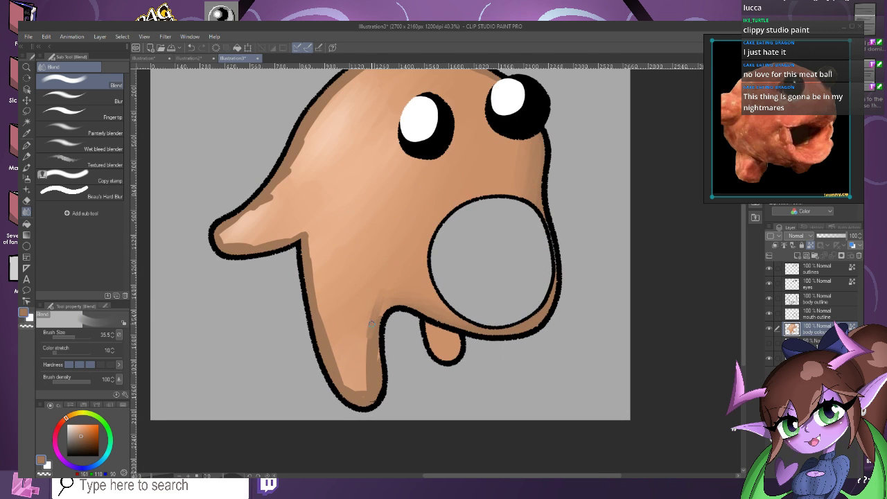
mouse_move(365, 334)
mouse_down()
mouse_move(374, 380)
mouse_move(377, 292)
mouse_up()
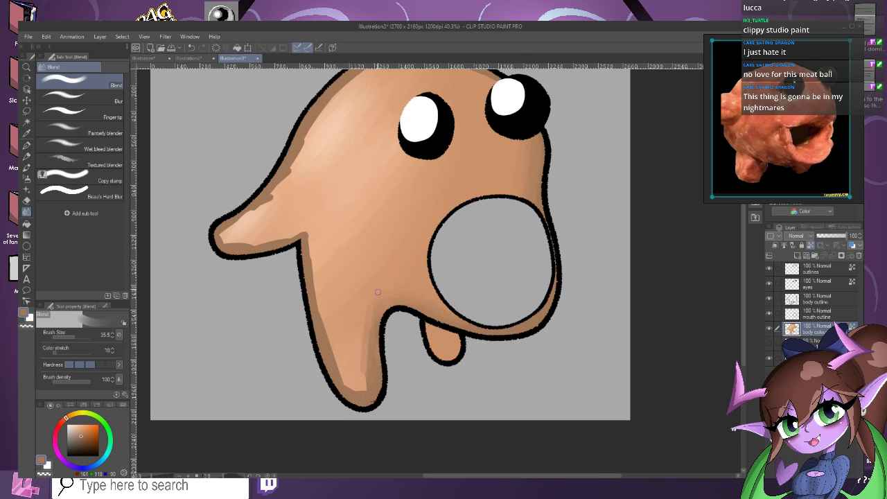
mouse_move(368, 334)
mouse_down()
mouse_move(368, 367)
mouse_move(372, 319)
mouse_move(395, 299)
mouse_move(365, 380)
mouse_move(345, 383)
mouse_move(334, 365)
mouse_move(337, 381)
mouse_move(347, 374)
mouse_move(333, 358)
mouse_move(341, 373)
mouse_move(309, 231)
mouse_move(313, 285)
mouse_move(317, 239)
mouse_up()
drag(321, 312, 330, 301)
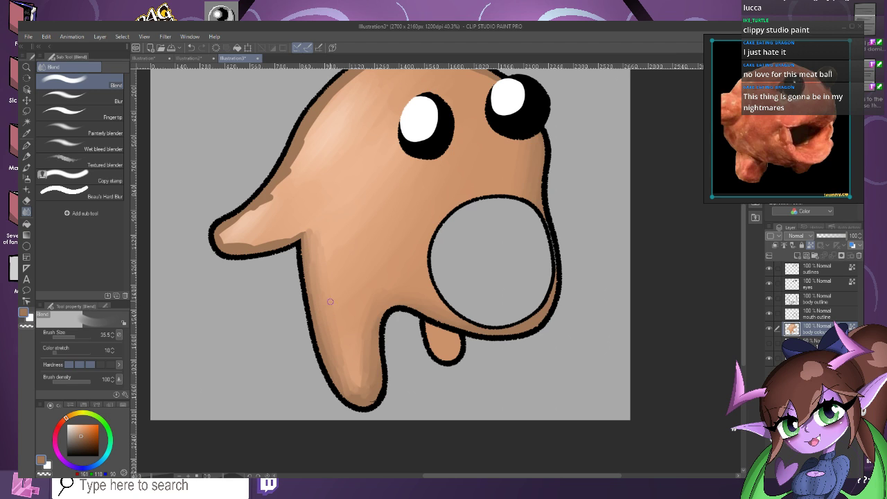
drag(339, 378, 350, 383)
Blend the arm's edge shadows and the shading along the back outline into the skin.
mouse_move(288, 182)
mouse_down()
mouse_move(218, 240)
mouse_move(228, 229)
mouse_move(250, 245)
mouse_move(303, 231)
mouse_move(251, 245)
mouse_move(264, 210)
mouse_move(271, 237)
mouse_move(263, 241)
mouse_move(300, 227)
mouse_move(242, 243)
mouse_move(245, 224)
mouse_move(229, 236)
mouse_move(231, 227)
mouse_move(230, 249)
mouse_move(256, 240)
mouse_up()
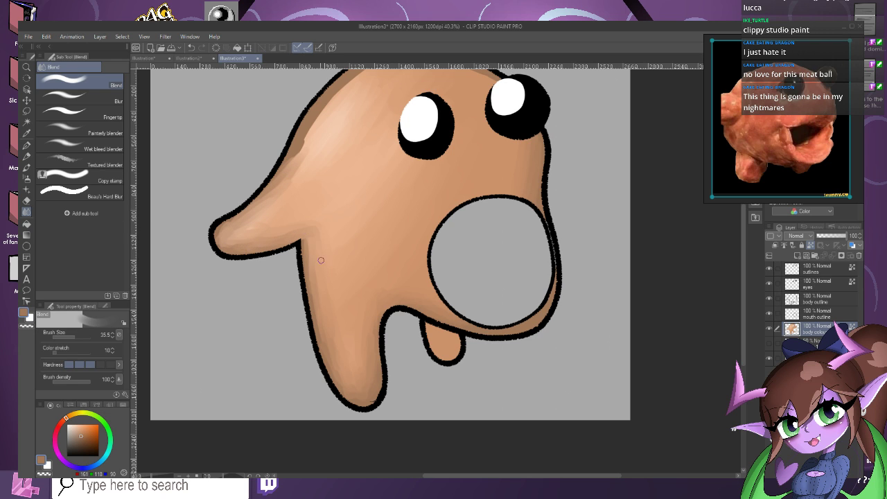
scroll(308, 241, down, 3)
scroll(280, 197, up, 2)
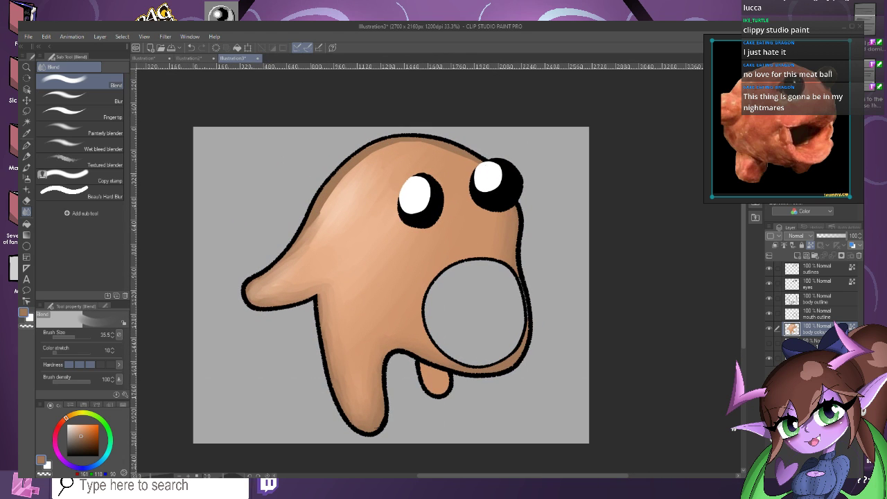
mouse_move(332, 194)
mouse_down()
mouse_move(311, 228)
mouse_move(319, 215)
mouse_up()
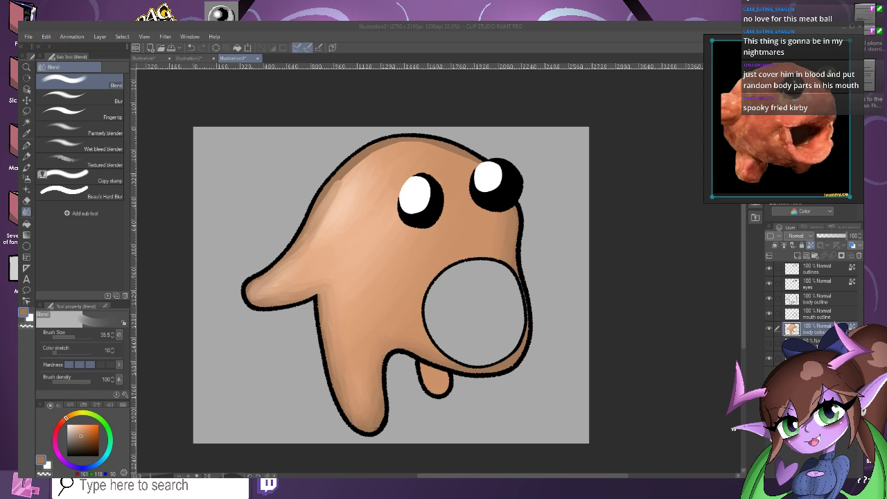
Blend the edge shadow over the top of the head and down the upper back beside the pale highlight.
scroll(296, 158, down, 2)
scroll(322, 137, up, 3)
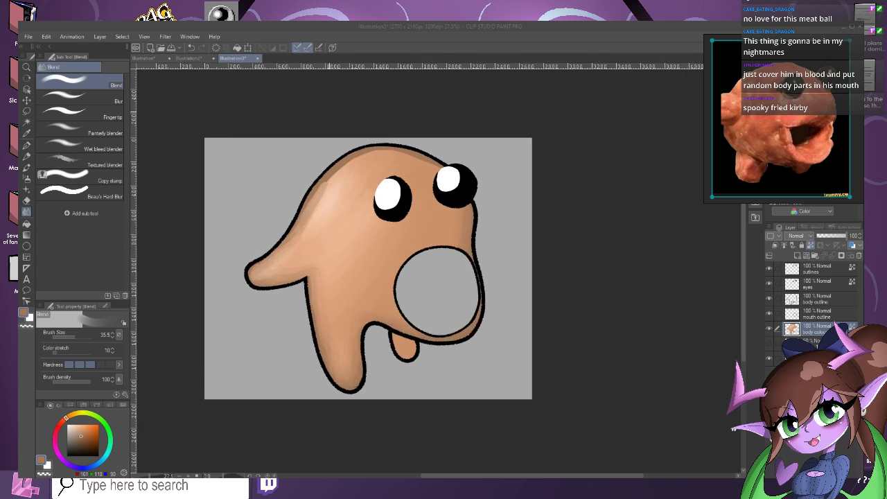
mouse_move(519, 189)
mouse_down()
mouse_move(416, 144)
mouse_move(452, 149)
mouse_move(470, 168)
mouse_move(413, 158)
mouse_move(440, 164)
mouse_move(365, 185)
mouse_up()
mouse_move(360, 179)
mouse_down()
mouse_move(305, 241)
mouse_move(328, 218)
mouse_up()
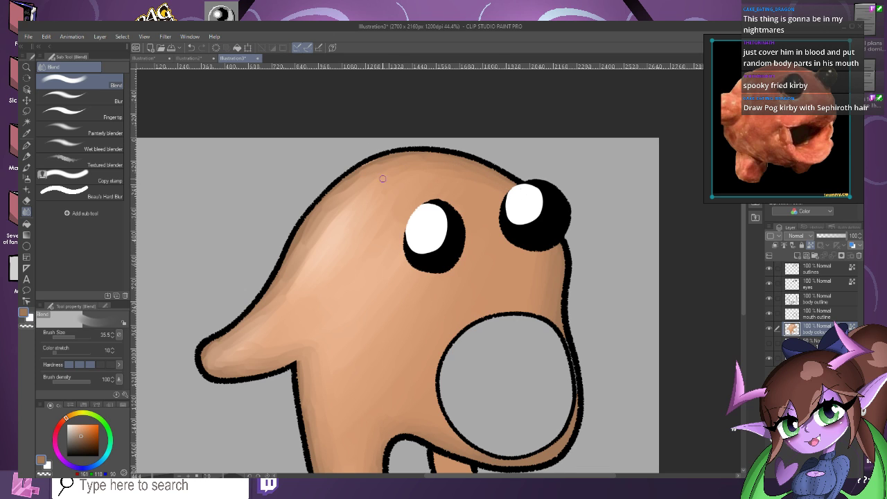
mouse_move(365, 194)
mouse_down()
mouse_move(301, 252)
mouse_move(299, 287)
mouse_up()
scroll(391, 138, down, 4)
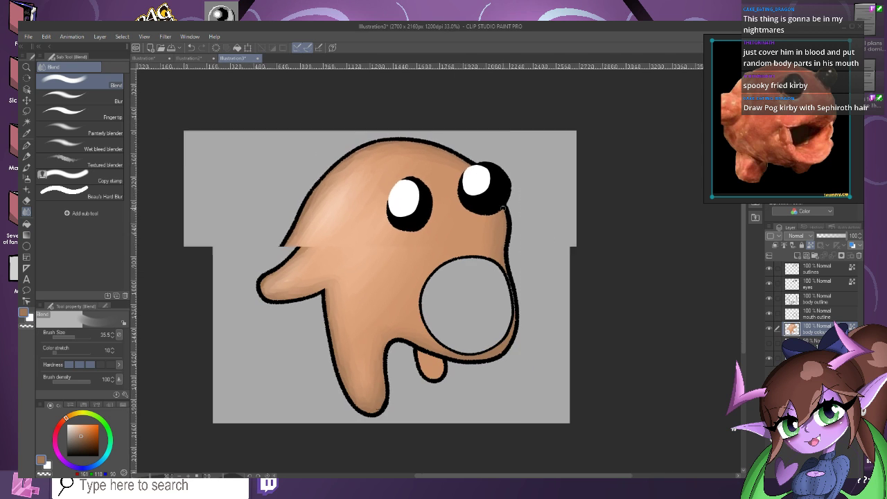
scroll(513, 214, up, 1)
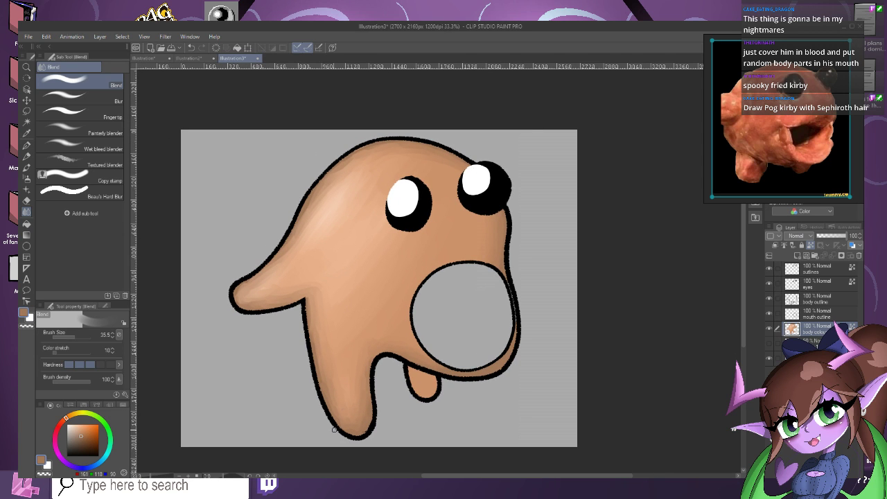
scroll(439, 399, up, 2)
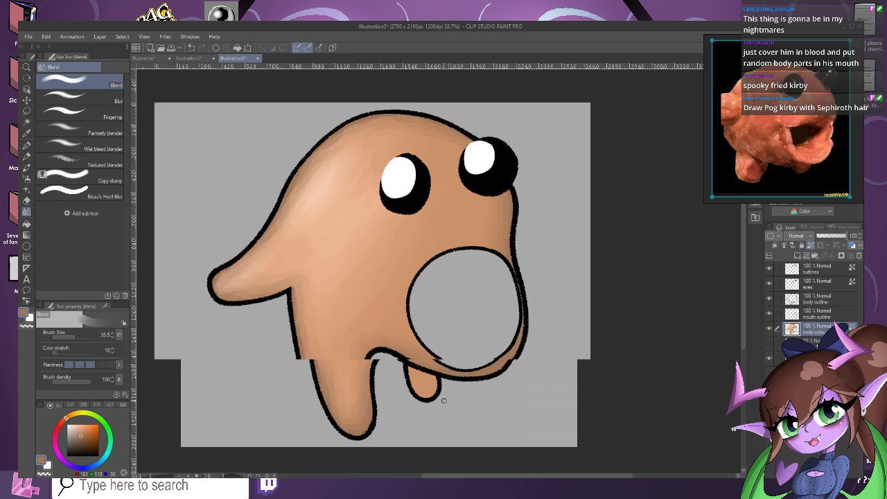
Paint a brown edge shadow along the inside outline of the small back leg with the Beau's Ink pen at size 20.
key(p)
scroll(433, 408, up, 1)
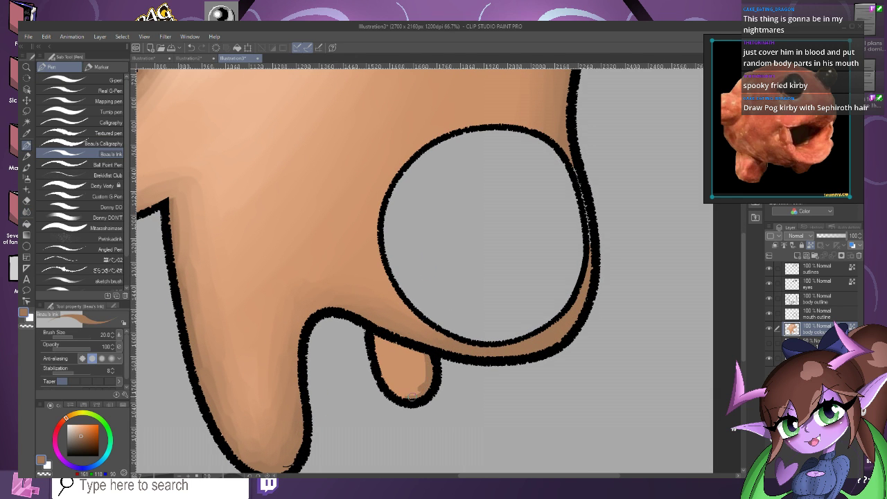
mouse_move(379, 331)
mouse_down()
mouse_move(405, 386)
mouse_move(399, 406)
mouse_move(368, 366)
mouse_move(384, 386)
mouse_move(425, 397)
mouse_move(438, 377)
mouse_move(401, 395)
mouse_move(433, 384)
mouse_up()
Soften the back leg's edge shadow into the skin with the Blend tool at brush size 20.
click(27, 212)
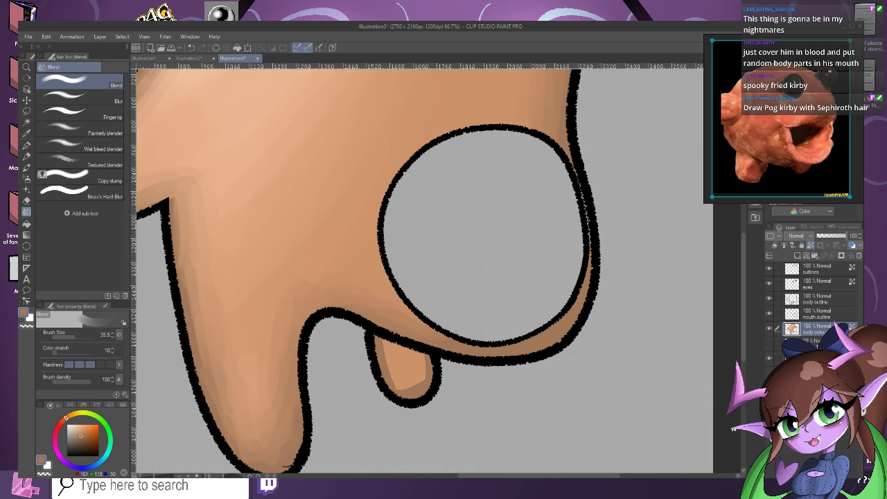
scroll(409, 364, up, 1)
mouse_move(416, 391)
mouse_down()
mouse_move(390, 390)
mouse_move(383, 347)
mouse_up()
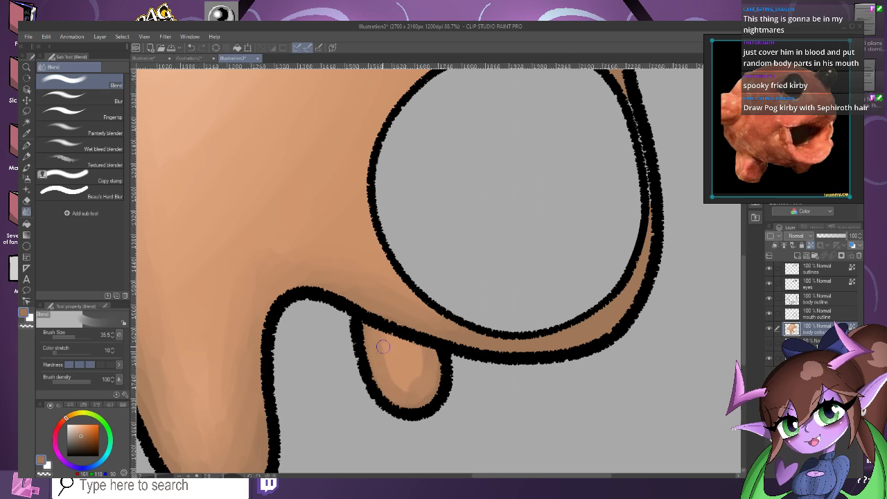
click(192, 47)
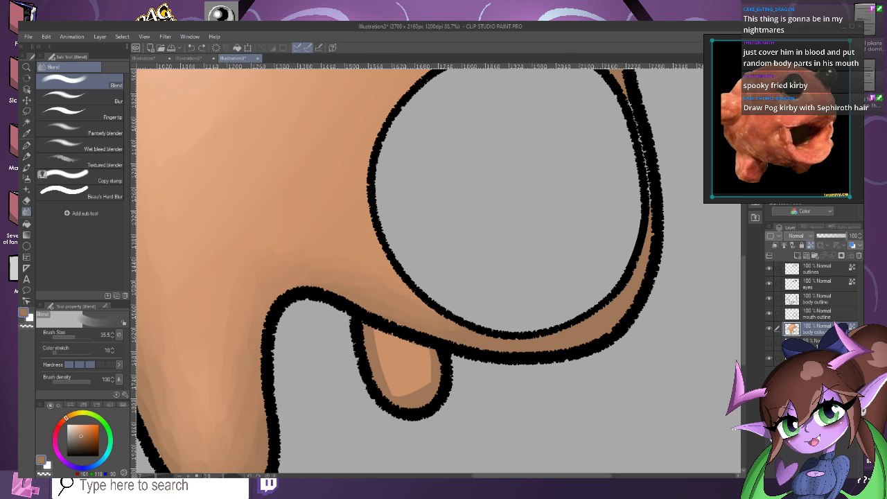
drag(424, 338, 409, 396)
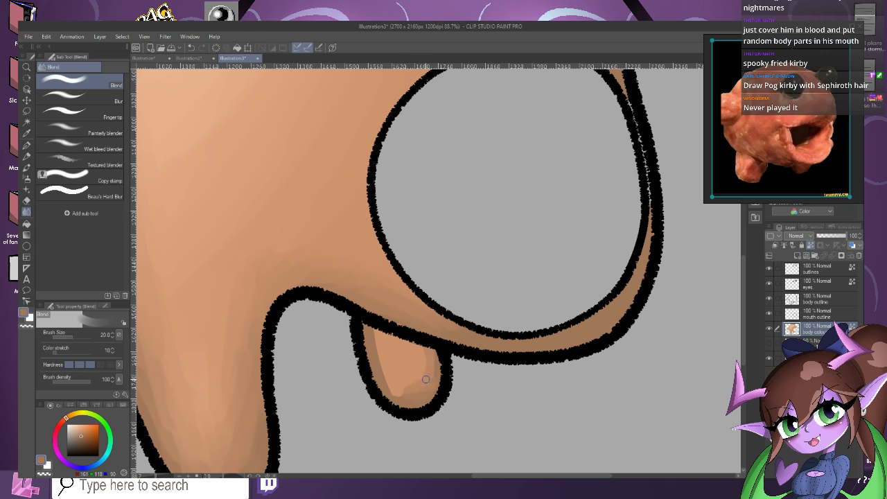
drag(394, 390, 375, 326)
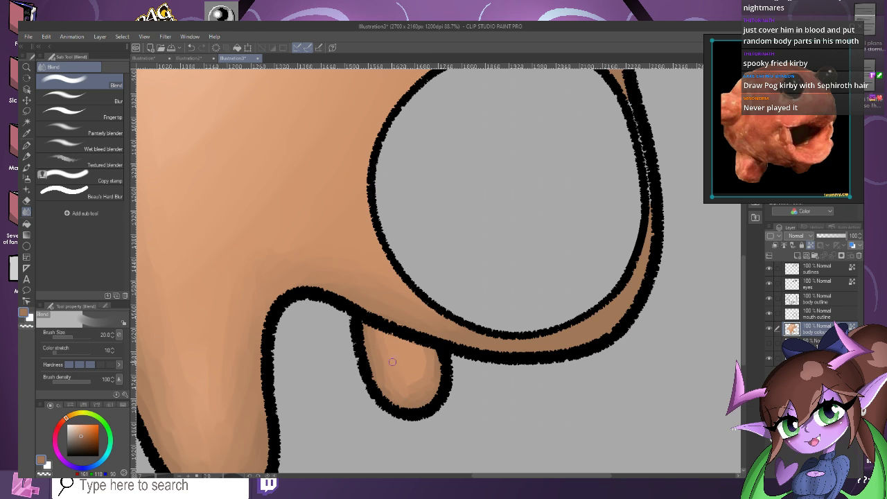
drag(440, 359, 414, 390)
scroll(449, 316, up, 1)
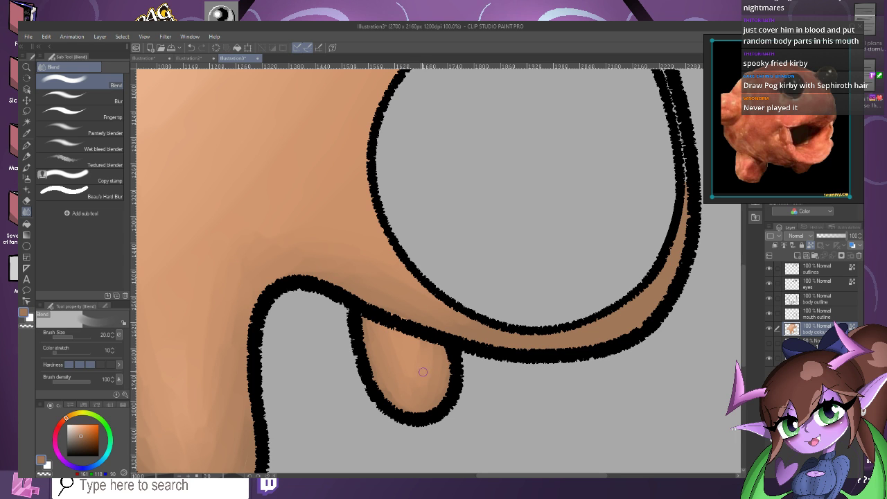
scroll(406, 394, down, 4)
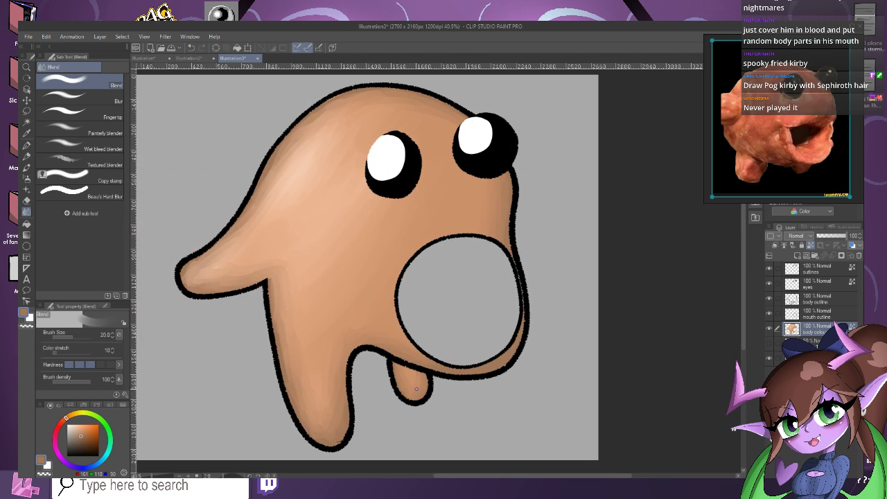
Add a new raster layer named "shadows" directly above the body color layer.
scroll(416, 389, down, 2)
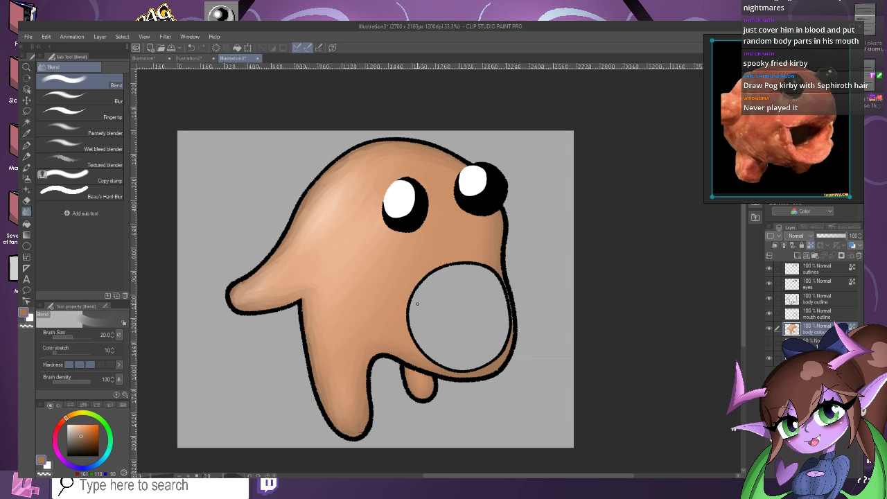
scroll(357, 254, up, 3)
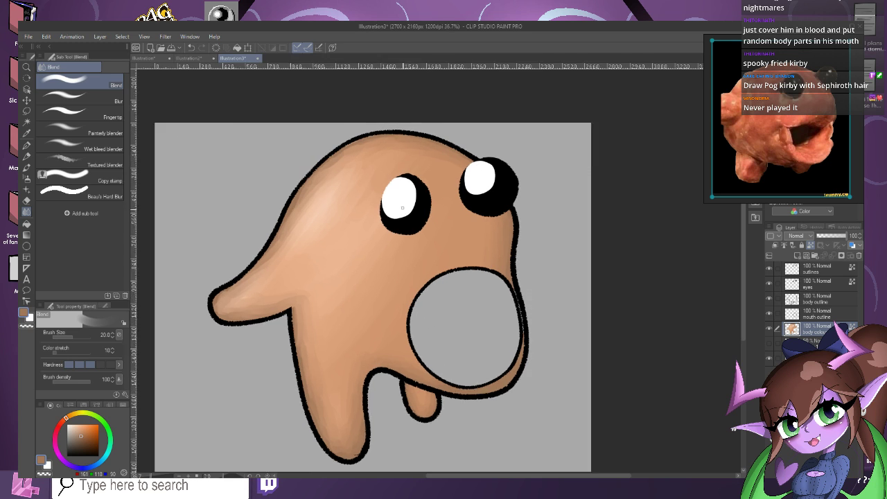
scroll(398, 254, down, 2)
click(99, 36)
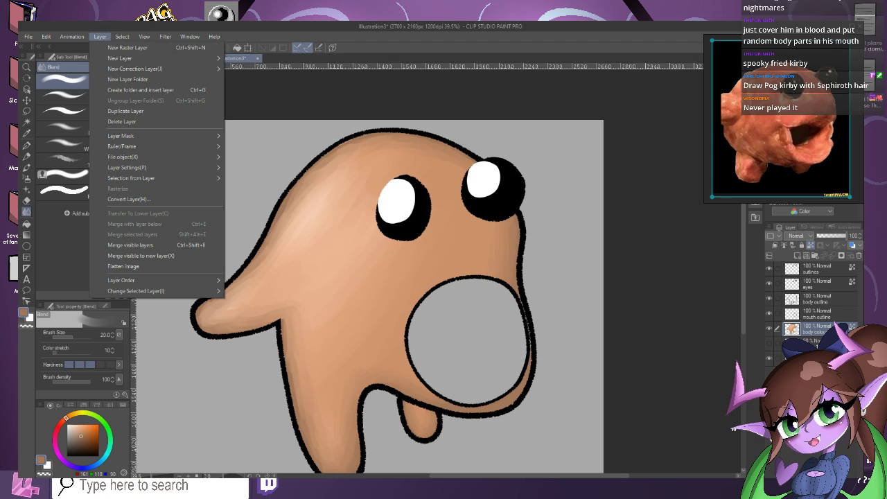
mouse_move(139, 59)
click(257, 60)
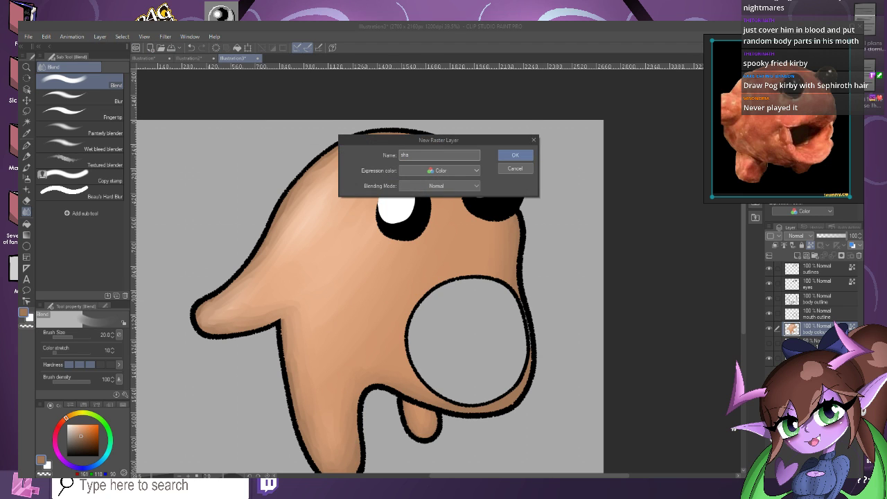
key(Return)
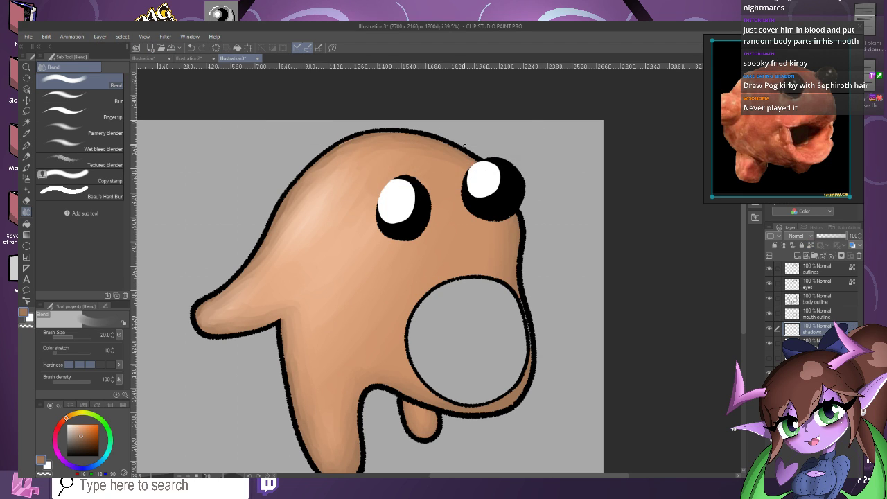
Paint a solid black shadow strip with Beau's Ink down the front of the face, from below the far eye to the mouth.
scroll(211, 426, down, 3)
scroll(211, 426, up, 4)
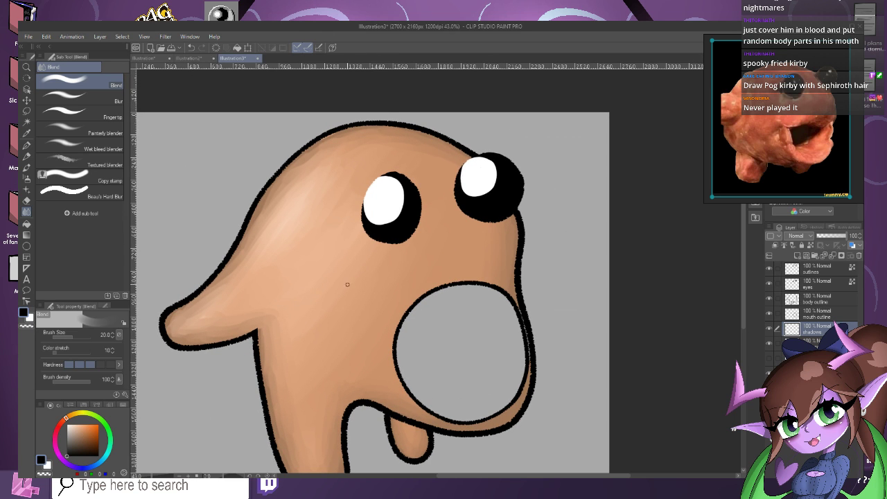
click(26, 144)
scroll(545, 198, up, 1)
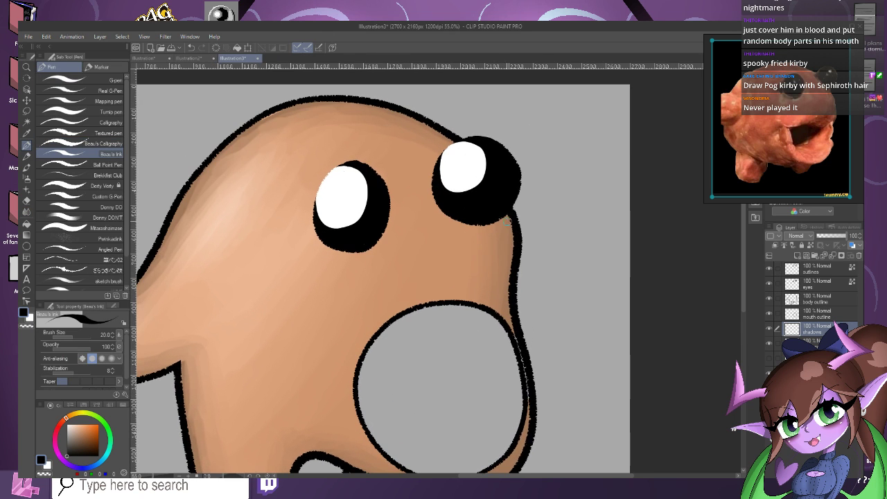
mouse_move(495, 220)
mouse_down()
mouse_move(497, 349)
mouse_move(505, 300)
mouse_move(503, 322)
mouse_up()
drag(505, 218, 502, 326)
drag(496, 236, 505, 366)
drag(501, 298, 513, 361)
drag(511, 311, 519, 362)
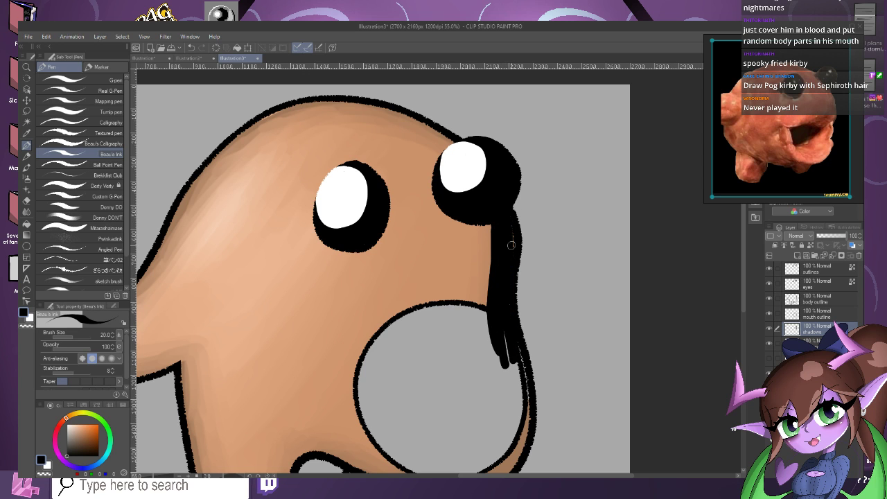
mouse_move(494, 208)
mouse_down()
mouse_move(481, 327)
mouse_move(506, 420)
mouse_up()
Continue the black shadow around the outer edge of the mouth and along the underside of the chin.
scroll(486, 236, down, 2)
scroll(497, 370, up, 1)
drag(516, 344, 490, 431)
scroll(490, 430, down, 2)
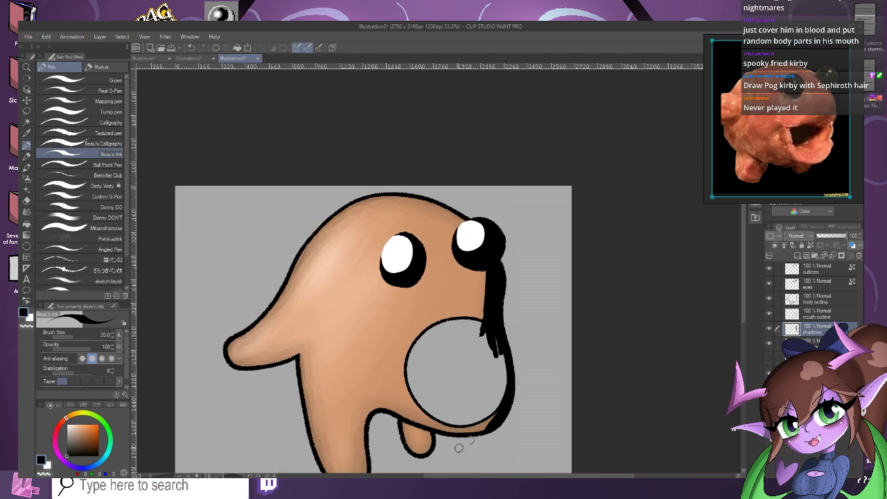
scroll(459, 448, up, 1)
mouse_move(508, 389)
mouse_down()
mouse_move(496, 410)
mouse_move(438, 445)
mouse_up()
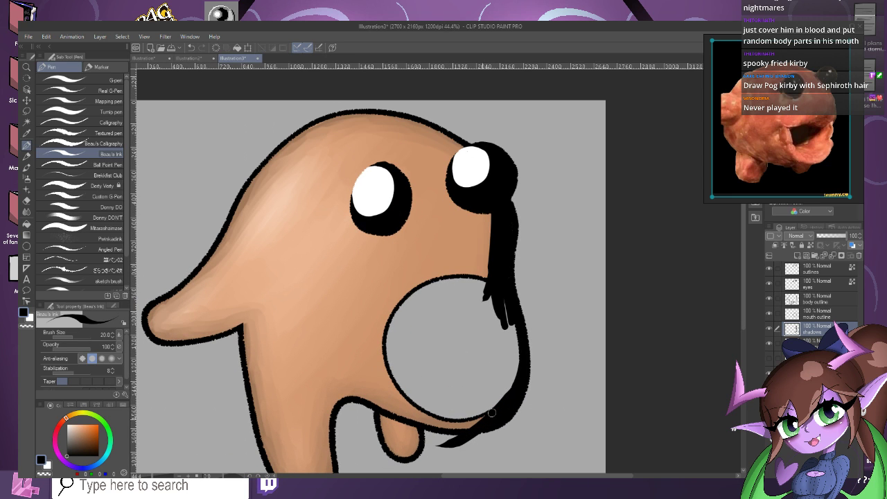
drag(491, 413, 443, 441)
Erase the black shadow overspill below the chin outline and inside the mouth opening with the Hard eraser.
scroll(485, 423, up, 2)
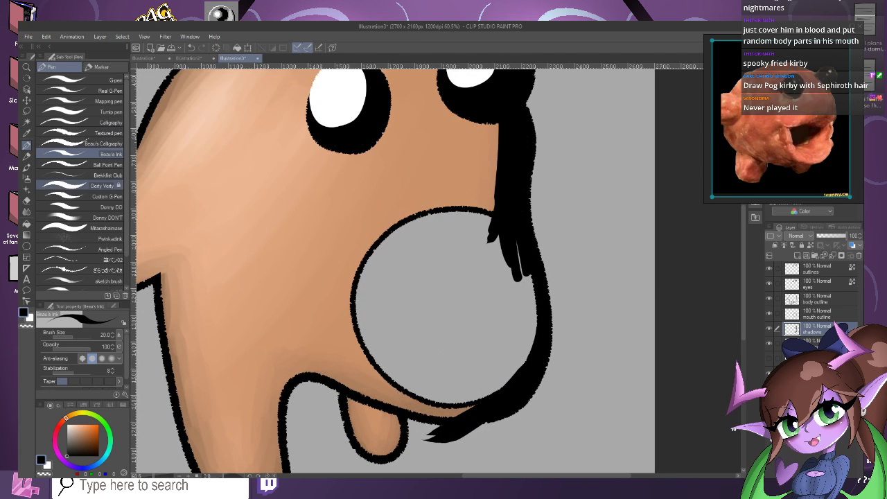
key(e)
mouse_move(469, 426)
mouse_down()
mouse_move(421, 438)
mouse_move(448, 437)
mouse_up()
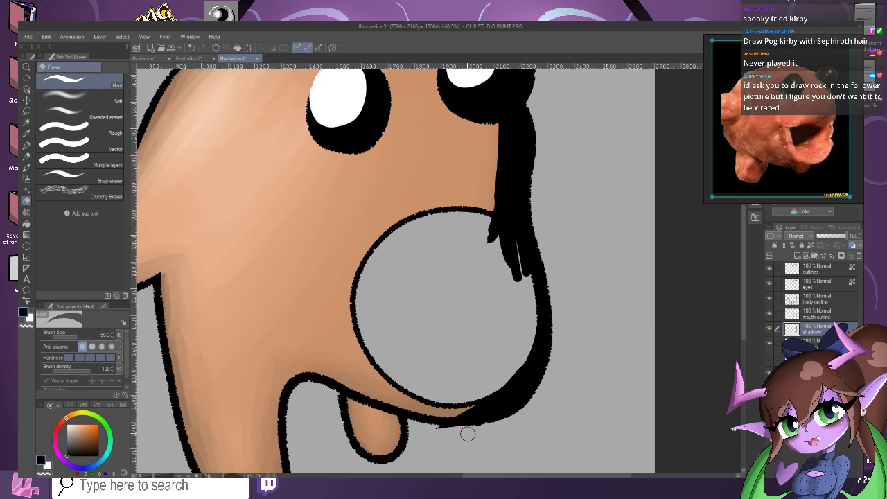
scroll(466, 431, up, 1)
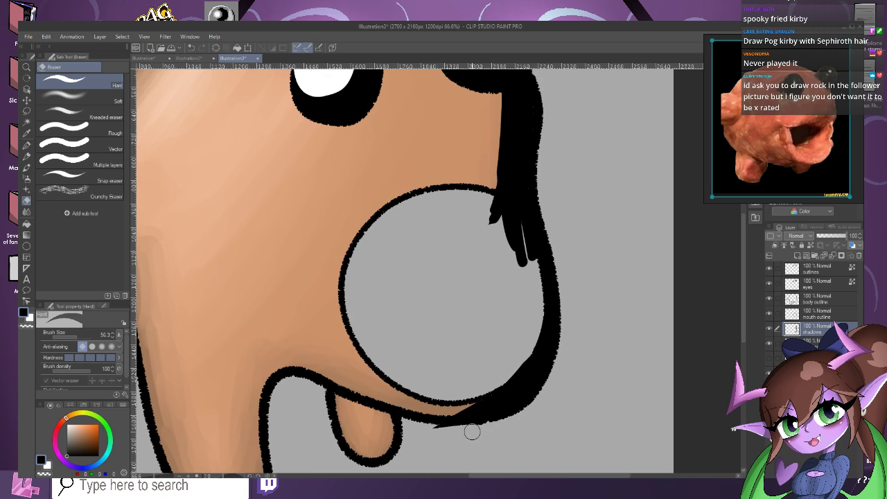
scroll(455, 430, down, 1)
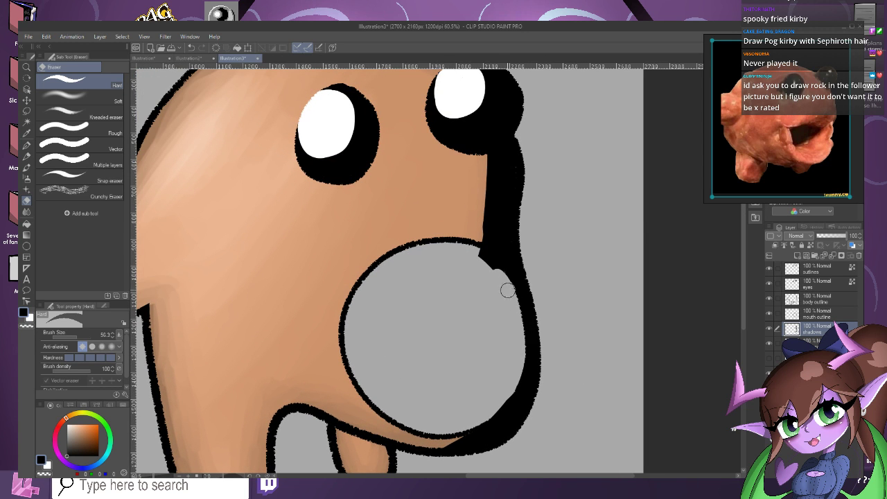
Trim the inner edge of the black shadow between the far eye and the mouth into a narrower curve.
scroll(459, 317, down, 1)
scroll(459, 317, down, 1)
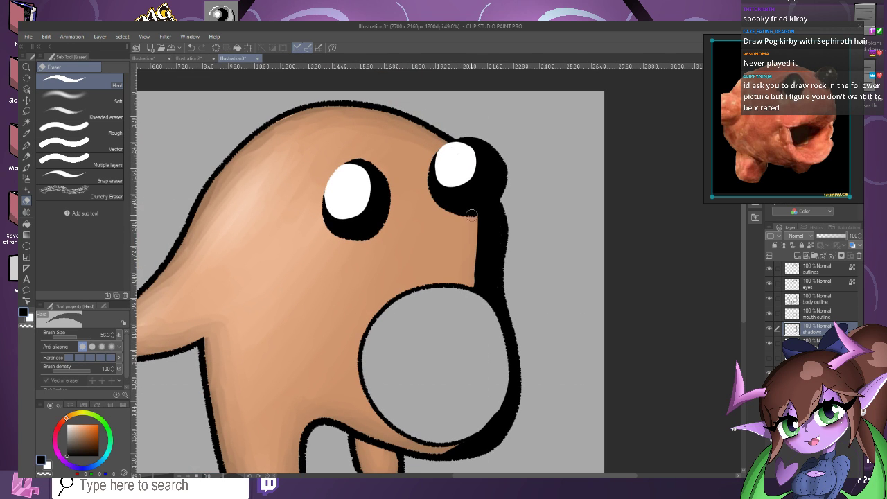
drag(474, 201, 471, 311)
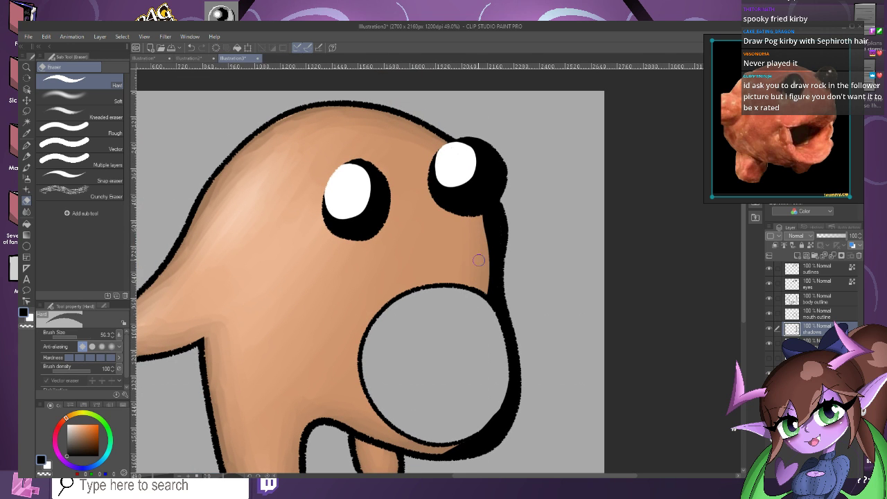
Lower the opacity of the shadows layer to 41%.
scroll(483, 288, down, 1)
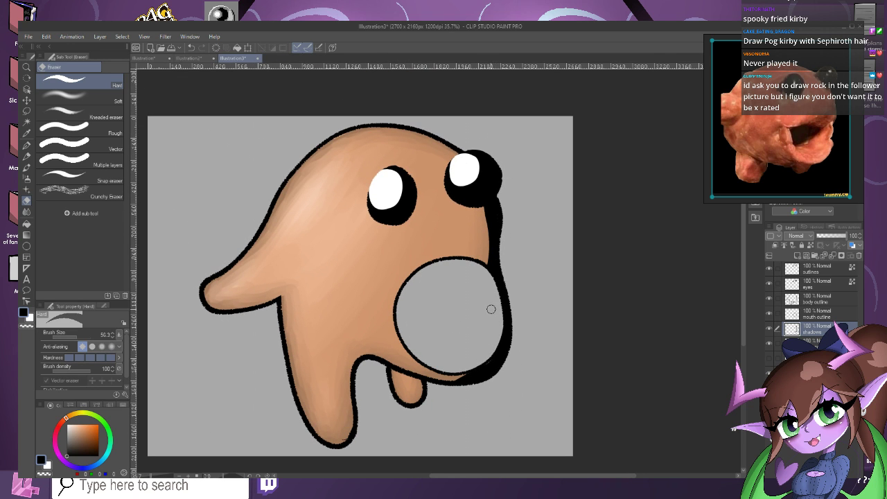
scroll(481, 342, up, 1)
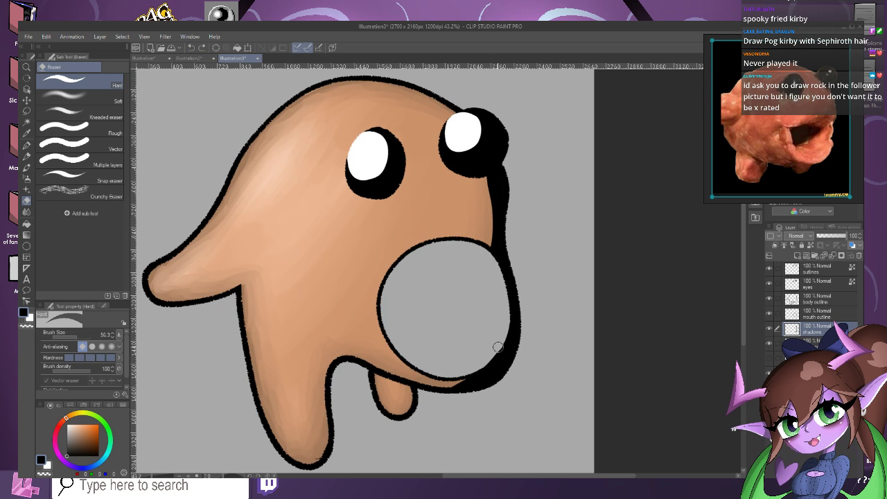
scroll(472, 283, down, 1)
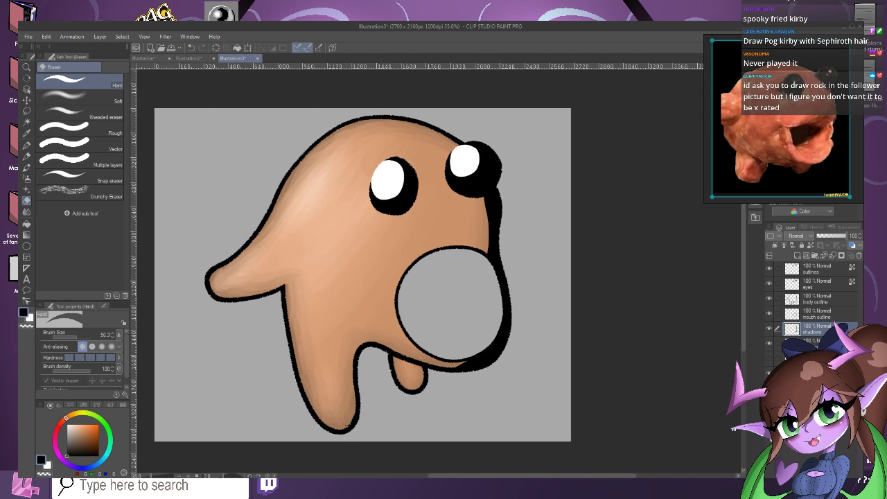
click(828, 235)
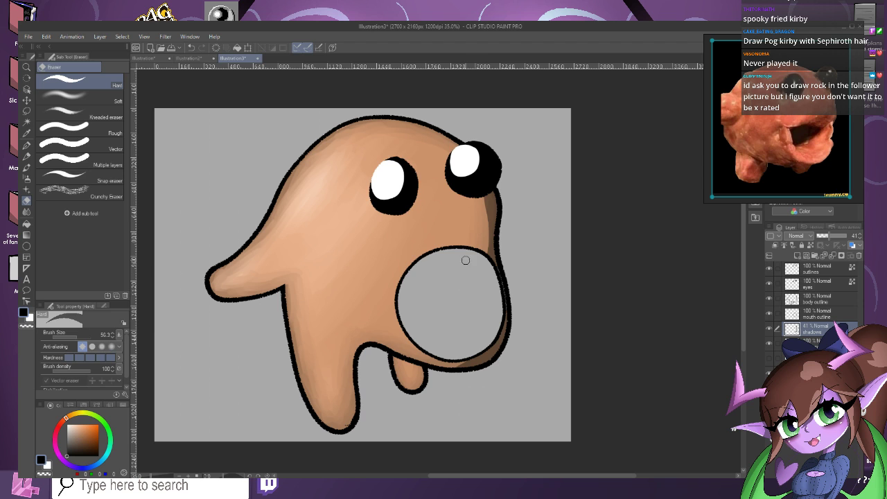
Paint a translucent shadow on the small back leg, under the belly line and down the side nearest the mouth.
click(26, 145)
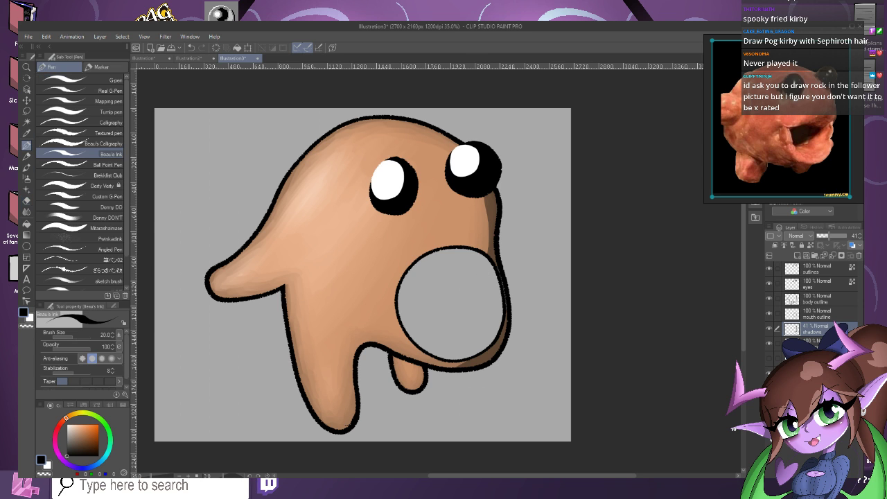
scroll(437, 349, up, 1)
scroll(436, 333, down, 1)
scroll(382, 372, up, 2)
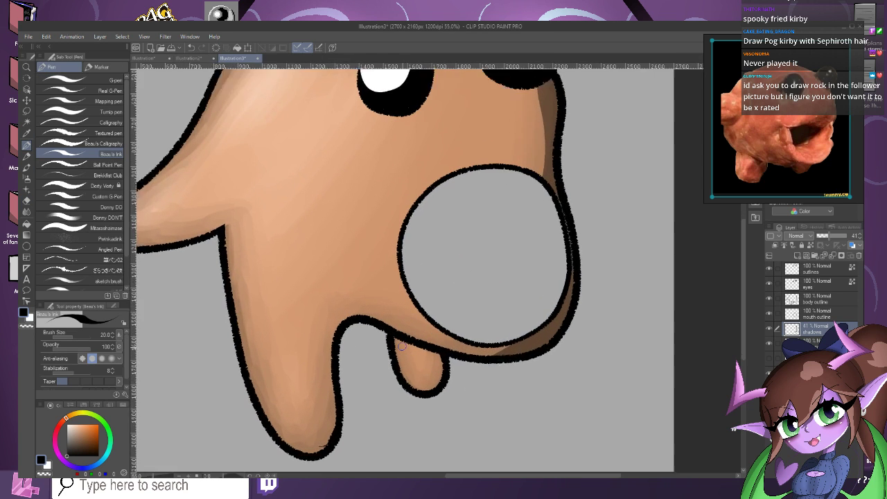
drag(388, 333, 460, 365)
mouse_move(407, 345)
mouse_down()
mouse_move(437, 357)
mouse_move(416, 400)
mouse_up()
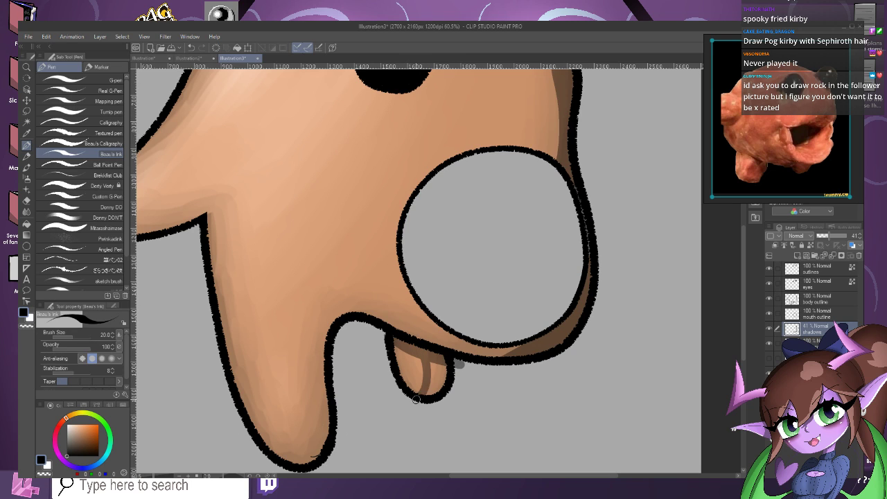
mouse_move(433, 359)
mouse_down()
mouse_move(424, 400)
mouse_move(440, 388)
mouse_up()
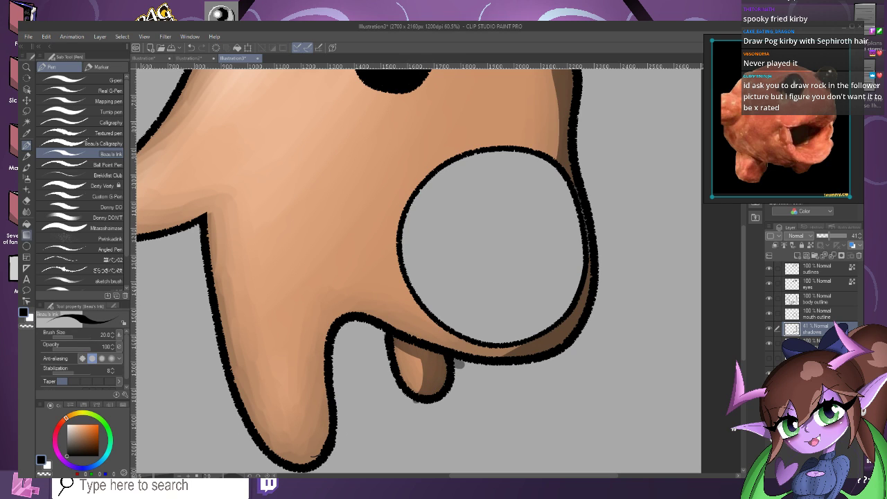
Erase the shadow overspill outside the back leg's outline with the Hard eraser.
click(26, 200)
scroll(447, 398, up, 1)
drag(459, 374, 461, 352)
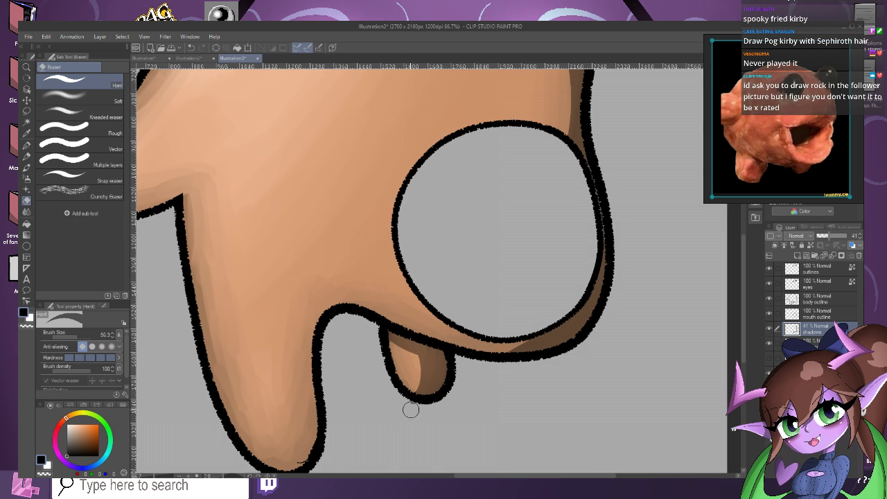
scroll(409, 409, down, 2)
scroll(409, 284, down, 1)
scroll(396, 264, down, 1)
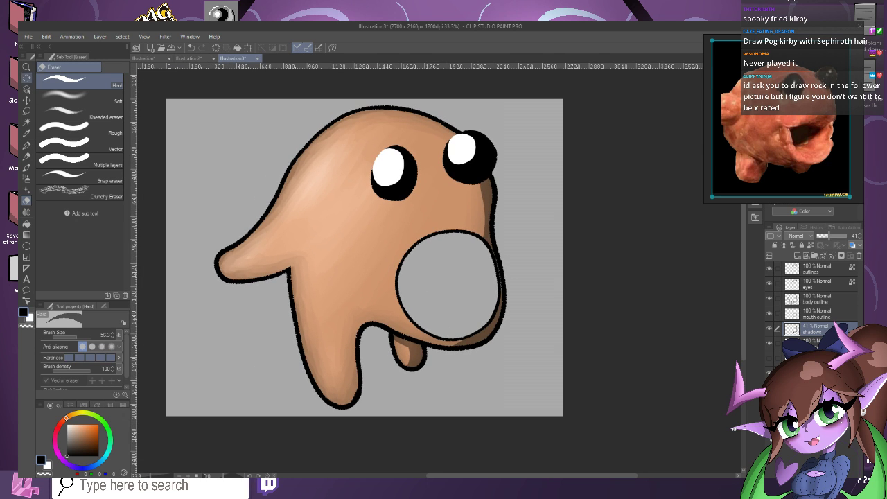
Paint a translucent black shadow along the top edge of the head behind the far eye with the Beau's Ink pen.
click(26, 145)
scroll(444, 137, down, 1)
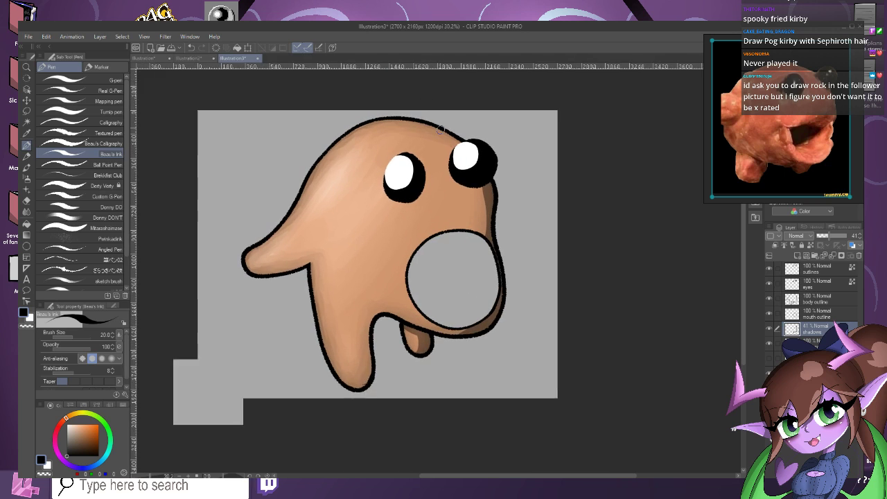
scroll(456, 154, up, 2)
mouse_move(463, 147)
mouse_down()
mouse_move(383, 110)
mouse_move(384, 124)
mouse_move(414, 115)
mouse_move(460, 139)
mouse_up()
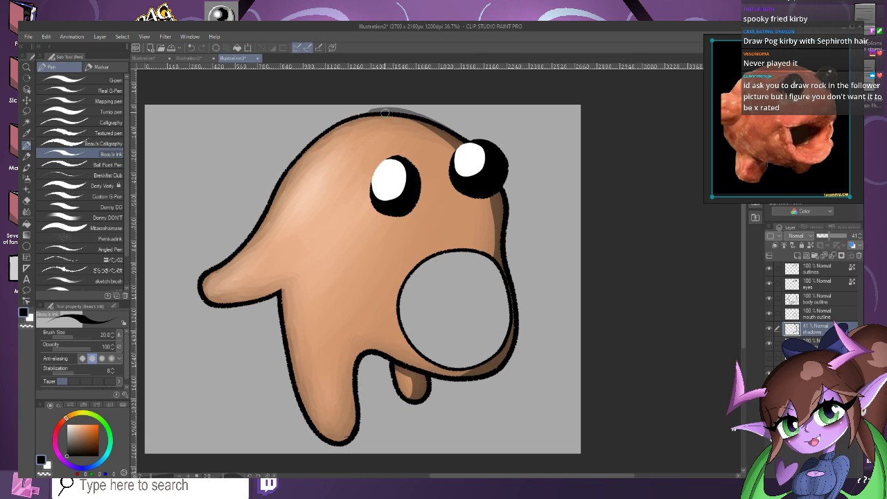
drag(366, 107, 414, 123)
drag(363, 110, 468, 171)
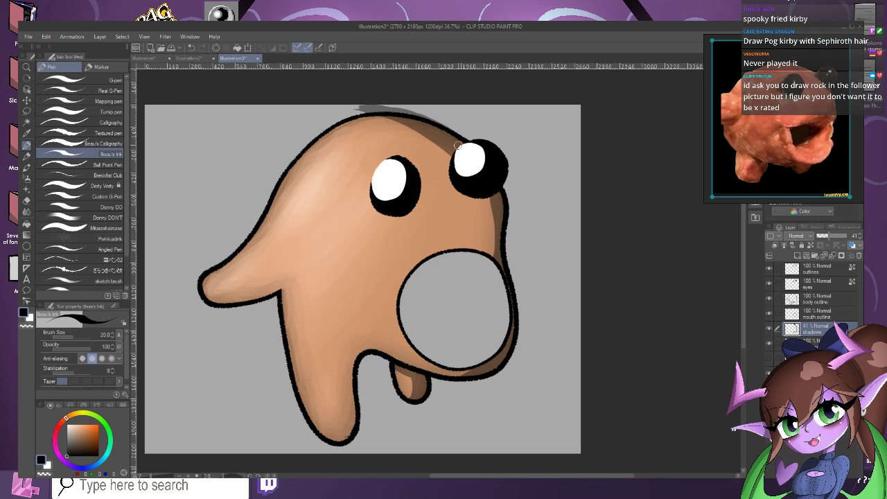
Erase the shadow overspill outside the outline at the top of the head with the Hard eraser.
scroll(444, 145, down, 2)
scroll(452, 106, up, 3)
key(e)
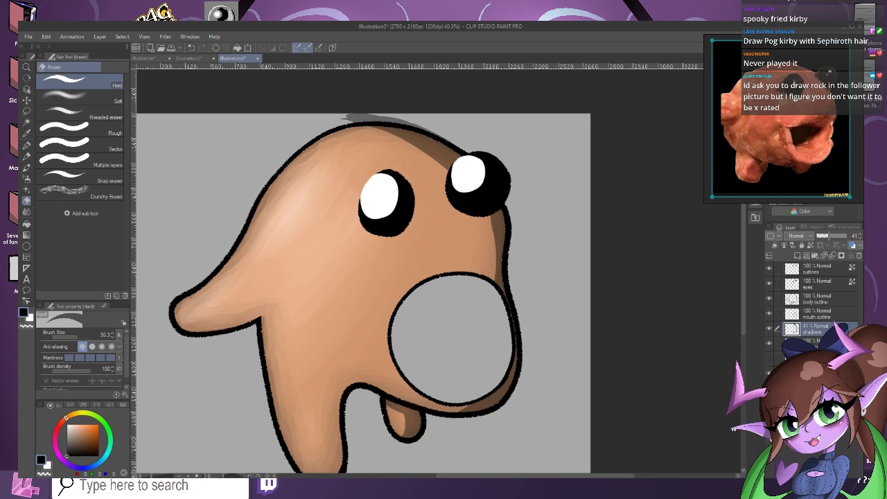
mouse_move(433, 130)
mouse_down()
mouse_move(367, 112)
mouse_move(329, 116)
mouse_move(395, 119)
mouse_move(326, 119)
mouse_up()
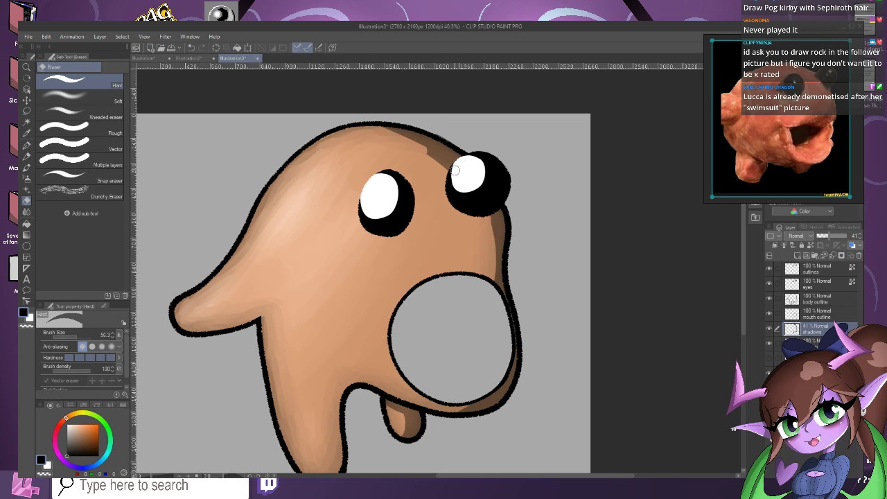
scroll(419, 132, down, 4)
scroll(421, 125, up, 2)
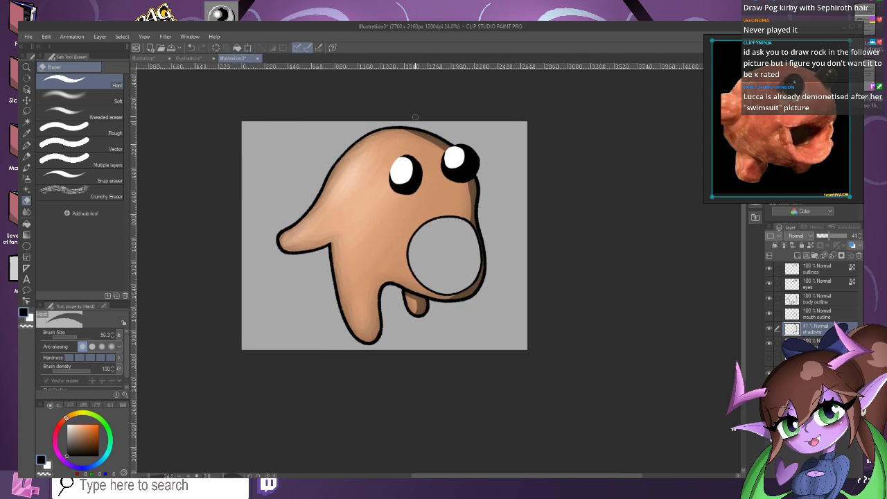
scroll(417, 130, up, 1)
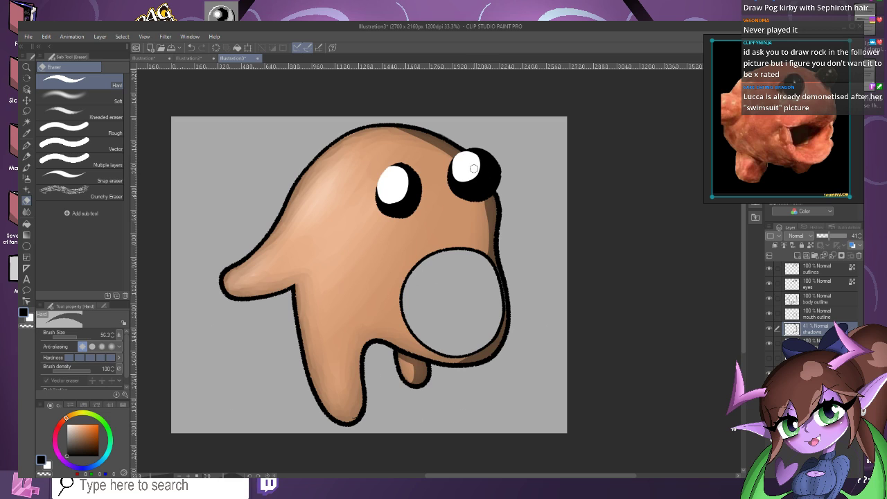
Add a new raster layer named "mouth" below the shadows layer, in Color expression and Normal blending mode.
click(814, 358)
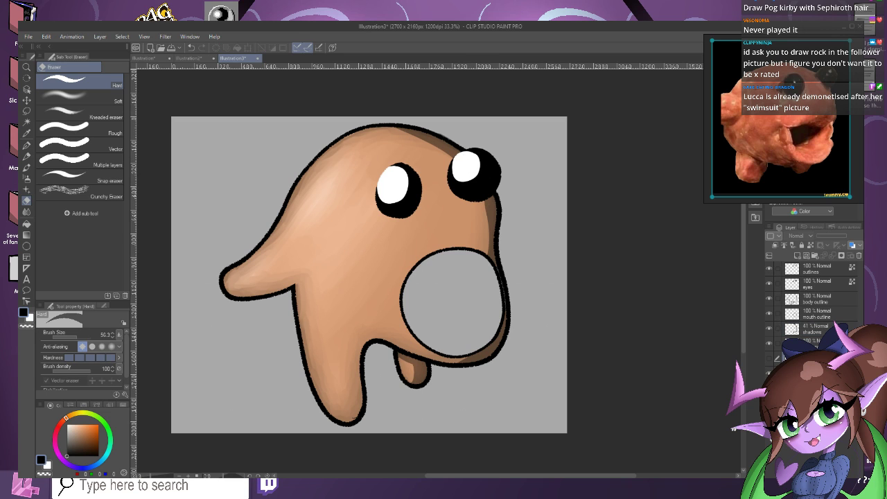
click(100, 36)
mouse_move(139, 58)
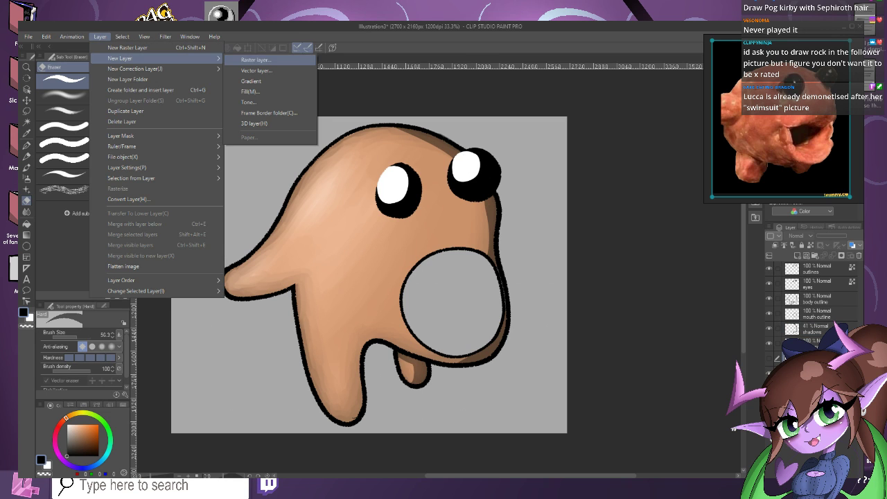
click(255, 59)
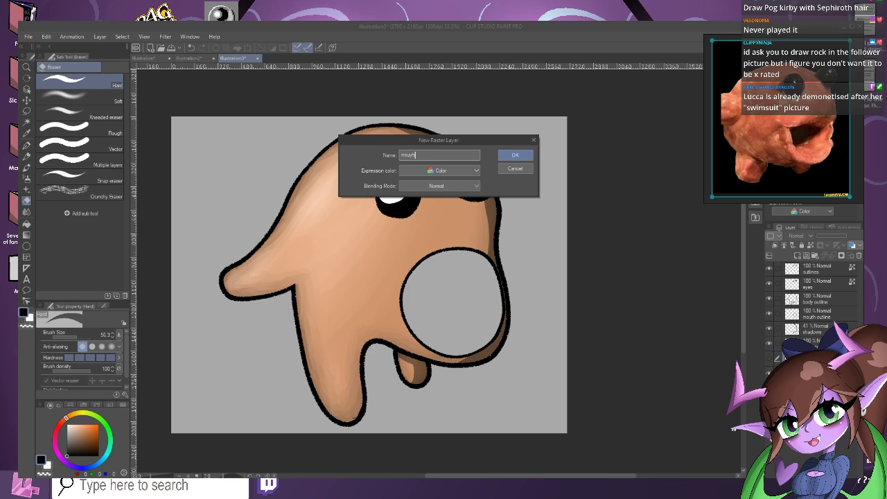
text(mouth)
key(Return)
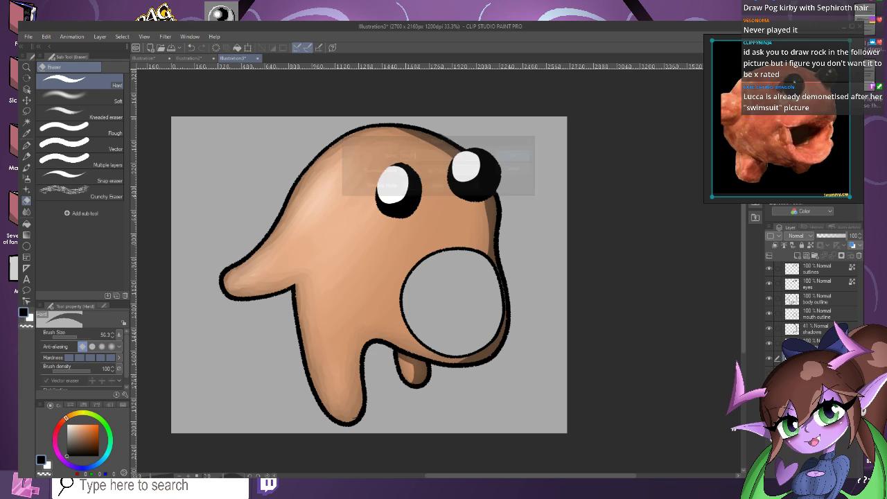
Fill the open mouth circle with black, with the fill referring to other layers.
scroll(505, 322, up, 1)
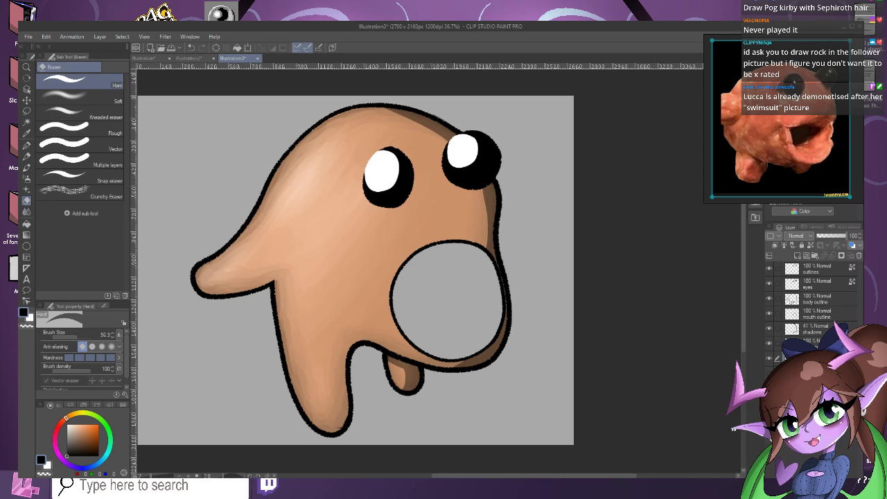
click(26, 224)
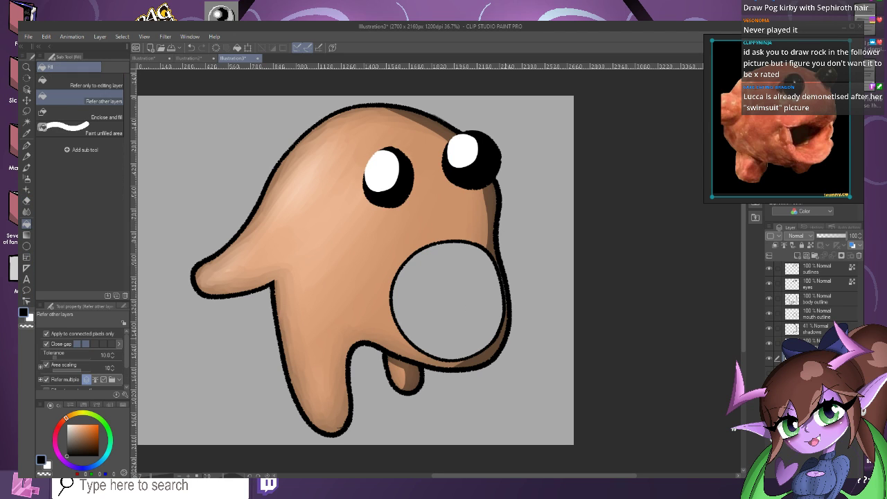
click(447, 302)
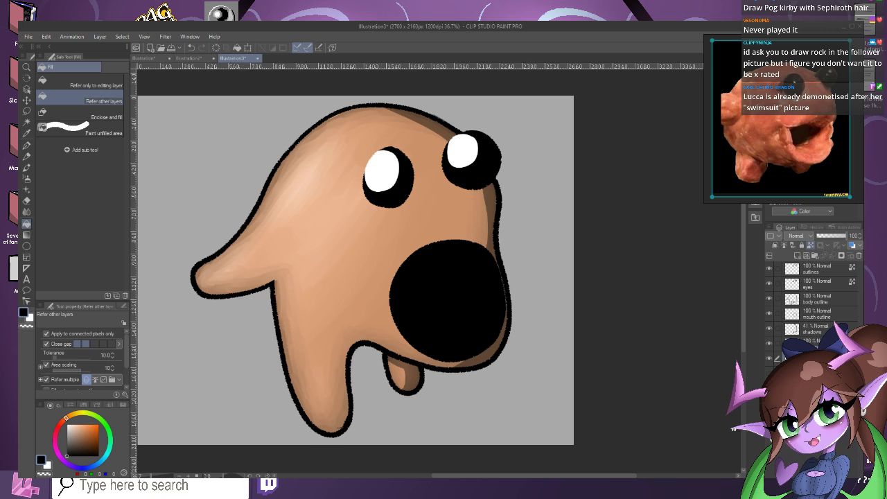
scroll(531, 291, down, 2)
scroll(531, 291, up, 2)
Sample the dark brown of the side shadow and paint the far side of the mouth interior with it, leaving a curved edge against the black.
key(p)
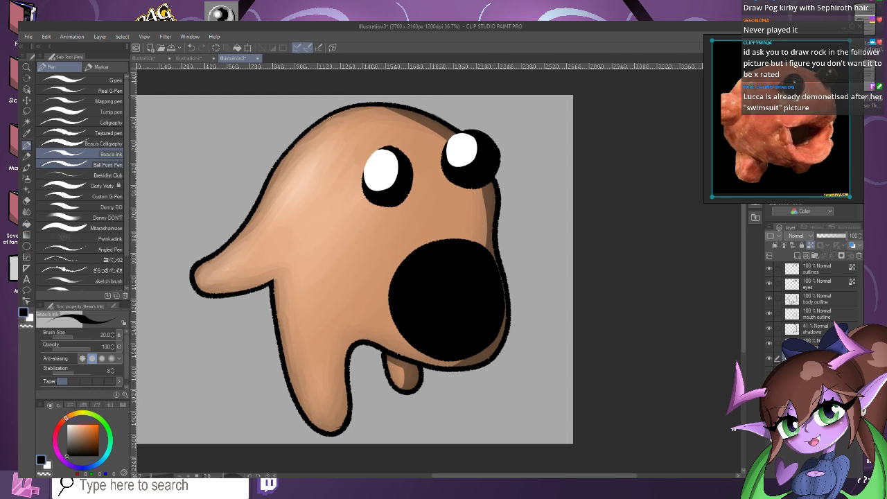
alt+click(490, 206)
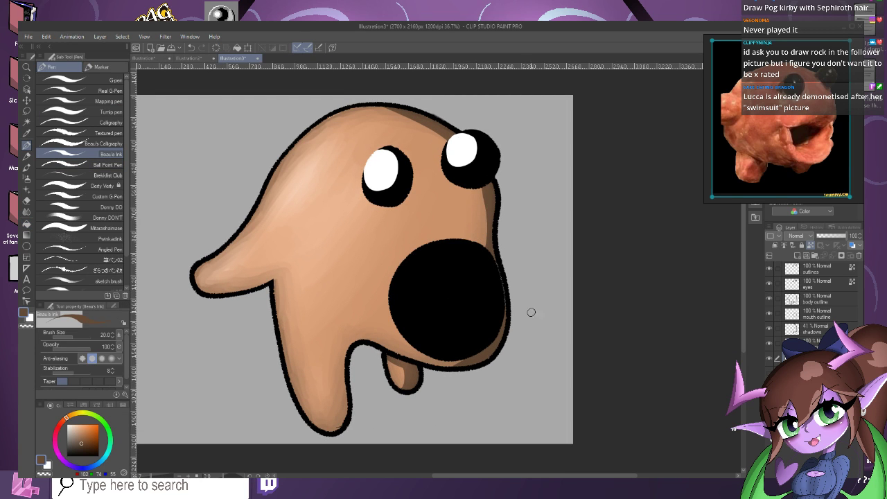
scroll(464, 246, up, 1)
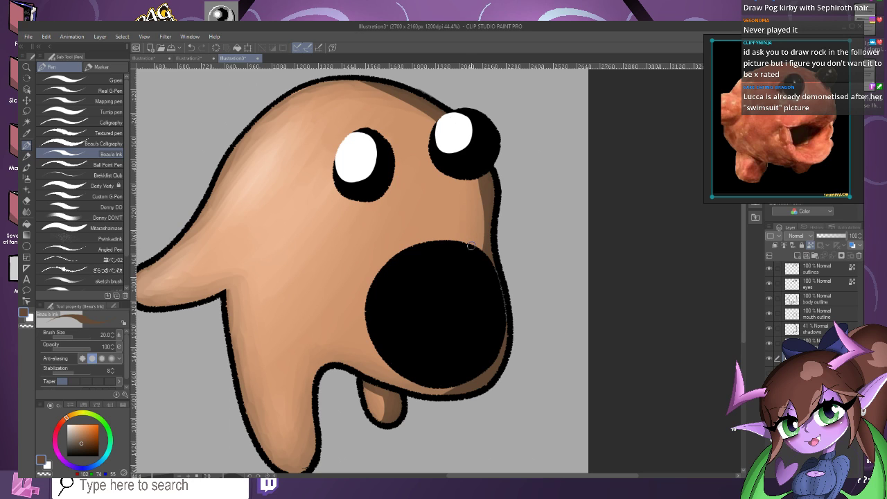
mouse_move(471, 244)
mouse_down()
mouse_move(480, 317)
mouse_move(466, 354)
mouse_move(453, 340)
mouse_move(440, 376)
mouse_move(471, 346)
mouse_move(499, 340)
mouse_move(449, 378)
mouse_move(502, 258)
mouse_move(481, 346)
mouse_move(466, 245)
mouse_move(410, 380)
mouse_up()
drag(458, 345, 475, 316)
scroll(468, 281, down, 1)
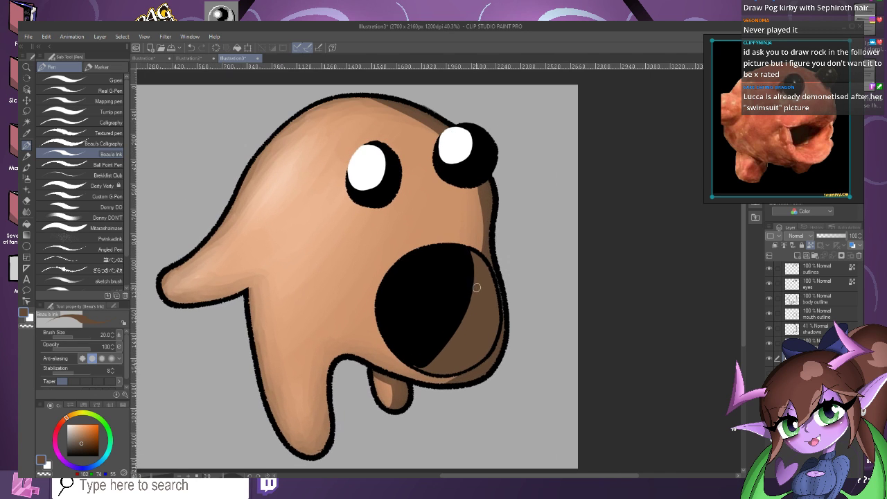
Ready the Blend tool for smoothing the mouth interior, with its brush size at 79.6.
scroll(498, 282, up, 2)
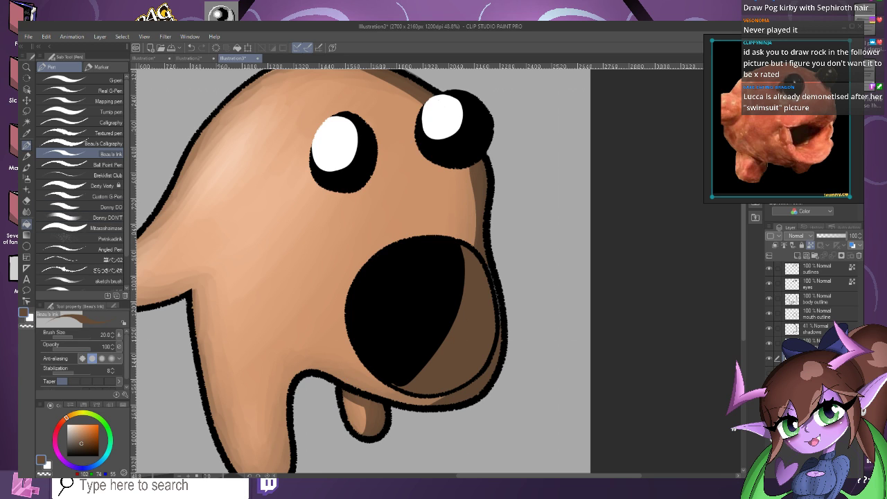
click(26, 210)
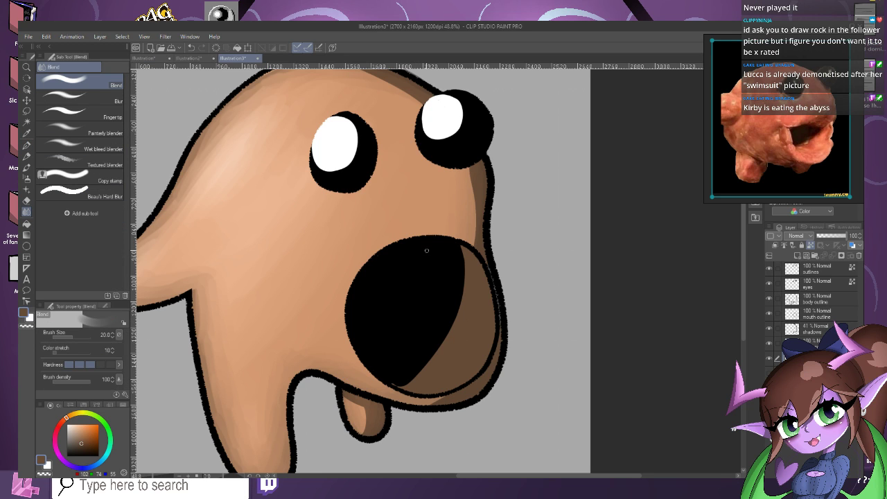
click(81, 336)
key([)
mouse_move(454, 257)
mouse_down()
mouse_move(459, 340)
mouse_move(404, 380)
mouse_up()
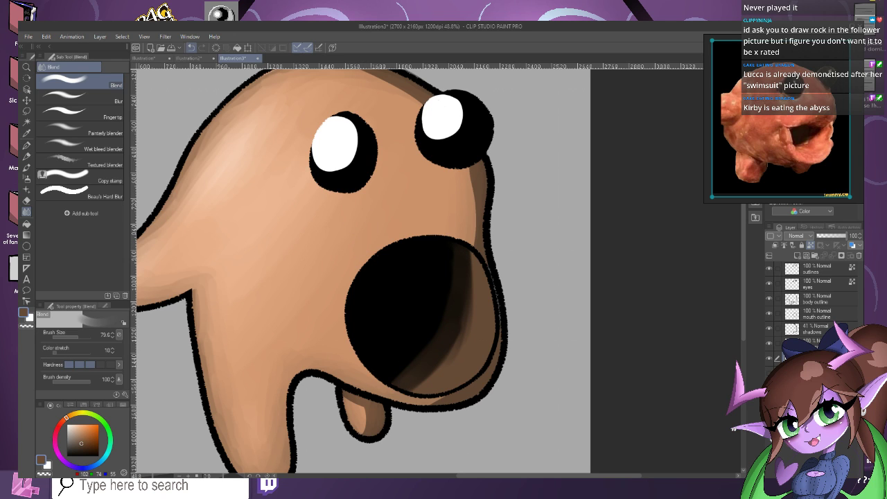
click(190, 47)
click(191, 47)
click(190, 48)
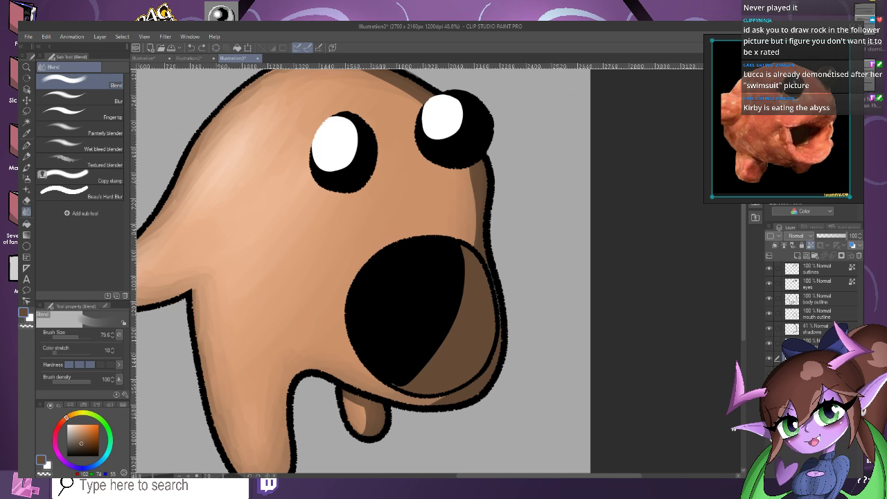
Blend the black and brown inside the mouth into a soft diagonal gradient using the lowest hardness.
mouse_move(447, 284)
mouse_down()
mouse_move(461, 310)
mouse_move(469, 246)
mouse_move(374, 405)
mouse_move(356, 394)
mouse_move(450, 345)
mouse_move(471, 258)
mouse_move(482, 261)
mouse_move(424, 401)
mouse_move(478, 297)
mouse_move(471, 242)
mouse_move(368, 393)
mouse_move(457, 232)
mouse_move(372, 370)
mouse_move(409, 349)
mouse_move(424, 372)
mouse_move(377, 394)
mouse_move(456, 225)
mouse_move(423, 310)
mouse_move(433, 321)
mouse_move(385, 394)
mouse_move(442, 354)
mouse_move(434, 244)
mouse_move(368, 365)
mouse_up()
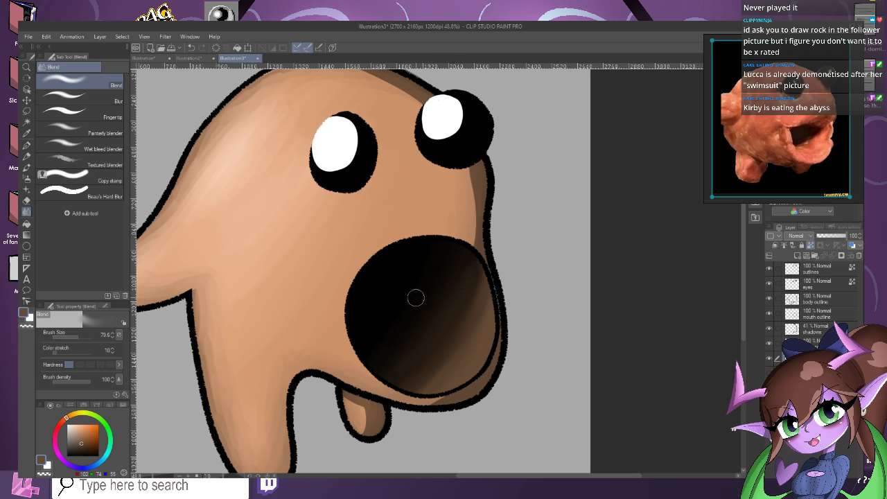
drag(476, 277, 464, 349)
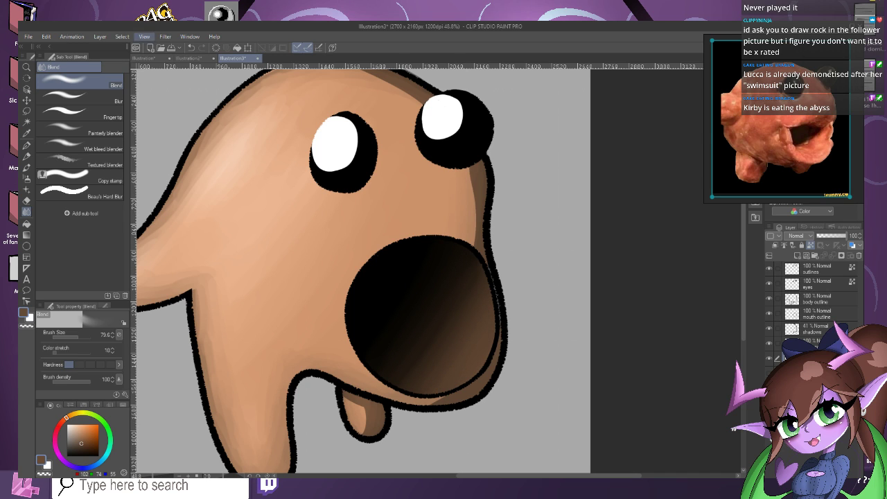
click(80, 100)
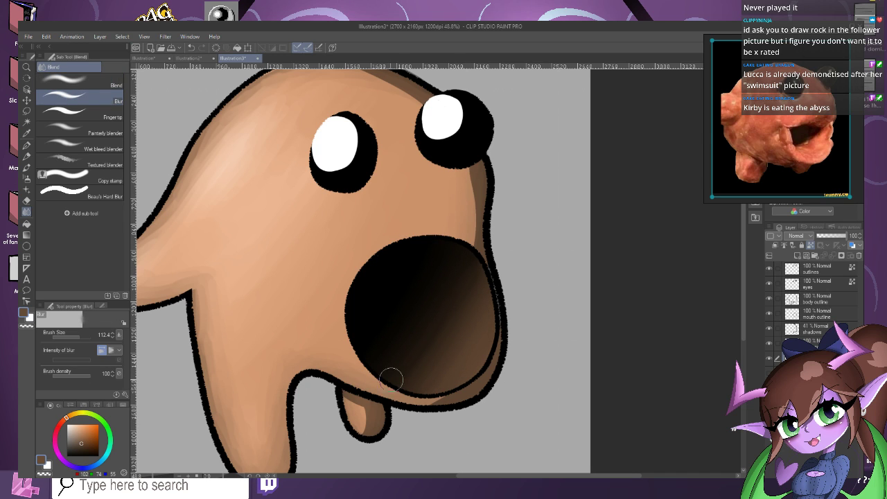
scroll(475, 368, down, 5)
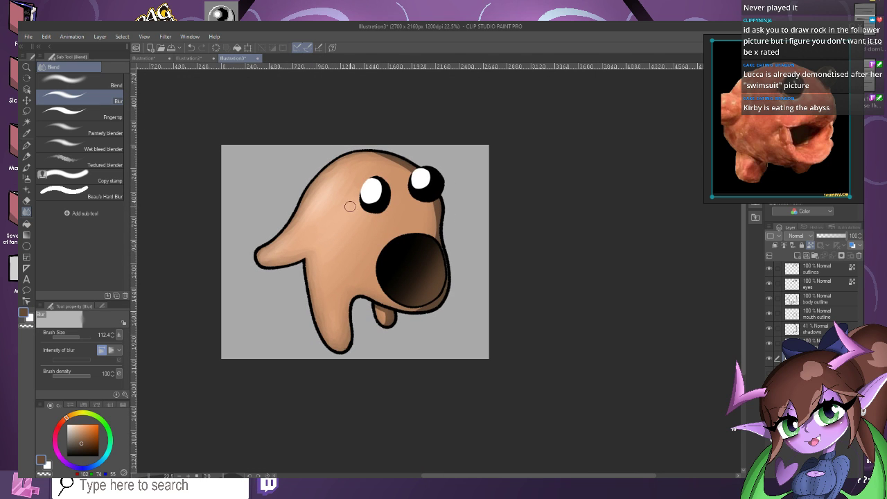
scroll(388, 297, up, 4)
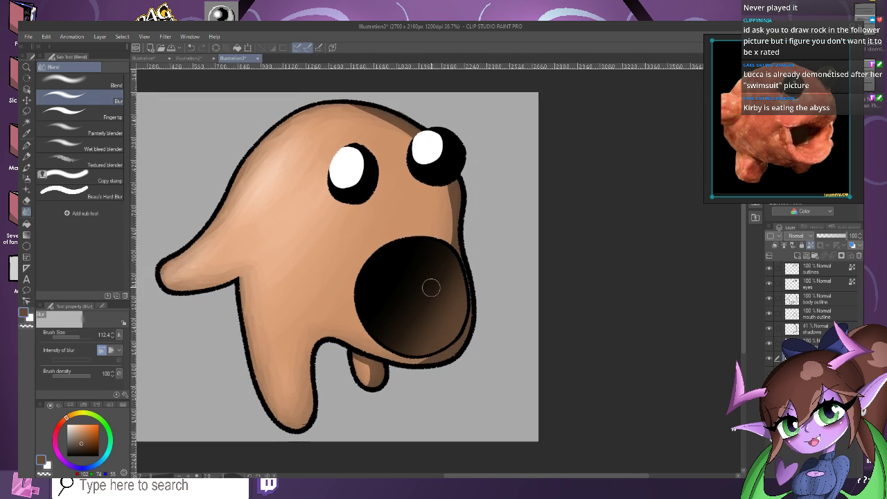
Paint a lighter brown crescent along the lower inner edge of the mouth with the Beau's Ink pen, redoing the first stroke.
key(p)
scroll(421, 352, up, 1)
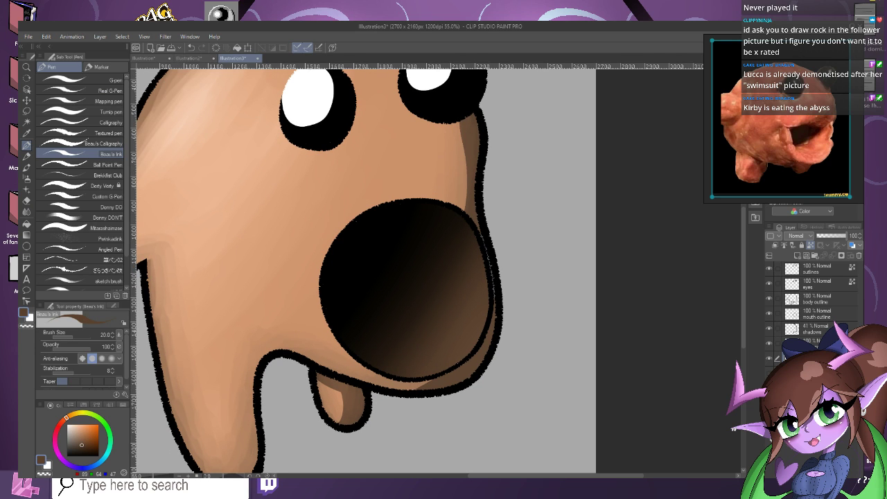
click(82, 438)
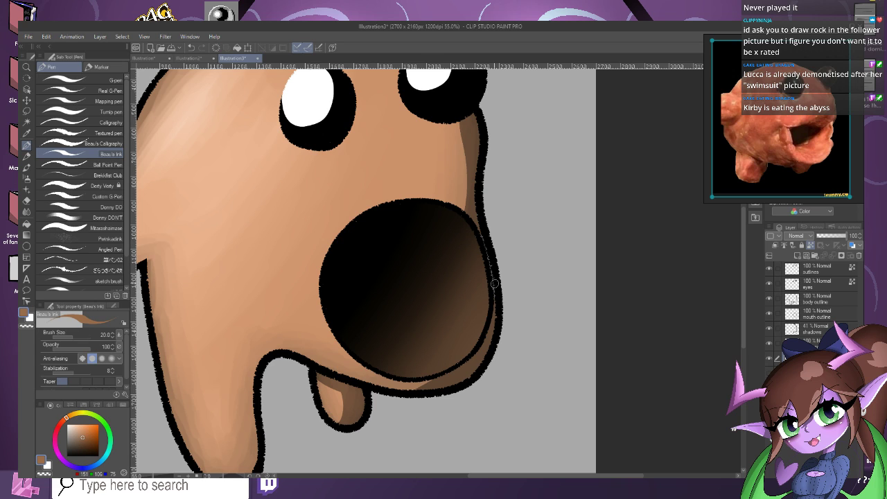
mouse_move(494, 283)
mouse_down()
mouse_move(474, 335)
mouse_move(476, 327)
mouse_move(420, 398)
mouse_up()
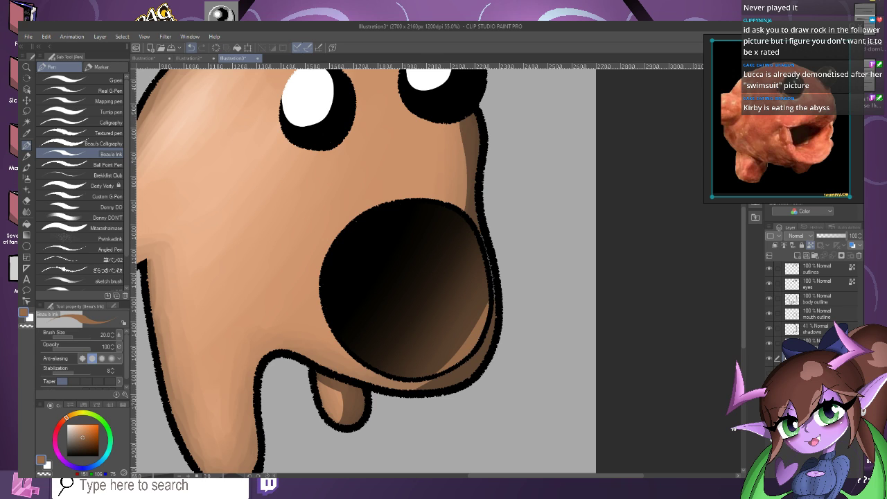
key(ctrl+z)
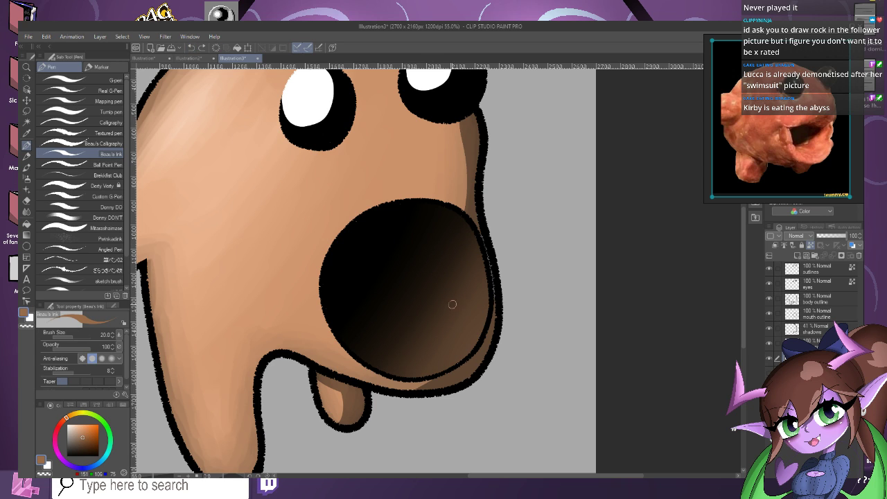
drag(499, 312, 416, 378)
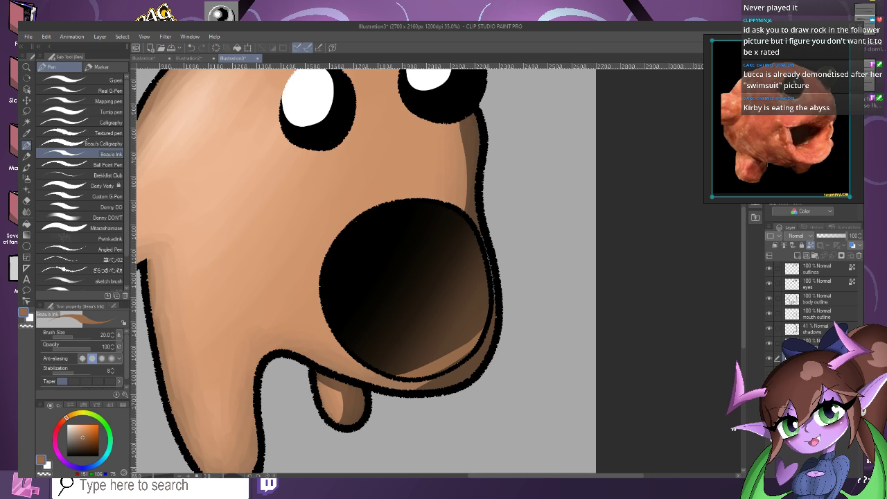
mouse_move(496, 311)
mouse_down()
mouse_move(400, 364)
mouse_move(406, 400)
mouse_up()
drag(497, 305, 420, 375)
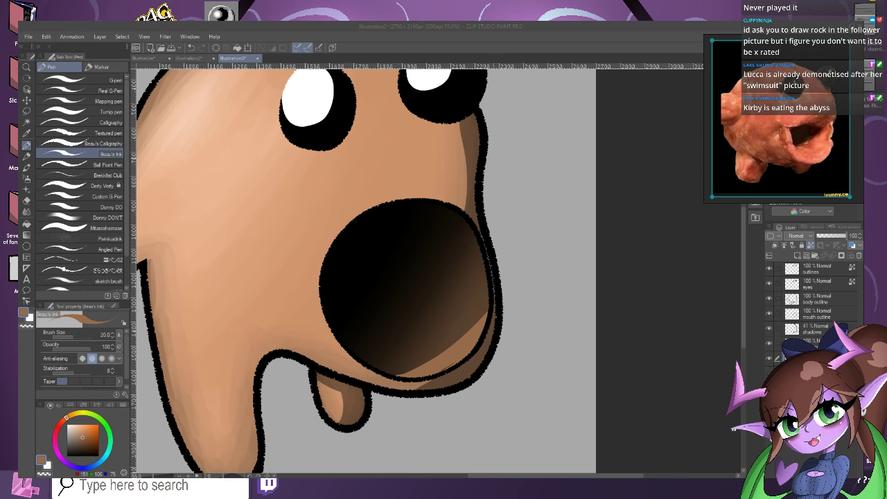
click(496, 464)
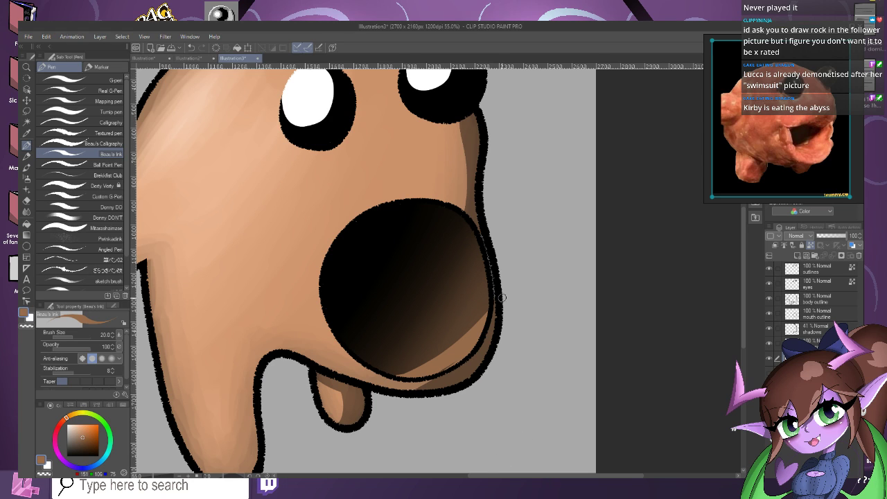
mouse_move(502, 297)
mouse_down()
mouse_move(461, 331)
mouse_move(353, 381)
mouse_move(412, 364)
mouse_move(380, 370)
mouse_up()
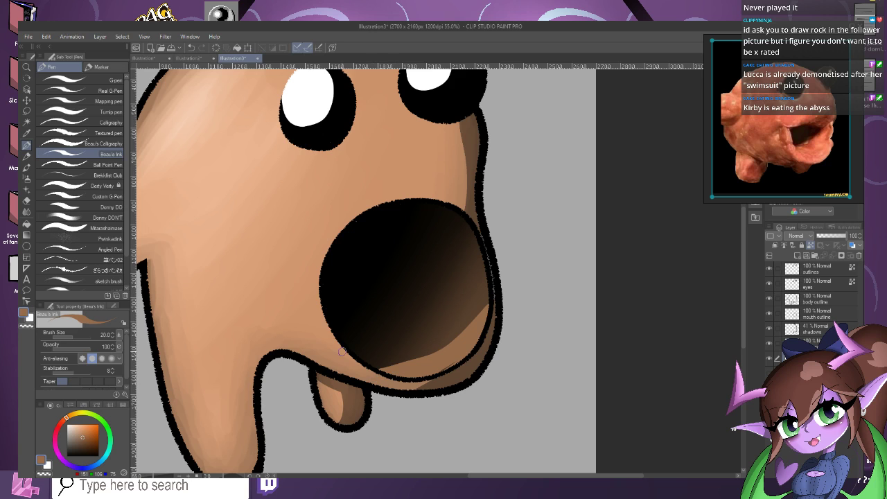
Soften the crescent's upper edge into the mouth gradient with the Blend tool at brush size 28.2, undoing the first pass made at 79.6.
click(26, 224)
click(27, 211)
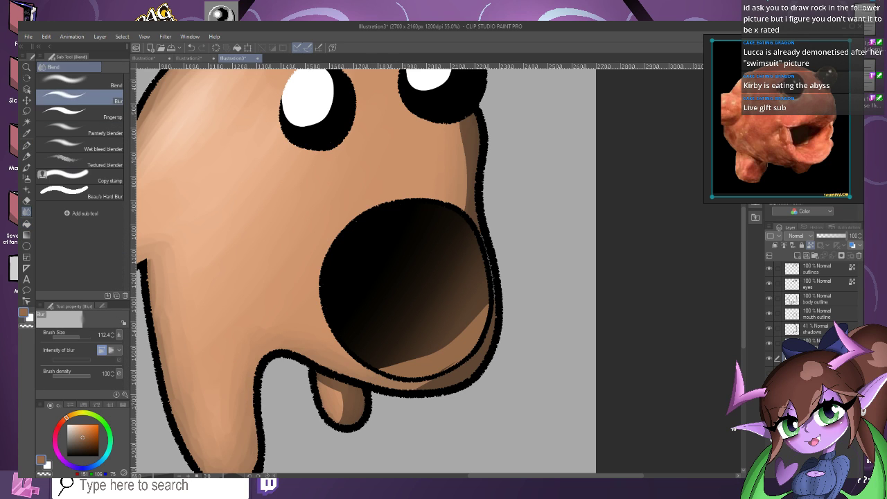
click(80, 82)
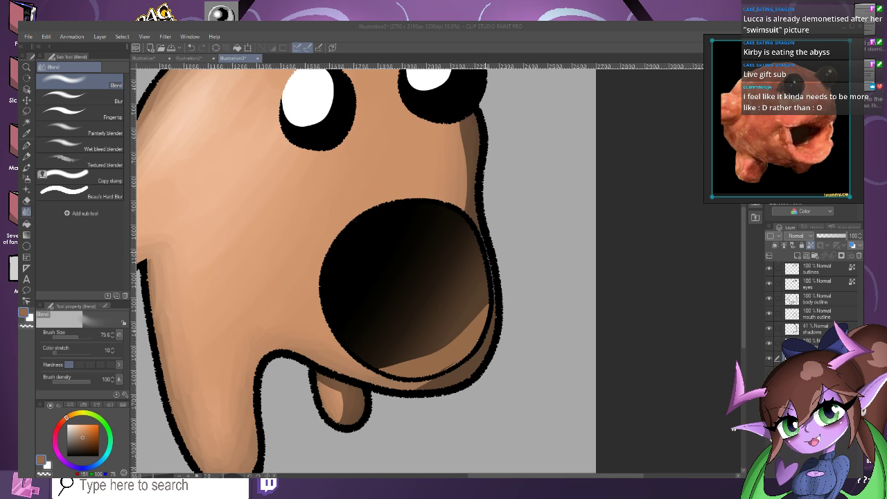
click(484, 460)
drag(483, 302, 421, 359)
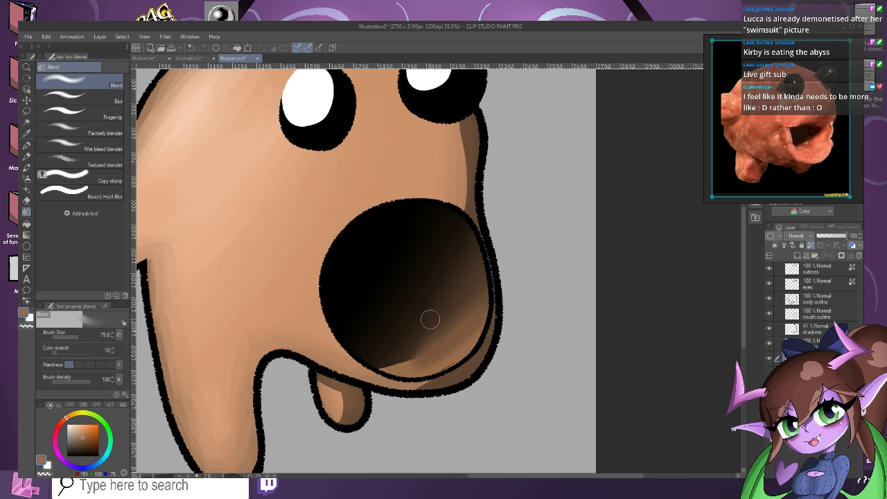
click(192, 47)
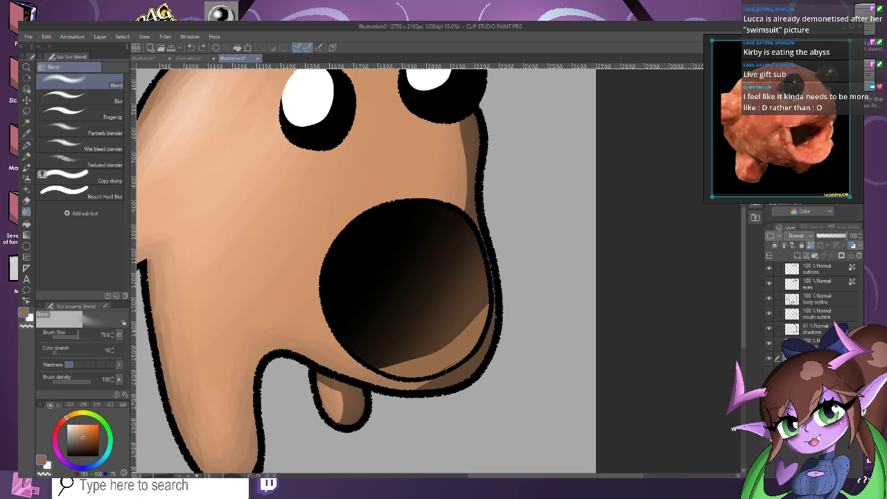
click(74, 337)
mouse_move(498, 291)
mouse_down()
mouse_move(437, 347)
mouse_move(363, 374)
mouse_up()
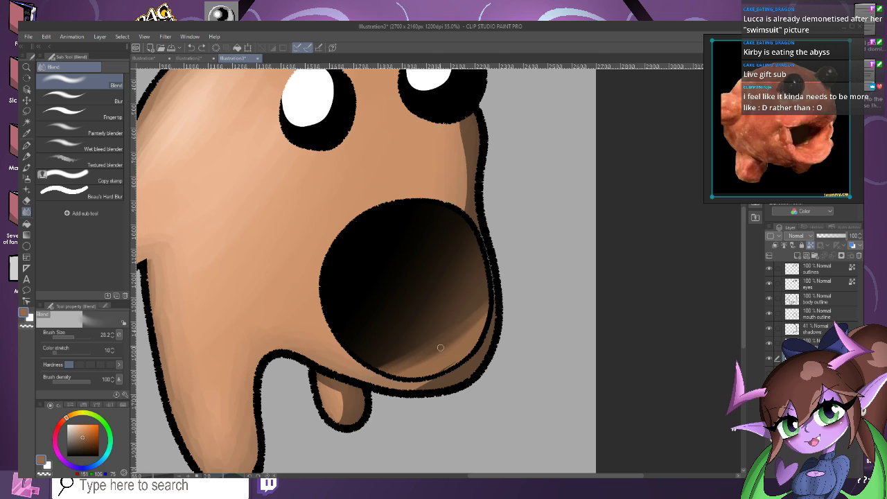
drag(440, 347, 436, 358)
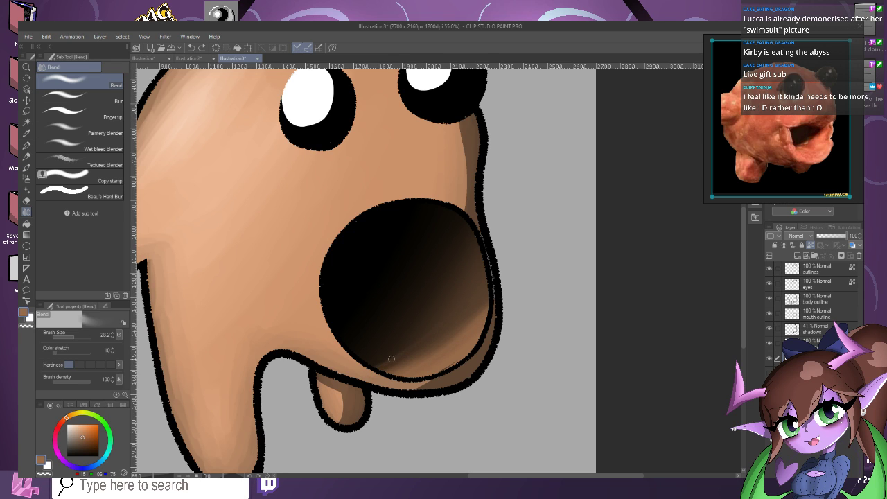
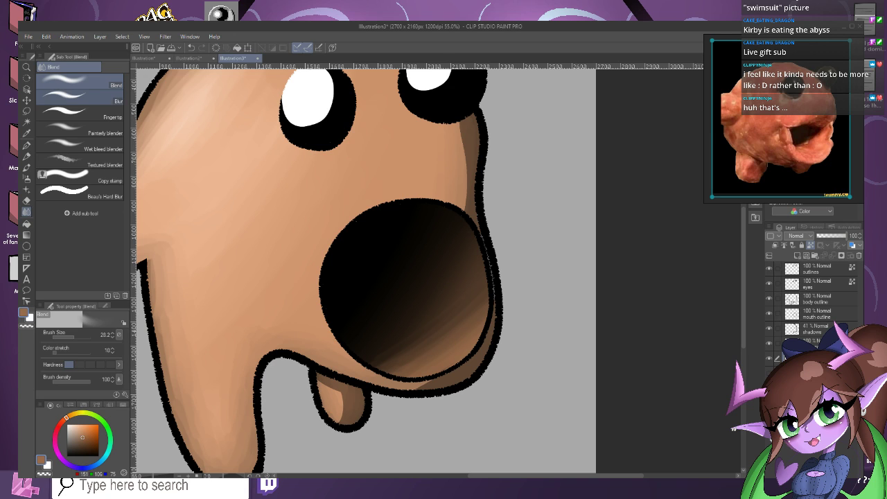
Smooth the remaining streaks in the lower mouth gradient with the Blur tool at brush size 112.4.
click(82, 99)
mouse_move(445, 338)
mouse_down()
mouse_move(487, 321)
mouse_move(379, 368)
mouse_move(512, 262)
mouse_move(376, 358)
mouse_move(450, 201)
mouse_move(435, 363)
mouse_up()
scroll(458, 348, down, 3)
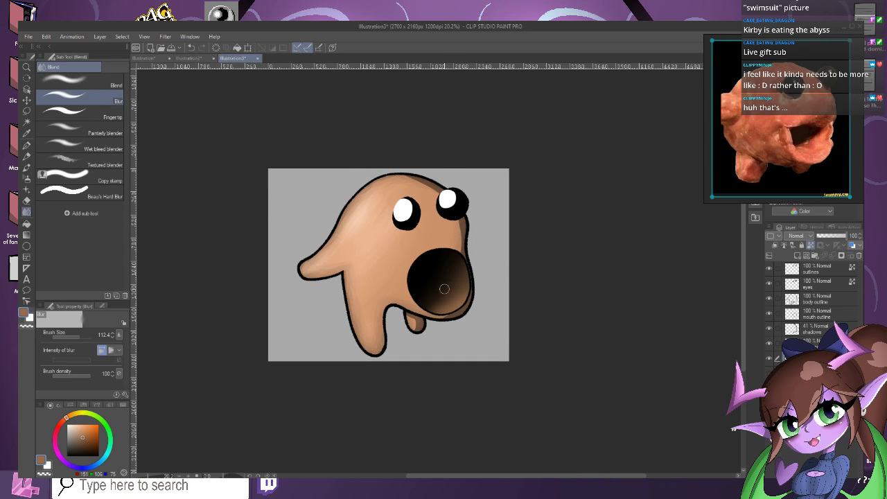
scroll(445, 289, up, 5)
scroll(491, 286, up, 1)
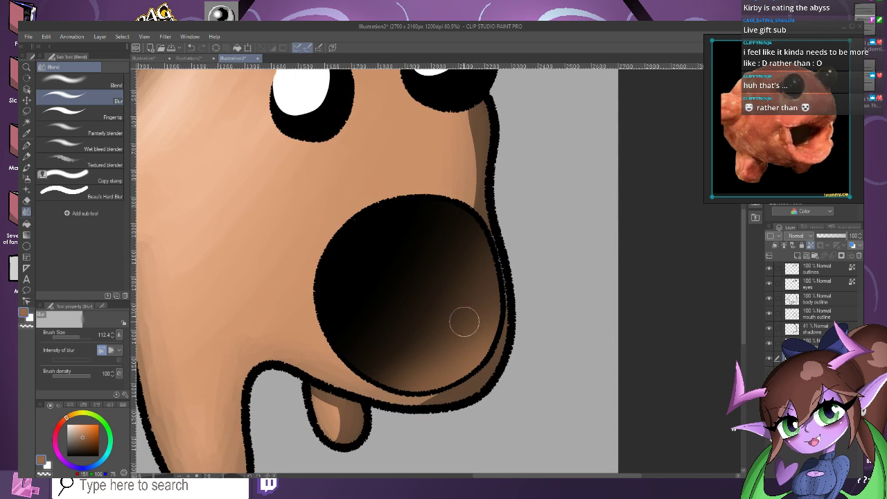
scroll(463, 330, down, 3)
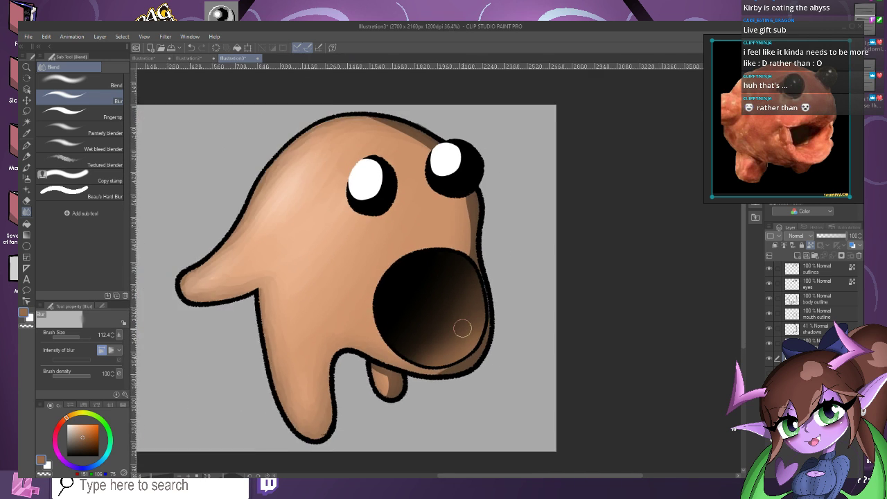
scroll(460, 324, up, 1)
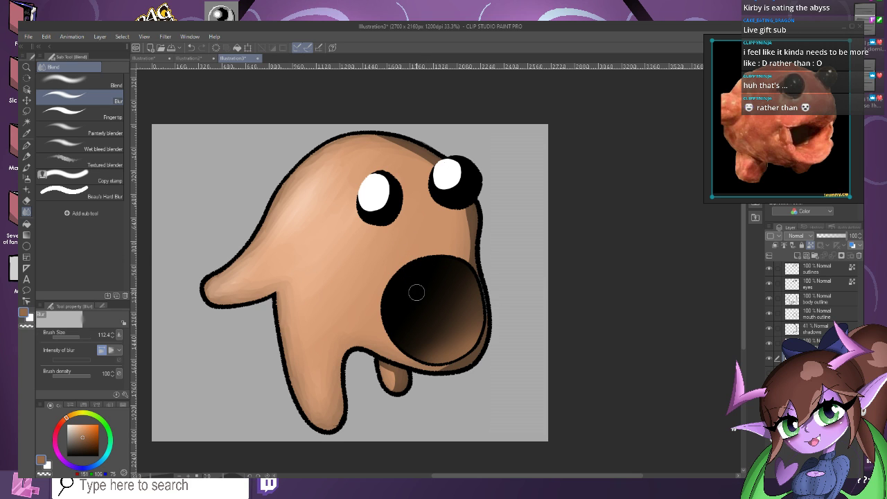
scroll(416, 293, up, 1)
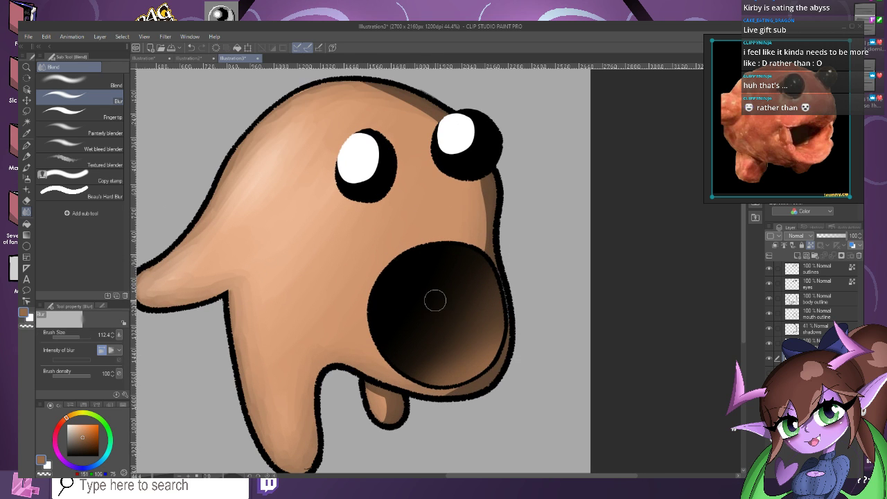
scroll(435, 300, down, 1)
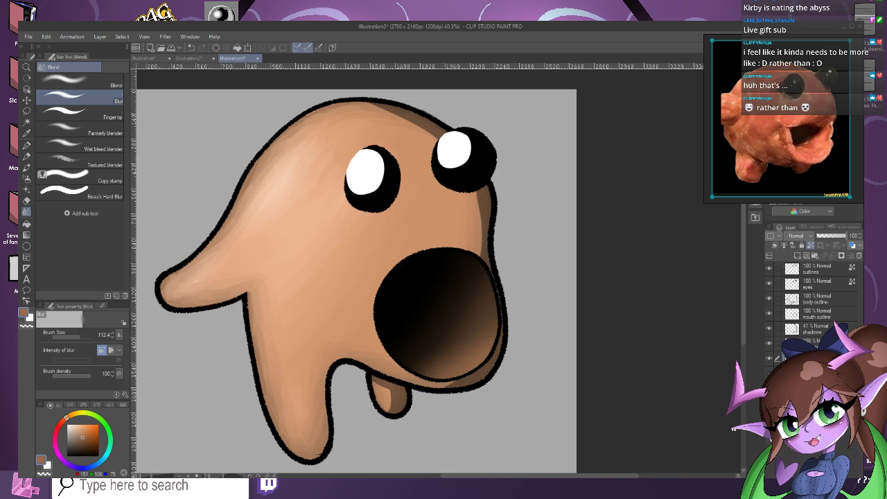
Ready the Beau's Ink pen on the mouth outline layer with the dark brown sampled from the shadow beside the mouth.
scroll(476, 273, up, 4)
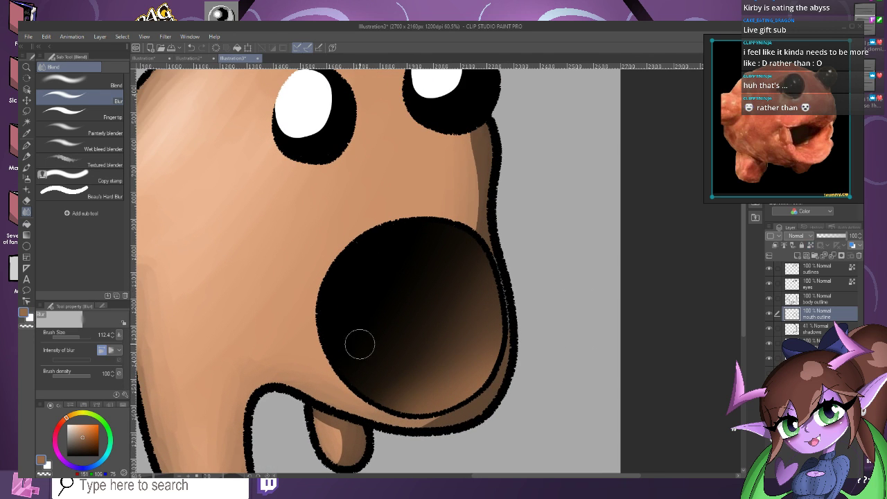
click(26, 144)
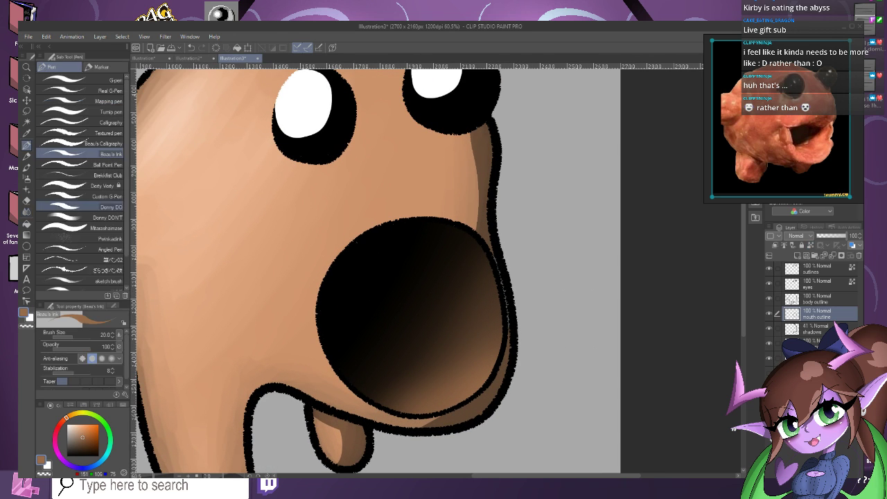
scroll(533, 374, up, 1)
alt+click(496, 377)
mouse_move(499, 344)
mouse_down()
mouse_move(481, 386)
mouse_move(506, 328)
mouse_move(499, 354)
mouse_move(502, 296)
mouse_move(495, 350)
mouse_move(497, 275)
mouse_move(498, 318)
mouse_move(480, 228)
mouse_up()
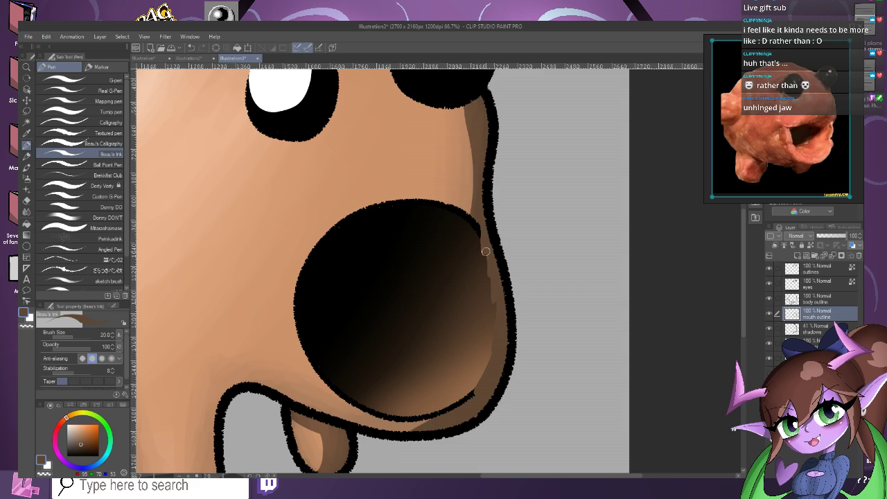
key(ctrl+z)
key(ctrl+z)
key(ctrl+z)
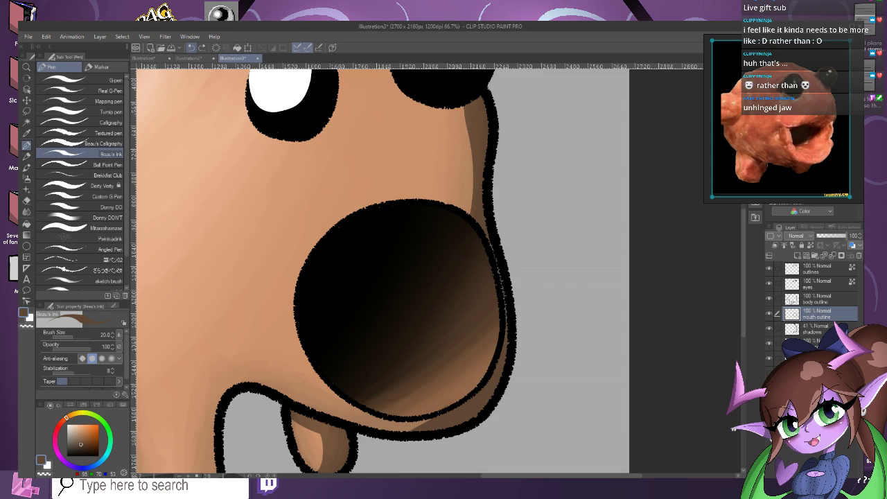
key(ctrl+y)
key(ctrl+y)
key(ctrl+y)
key(ctrl+y)
key(ctrl+y)
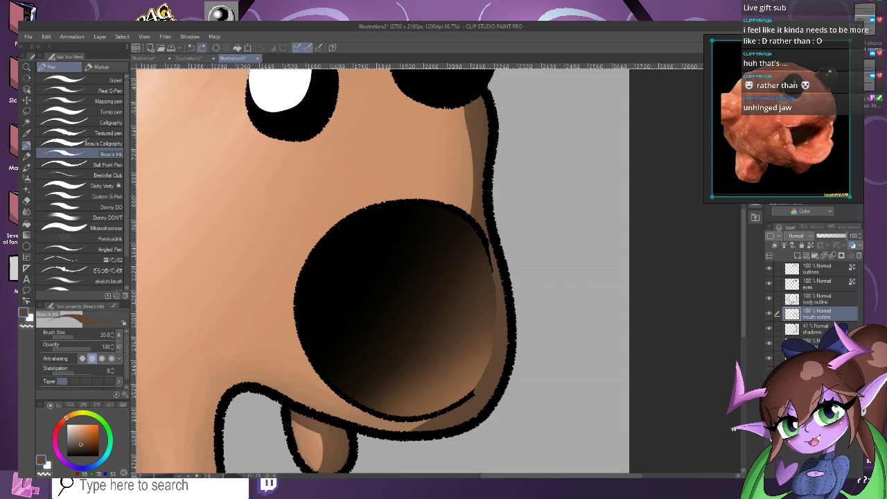
key(ctrl+z)
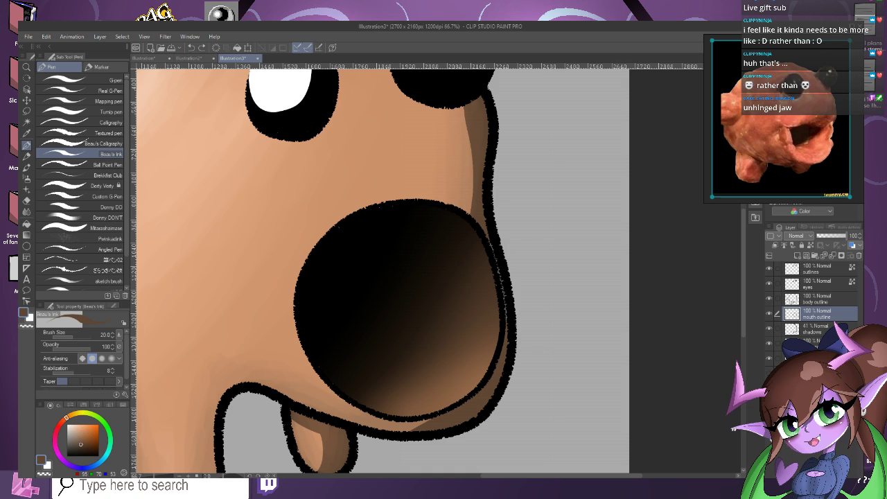
Lock the transparent pixels of the mouth outline layer and recolor the entire mouth outline with the sampled dark brown.
click(810, 246)
mouse_move(499, 317)
mouse_down()
mouse_move(484, 394)
mouse_move(499, 358)
mouse_move(497, 254)
mouse_move(490, 260)
mouse_move(479, 211)
mouse_move(472, 235)
mouse_move(475, 212)
mouse_up()
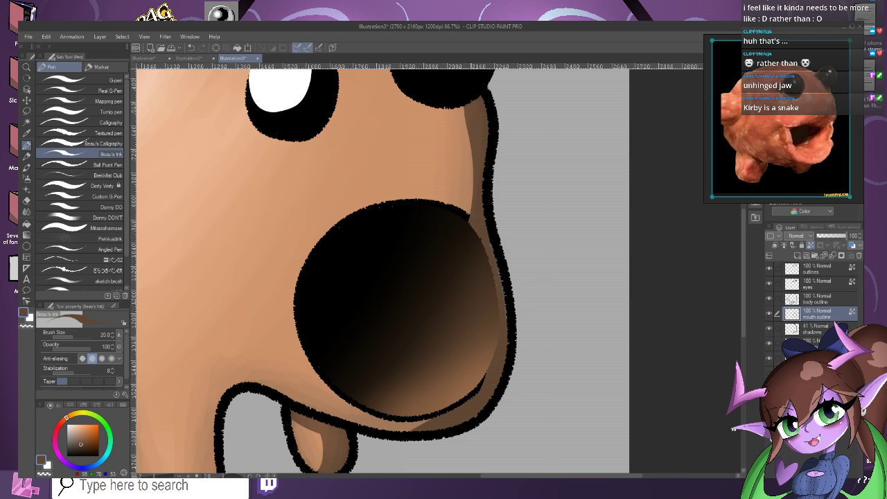
drag(492, 368, 425, 430)
scroll(473, 295, down, 3)
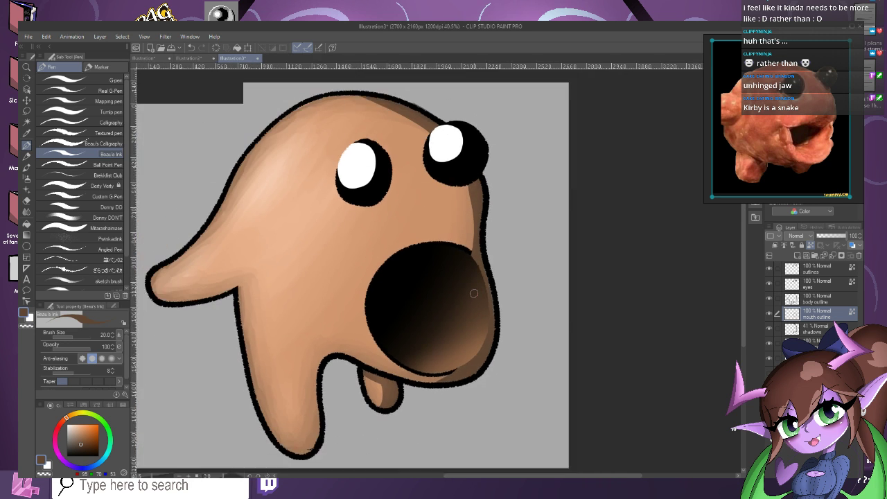
scroll(441, 300, up, 3)
mouse_move(489, 370)
mouse_down()
mouse_move(423, 393)
mouse_move(371, 352)
mouse_move(356, 320)
mouse_move(354, 277)
mouse_move(378, 239)
mouse_move(416, 218)
mouse_move(450, 219)
mouse_up()
scroll(422, 395, down, 1)
scroll(451, 219, down, 2)
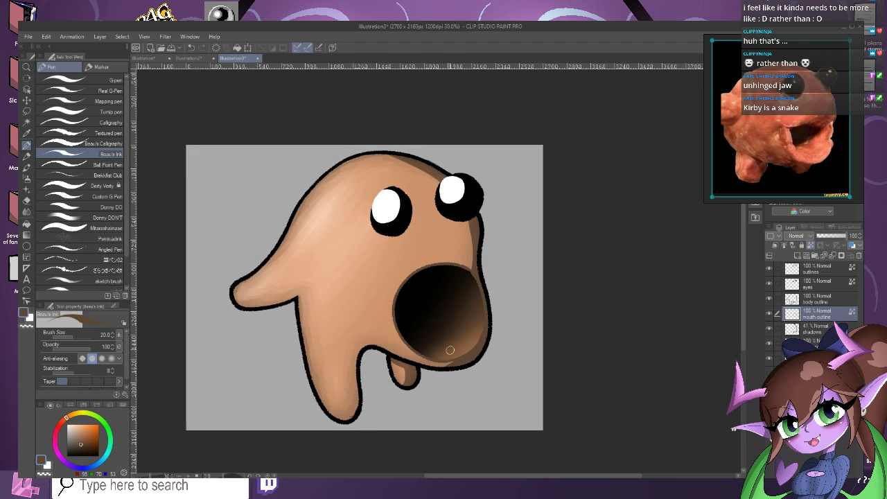
scroll(416, 319, up, 2)
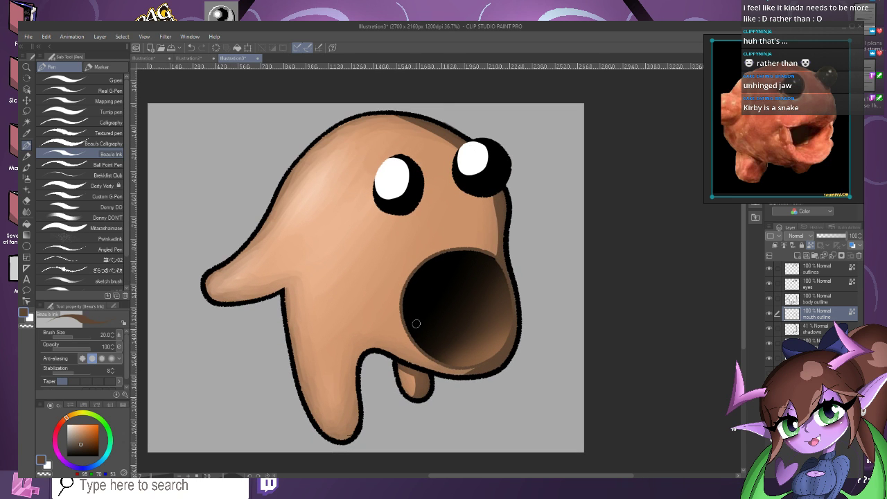
Recolor the outline's lower far edge with the mouth interior's lighter brown and the far side with darker brown sampled from the adjacent interior.
scroll(417, 325, up, 3)
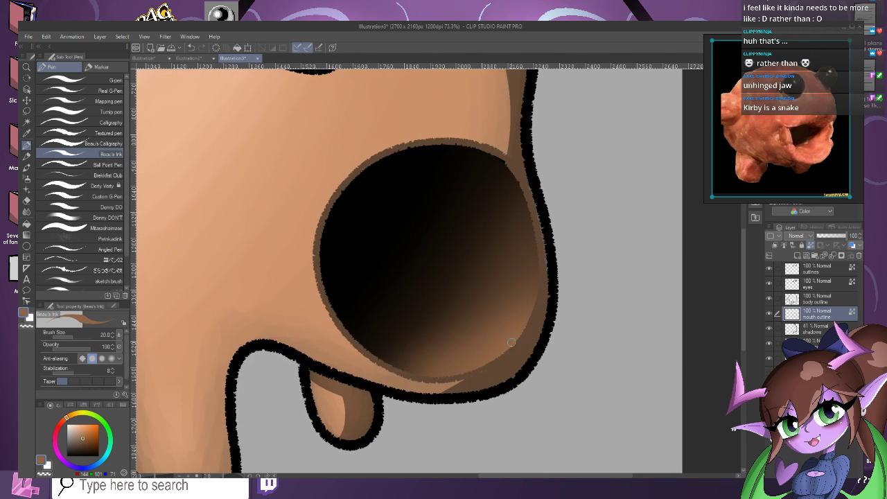
mouse_move(507, 354)
mouse_down()
mouse_move(544, 283)
mouse_move(542, 264)
mouse_move(531, 305)
mouse_move(541, 244)
mouse_up()
alt+click(536, 254)
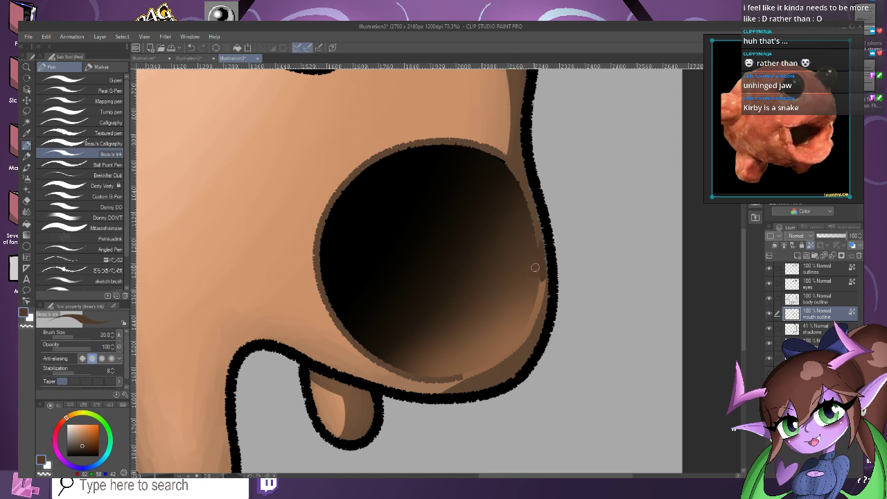
scroll(539, 261, up, 1)
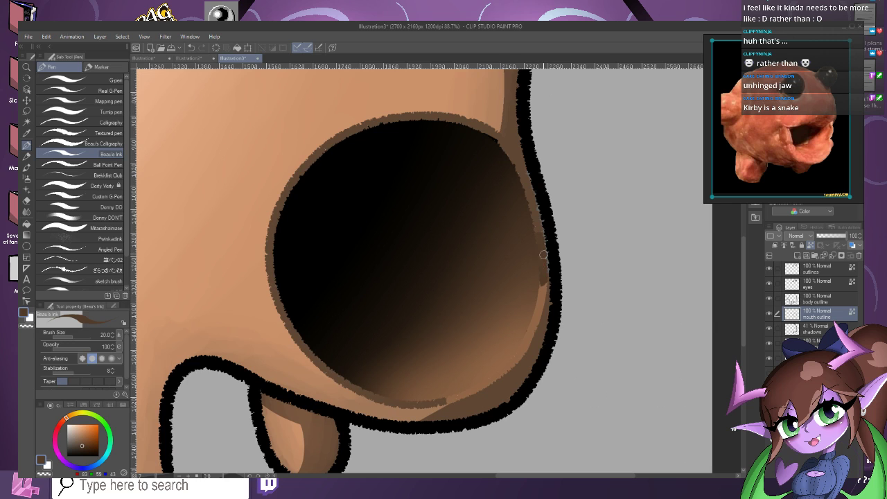
scroll(542, 309, up, 1)
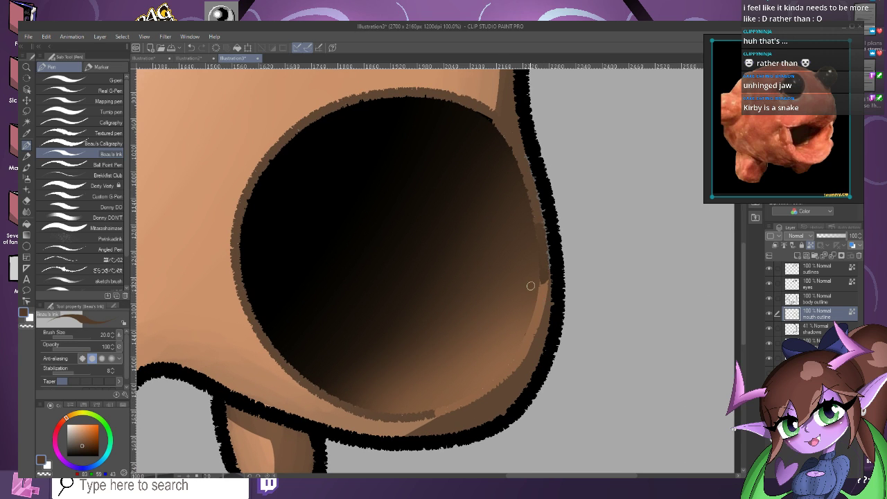
Recolor the mouth outline's bottom and lower near side with progressively darker interior shades sampled alongside it, ending in near-black.
alt+click(414, 408)
mouse_move(411, 410)
mouse_down()
mouse_move(438, 411)
mouse_move(415, 424)
mouse_move(375, 416)
mouse_move(401, 365)
mouse_move(352, 398)
mouse_move(377, 413)
mouse_move(331, 401)
mouse_up()
alt+click(352, 398)
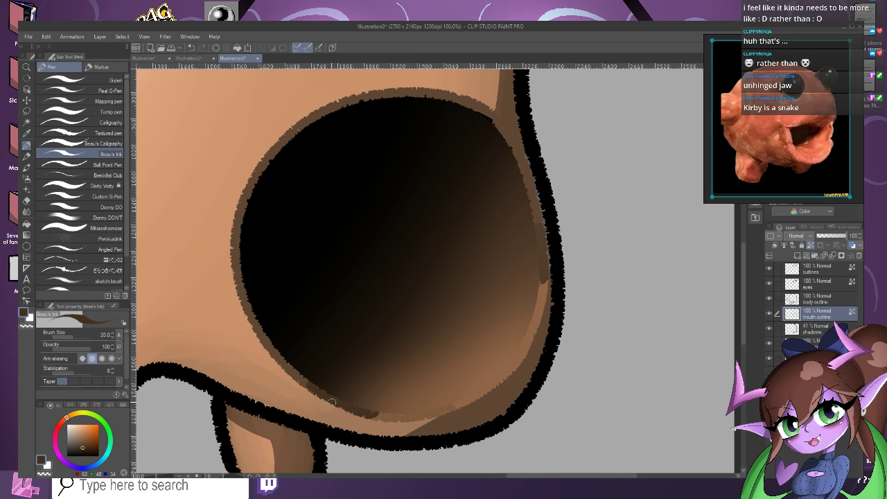
alt+click(304, 369)
mouse_move(304, 372)
mouse_down()
mouse_move(275, 360)
mouse_move(270, 326)
mouse_move(258, 318)
mouse_move(270, 360)
mouse_move(253, 305)
mouse_move(271, 285)
mouse_up()
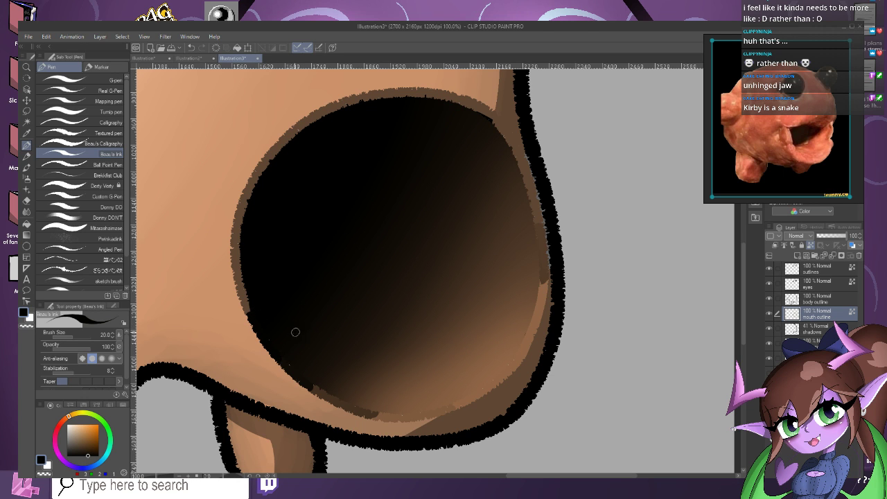
Sample the light skin tone above the mouth and recolor the outline's upper edge and near side with it.
mouse_move(330, 373)
mouse_down()
mouse_move(253, 283)
mouse_move(350, 233)
mouse_up()
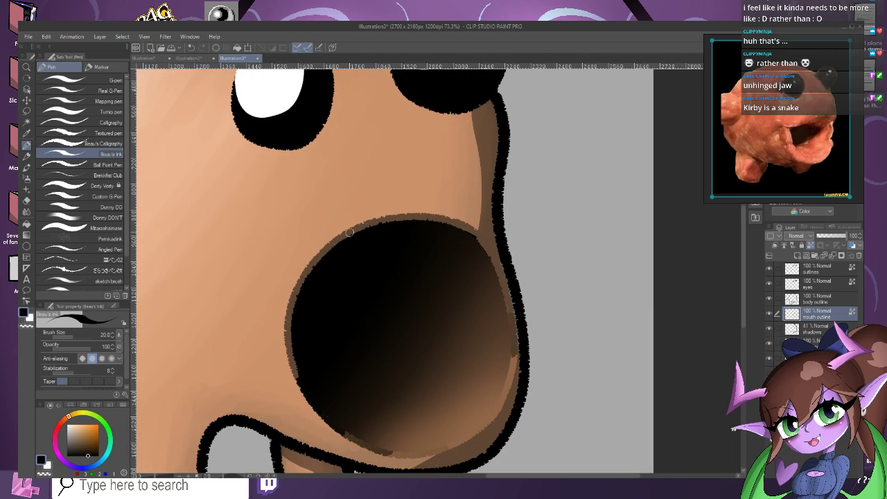
alt+click(336, 222)
drag(459, 218, 474, 246)
mouse_move(408, 214)
mouse_down()
mouse_move(453, 221)
mouse_move(341, 241)
mouse_move(297, 284)
mouse_move(306, 295)
mouse_move(283, 371)
mouse_move(292, 353)
mouse_move(299, 366)
mouse_up()
scroll(298, 366, down, 5)
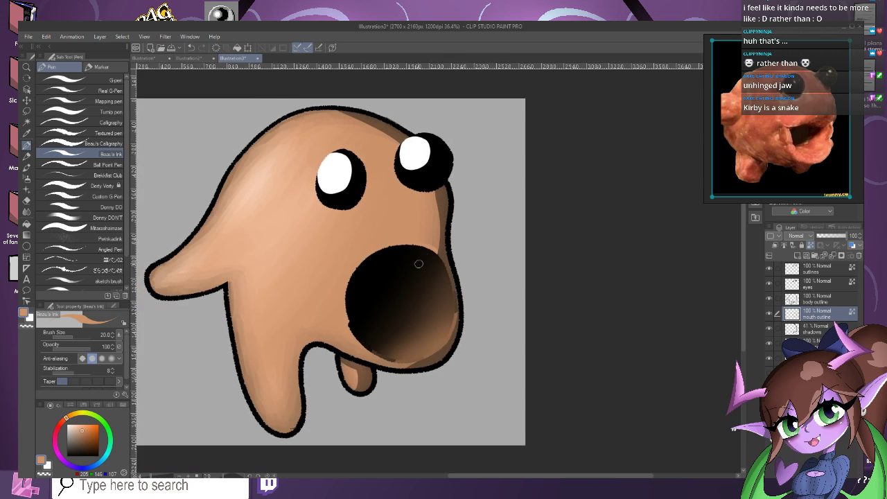
Sample the black of the mouth interior and repaint the outline's upper edge and near side black.
scroll(367, 274, up, 1)
scroll(370, 268, up, 2)
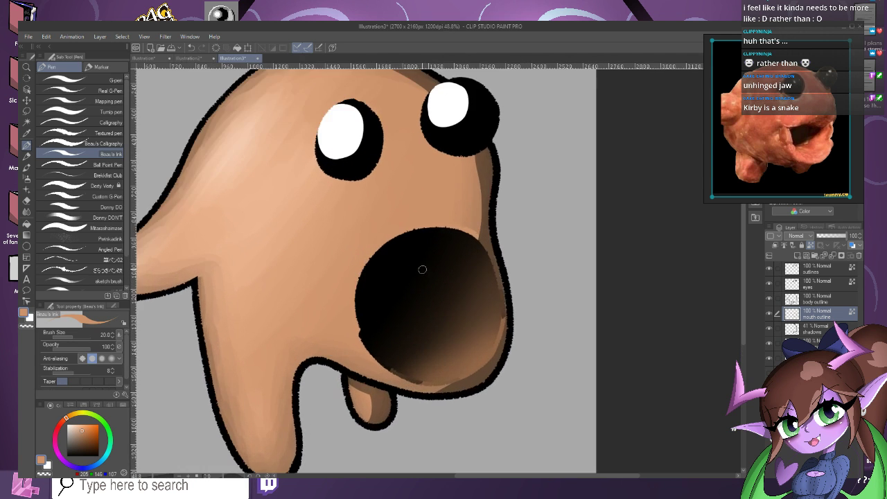
scroll(422, 280, up, 2)
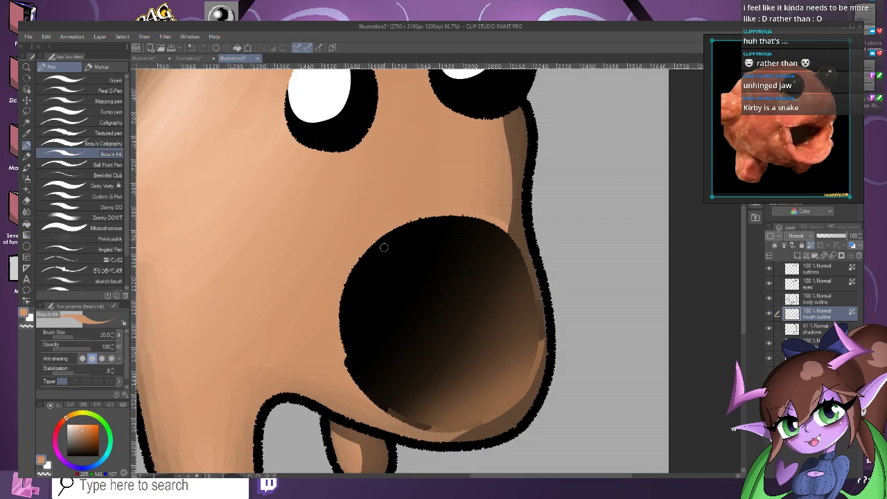
alt+click(384, 248)
mouse_move(483, 215)
mouse_down()
mouse_move(444, 211)
mouse_move(346, 258)
mouse_move(336, 302)
mouse_up()
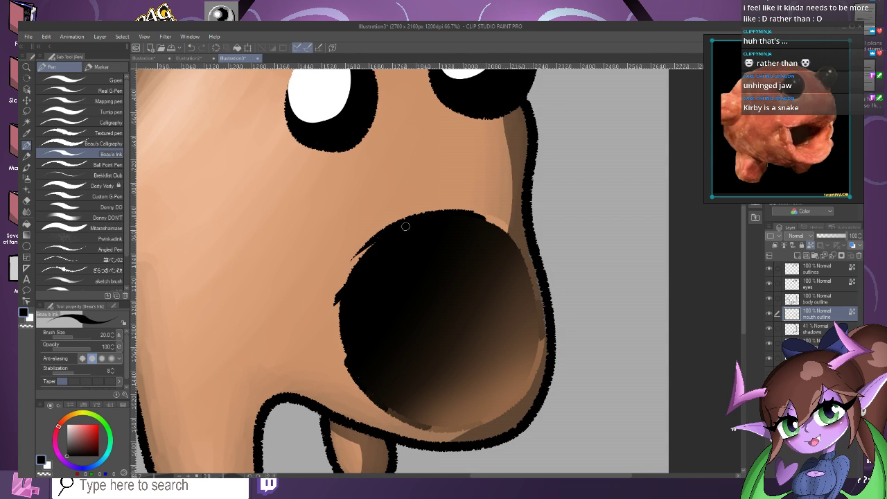
mouse_move(405, 226)
mouse_down()
mouse_move(322, 311)
mouse_move(344, 284)
mouse_move(356, 292)
mouse_move(338, 365)
mouse_up()
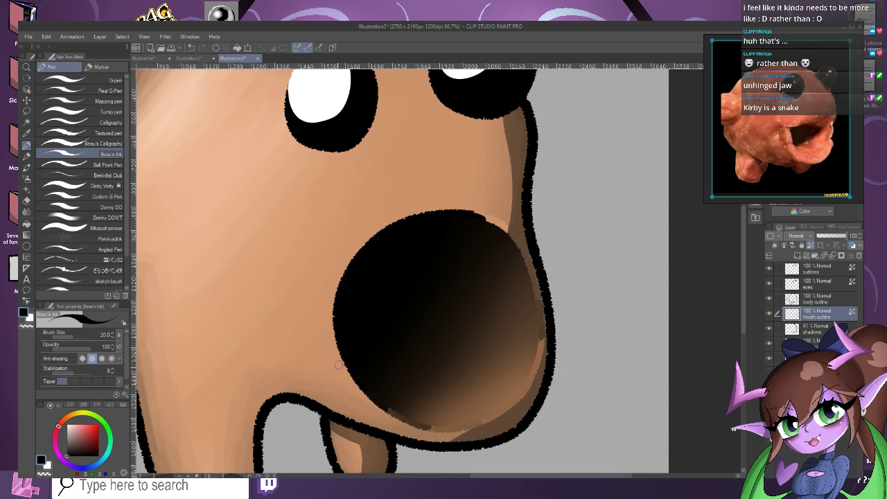
Paint over the skin-colored gap at the mouth outline's upper far edge with a near-black brown from the mouth interior.
scroll(373, 265, up, 2)
mouse_move(495, 242)
mouse_down()
mouse_move(490, 232)
mouse_move(509, 252)
mouse_move(514, 227)
mouse_up()
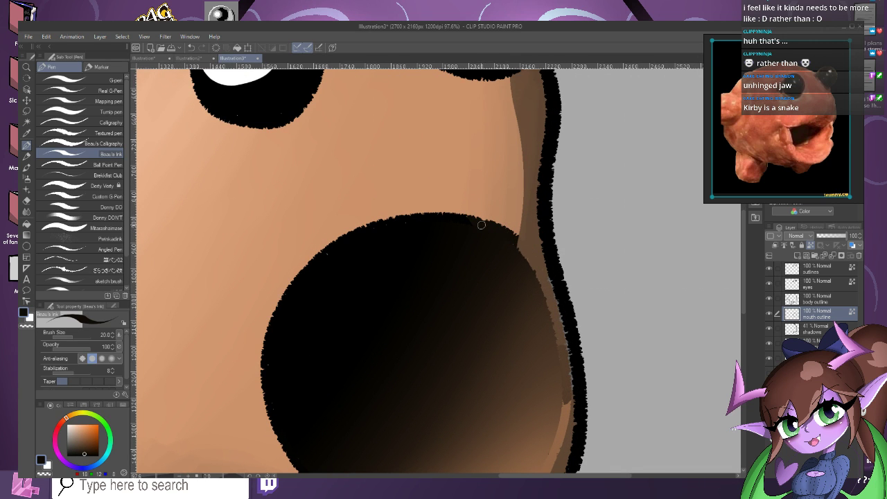
scroll(489, 247, down, 3)
scroll(421, 255, up, 1)
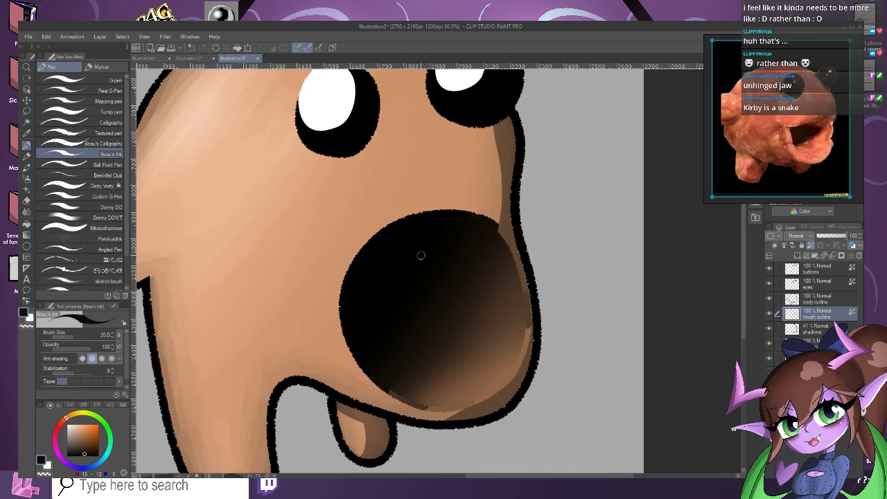
Blend the color patches along the mouth outline's bottom edge with the Blend tool at brush size 12.
click(27, 210)
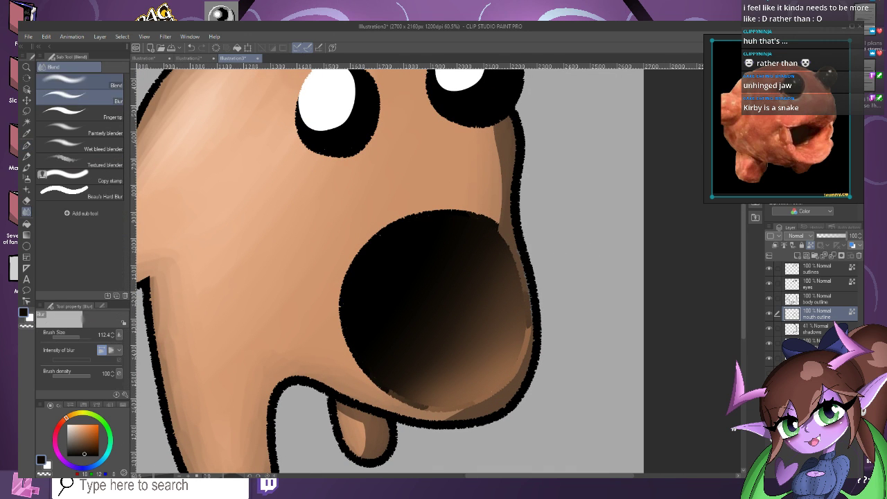
scroll(370, 343, up, 3)
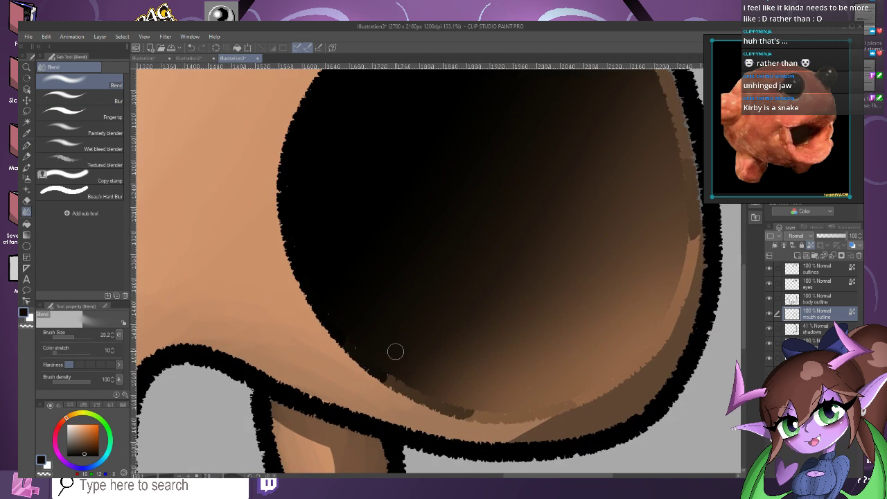
key(bracketleft)
key(bracketleft)
key(bracketleft)
key(bracketleft)
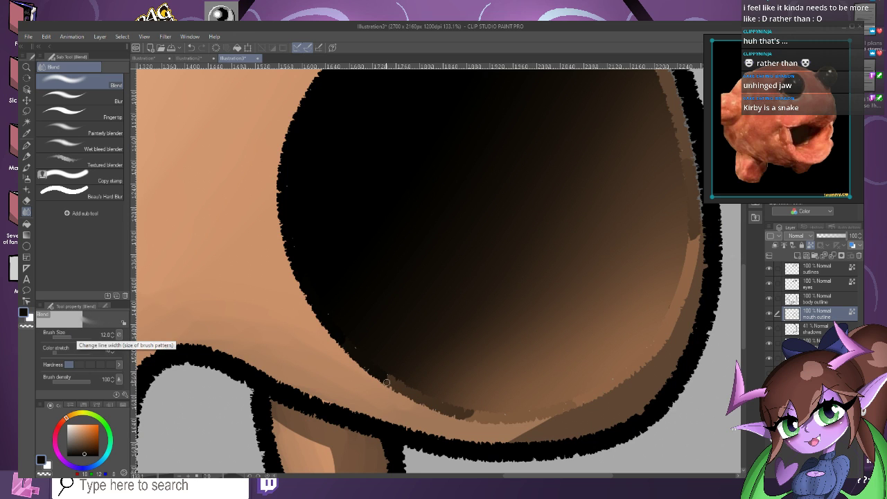
scroll(385, 377, up, 1)
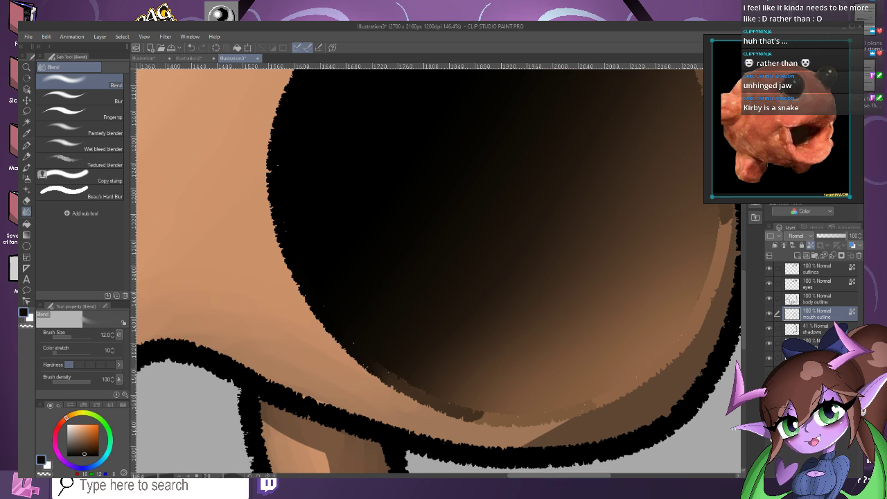
drag(466, 416, 521, 419)
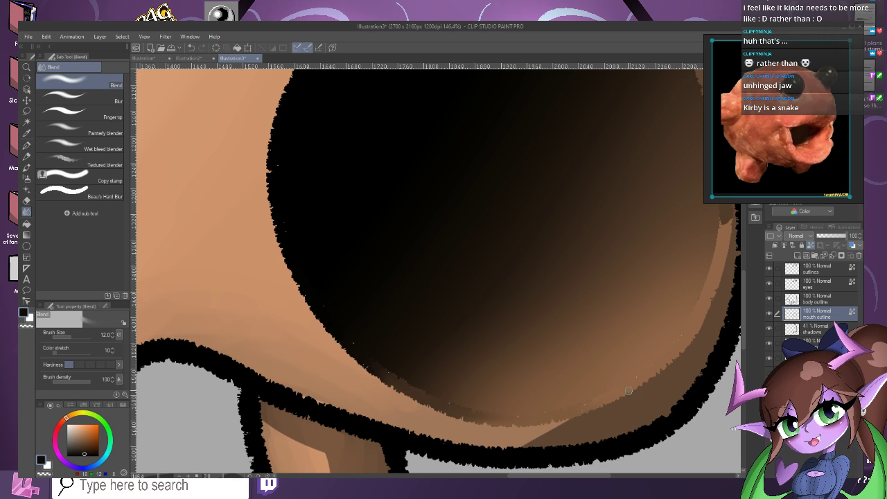
scroll(629, 391, down, 3)
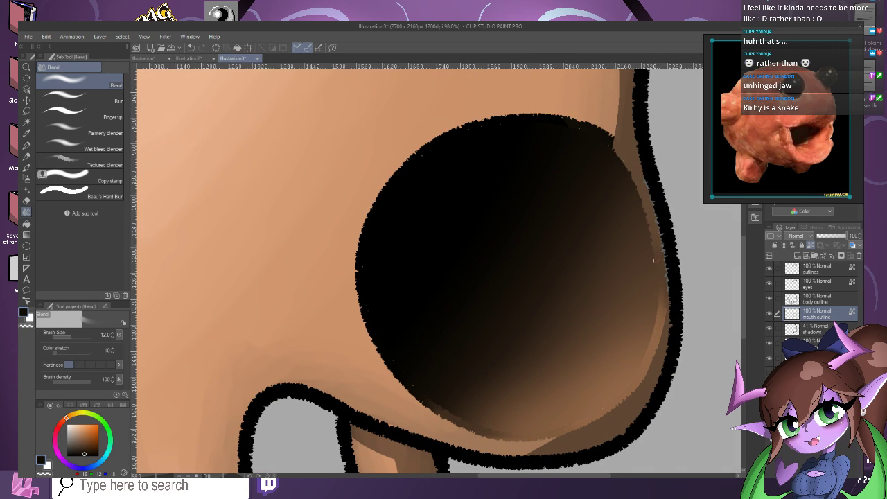
Examine how the mouth outline's far side and lower near side merge with the interior gradient.
scroll(666, 266, down, 2)
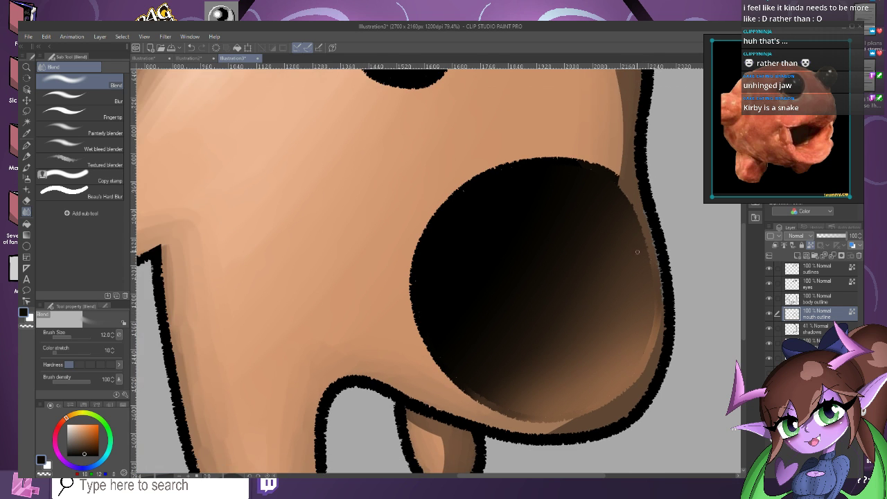
scroll(639, 252, up, 2)
scroll(634, 218, down, 3)
scroll(584, 318, up, 1)
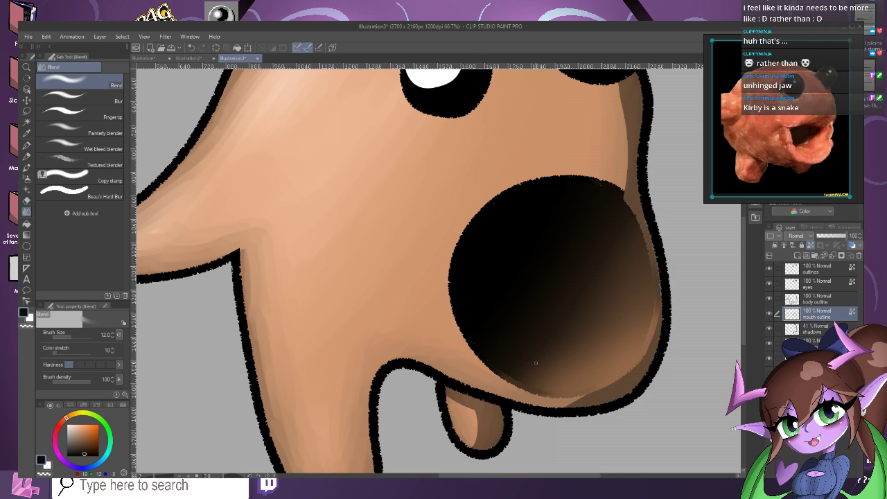
scroll(510, 373, up, 2)
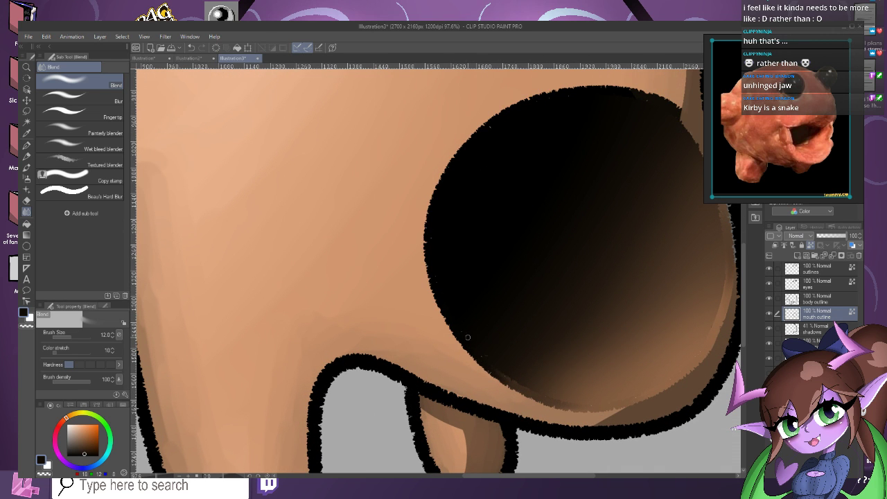
scroll(586, 404, down, 5)
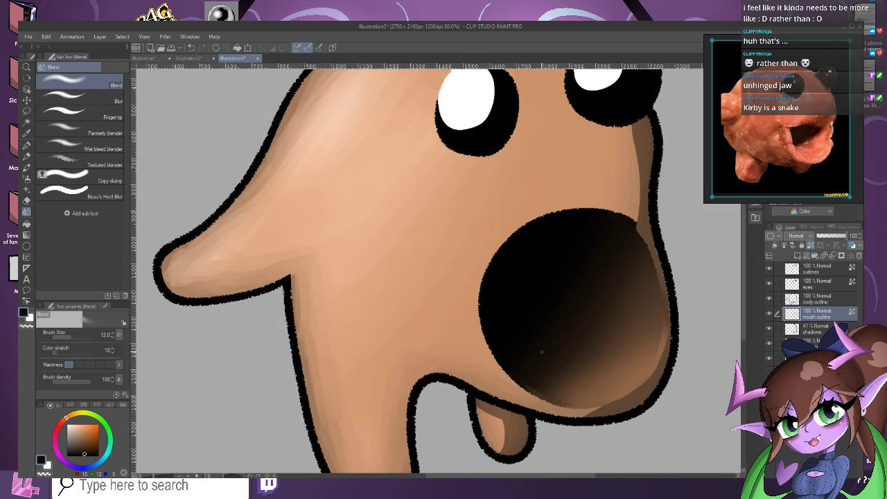
scroll(632, 296, up, 1)
scroll(633, 296, up, 4)
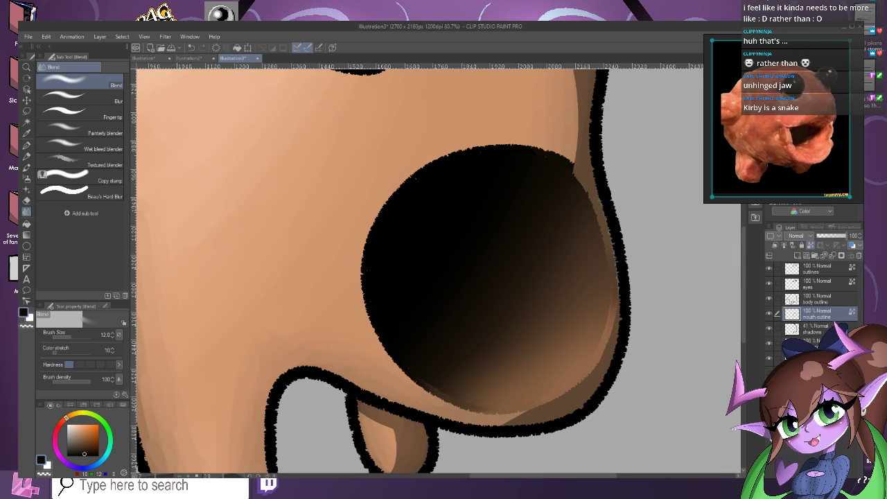
Recolor the mouth outline's far side with Beau's Ink in progressively lighter browns sampled from the adjacent interior.
key(p)
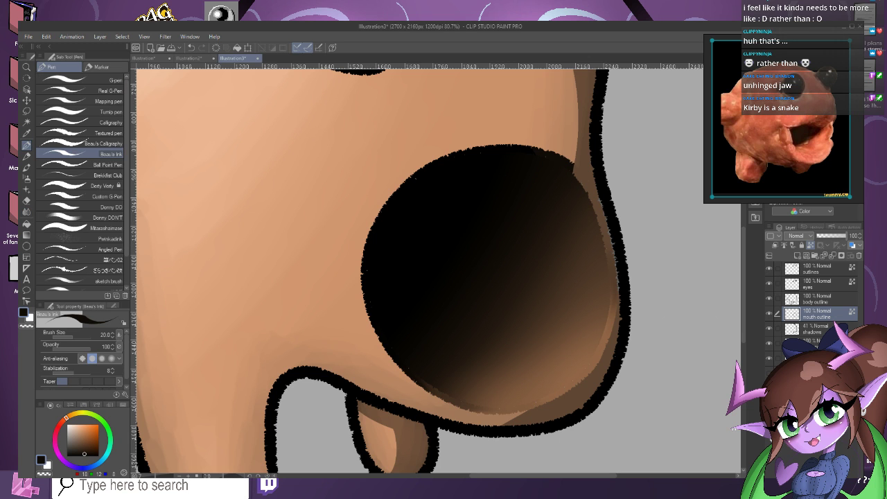
scroll(600, 301, up, 2)
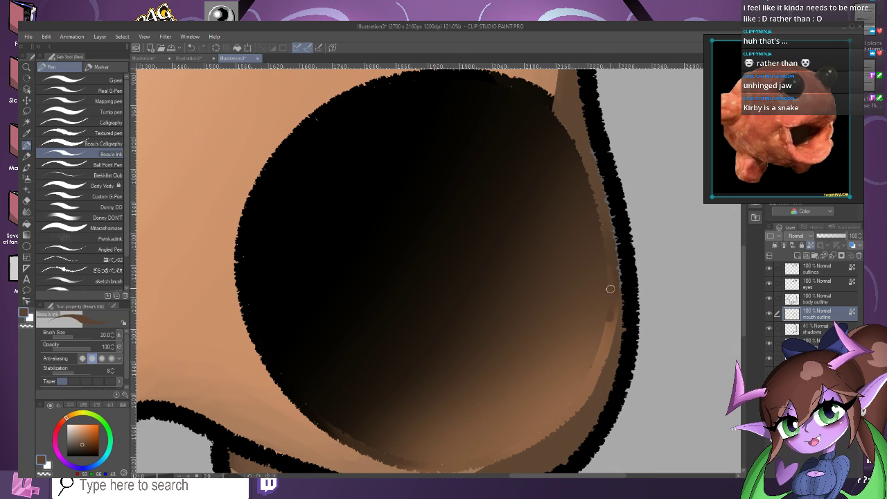
alt+click(598, 339)
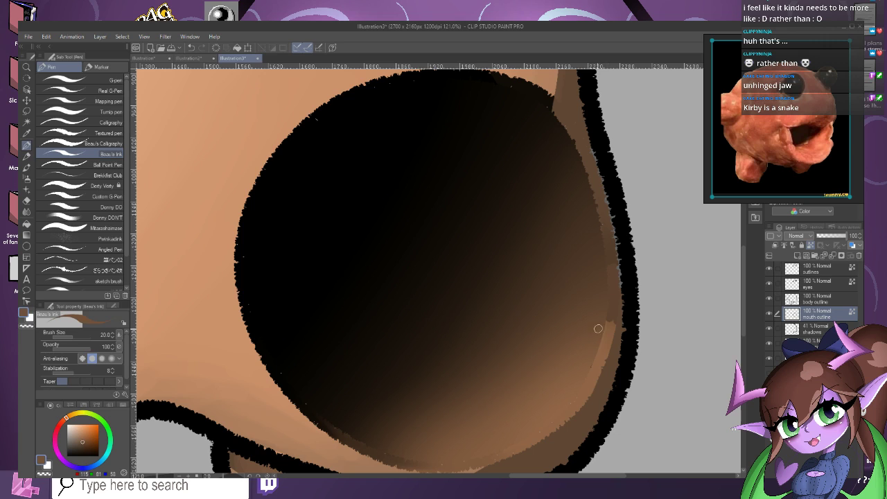
mouse_move(612, 312)
mouse_down()
mouse_move(609, 366)
mouse_move(578, 360)
mouse_move(588, 367)
mouse_move(587, 389)
mouse_up()
alt+click(588, 366)
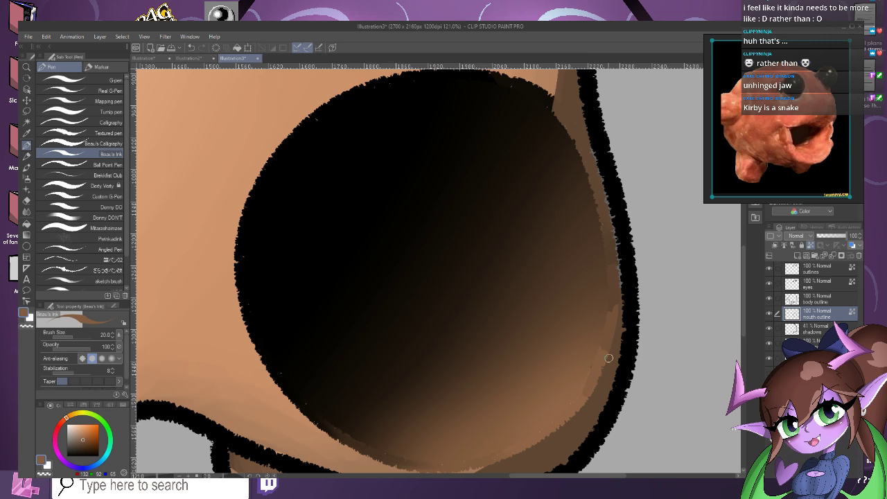
alt+click(585, 382)
Blend the brown patches along the mouth outline's far side into a smooth transition.
click(27, 211)
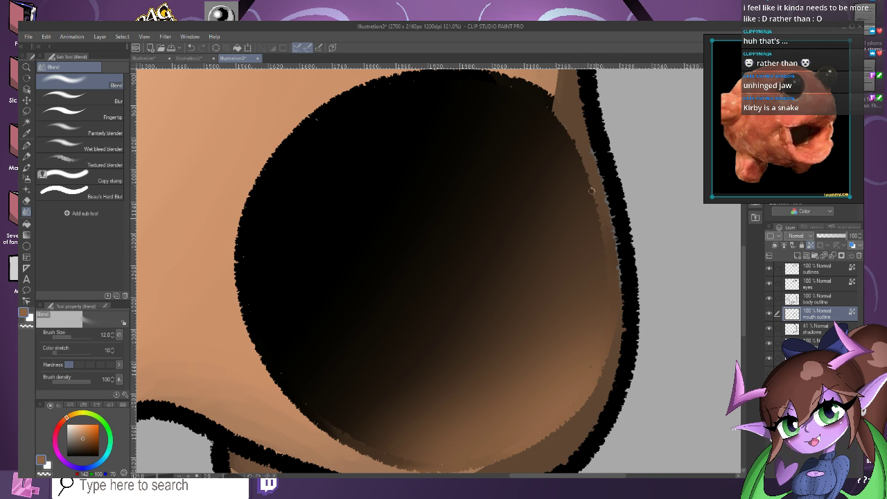
scroll(591, 190, down, 6)
scroll(613, 255, up, 2)
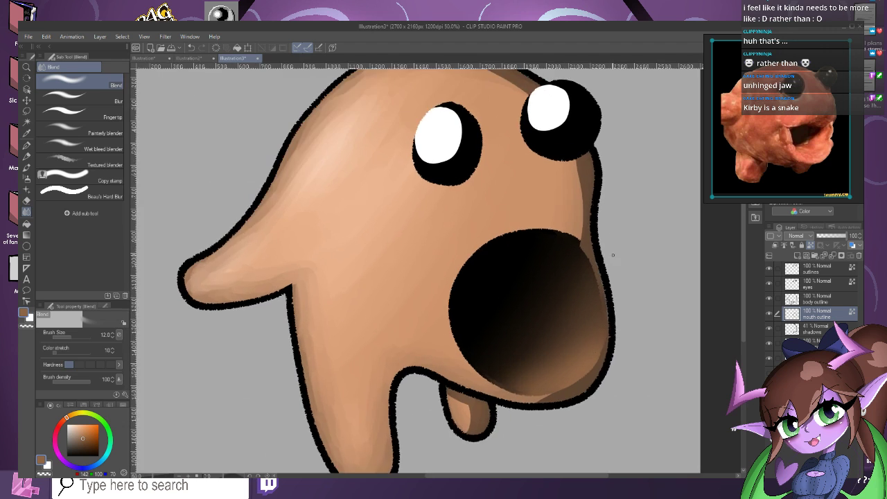
Sample the dark brown inside the mouth's upper far corner and recolor the adjacent stretch of outline with it.
scroll(613, 255, up, 3)
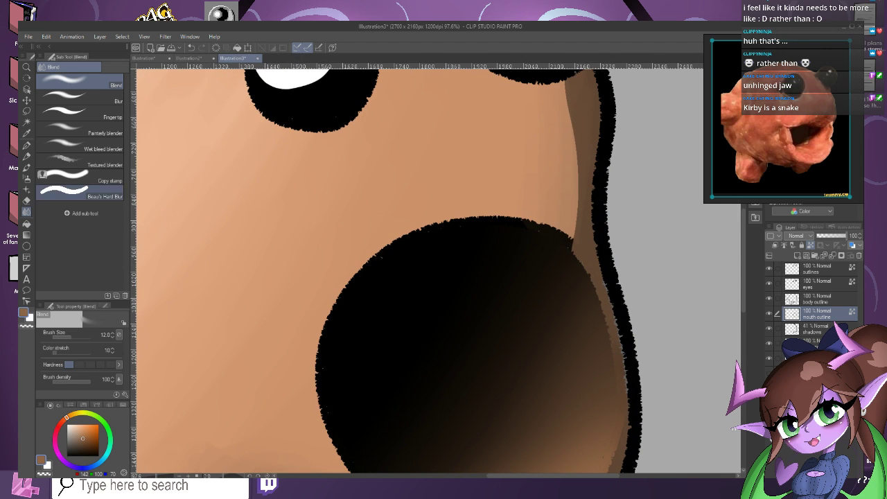
click(26, 144)
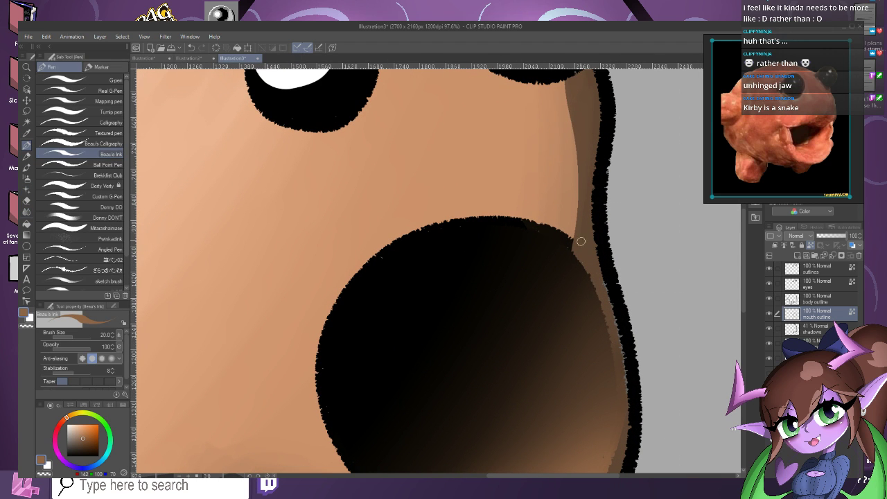
scroll(583, 258, up, 1)
alt+click(576, 268)
drag(571, 247, 590, 267)
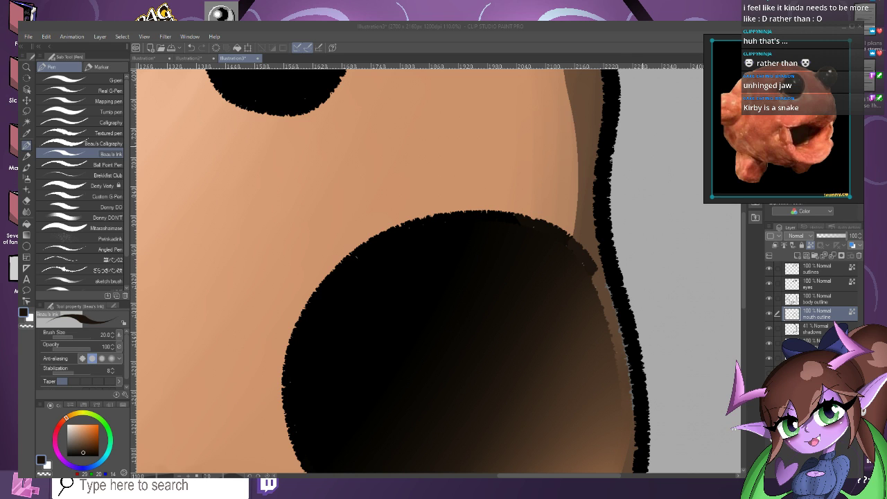
scroll(579, 260, up, 2)
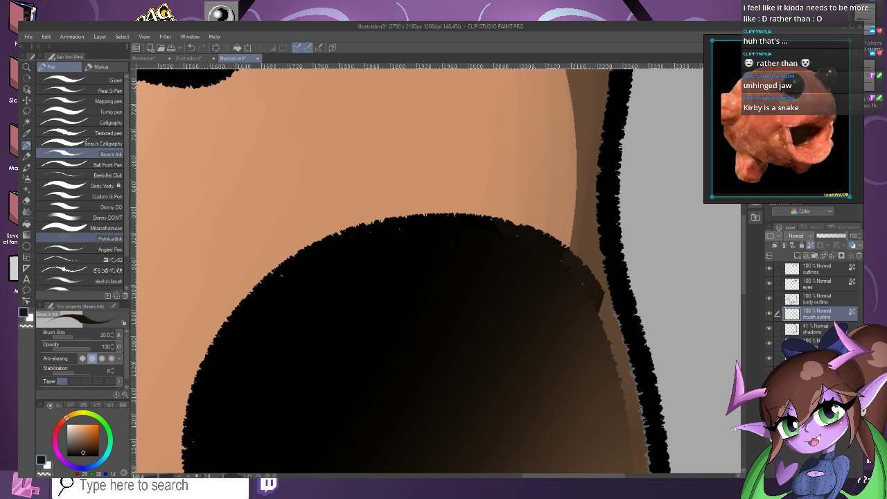
Blend the dark brown at the mouth outline's upper far corner into the neighboring outline colors.
click(26, 212)
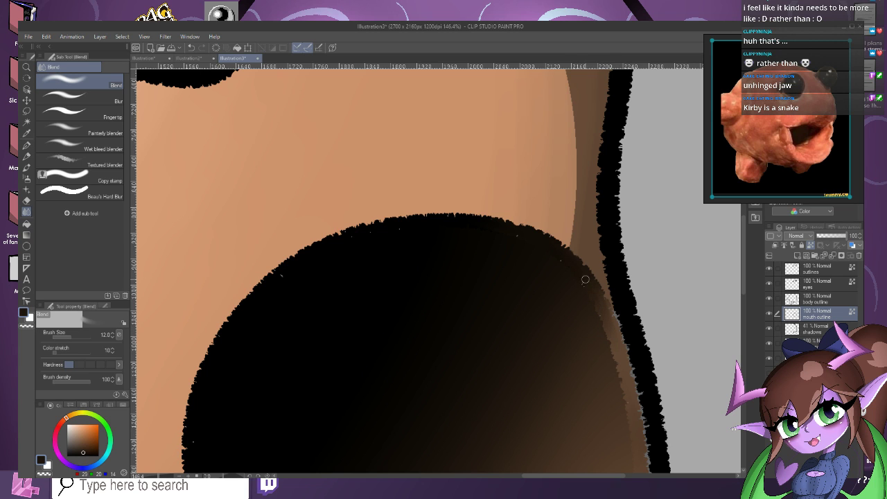
scroll(582, 287, down, 6)
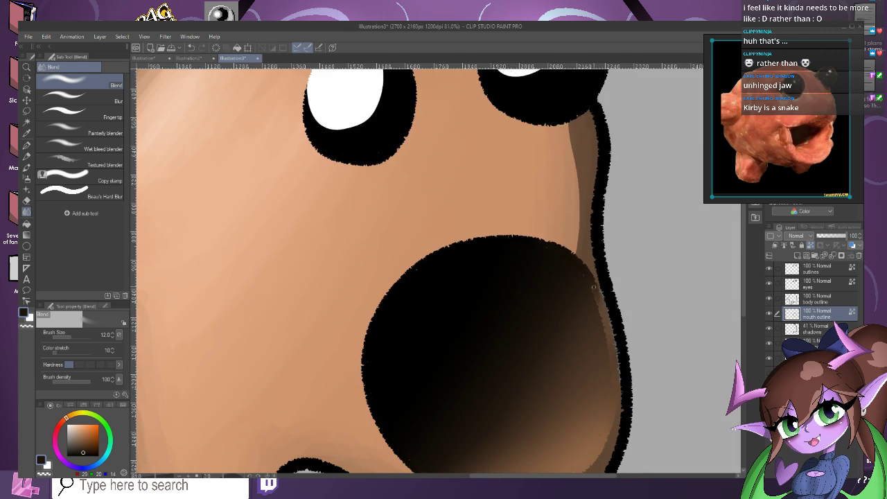
scroll(594, 298, up, 6)
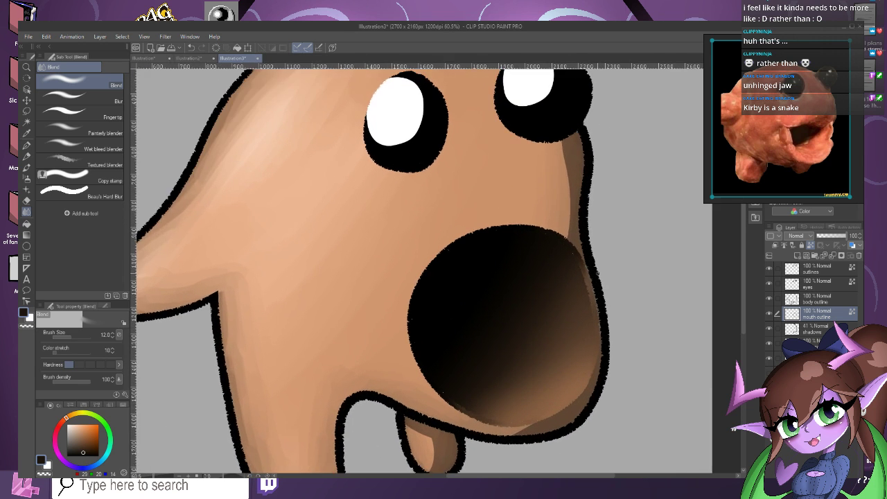
Extend a slightly lighter dark brown down the mouth outline's upper far side with Beau's Ink and blend it in.
key(p)
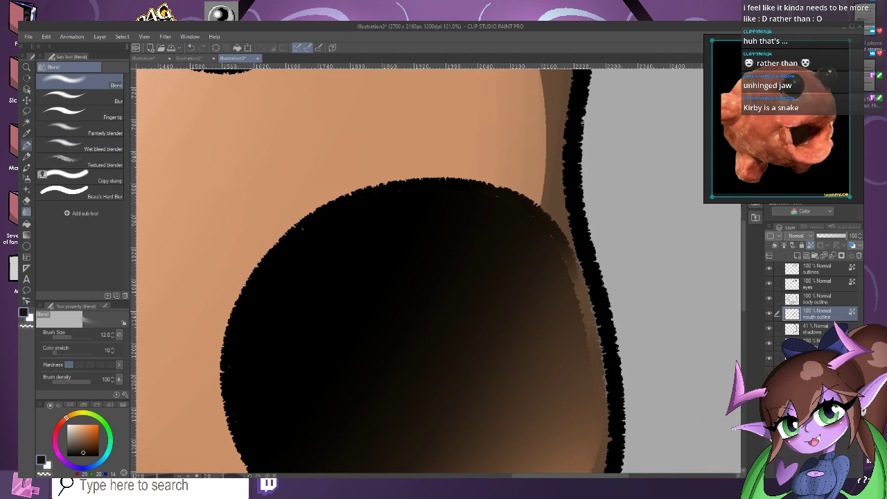
scroll(575, 277, up, 1)
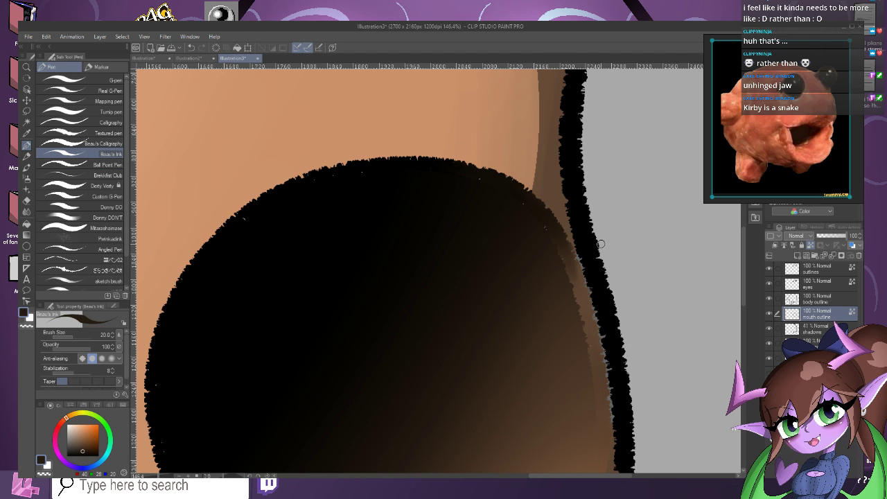
drag(555, 242, 568, 259)
drag(551, 224, 573, 262)
key(j)
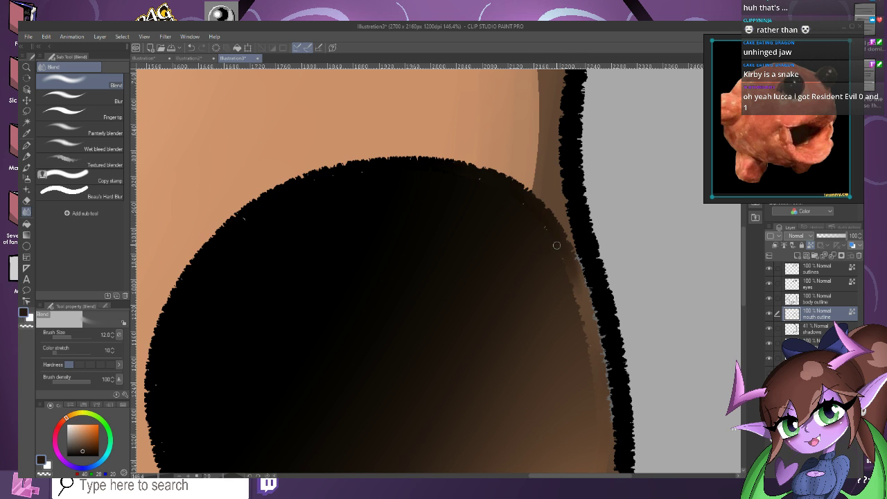
Enlarge the Blend brush to 25 and smooth the remaining color transition on the mouth outline's upper far side.
scroll(472, 177, down, 5)
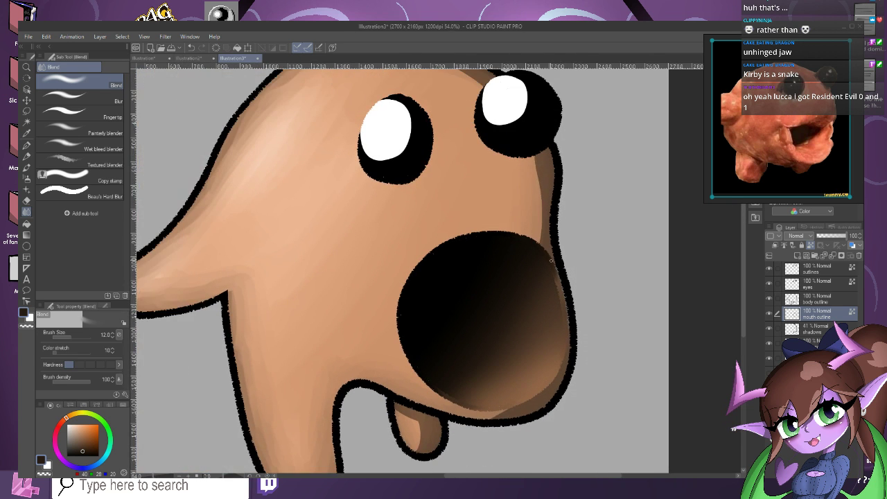
scroll(553, 275, up, 1)
click(73, 336)
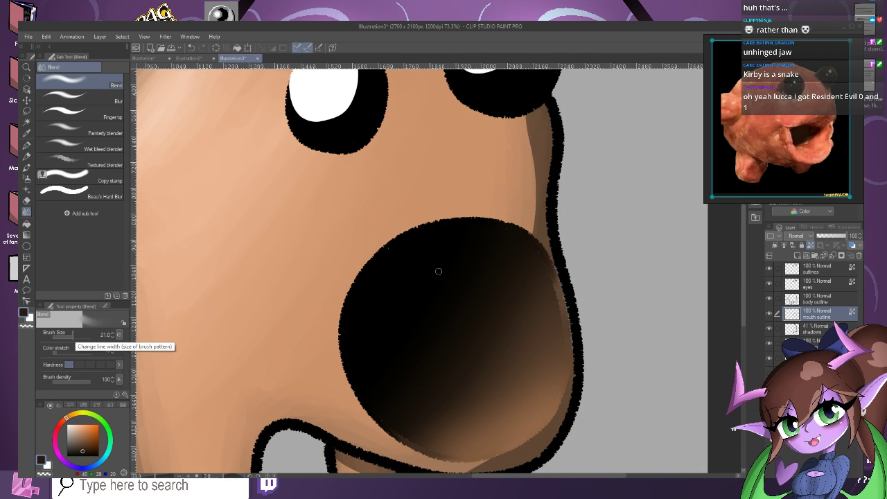
scroll(560, 253, up, 1)
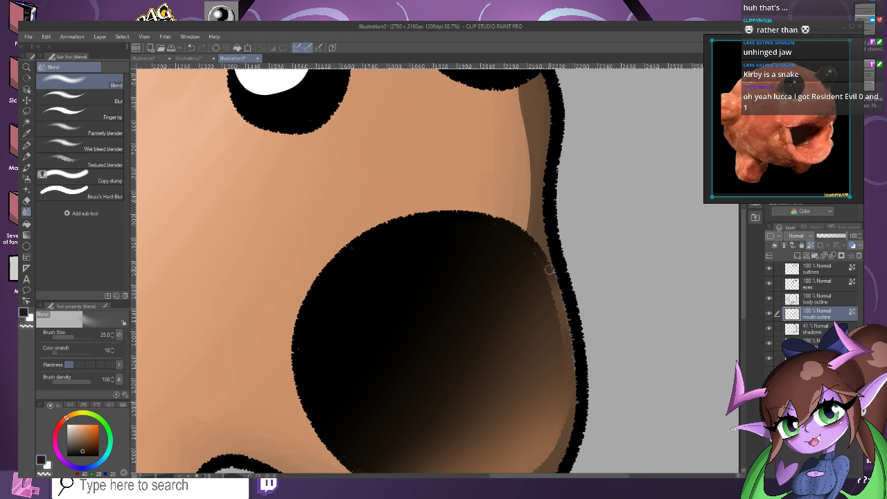
scroll(479, 214, down, 8)
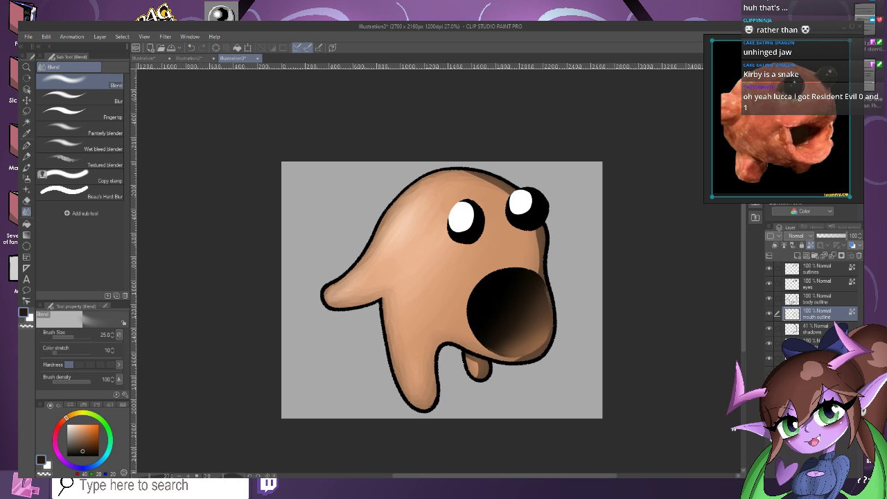
Paint a thin shadow beneath the far eye on the shadows layer with Beau's Ink at size 20.
click(817, 328)
scroll(575, 208, up, 3)
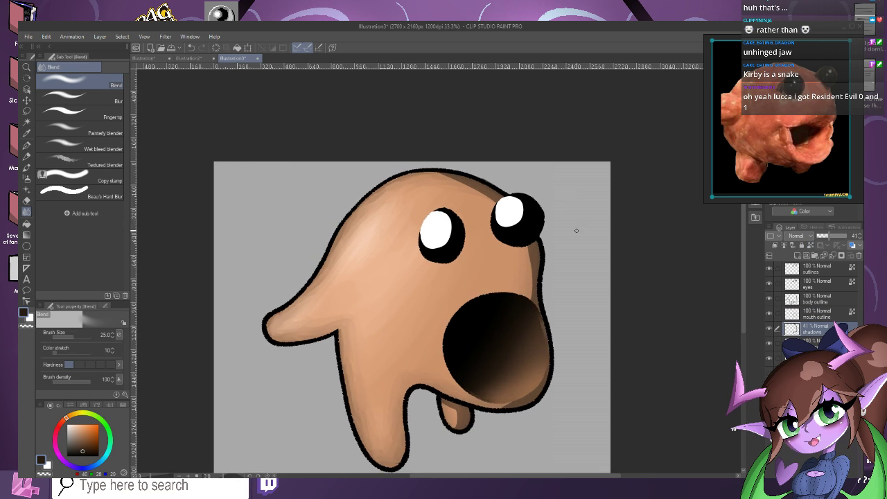
key(d)
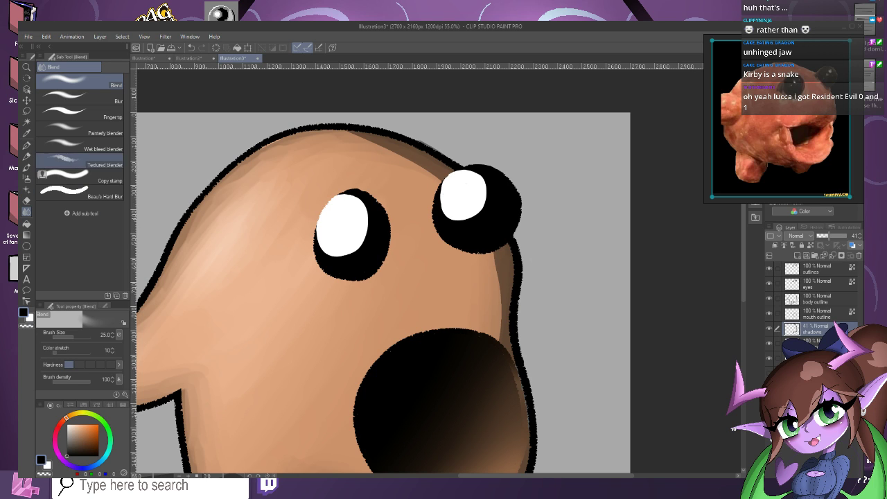
click(26, 144)
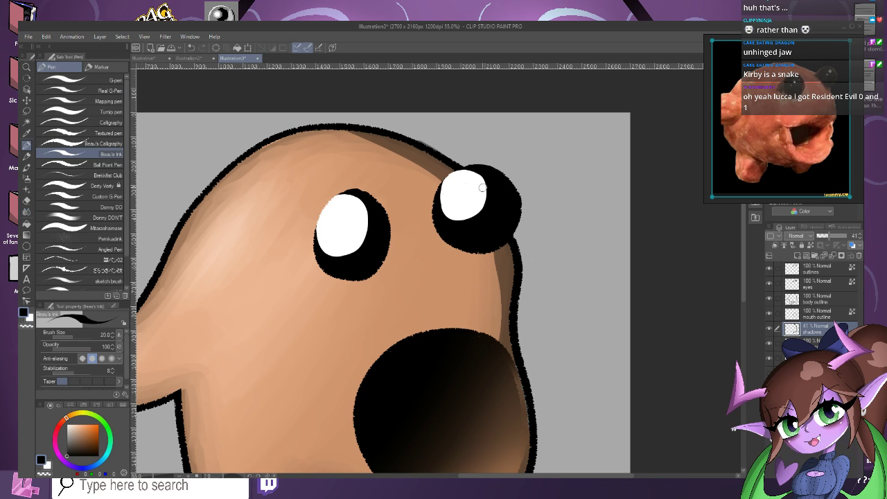
scroll(483, 188, up, 1)
mouse_move(479, 266)
mouse_down()
mouse_move(518, 262)
mouse_move(506, 267)
mouse_up()
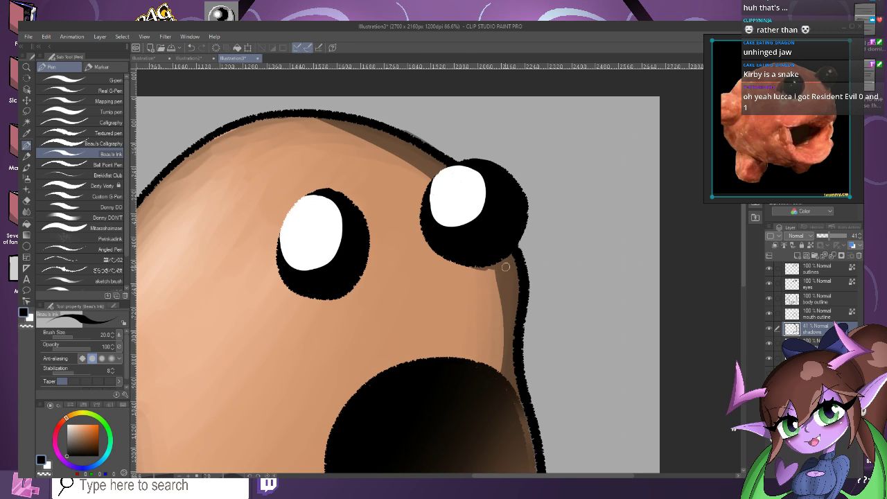
Undo a trial shadow stroke beside the near eye and set the Beau's Ink stabilization to 30.
mouse_move(332, 295)
mouse_down()
mouse_move(377, 257)
mouse_move(347, 198)
mouse_up()
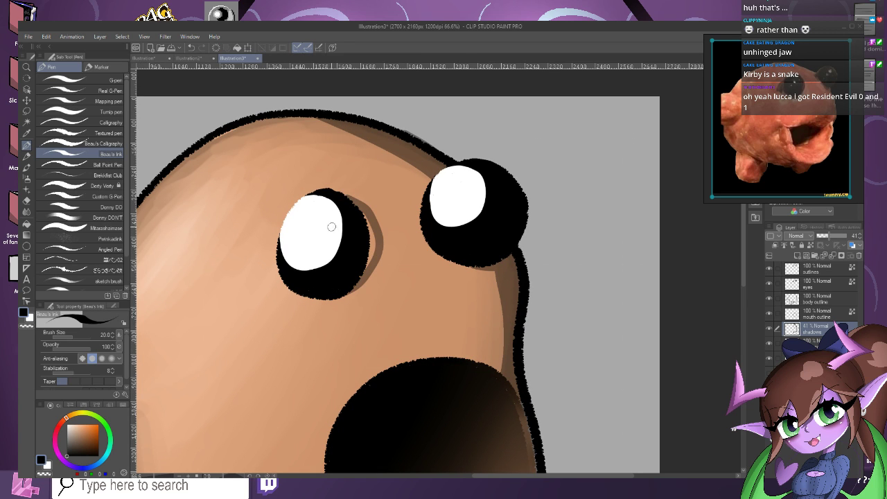
click(191, 47)
drag(72, 369, 87, 369)
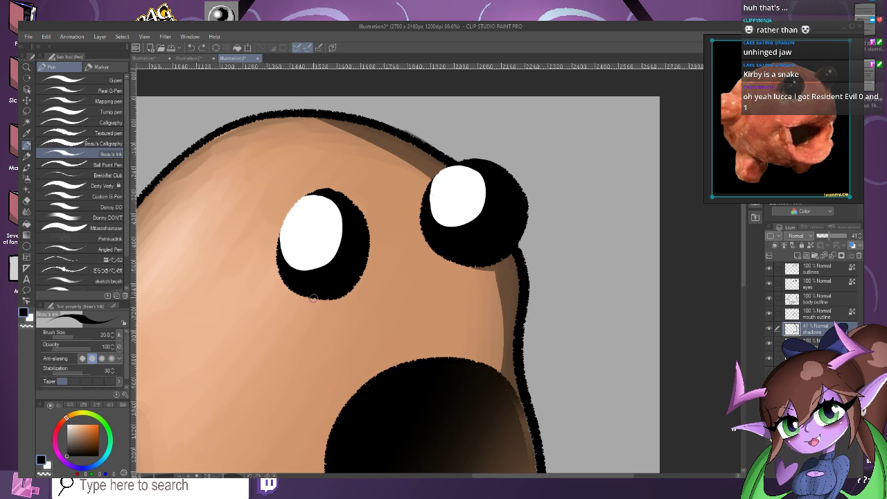
mouse_move(306, 289)
mouse_down()
mouse_move(385, 251)
mouse_move(351, 209)
mouse_move(337, 222)
mouse_move(357, 262)
mouse_move(365, 227)
mouse_move(374, 257)
mouse_move(345, 278)
mouse_move(362, 279)
mouse_move(339, 285)
mouse_up()
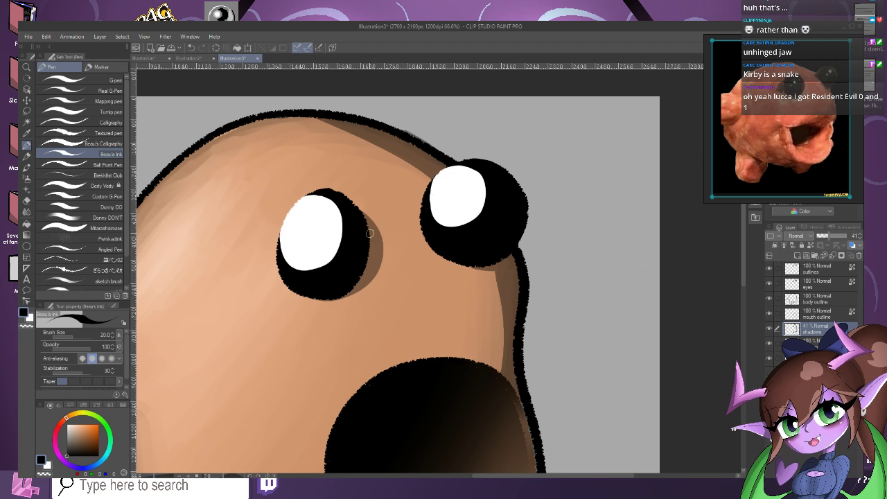
scroll(360, 230, down, 3)
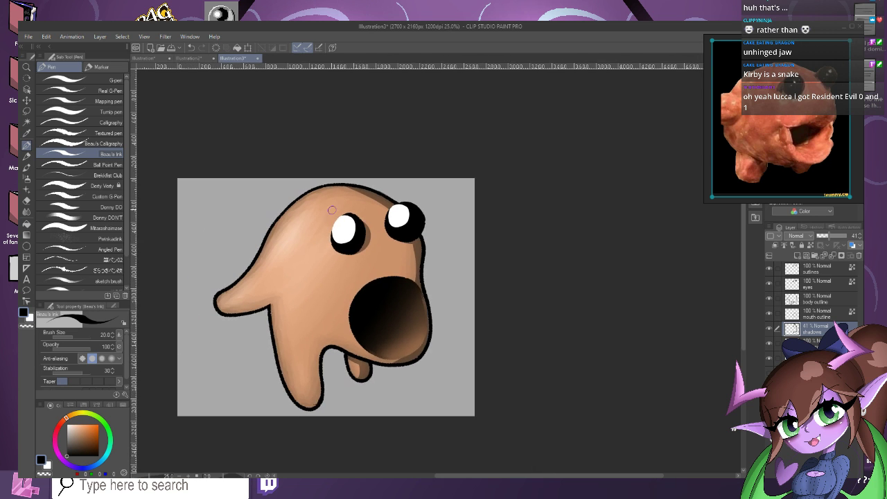
scroll(332, 210, up, 3)
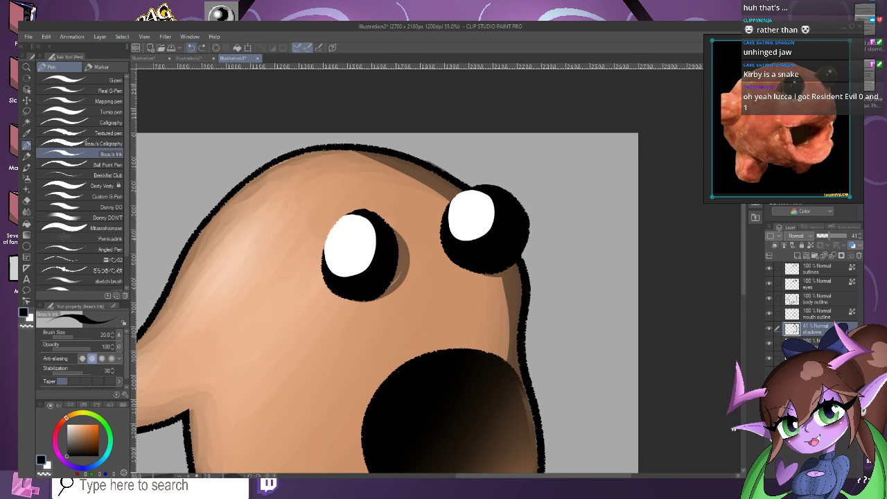
key(ctrl+z)
key(ctrl+z)
scroll(406, 269, up, 1)
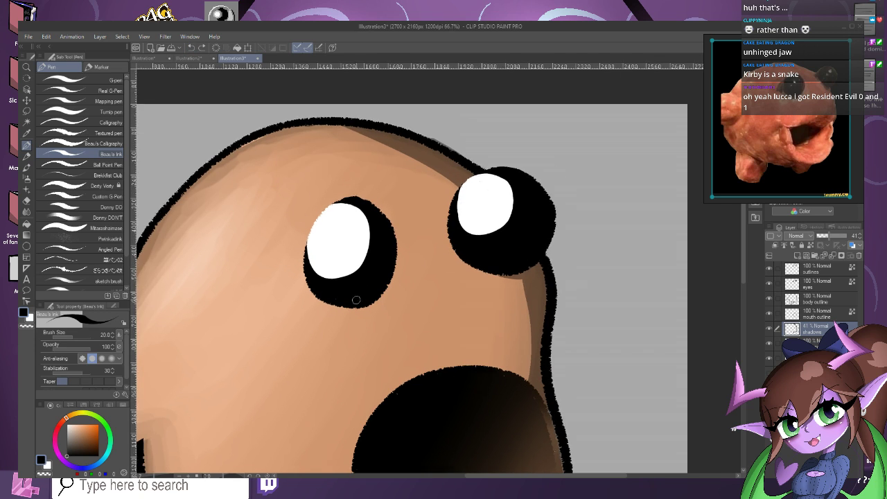
scroll(355, 299, up, 1)
mouse_move(366, 306)
mouse_down()
mouse_move(421, 247)
mouse_move(359, 210)
mouse_move(371, 237)
mouse_move(396, 230)
mouse_move(413, 275)
mouse_move(415, 242)
mouse_move(395, 279)
mouse_up()
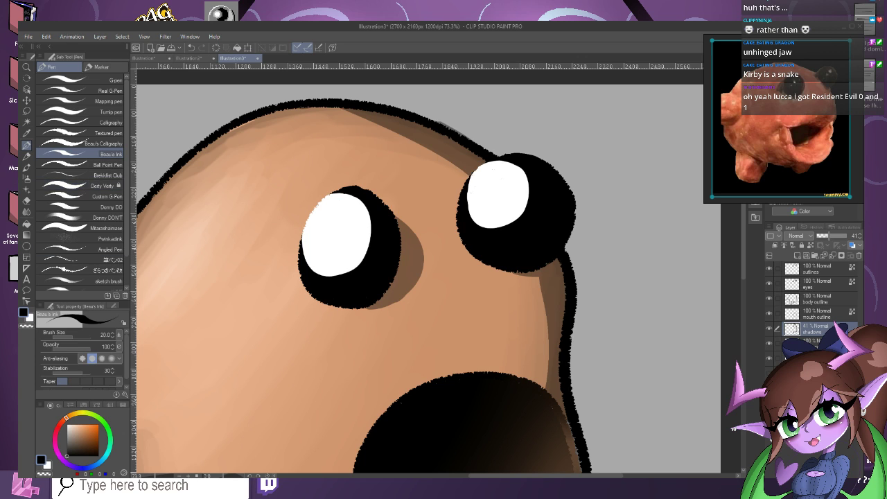
click(26, 201)
drag(433, 267, 362, 328)
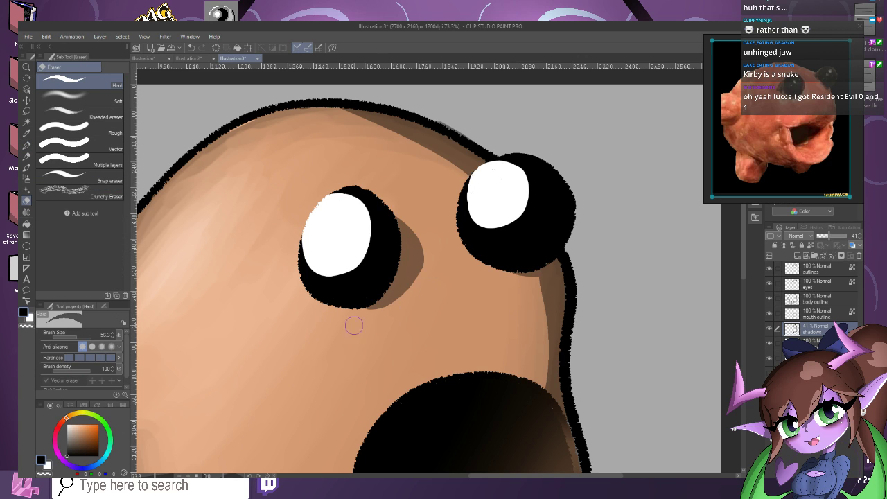
drag(422, 289, 356, 324)
drag(403, 306, 339, 318)
drag(433, 252, 423, 231)
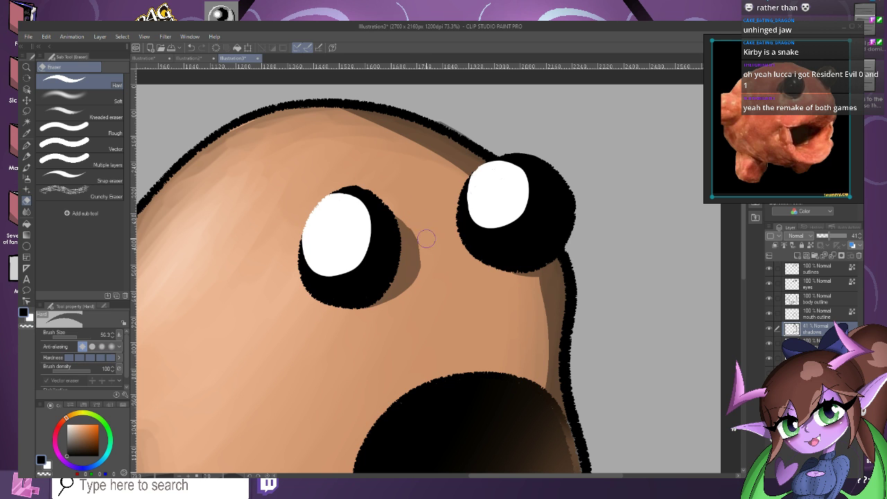
scroll(390, 213, down, 3)
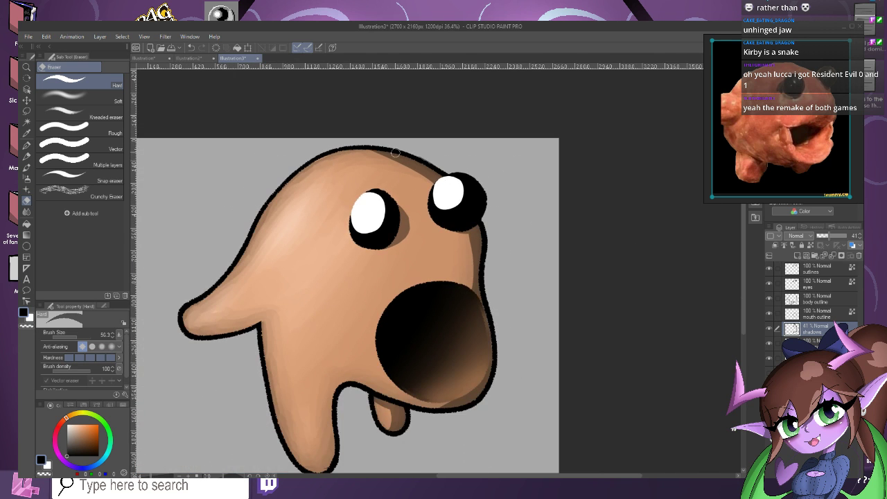
scroll(398, 201, up, 2)
scroll(418, 164, up, 1)
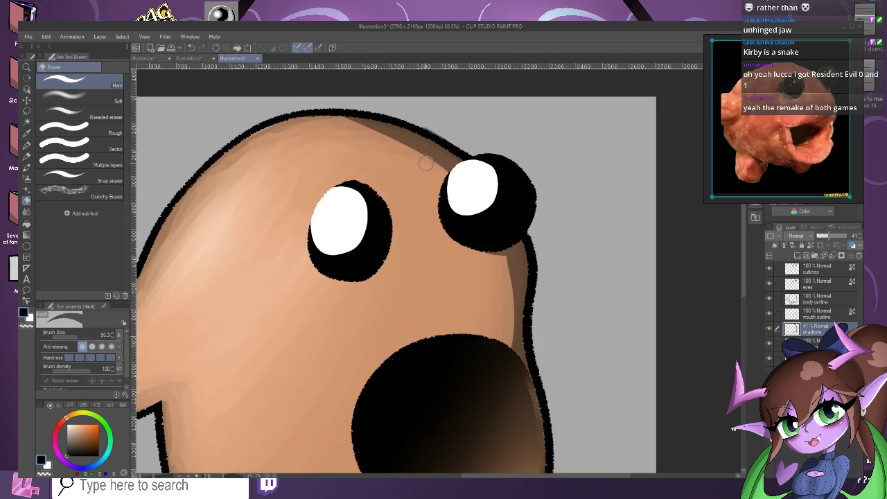
Paint a crescent shadow along the near eye's far side with Beau's Ink, redoing the first stroke.
click(26, 145)
scroll(388, 253, up, 1)
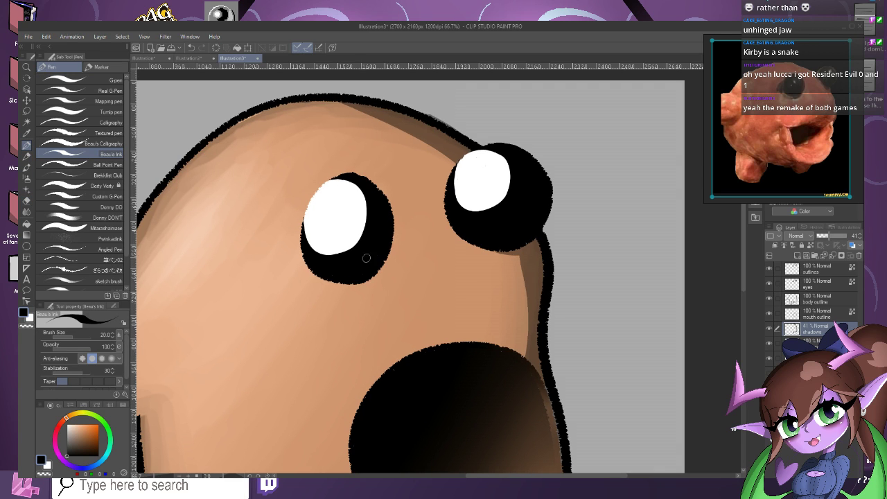
mouse_move(378, 274)
mouse_down()
mouse_move(405, 203)
mouse_move(374, 182)
mouse_up()
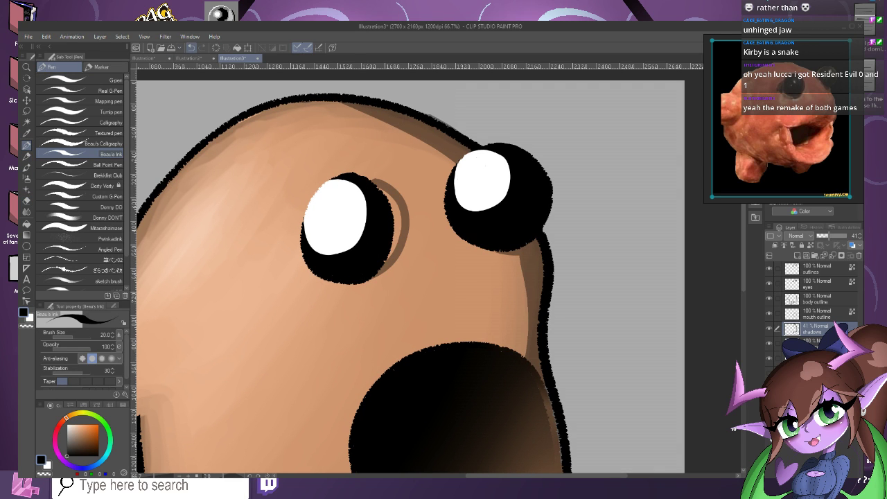
key(ctrl+z)
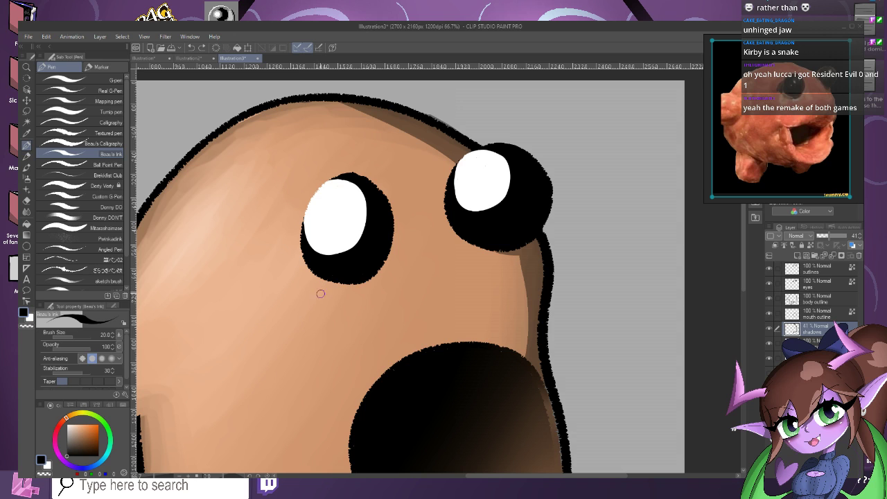
mouse_move(369, 280)
mouse_down()
mouse_move(404, 223)
mouse_move(366, 201)
mouse_move(389, 272)
mouse_up()
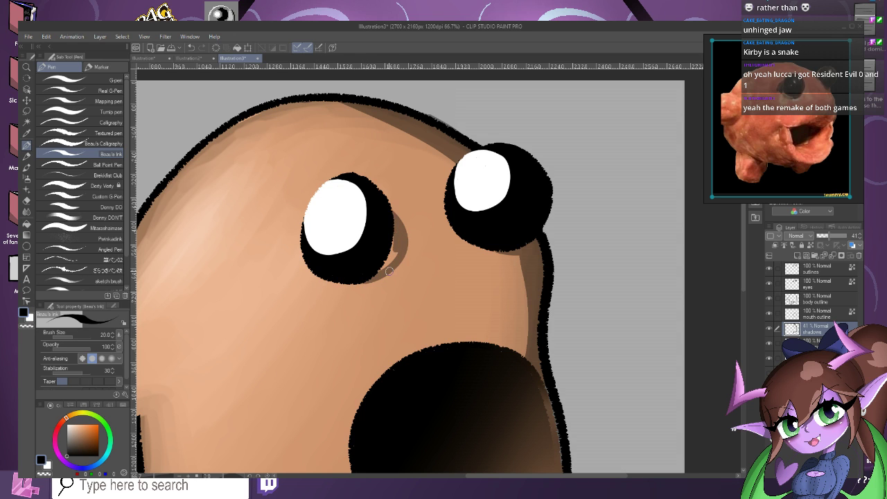
scroll(386, 239, down, 3)
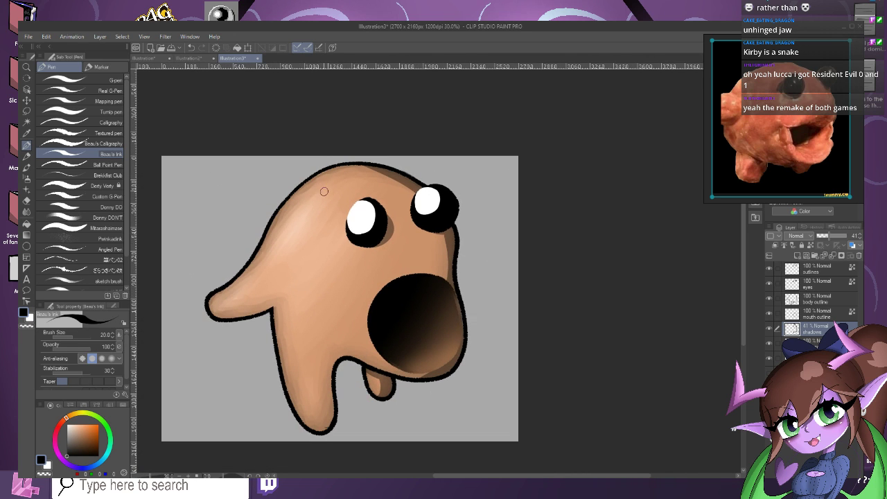
scroll(325, 196, down, 1)
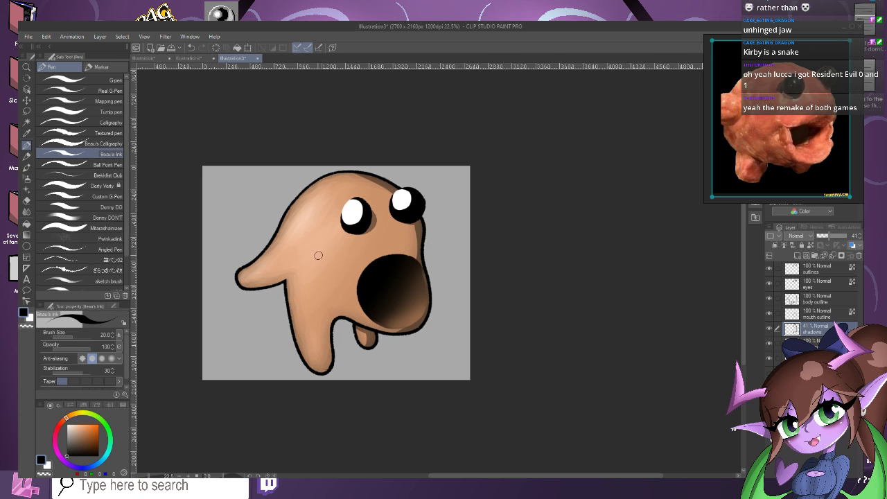
scroll(233, 238, up, 1)
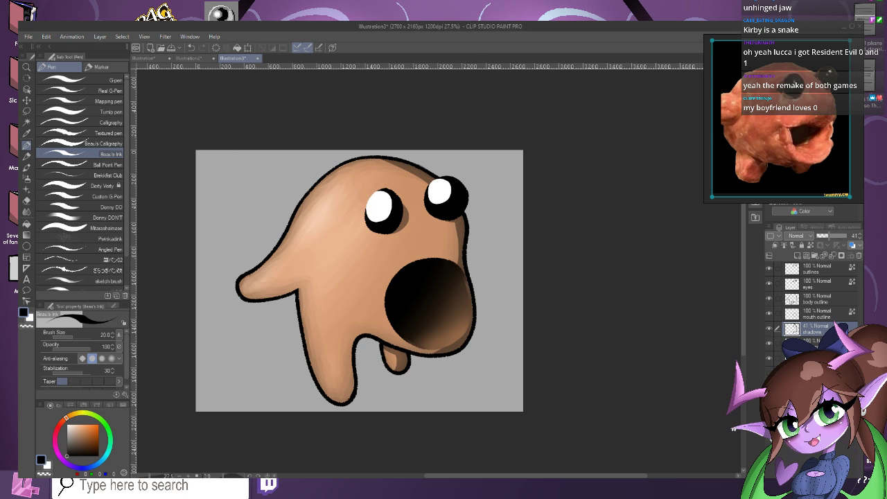
Recolor the whole body outline with a light skin tone sampled from the back, using a 1002.2 brush on the body outline layer.
click(818, 299)
scroll(284, 219, up, 1)
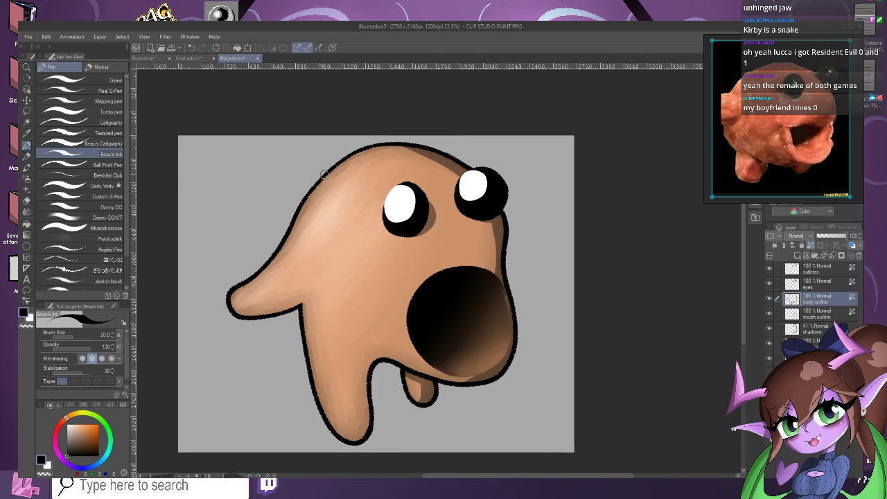
alt+click(338, 197)
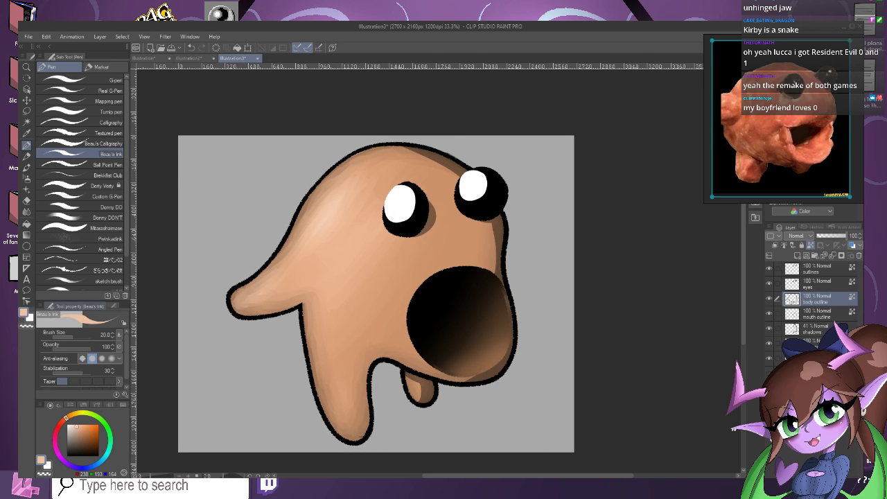
click(87, 337)
drag(365, 247, 368, 242)
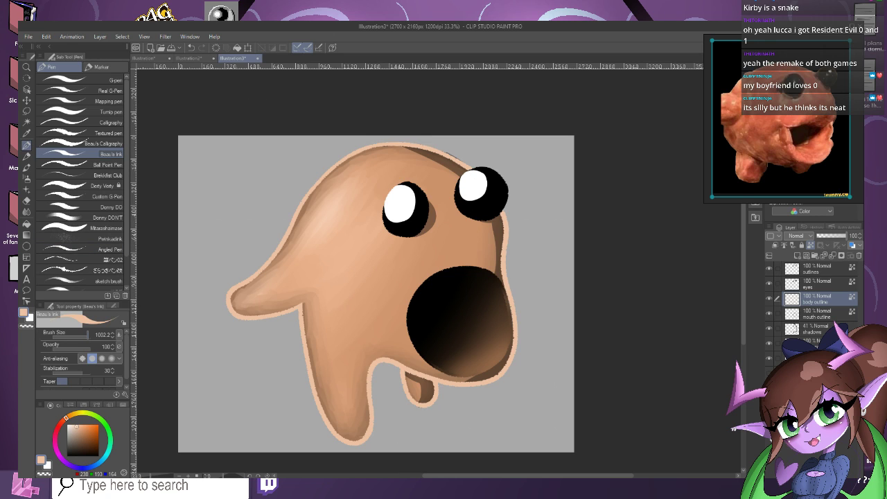
Set the brush size to 50.2 and repaint the body outline with a medium brown sampled from the creature's shading.
click(76, 336)
alt+click(496, 227)
mouse_move(501, 201)
mouse_down()
mouse_move(494, 174)
mouse_move(395, 141)
mouse_move(426, 146)
mouse_move(364, 146)
mouse_move(275, 230)
mouse_up()
mouse_move(335, 160)
mouse_down()
mouse_move(264, 282)
mouse_move(300, 232)
mouse_move(237, 299)
mouse_move(242, 283)
mouse_move(224, 316)
mouse_move(316, 293)
mouse_move(262, 320)
mouse_move(313, 384)
mouse_move(334, 433)
mouse_up()
mouse_move(307, 307)
mouse_down()
mouse_move(386, 373)
mouse_move(376, 419)
mouse_move(378, 385)
mouse_move(373, 420)
mouse_move(337, 420)
mouse_move(364, 438)
mouse_move(378, 376)
mouse_move(398, 358)
mouse_move(362, 377)
mouse_move(425, 365)
mouse_move(428, 408)
mouse_move(400, 364)
mouse_move(404, 378)
mouse_move(444, 373)
mouse_move(434, 398)
mouse_move(383, 379)
mouse_move(428, 407)
mouse_move(438, 375)
mouse_move(496, 366)
mouse_move(527, 305)
mouse_move(518, 293)
mouse_move(503, 372)
mouse_move(490, 160)
mouse_up()
scroll(447, 189, down, 2)
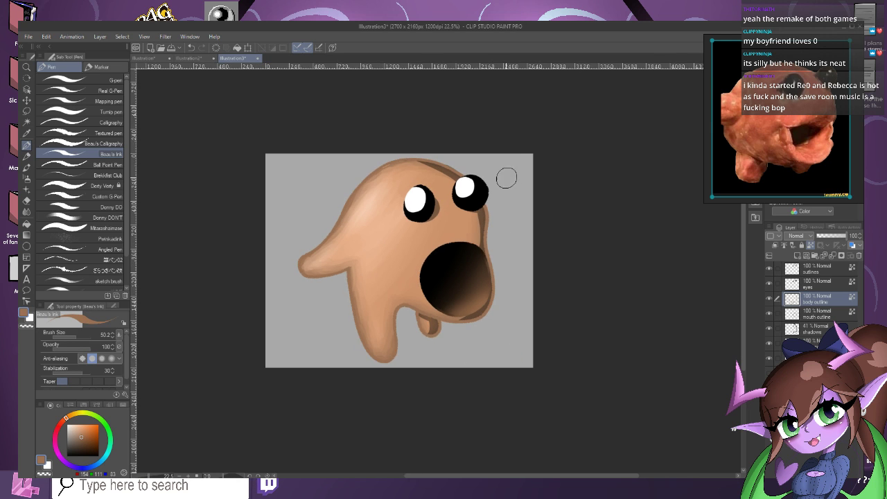
Darken the body outline along the shadowed far side and upper head with a dark brown based on the sampled shadow color.
scroll(490, 199, up, 2)
alt+click(477, 220)
mouse_move(475, 221)
mouse_down()
mouse_move(466, 197)
mouse_move(489, 291)
mouse_move(481, 221)
mouse_move(491, 261)
mouse_move(488, 362)
mouse_move(498, 343)
mouse_move(467, 378)
mouse_up()
click(80, 447)
mouse_move(498, 342)
mouse_down()
mouse_move(475, 375)
mouse_move(437, 395)
mouse_up()
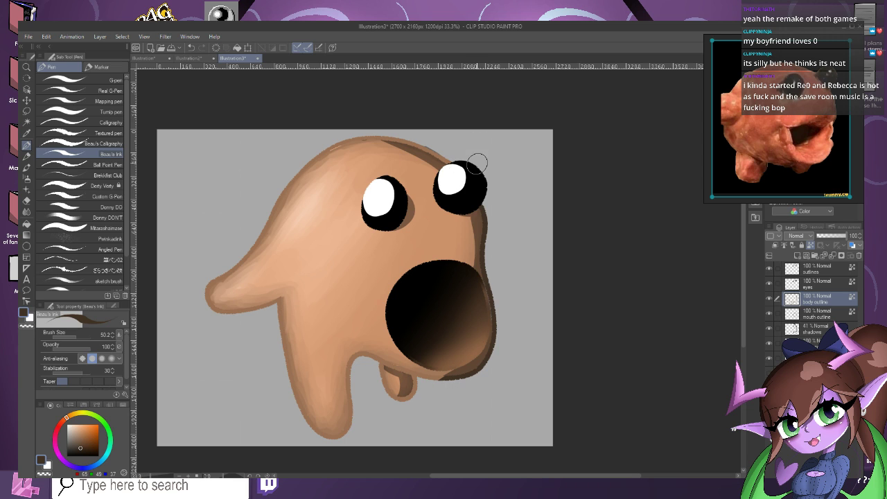
mouse_move(388, 121)
mouse_down()
mouse_move(474, 181)
mouse_move(385, 125)
mouse_move(420, 142)
mouse_move(365, 123)
mouse_up()
Reduce the brush size to 22.4 and darken the small rear foot's outline around its shadowed lower far side.
scroll(462, 375, up, 2)
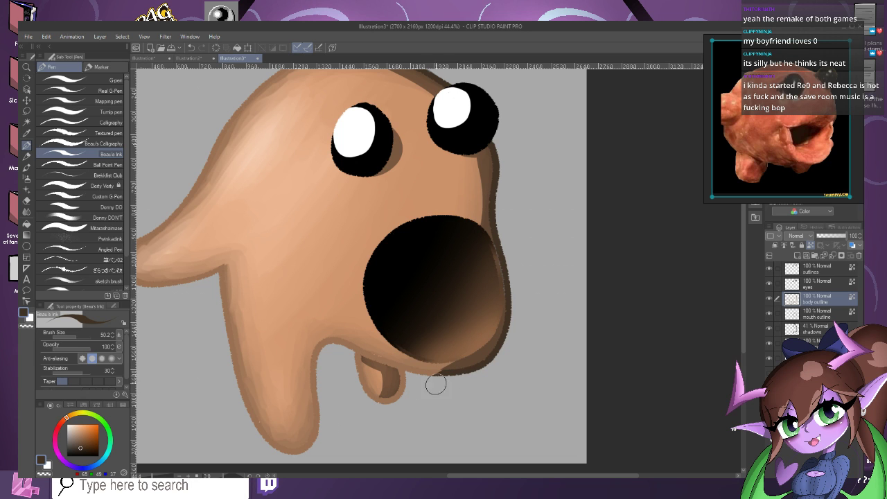
scroll(420, 392, down, 2)
scroll(390, 374, up, 3)
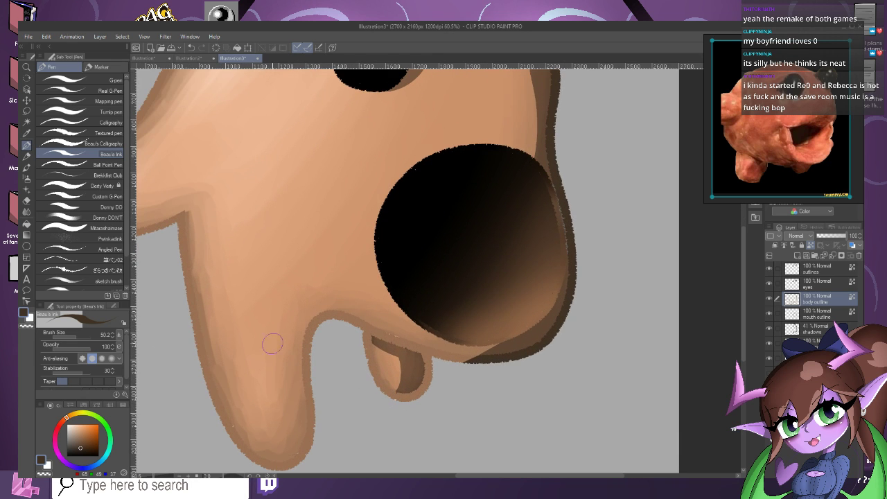
scroll(399, 391, up, 2)
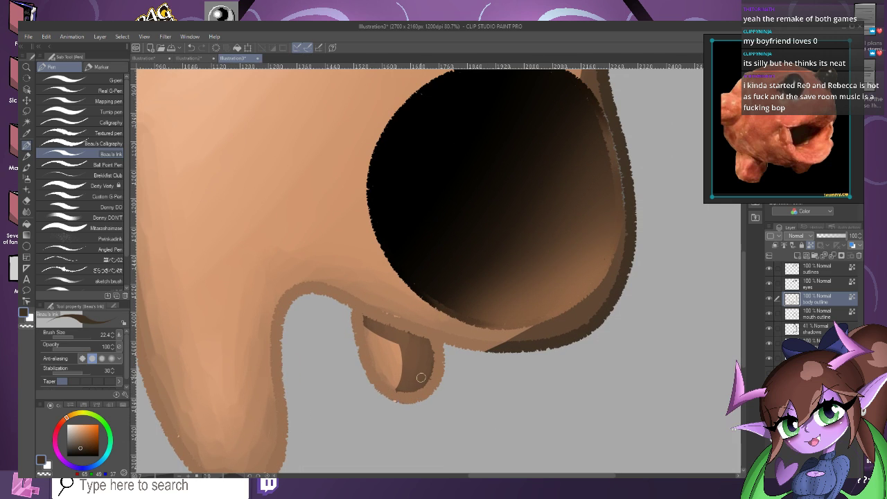
drag(400, 395, 387, 399)
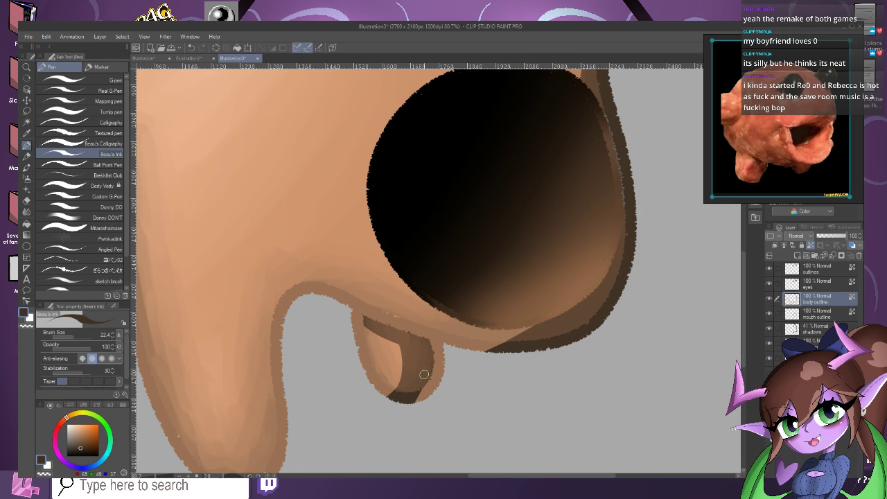
drag(430, 378, 417, 401)
drag(438, 360, 425, 398)
Darken the outline where the rear foot's shadow meets the body, and sample the medium brown from the foot's lit outline.
scroll(421, 367, up, 2)
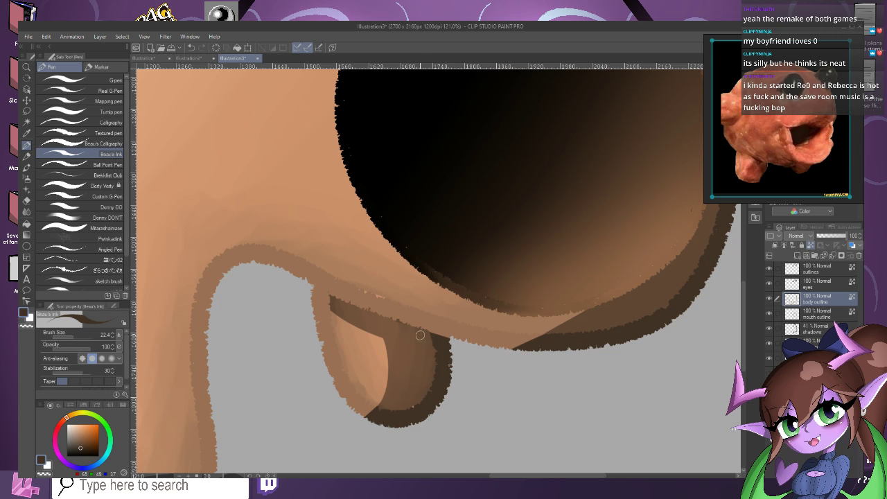
mouse_move(332, 304)
mouse_down()
mouse_move(343, 311)
mouse_move(309, 292)
mouse_up()
alt+click(320, 314)
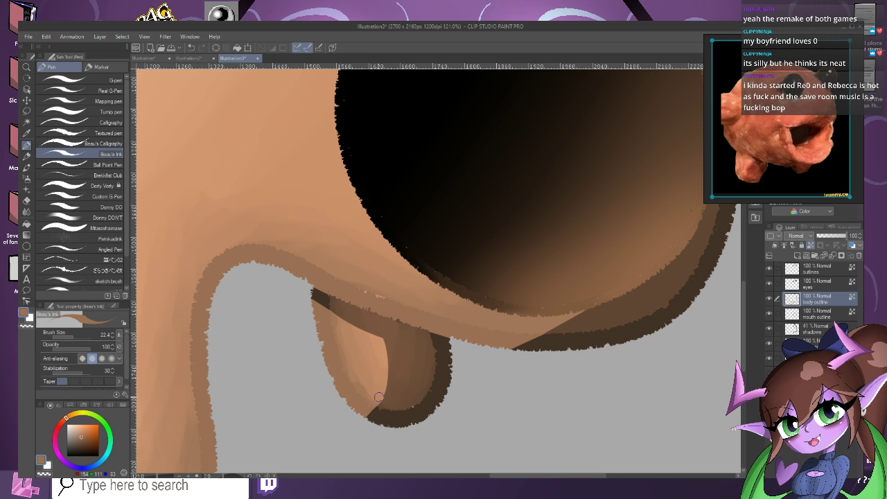
Move the reference photo window down beside the creature for comparison.
scroll(407, 337, down, 4)
scroll(407, 337, down, 3)
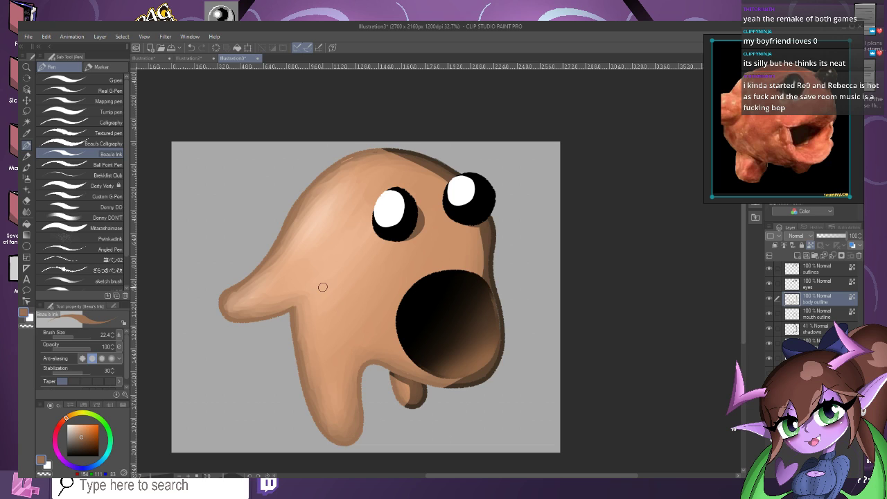
drag(783, 118, 677, 288)
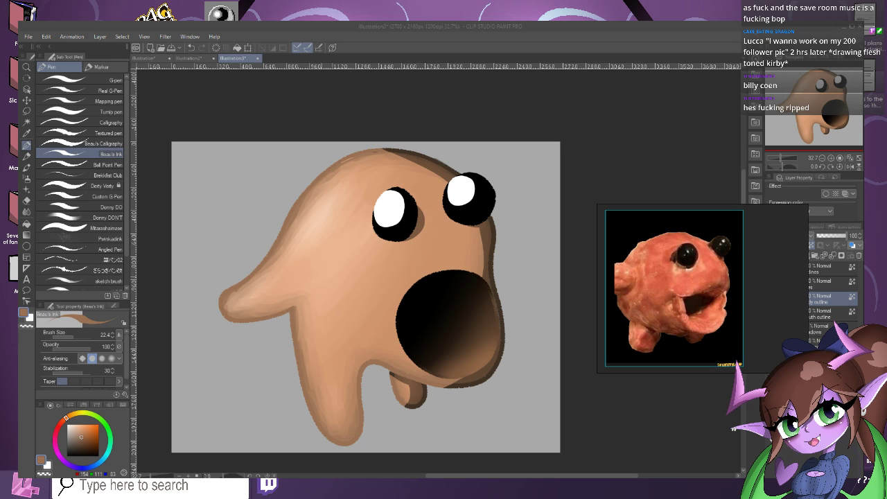
Move the reference photo clear of the canvas and add a new raster layer with Color expression and Normal blending.
scroll(300, 259, down, 1)
scroll(273, 260, up, 1)
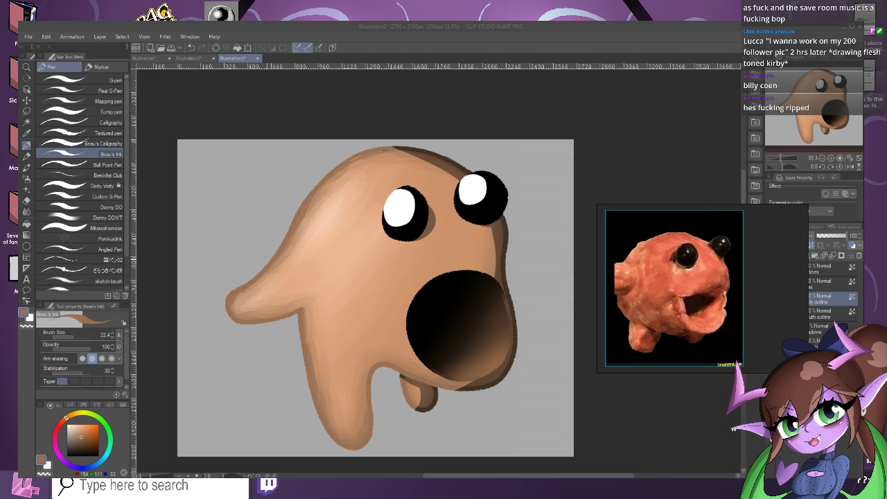
drag(674, 288, 752, 191)
click(105, 66)
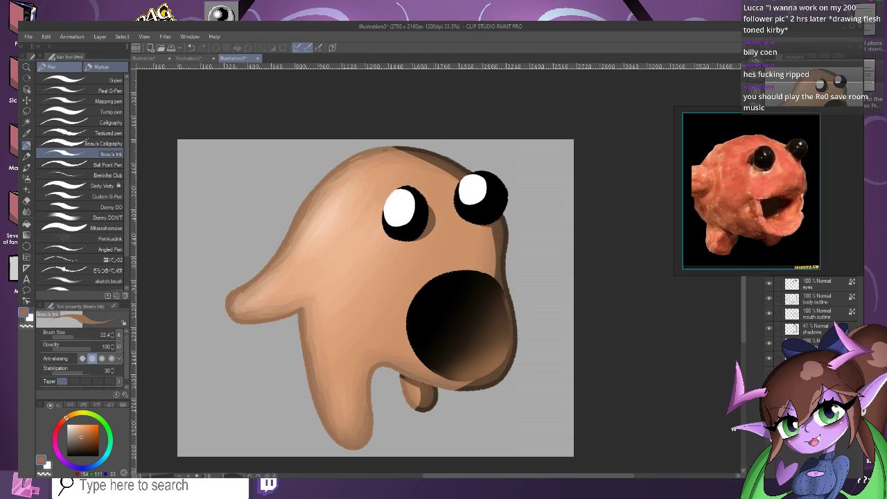
click(100, 37)
mouse_move(139, 55)
click(270, 56)
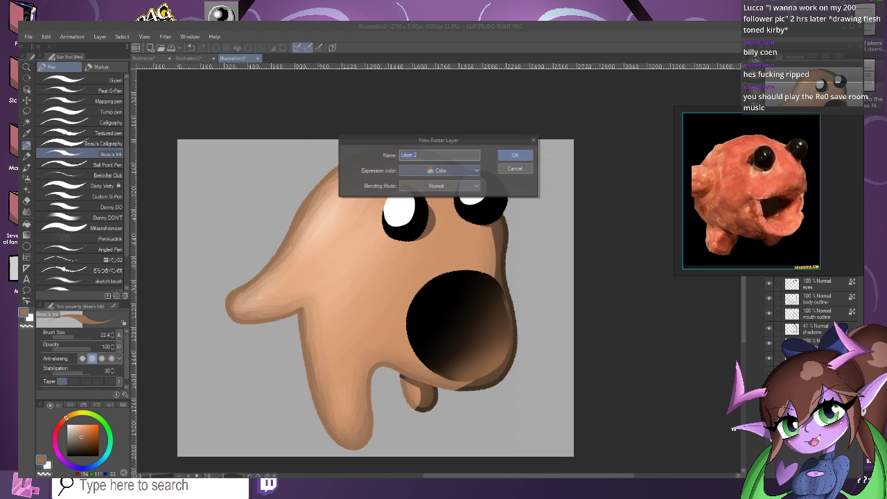
click(514, 154)
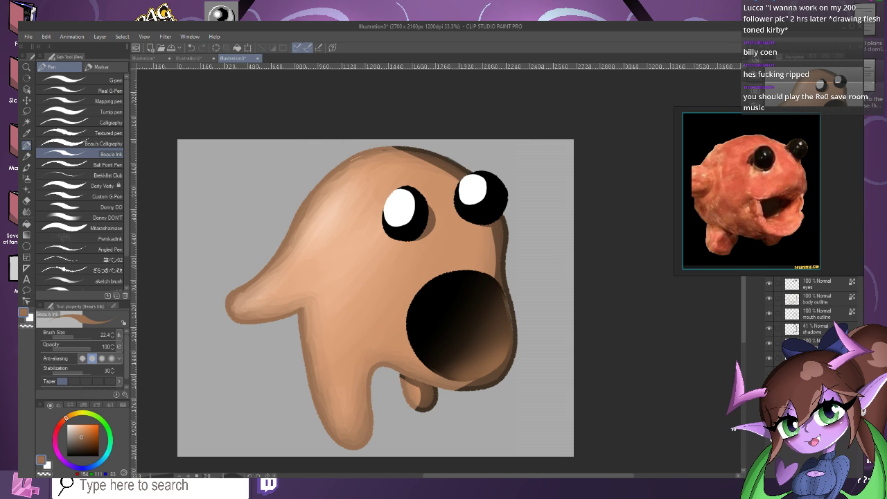
Remove the grey backdrop to leave the canvas transparent behind the creature, and move the reference photo farther away from the drawing.
key(ctrl+z)
key(ctrl+y)
key(ctrl+z)
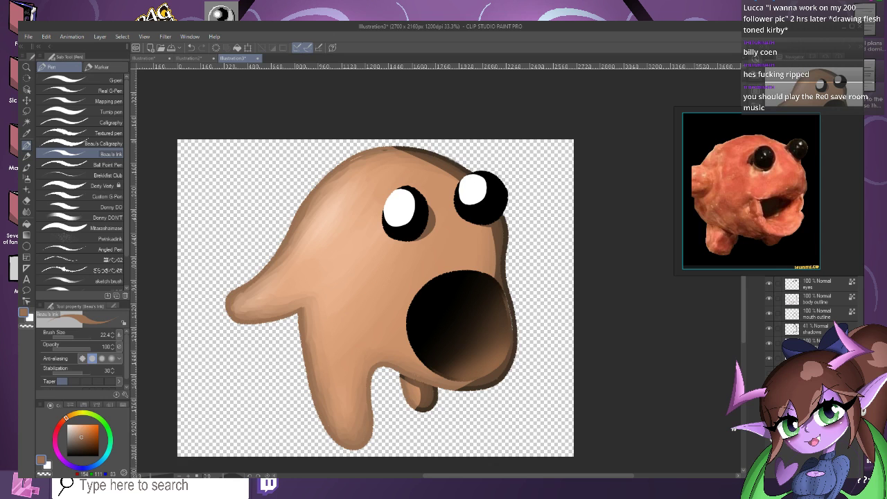
drag(752, 190, 789, 121)
scroll(510, 389, down, 1)
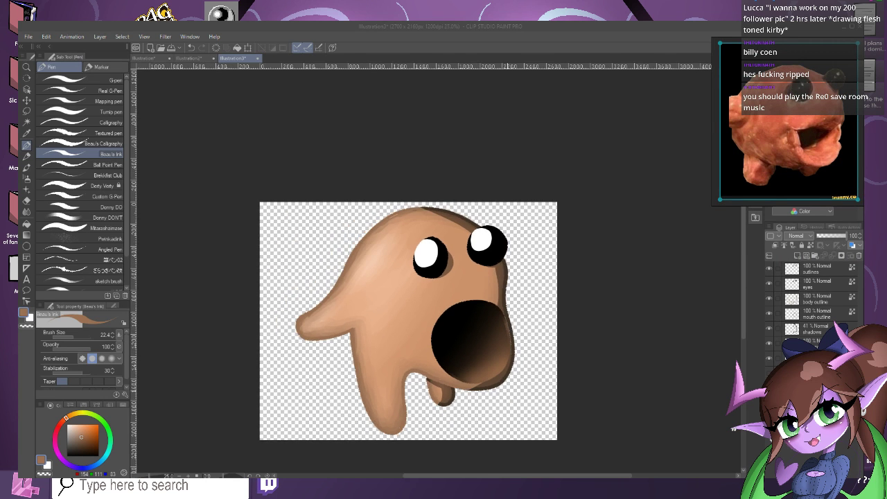
scroll(506, 401, up, 2)
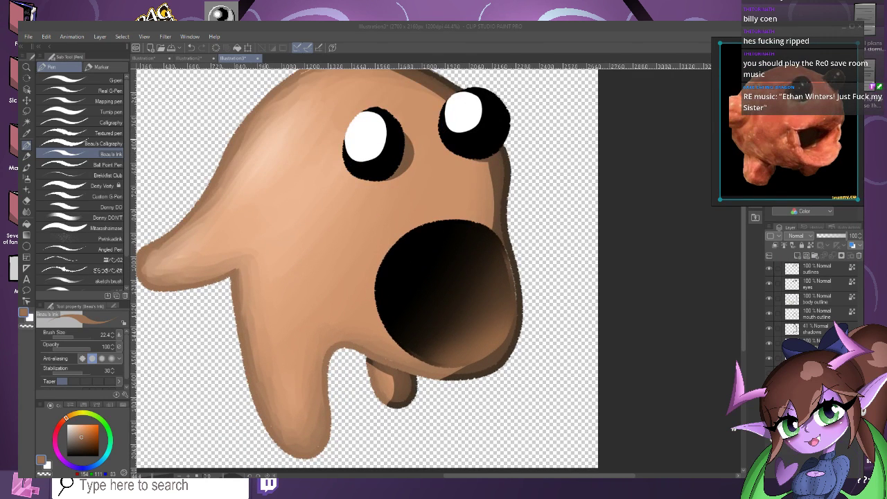
Sign the drawing with the artist's short signature in the gap between the feet, using the Ball Point Pen and black sampled from the mouth.
alt+click(388, 304)
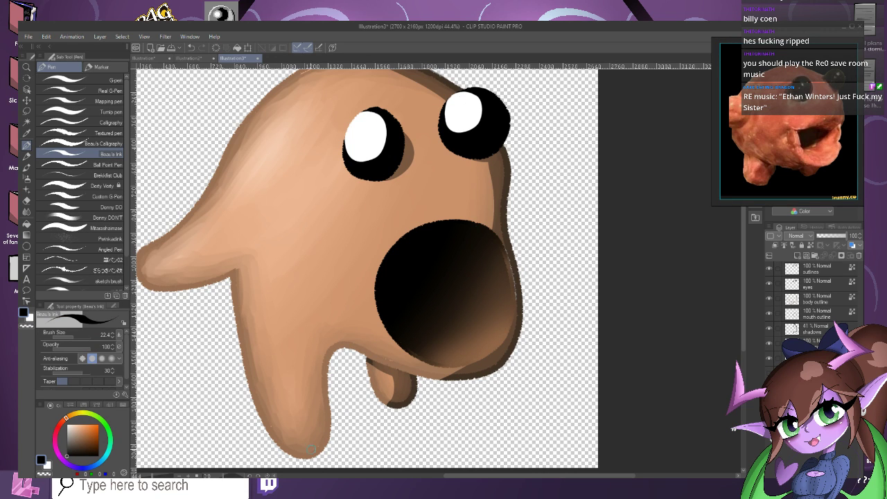
scroll(352, 409, up, 5)
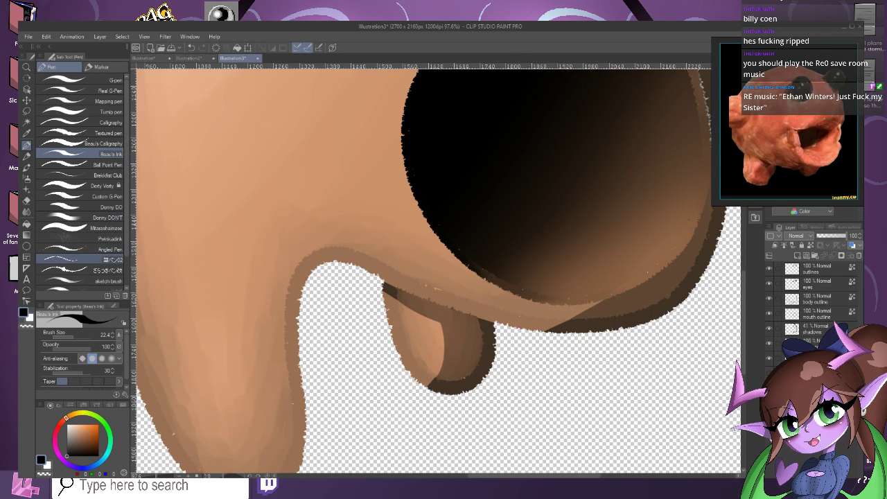
click(76, 164)
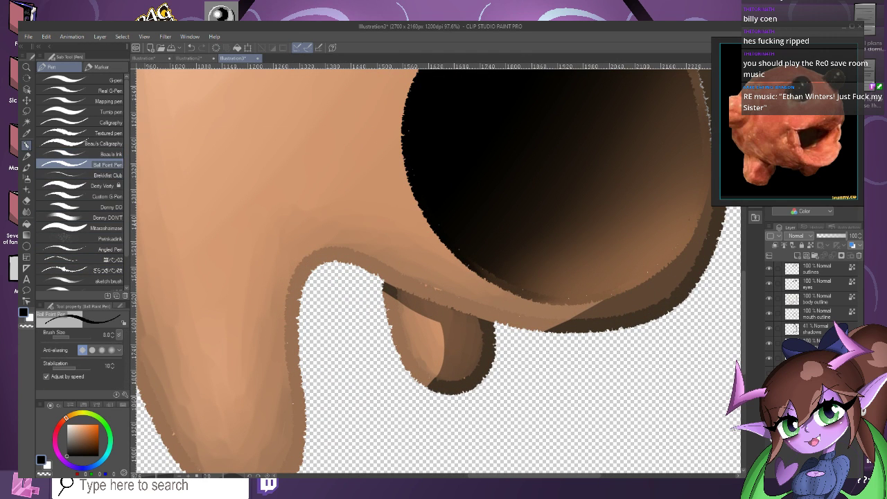
scroll(278, 352, up, 2)
drag(338, 288, 348, 374)
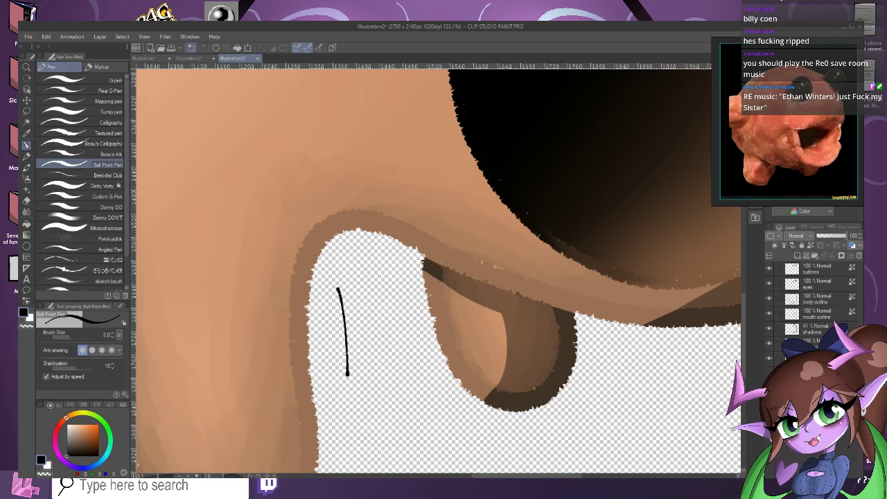
key(ctrl+z)
scroll(336, 328, up, 1)
mouse_move(313, 307)
mouse_down()
mouse_move(336, 342)
mouse_move(353, 342)
mouse_move(365, 325)
mouse_up()
mouse_move(368, 290)
mouse_down()
mouse_move(360, 305)
mouse_move(374, 298)
mouse_up()
scroll(313, 340, down, 6)
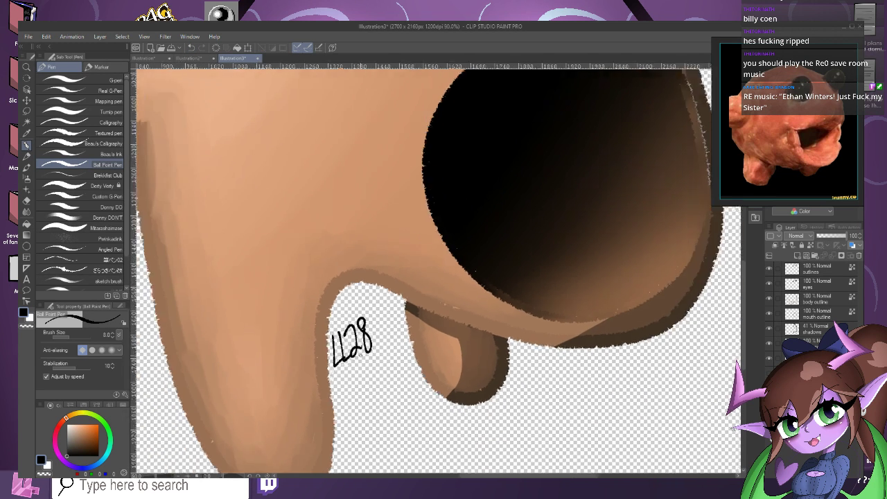
scroll(314, 340, up, 1)
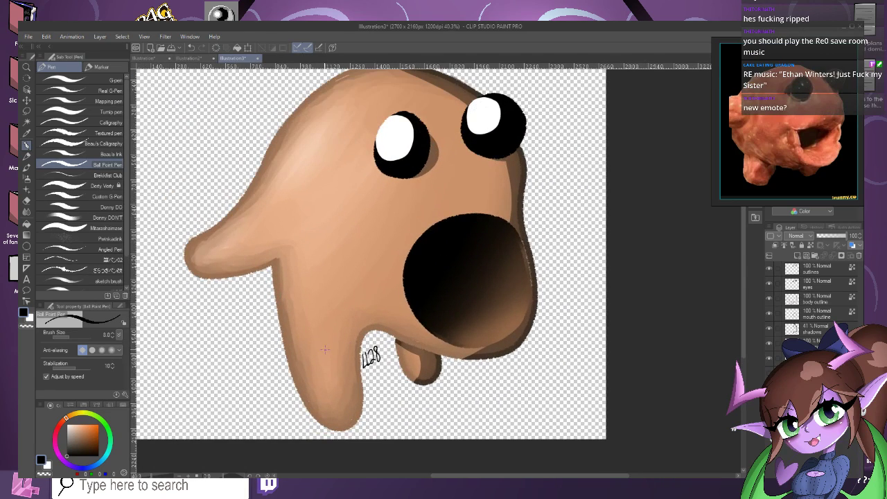
Transform the signature to shift it slightly upward within the gap between the two feet.
click(248, 47)
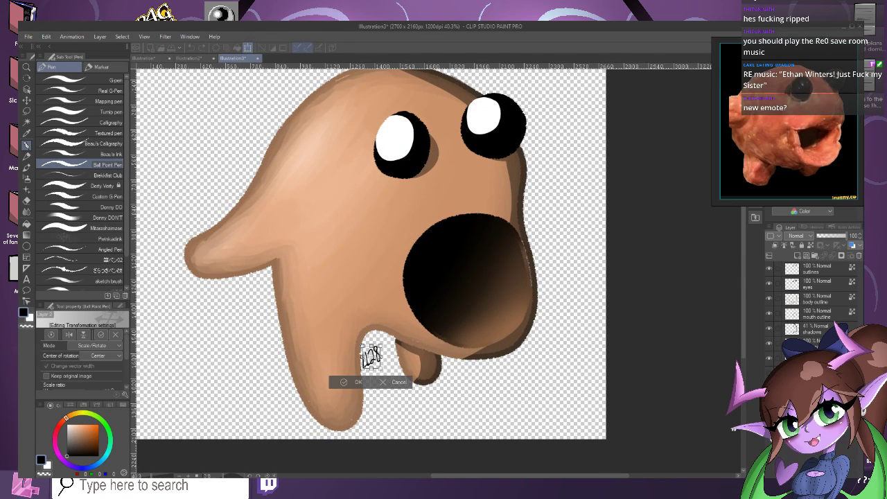
scroll(369, 357, up, 3)
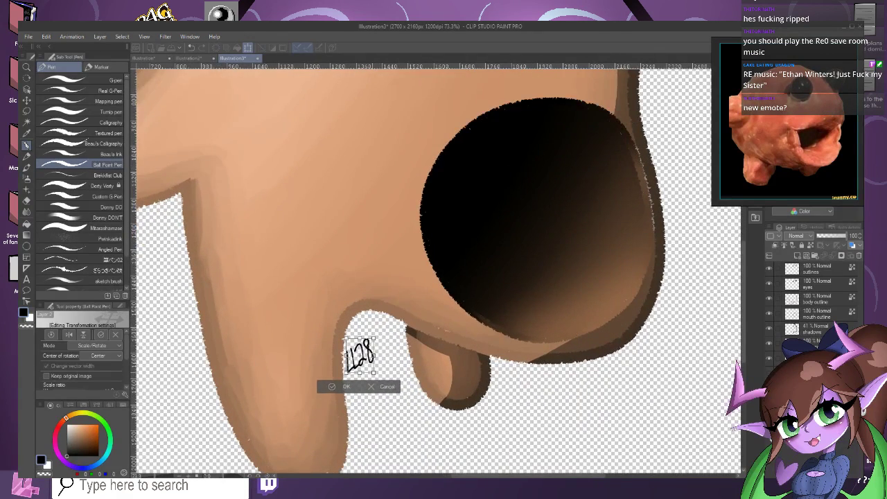
drag(360, 355, 366, 333)
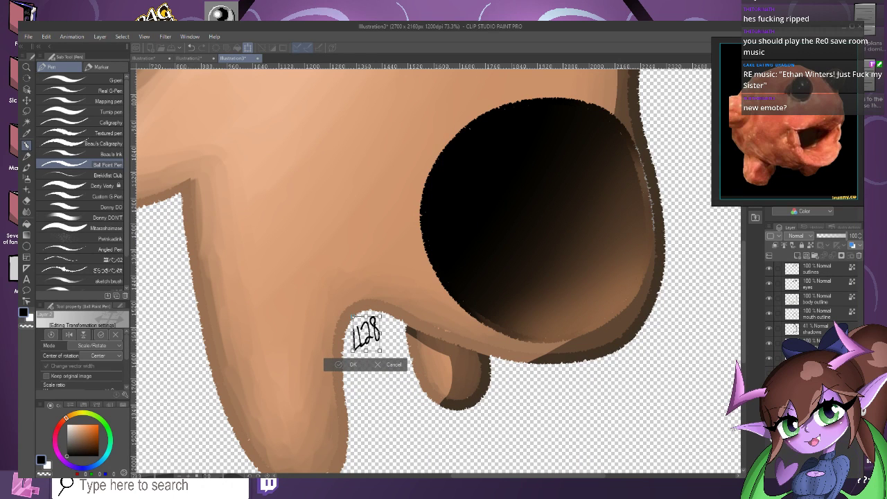
key(Return)
scroll(437, 409, down, 5)
scroll(466, 395, up, 1)
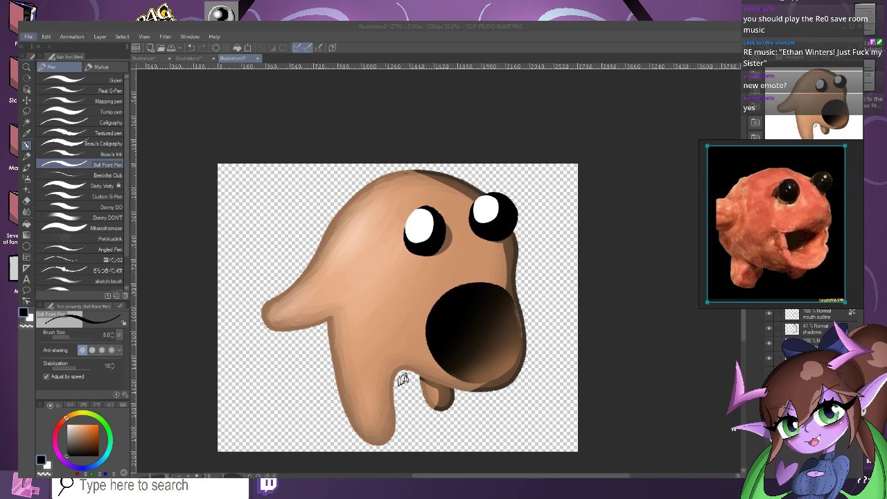
Export the drawing as a single-layer PNG named FleshPogKirby.
click(28, 37)
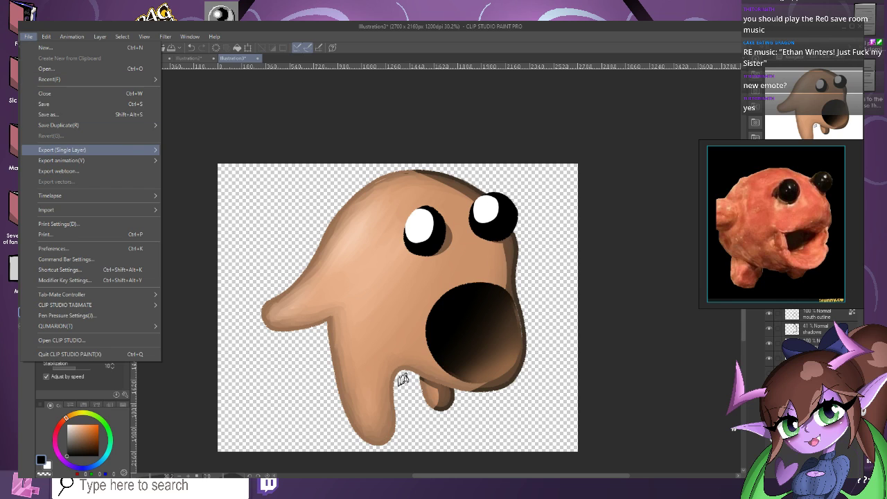
mouse_move(90, 149)
click(216, 173)
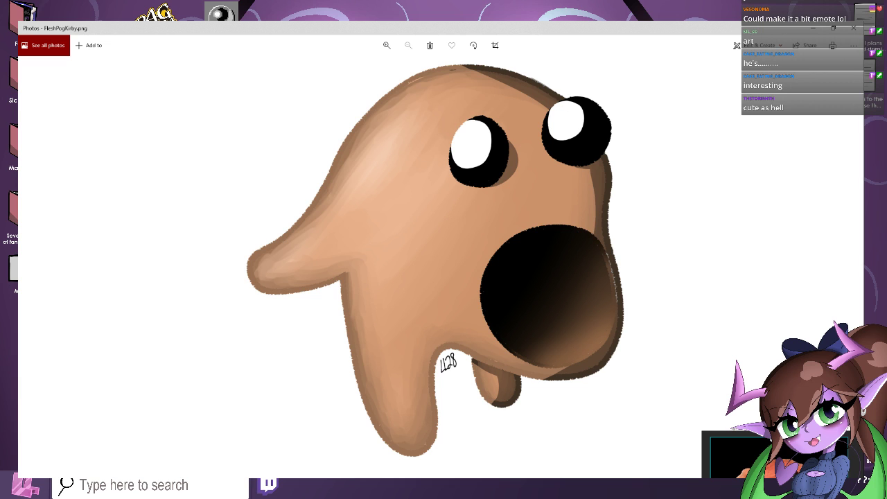
Zoom in on the exported FleshPogKirby.png in Photos to examine the eyes and upper body, moving the reference photo out of the way.
click(387, 45)
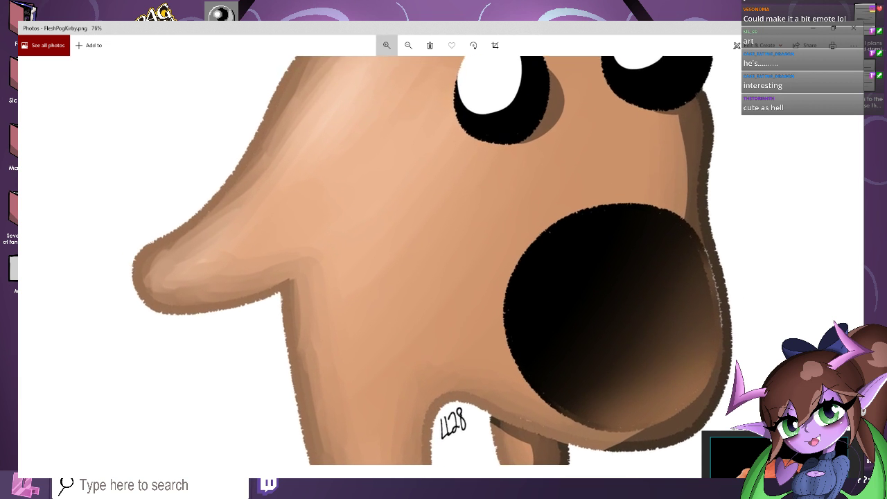
drag(444, 249, 400, 374)
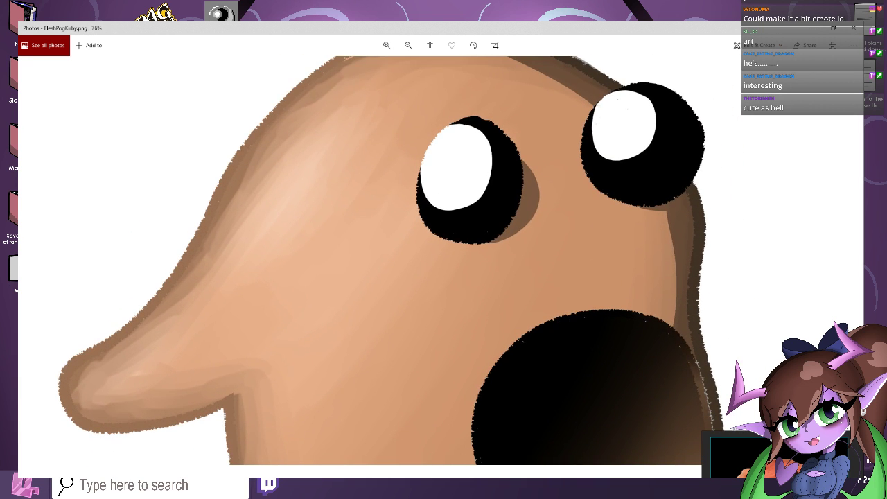
drag(770, 468, 773, 498)
right_click(723, 260)
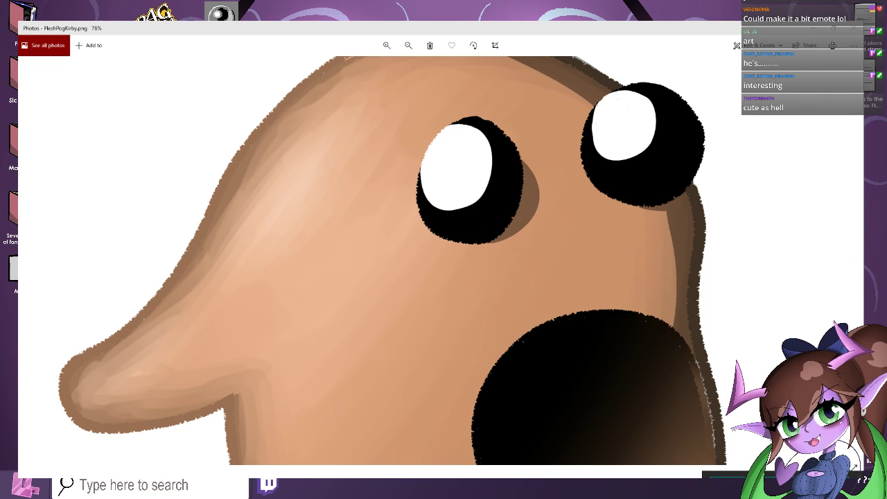
Position the Art 2021 folder window over the drawing and close the exported image.
drag(18, 166, 348, 103)
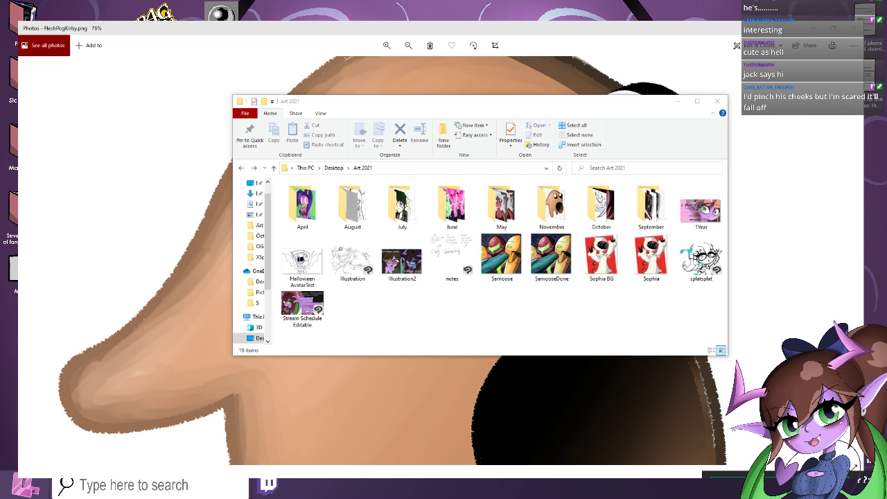
mouse_move(351, 108)
mouse_down()
mouse_move(368, 124)
mouse_move(399, 378)
mouse_move(366, 167)
mouse_move(336, 119)
mouse_up()
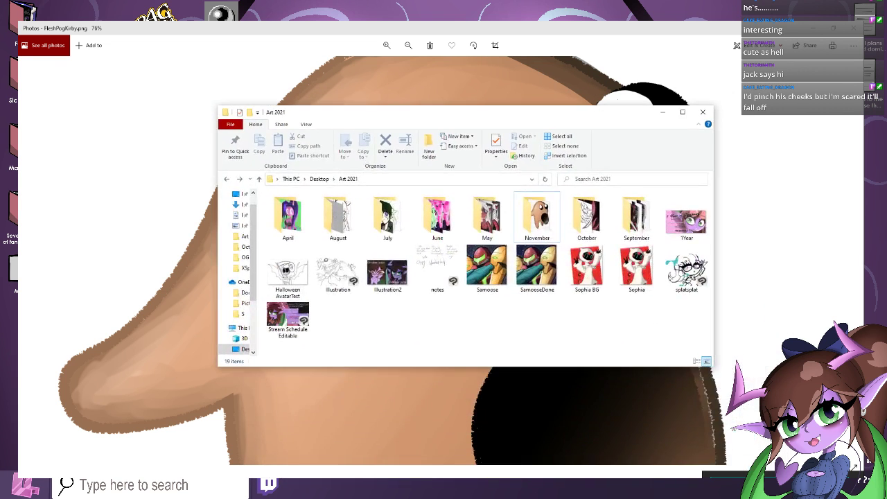
click(853, 28)
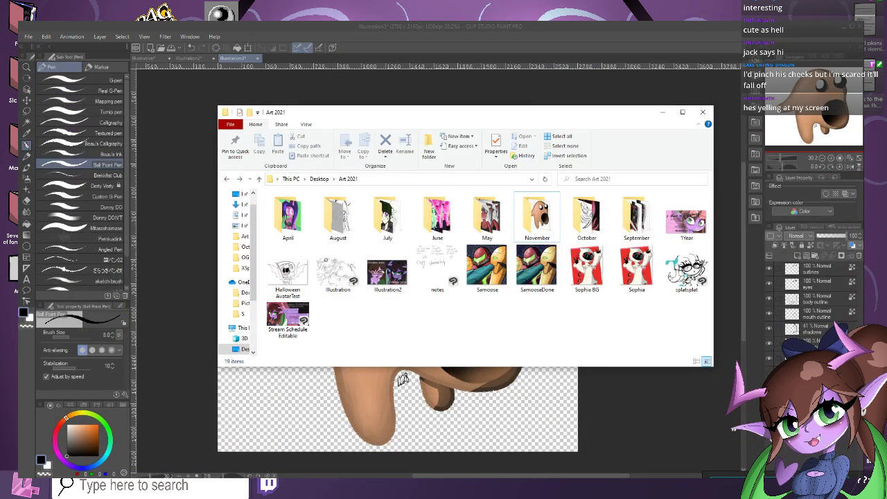
View the Colour Test image in the April folder, then close it and return to Art 2021.
click(288, 216)
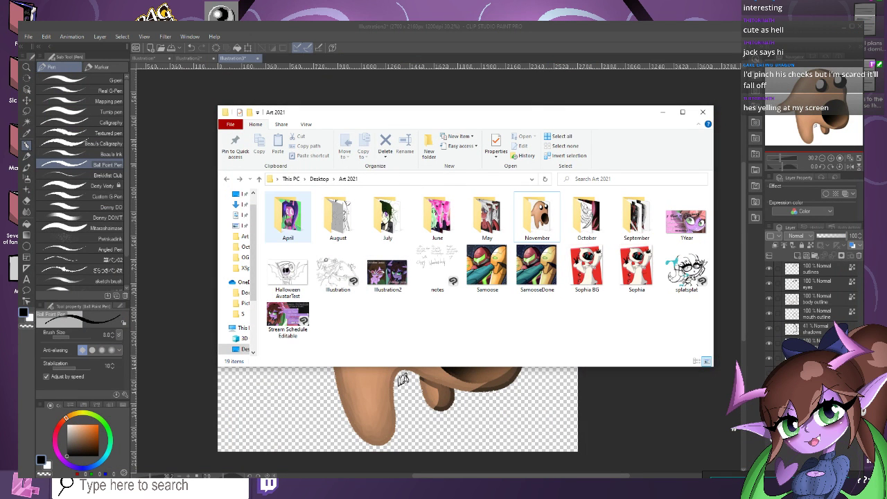
double_click(288, 217)
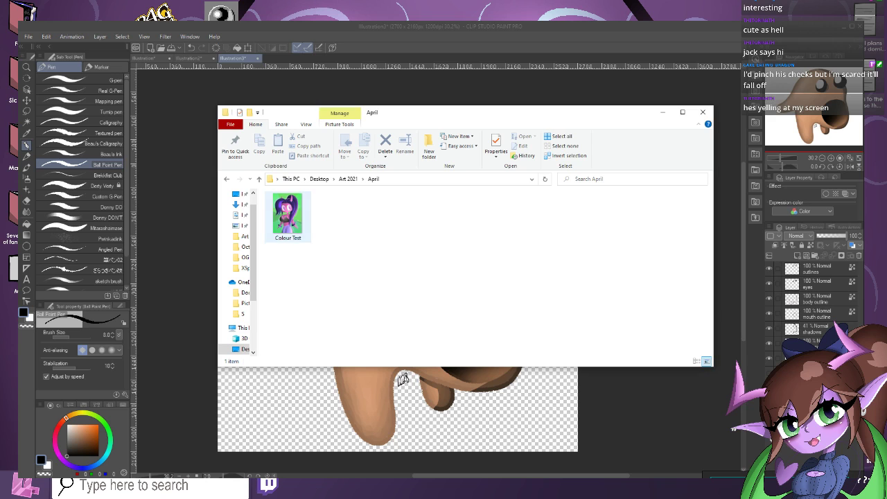
double_click(288, 216)
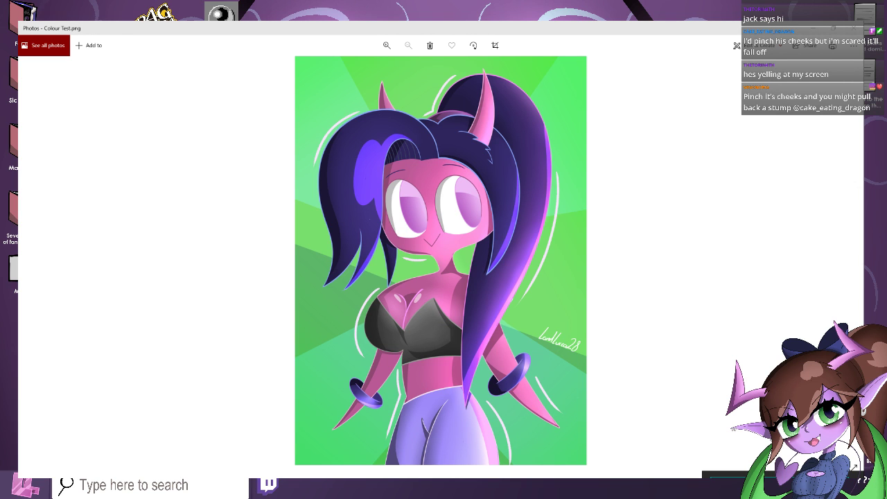
click(854, 27)
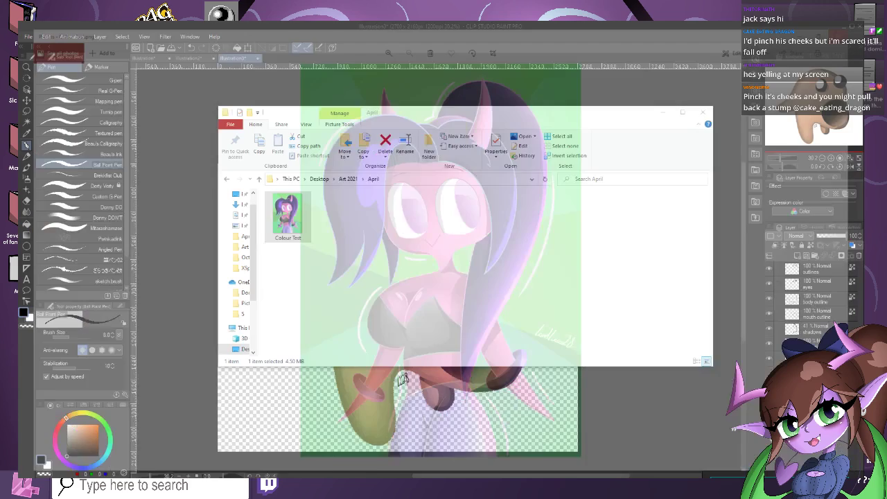
click(226, 179)
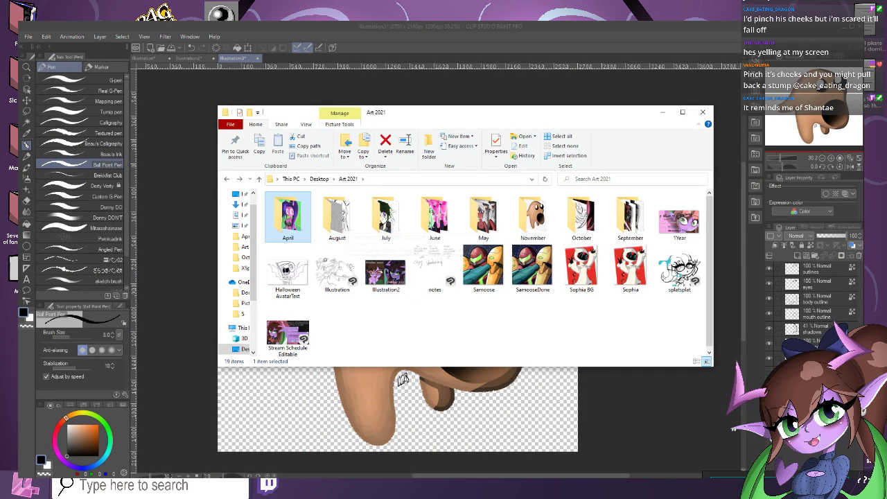
Open the August folder in Art 2021 and look through its artwork thumbnails.
double_click(288, 215)
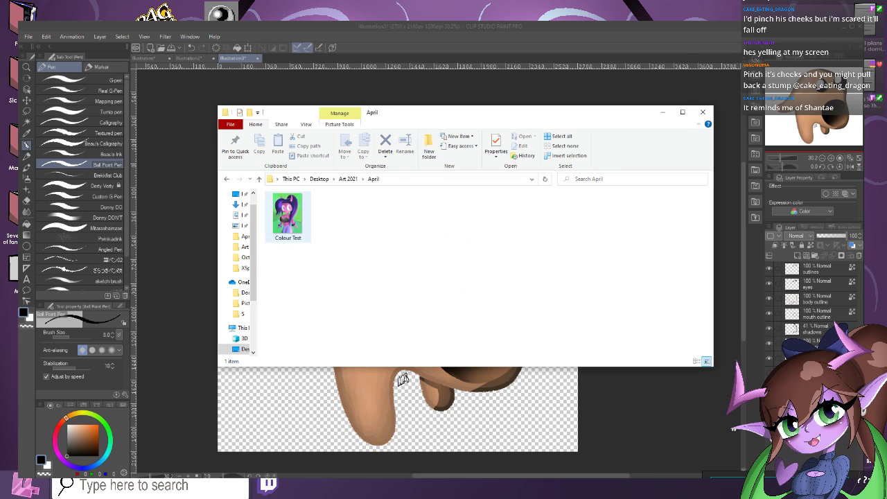
key(alt+Left)
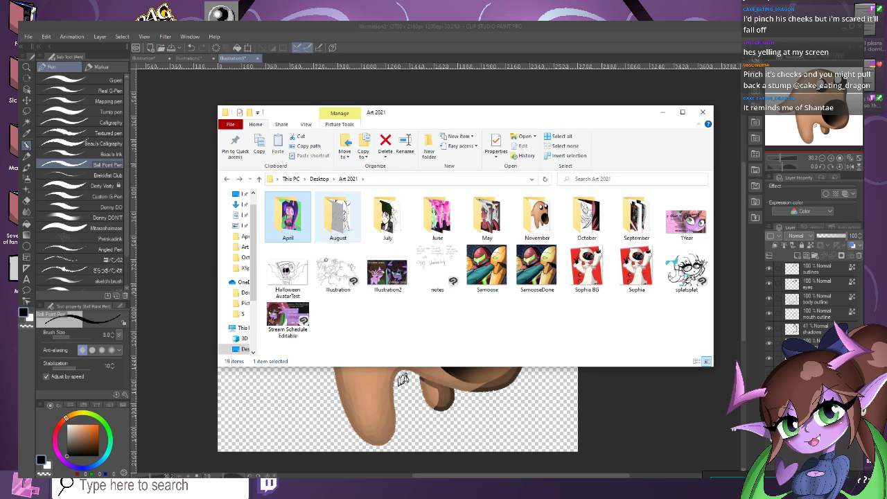
double_click(337, 214)
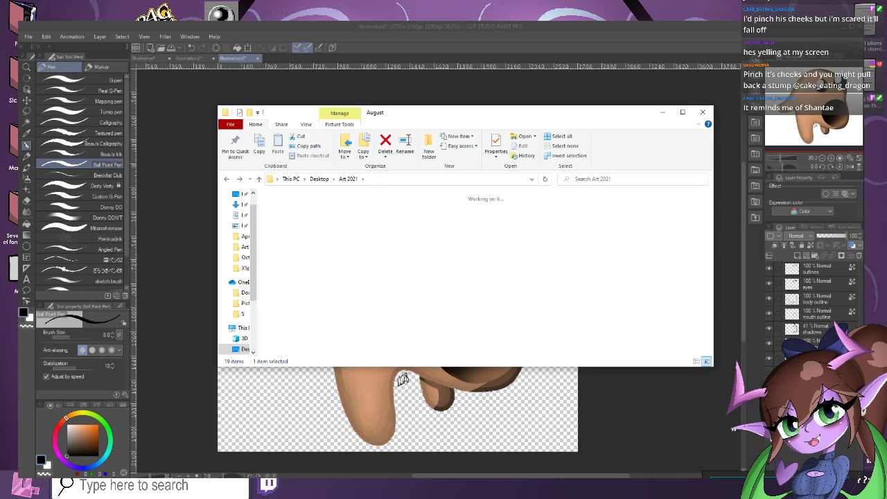
scroll(624, 277, down, 1)
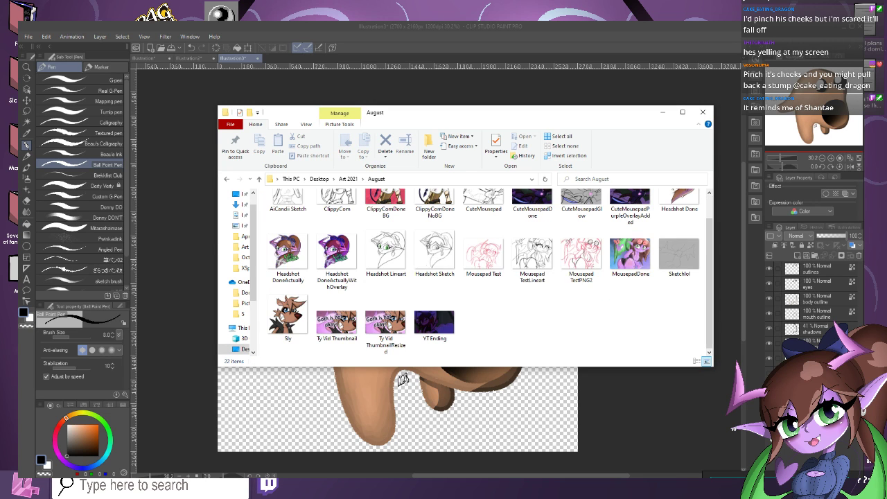
scroll(490, 272, up, 1)
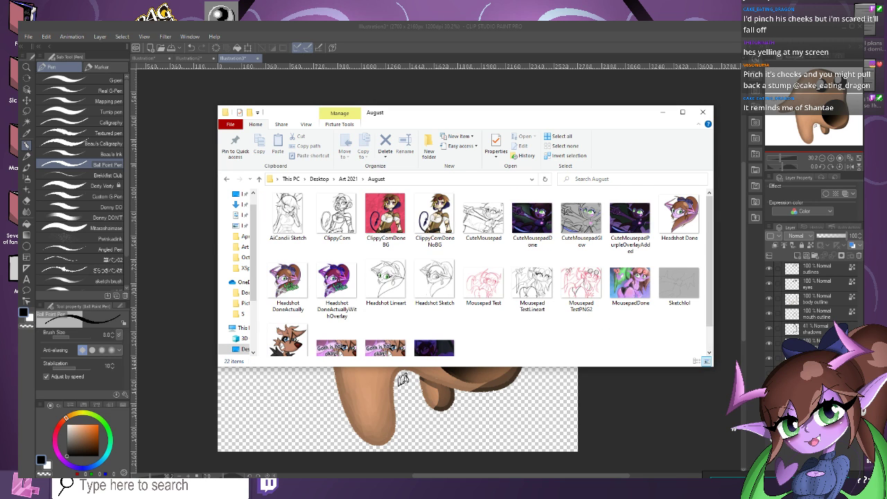
View the Sly image in the August folder, then close it and return to the top of the thumbnails.
scroll(490, 273, down, 1)
double_click(289, 313)
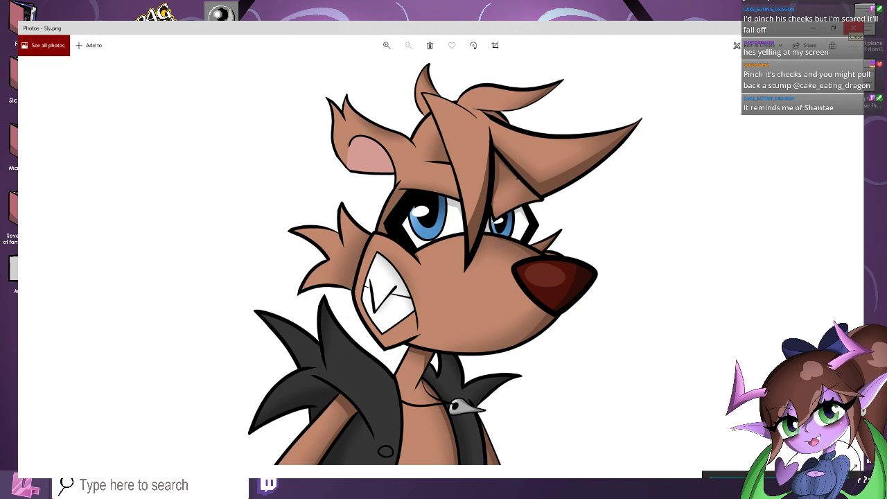
click(853, 28)
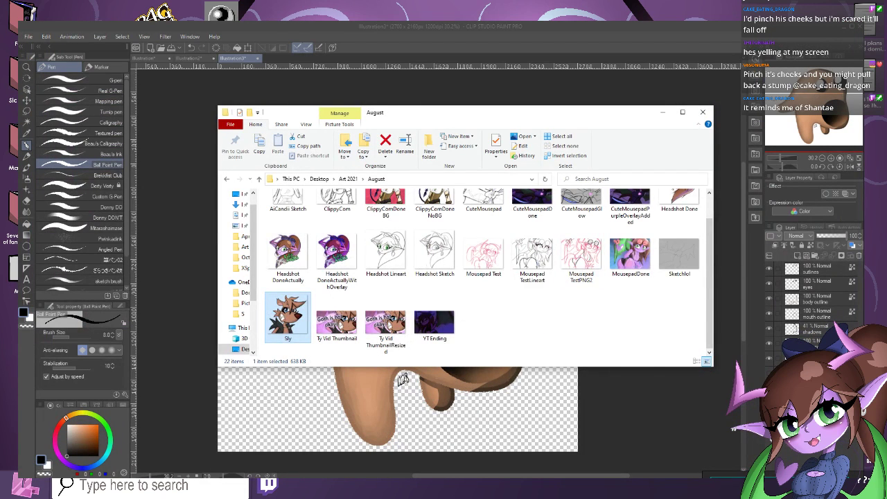
scroll(580, 284, up, 1)
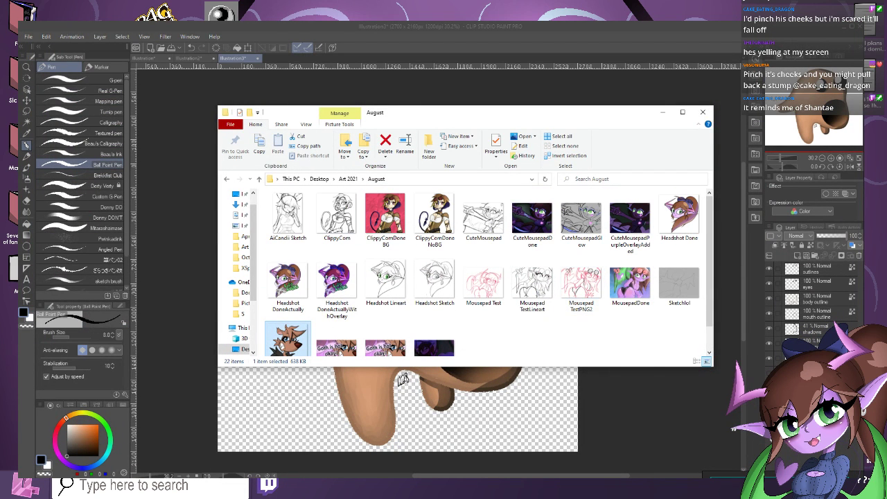
Look through the July and June folders in Art 2021, then open the May folder.
key(alt+Up)
double_click(387, 215)
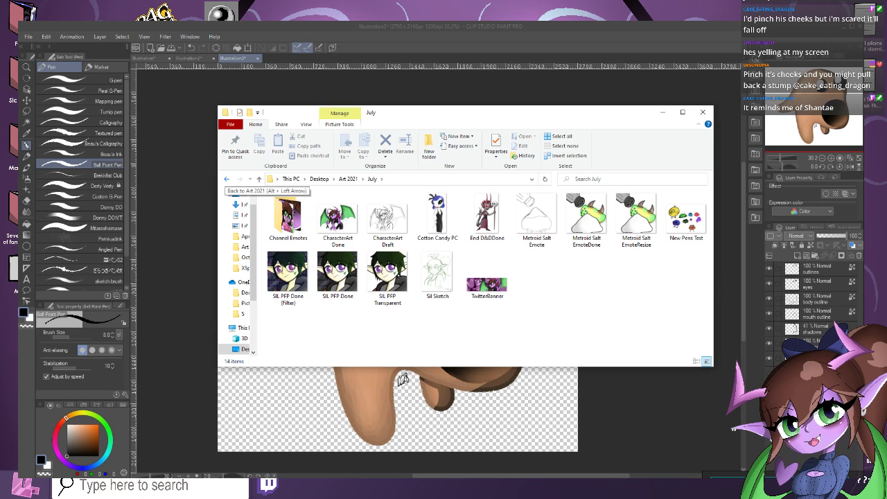
click(226, 179)
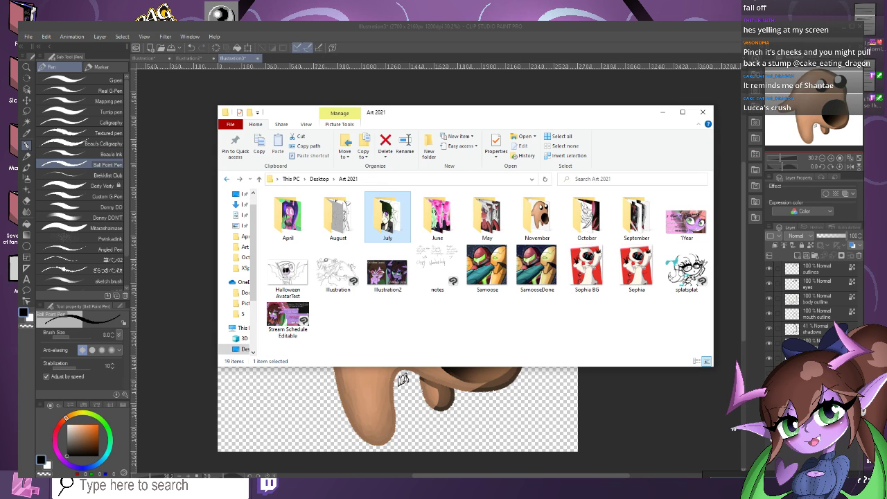
double_click(437, 215)
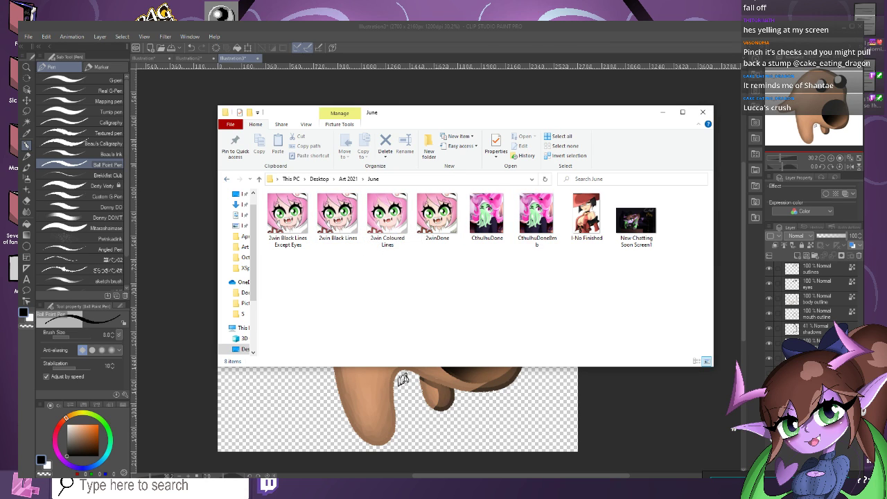
key(alt+Left)
double_click(484, 216)
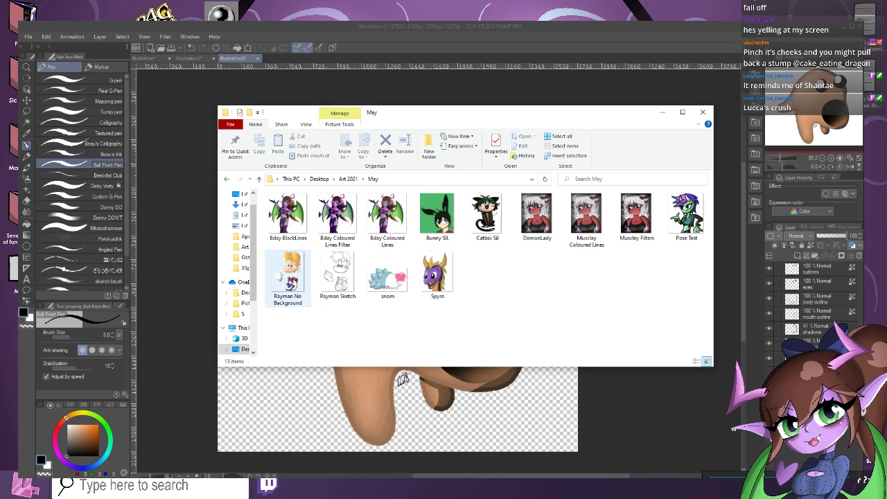
View the Rayman No Background and Catboi Sil images in the May folder, closing each one.
double_click(287, 276)
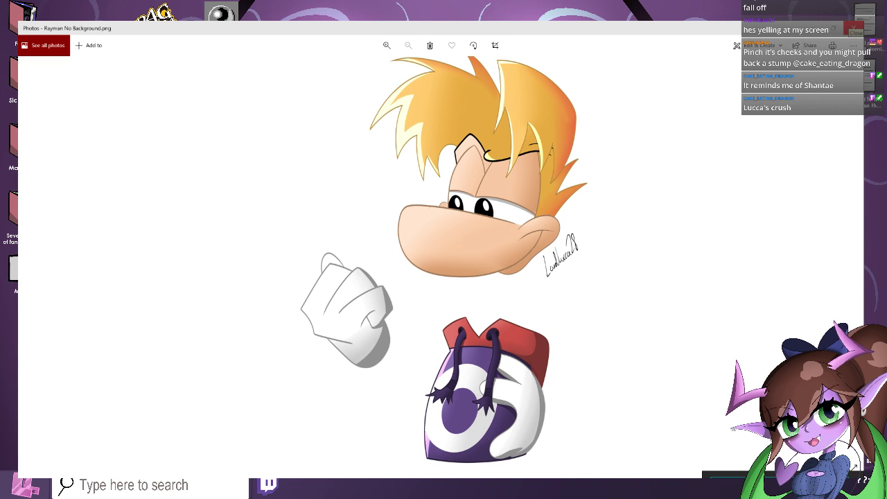
click(854, 29)
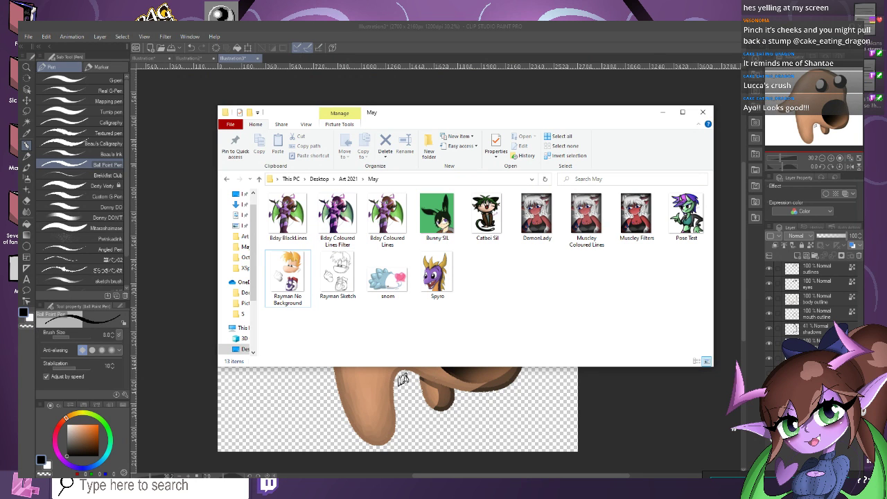
double_click(487, 213)
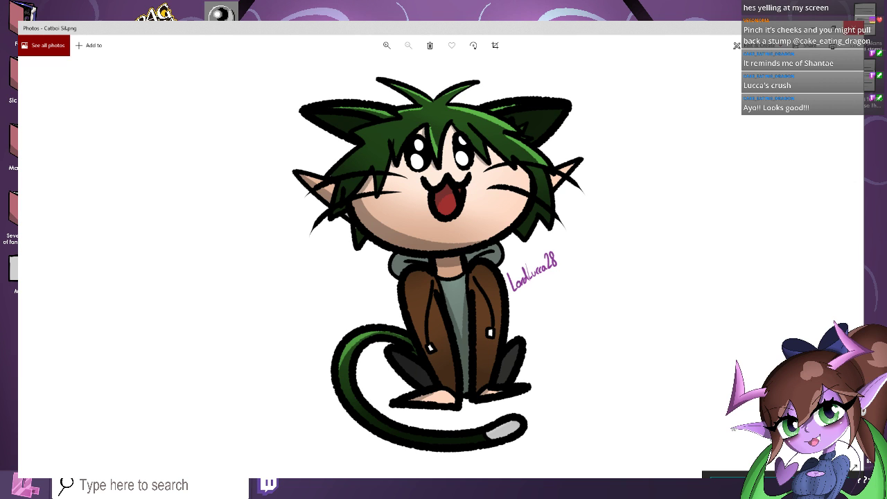
click(853, 28)
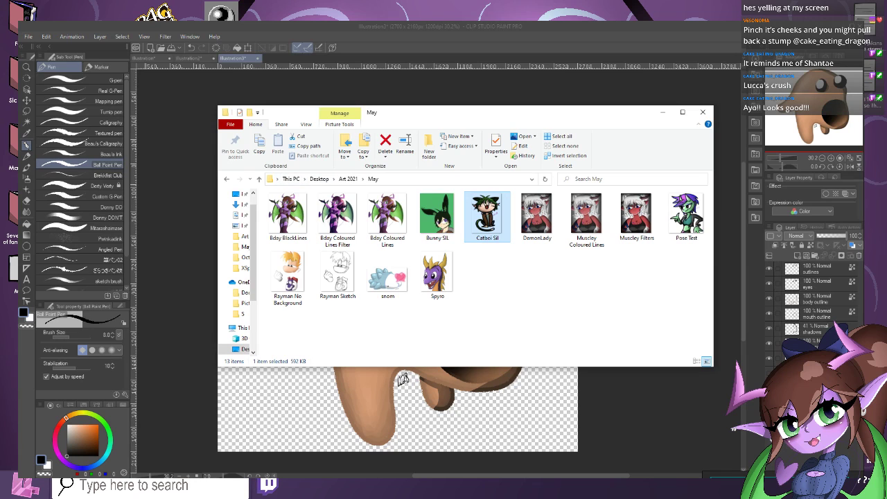
View the FleshPogKirby image in the November folder, then close it and return to Art 2021.
click(226, 178)
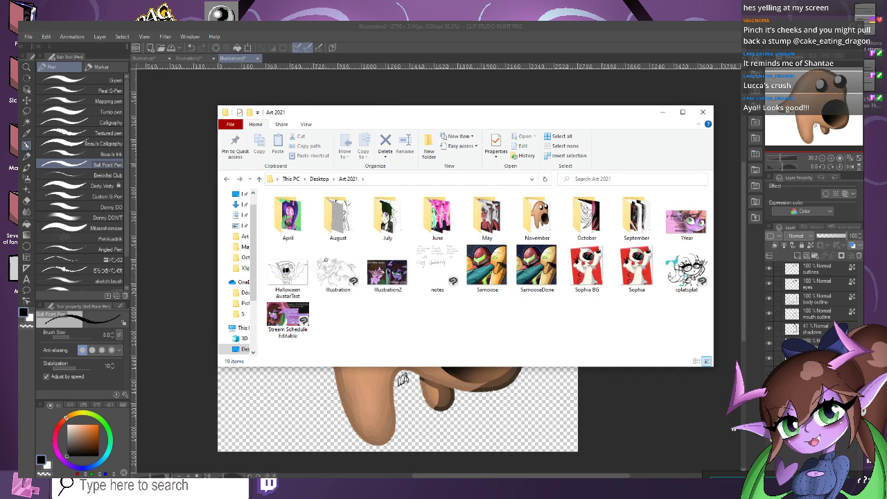
double_click(537, 217)
double_click(287, 209)
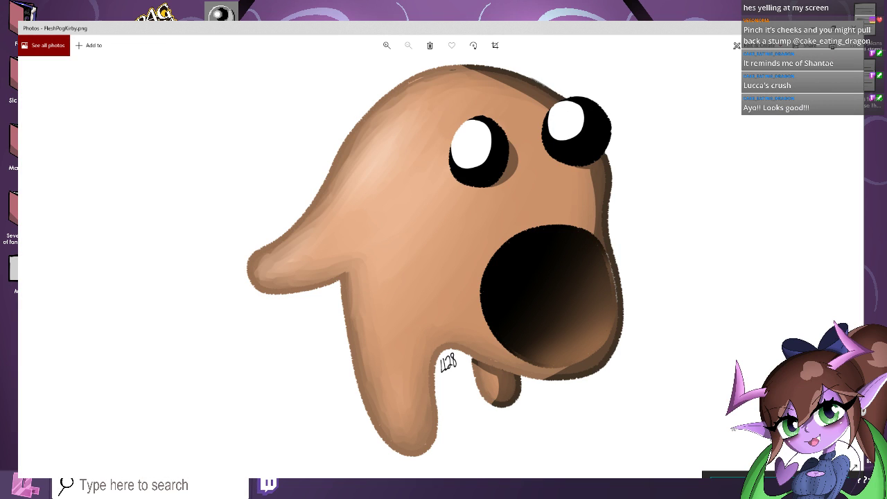
click(851, 28)
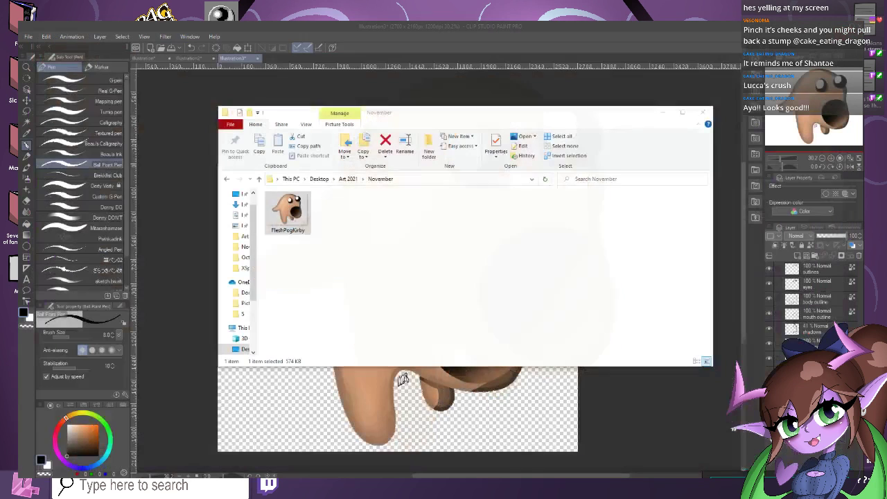
click(227, 179)
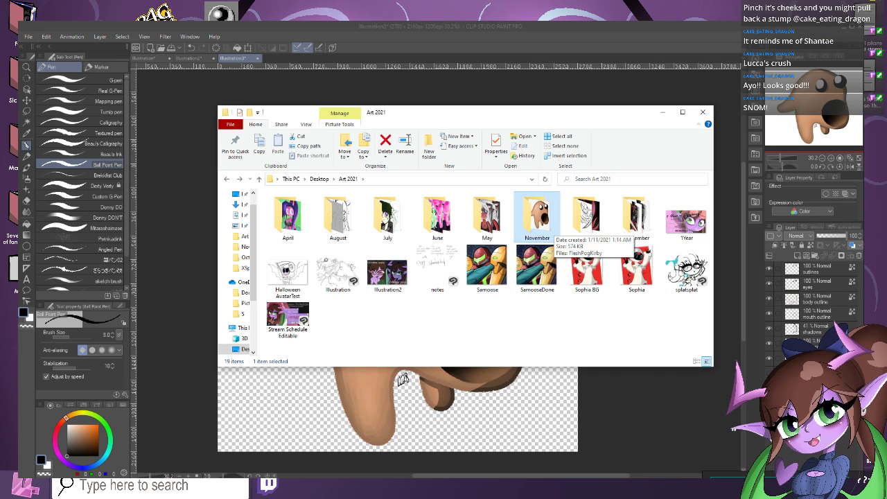
View the snom image in the May folder and the Sophia image in Art 2021, closing each one.
double_click(487, 215)
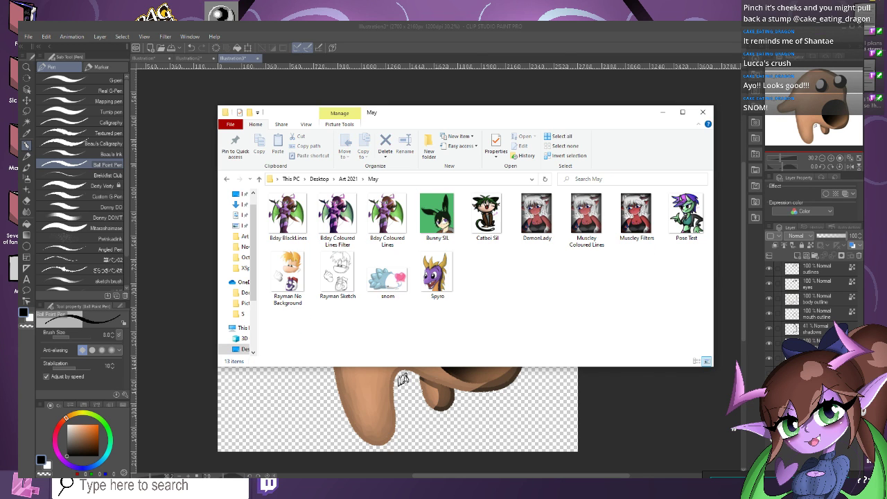
double_click(388, 277)
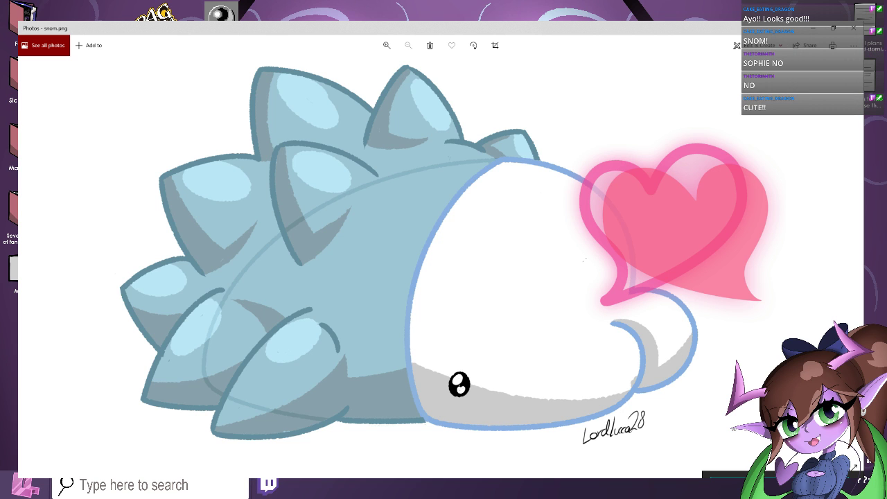
click(853, 28)
click(226, 179)
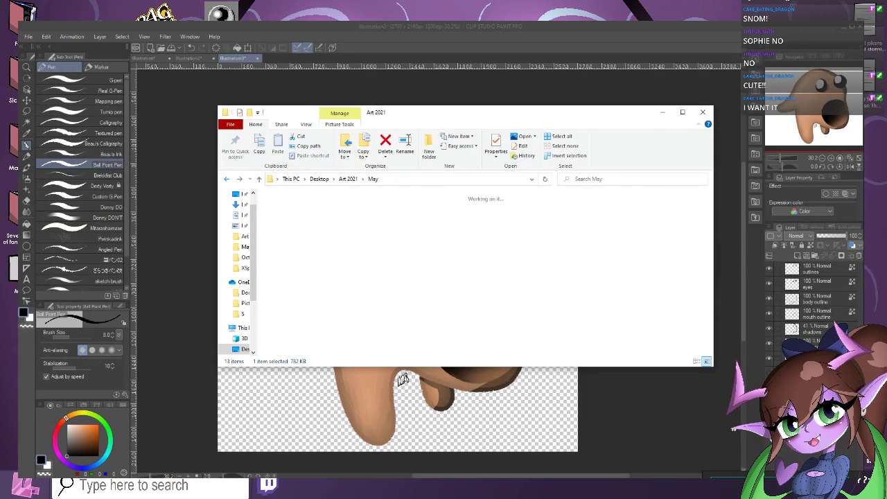
key(BackSpace)
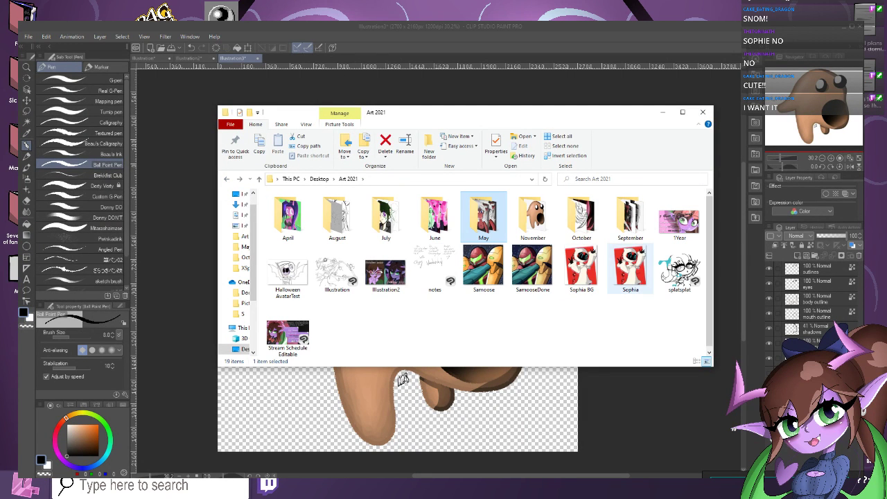
double_click(630, 267)
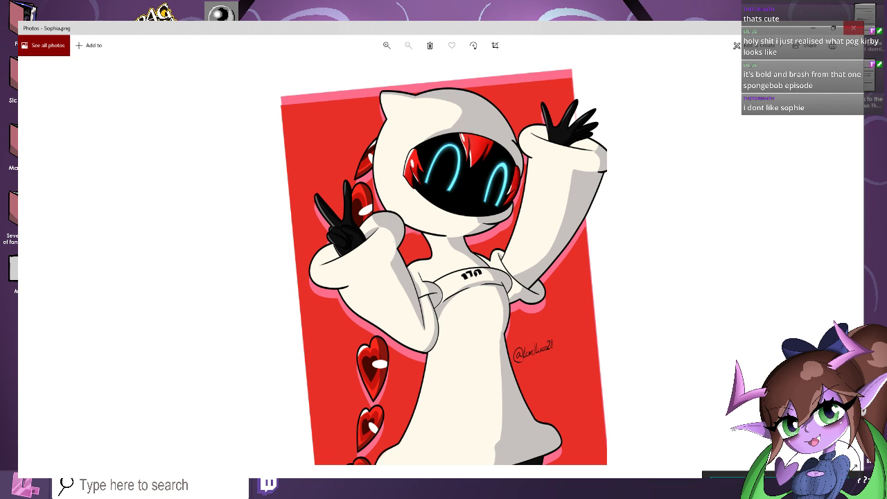
click(854, 28)
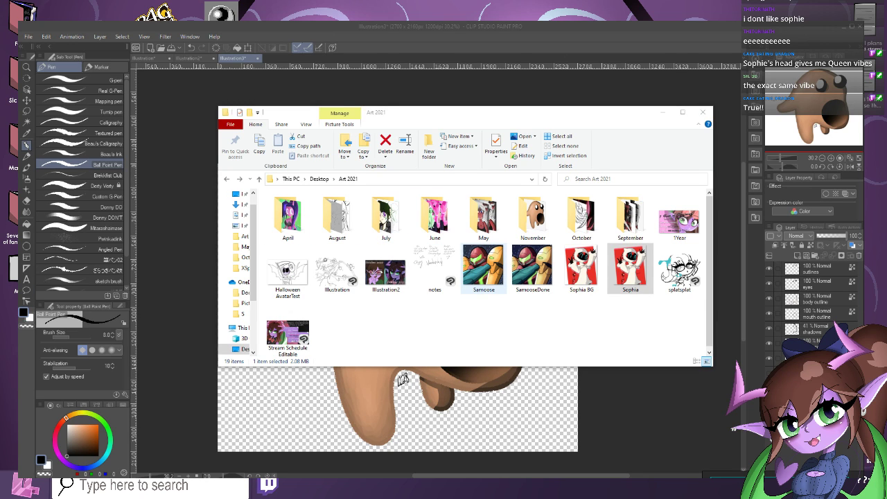
View the NightmareKingGrimm image in the October folder, then close it and return to Art 2021.
double_click(581, 216)
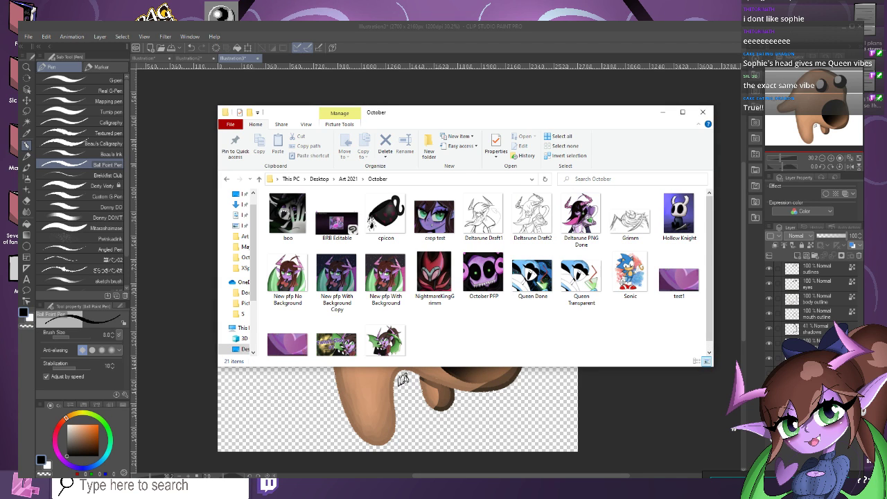
scroll(463, 272, down, 1)
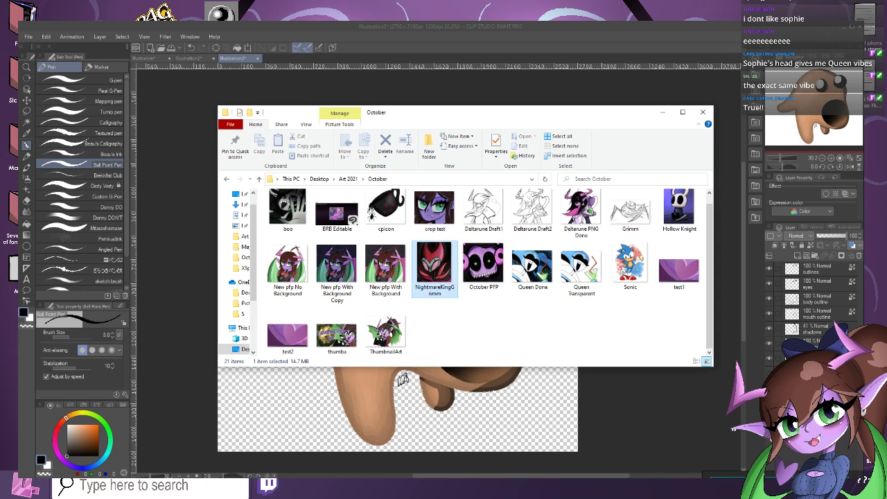
double_click(435, 265)
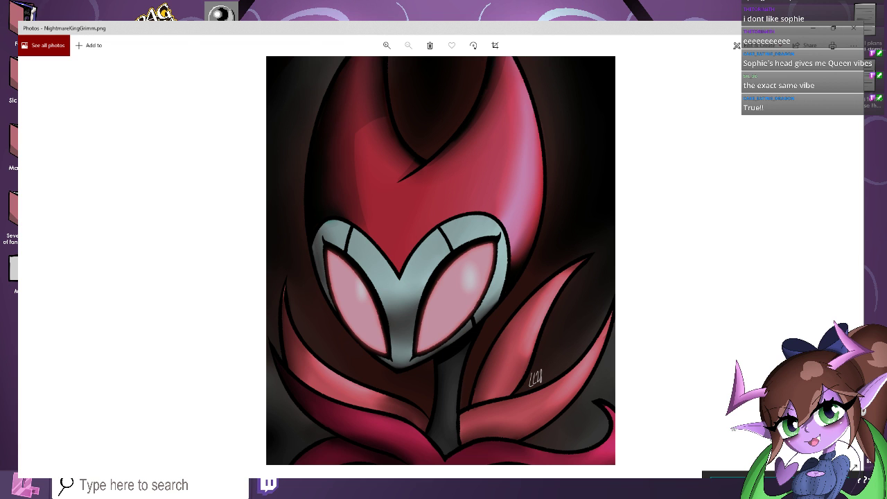
click(853, 27)
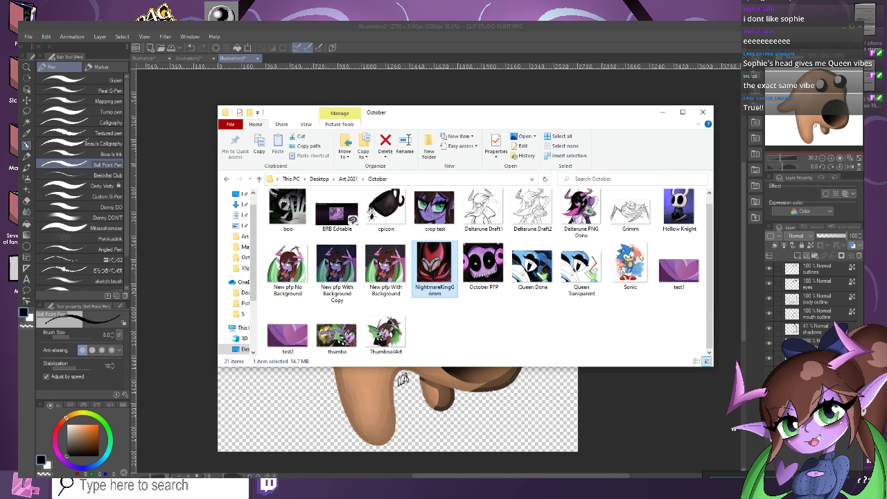
key(alt+Left)
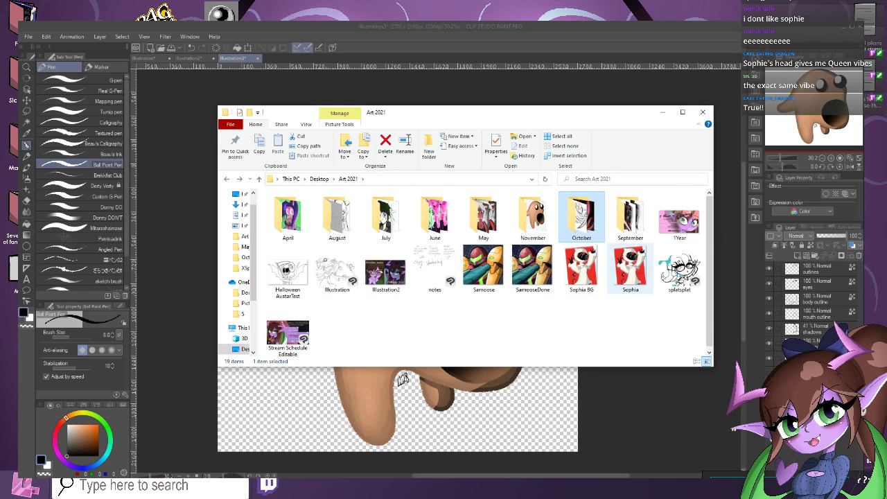
View the NewAvatarBase sketch in the September folder, then close the image and the Art 2021 folder window.
double_click(630, 218)
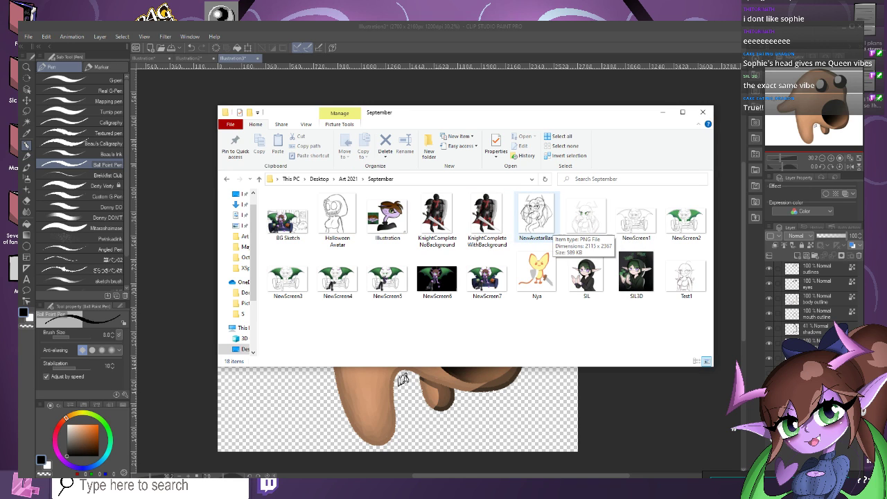
double_click(538, 216)
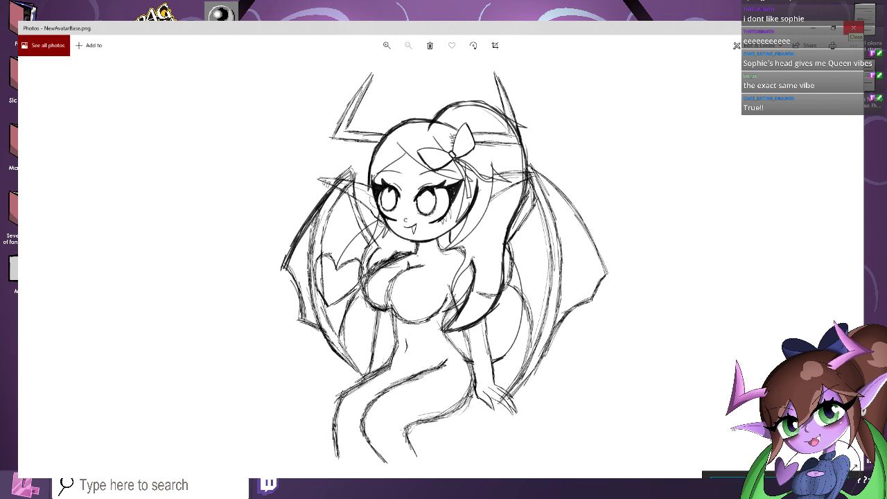
click(854, 28)
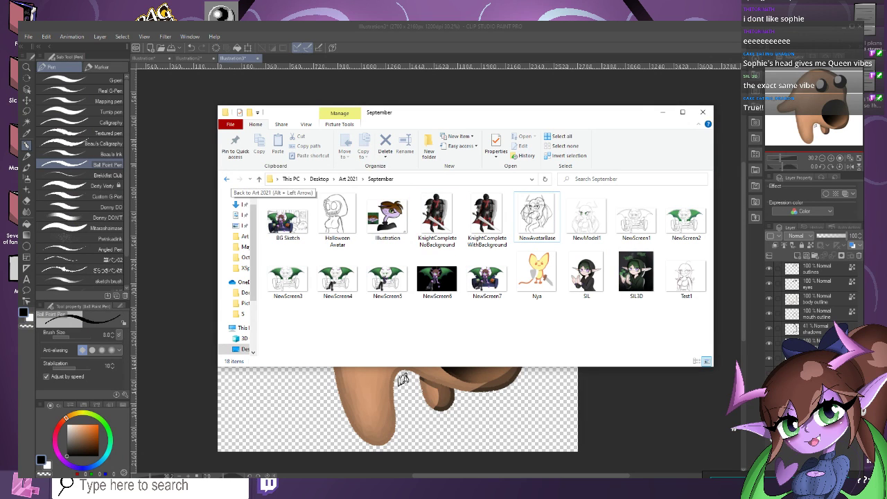
click(227, 179)
click(484, 326)
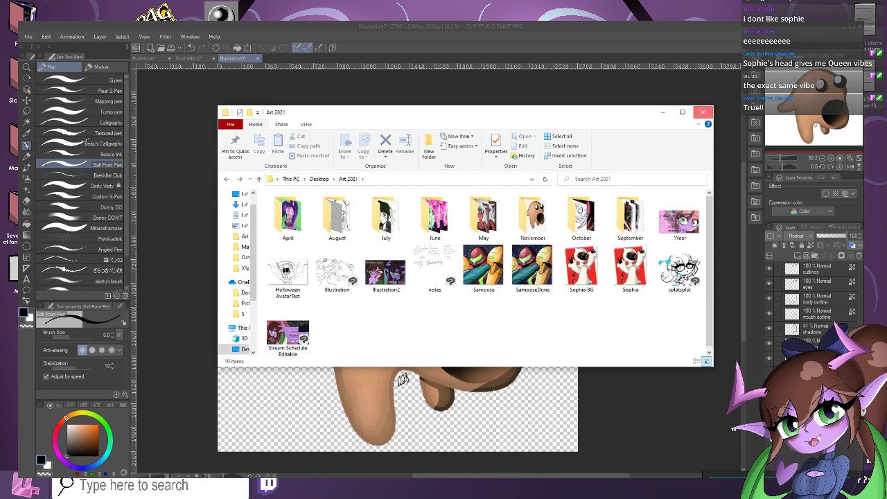
click(703, 111)
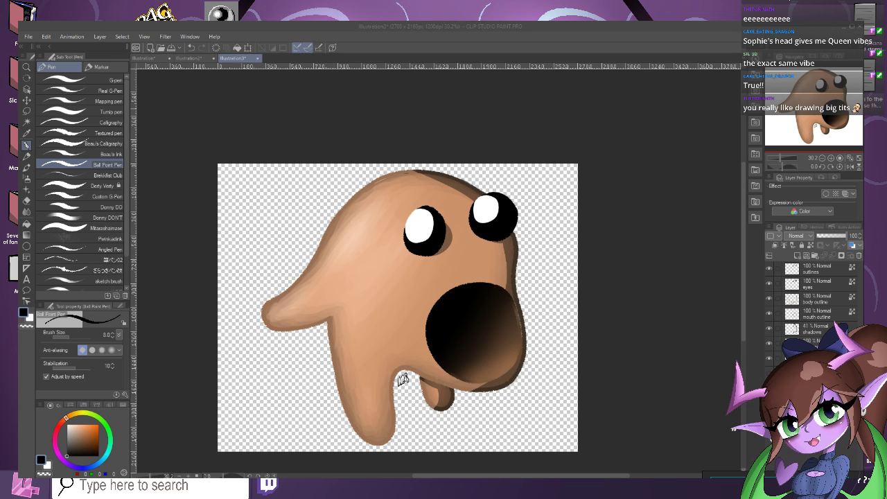
Switch to the first Illustration document, reset the canvas rotation to upright and zoom out to the whole sketch.
click(145, 59)
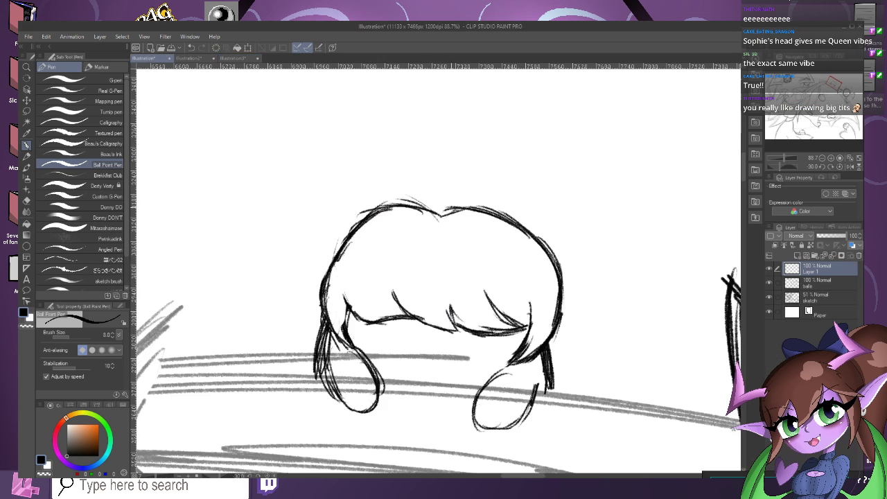
scroll(449, 194, down, 2)
scroll(449, 194, up, 1)
scroll(452, 207, up, 3)
scroll(452, 208, down, 13)
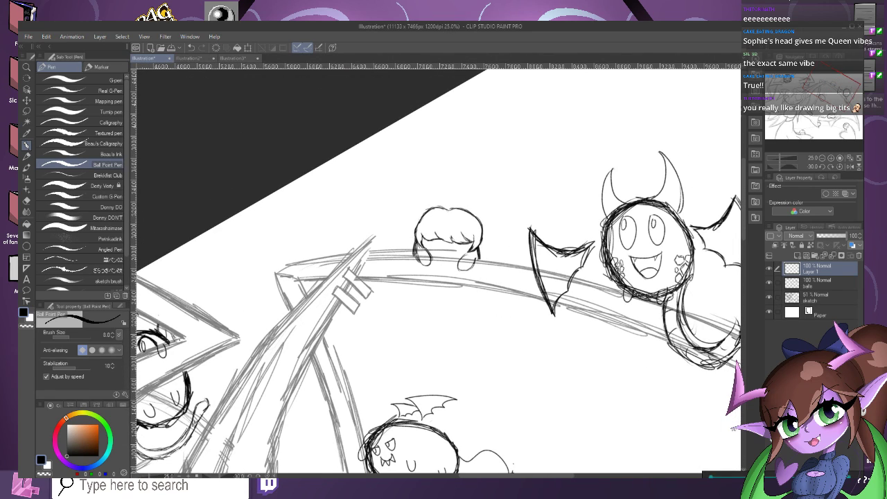
key(minus)
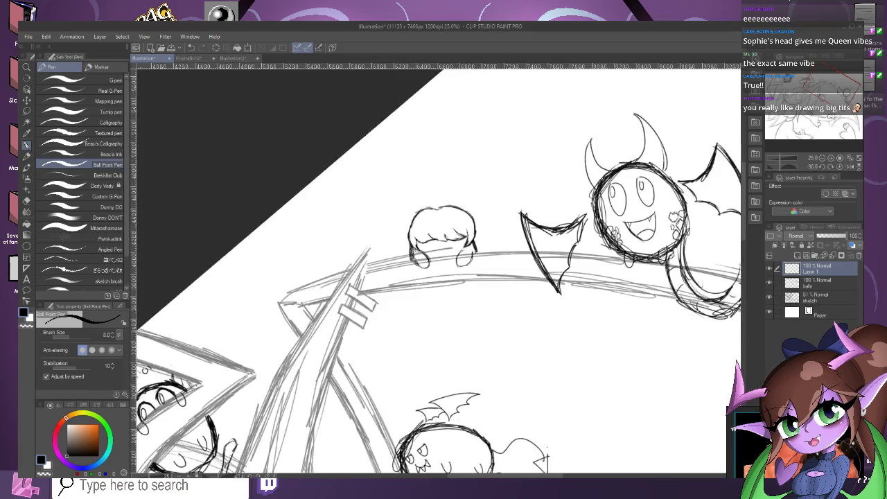
key(asciicircum)
scroll(396, 400, down, 5)
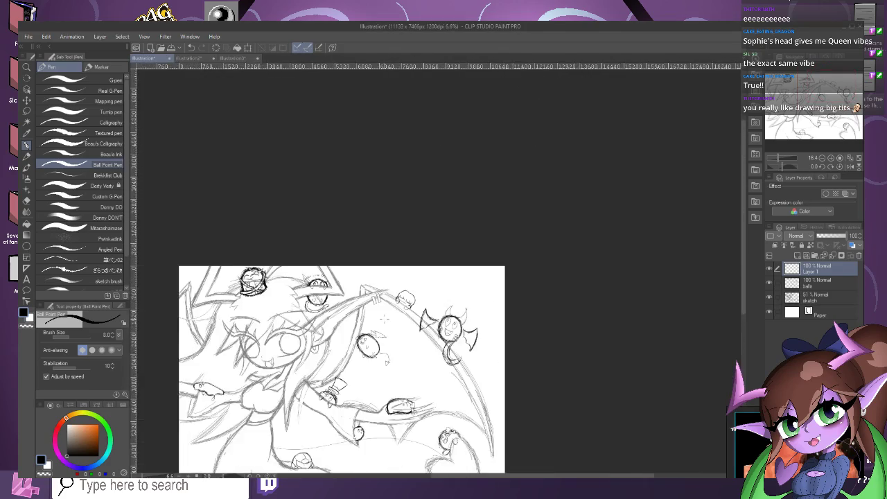
scroll(396, 400, up, 2)
scroll(397, 400, down, 3)
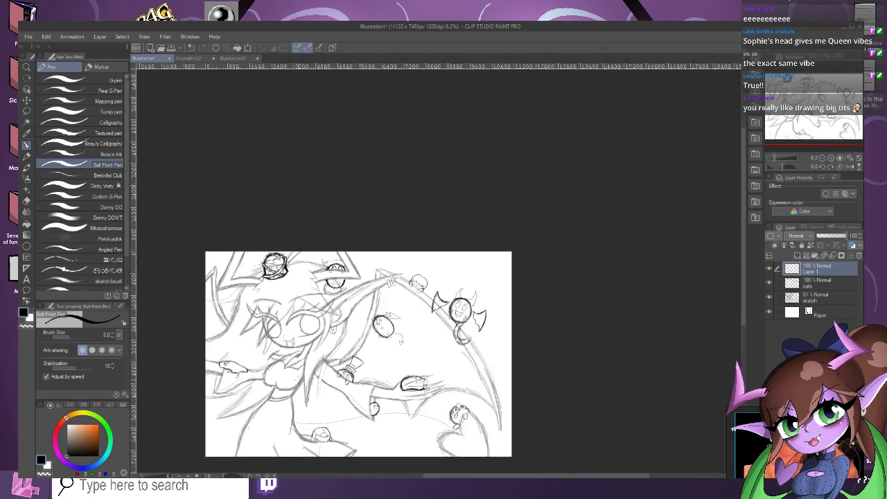
scroll(396, 399, up, 3)
scroll(396, 400, down, 1)
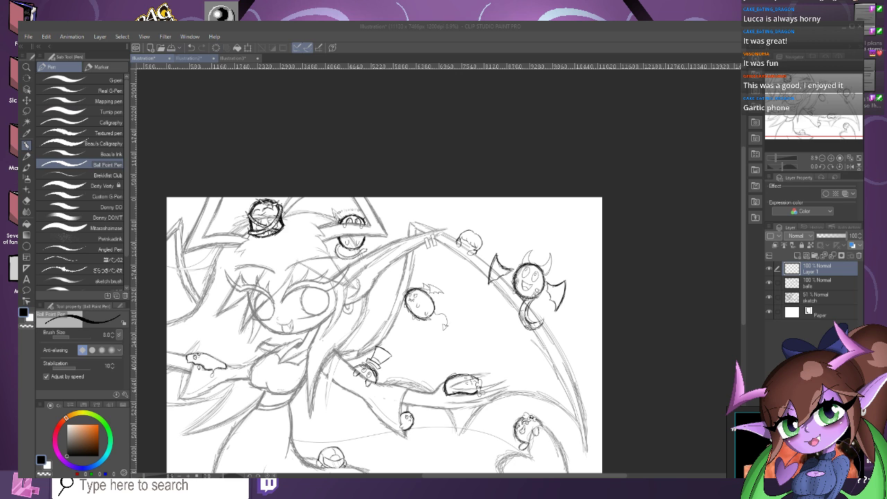
View the doodle sketches in Illustration2 up close, with a brief look at the shaded creature in Illustration3 before returning to them.
click(189, 59)
scroll(452, 179, up, 1)
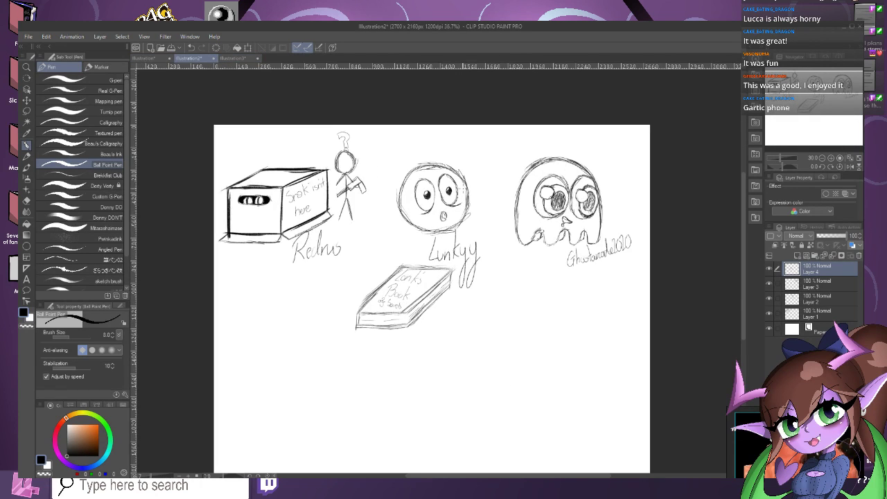
key(ctrl+plus)
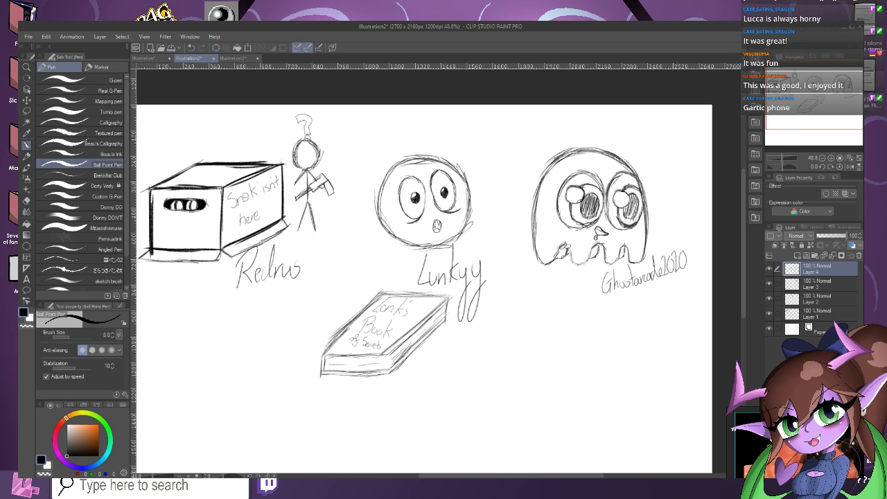
key(ctrl+Tab)
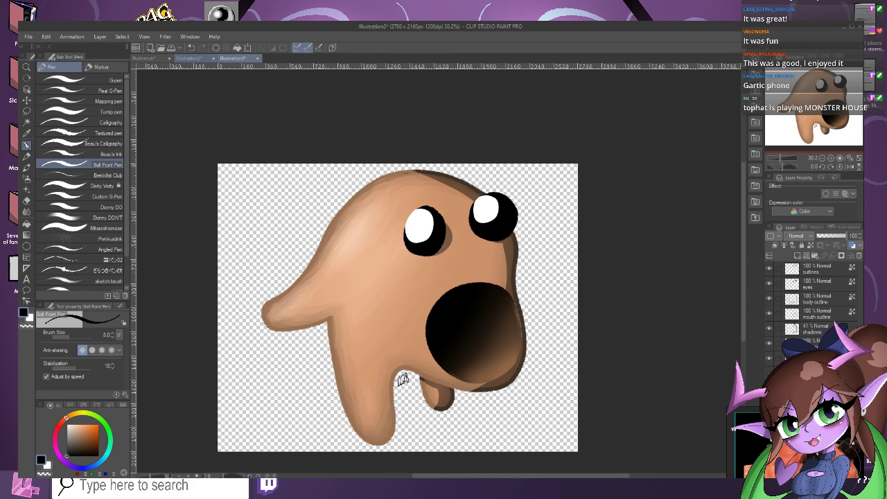
key(ctrl+shift+Tab)
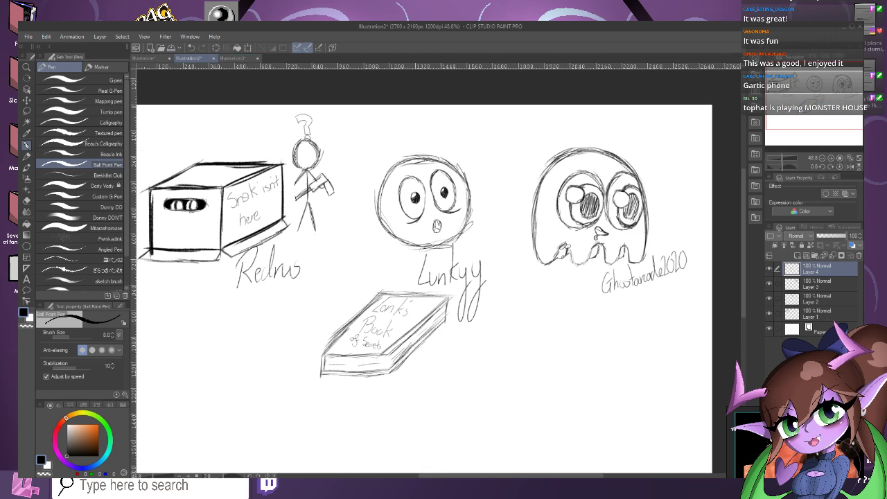